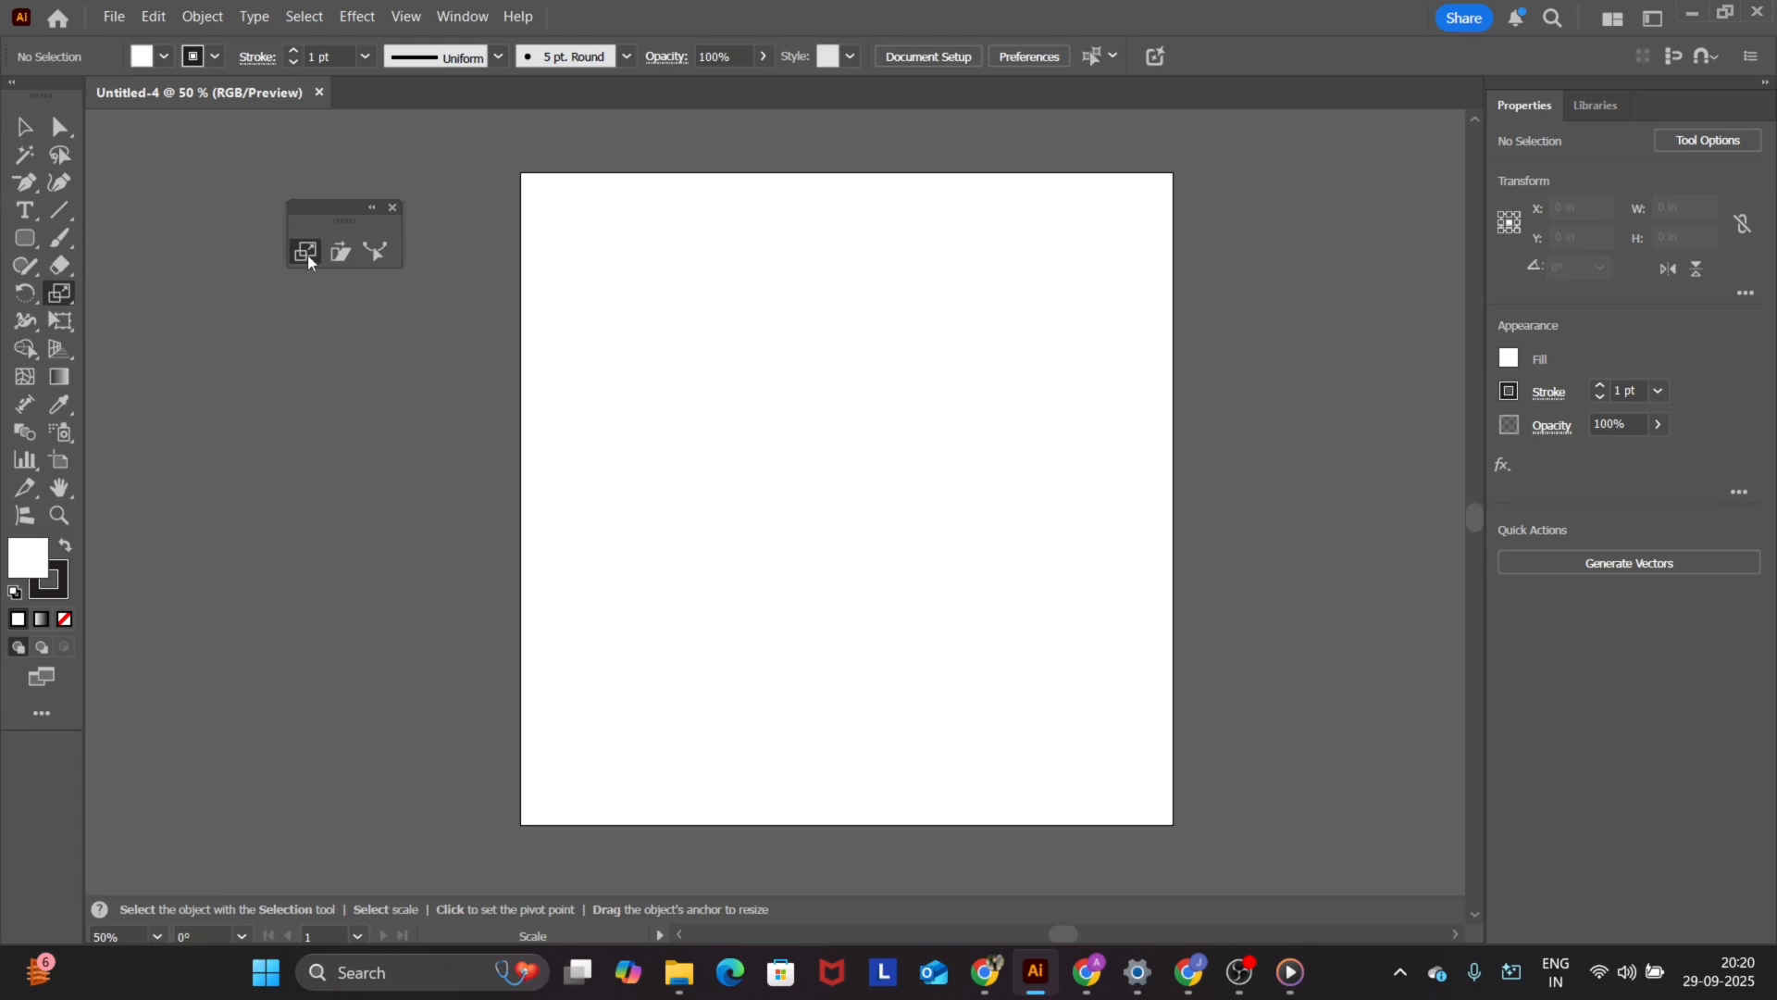
- Draw a square about 4.14 in wide on the artboard and stretch it into a rectangle about 6.33 by 3.35 in
left_click(392, 208)
left_click(70, 306)
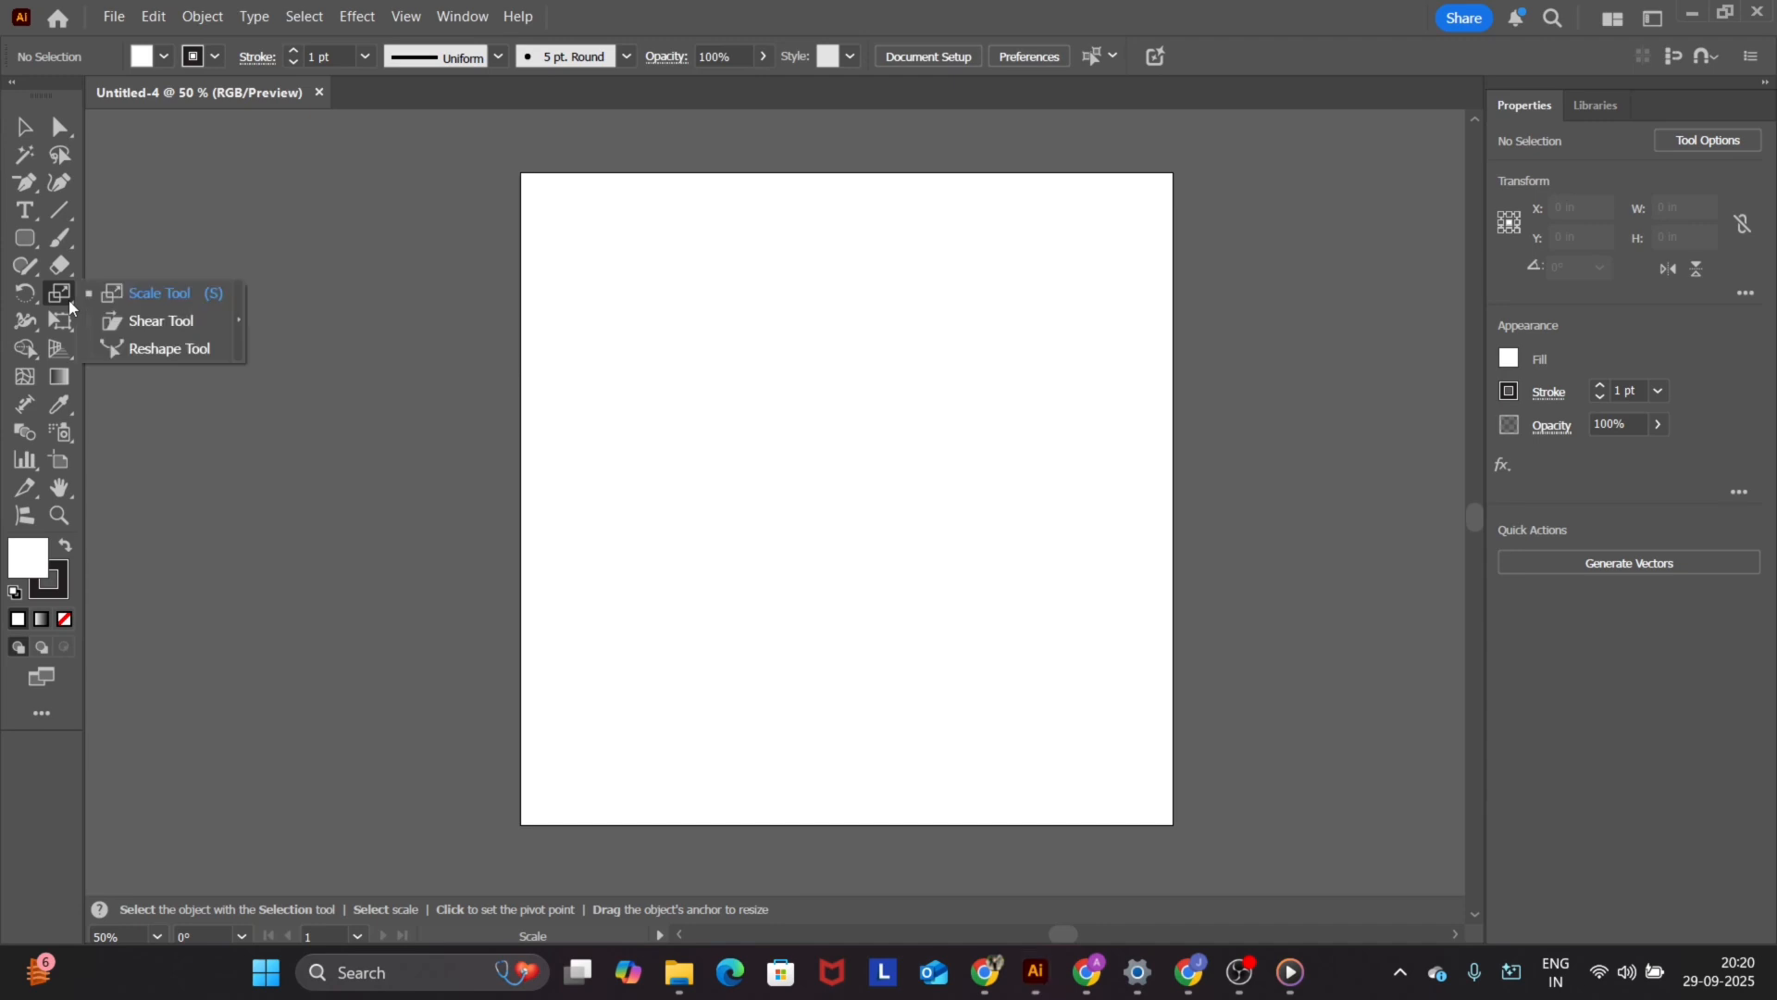
left_click(24, 239)
left_click(186, 241)
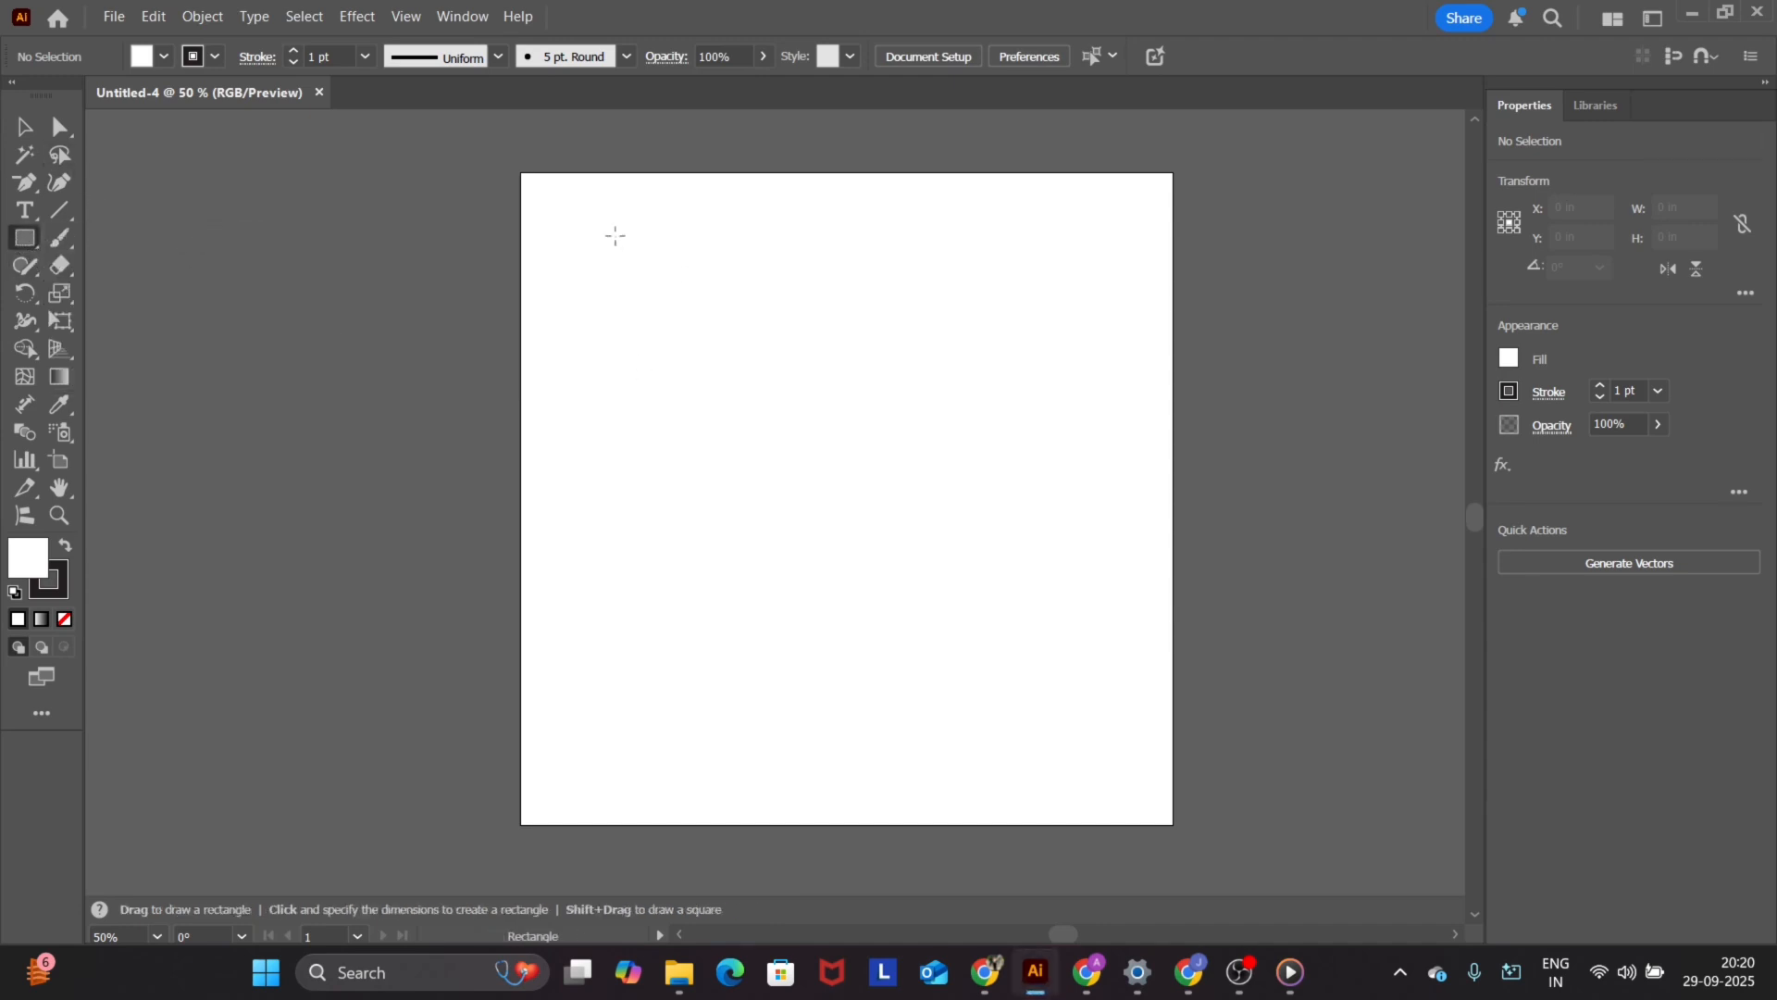
left_click_drag(616, 236, 887, 506)
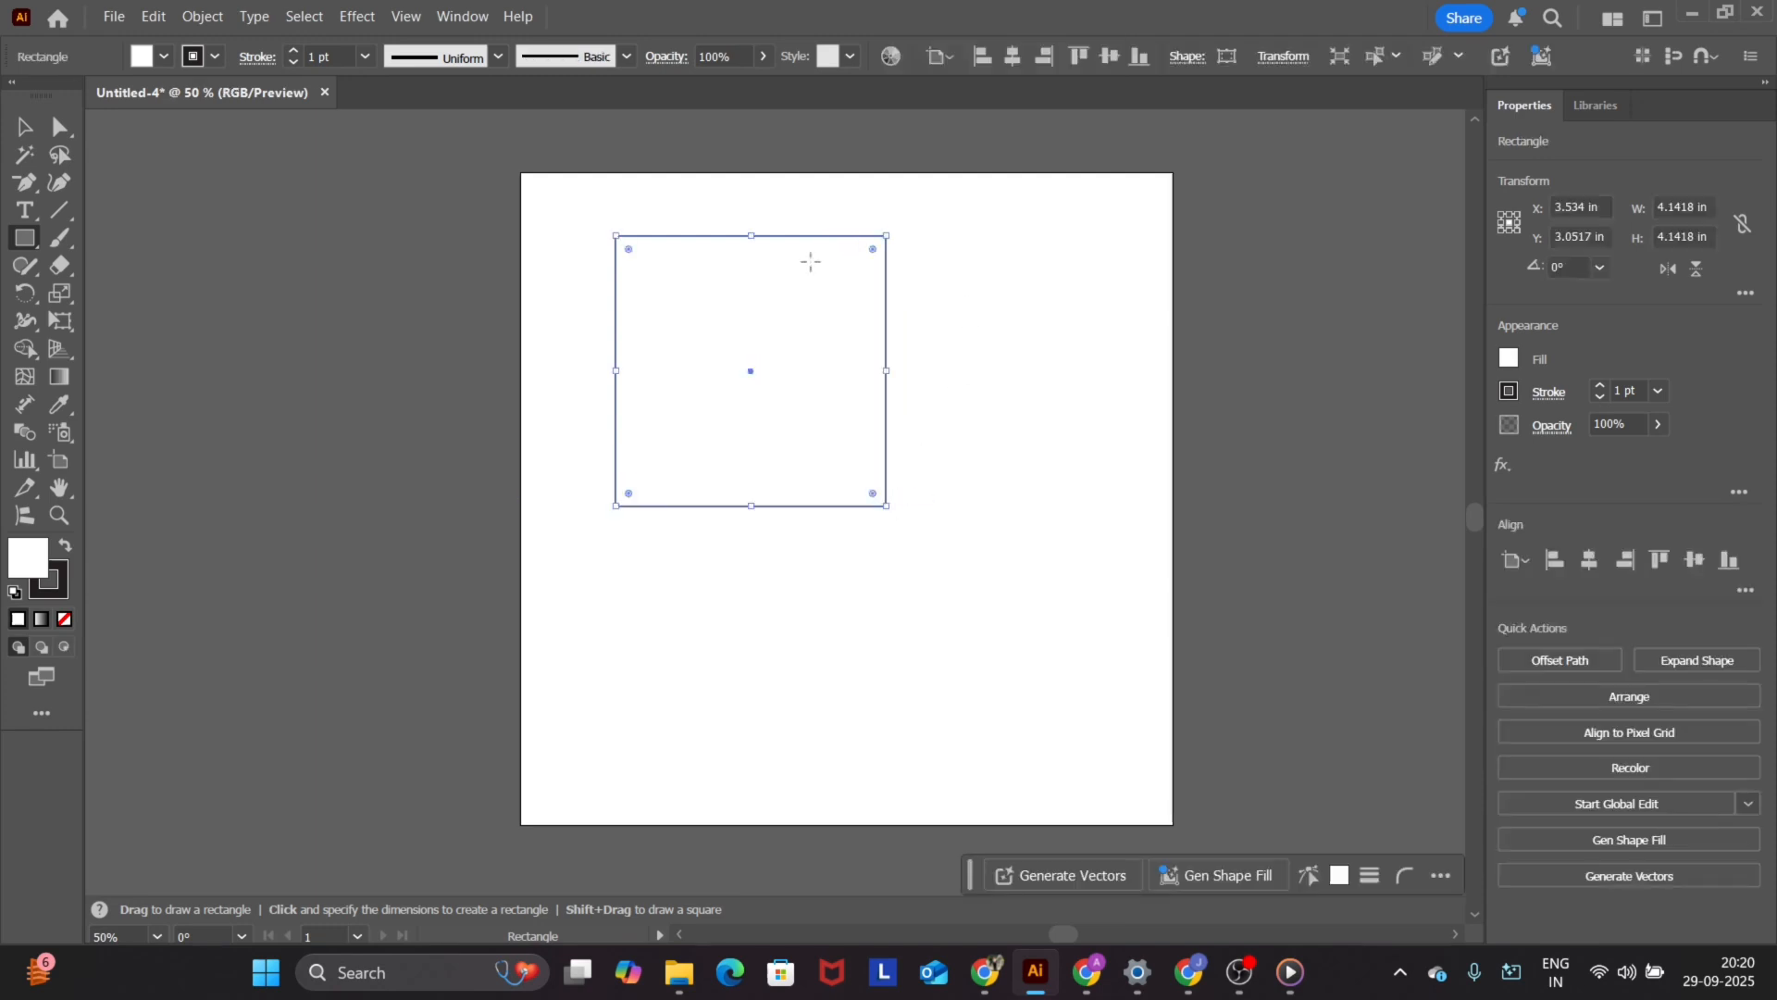
left_click(23, 130)
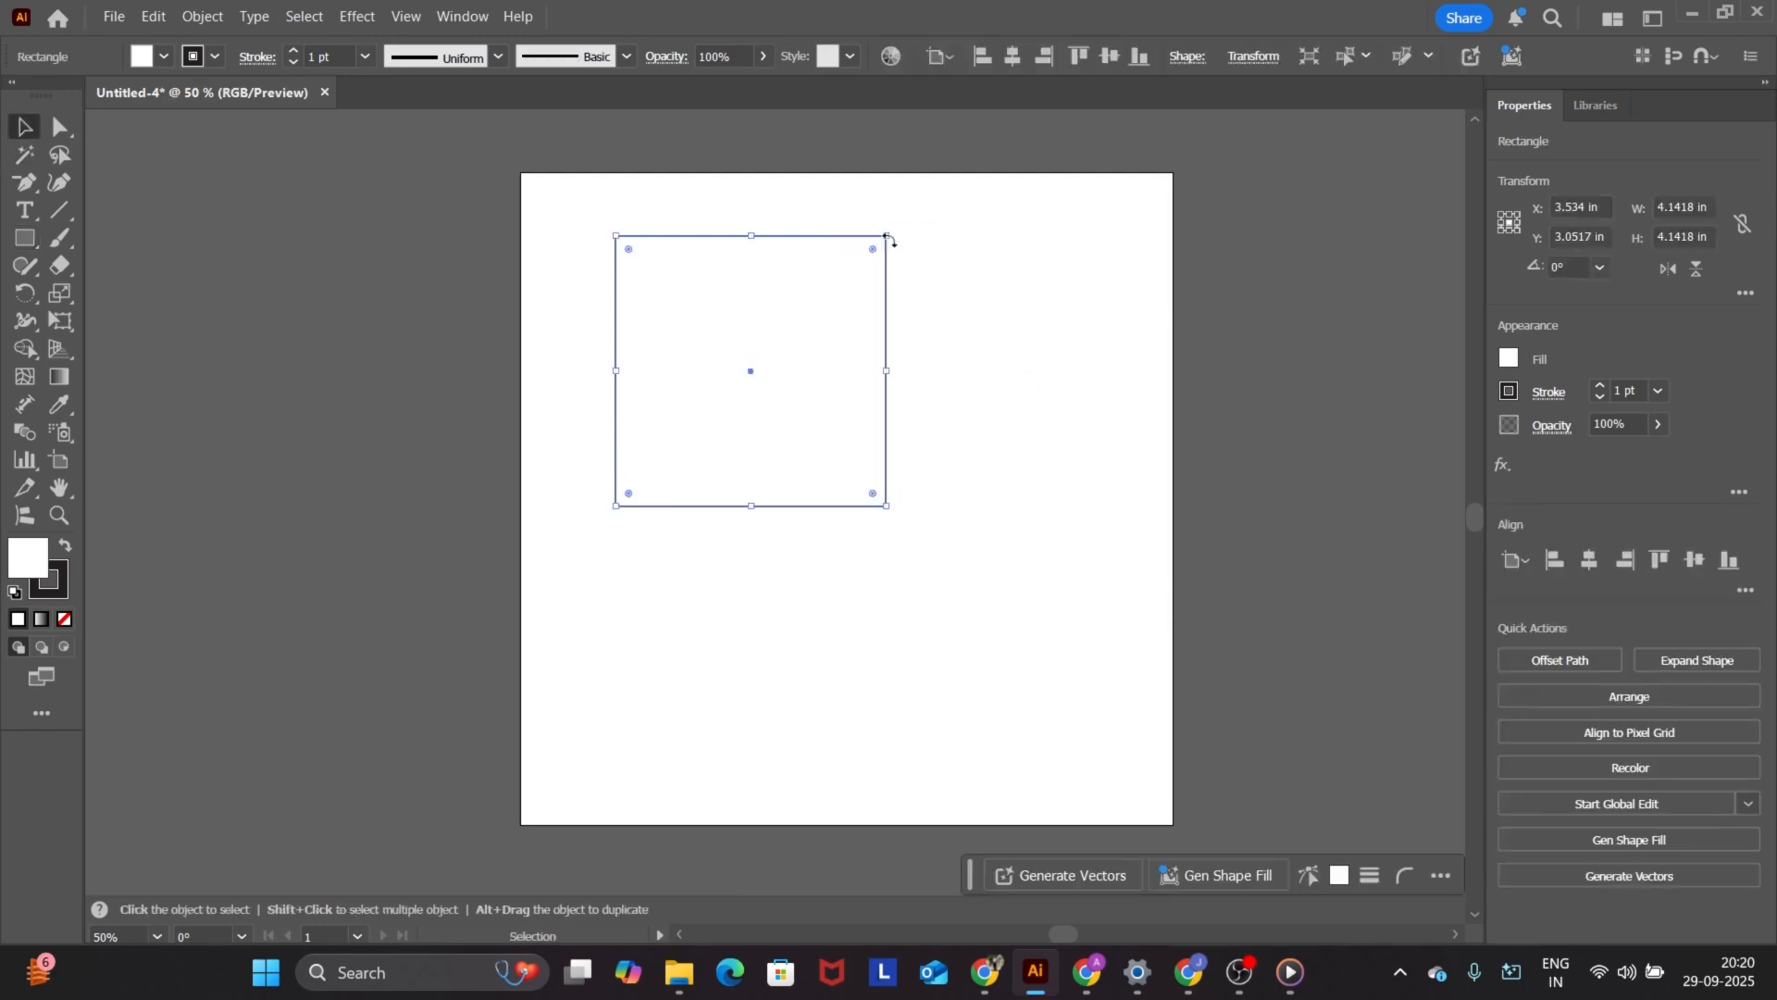
left_click_drag(888, 237, 1030, 289)
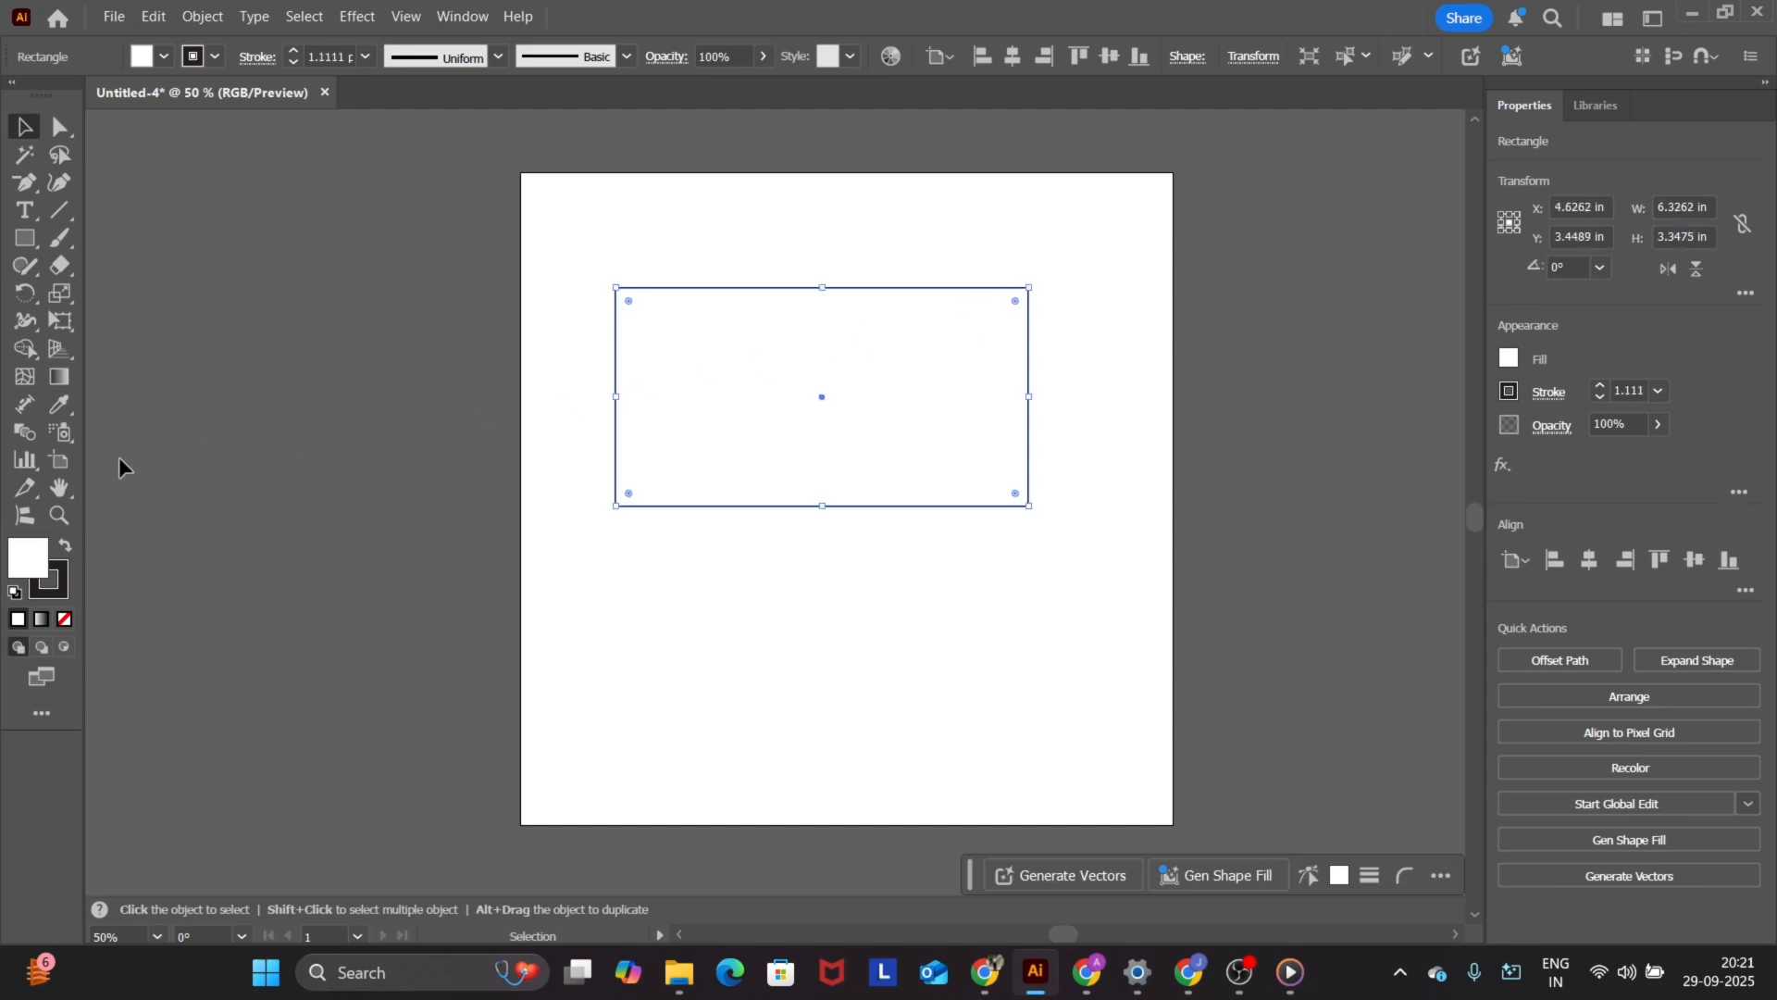
- Try scaling the rectangle around an off-centre pivot point to about 1.82 by 2.13 in, and undo it
left_click(60, 294)
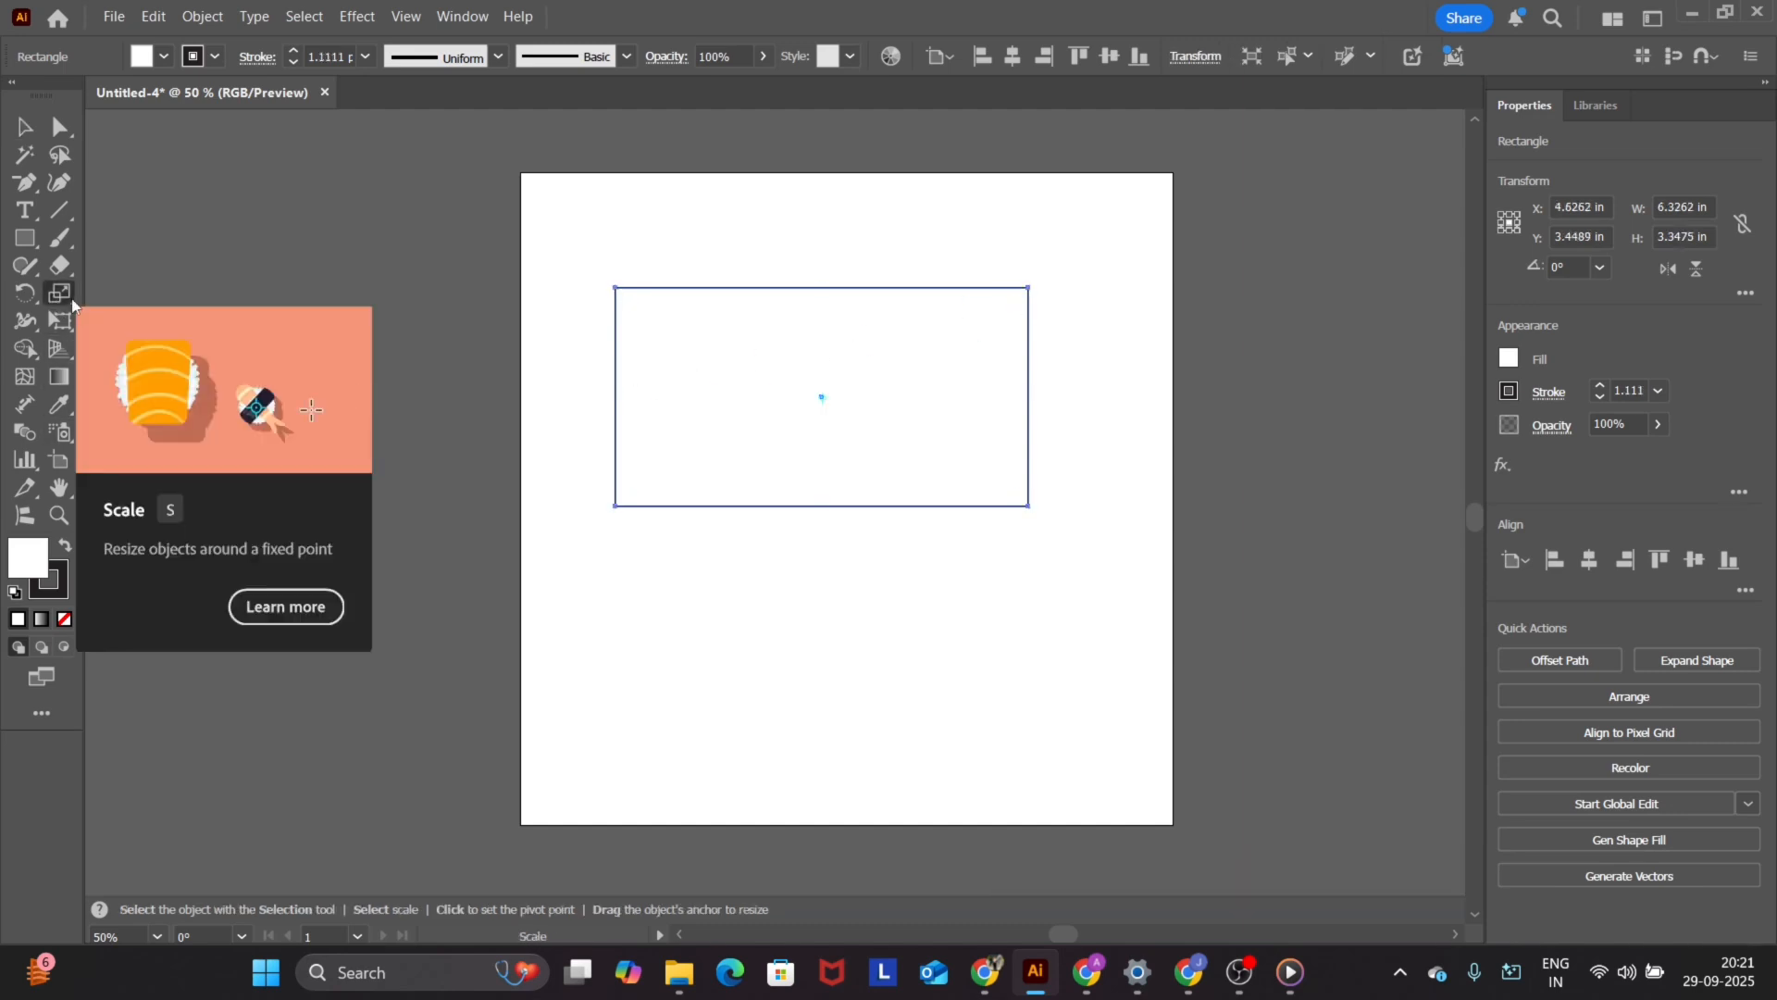
left_click_drag(73, 303, 178, 292)
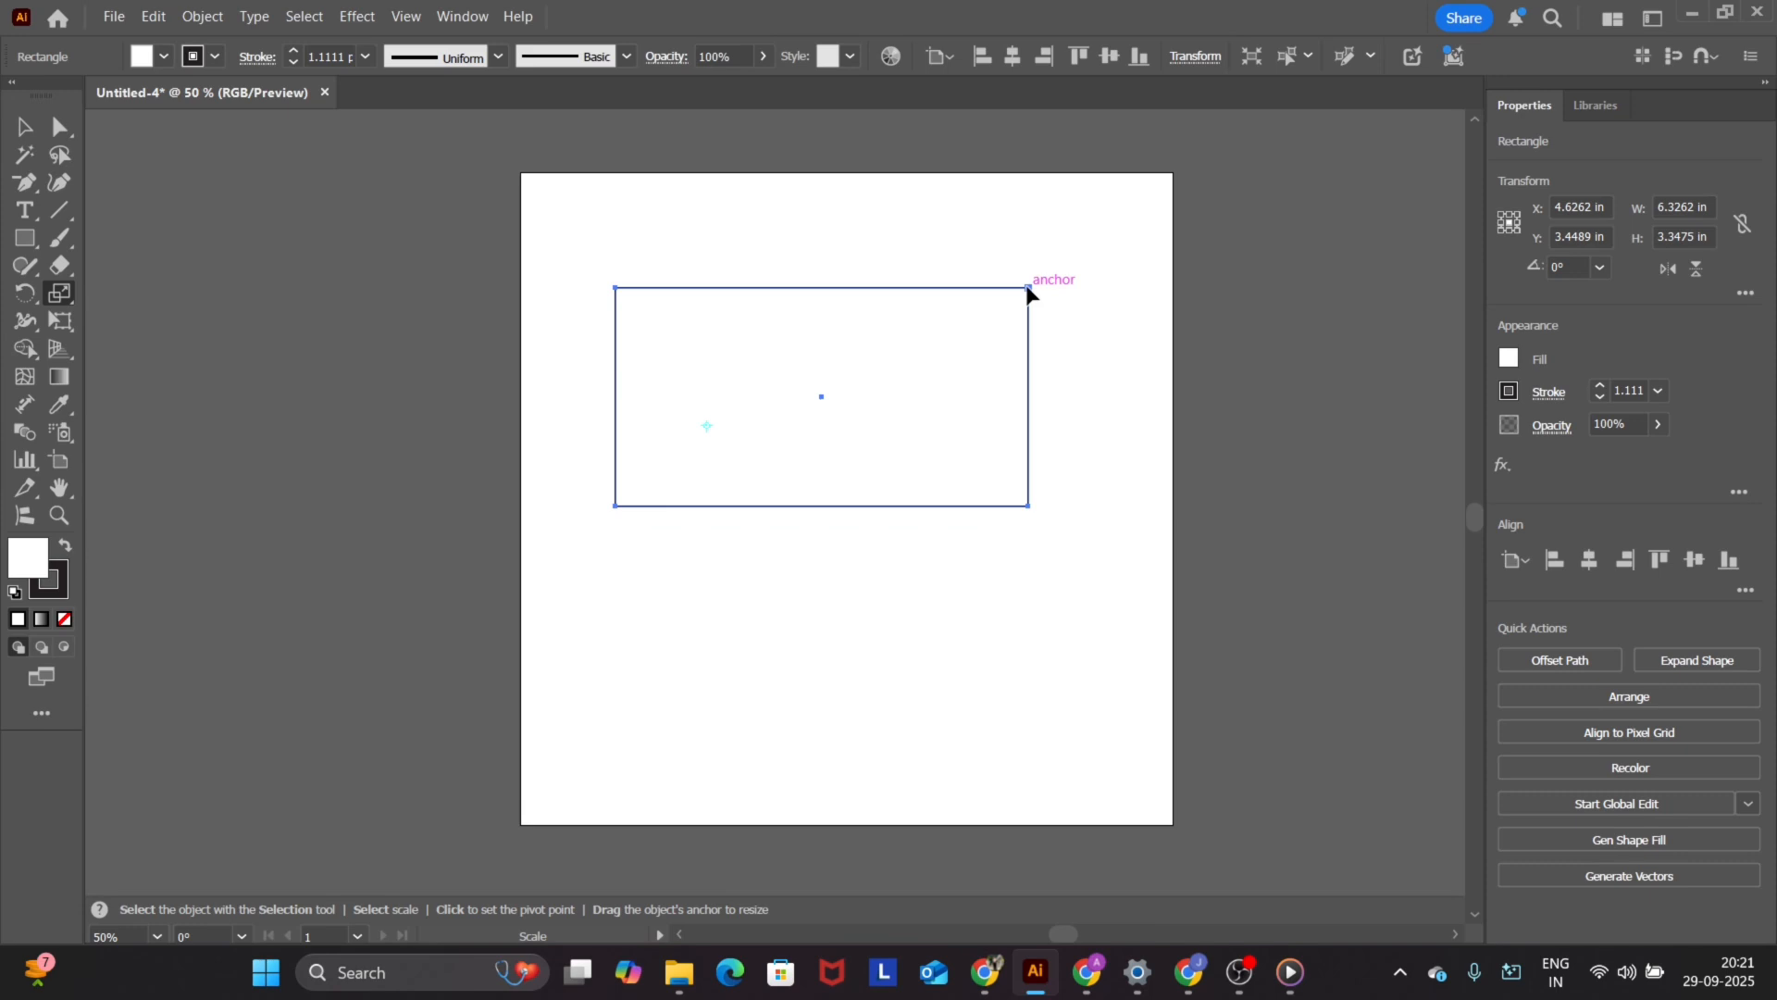
left_click_drag(1030, 293, 833, 511)
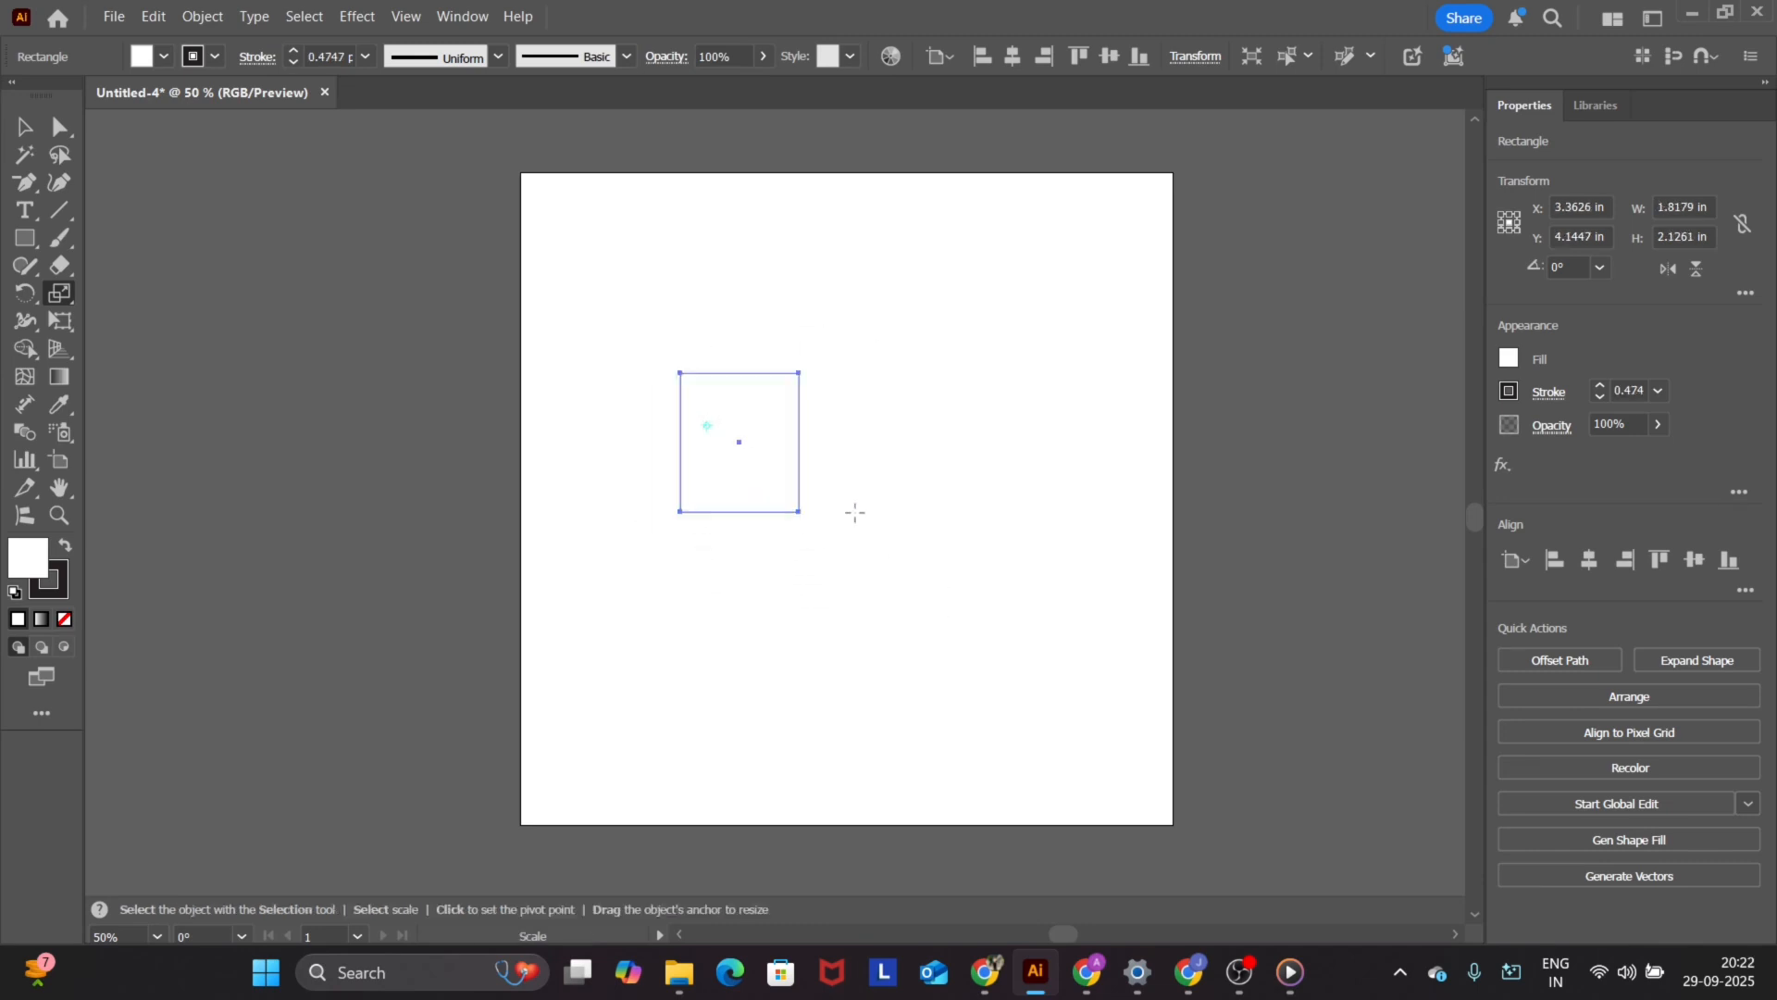
key("ctrl+z")
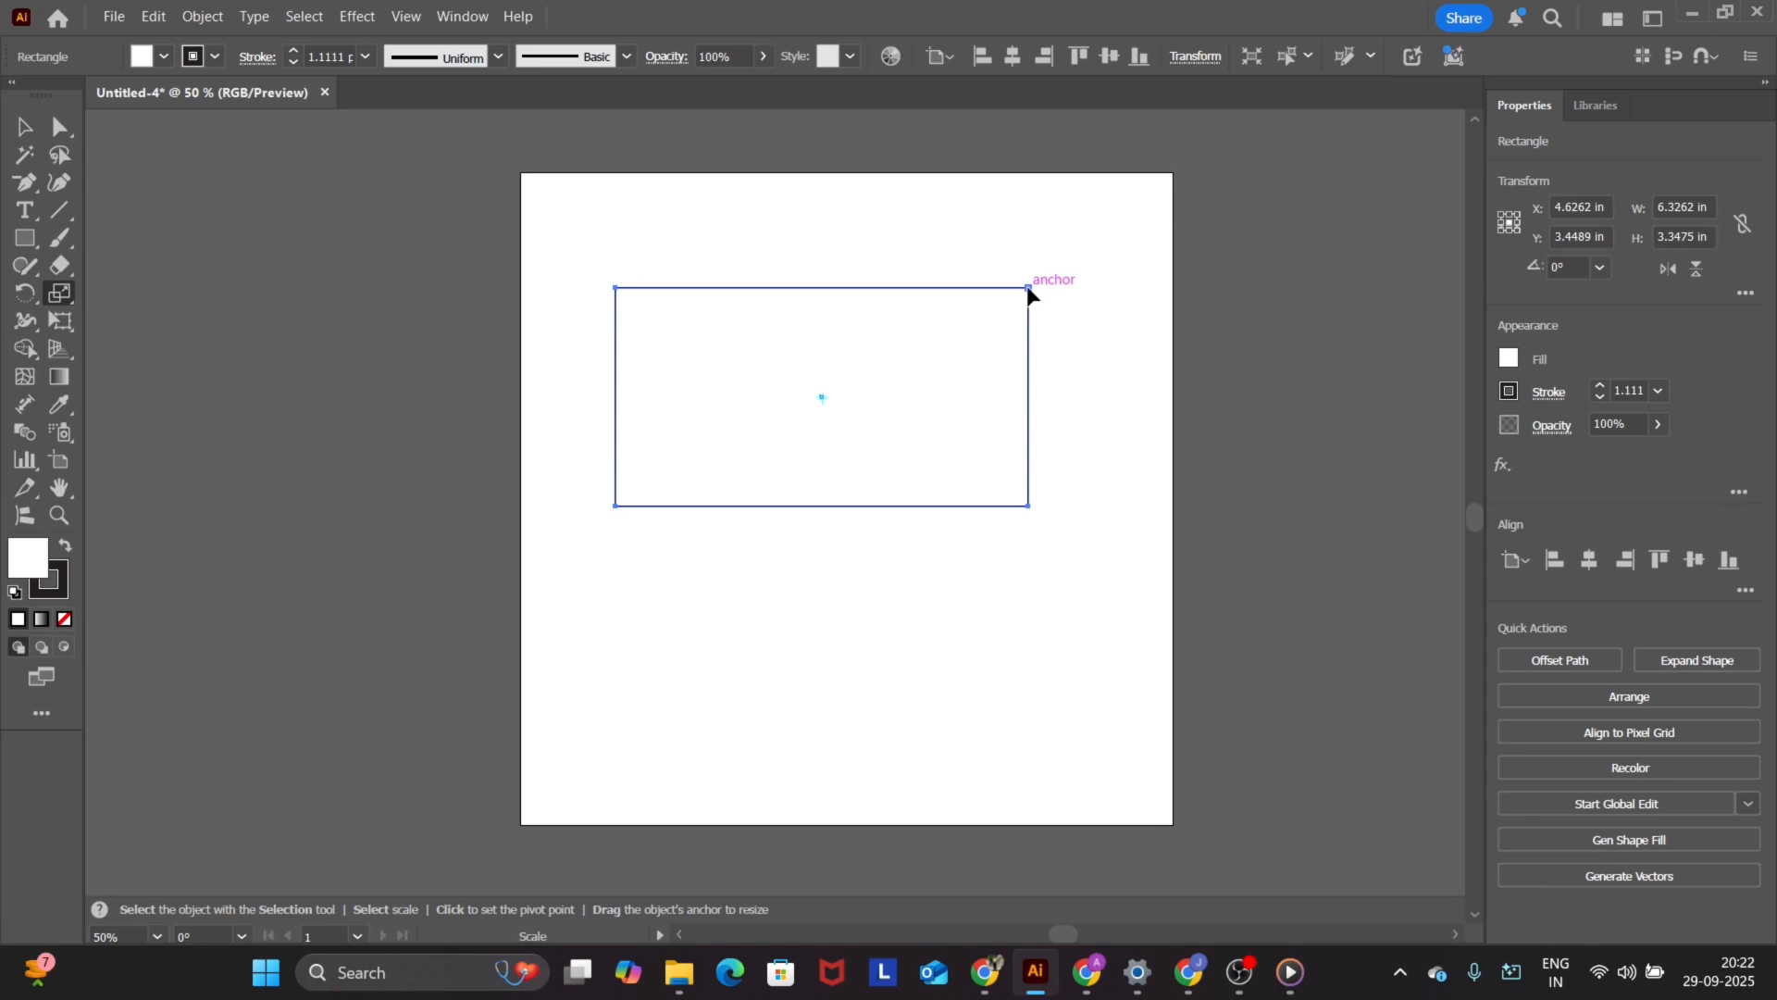
- Scale a smaller copy of the rectangle around its centre to about 4.85 by 2.24 in, keeping the original
mouse_move(1028, 289)
left_mouse_down()
mouse_move(960, 329)
mouse_move(1051, 302)
mouse_move(891, 380)
mouse_move(1018, 348)
mouse_move(1007, 369)
mouse_move(1015, 333)
mouse_move(972, 320)
mouse_move(1064, 353)
mouse_move(940, 369)
mouse_move(1016, 385)
mouse_move(1003, 330)
mouse_move(1029, 264)
mouse_move(1075, 504)
mouse_move(920, 444)
mouse_move(913, 508)
mouse_move(891, 401)
mouse_move(928, 555)
mouse_move(830, 448)
mouse_move(929, 599)
mouse_move(908, 377)
mouse_move(1158, 552)
mouse_move(897, 428)
mouse_move(809, 457)
mouse_move(879, 568)
mouse_move(1019, 474)
mouse_move(844, 492)
mouse_move(977, 484)
mouse_move(948, 480)
mouse_move(980, 490)
mouse_move(966, 486)
mouse_move(971, 539)
mouse_move(963, 503)
mouse_move(984, 550)
mouse_move(950, 529)
mouse_move(1012, 552)
mouse_move(980, 470)
left_mouse_up()
key("alt+shift")
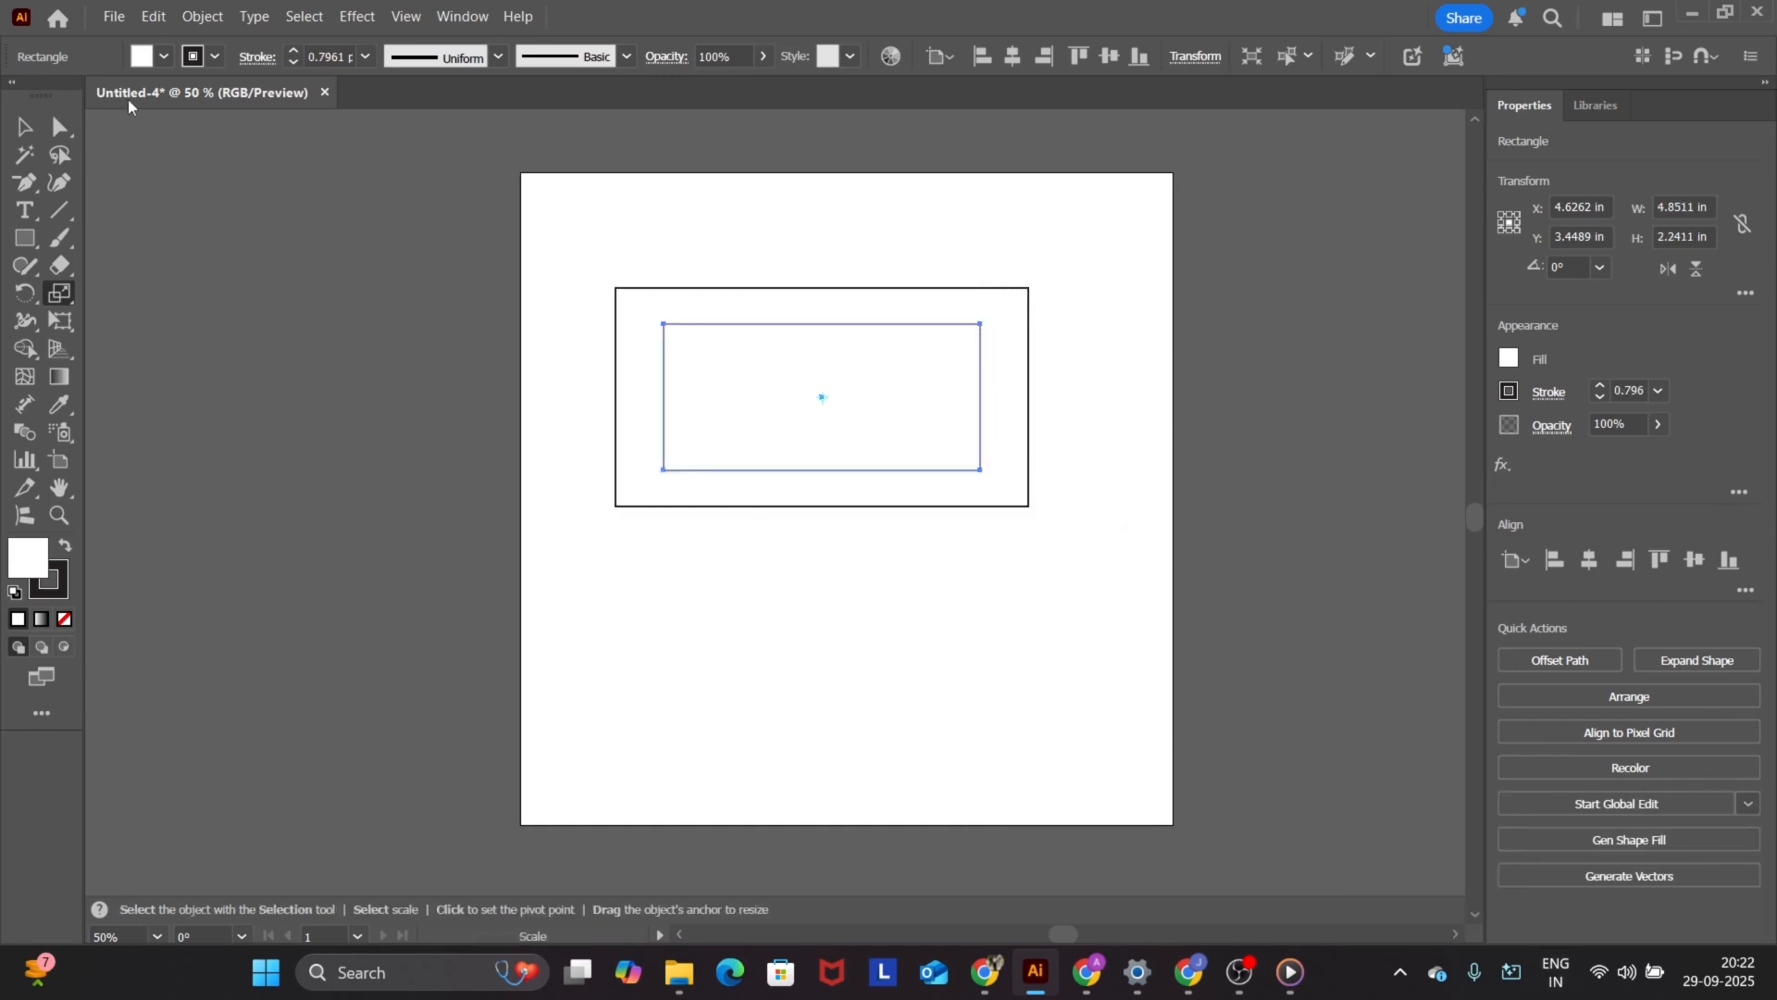
left_click(25, 127)
left_click(559, 504)
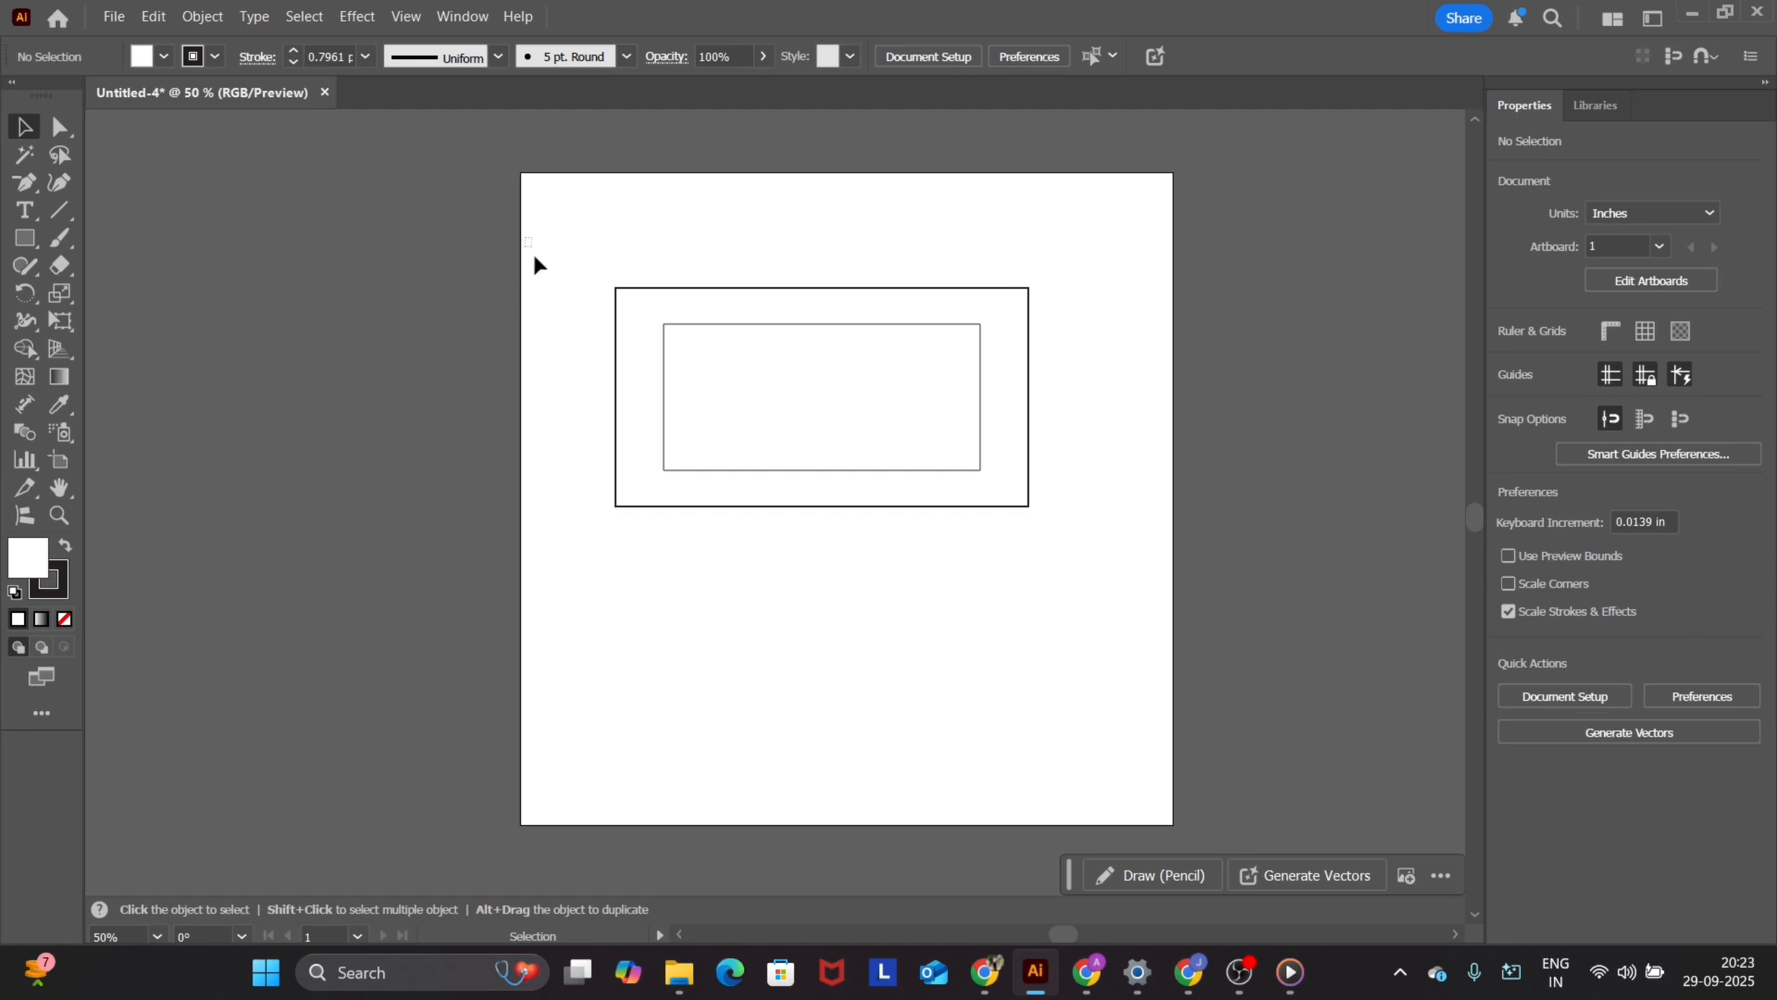
- Delete both nested rectangles from the artboard
left_click_drag(535, 259, 1158, 601)
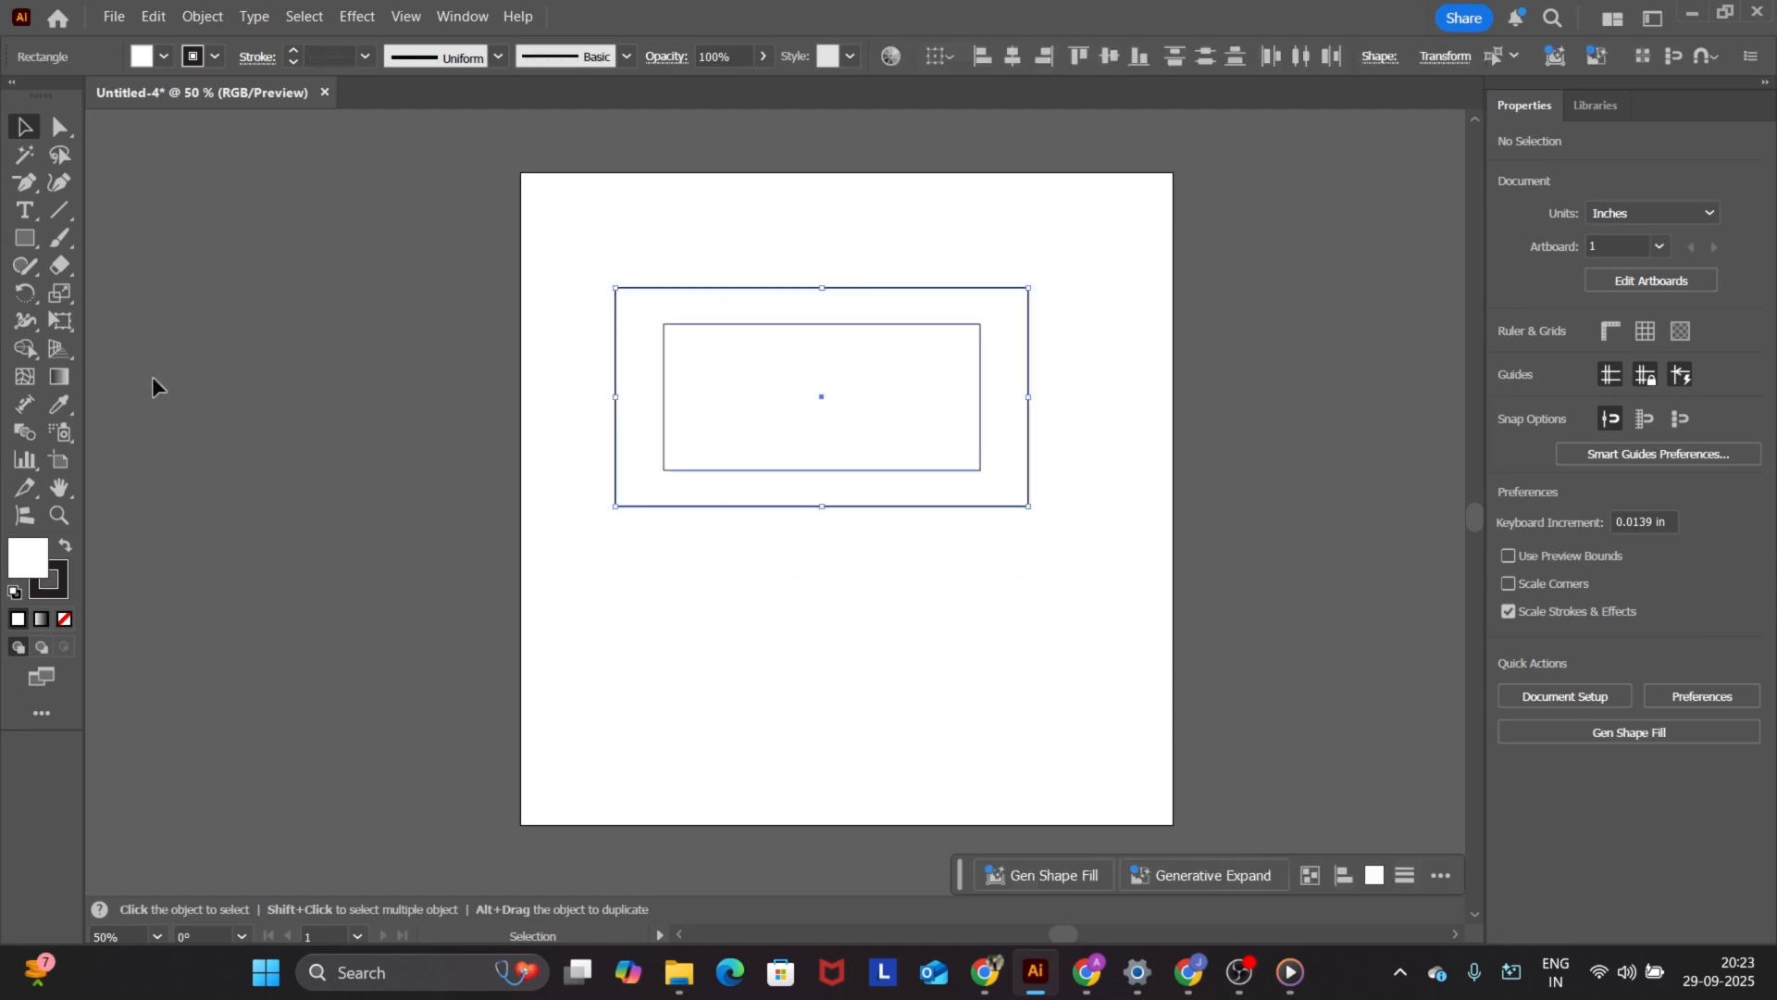
left_click(72, 297)
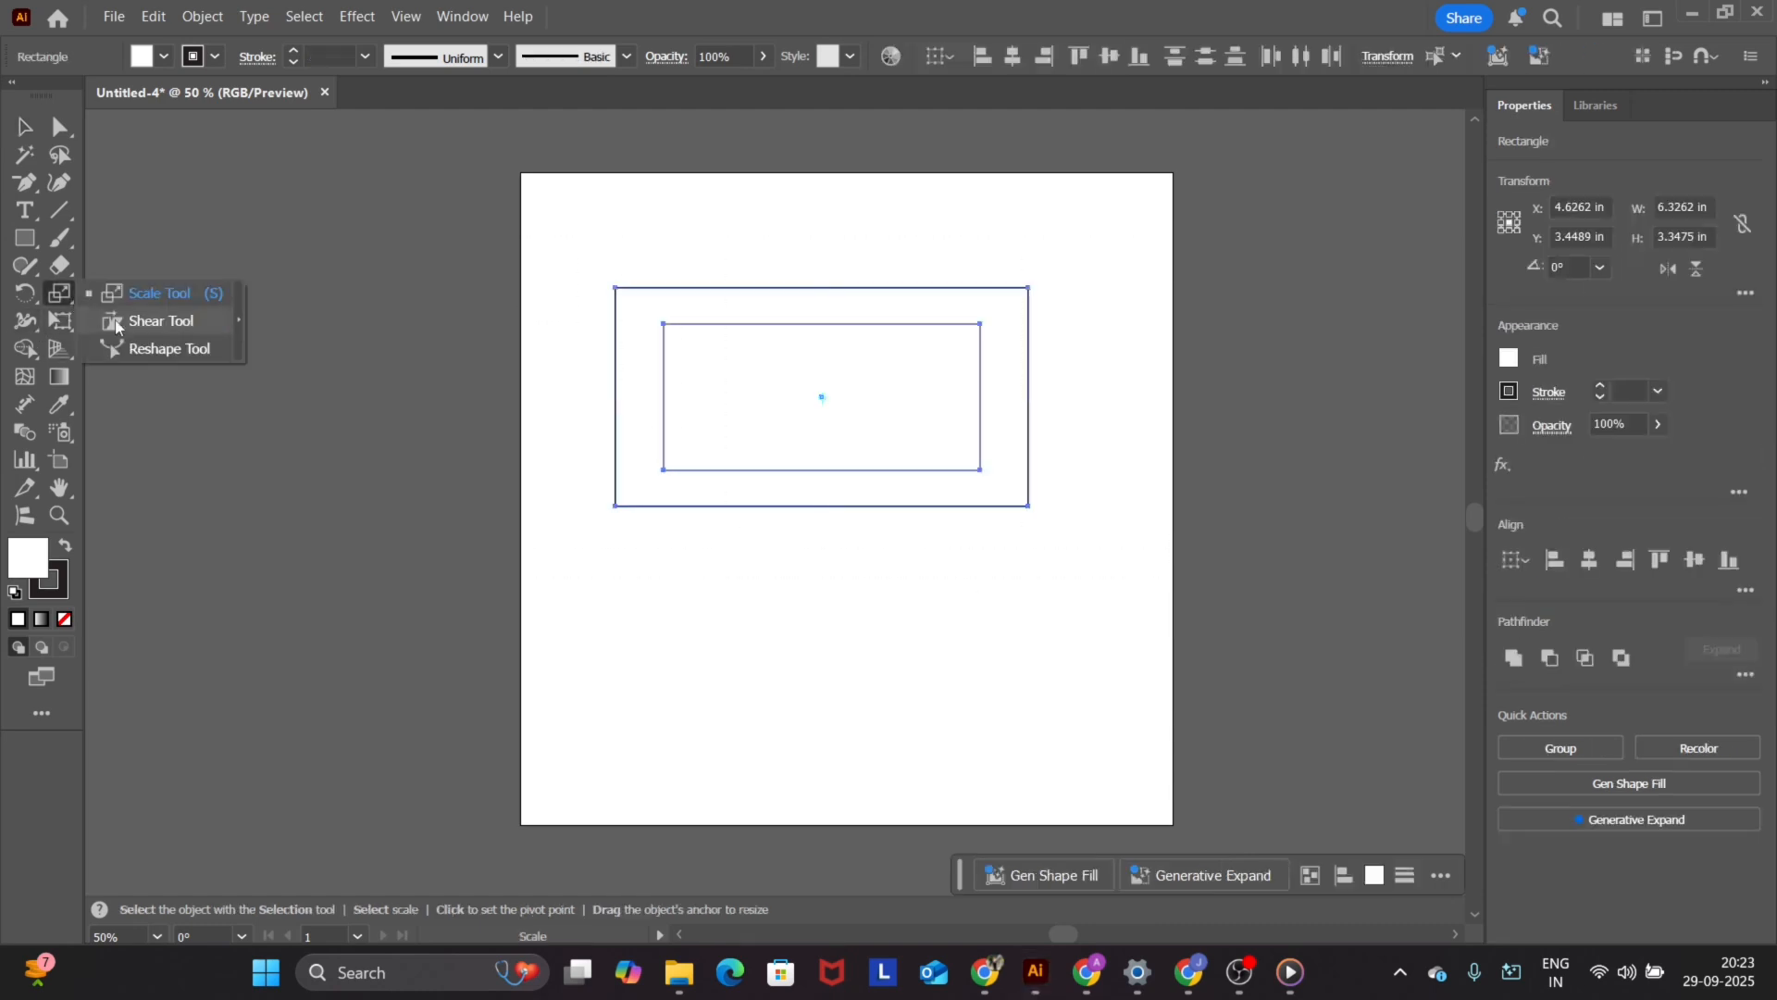
left_click(24, 127)
left_click(516, 341)
left_click_drag(537, 272, 1118, 579)
key("Delete")
- Draw a rectangle about 5.36 by 4.62 in on the artboard and activate the Scale tool
left_click(23, 241)
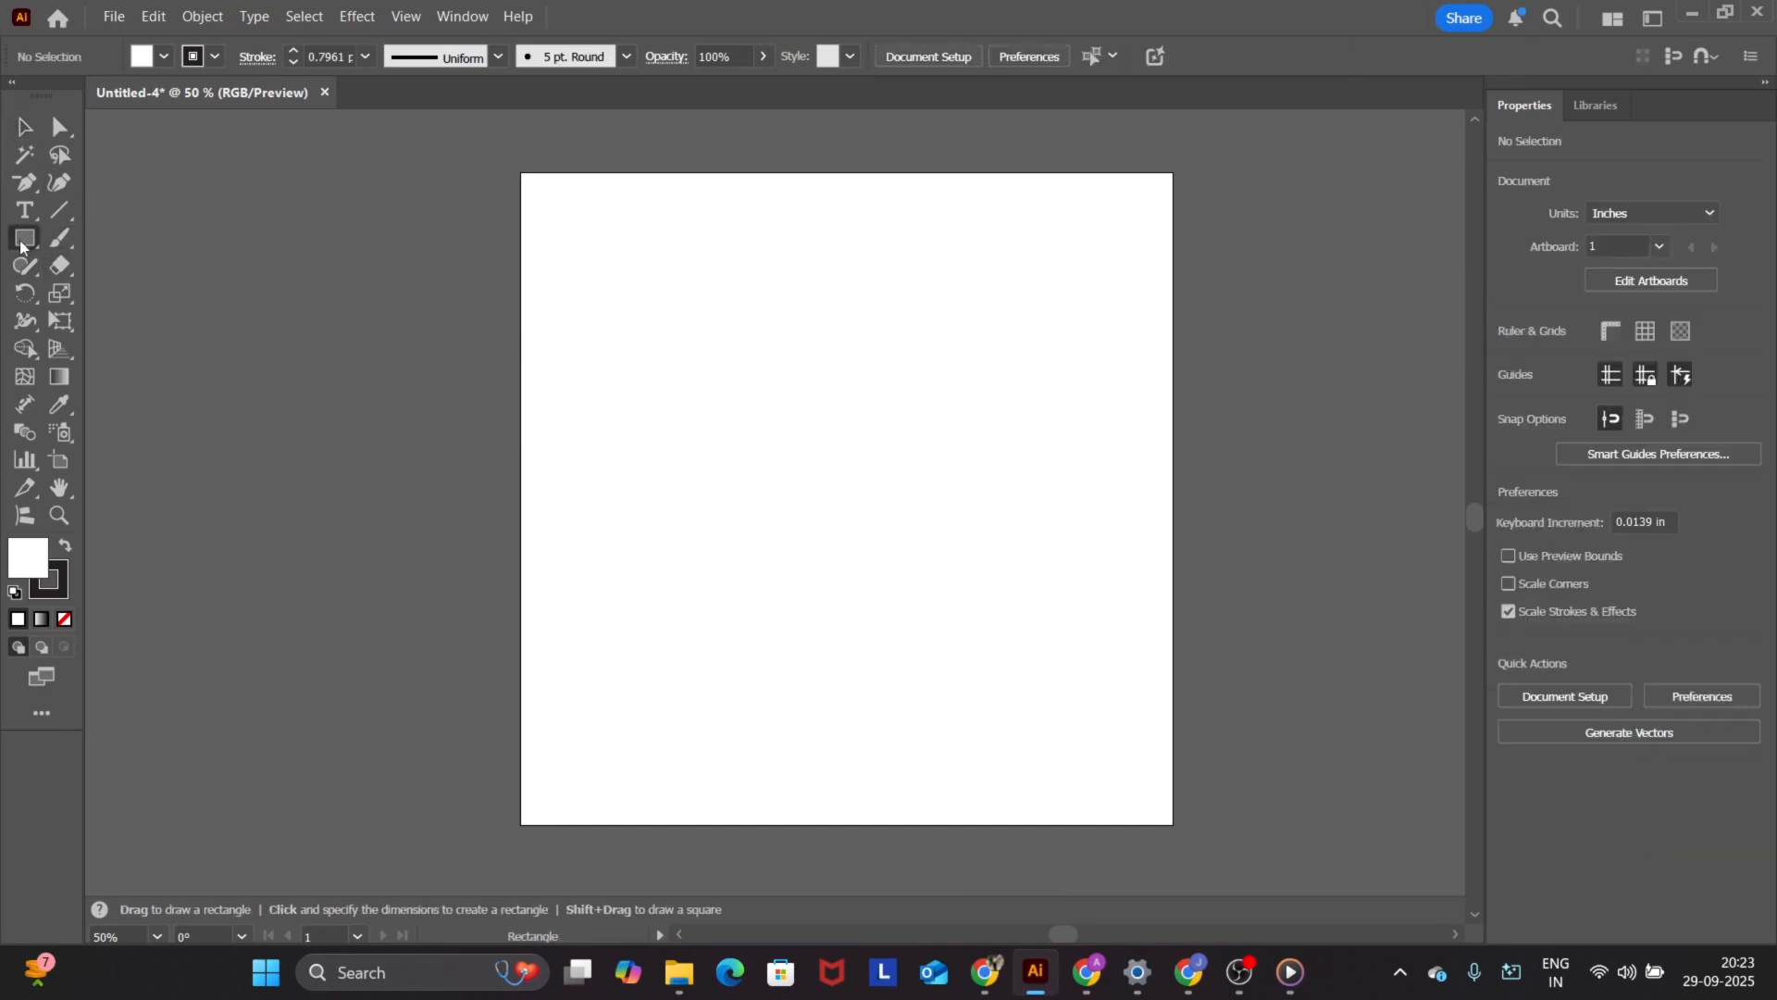
mouse_move(612, 327)
left_mouse_down()
mouse_move(876, 575)
mouse_move(962, 630)
left_mouse_up()
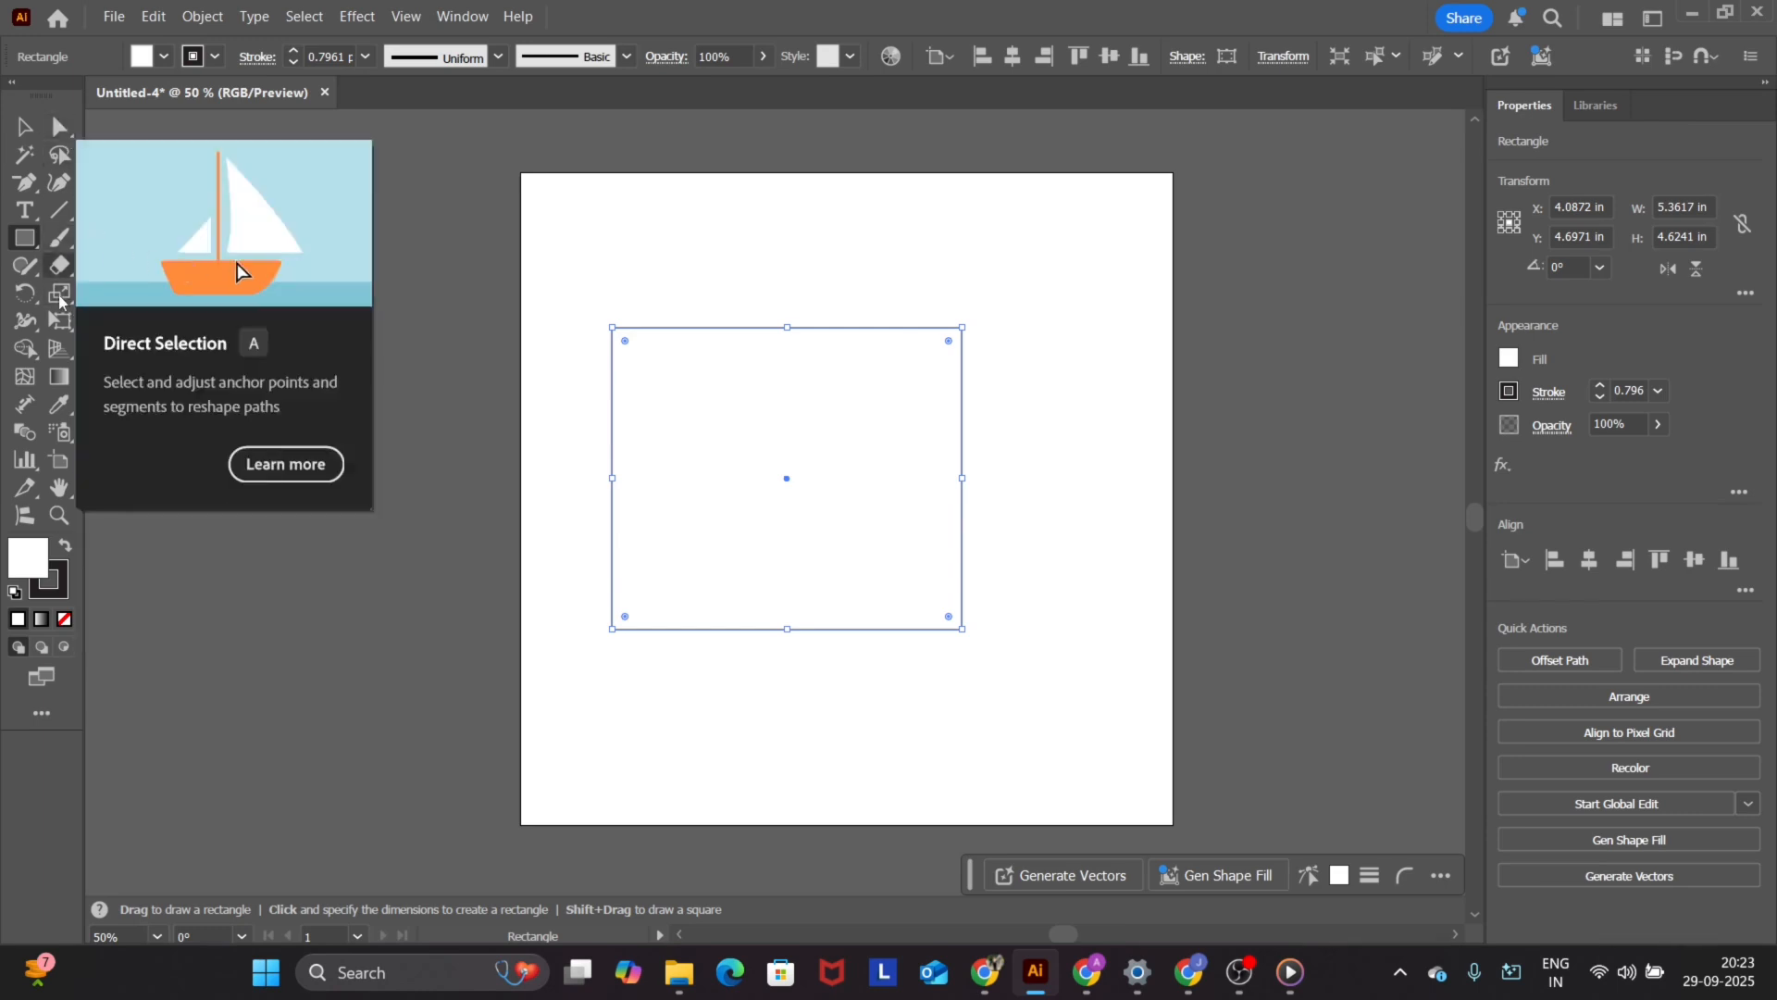
left_click(61, 298)
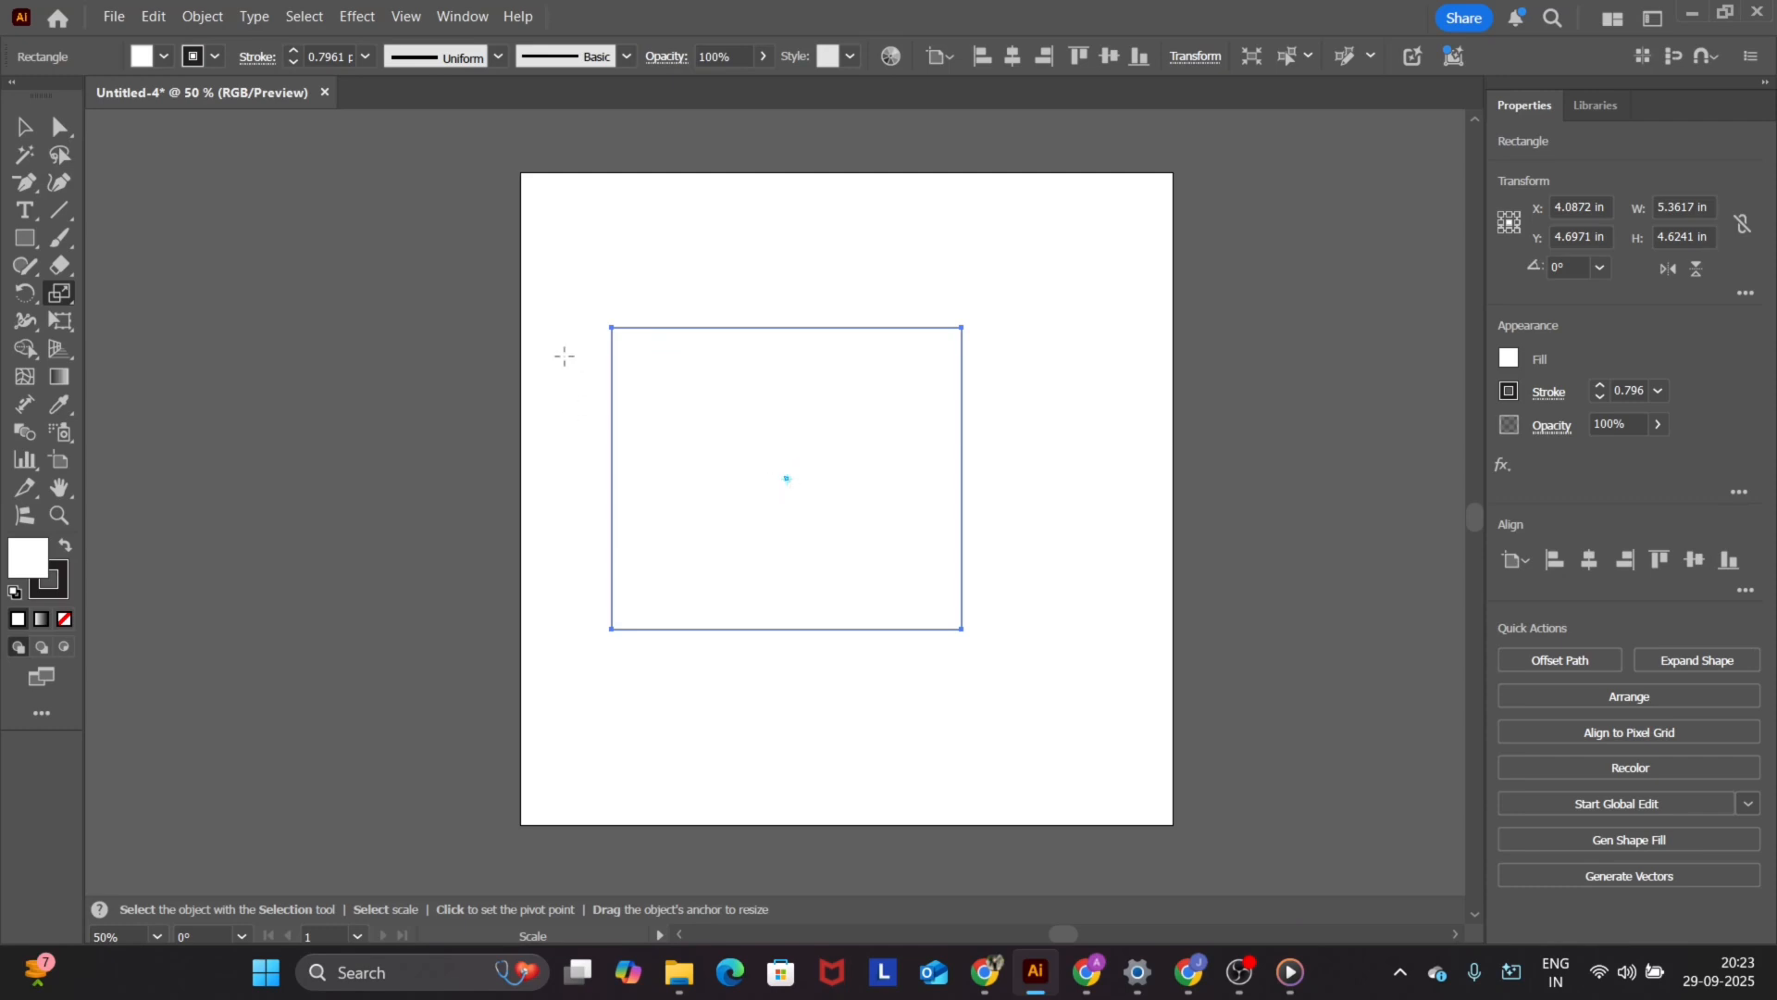
- Try scaling only the rectangle's two upper anchor points around the midpoint of its top edge, and delete the rectangle
left_click(52, 128)
left_click_drag(587, 282, 987, 400)
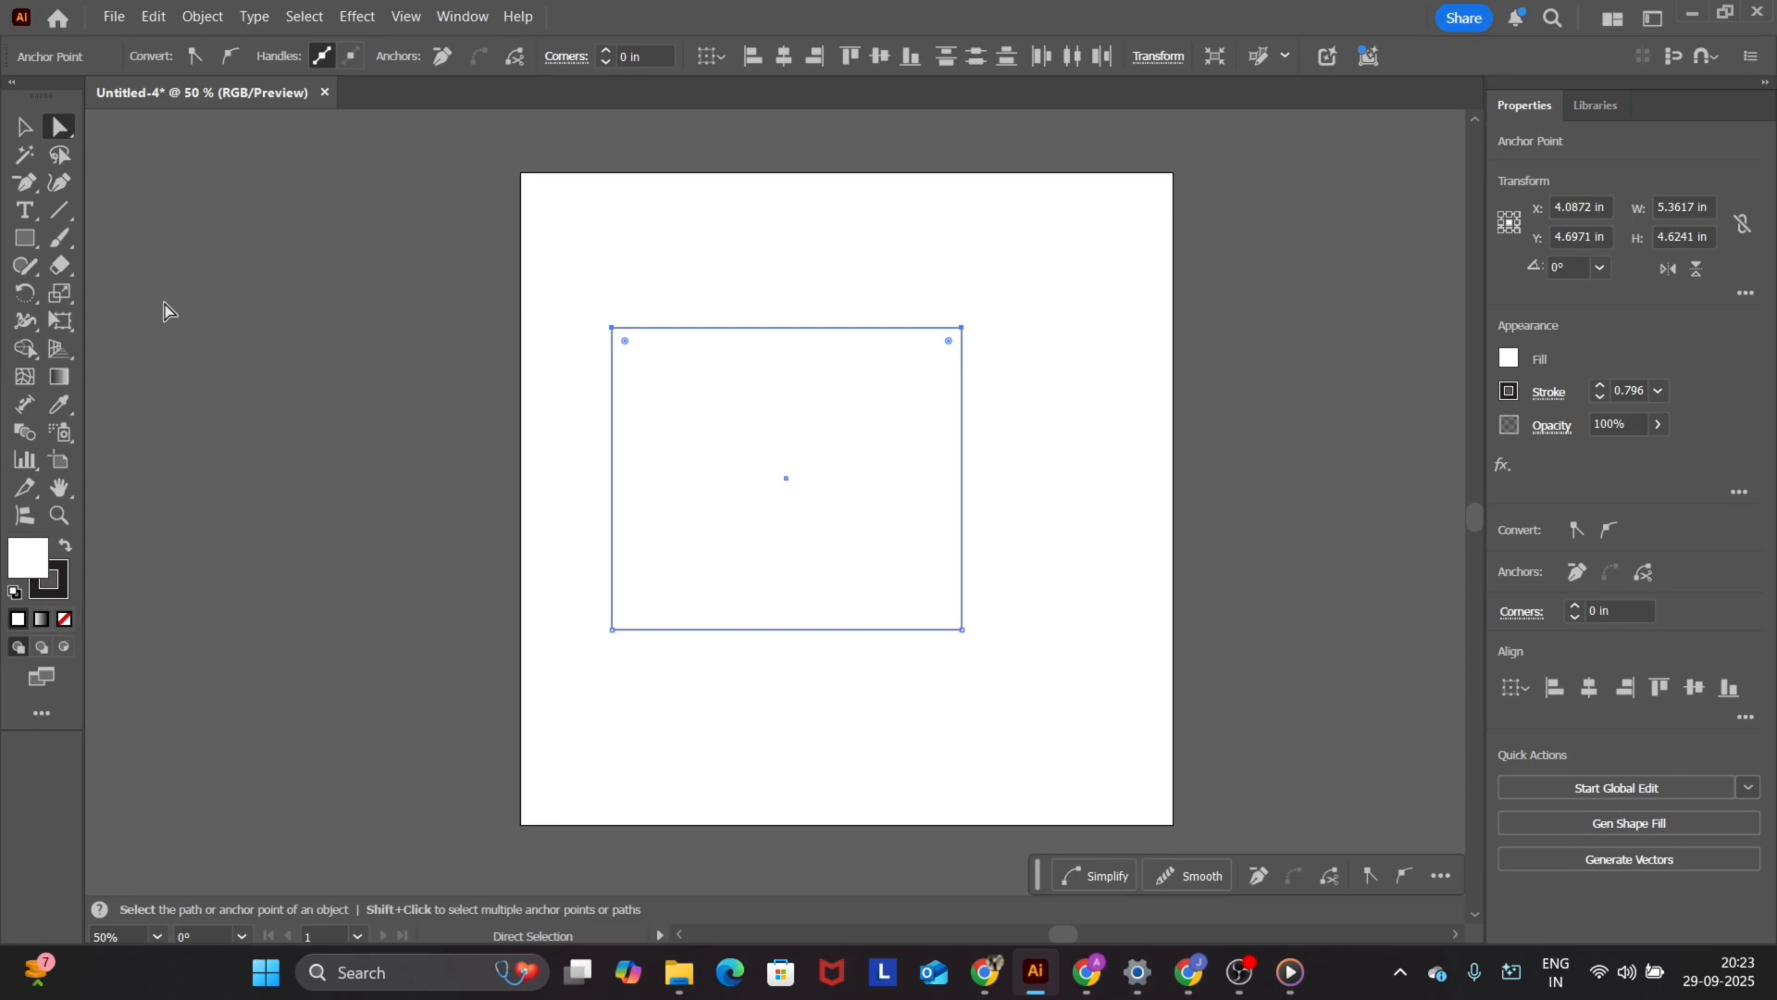
left_click(60, 296)
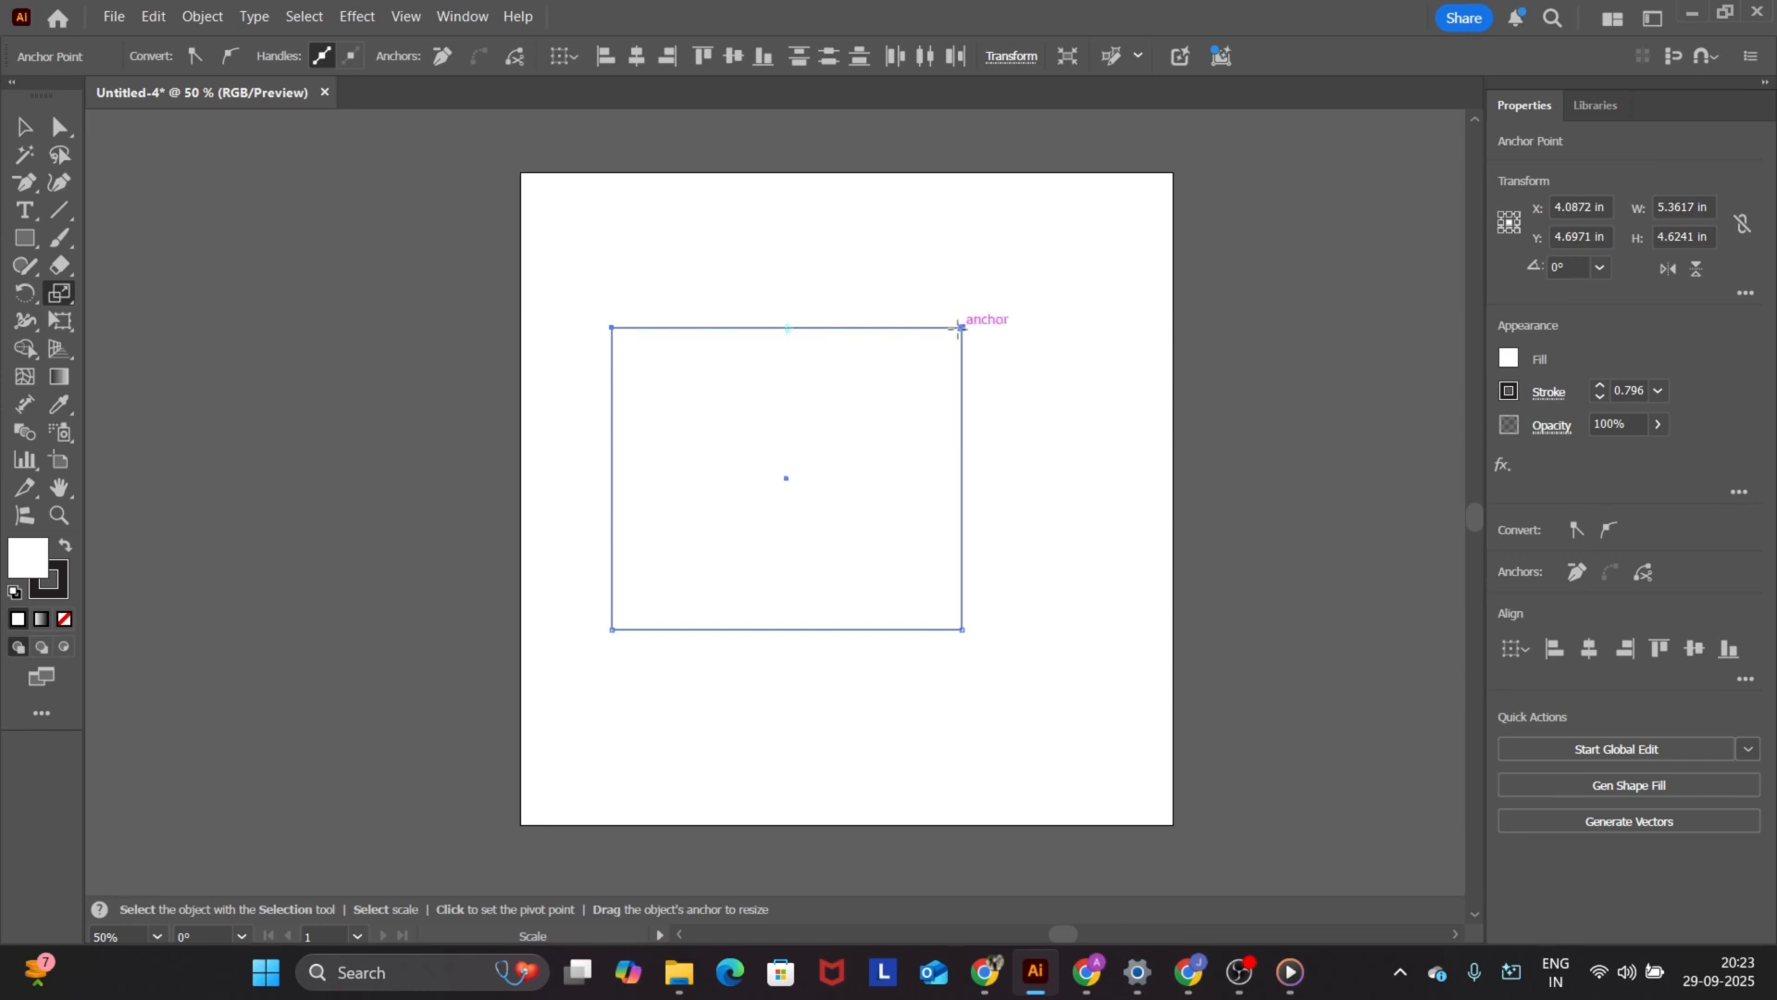
left_click_drag(961, 325, 962, 423)
key("Delete")
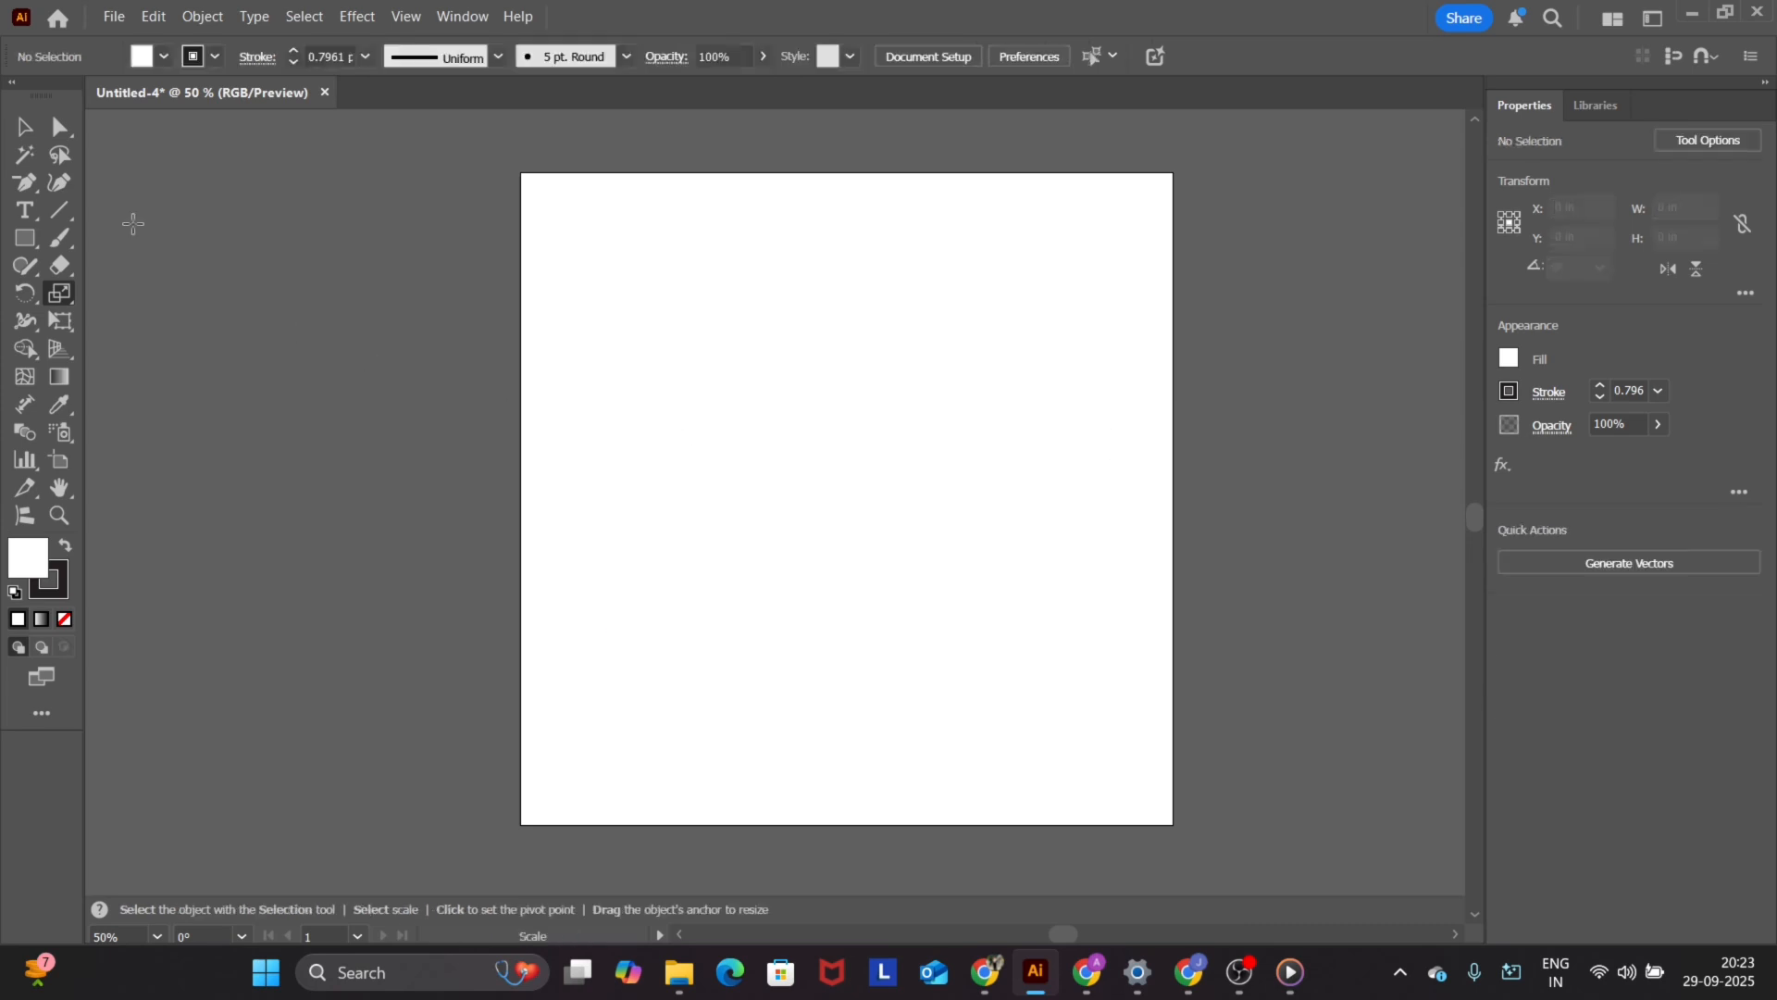
left_click(24, 127)
left_click_drag(61, 291, 137, 318)
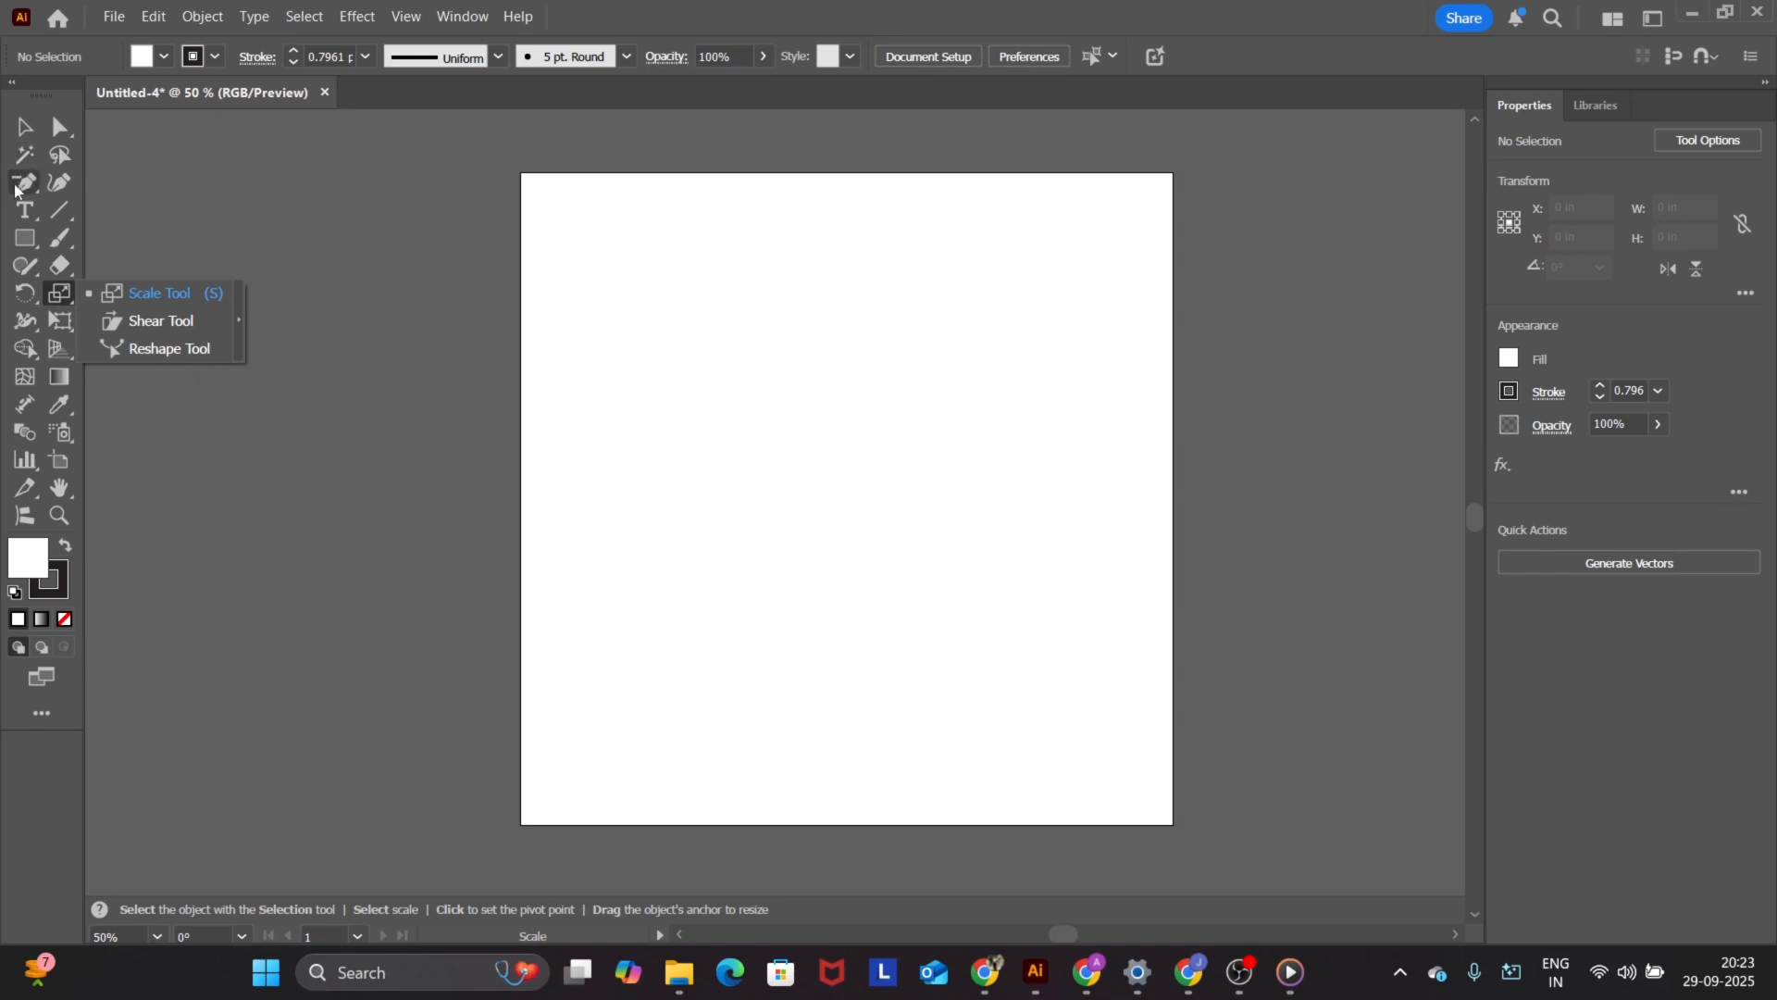
left_click(23, 245)
left_click_drag(585, 259, 792, 538)
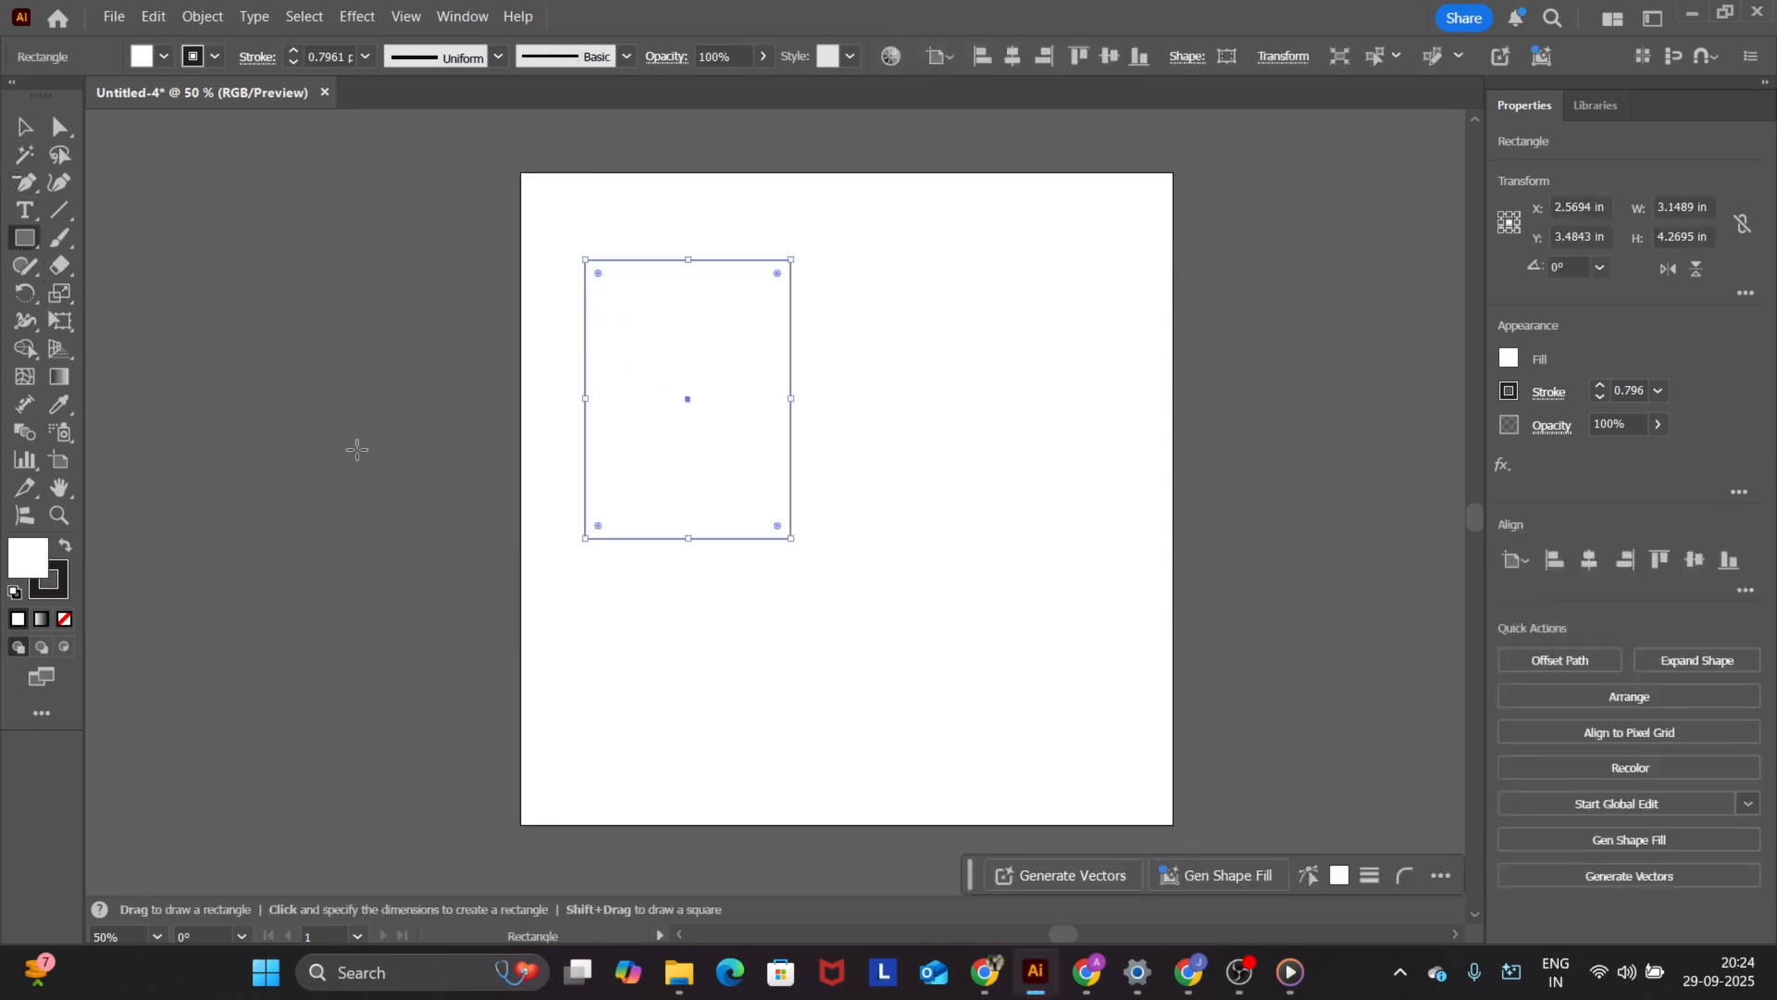
left_click(23, 127)
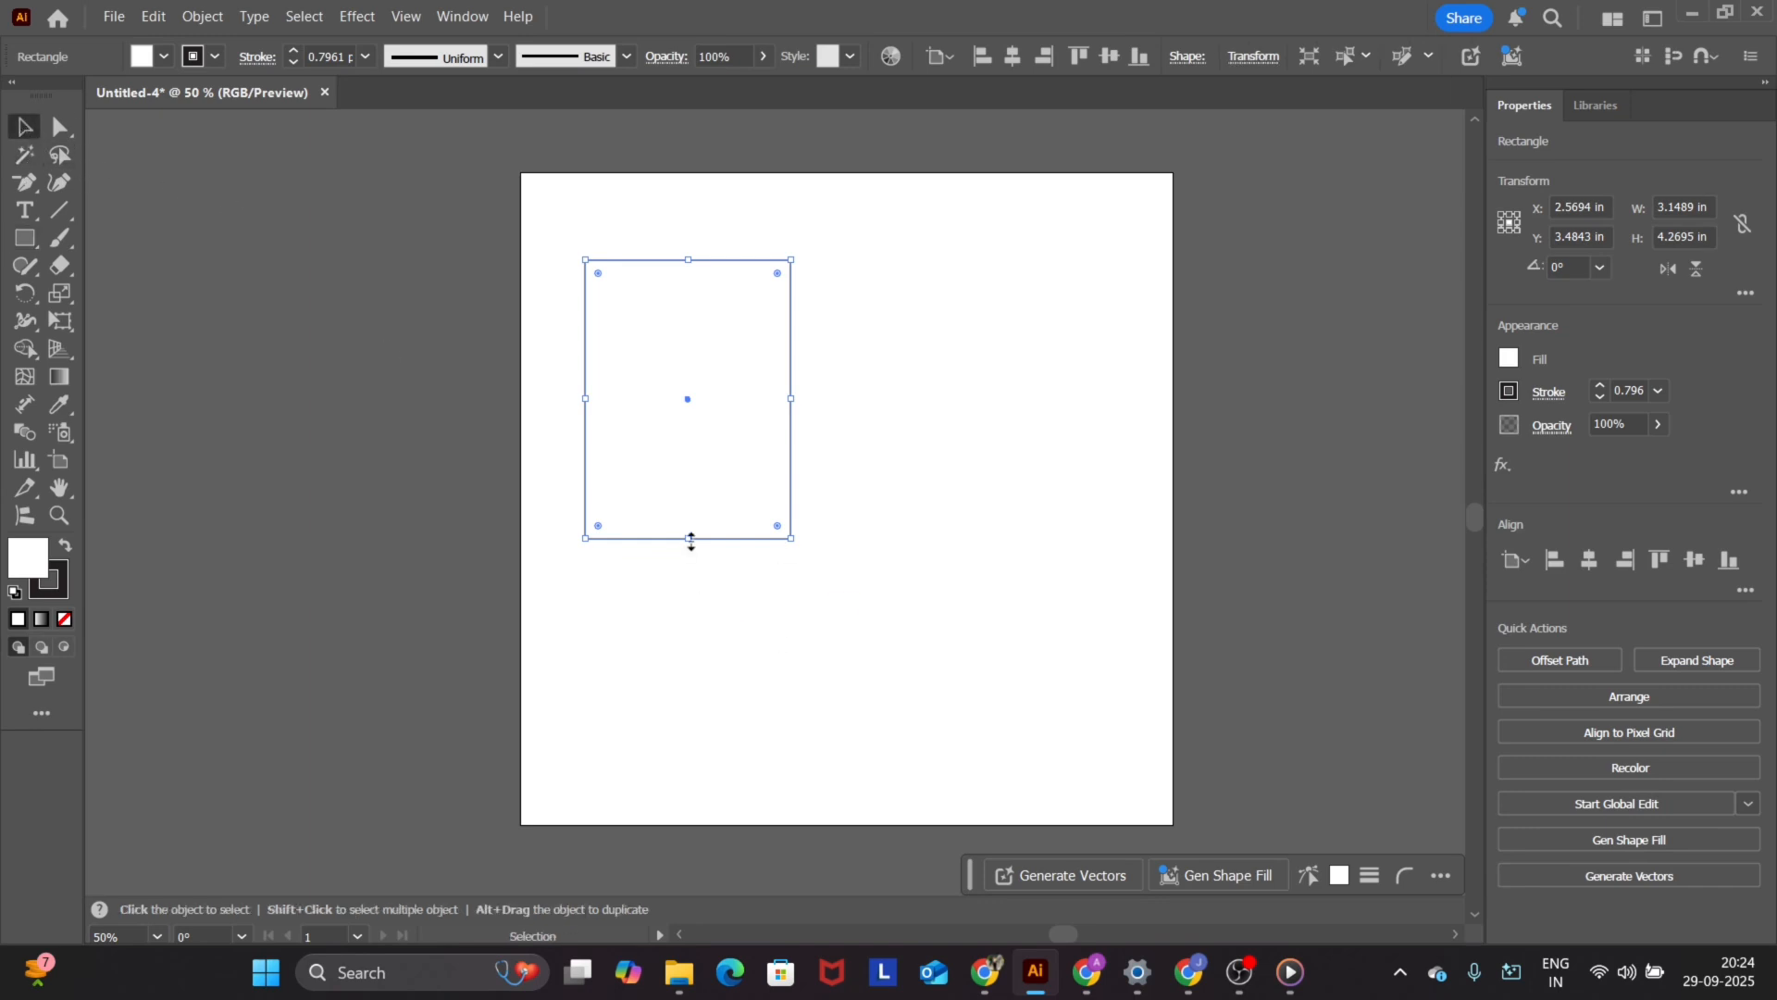
left_click(900, 408)
left_click_drag(900, 408, 459, 624)
key("Delete")
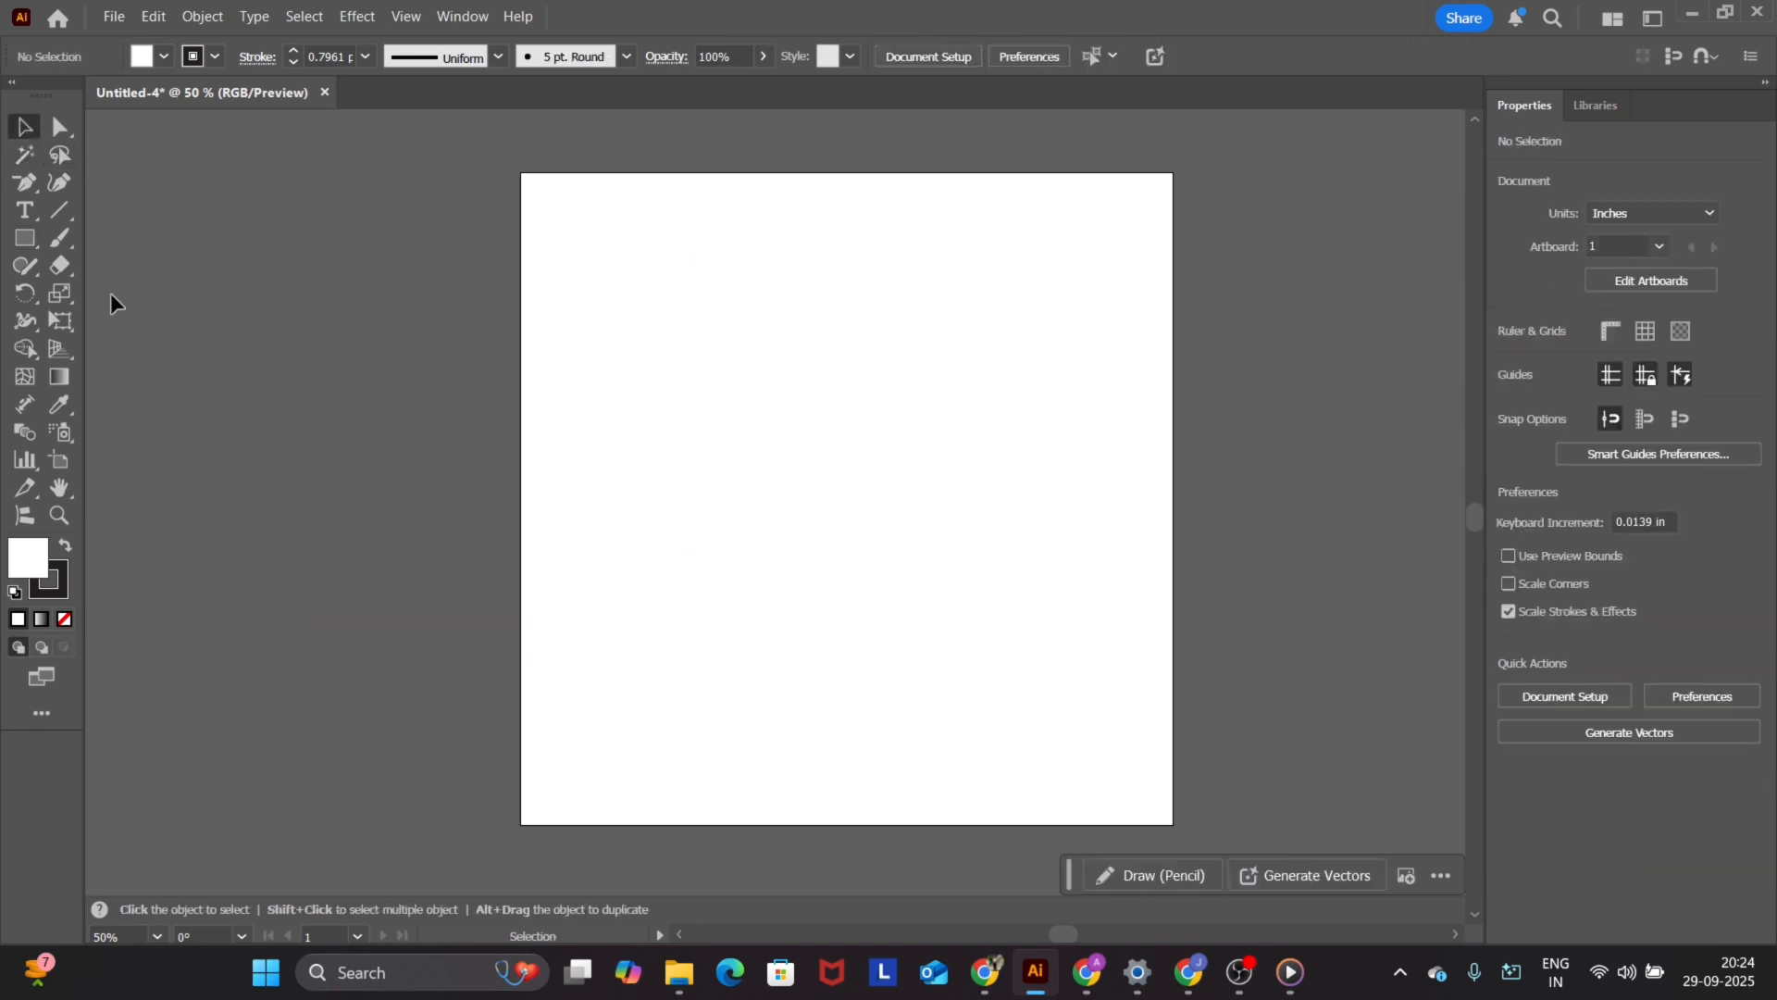
- Draw a square about 1.77 in wide near the artboard's upper left and duplicate it into an evenly spaced row of four
key("m")
left_click_drag(545, 292, 764, 374)
left_click(26, 127)
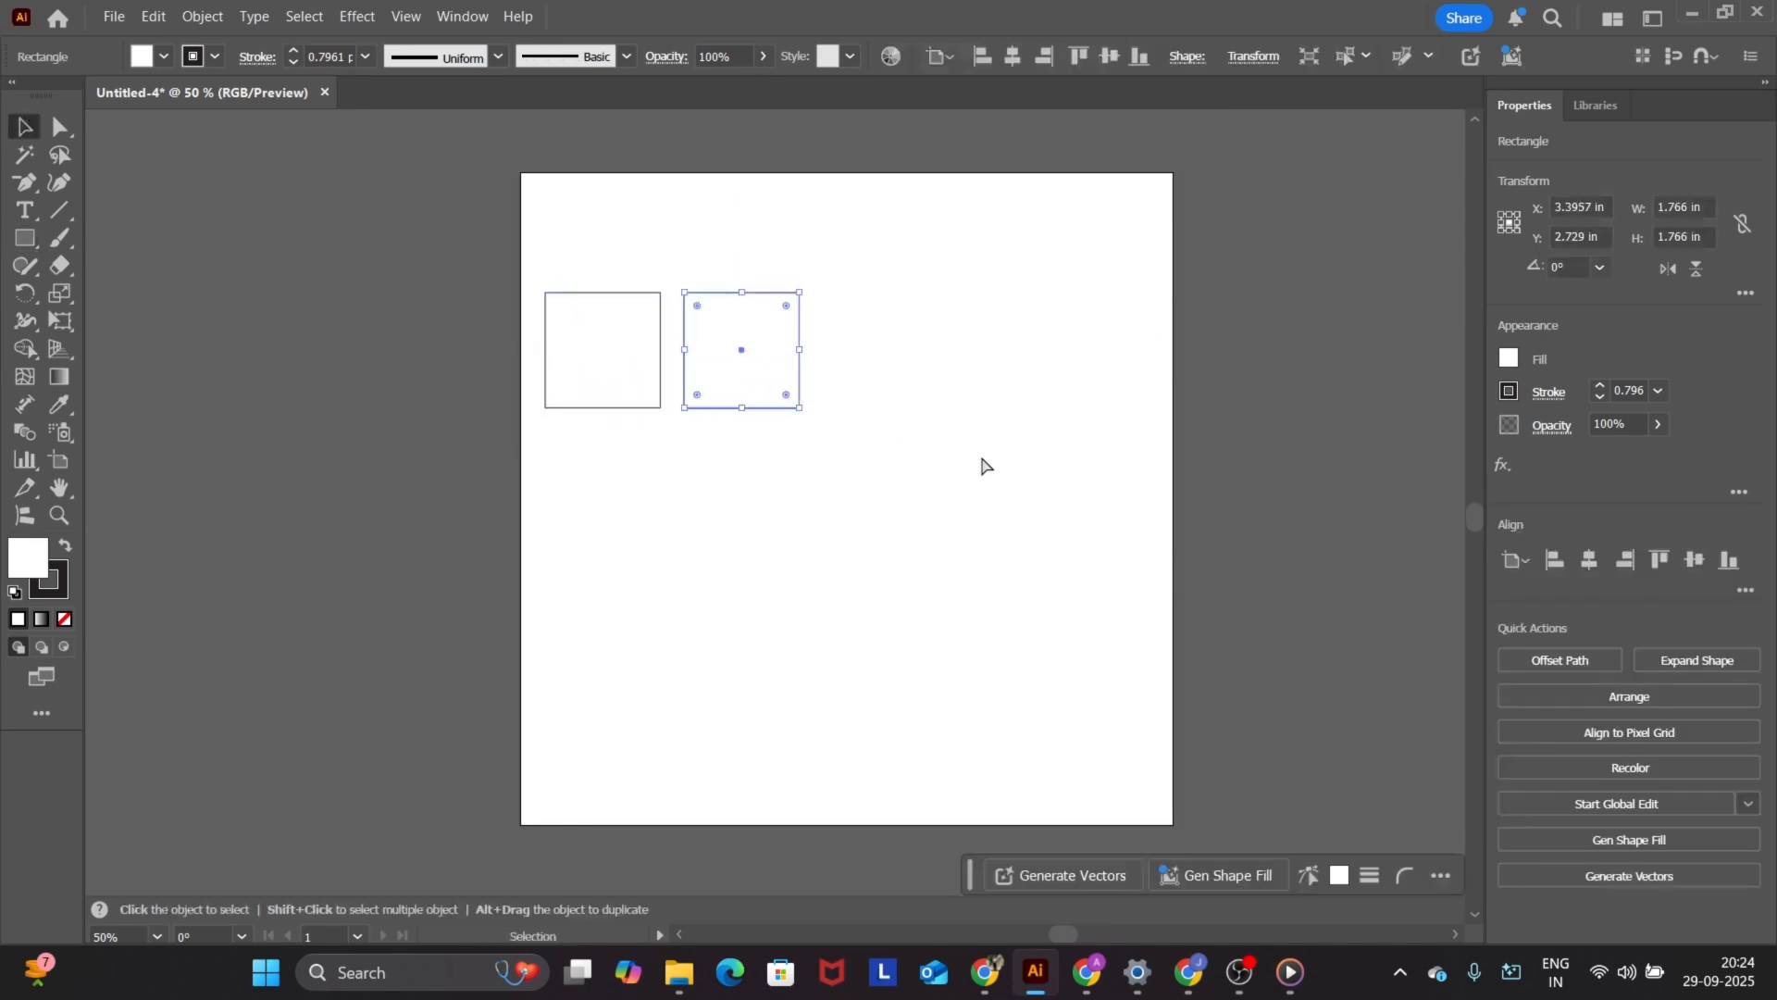
key("ctrl+d")
key("ctrl+d")
left_click(1192, 365)
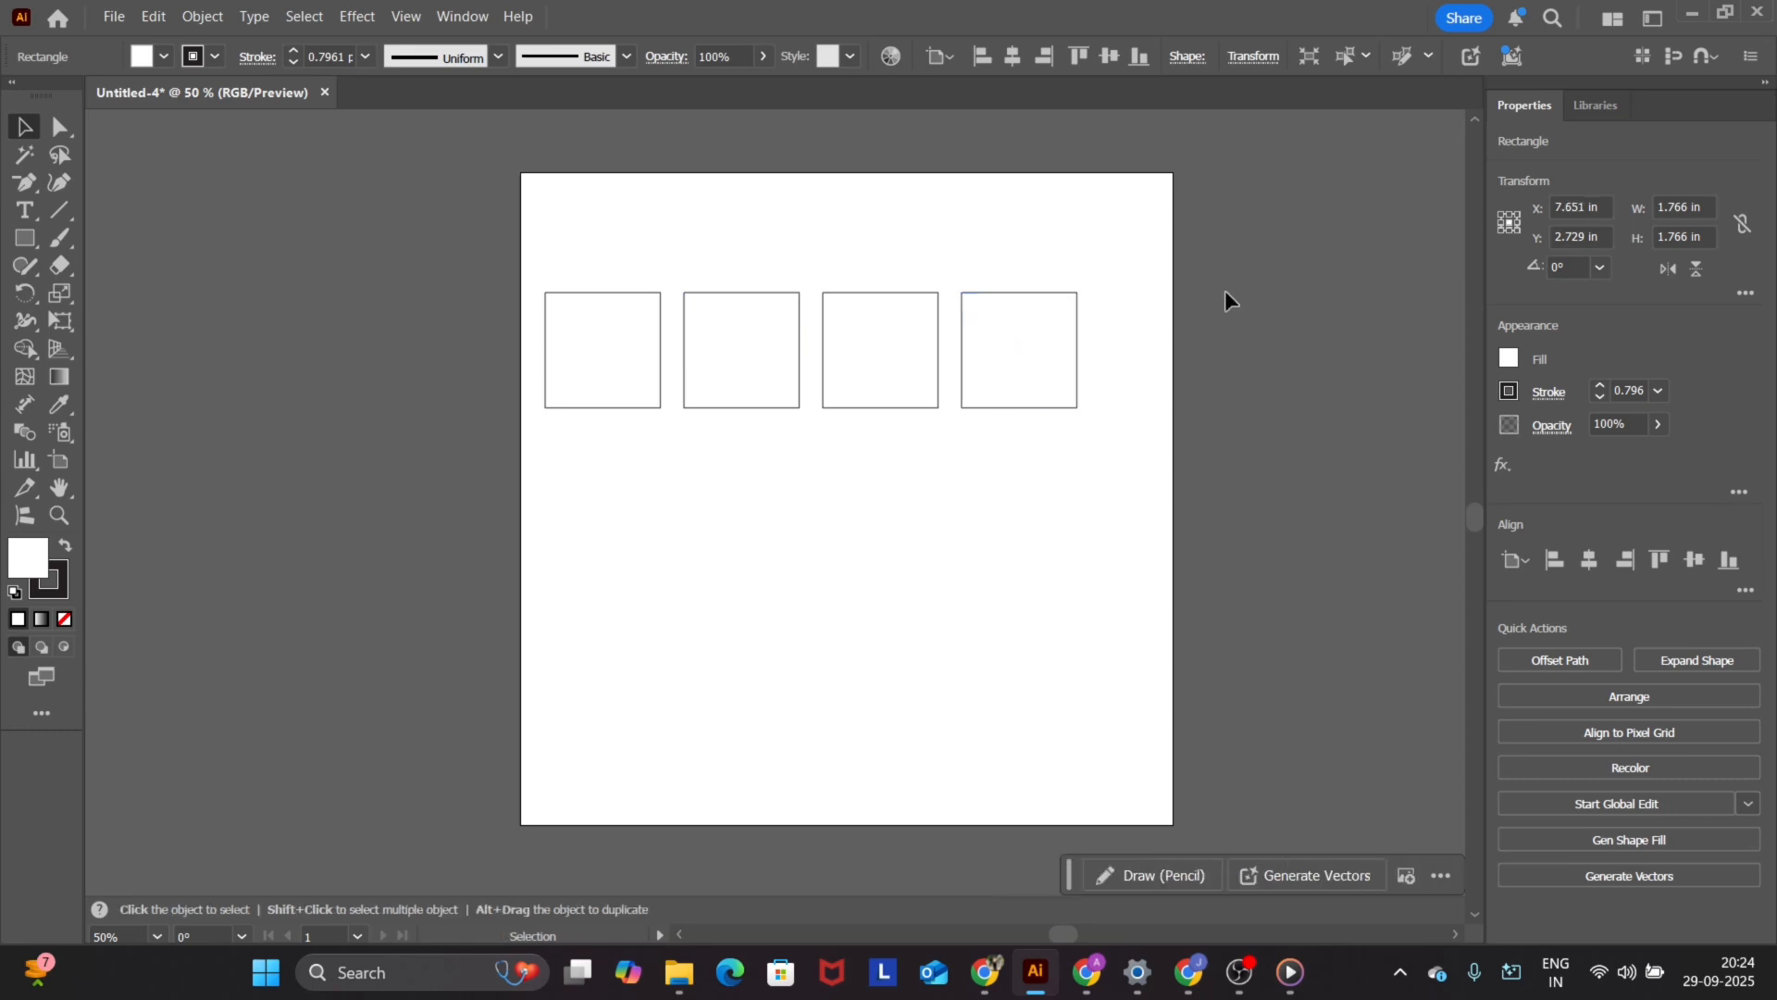
- Copy the row of four squares downward and repeat the copy to build a grid of four rows
key("ctrl+a")
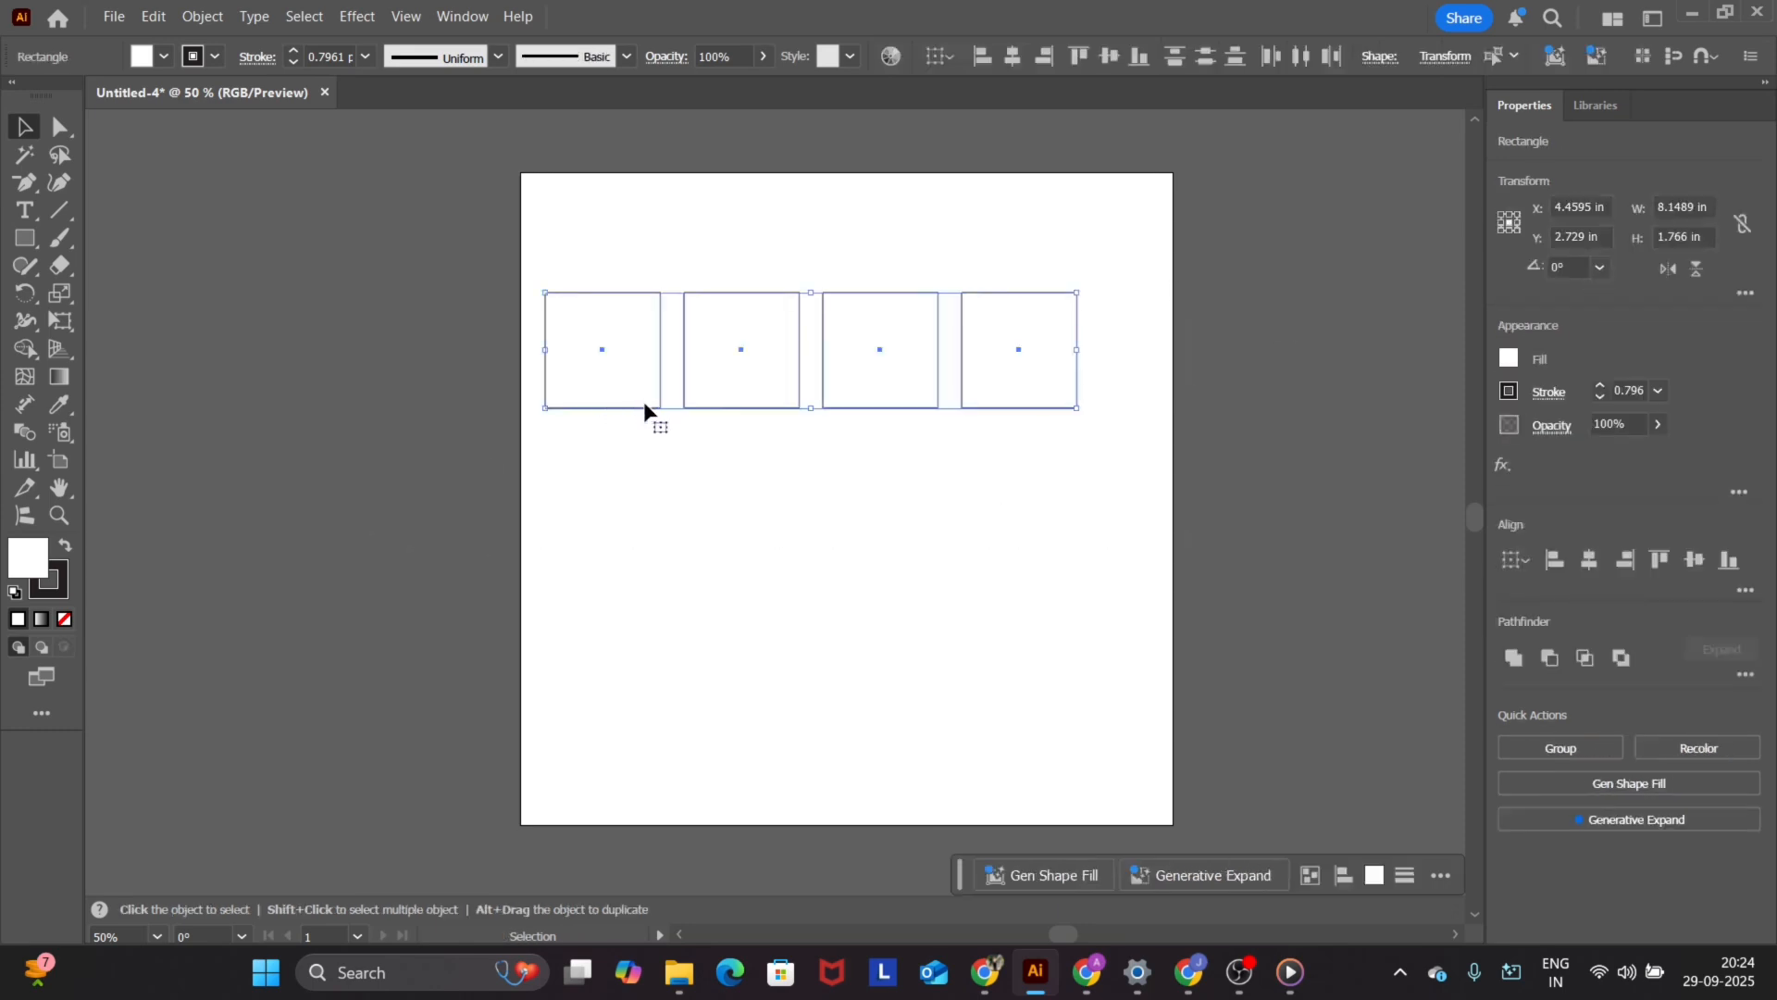
left_click_drag(642, 402, 631, 548)
key("a")
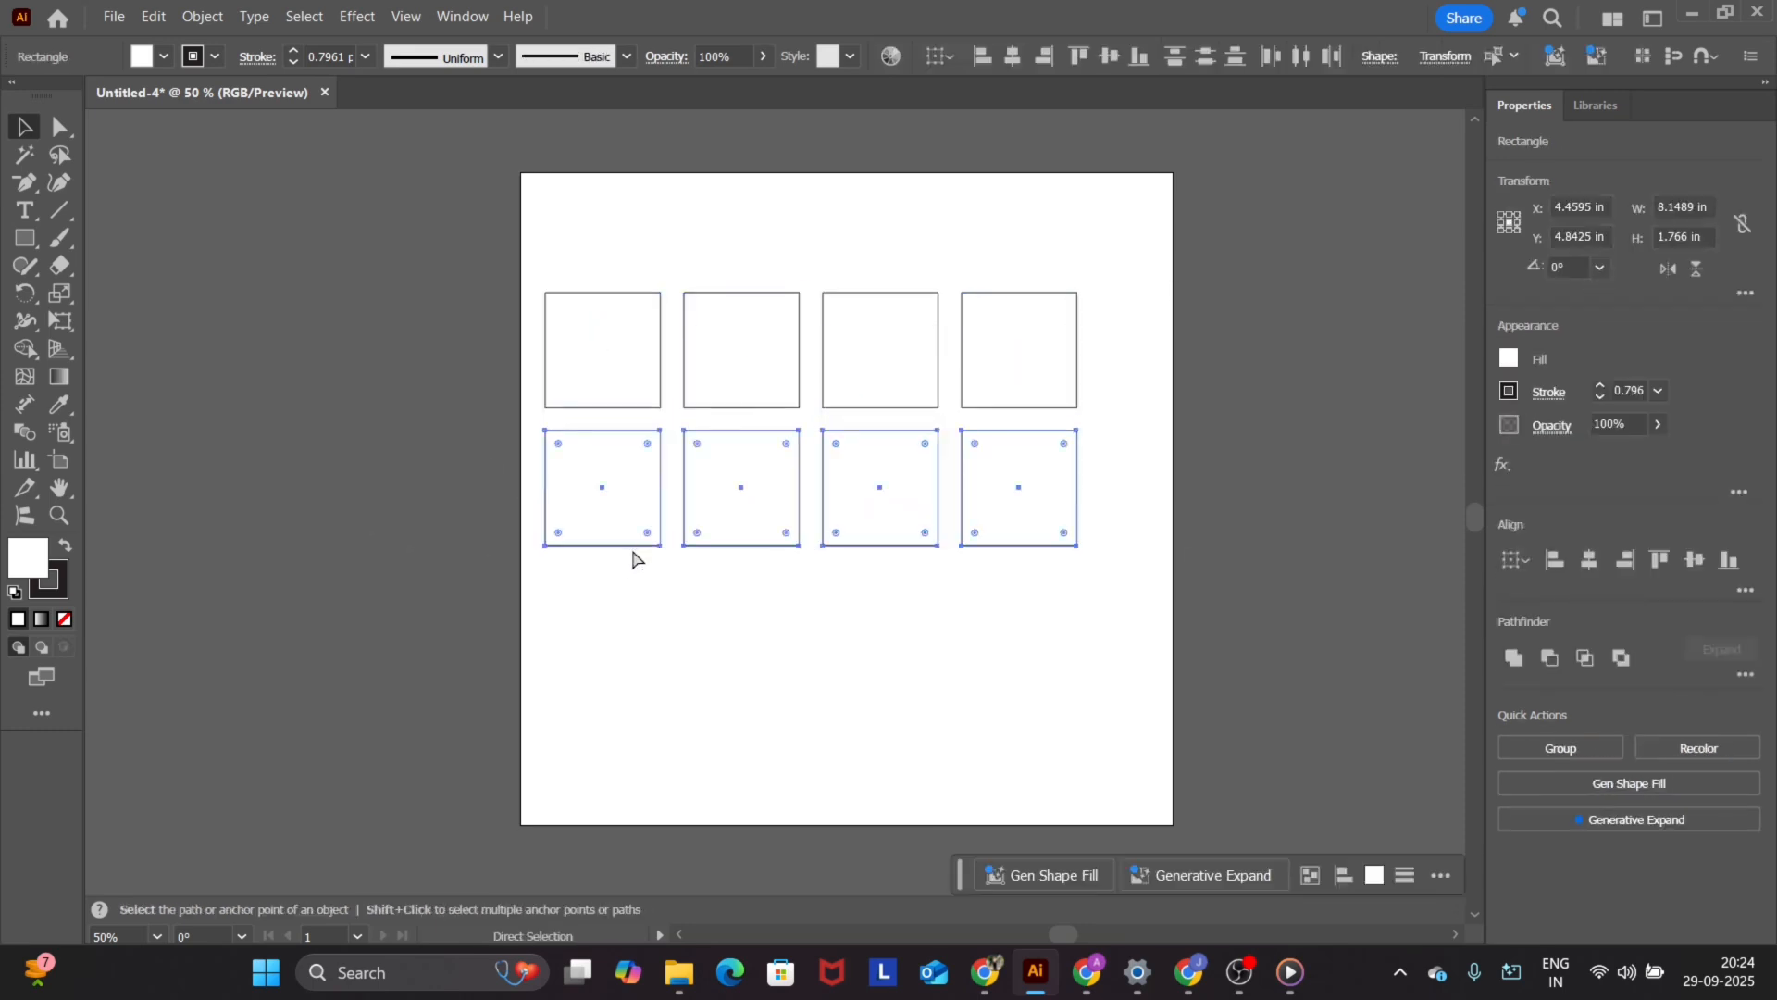
key("ctrl+d")
key("ctrl+d")
key("v")
left_click(809, 686)
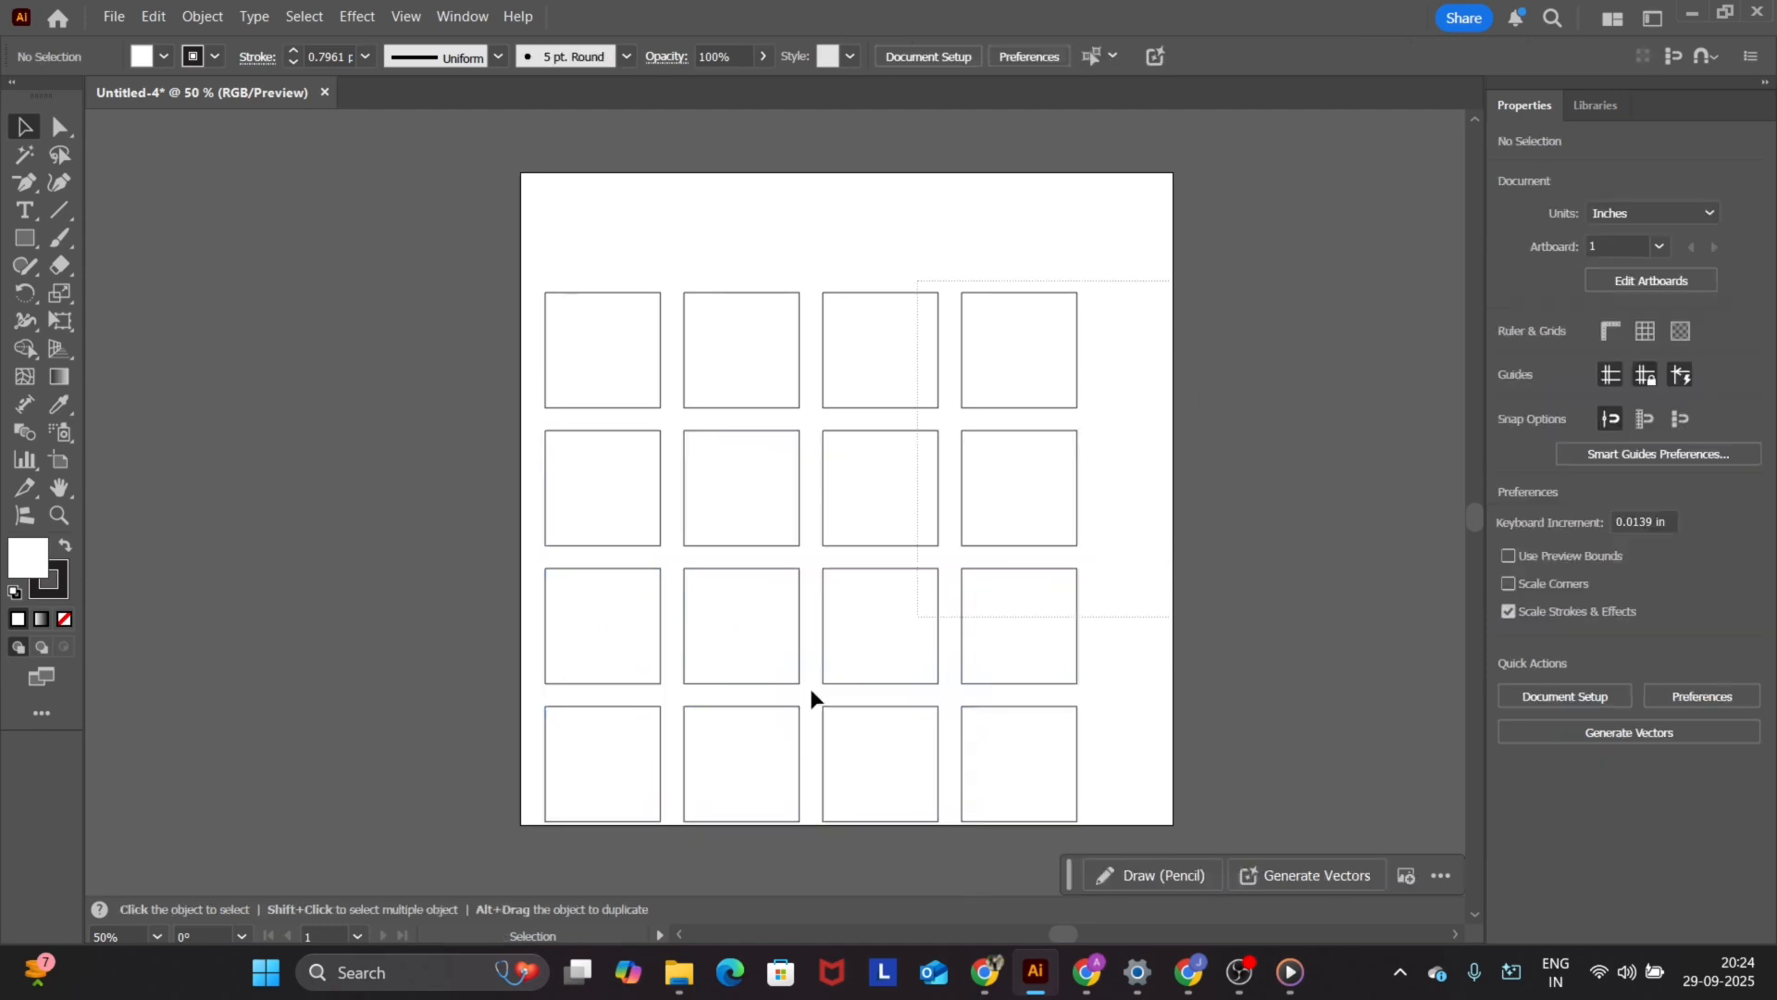
- Move the whole grid of squares to the middle of the artboard and deselect it
key("ctrl+a")
left_click_drag(653, 543, 685, 484)
left_click(97, 160)
- Try slanting the top row of squares by shifting their upper anchor points, and undo the distortions
key("a")
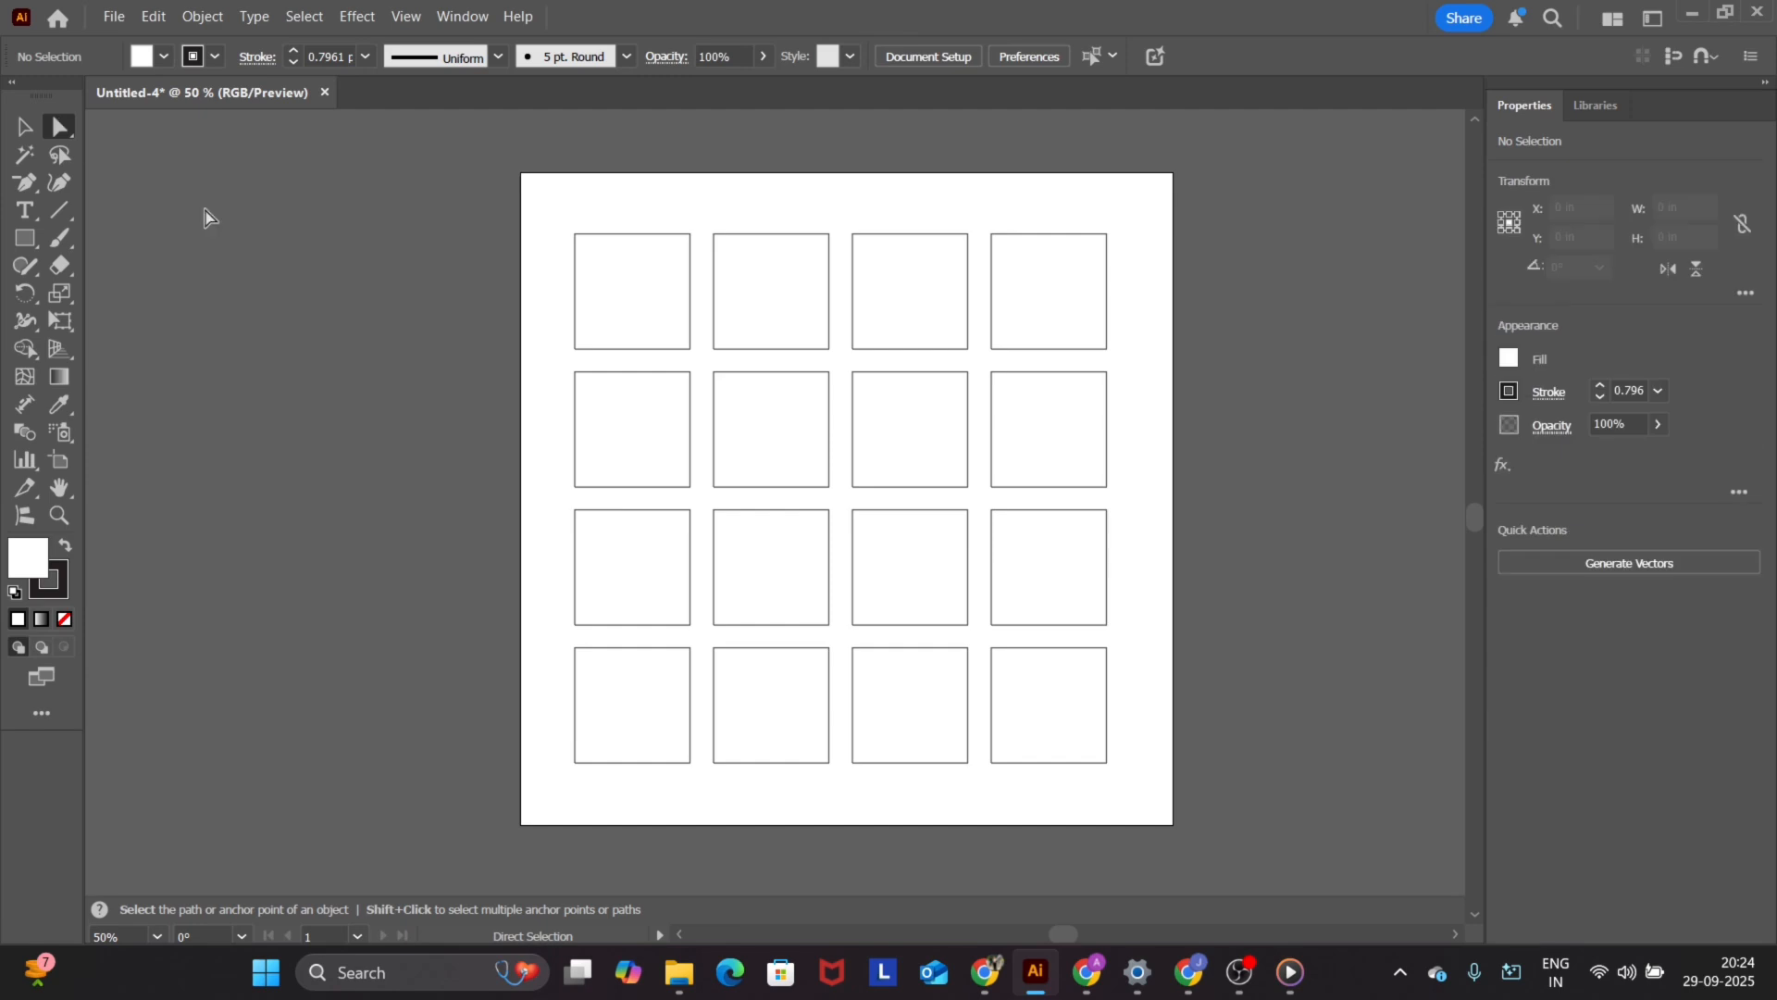
mouse_move(589, 242)
left_mouse_down()
mouse_move(1028, 274)
mouse_move(1139, 270)
mouse_move(1154, 250)
mouse_move(1139, 230)
mouse_move(968, 289)
mouse_move(566, 268)
left_mouse_up()
left_click_drag(1107, 234, 1167, 229)
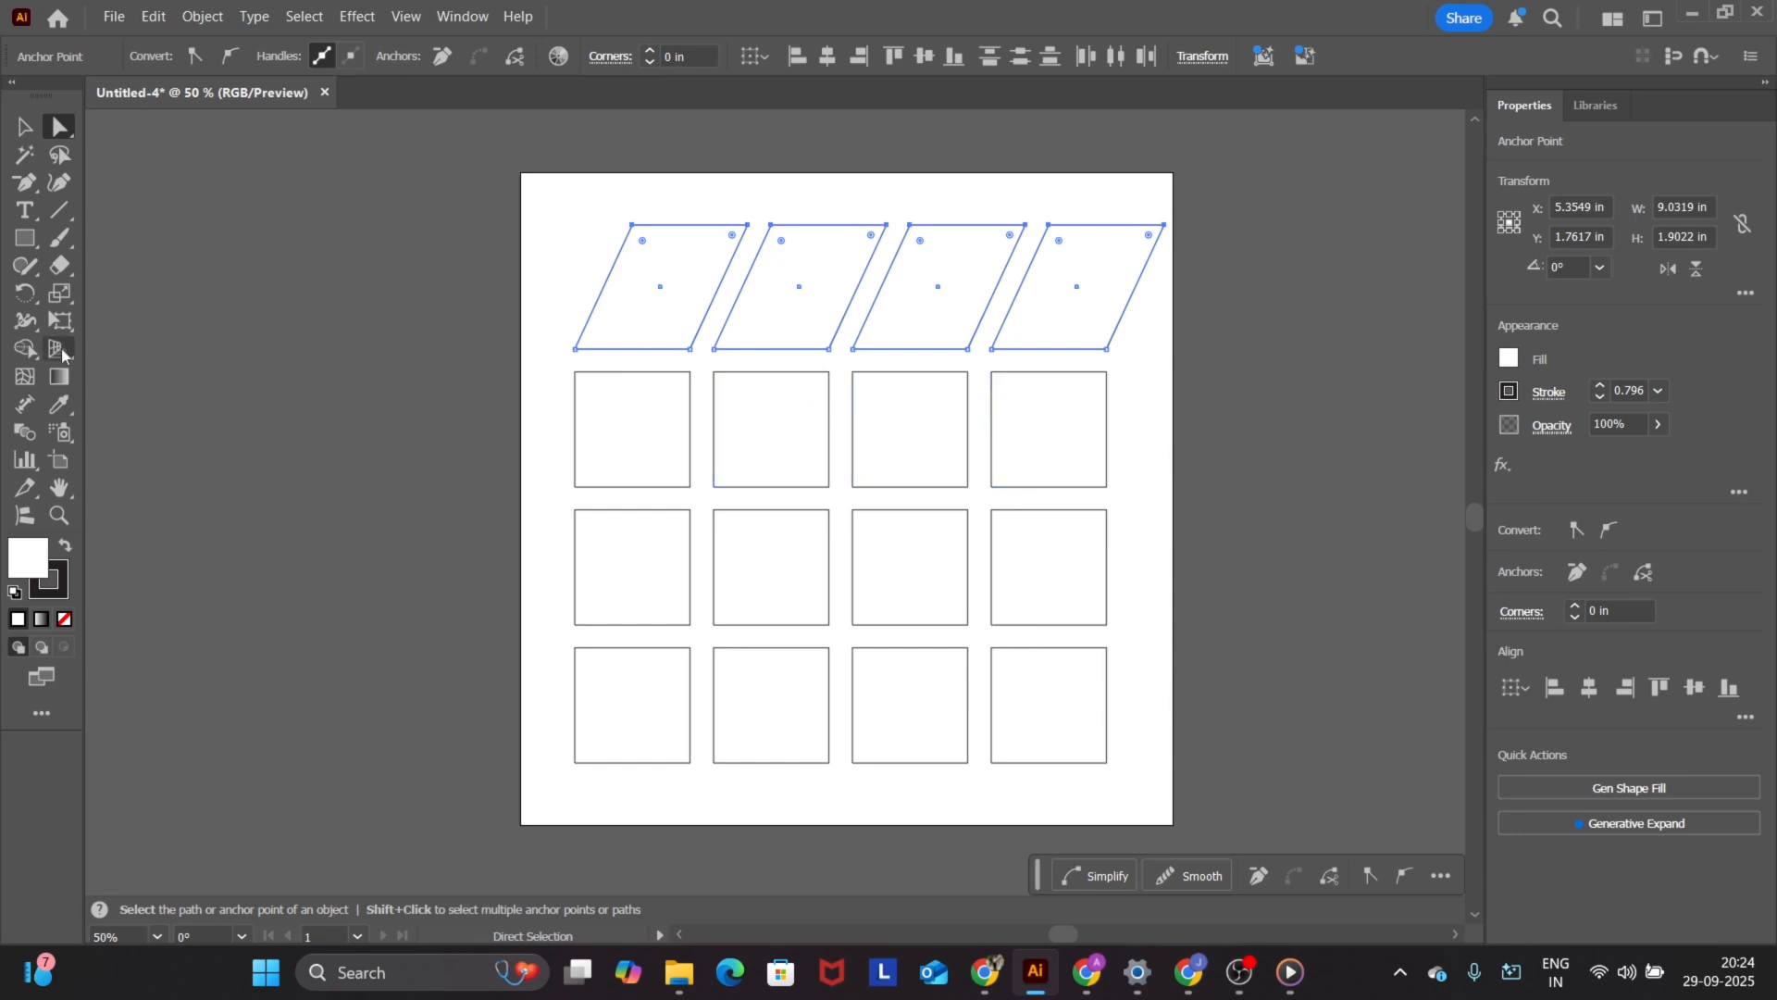
left_click_drag(61, 292, 122, 331)
key("ctrl+z")
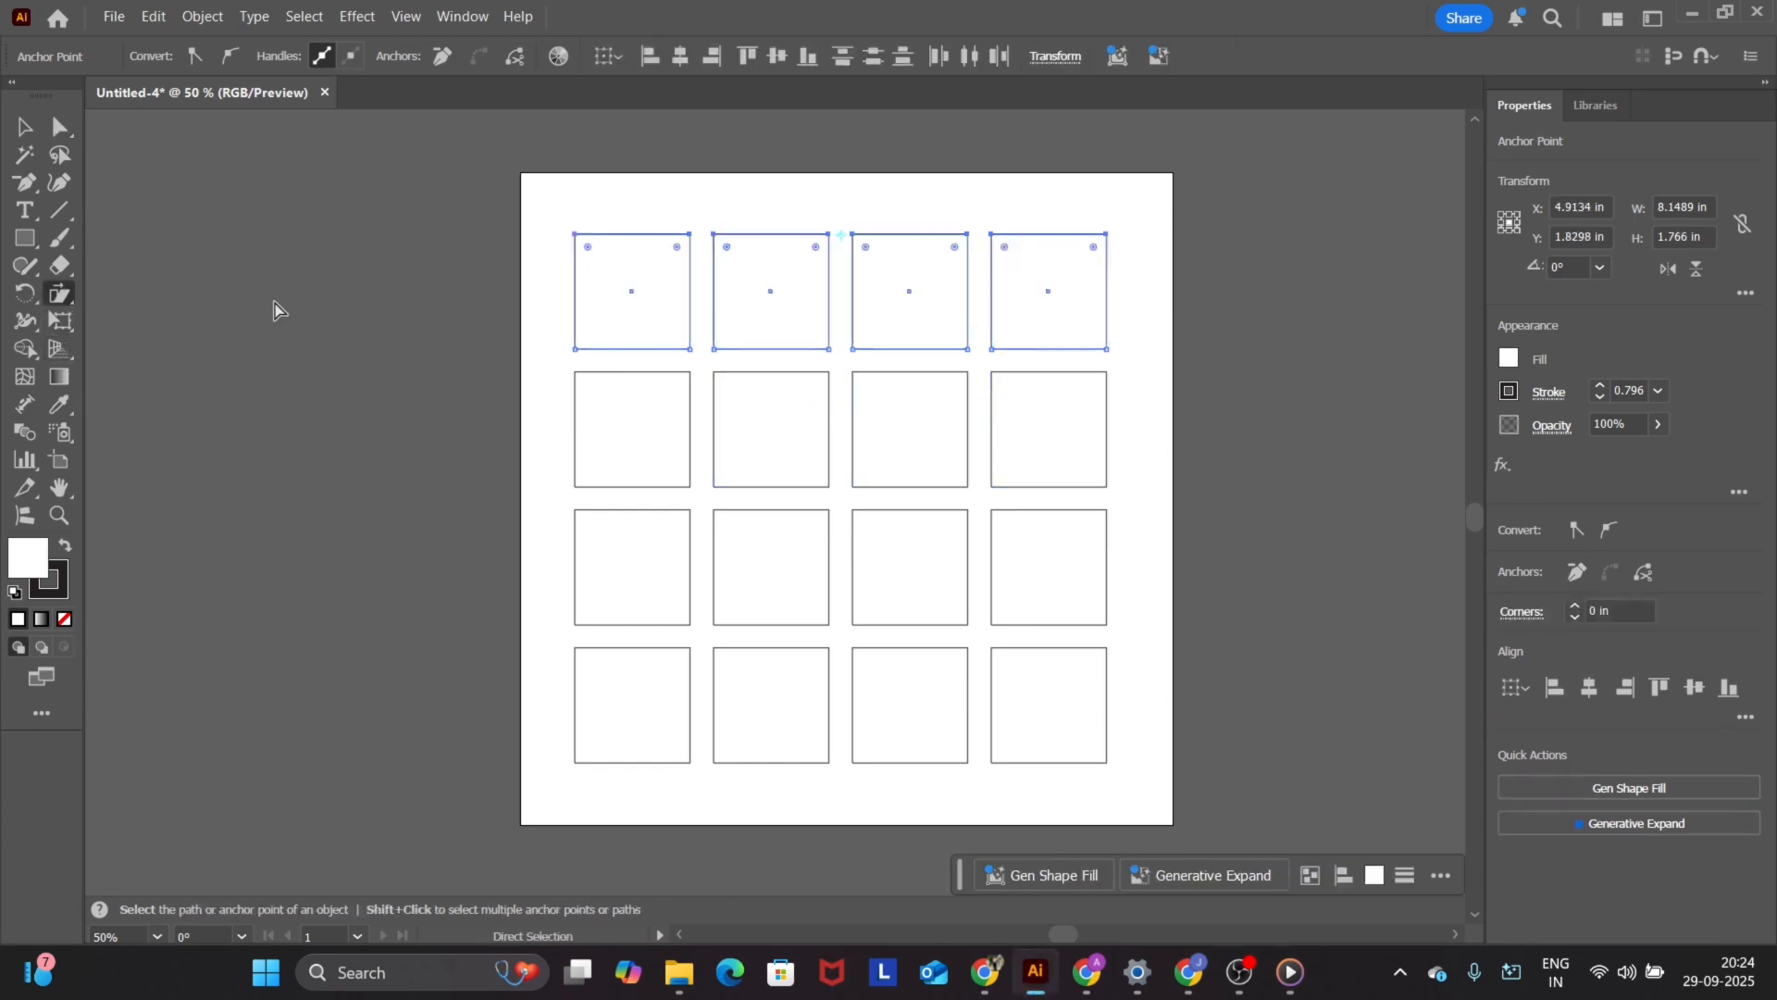
left_click_drag(471, 214, 614, 409)
key("ctrl+z")
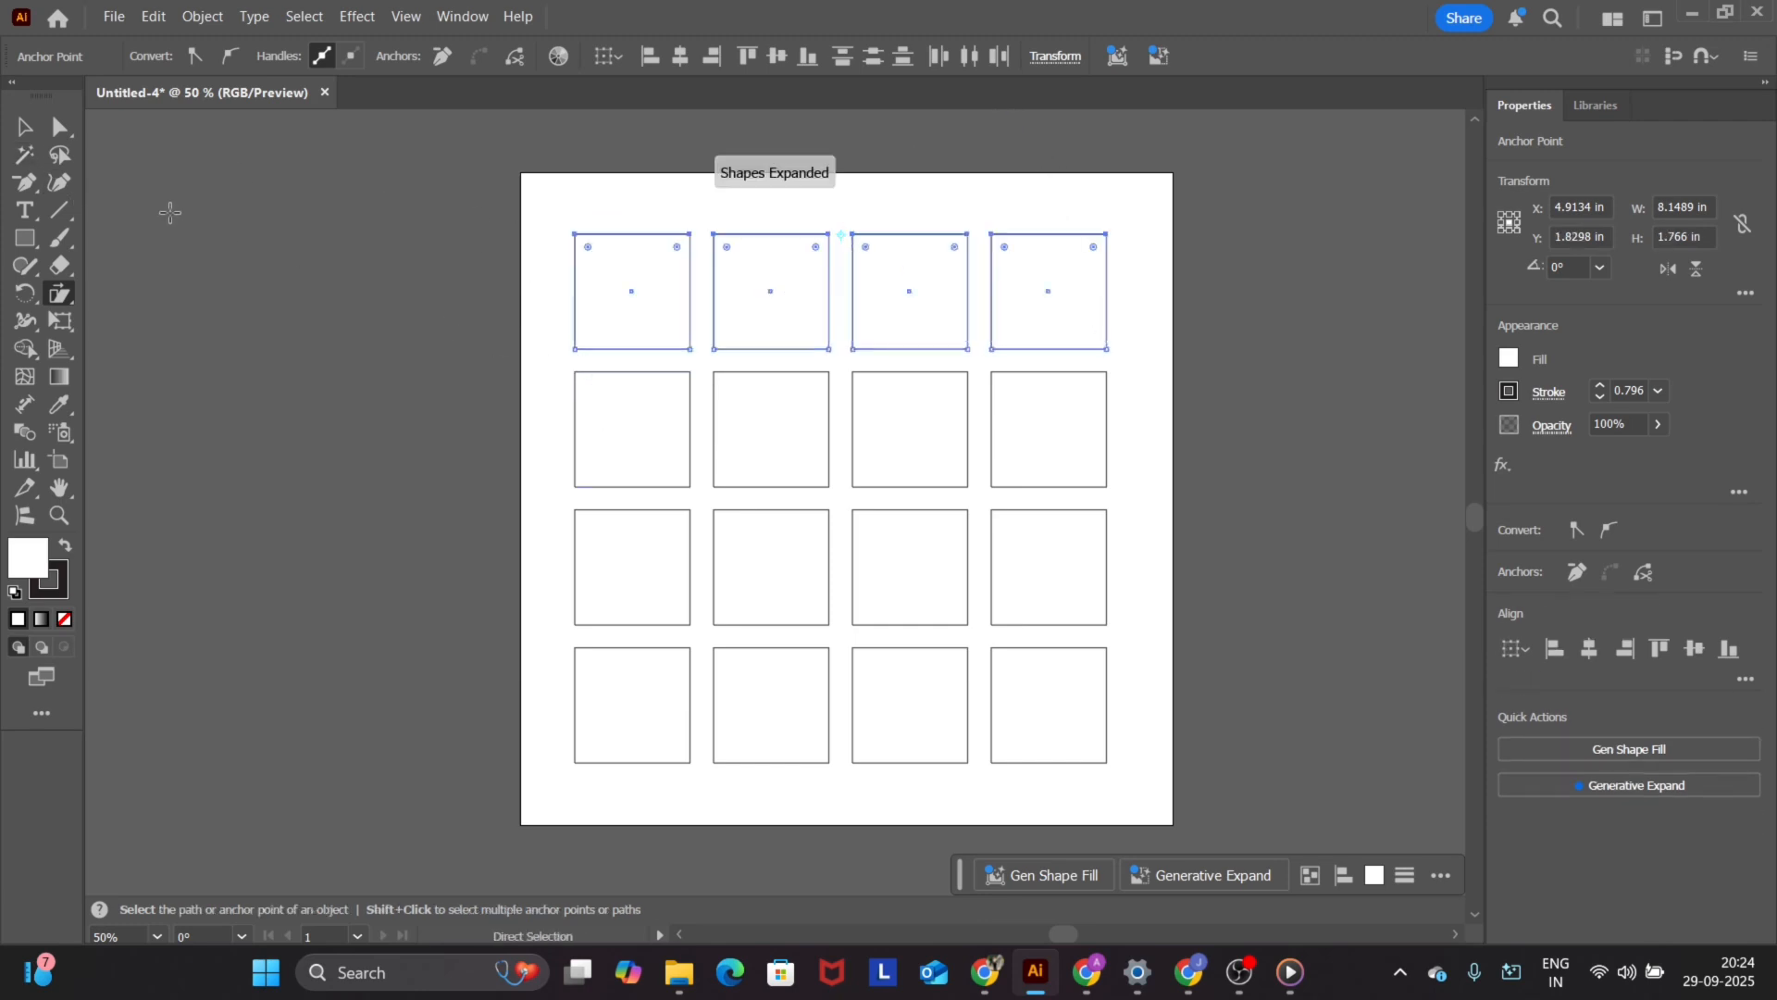
- Shear the whole four-by-four grid with the Shear tool into flattened diamonds spanning about 29.88 by 4.49 in
left_click(12, 133)
left_click_drag(421, 171, 1213, 785)
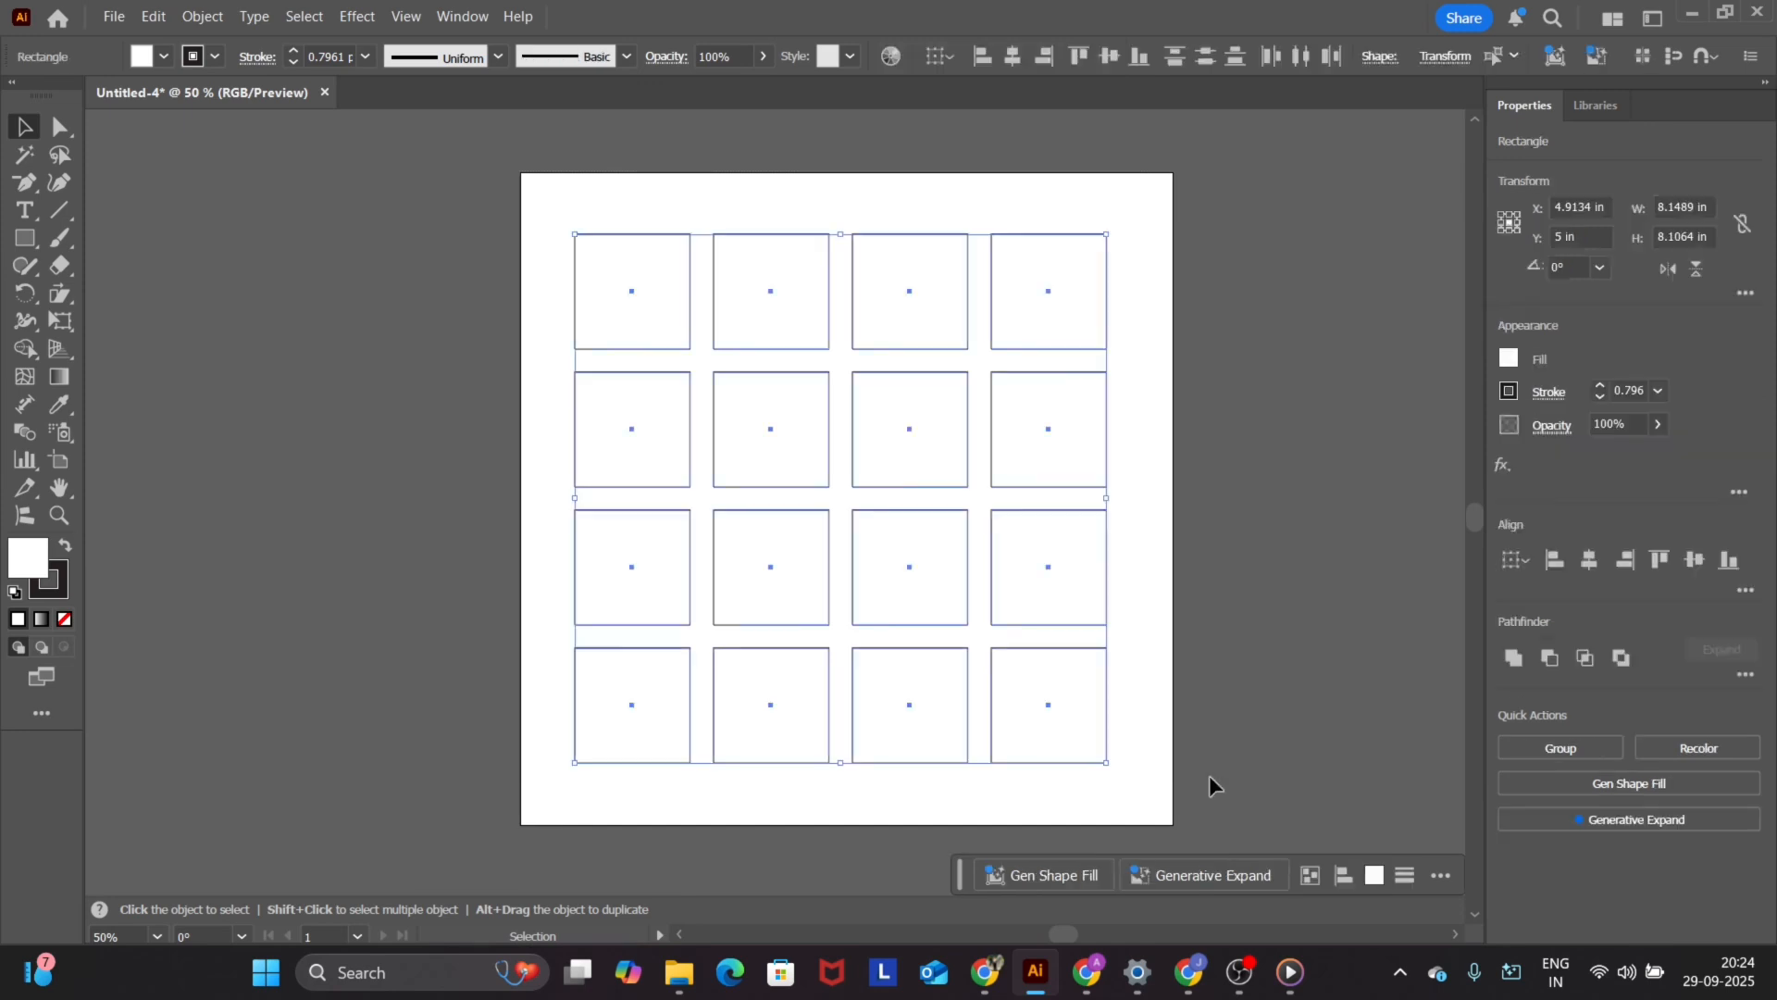
left_click(60, 294)
left_click_drag(726, 314, 1020, 412)
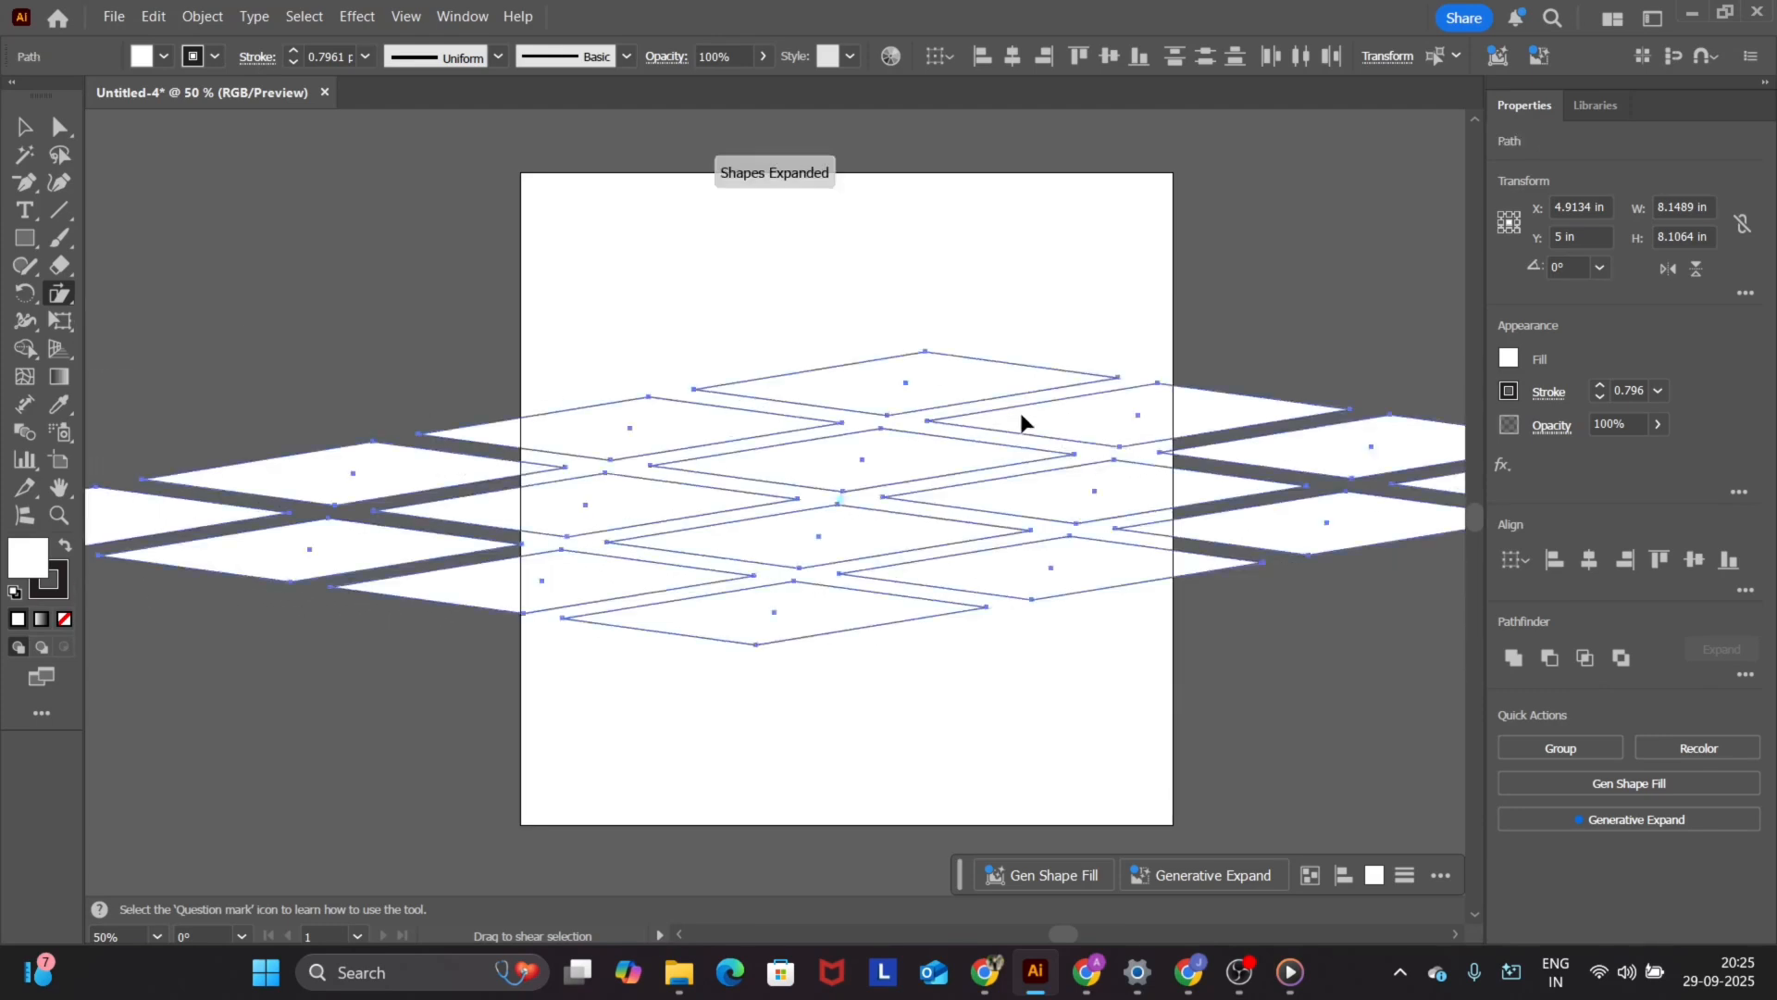
left_click(23, 130)
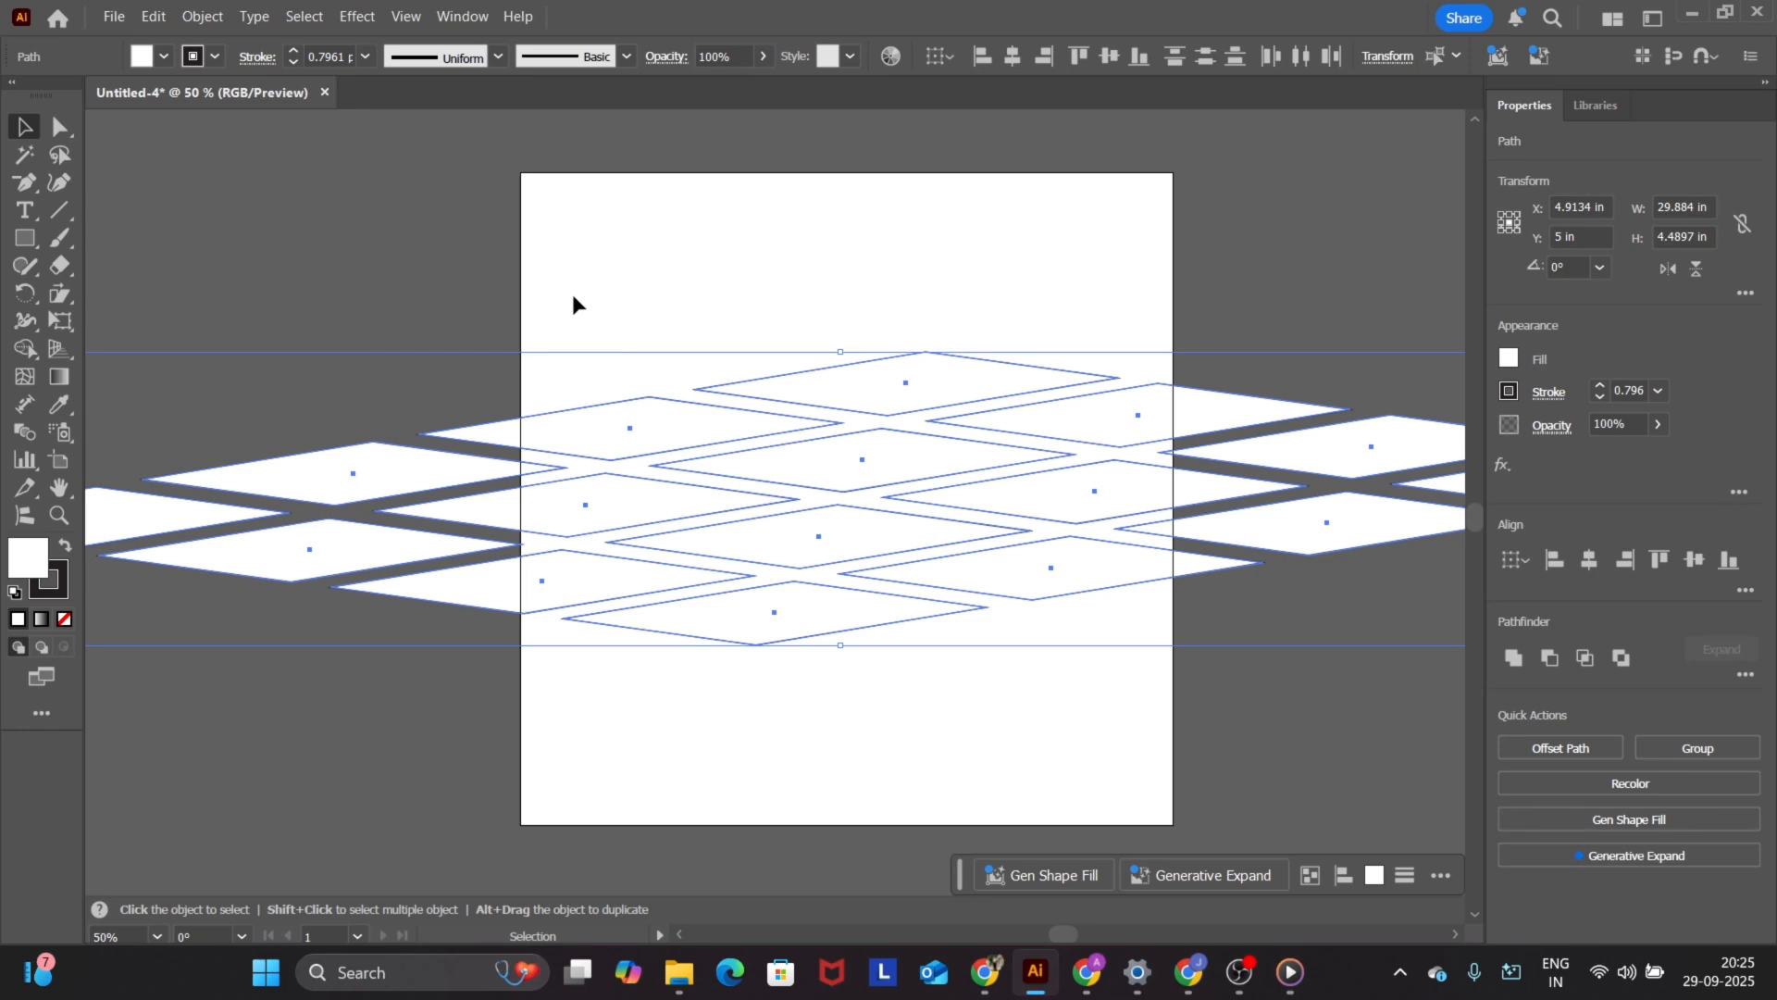
- Delete the sheared grid and build a row of five evenly spaced squares, each about 1.57 in wide, across the artboard's upper part
key("Delete")
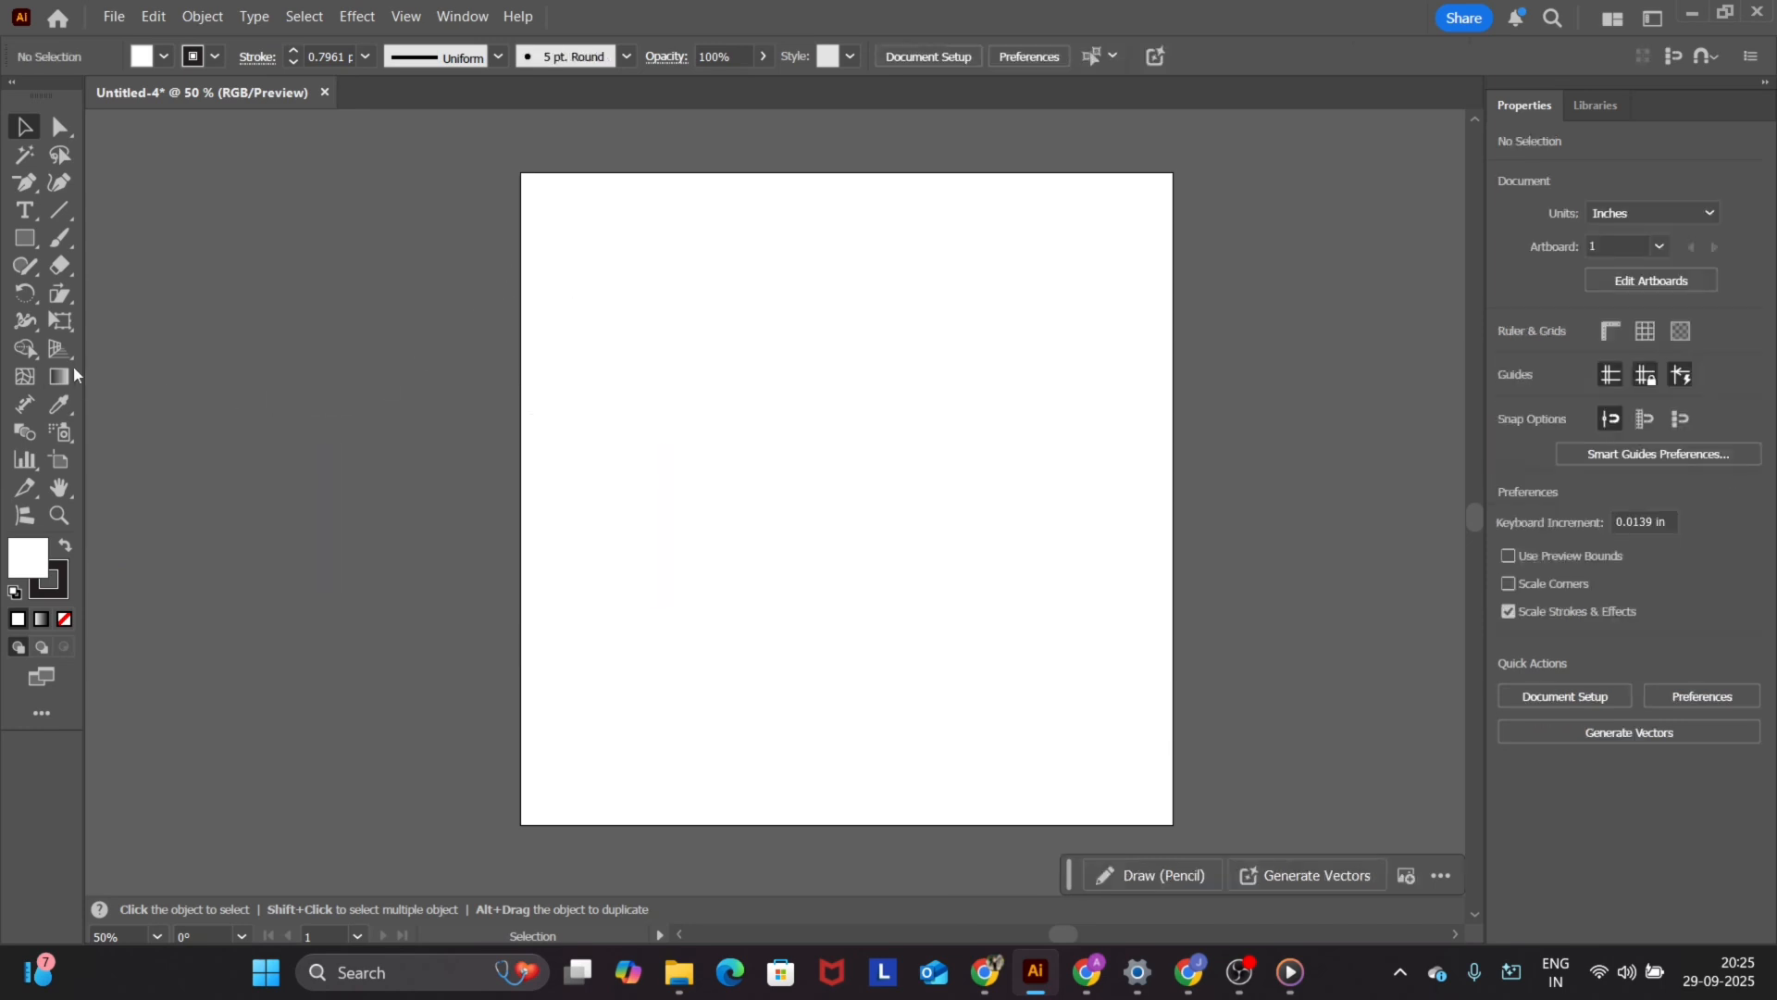
key("m")
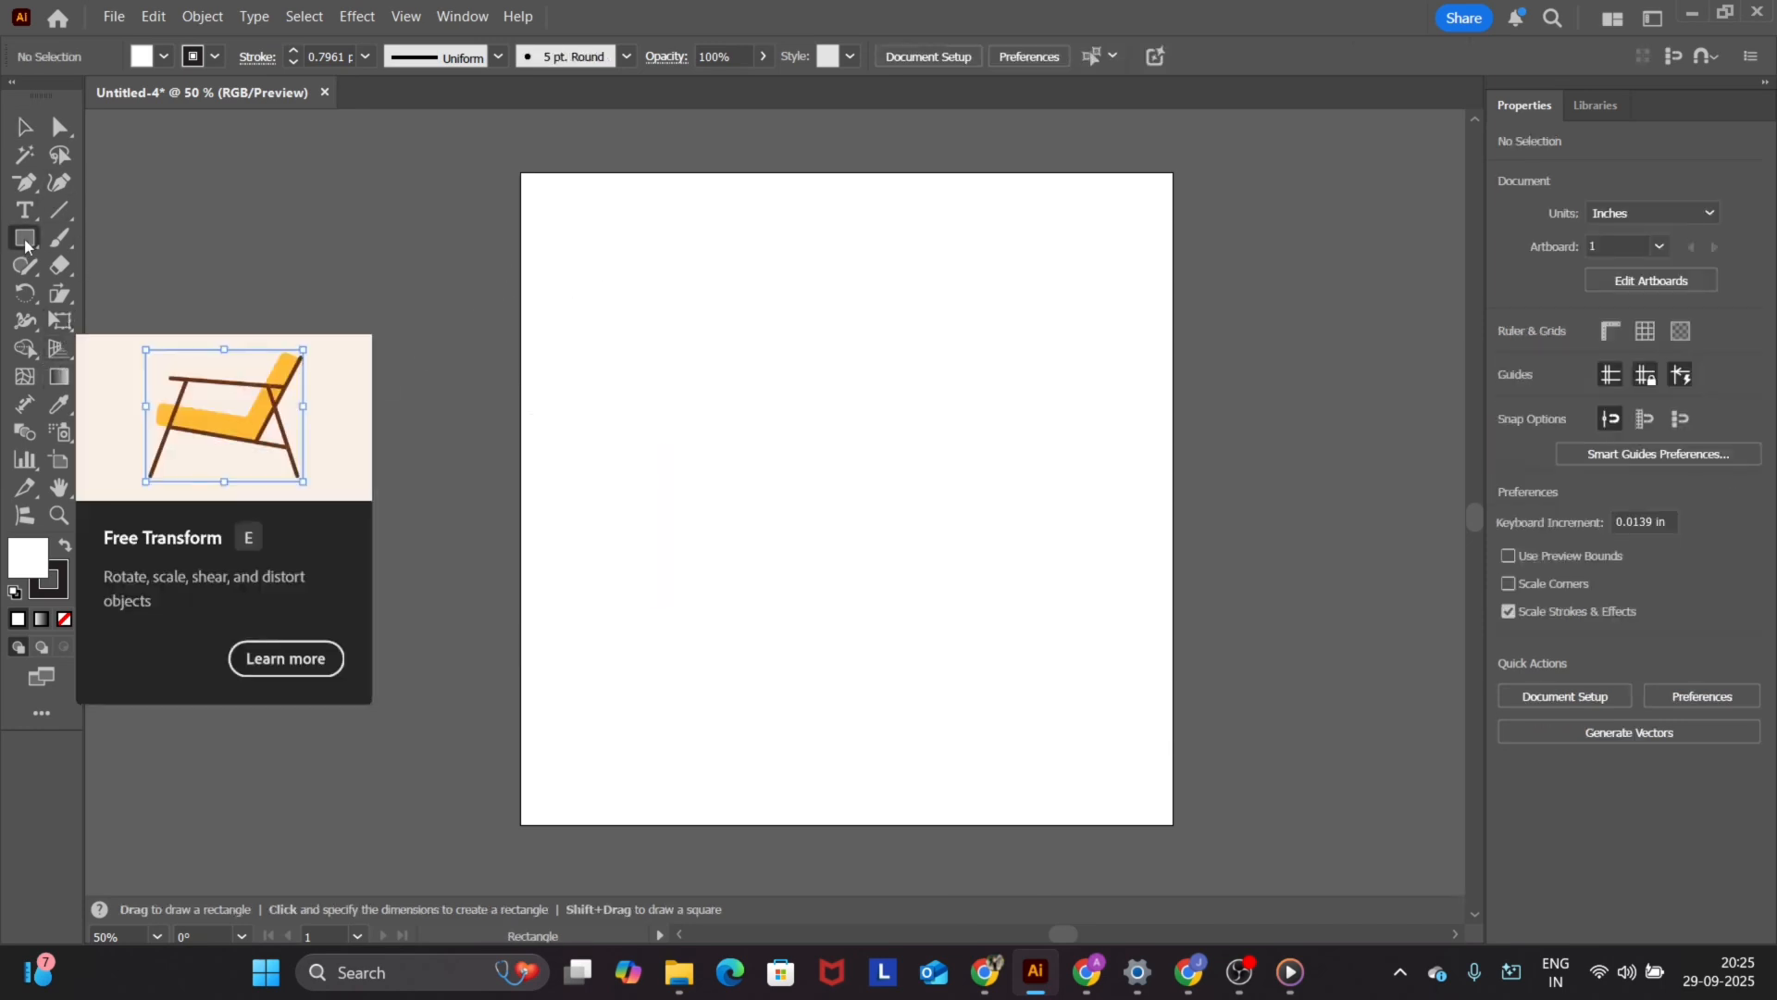
left_click_drag(552, 306, 743, 370)
key("v")
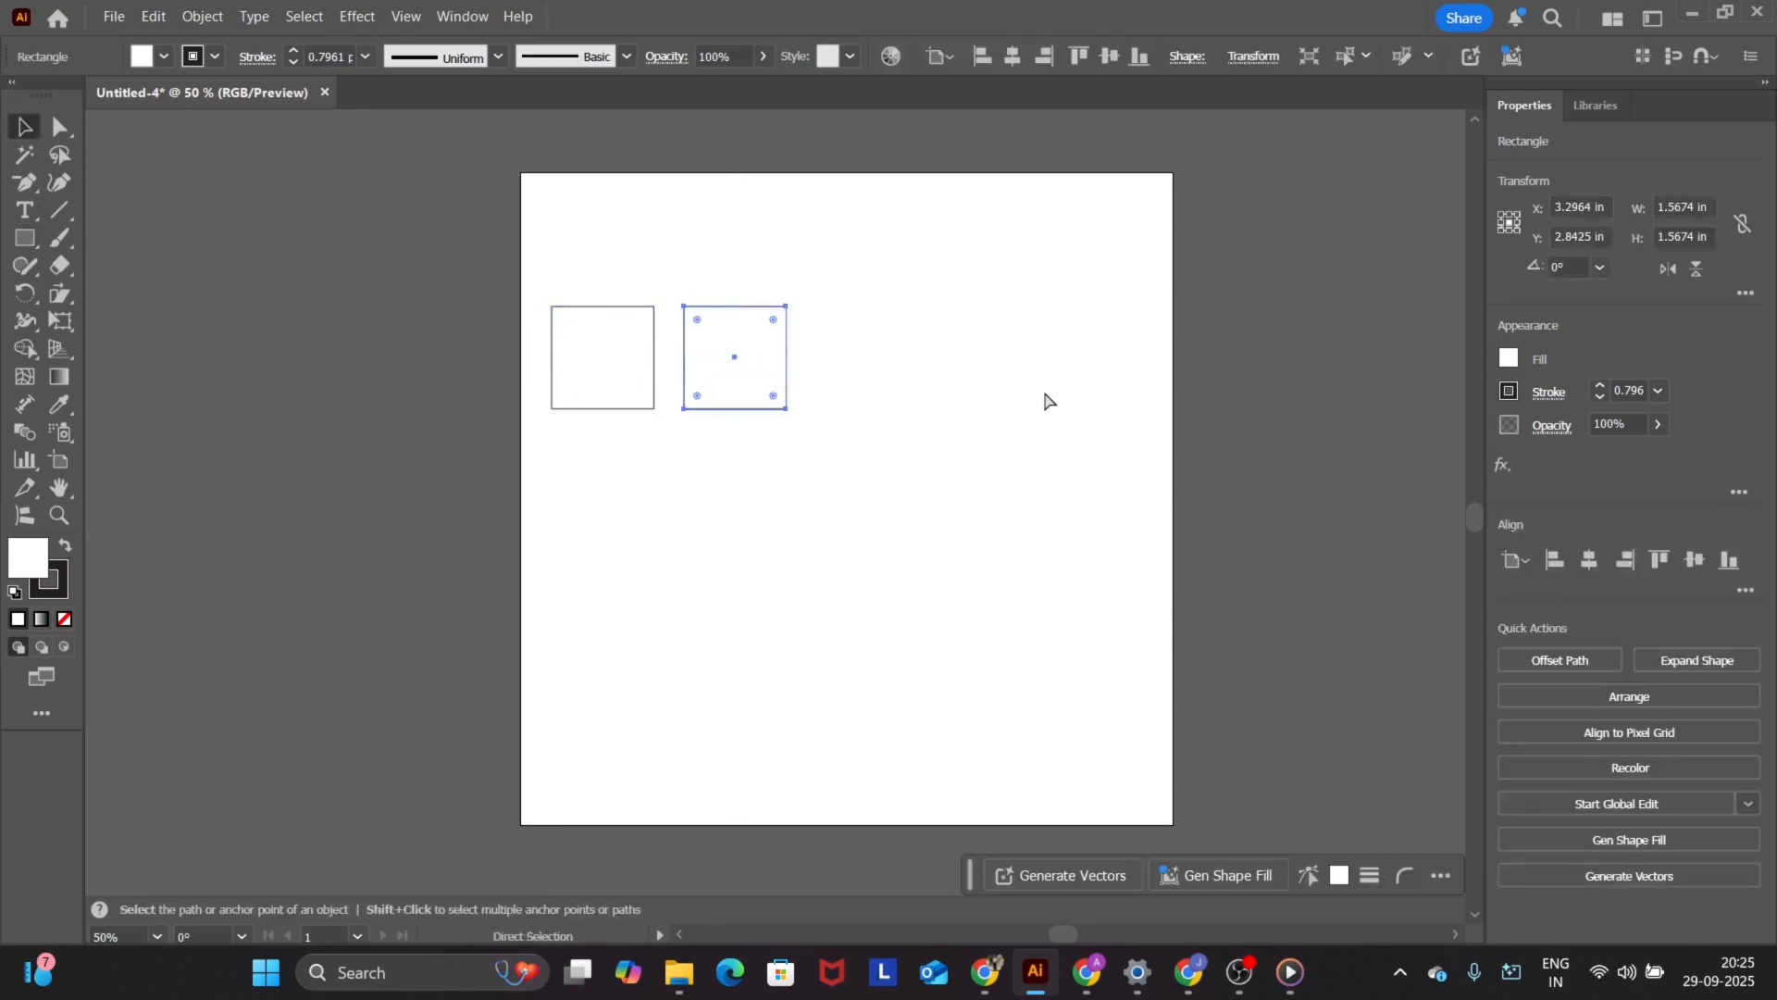
key("ctrl+d")
key("ctrl+d")
key("ctrl+d")
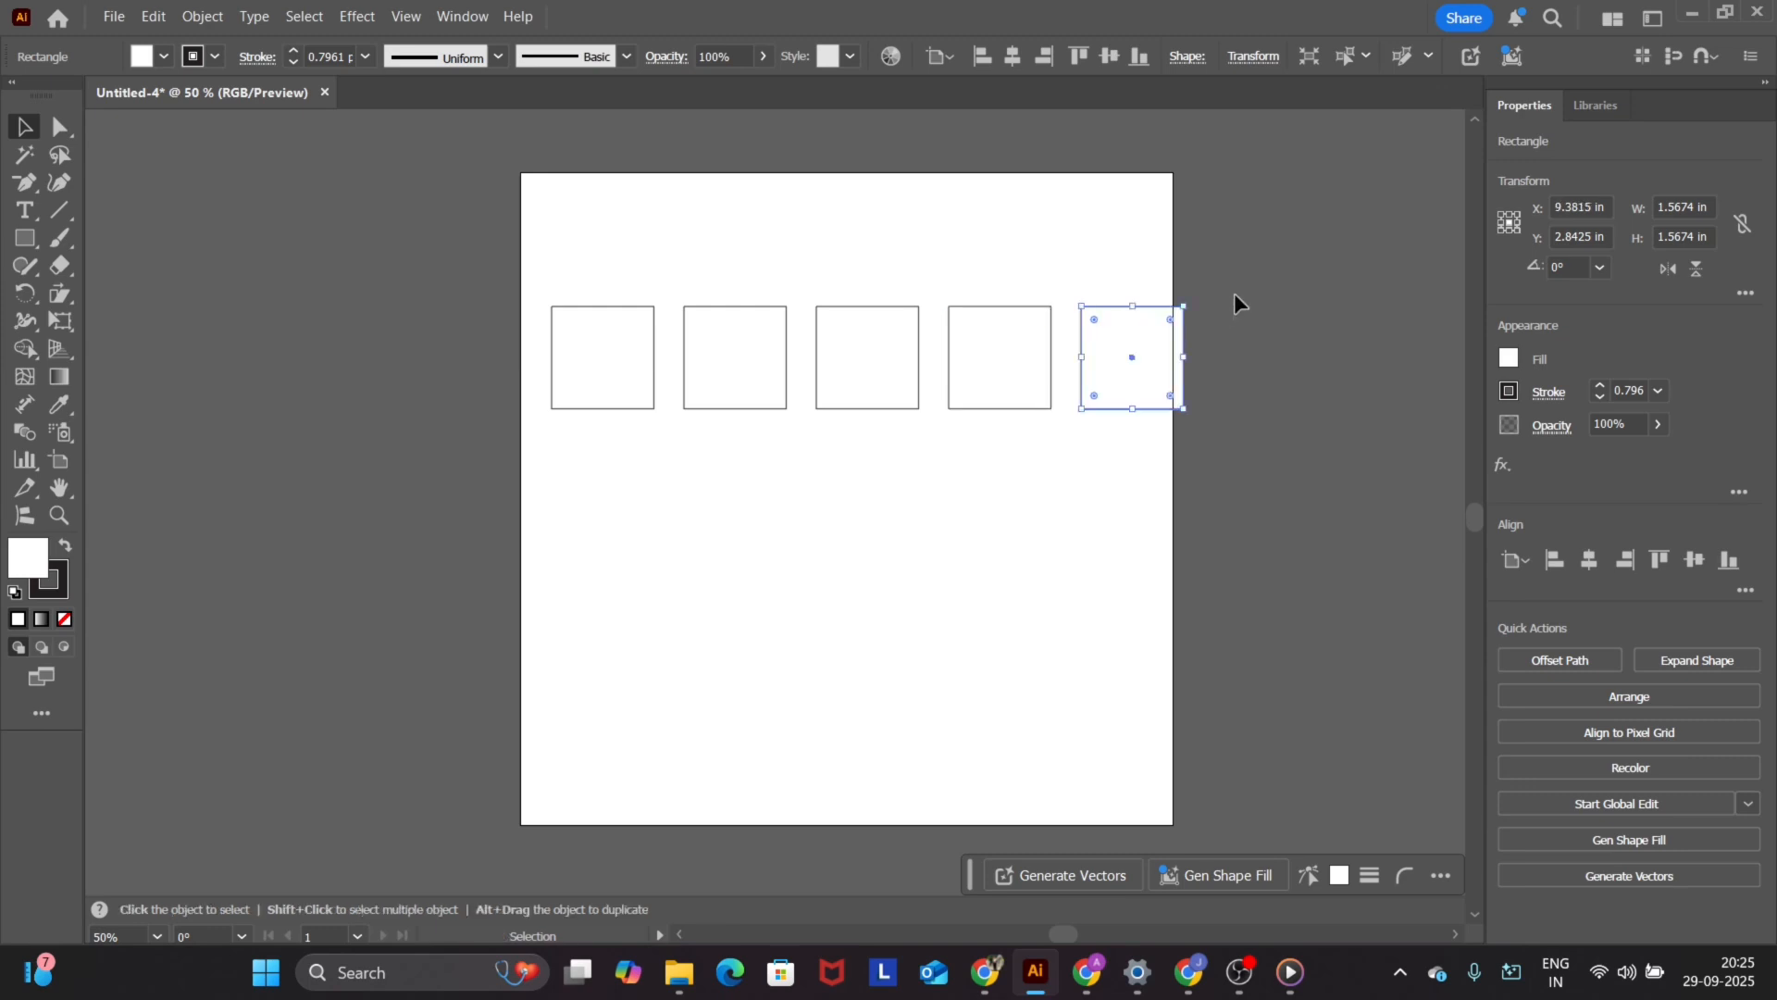
- Scale the whole row of five squares down proportionally to about 8.9 in wide so it fits the artboard, and deselect it
left_click_drag(1235, 261, 435, 451)
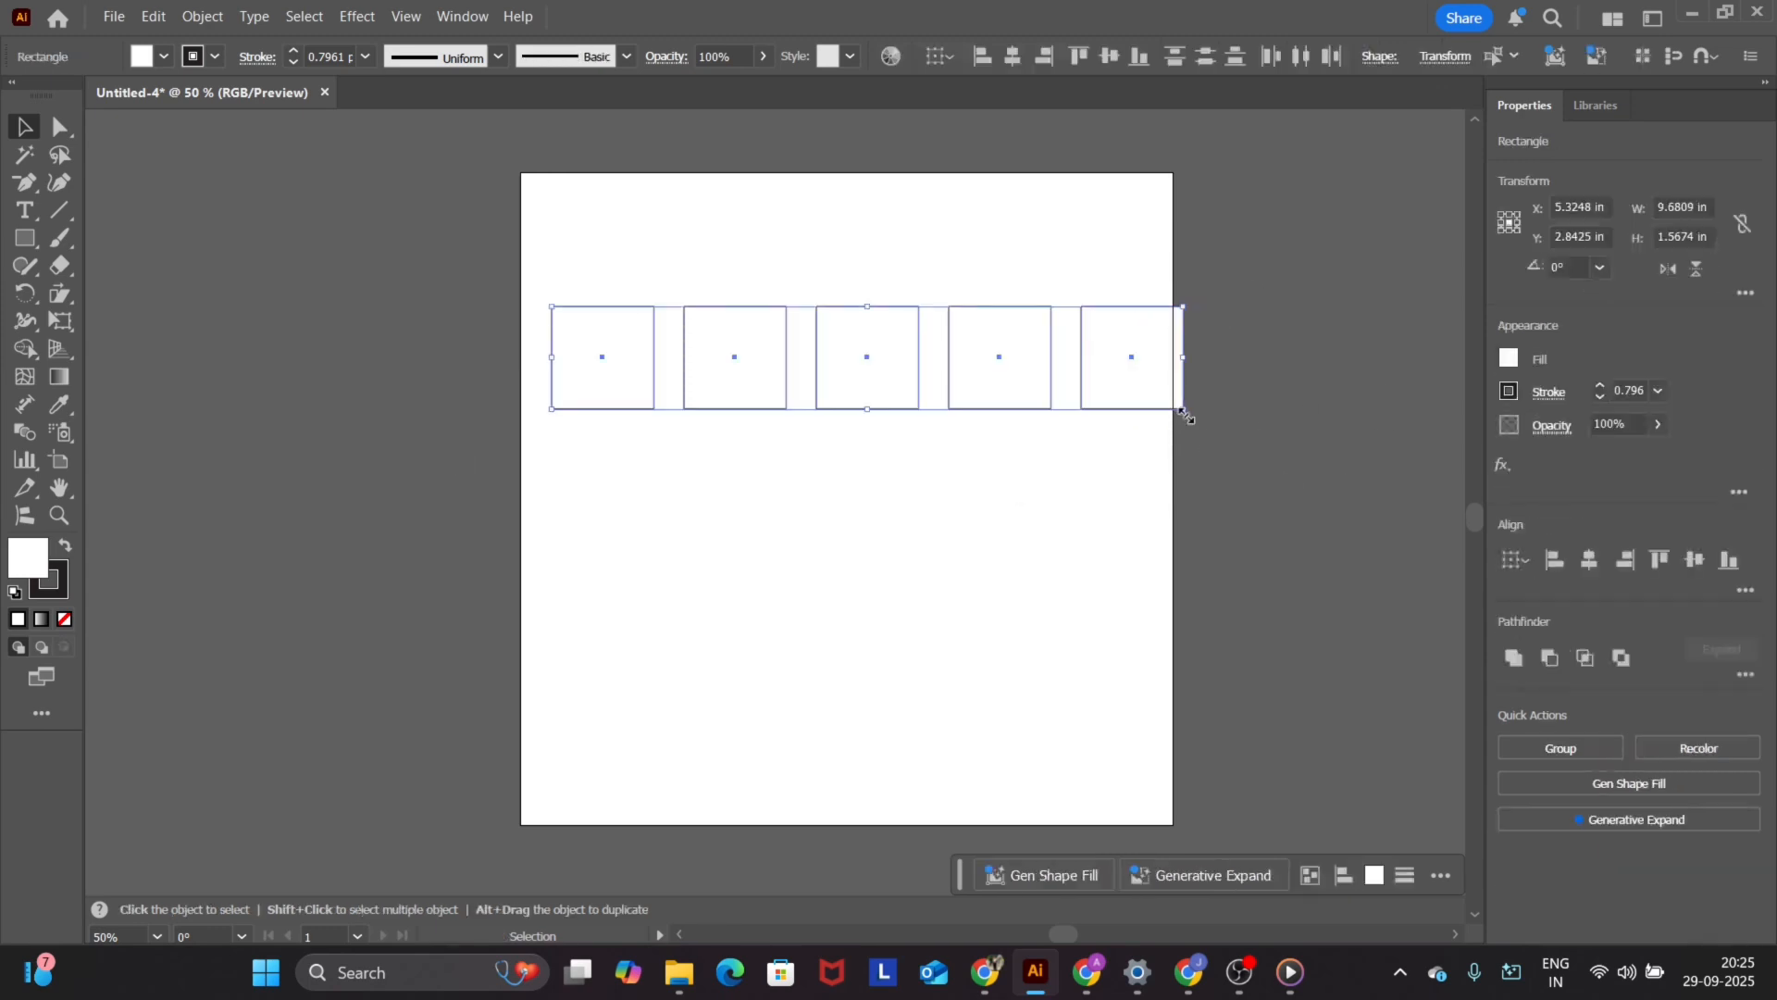
left_click_drag(1185, 413, 1137, 407)
left_click(196, 339)
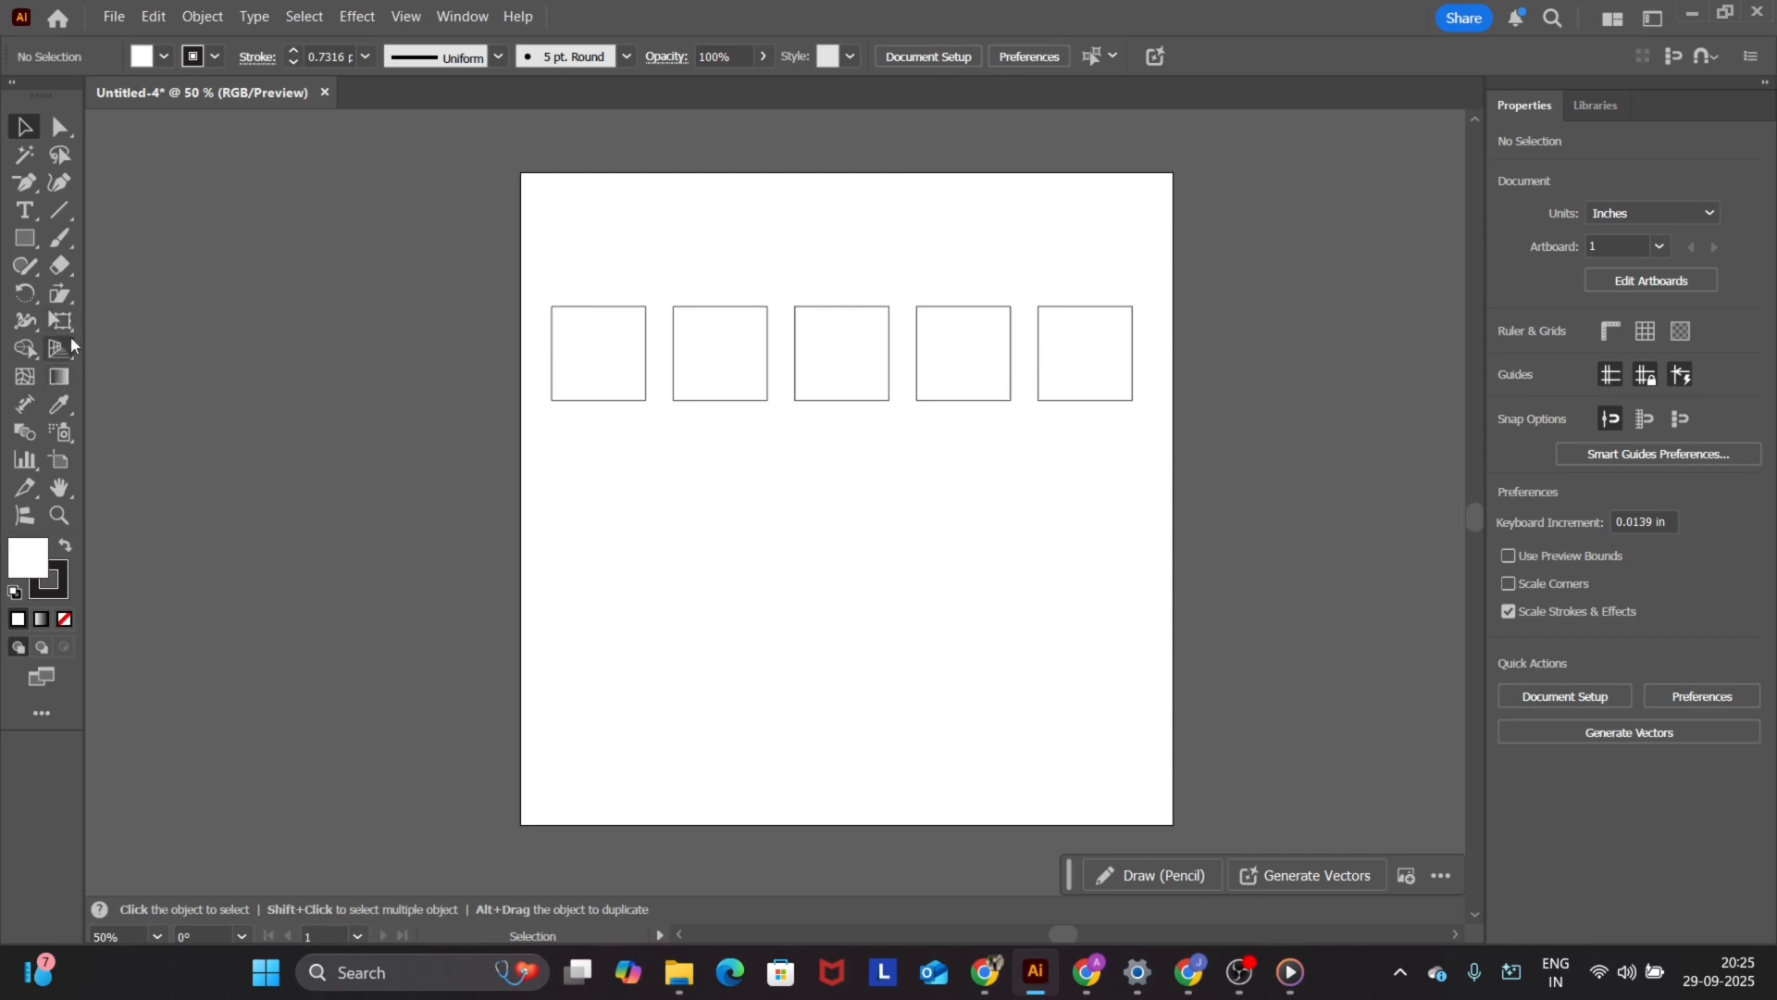
- Try scaling the five squares' upper anchor points together at the row's centre, and undo the distortion
left_click(67, 296)
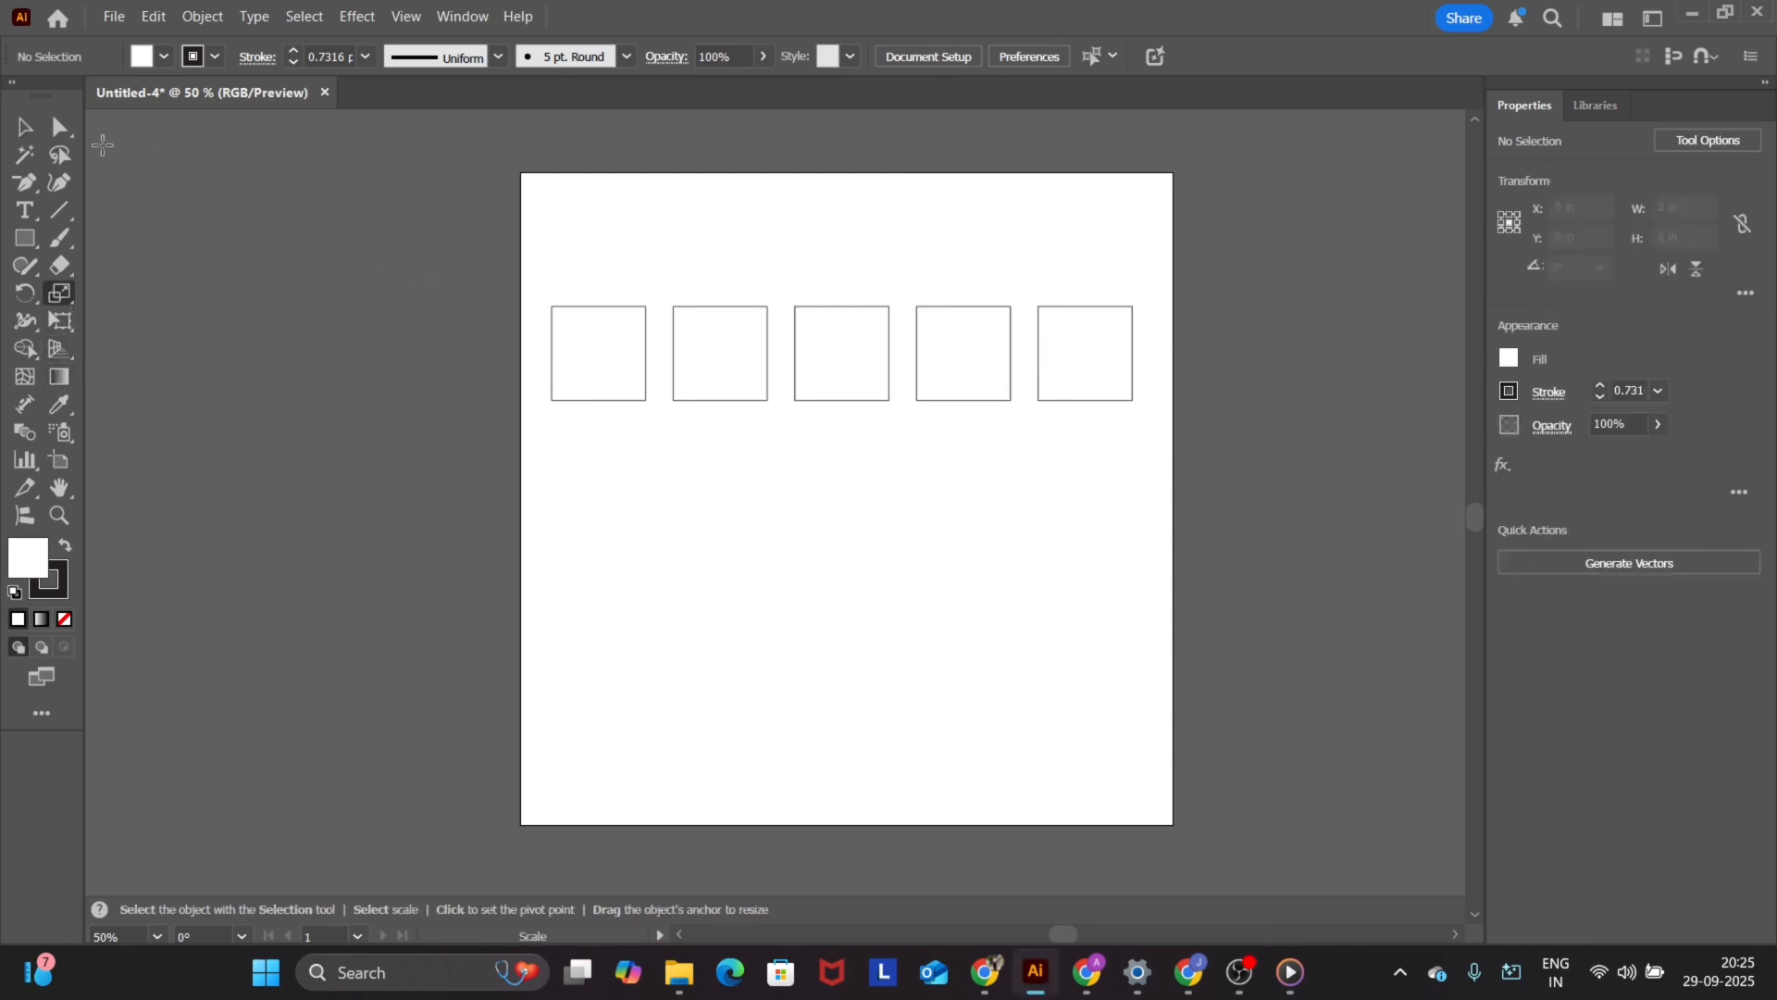
left_click(60, 127)
left_click_drag(478, 283, 1166, 352)
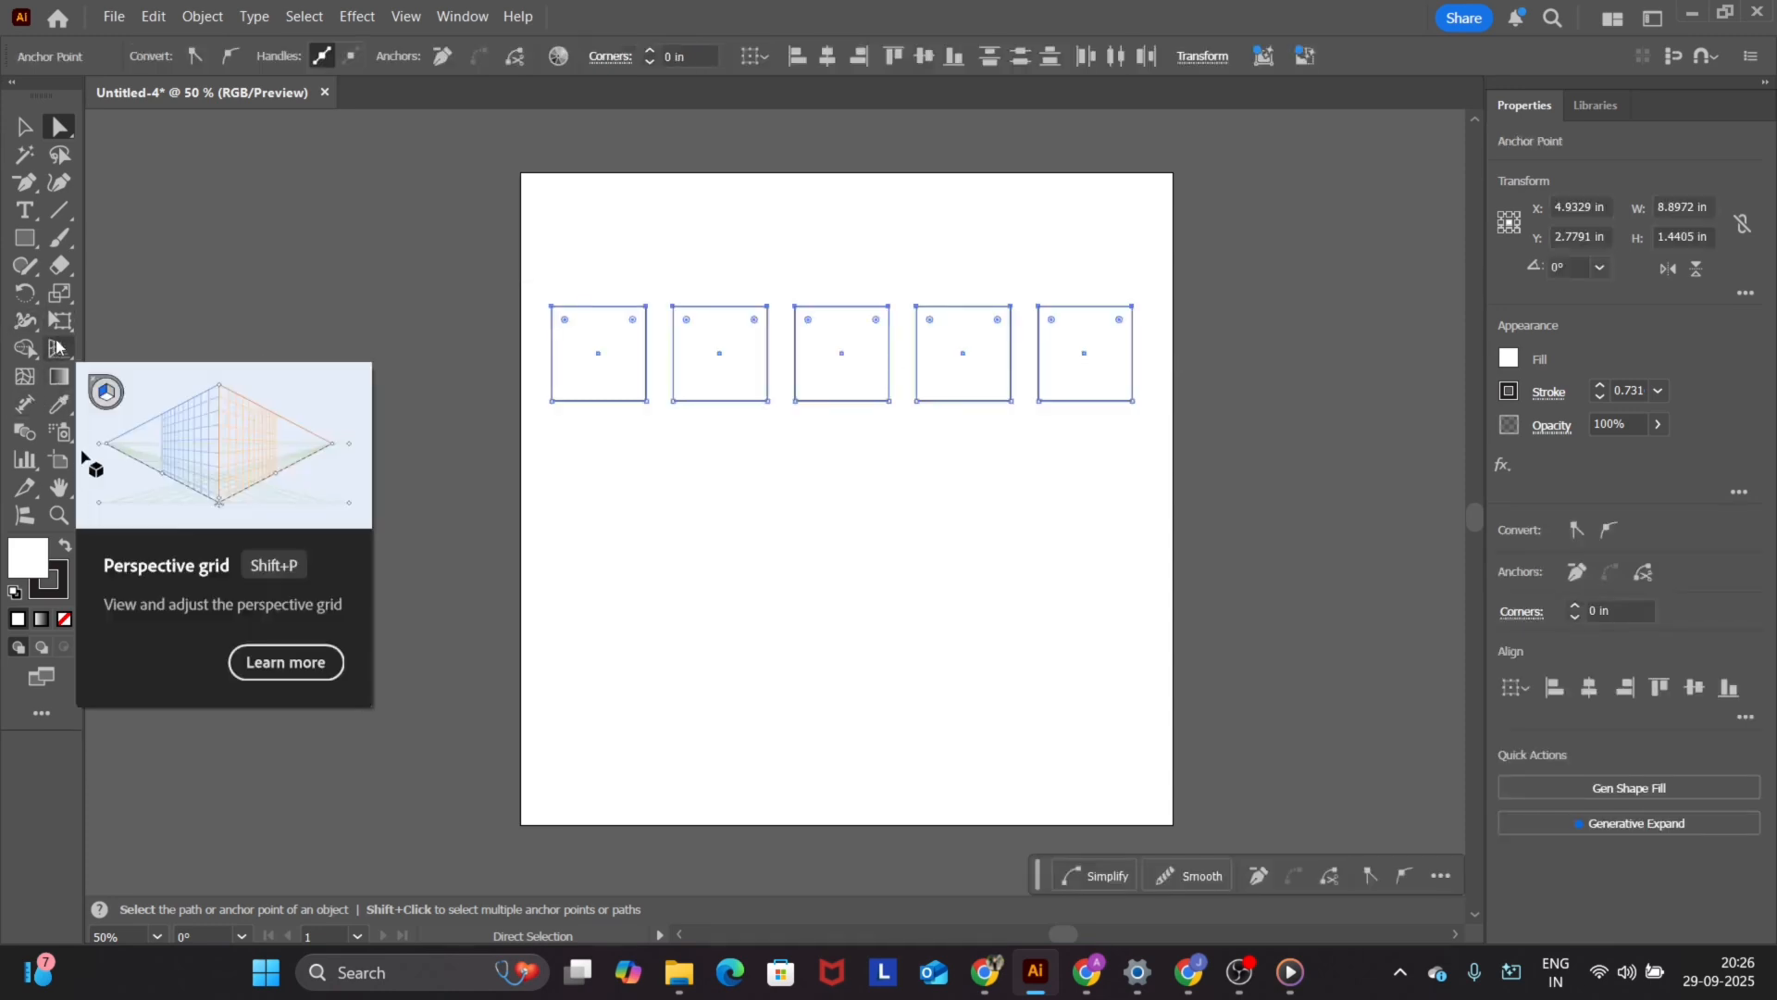
left_click(58, 294)
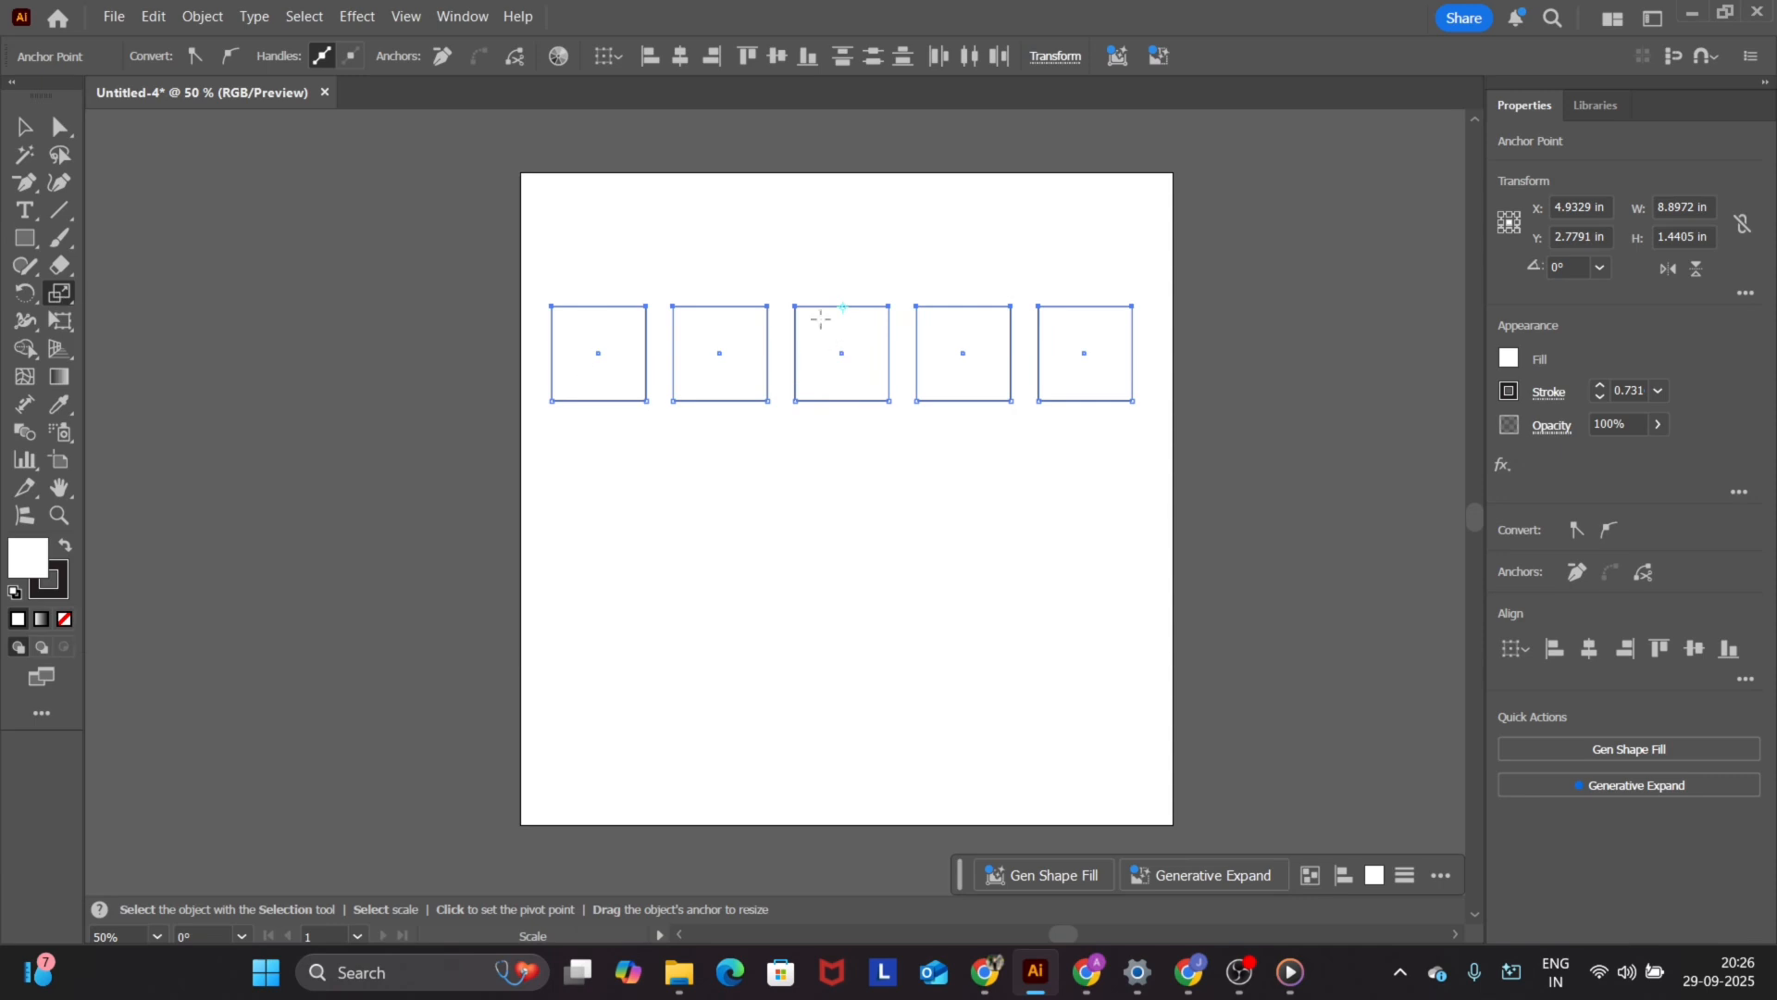
left_click_drag(792, 307, 841, 306)
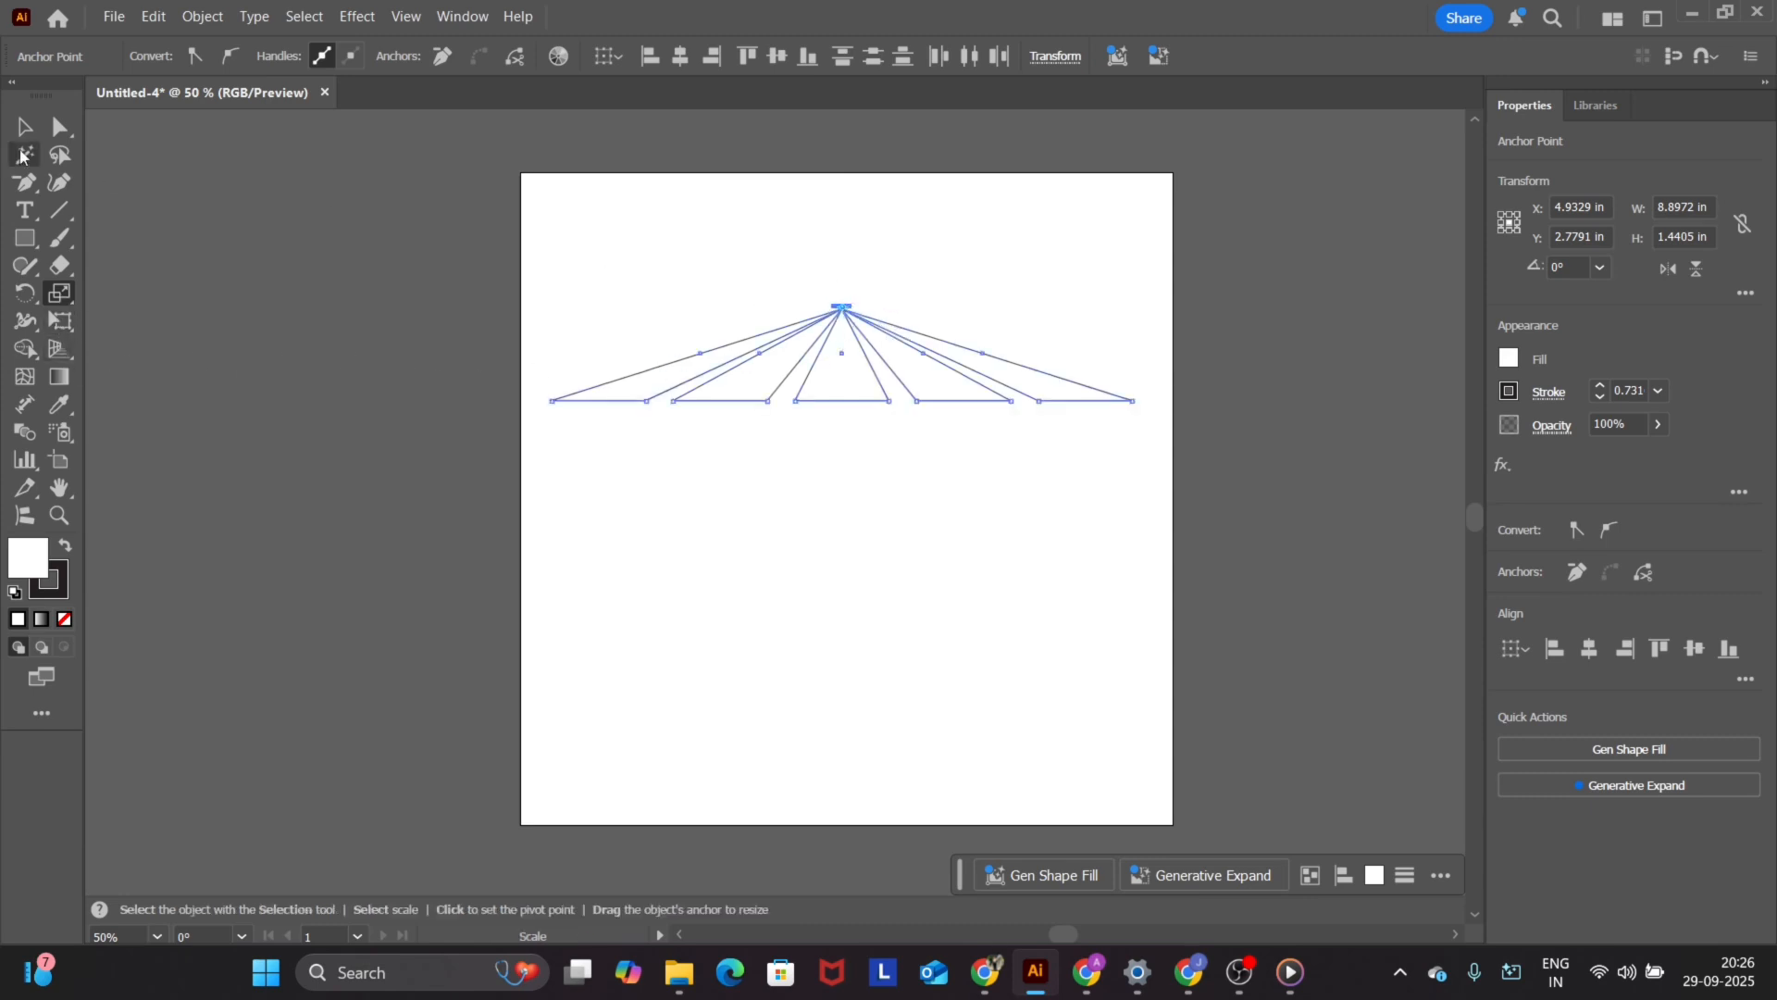
left_click(24, 127)
left_click(766, 337)
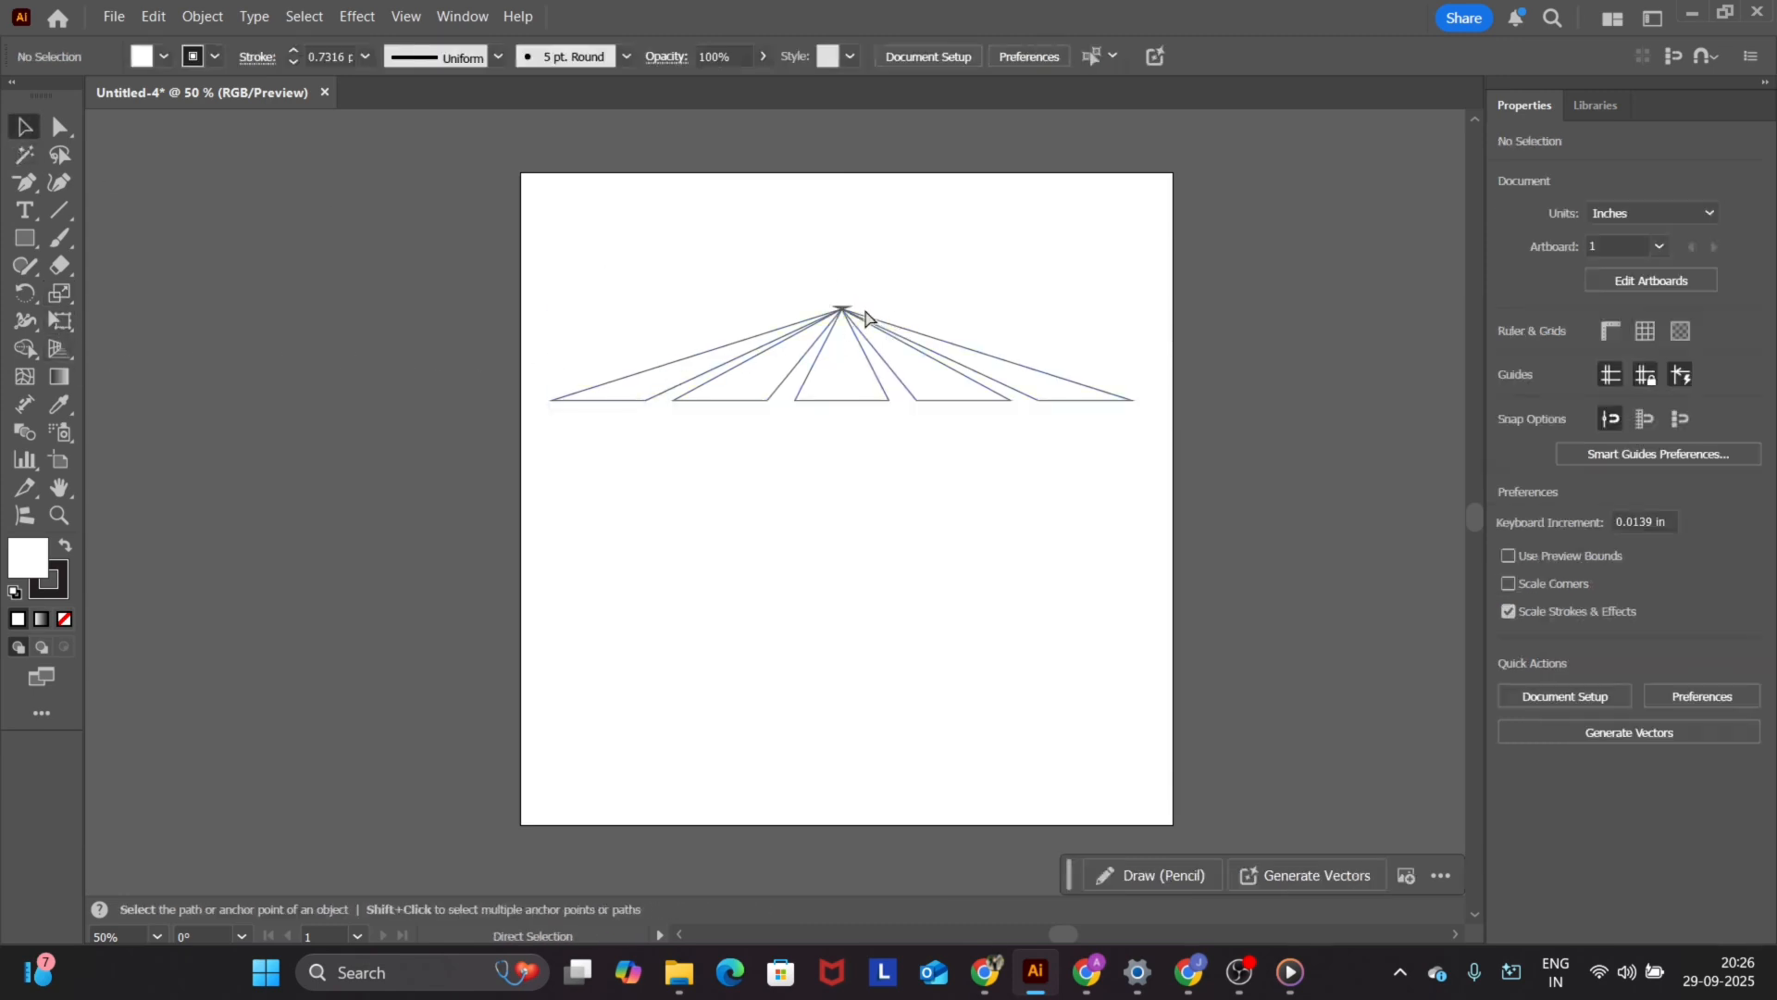
key("ctrl+z")
key("ctrl+z")
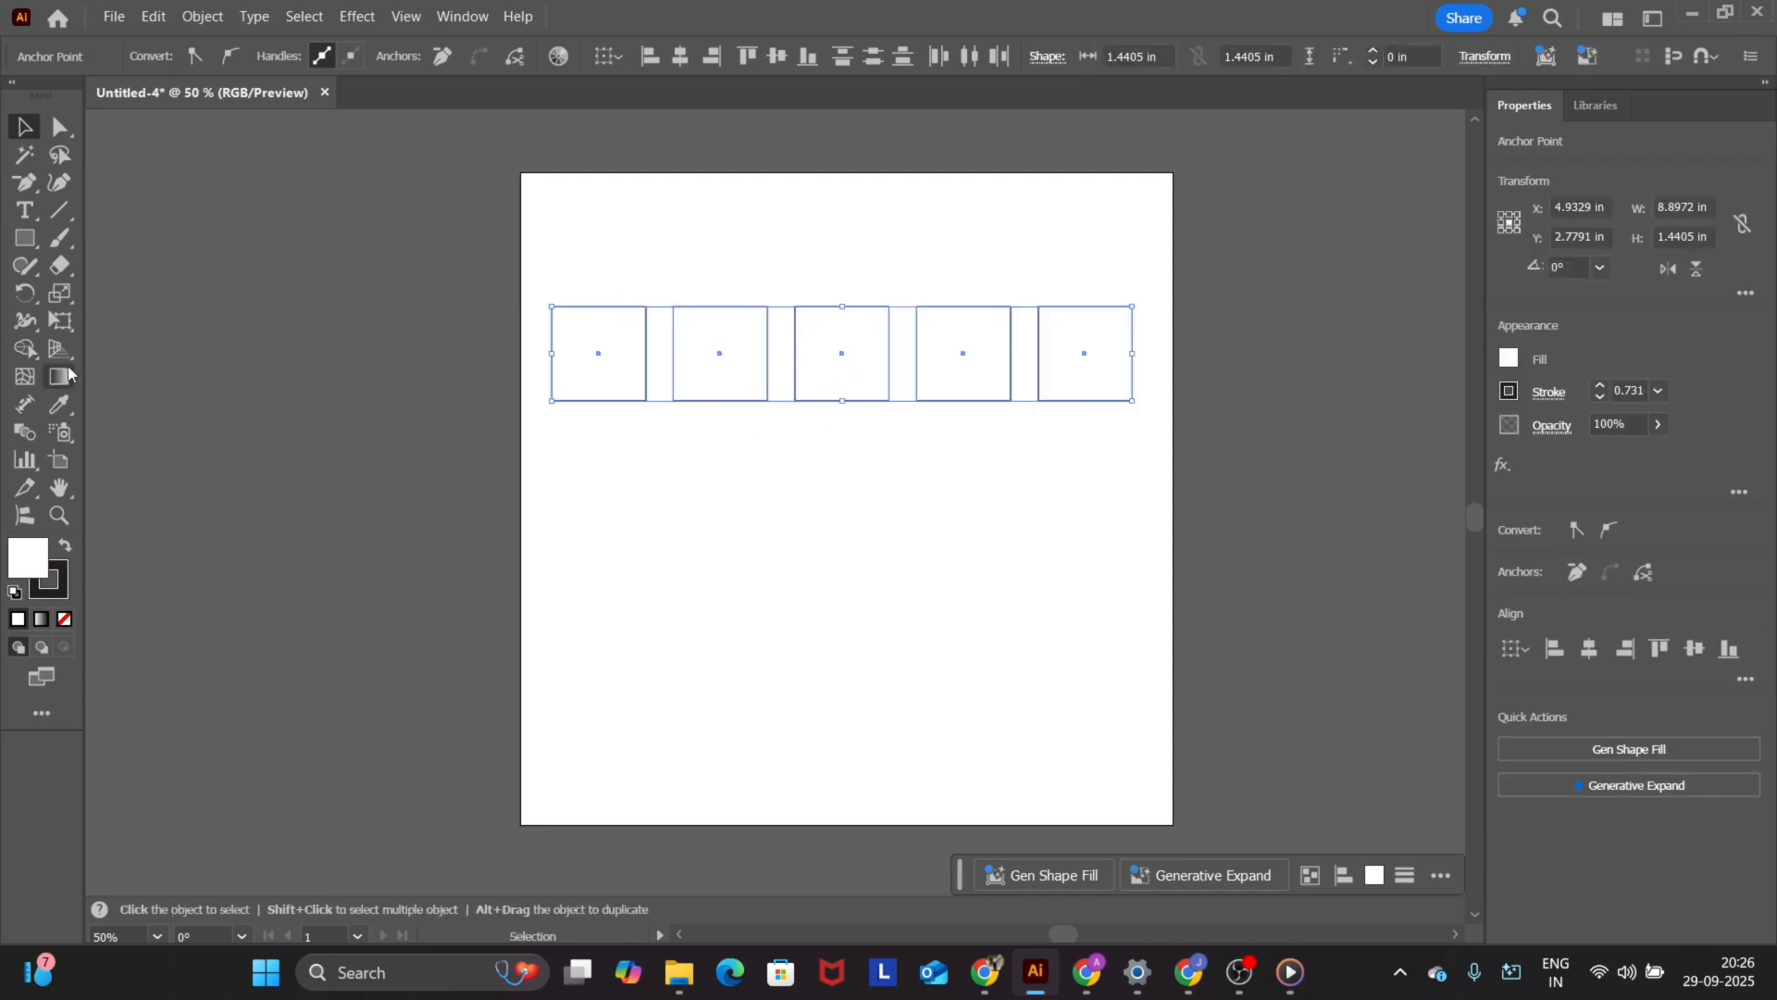
- Scale the five squares' upper anchor points together toward a pivot between the first and second squares
left_click(60, 292)
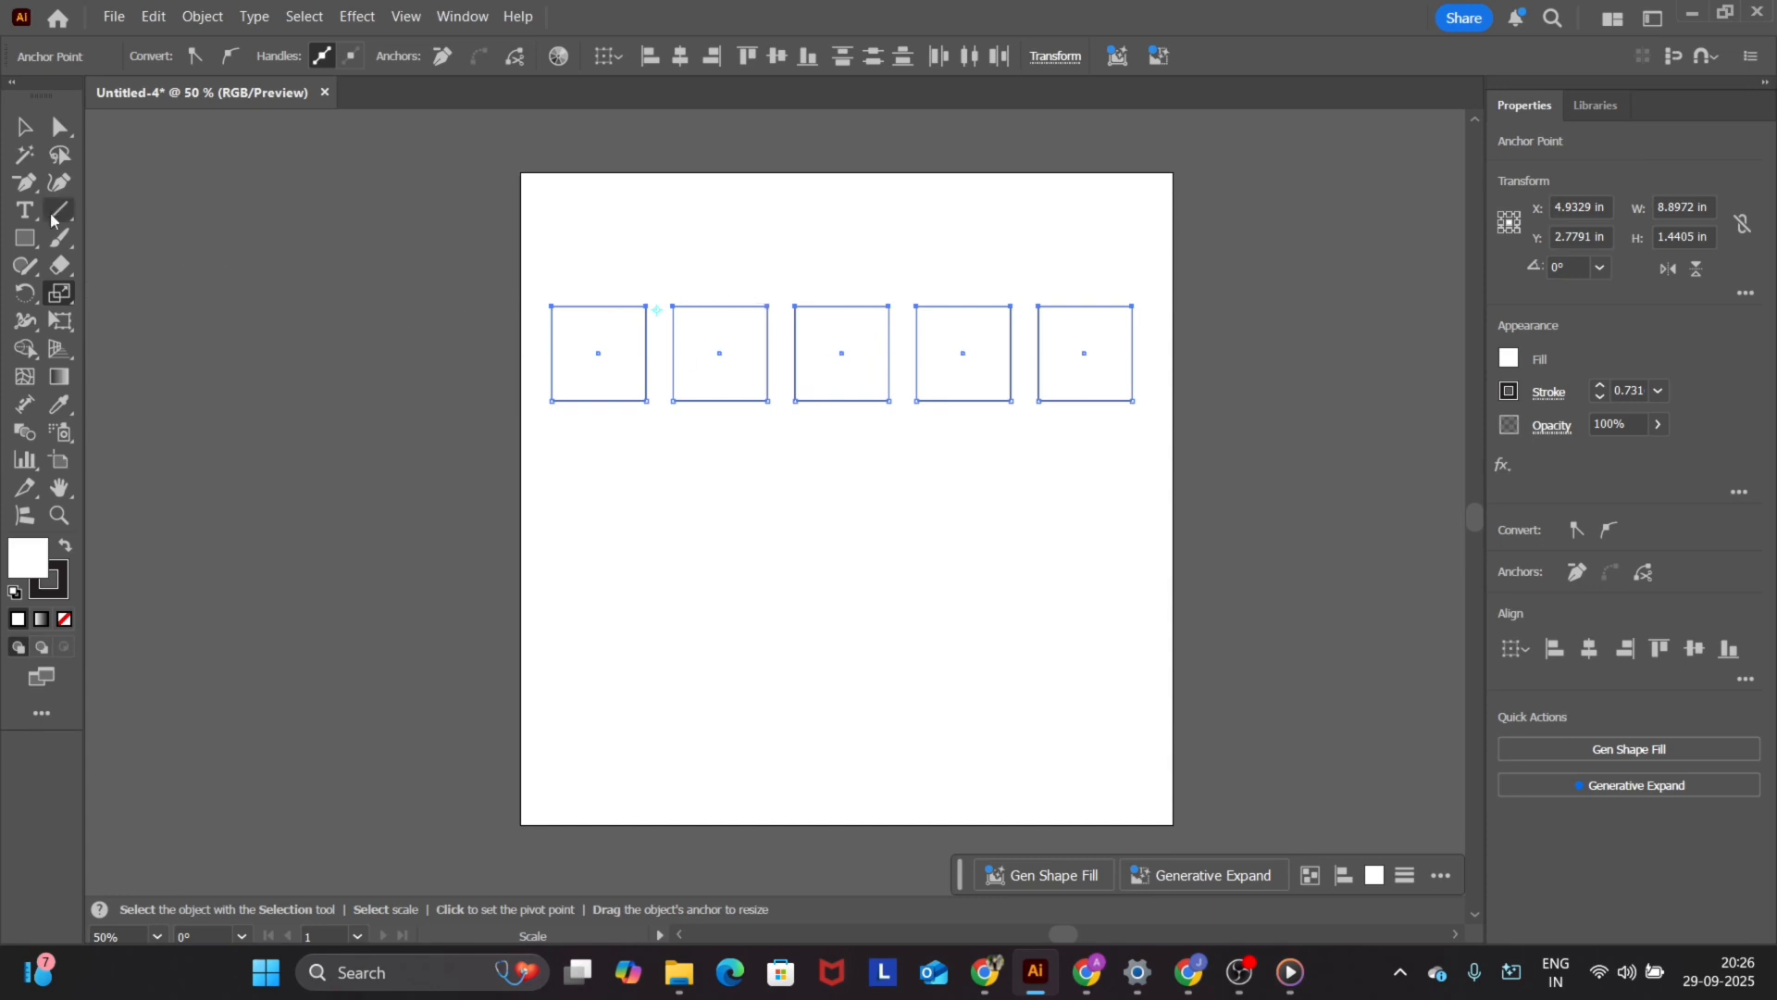
left_click(60, 127)
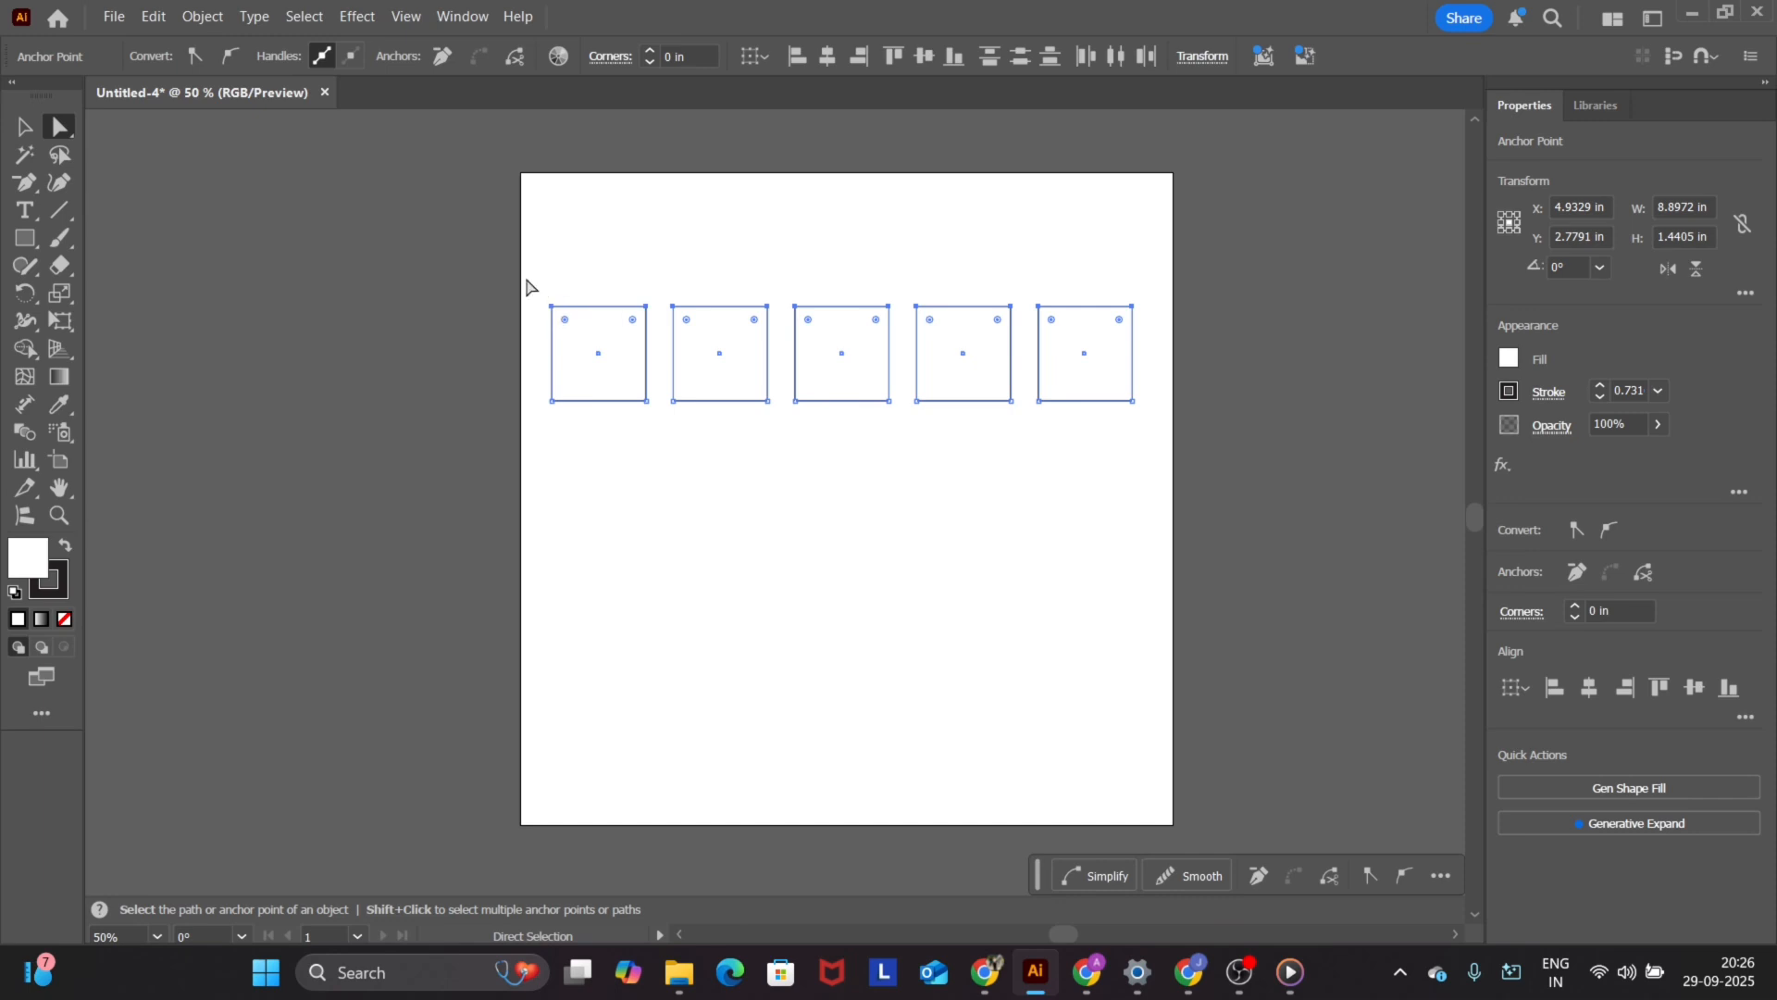
left_click_drag(528, 257, 1171, 354)
left_click(60, 293)
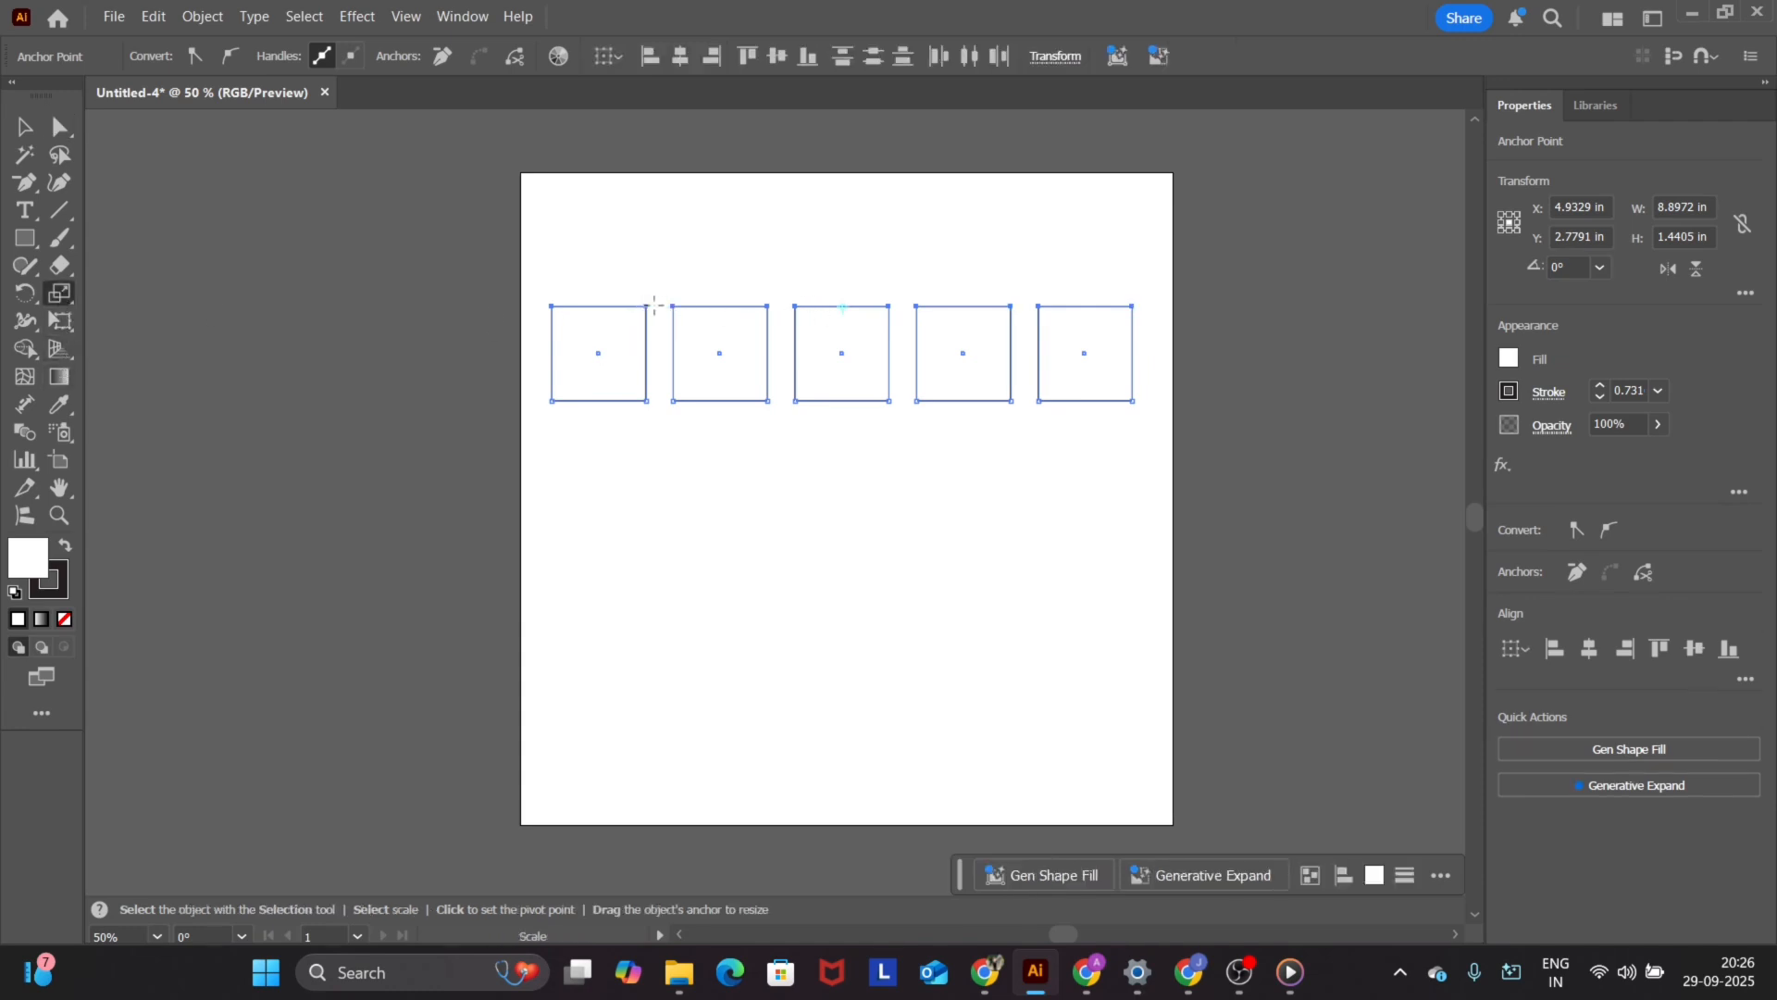
left_click_drag(769, 302, 660, 319)
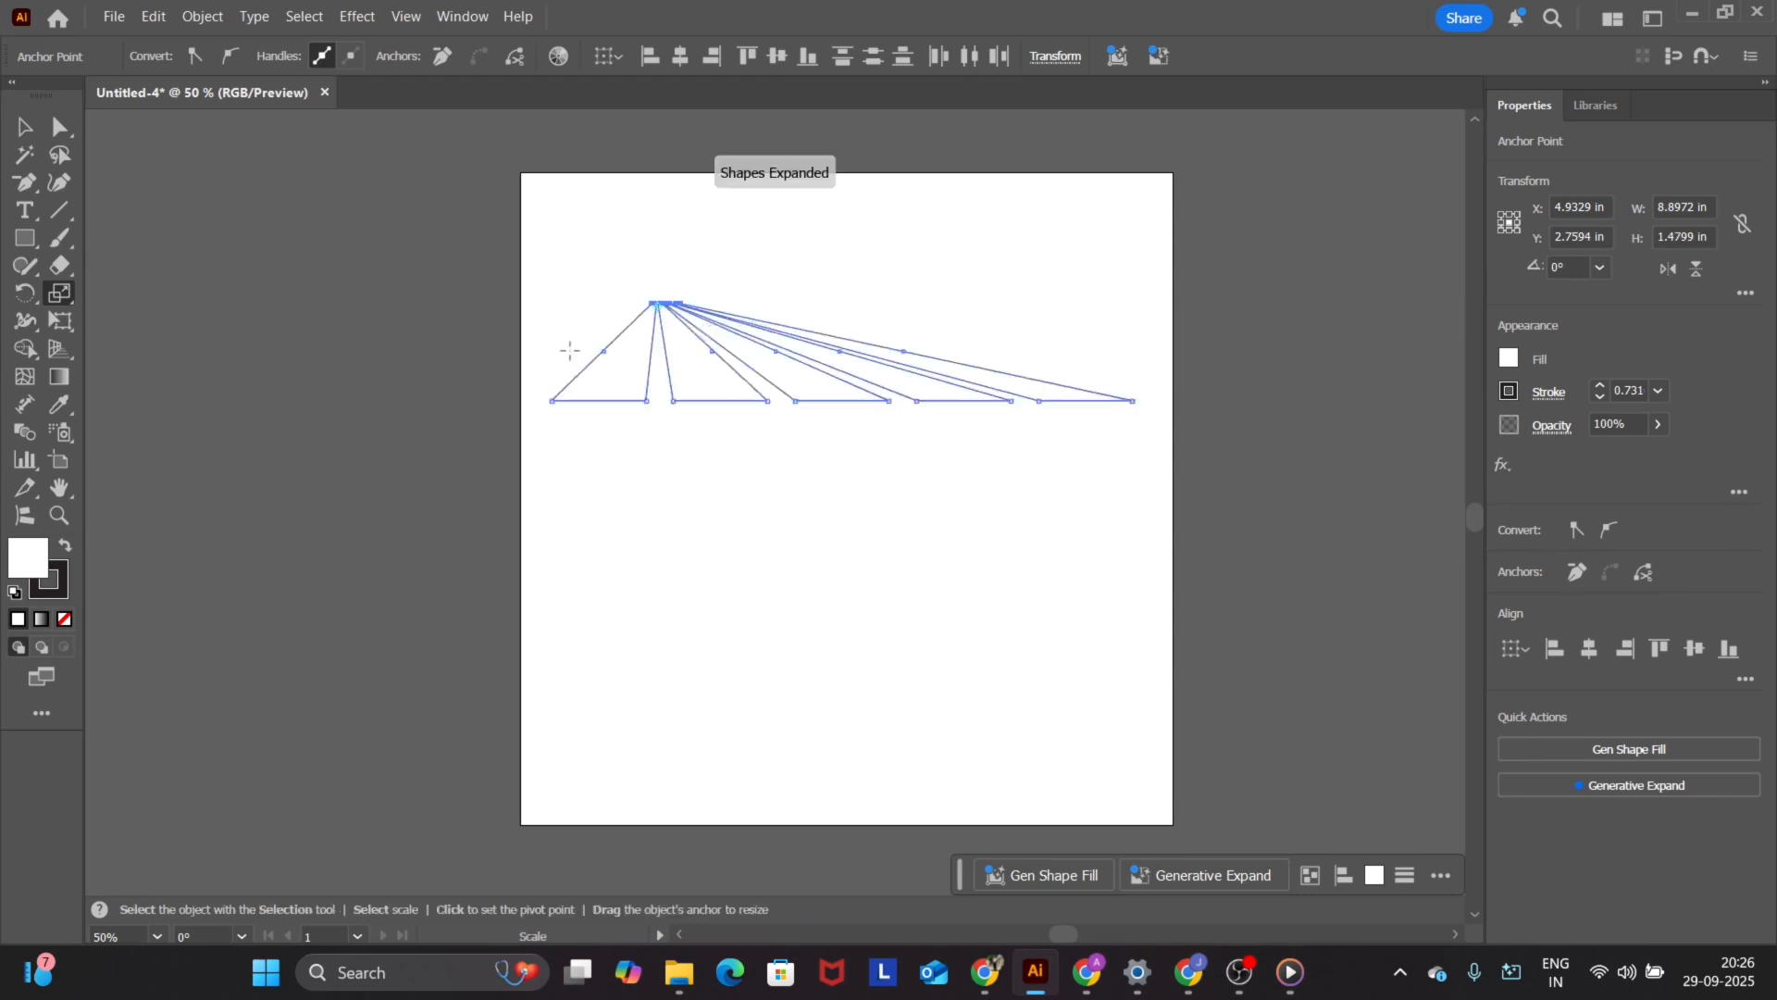
- Rotate the lower anchor points of the converging shapes slightly clockwise
left_click(60, 127)
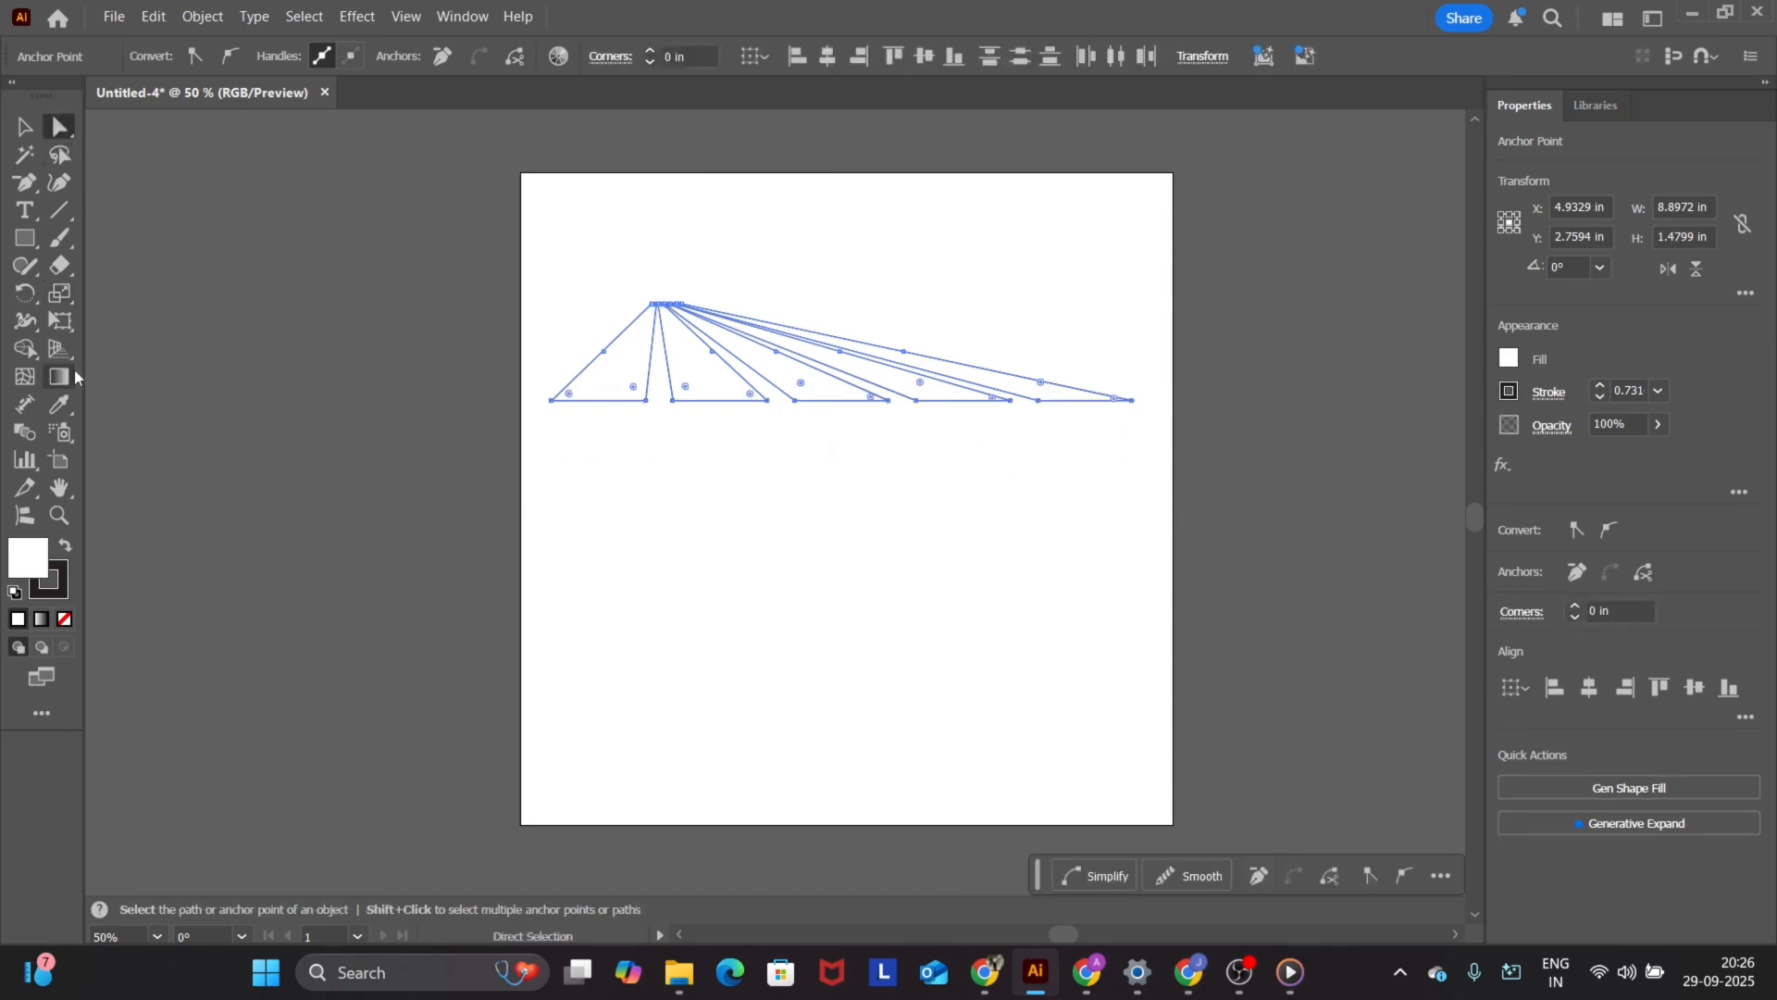
left_click(60, 321)
left_click_drag(845, 452, 1158, 472)
key("a")
left_click(498, 326)
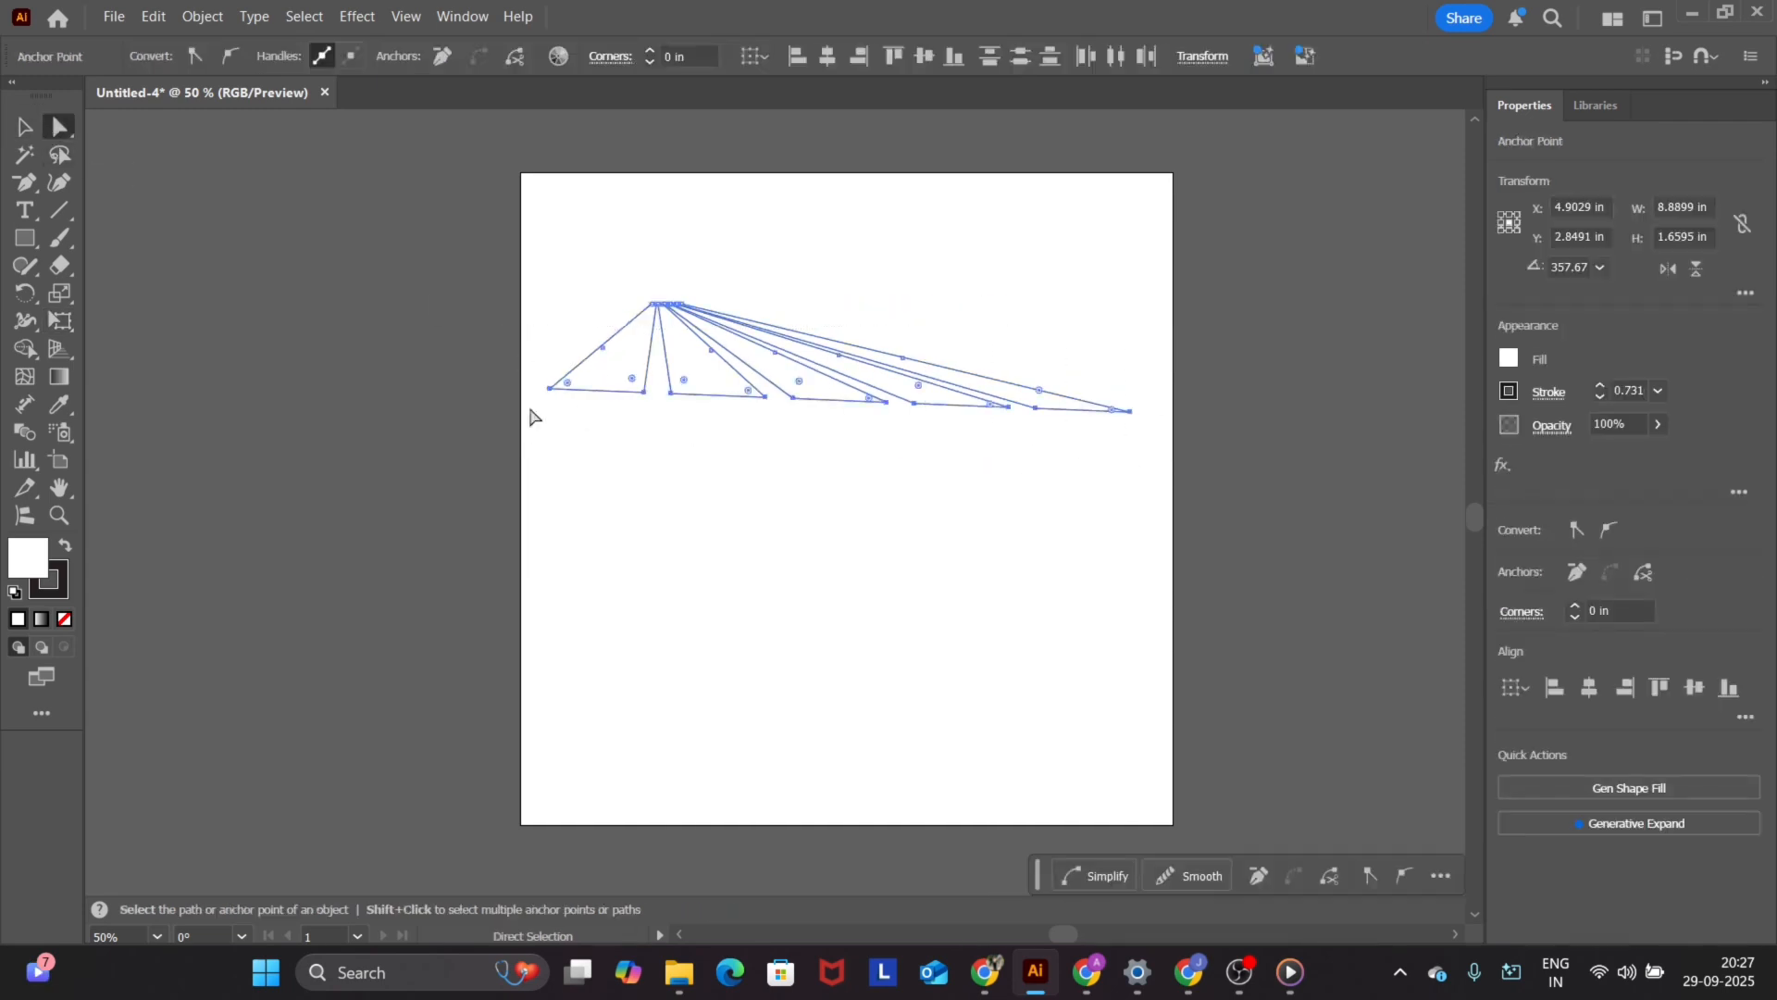
- Scale the lower anchor points so the converging shapes span about 10.76 in, and clear the shapes from the artboard
left_click(58, 294)
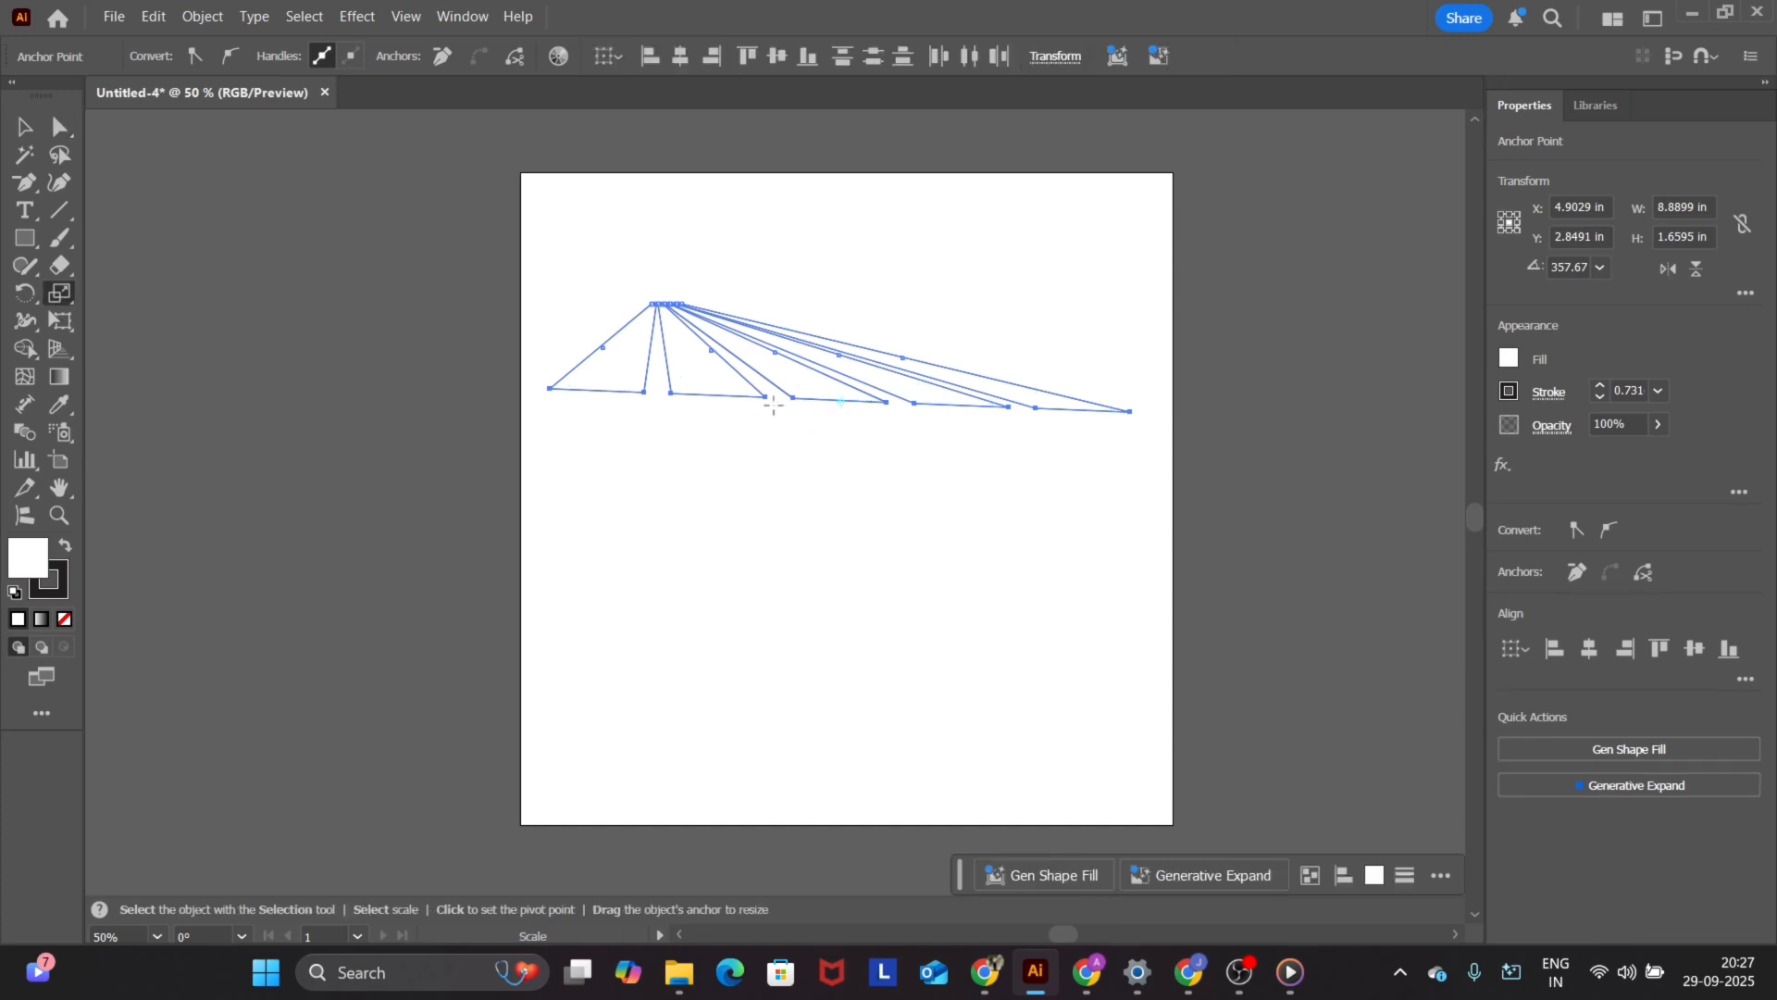
mouse_move(764, 398)
left_mouse_down()
mouse_move(873, 413)
mouse_move(742, 402)
mouse_move(803, 416)
mouse_move(721, 444)
mouse_move(756, 399)
mouse_move(832, 409)
mouse_move(768, 407)
left_mouse_up()
key("v")
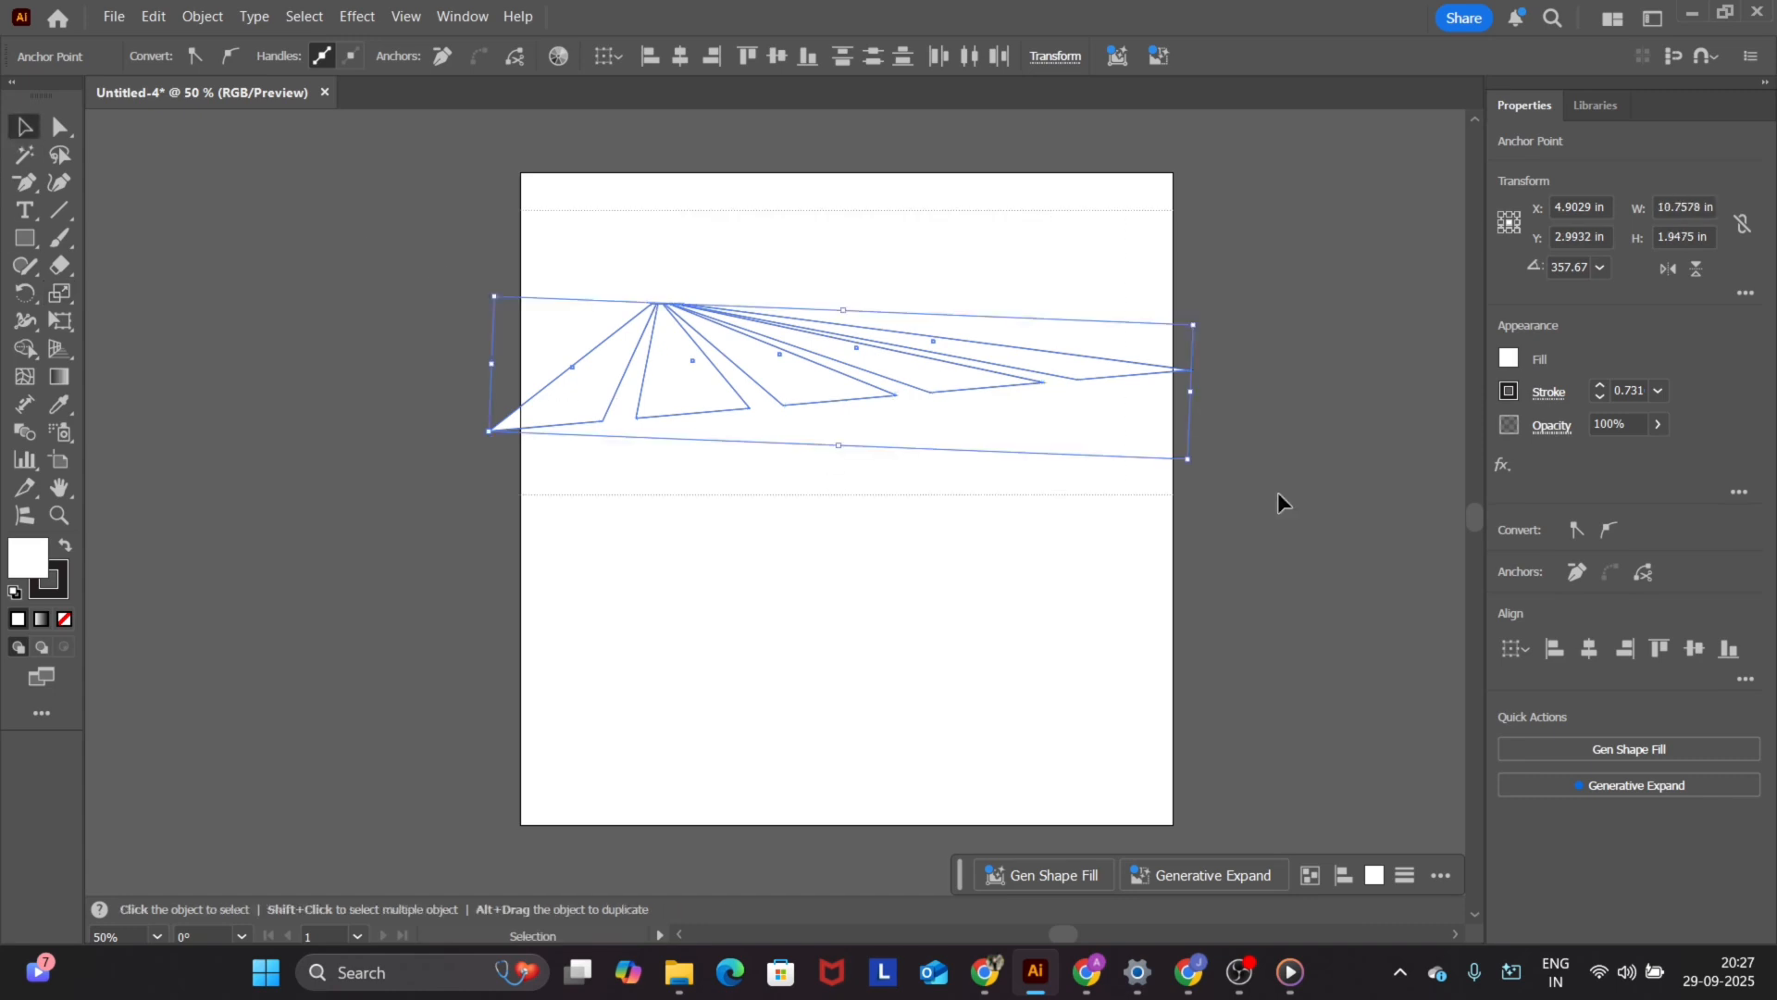
left_click(1268, 496)
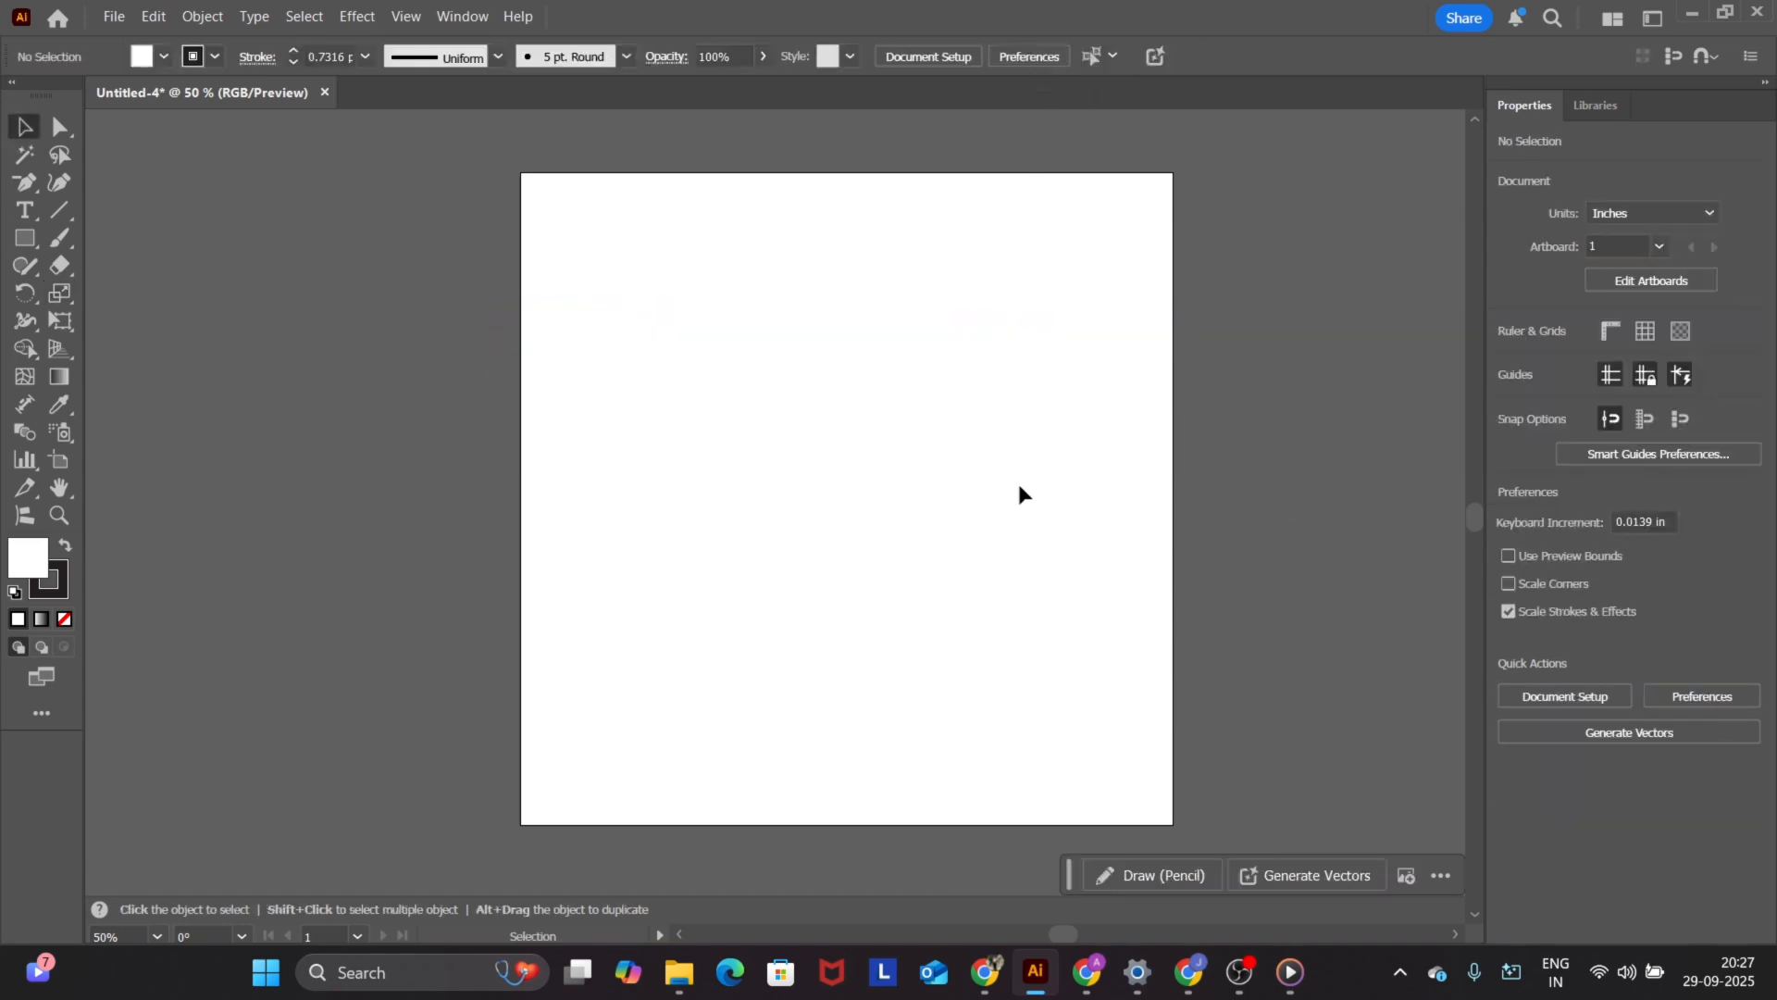
- Draw a tall rectangle about 2.01 by 7.73 in on the left half of the artboard
left_click(71, 304)
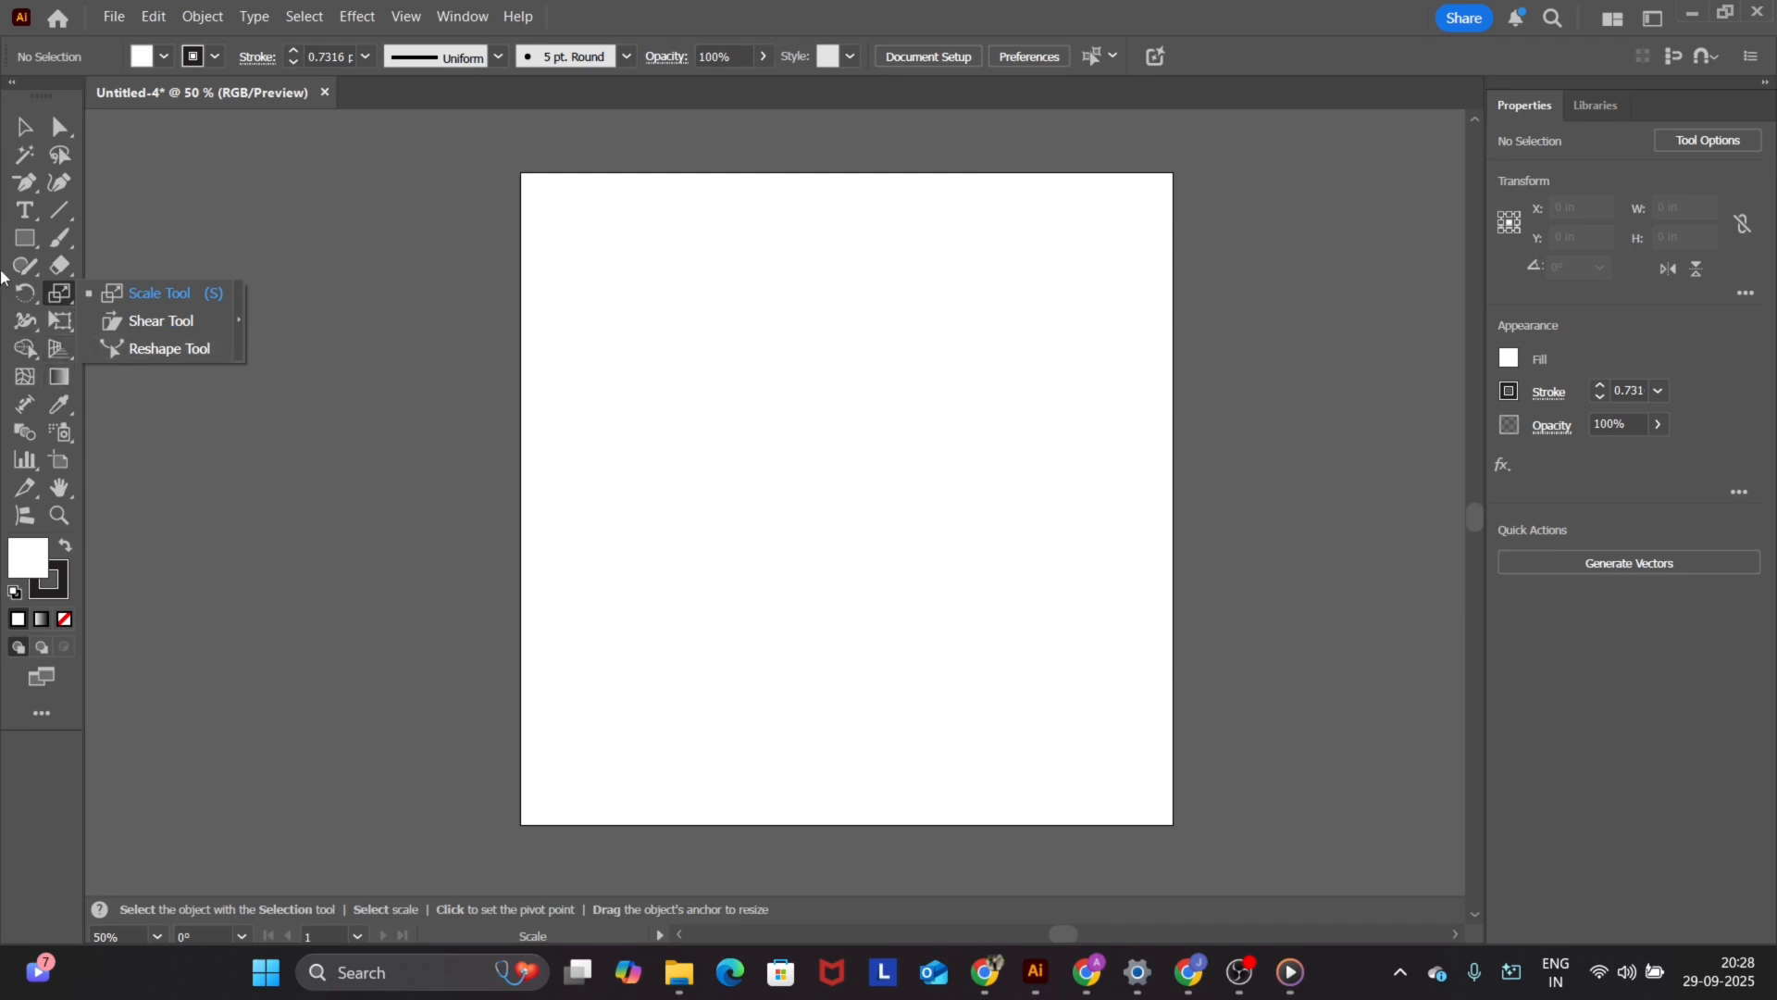
left_click(25, 238)
mouse_move(636, 268)
left_mouse_down()
mouse_move(801, 682)
mouse_move(718, 743)
mouse_move(769, 771)
left_mouse_up()
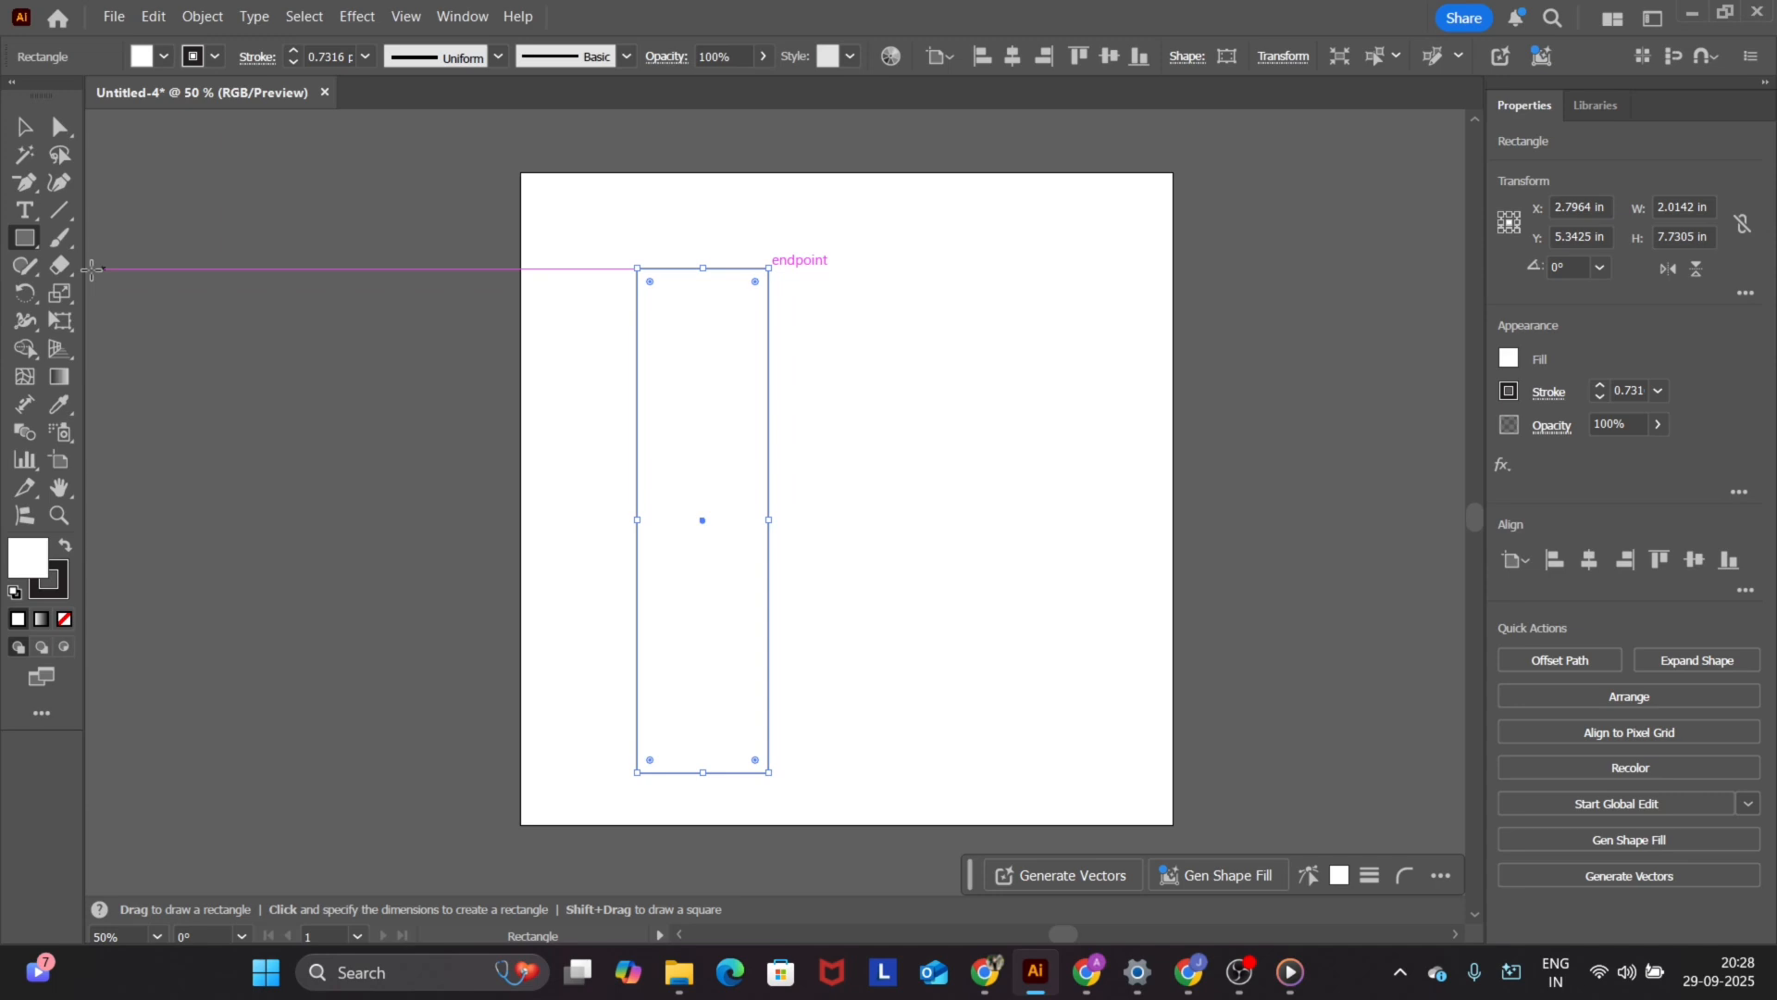
- Add an anchor point to the upper part of the rectangle's right edge and pull it outward into a smooth curve
left_click(34, 189)
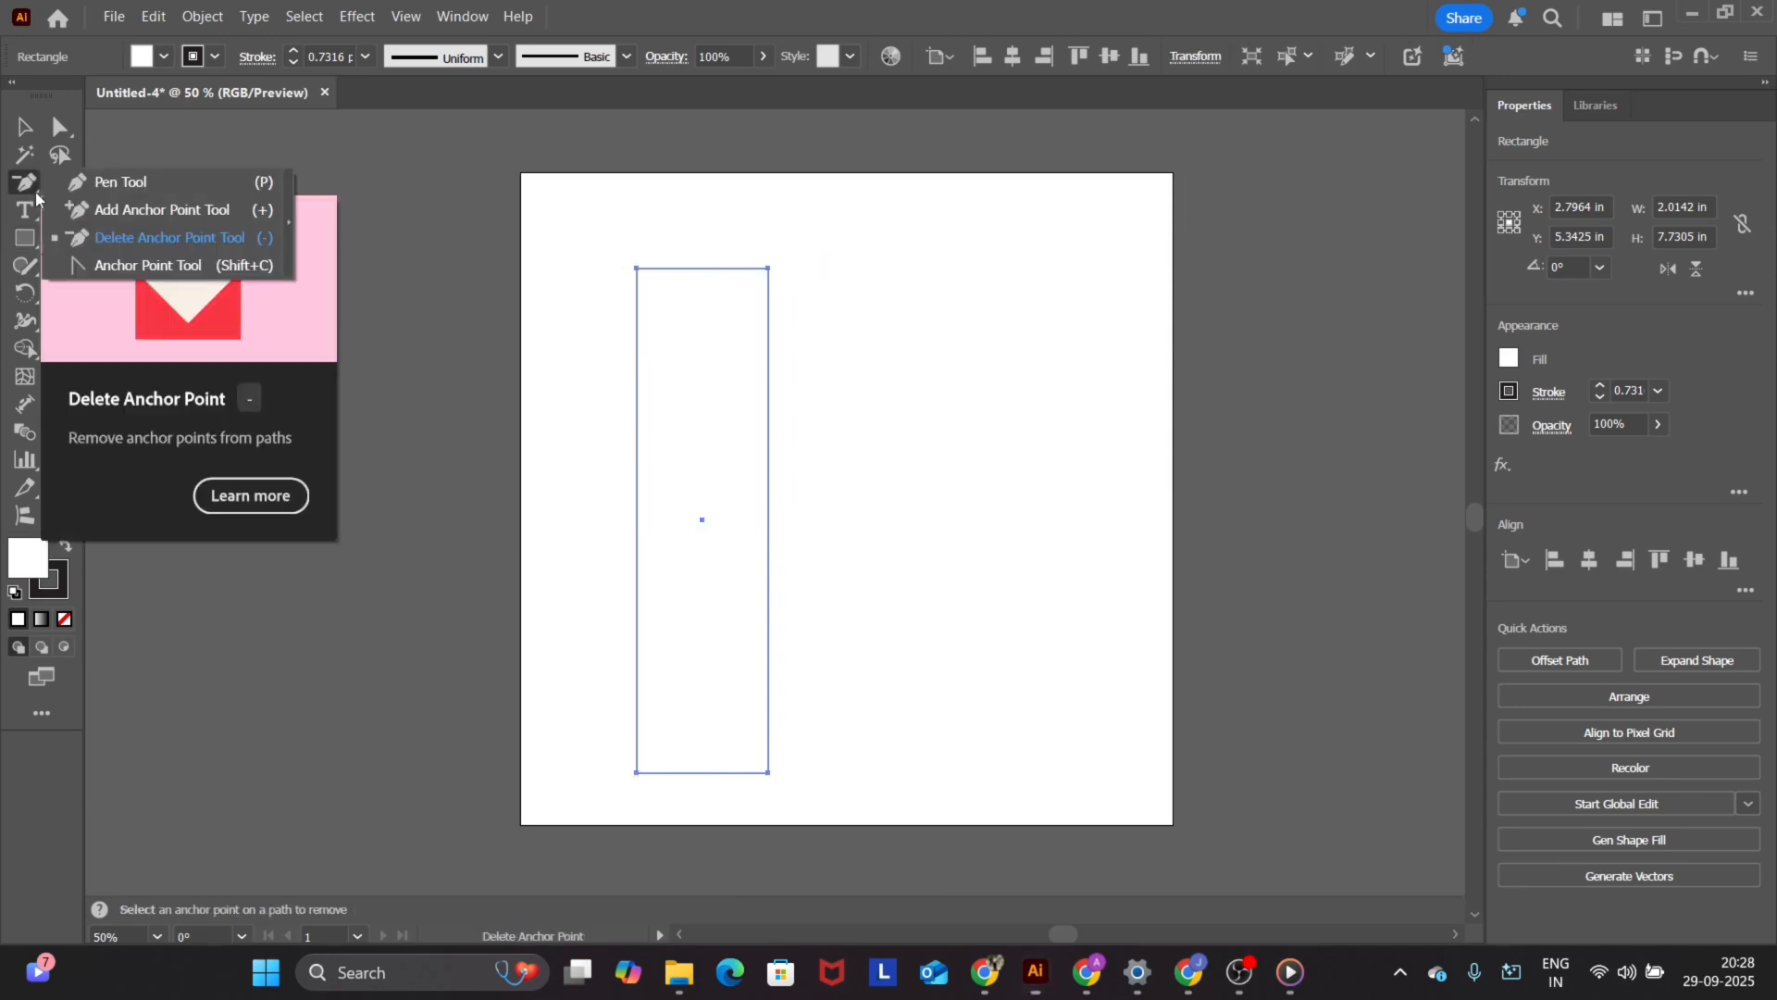
left_click(115, 209)
left_click(768, 375)
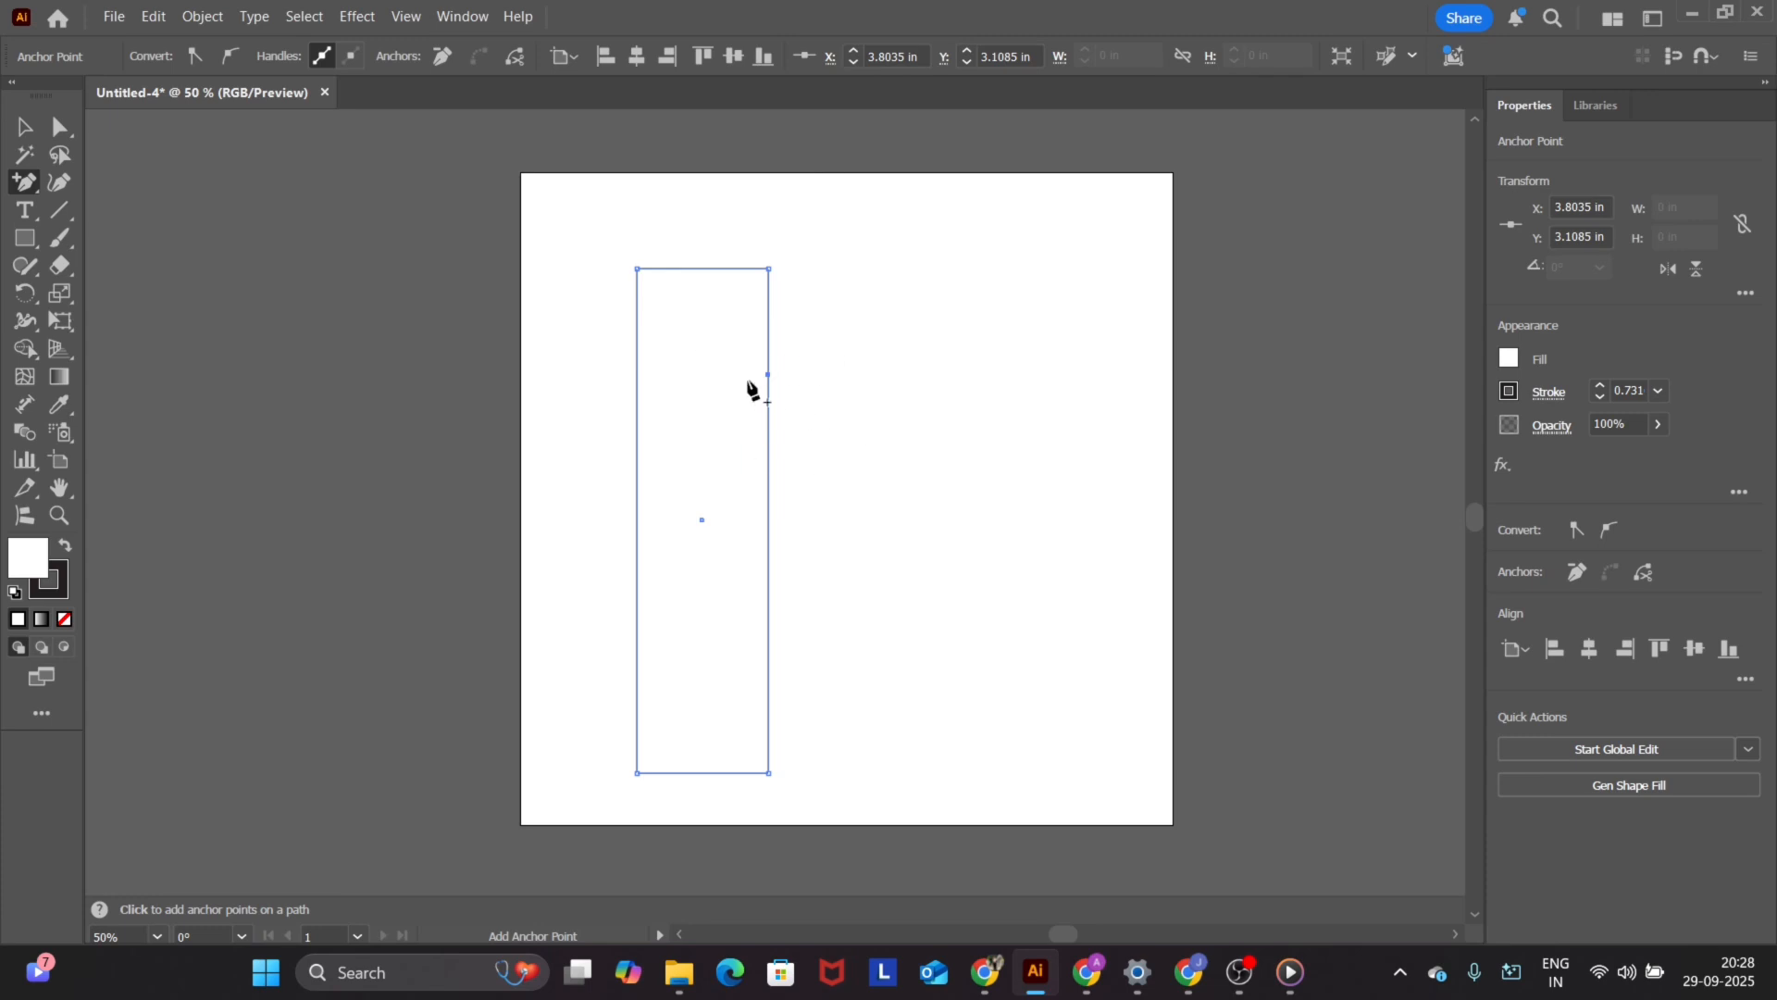
key("shift+c")
left_click_drag(767, 374, 820, 381)
left_click(55, 137)
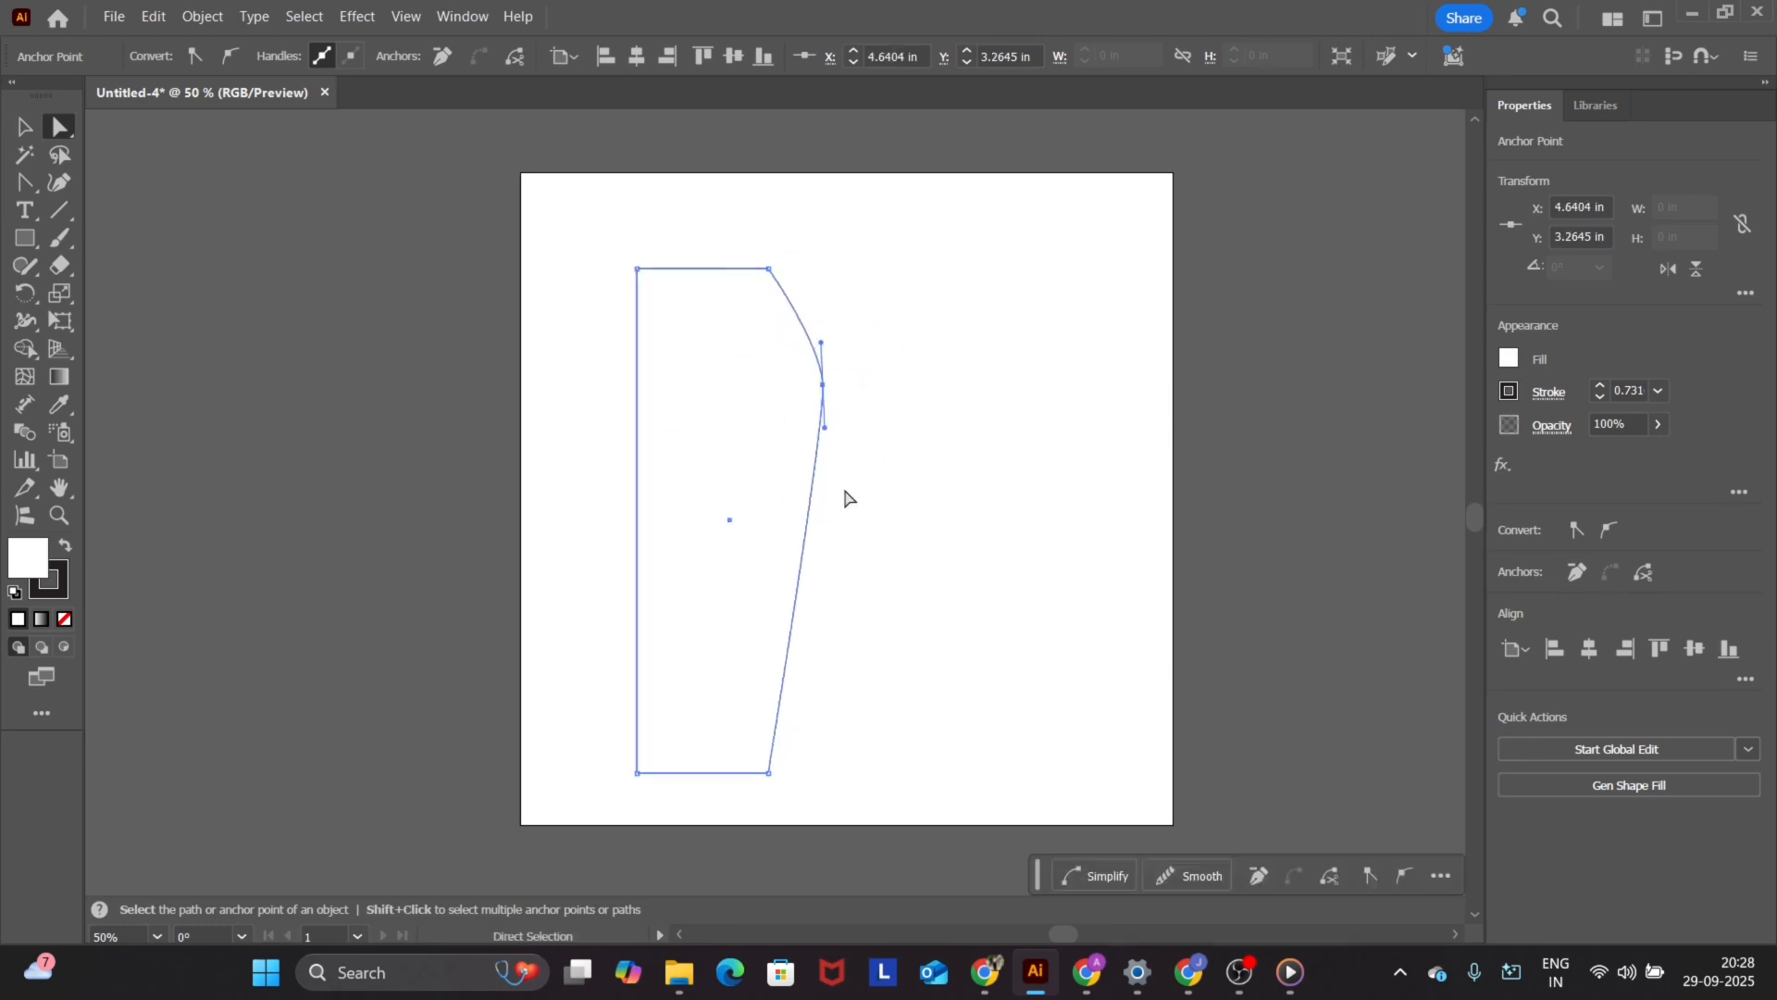
- Move the curved shape off the artboard's left side and draw a second tall rectangle about 2.35 by 8.06 in
left_click(17, 127)
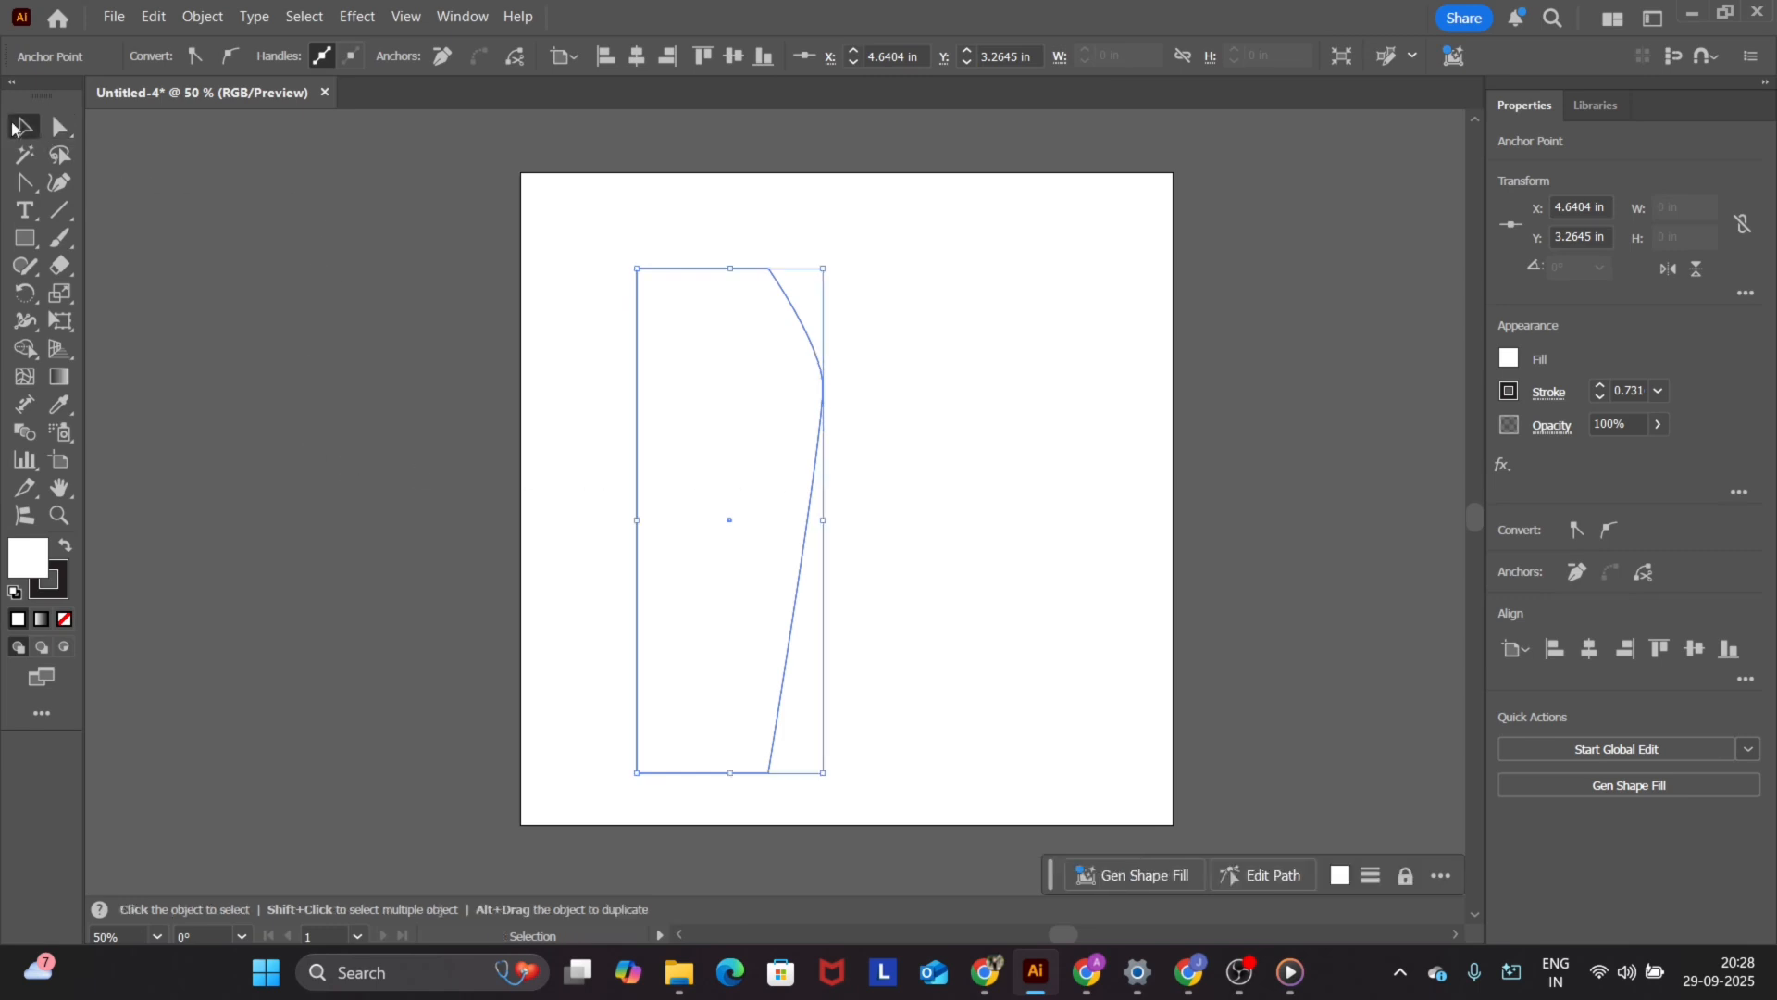
left_click_drag(694, 272, 411, 271)
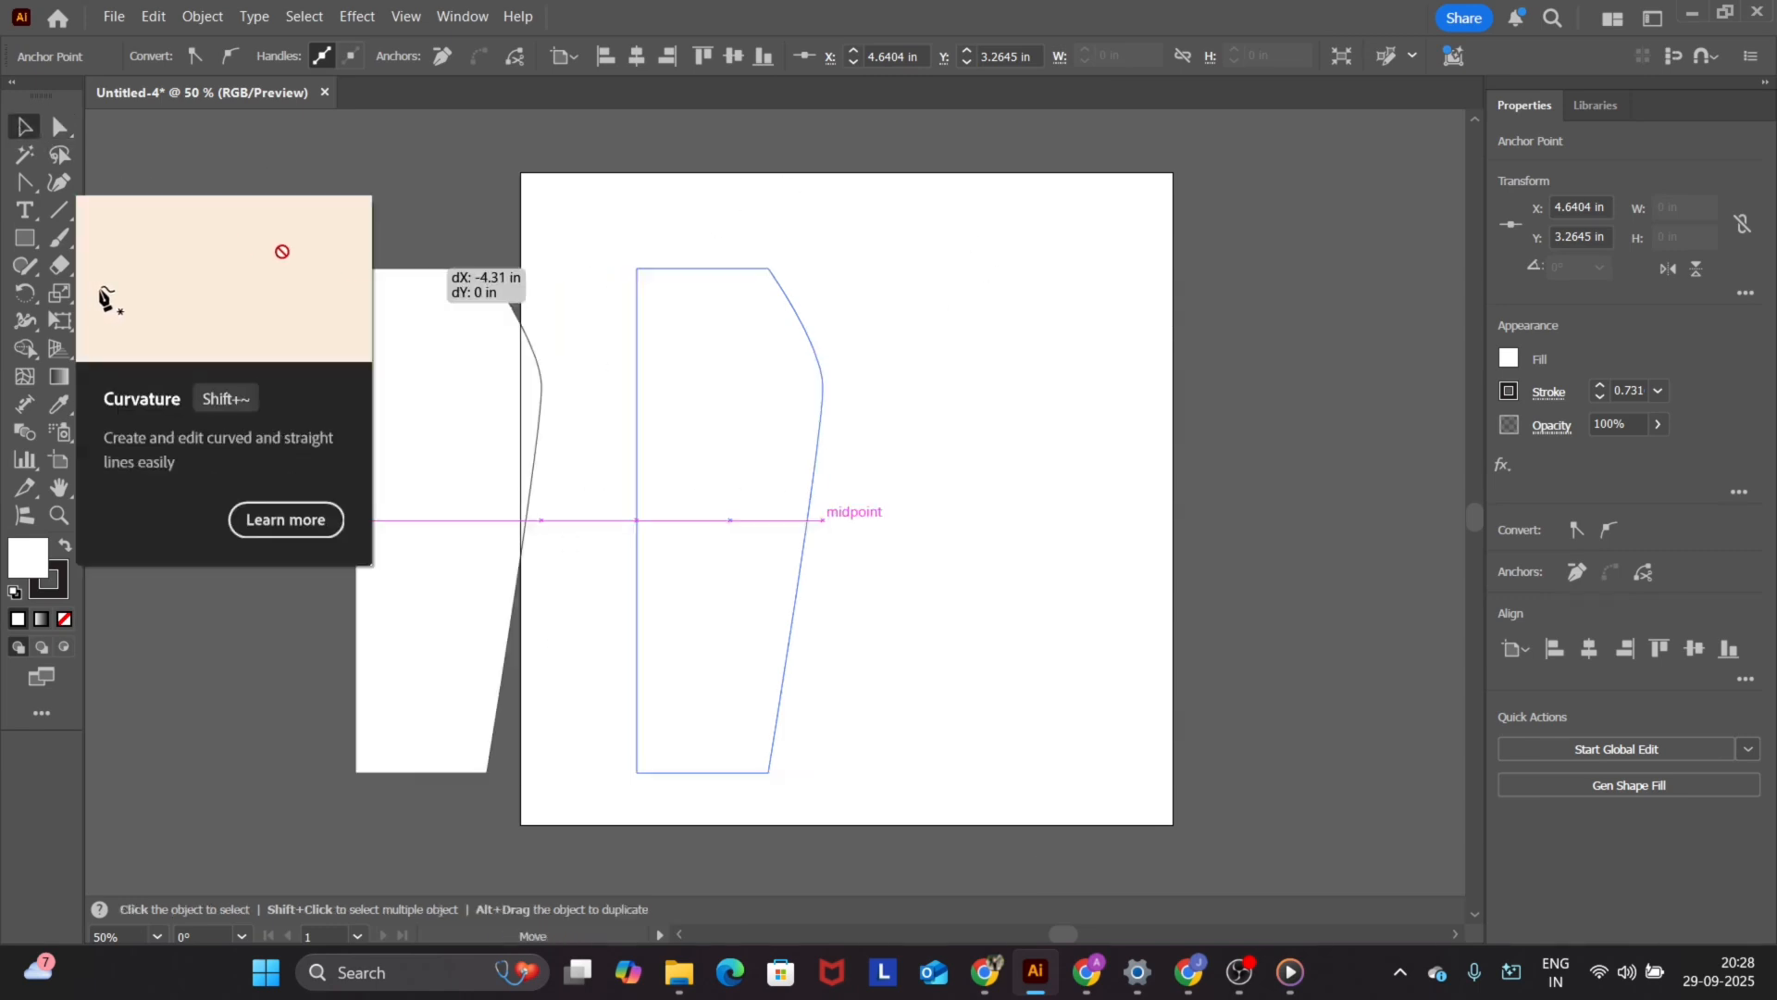
left_click_drag(282, 251, 287, 253)
left_click_drag(699, 277, 331, 288)
key("m")
mouse_move(625, 241)
left_mouse_down()
mouse_move(803, 740)
mouse_move(755, 745)
mouse_move(777, 766)
left_mouse_up()
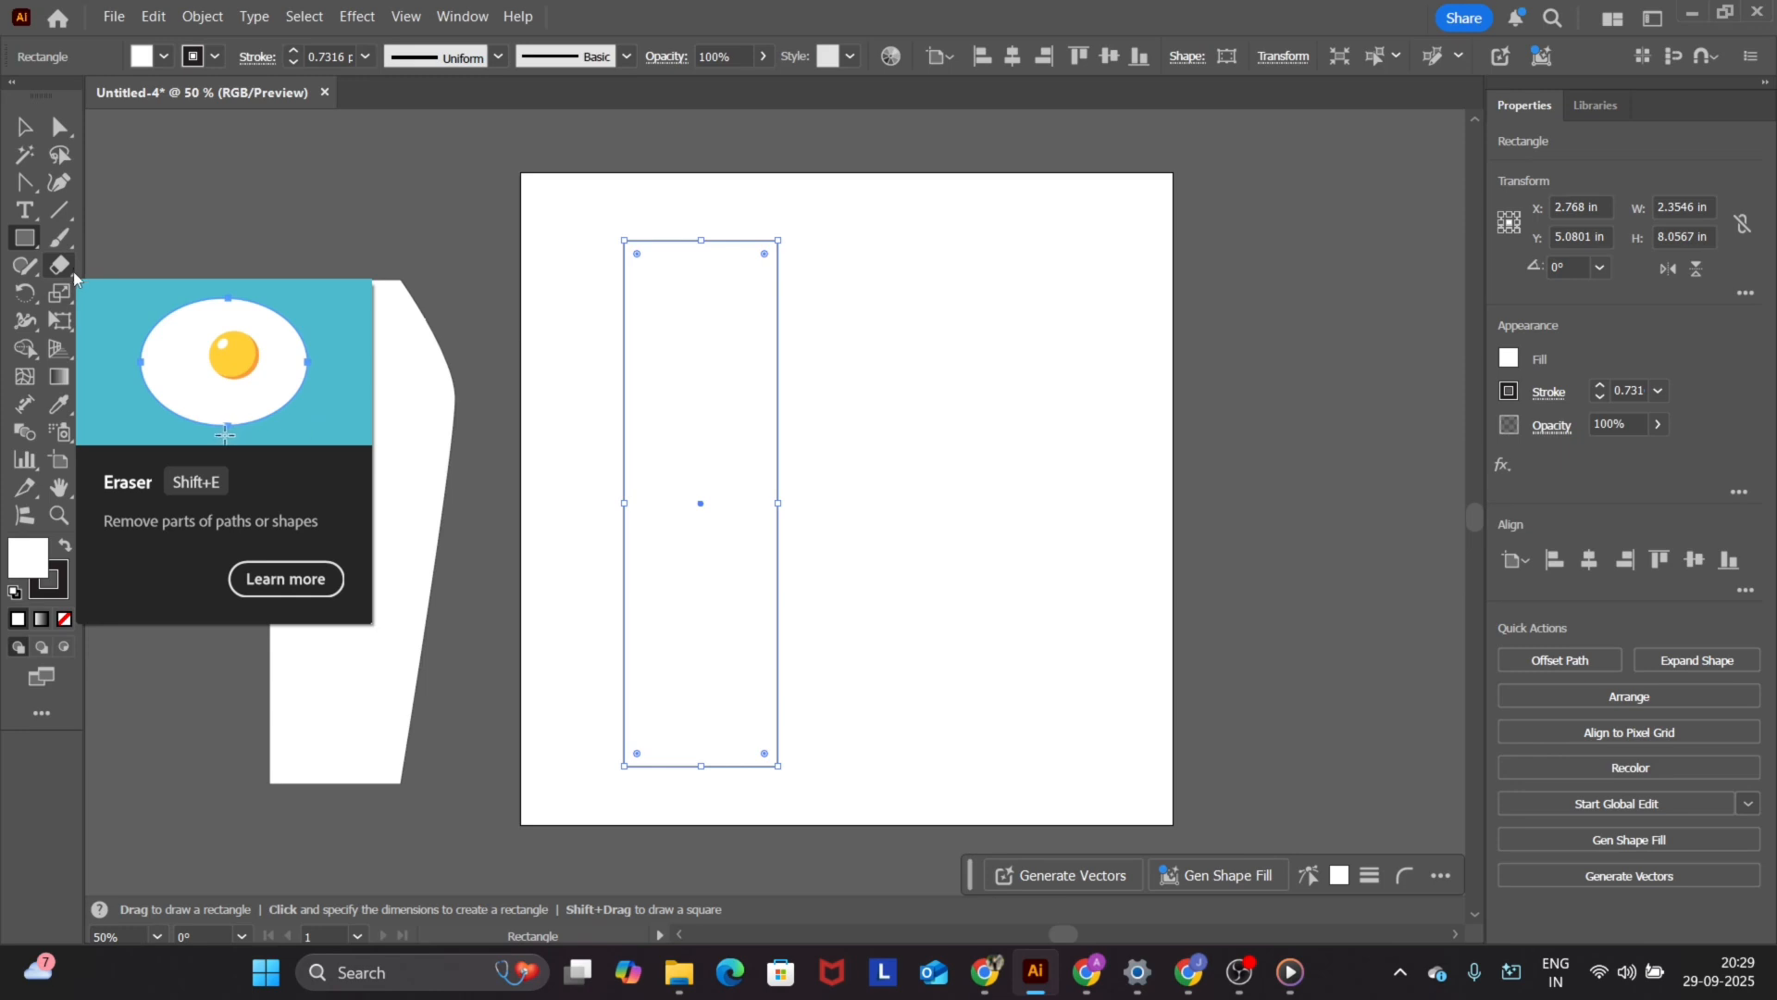
- Bulge both long sides of the new rectangle outward near its upper end with the Reshape tool, to about 3.86 in wide
left_click(60, 293)
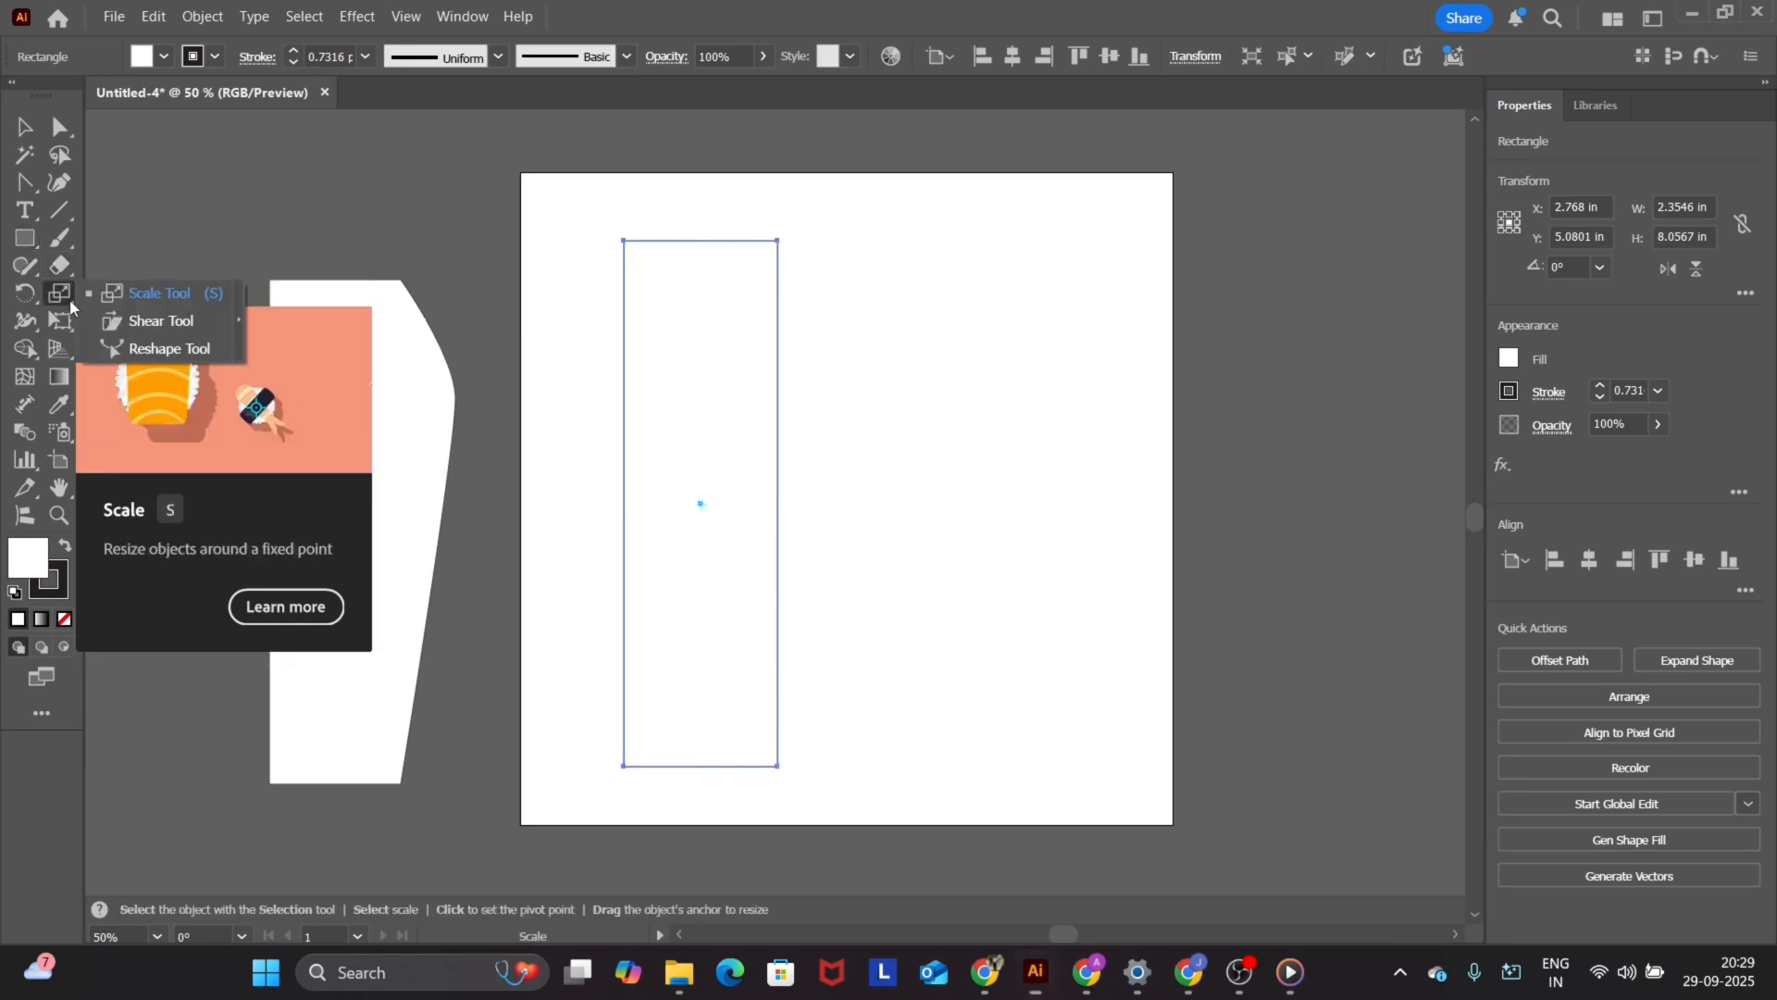
left_click(125, 344)
key("a")
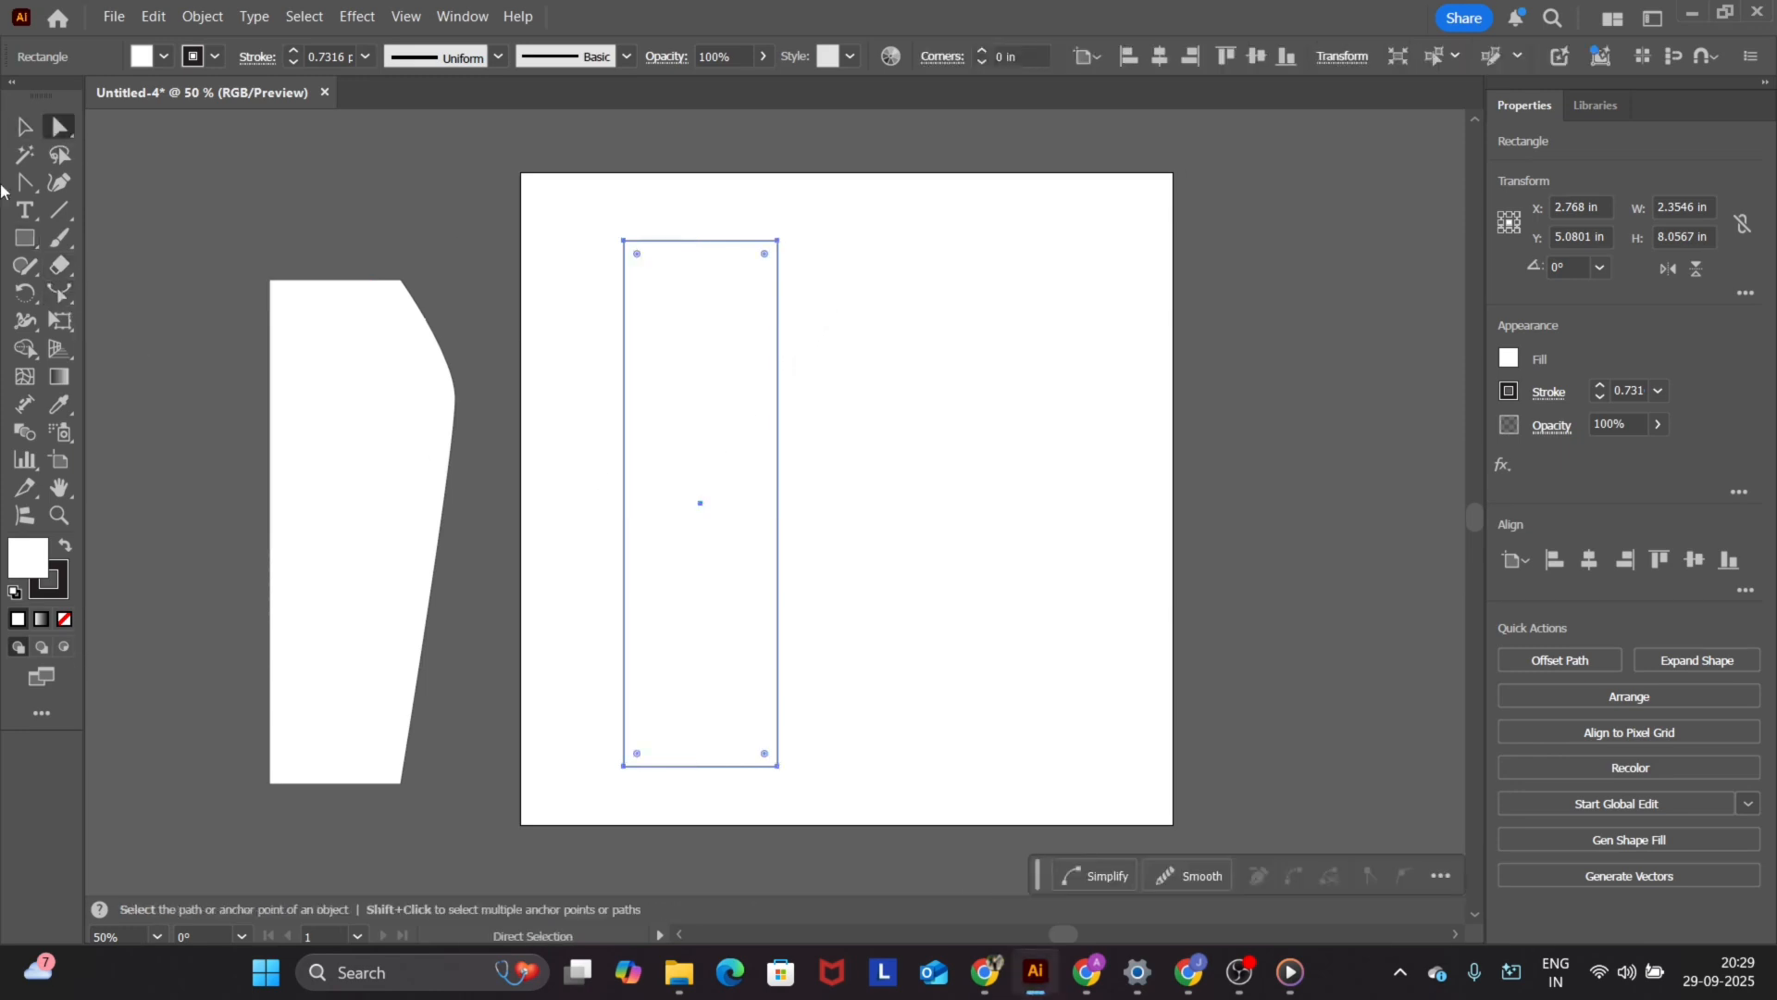
left_click_drag(792, 393, 759, 463)
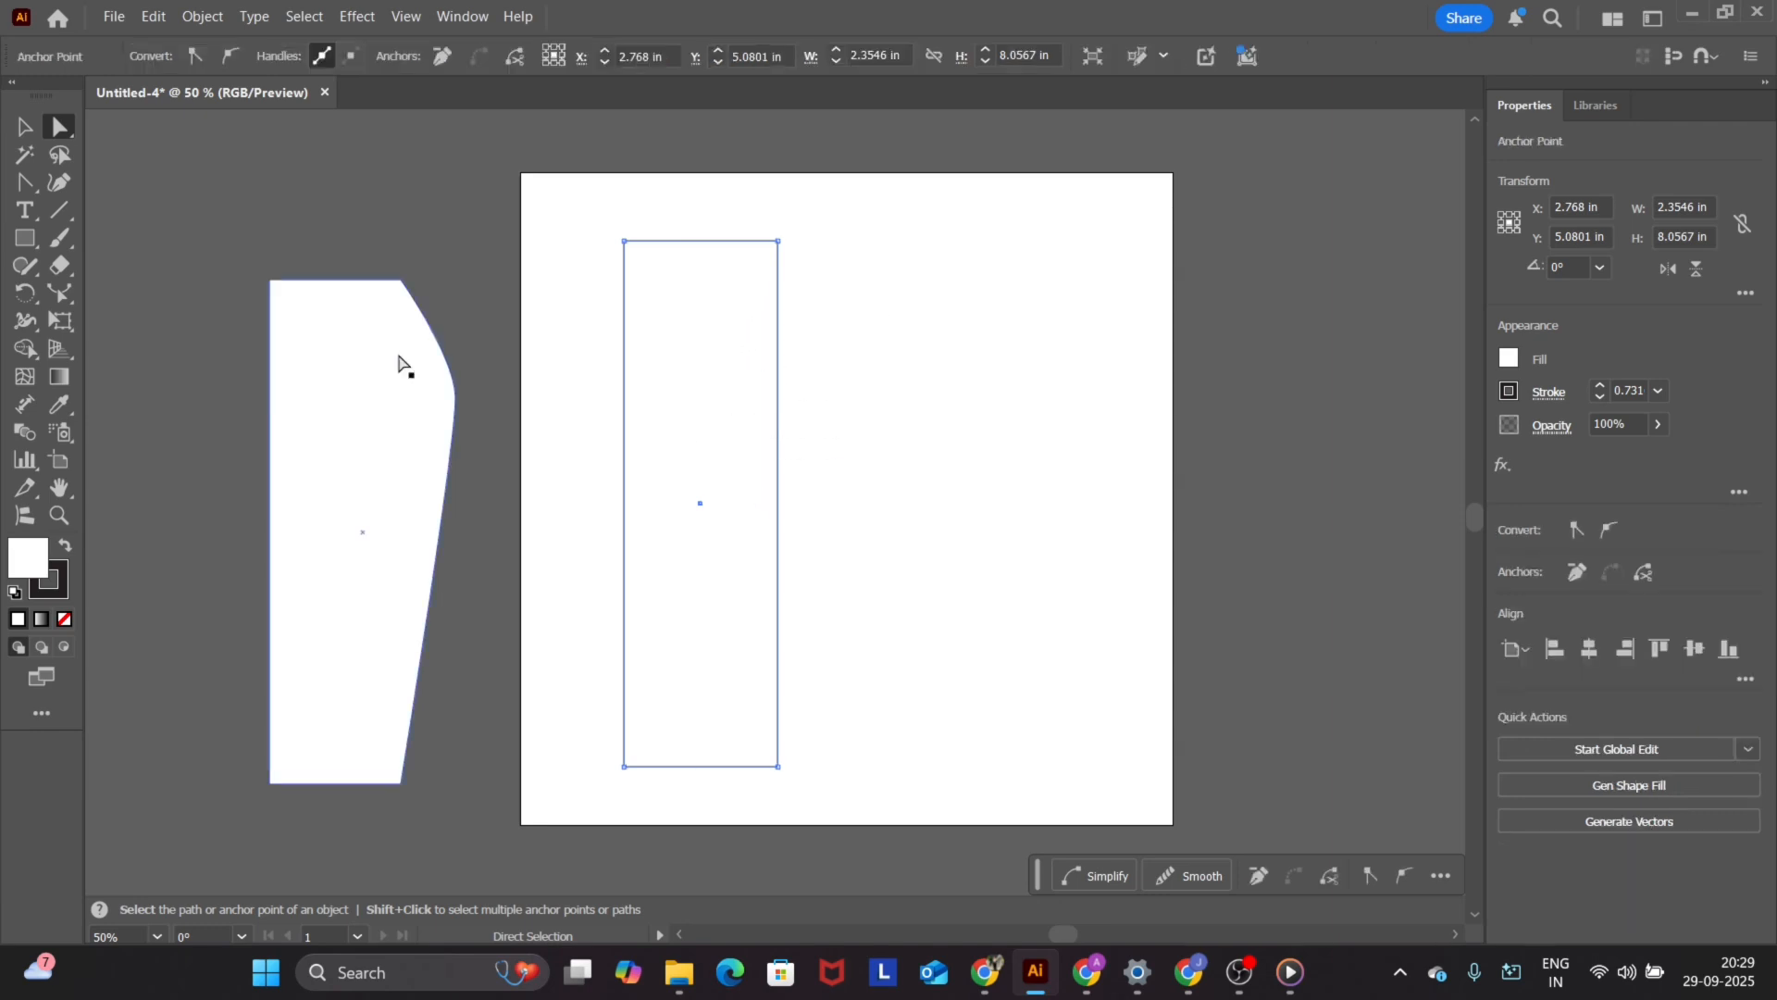
left_click(59, 292)
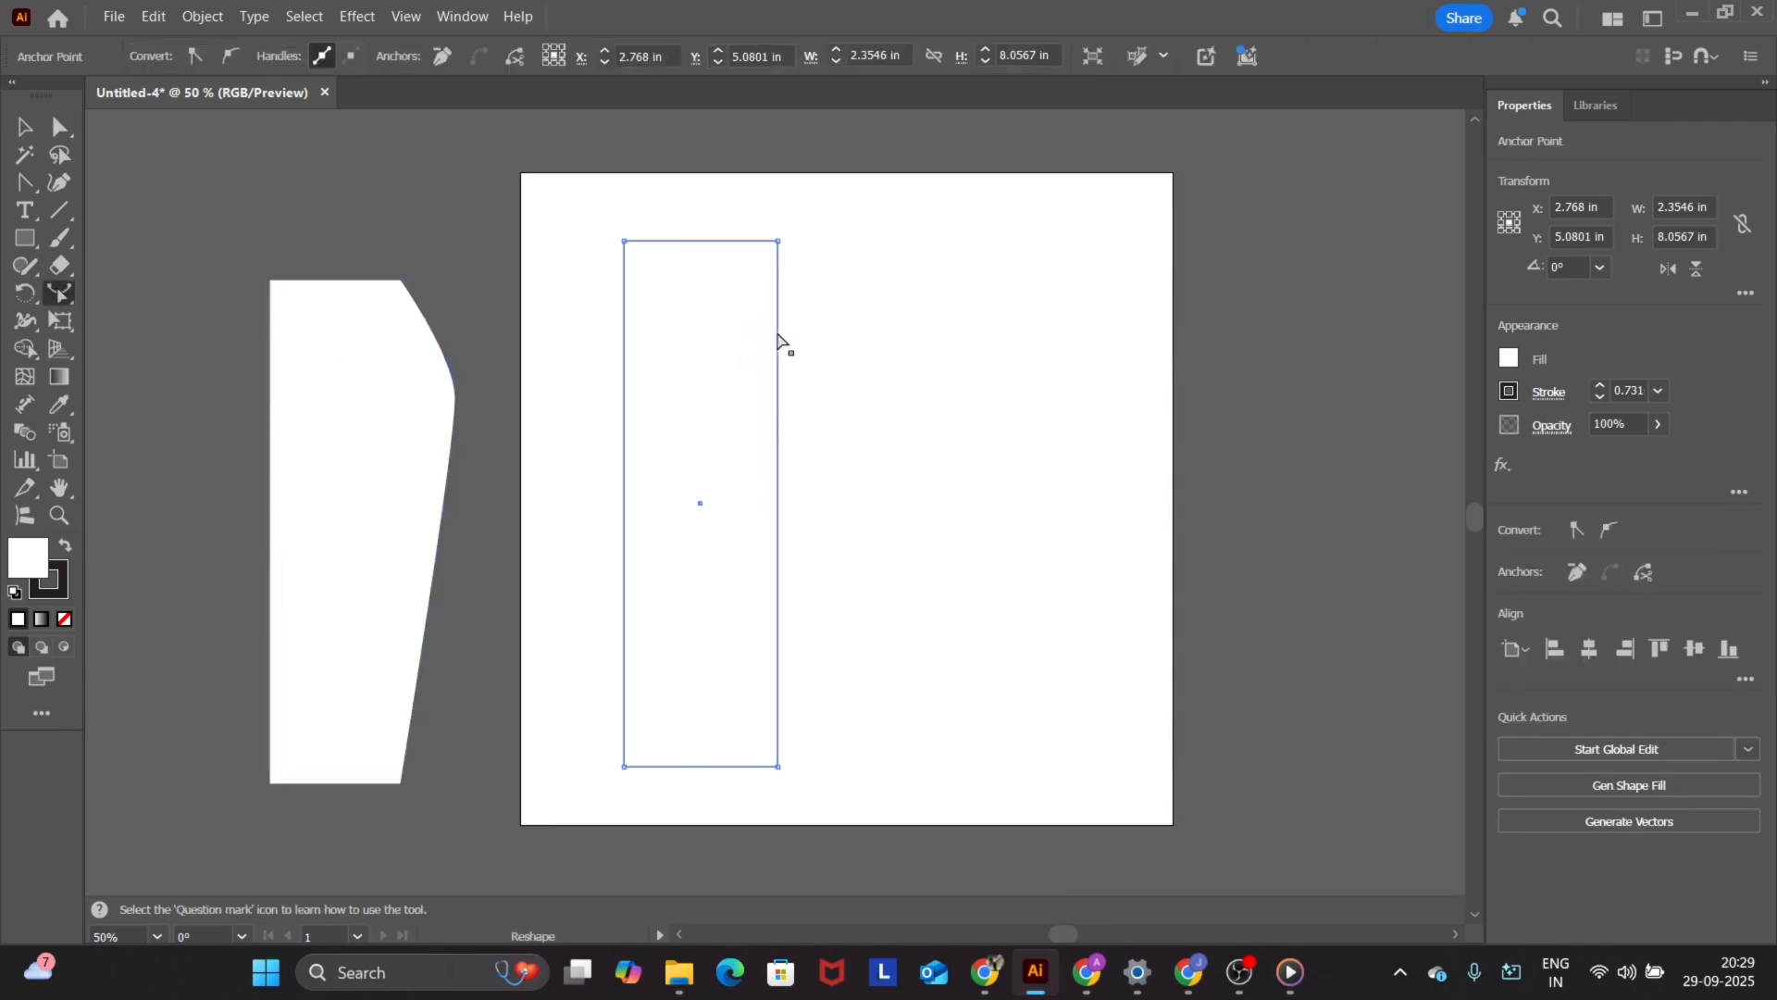
left_click_drag(776, 337, 826, 343)
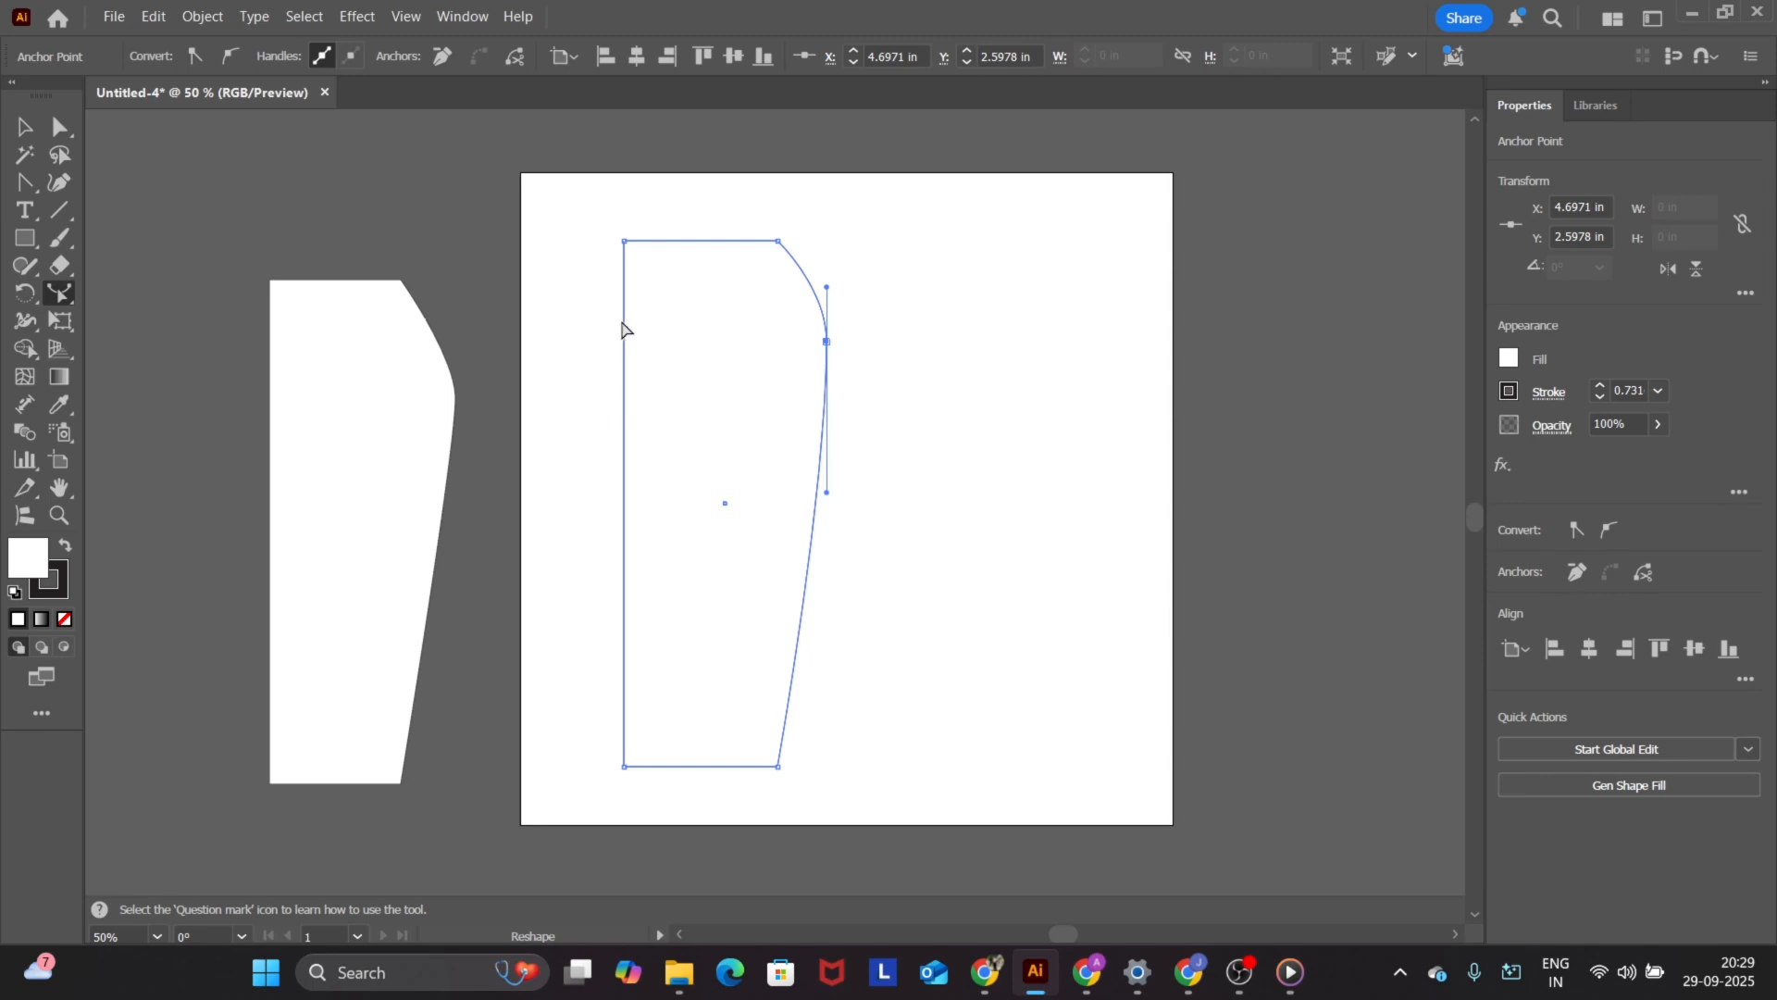
left_click_drag(621, 322, 575, 322)
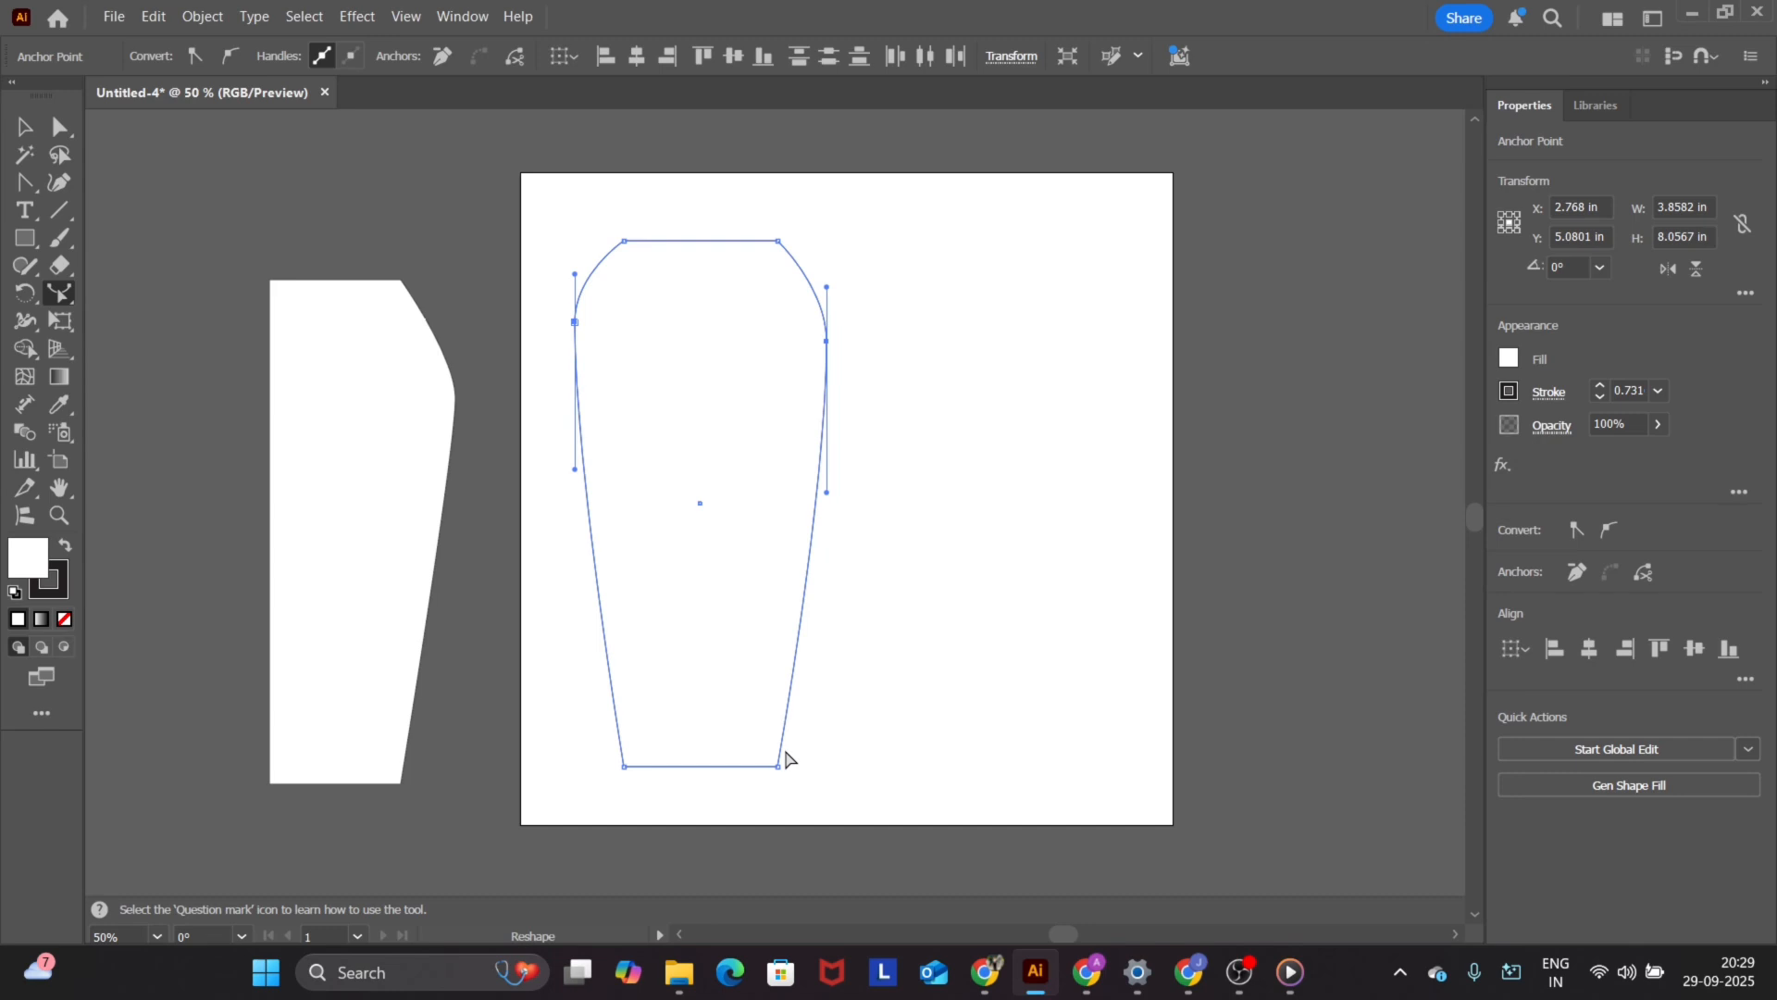
- Pinch both long sides of the shape inward near its lower end with the Reshape tool, to about 3.58 in overall width
left_click_drag(796, 661, 741, 640)
left_click_drag(603, 637, 662, 626)
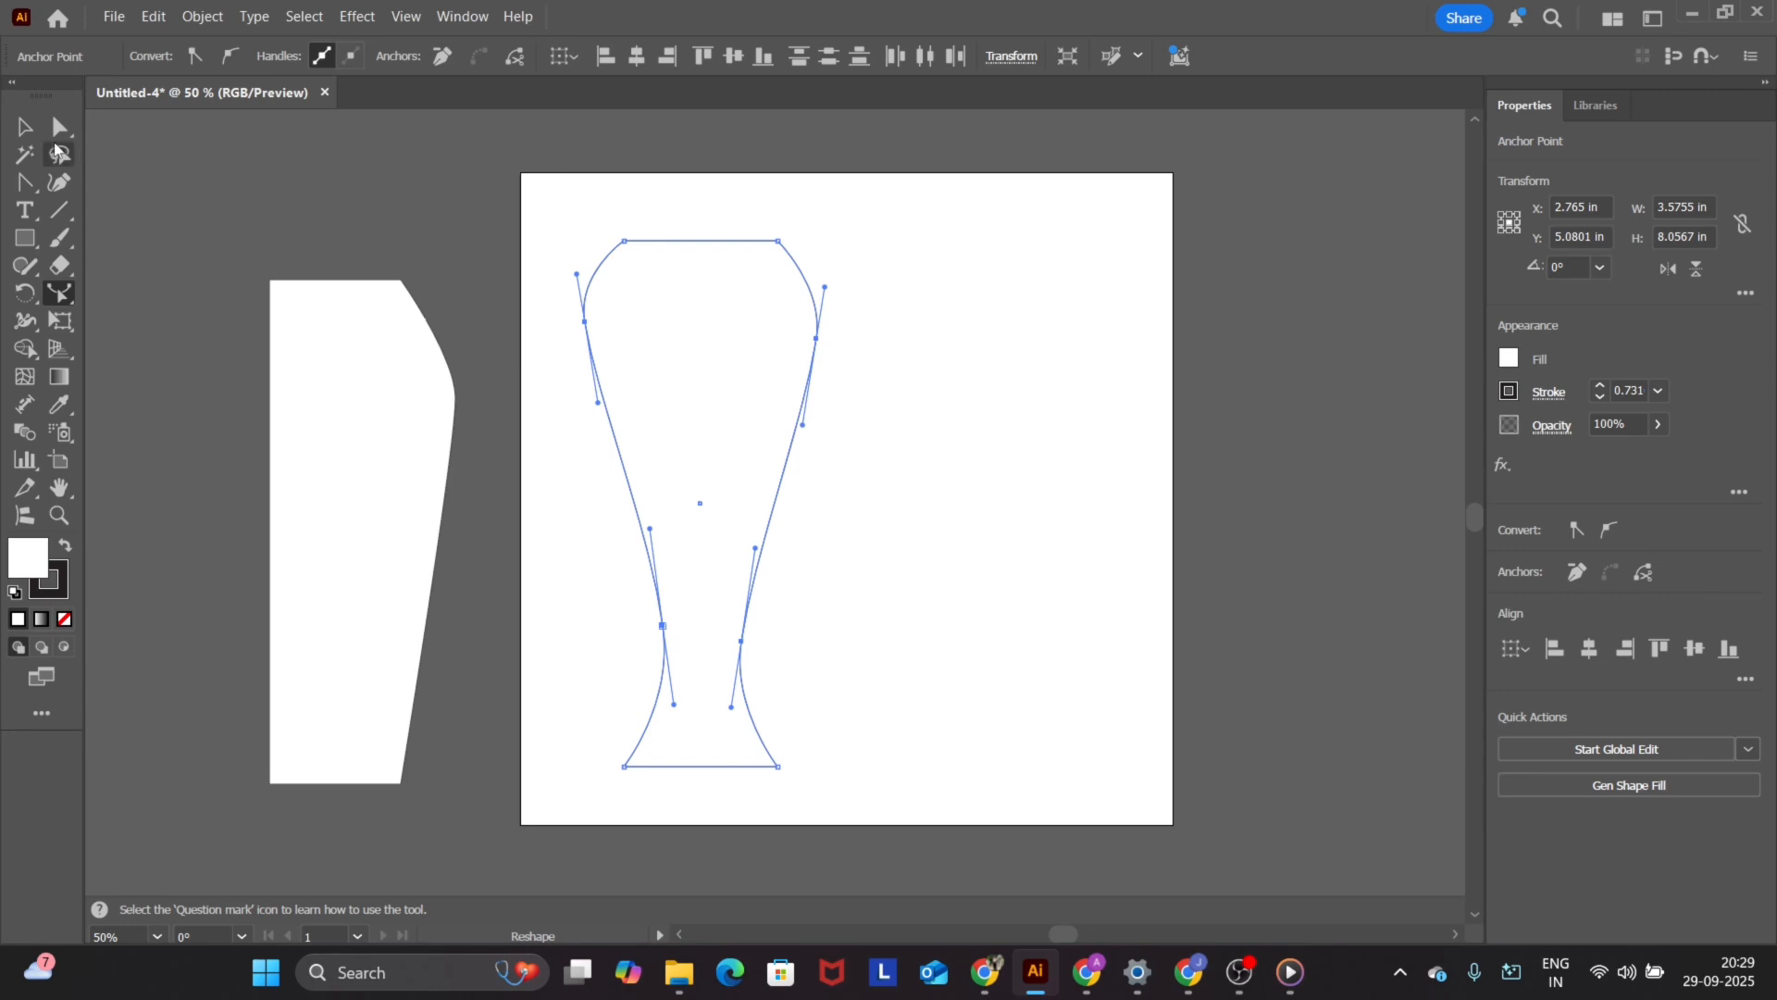
left_click(32, 135)
left_click(1088, 381)
- Reflect the reshaped vase outline across the horizontal axis
left_click(696, 470)
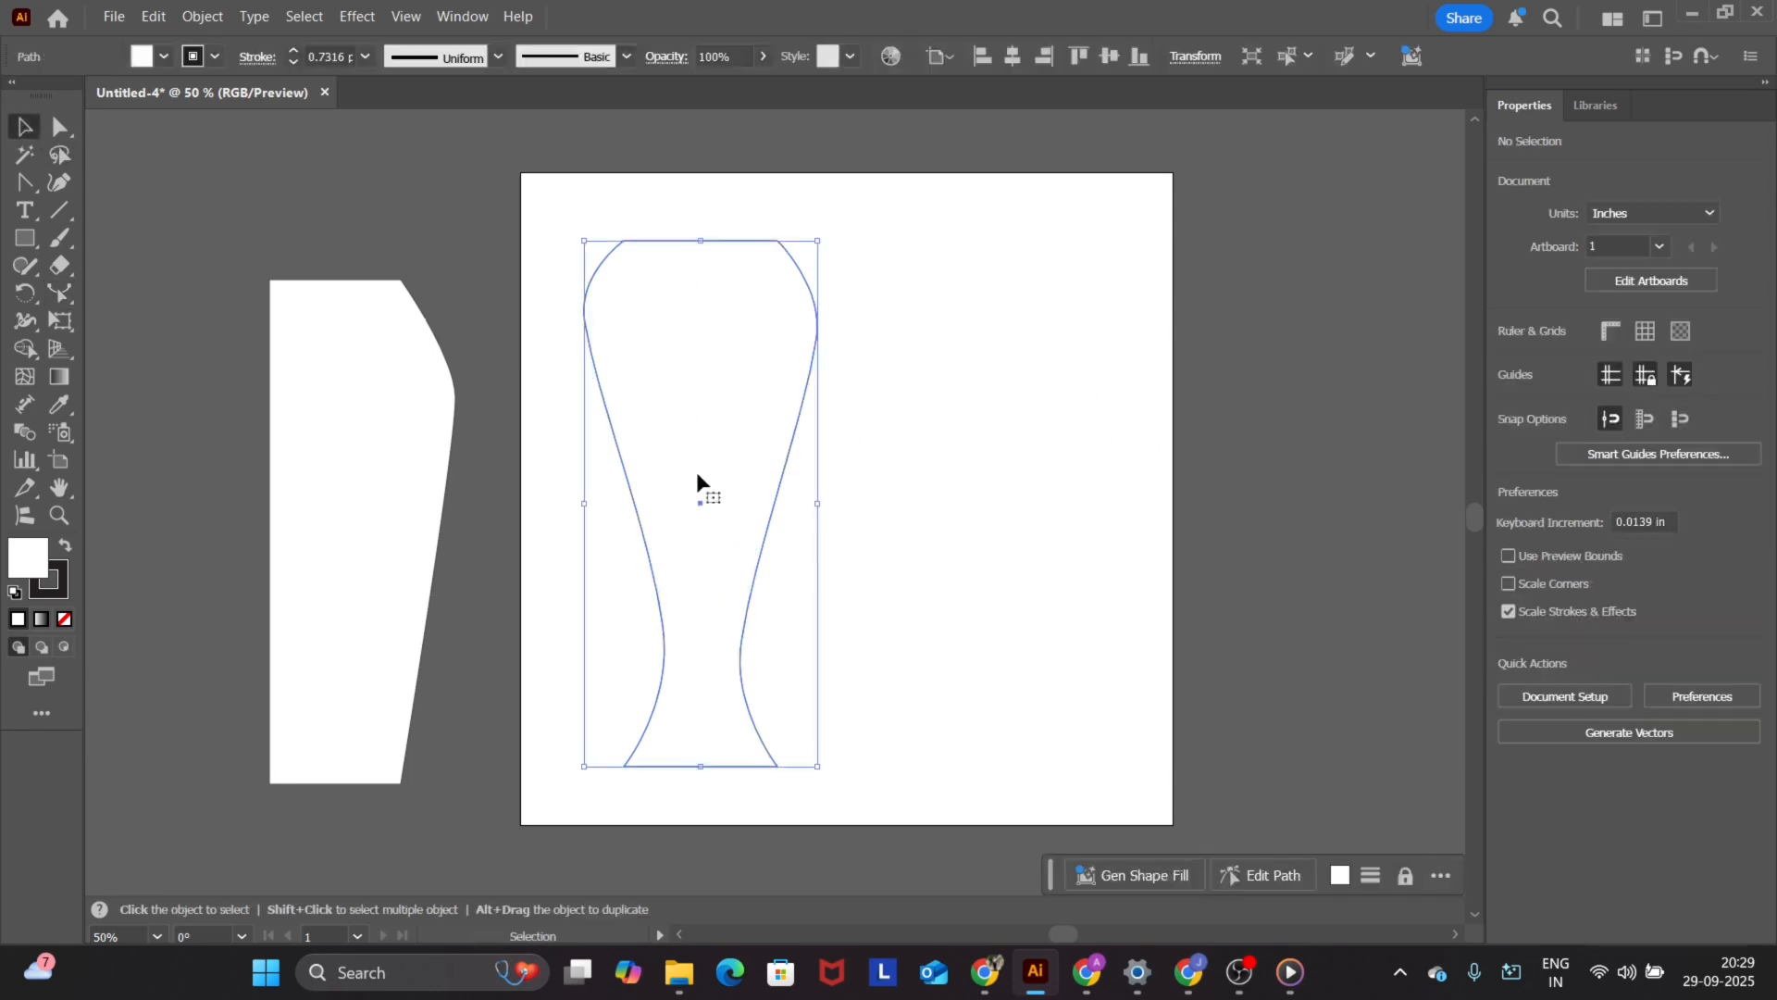
right_click(754, 381)
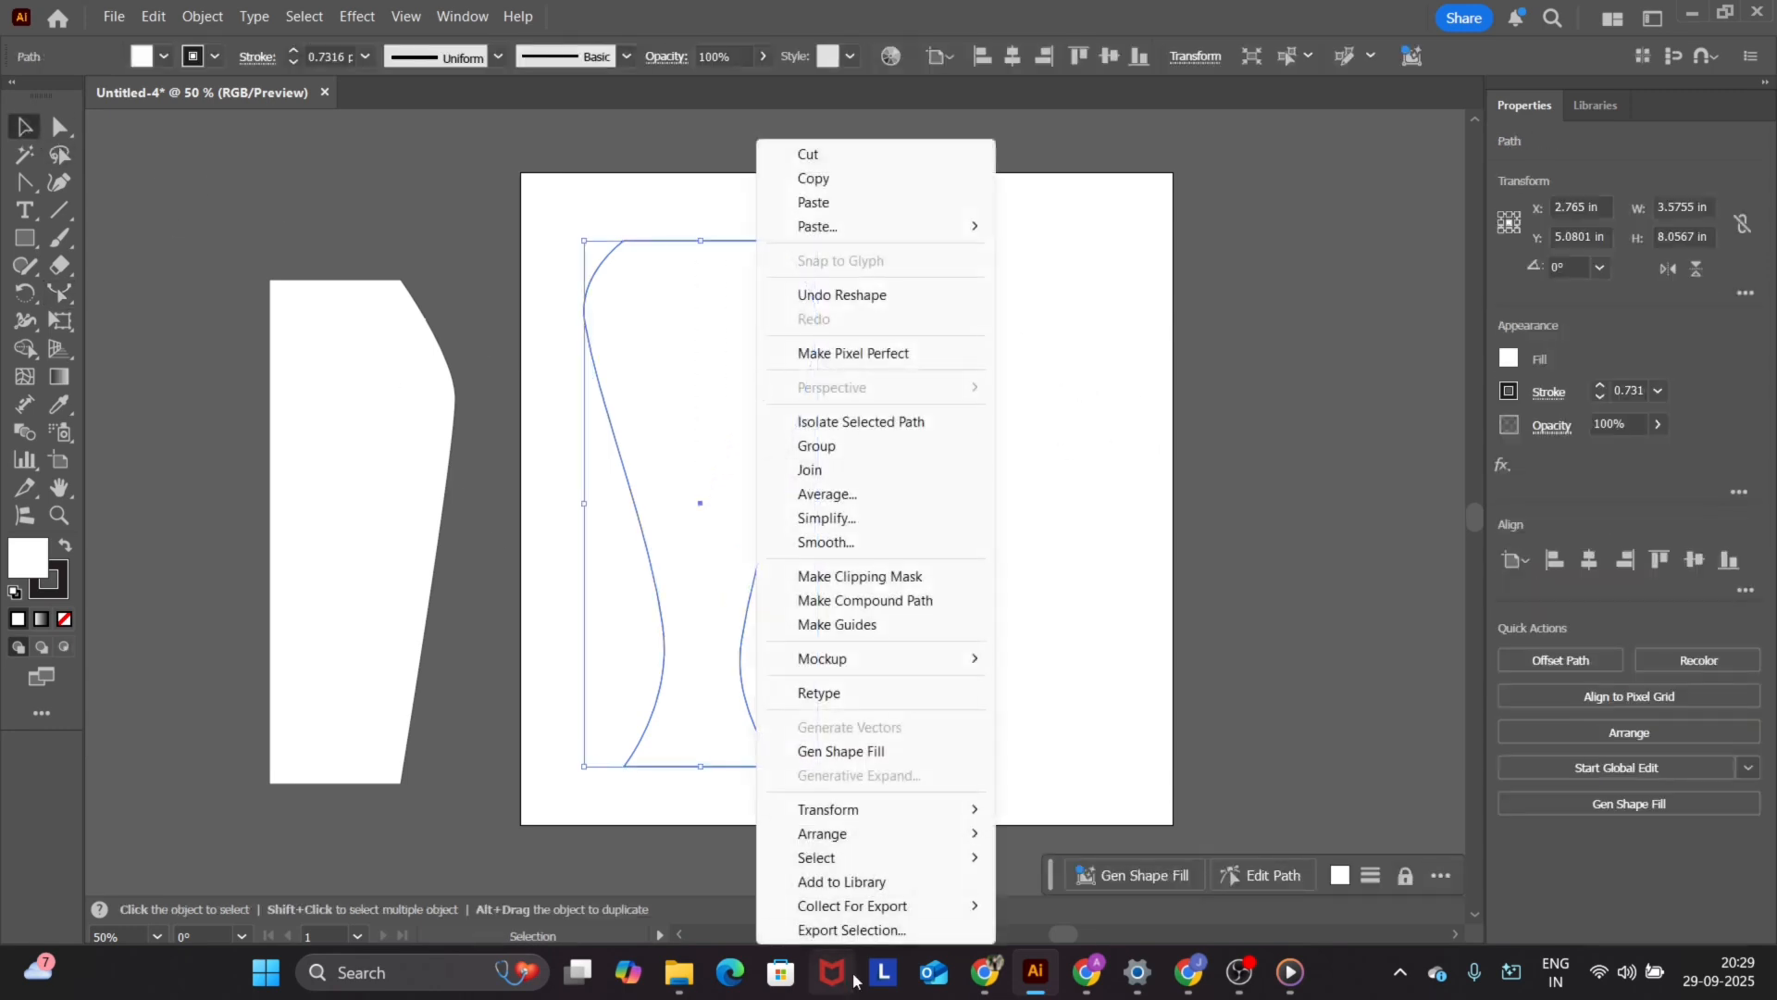
mouse_move(879, 809)
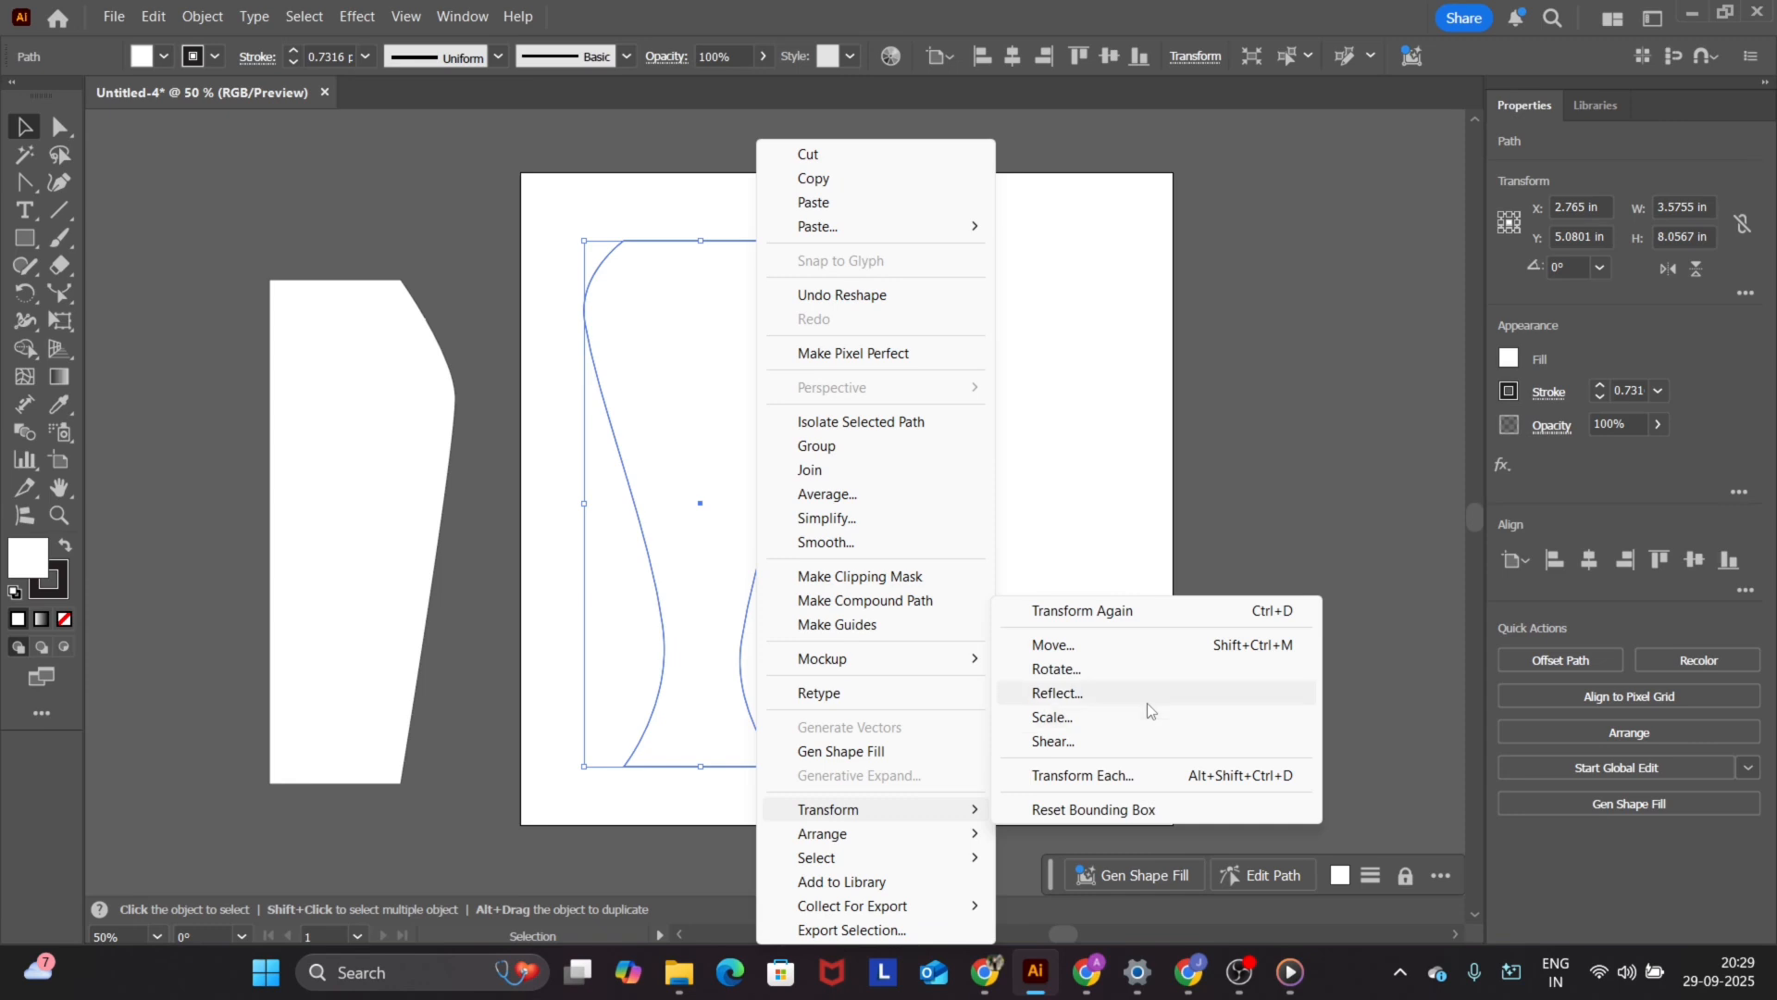
left_click(1146, 703)
left_click(737, 361)
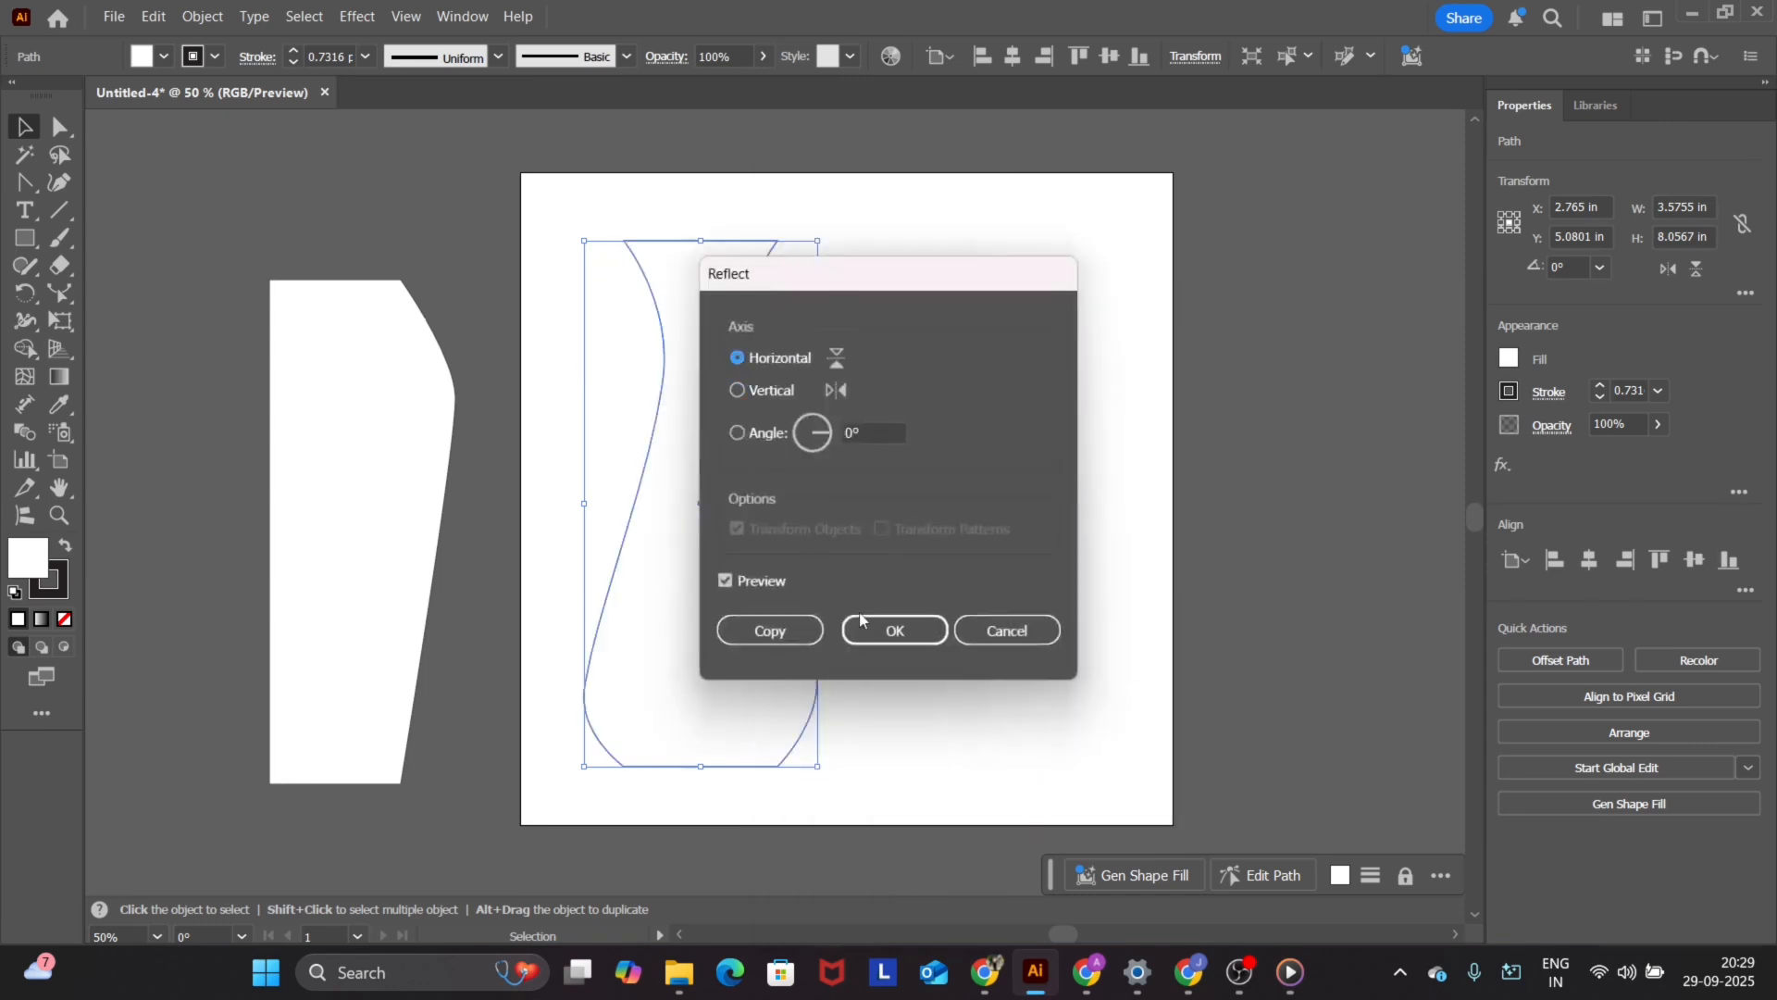
left_click(868, 624)
left_click(981, 522)
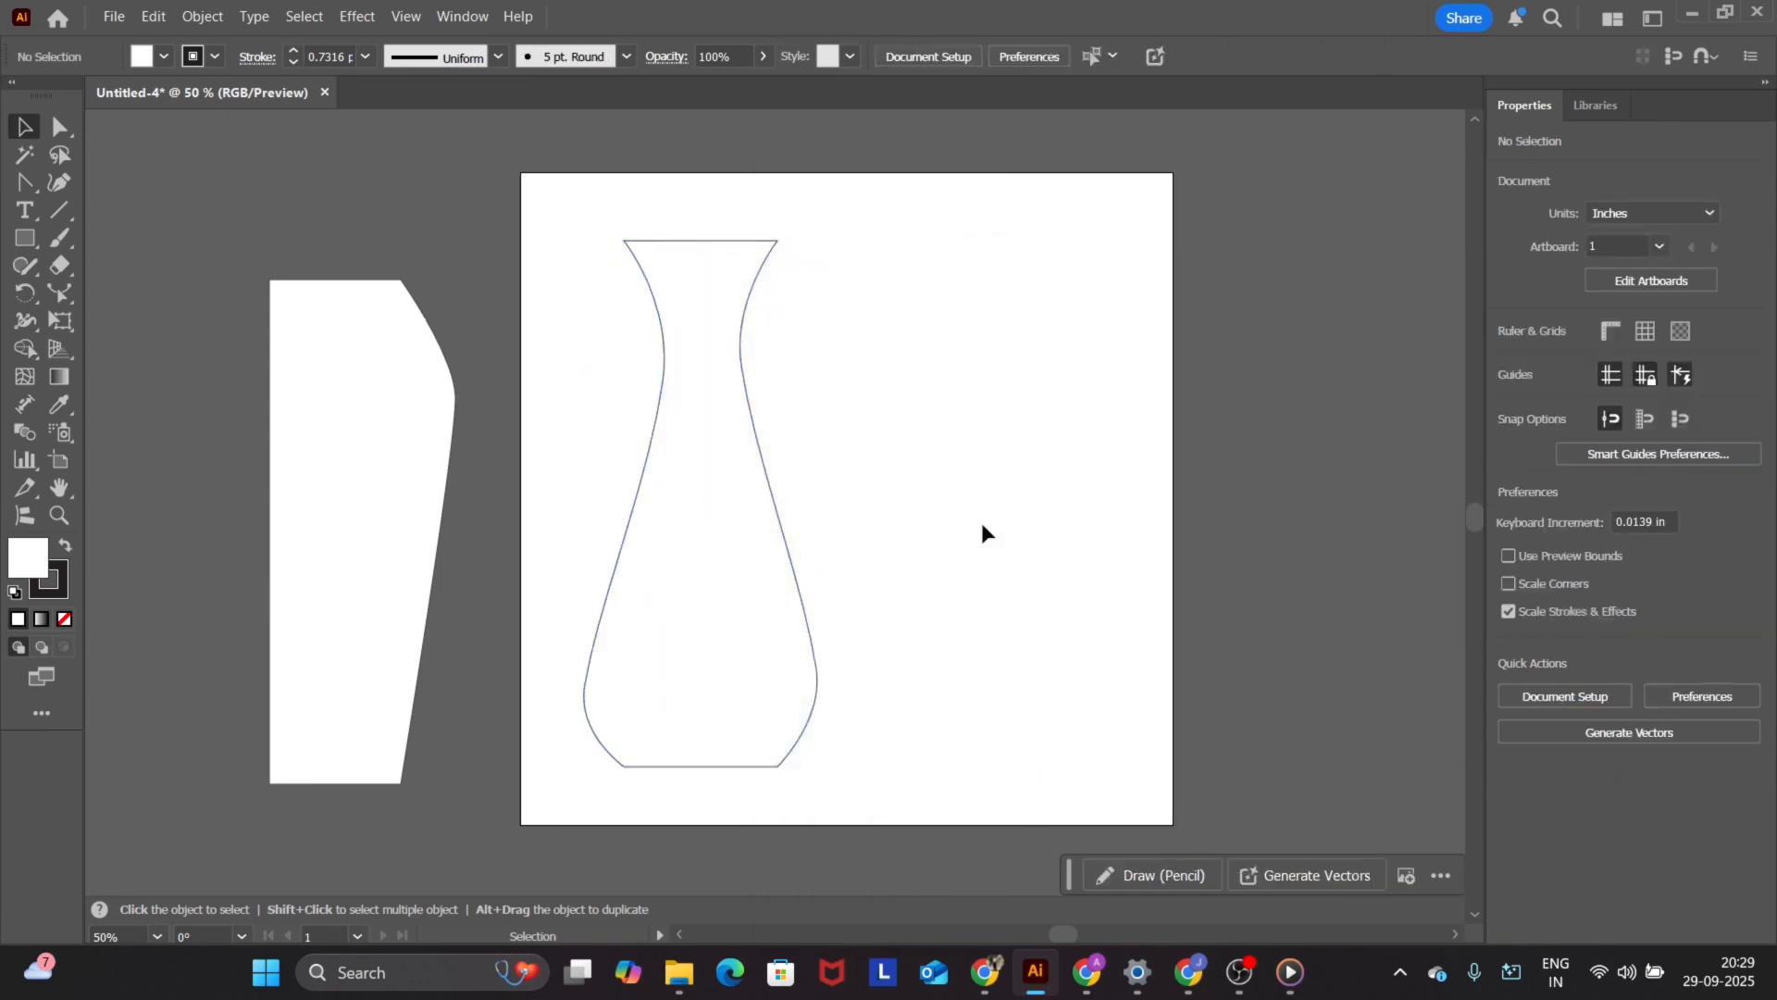
- Delete both the vase outline and the curved shape beside the artboard
left_click_drag(980, 526, 787, 708)
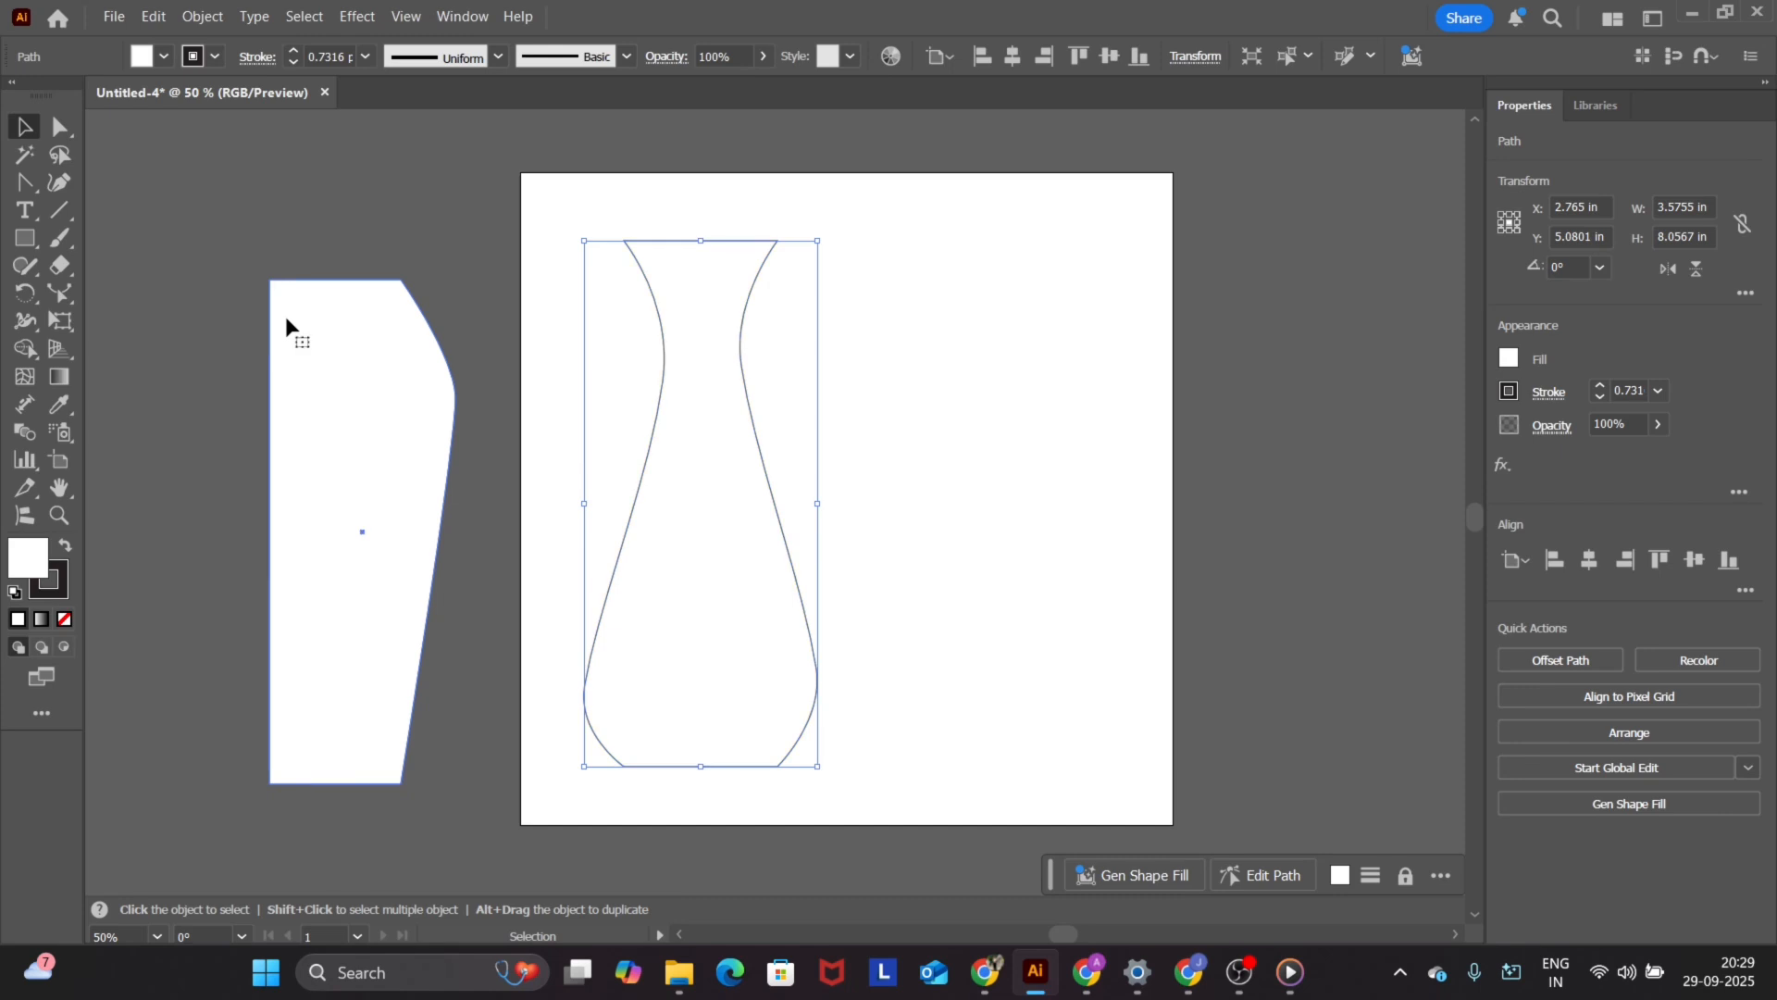
left_click_drag(163, 213, 930, 553)
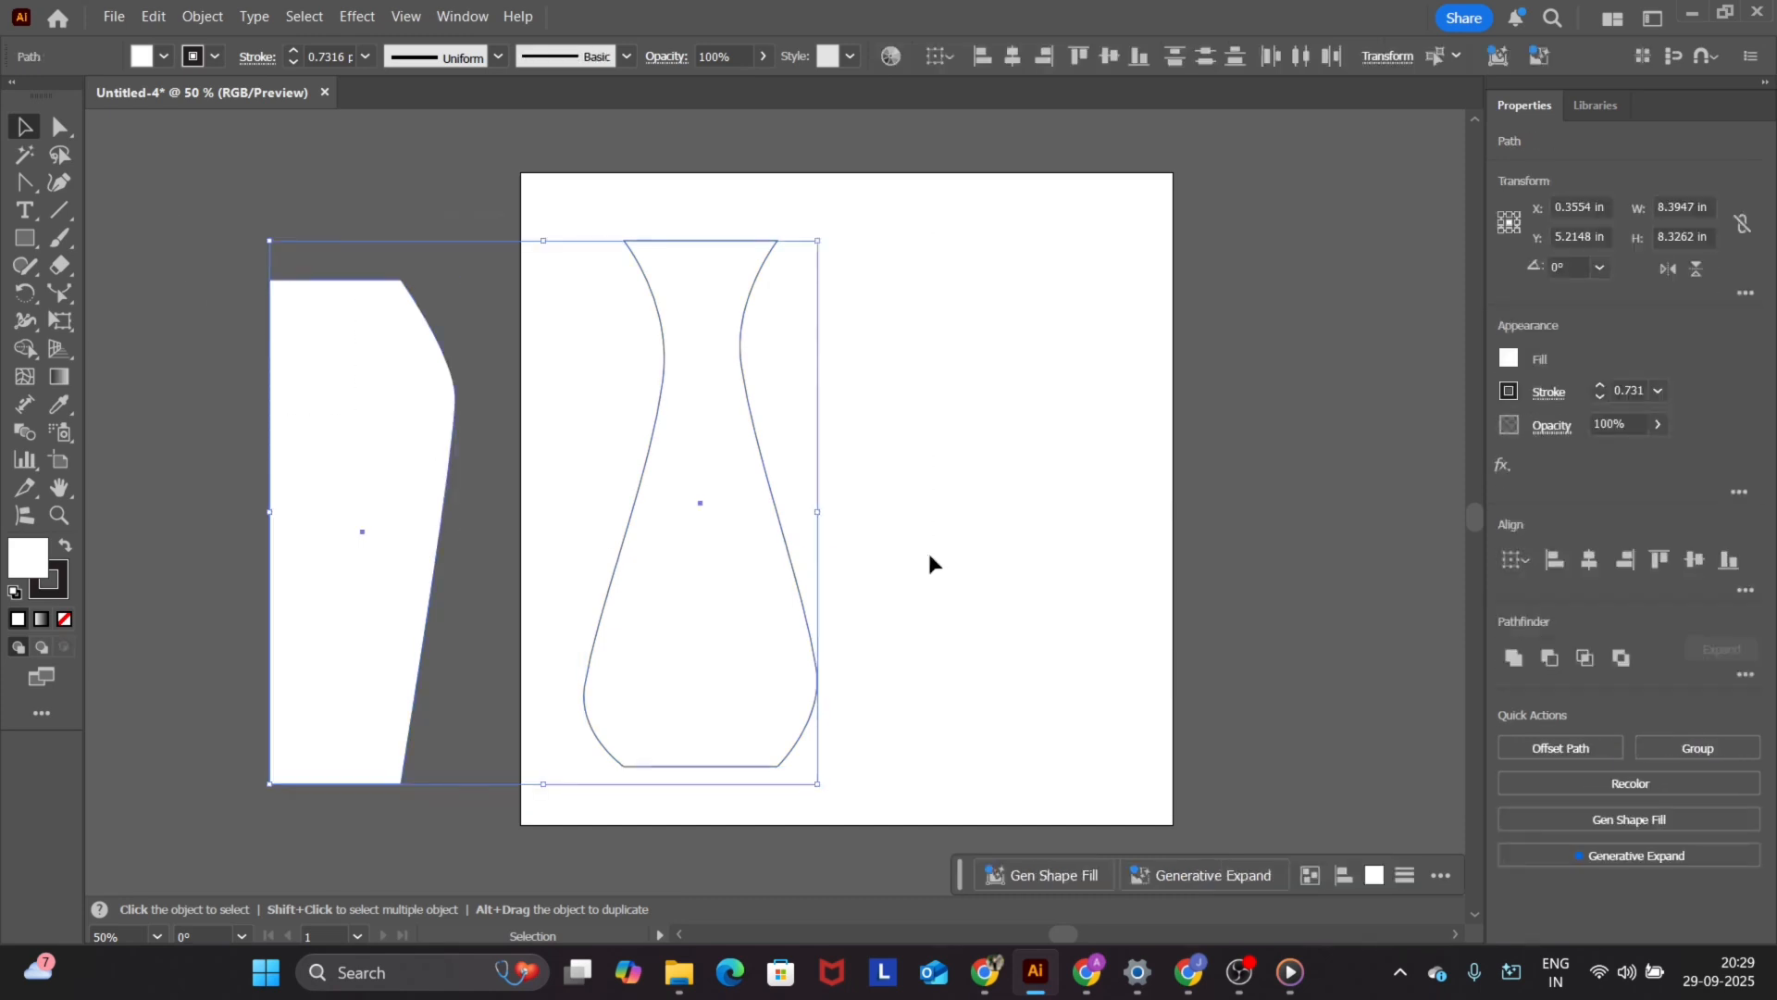
key("Delete")
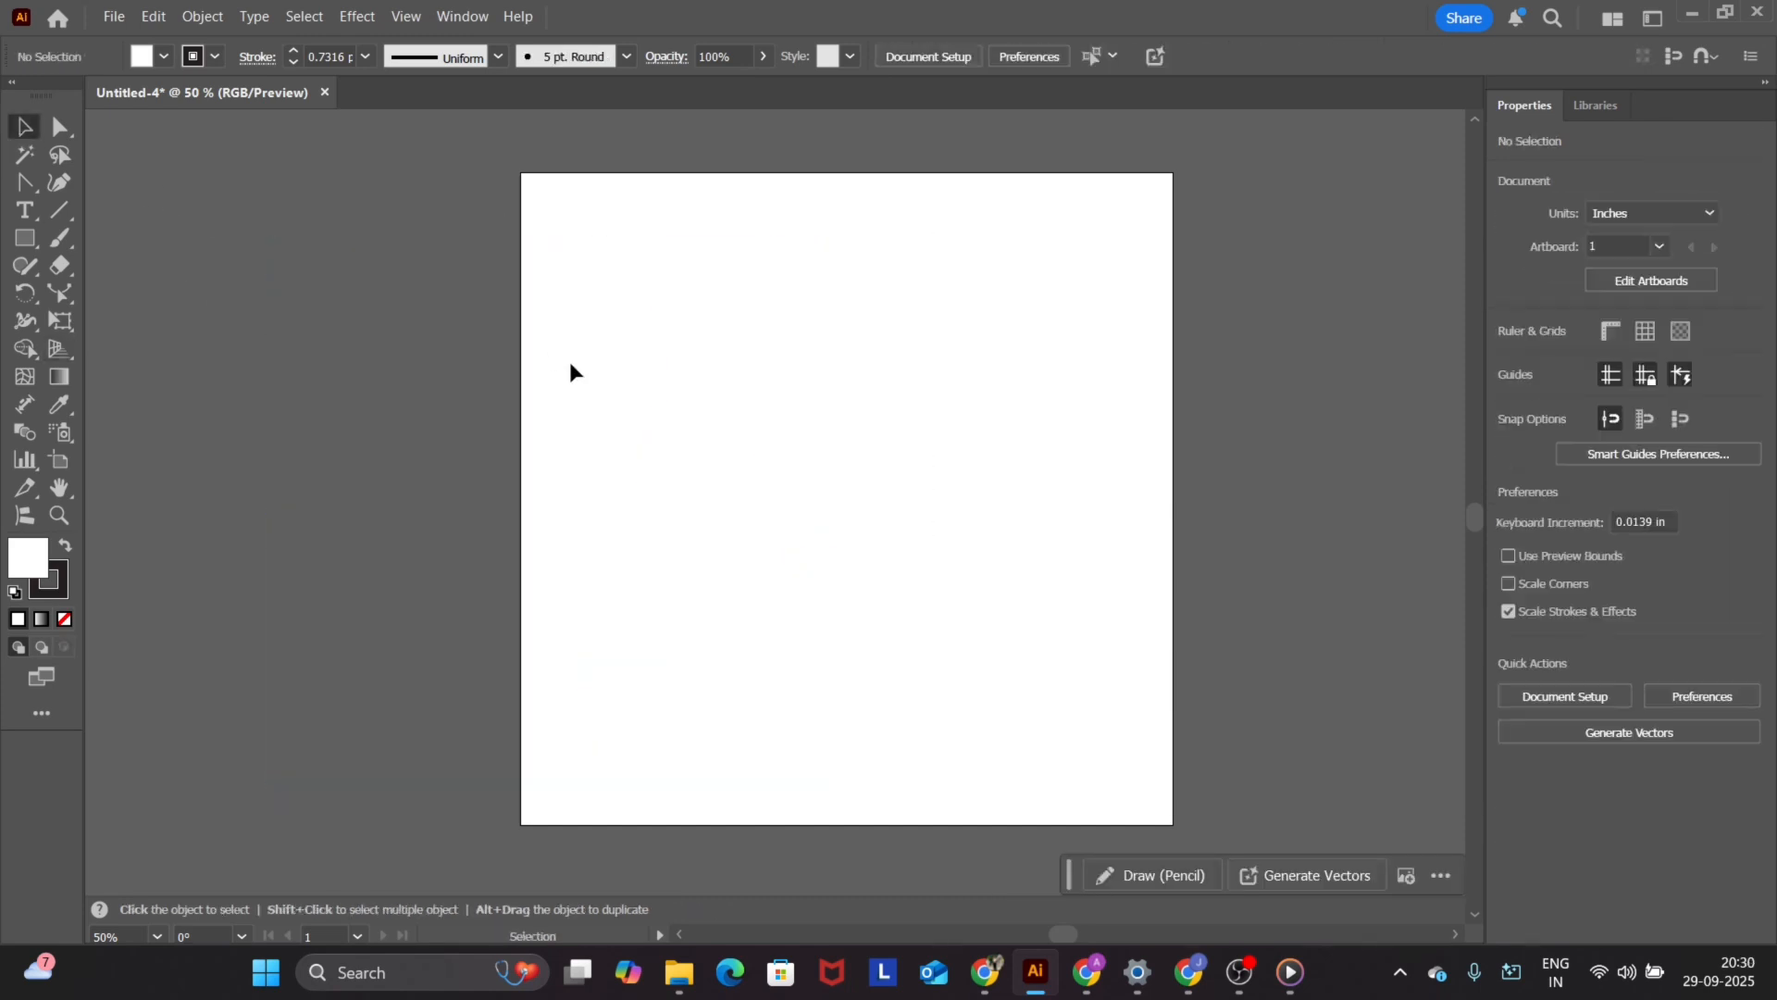
- Draw a rectangle about 3.89 by 4.16 in near the middle of the artboard
left_click(72, 361)
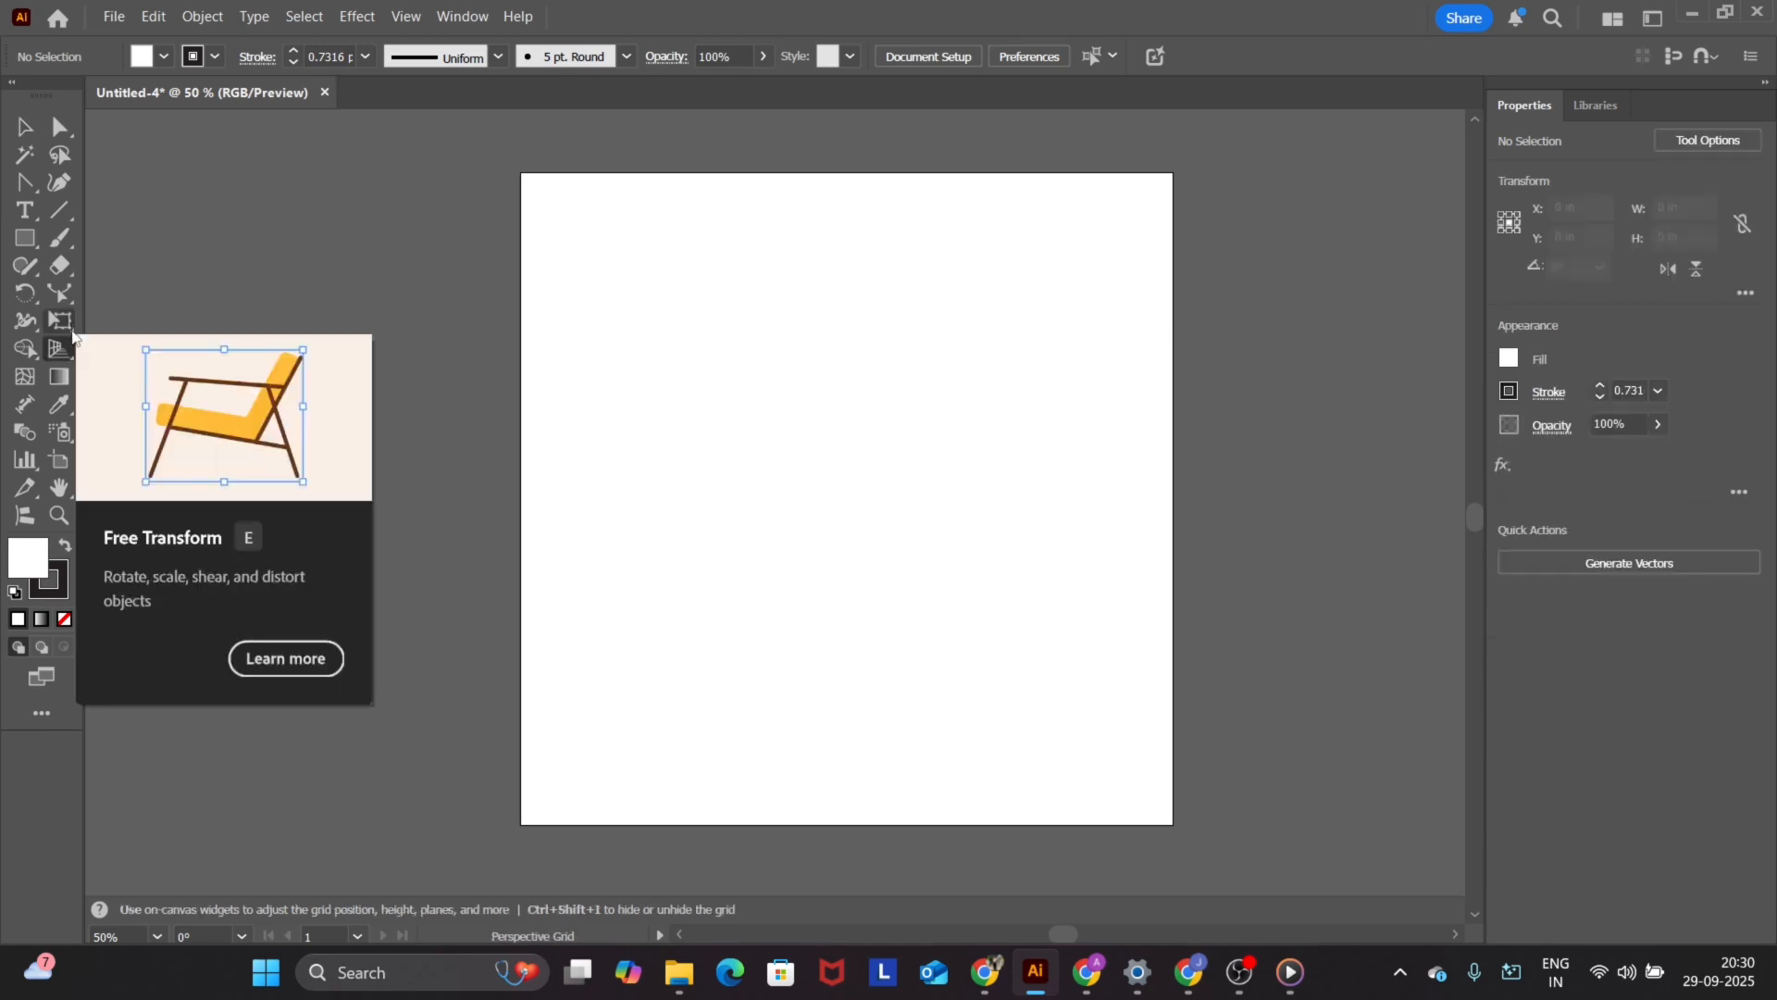
left_click(72, 328)
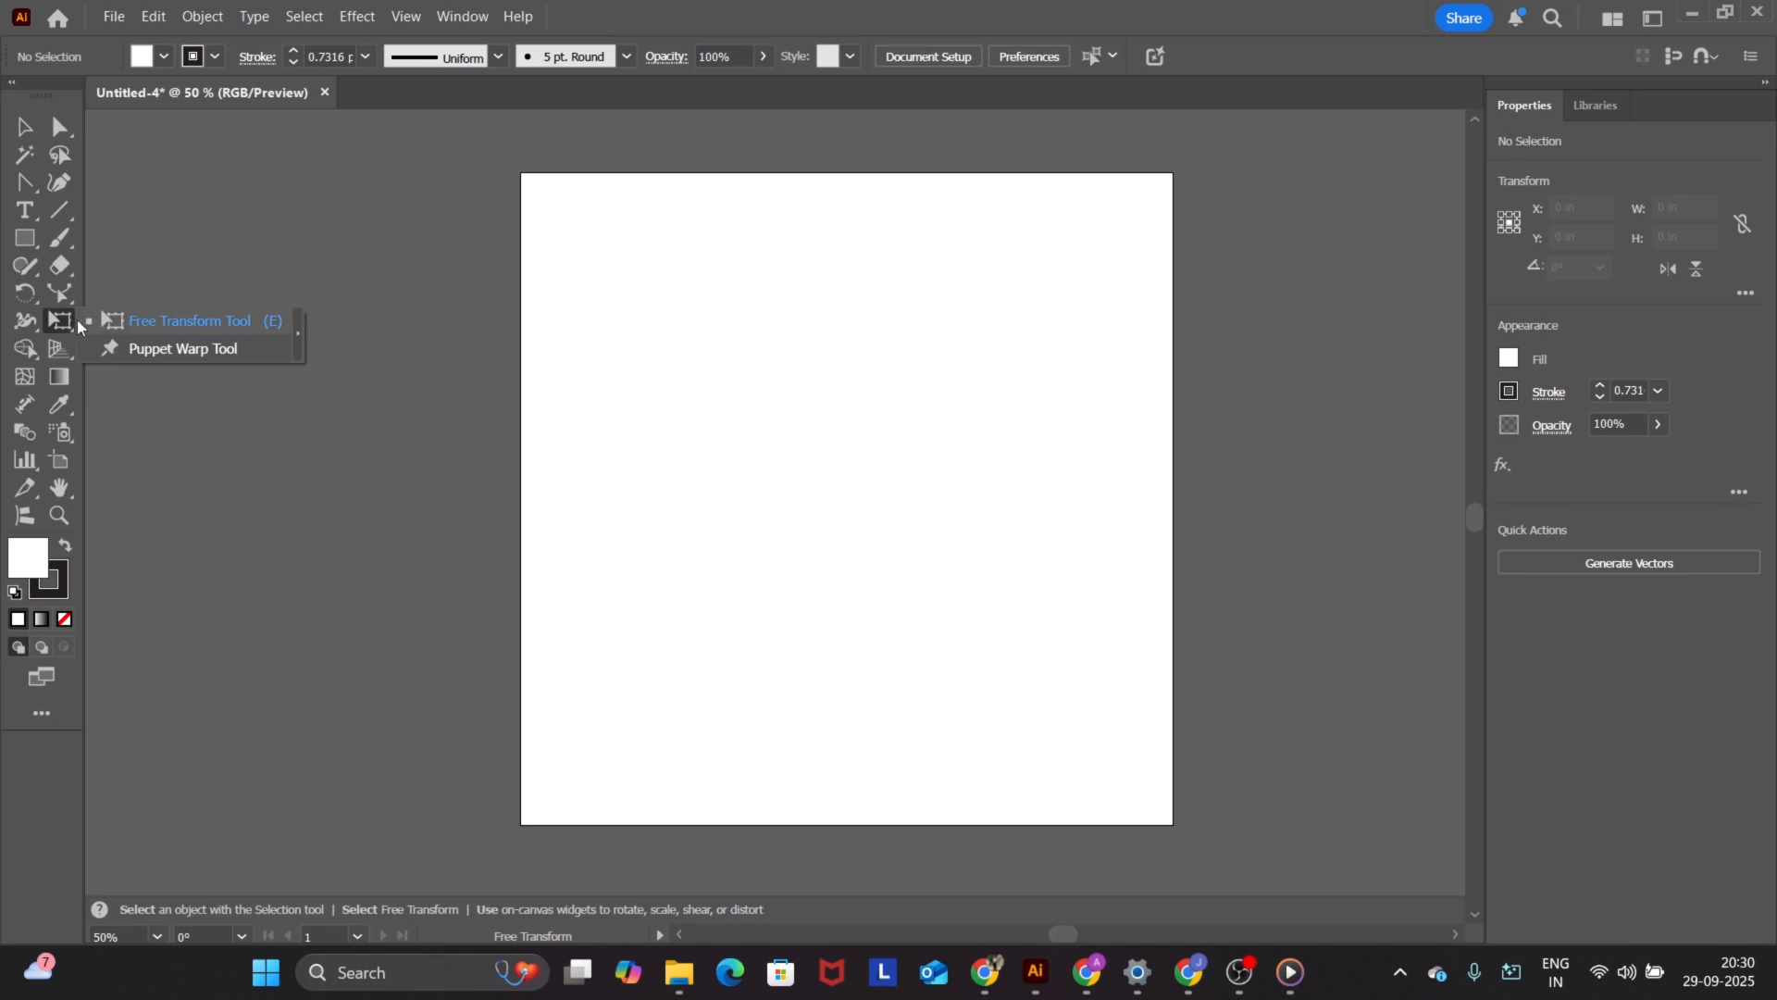
left_click(86, 320)
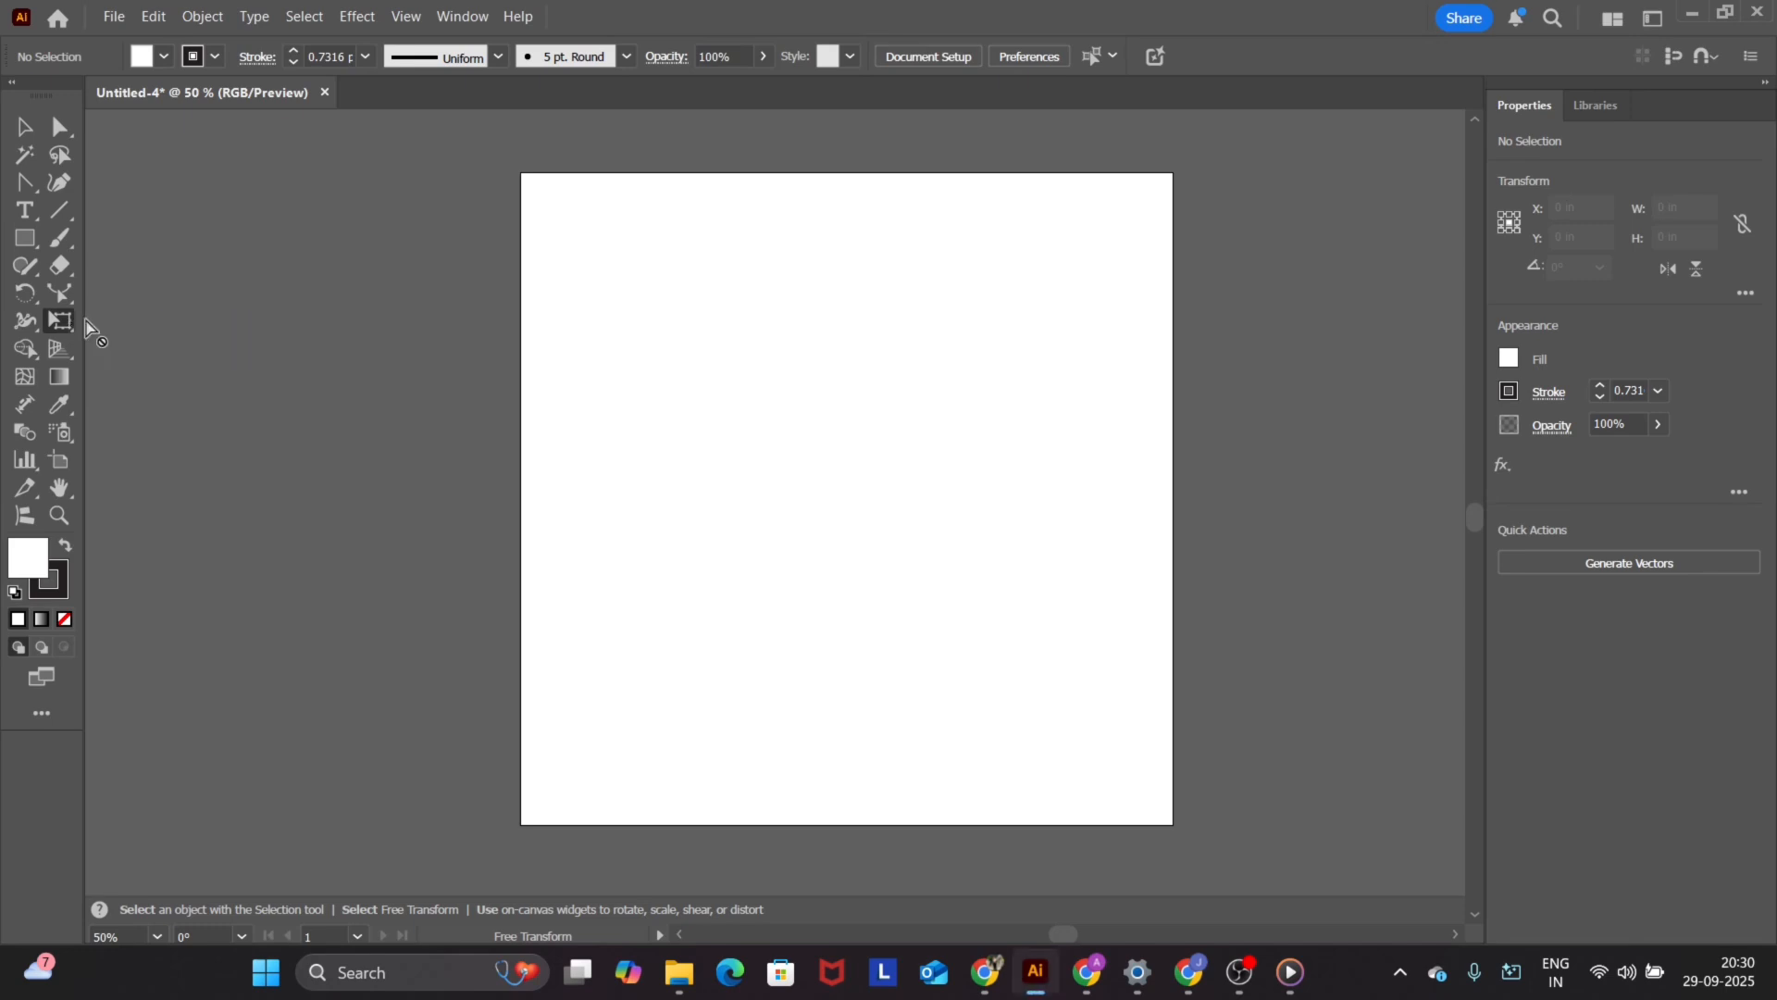
left_click(25, 238)
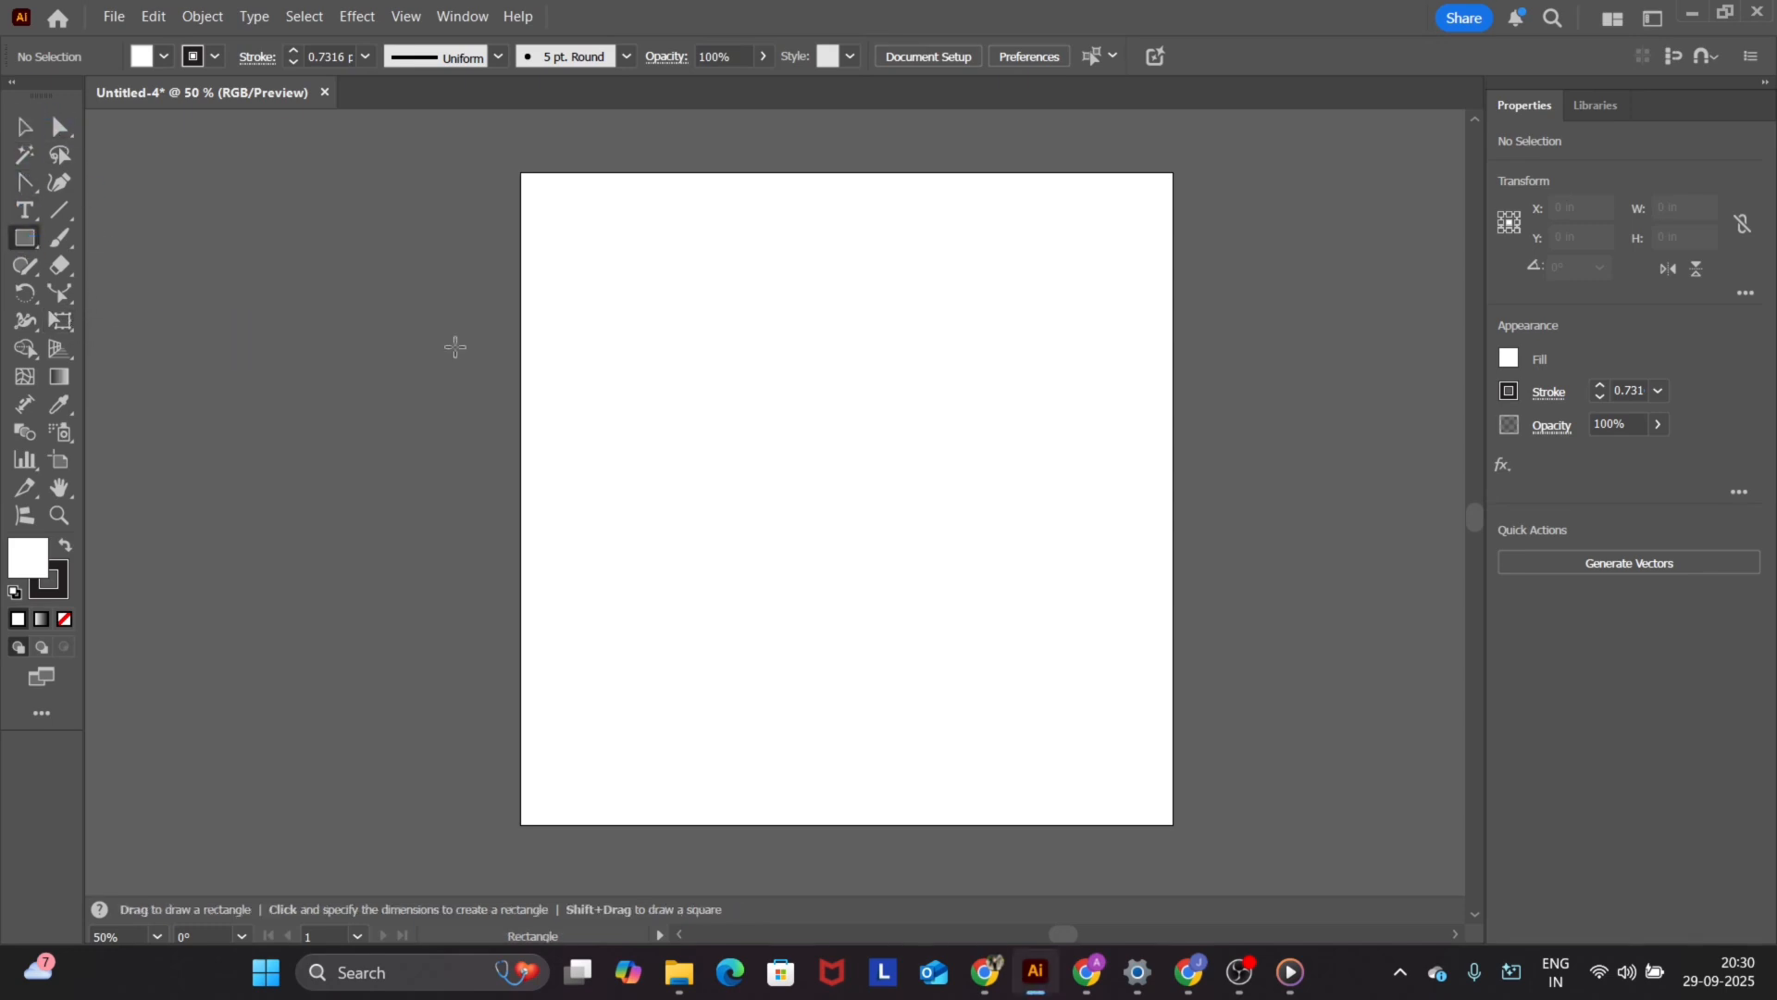
left_click_drag(646, 319, 897, 589)
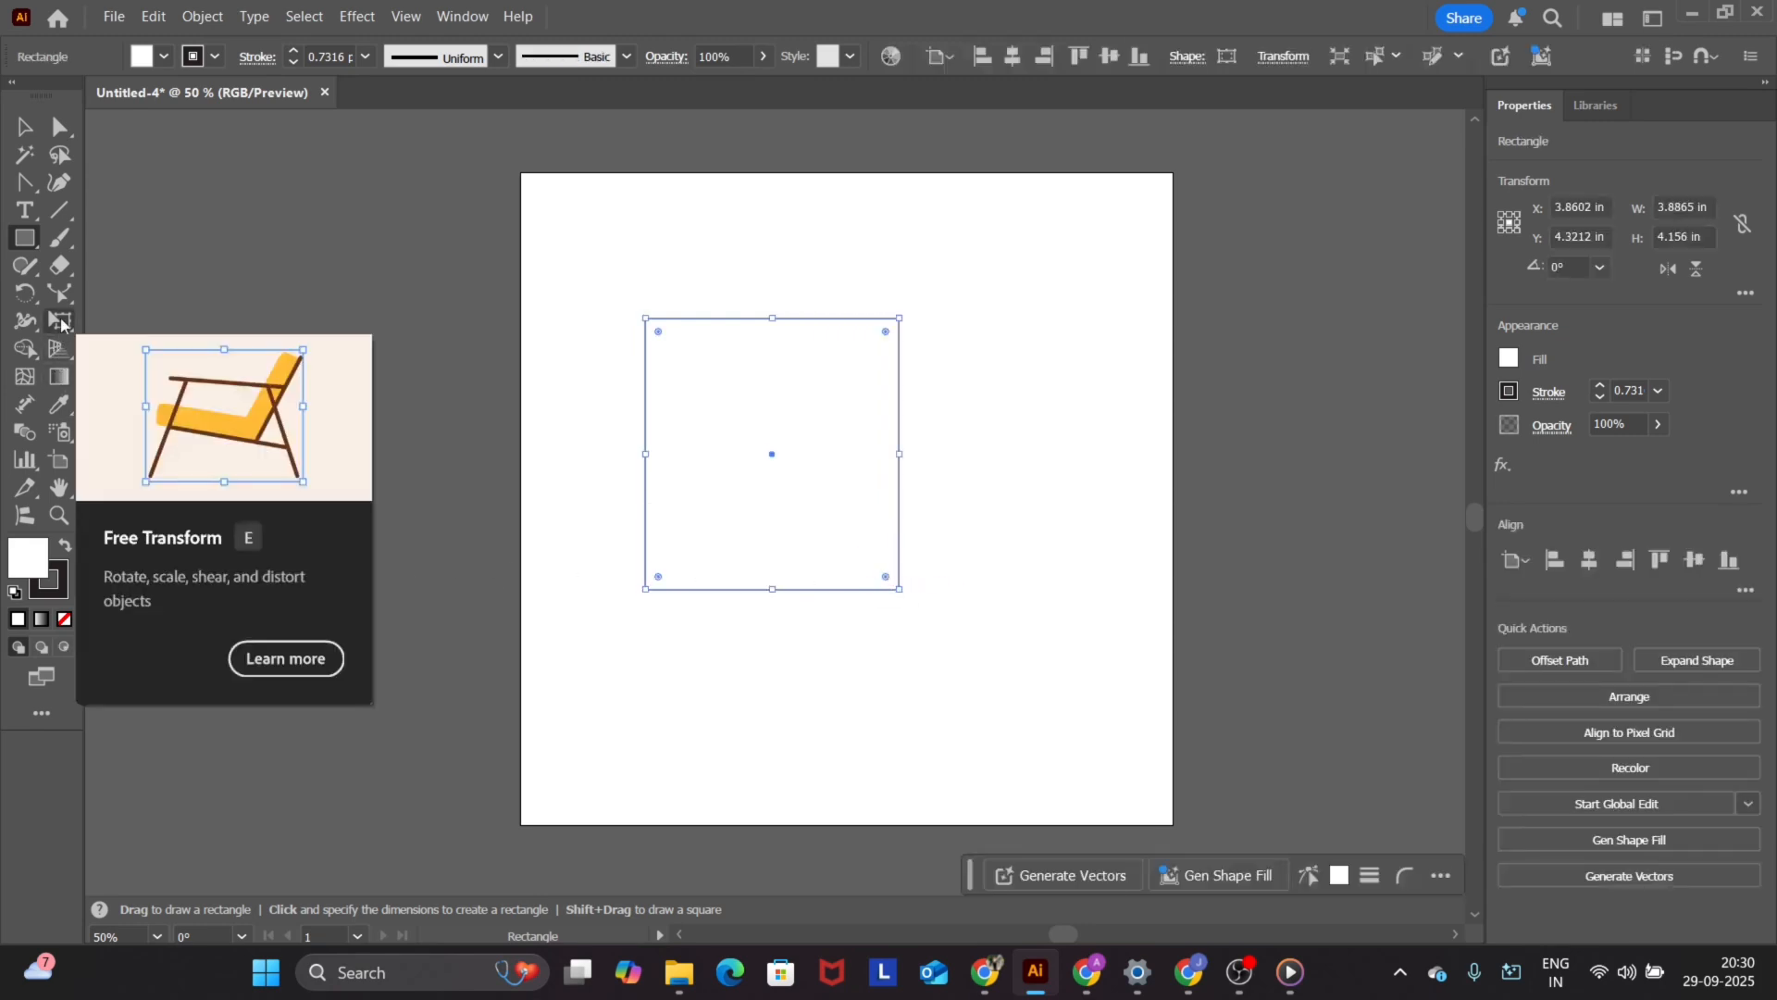
- Scale the rectangle proportionally with Free Transform and its Constrain option on, down to about 2.57 by 2.75 in
left_click(61, 323)
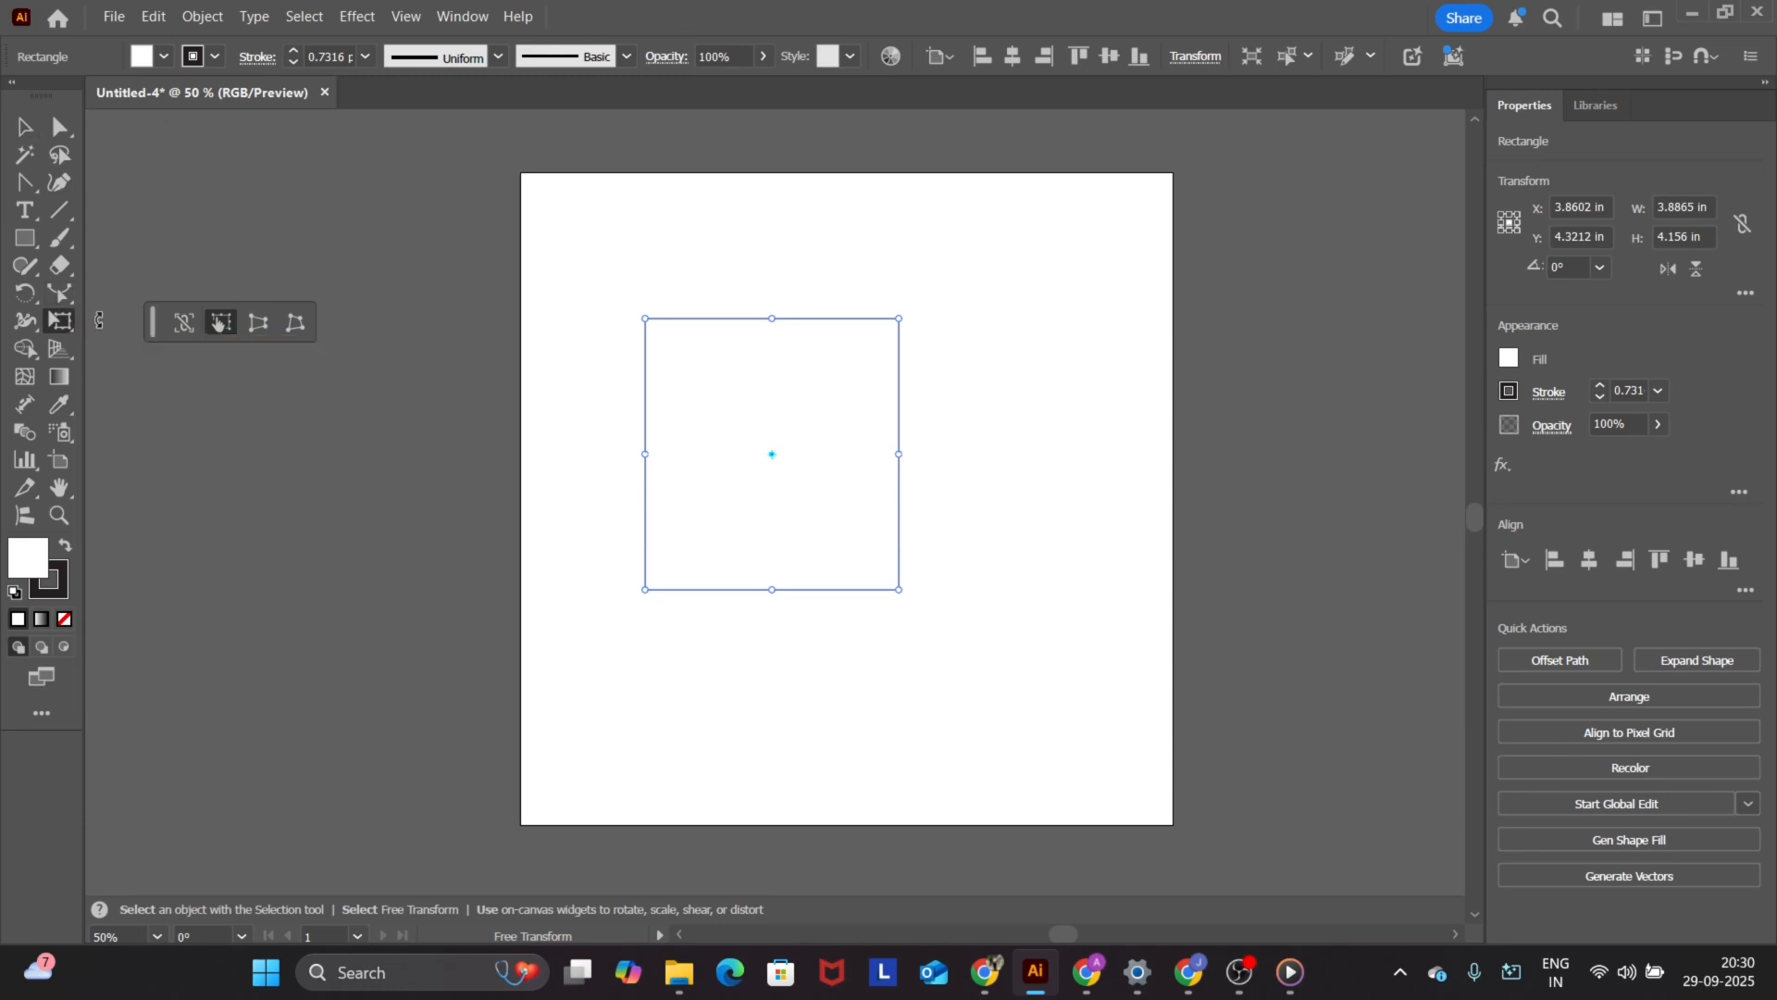
left_click_drag(159, 333, 296, 376)
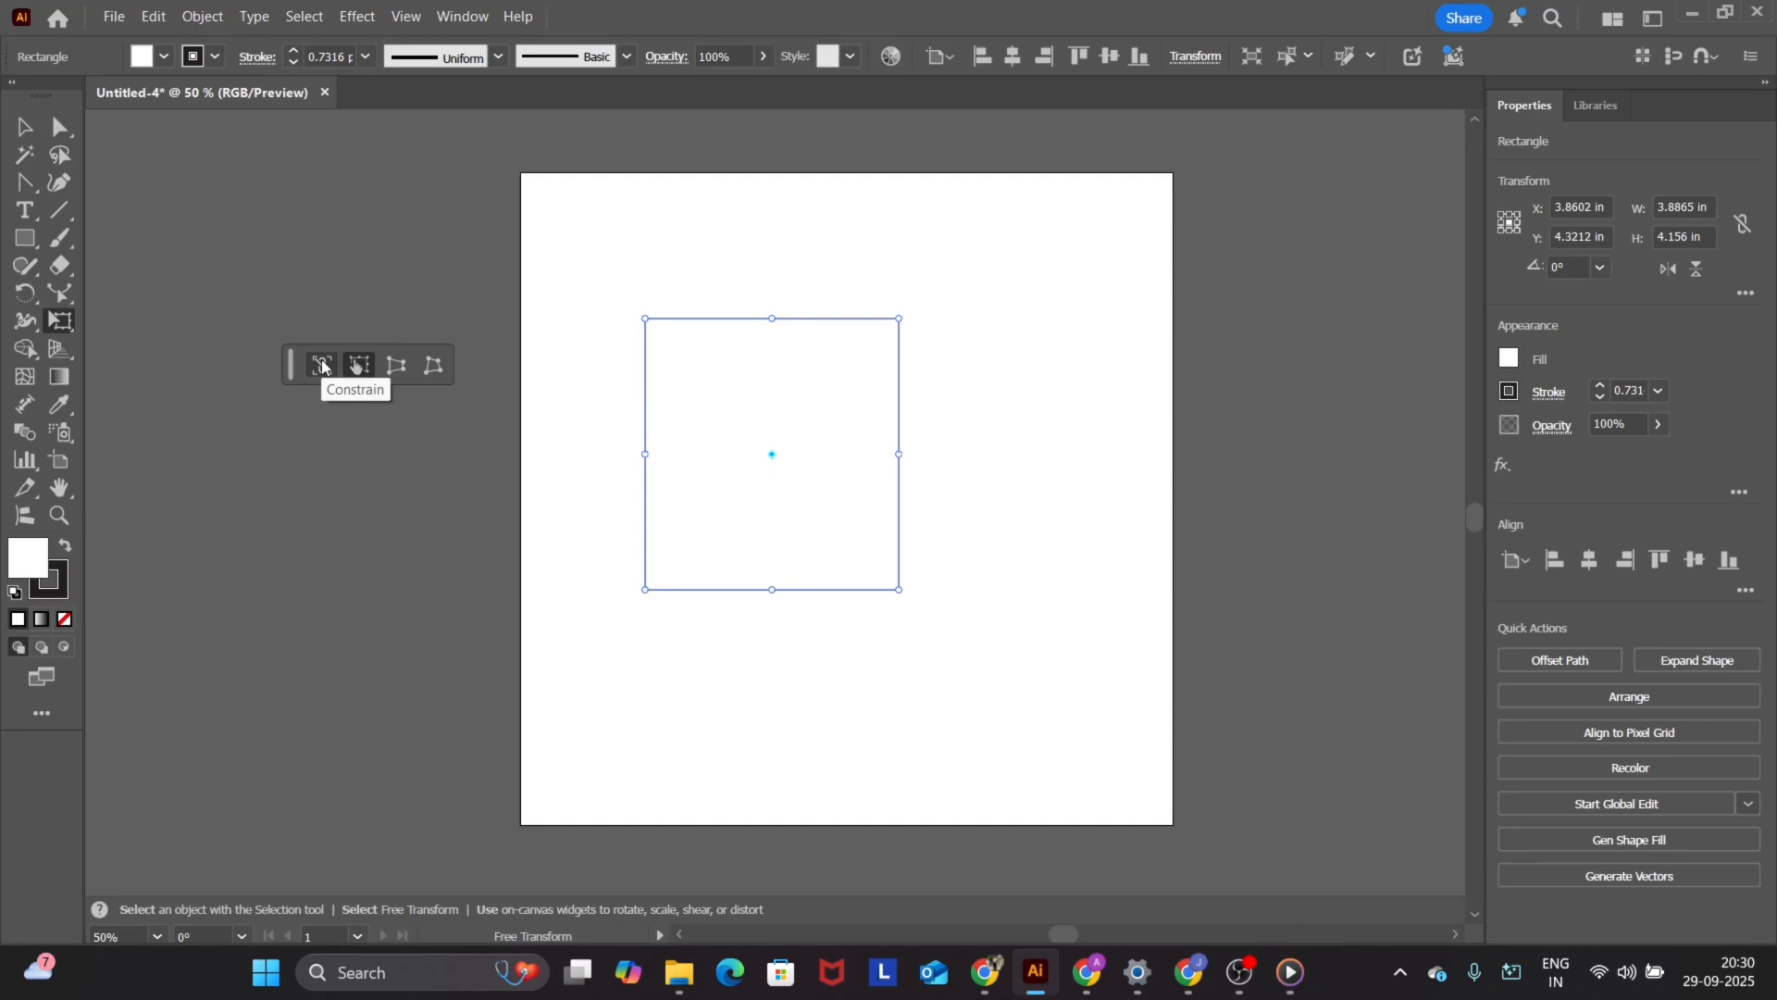
left_click(322, 366)
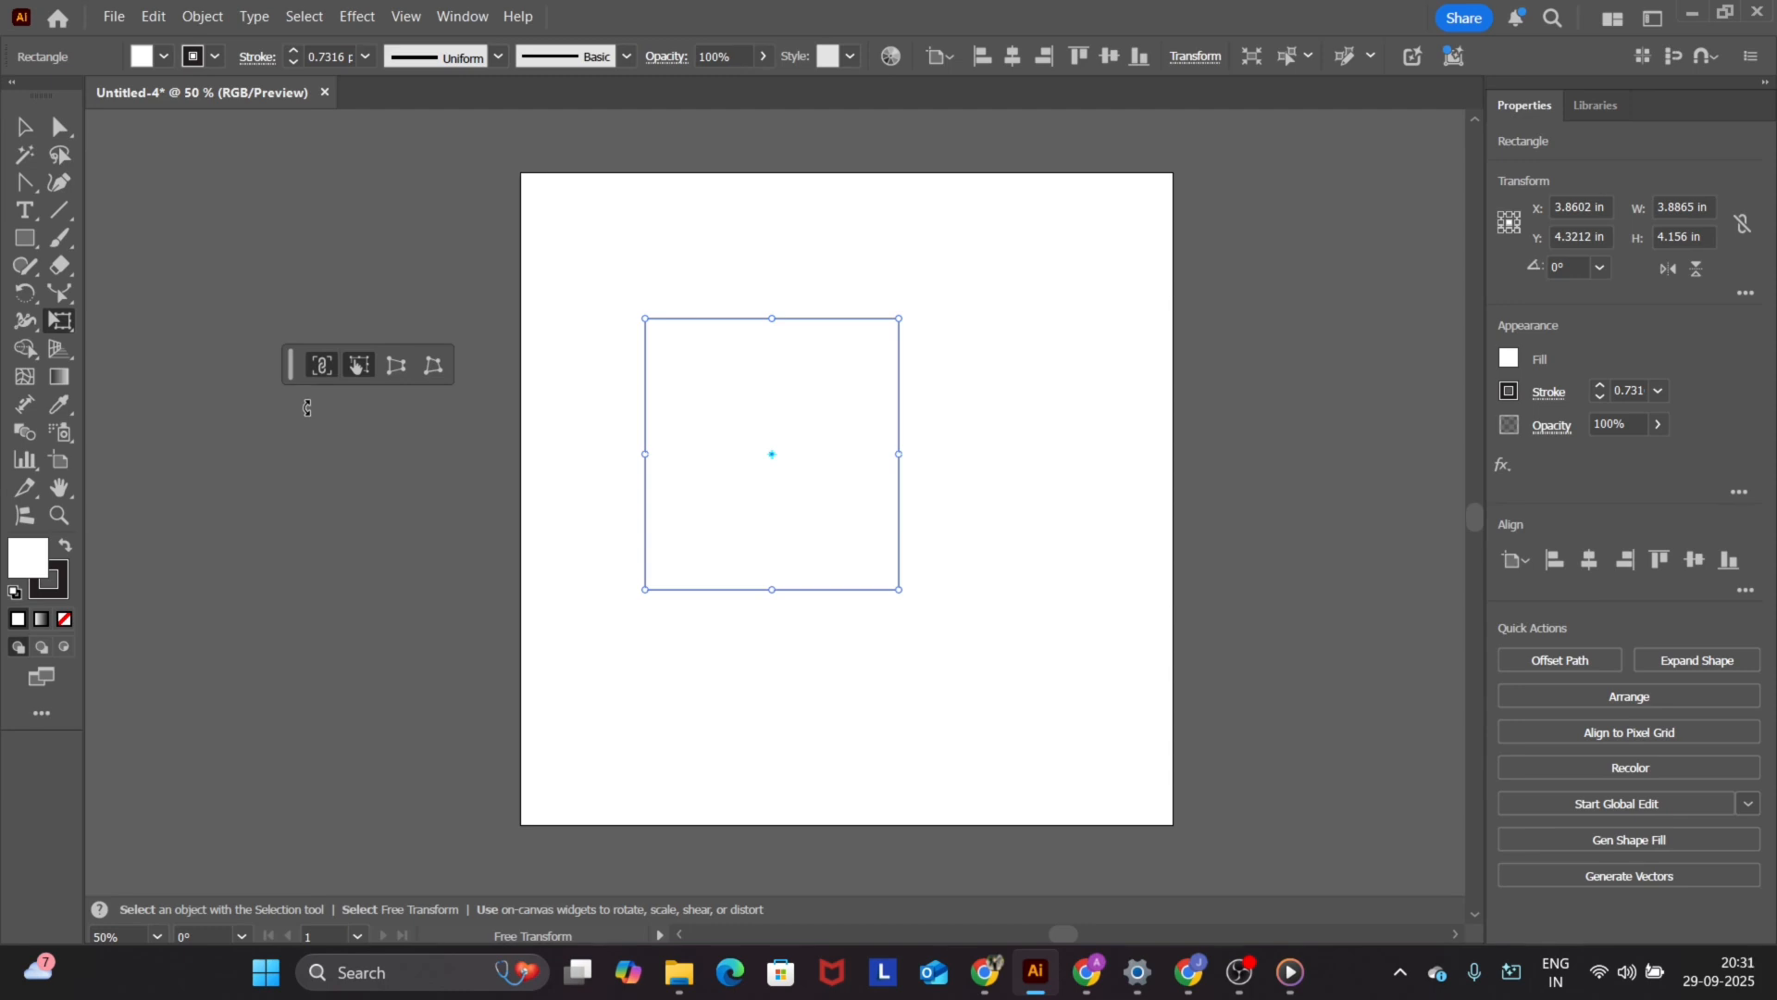
left_click_drag(896, 324, 964, 369)
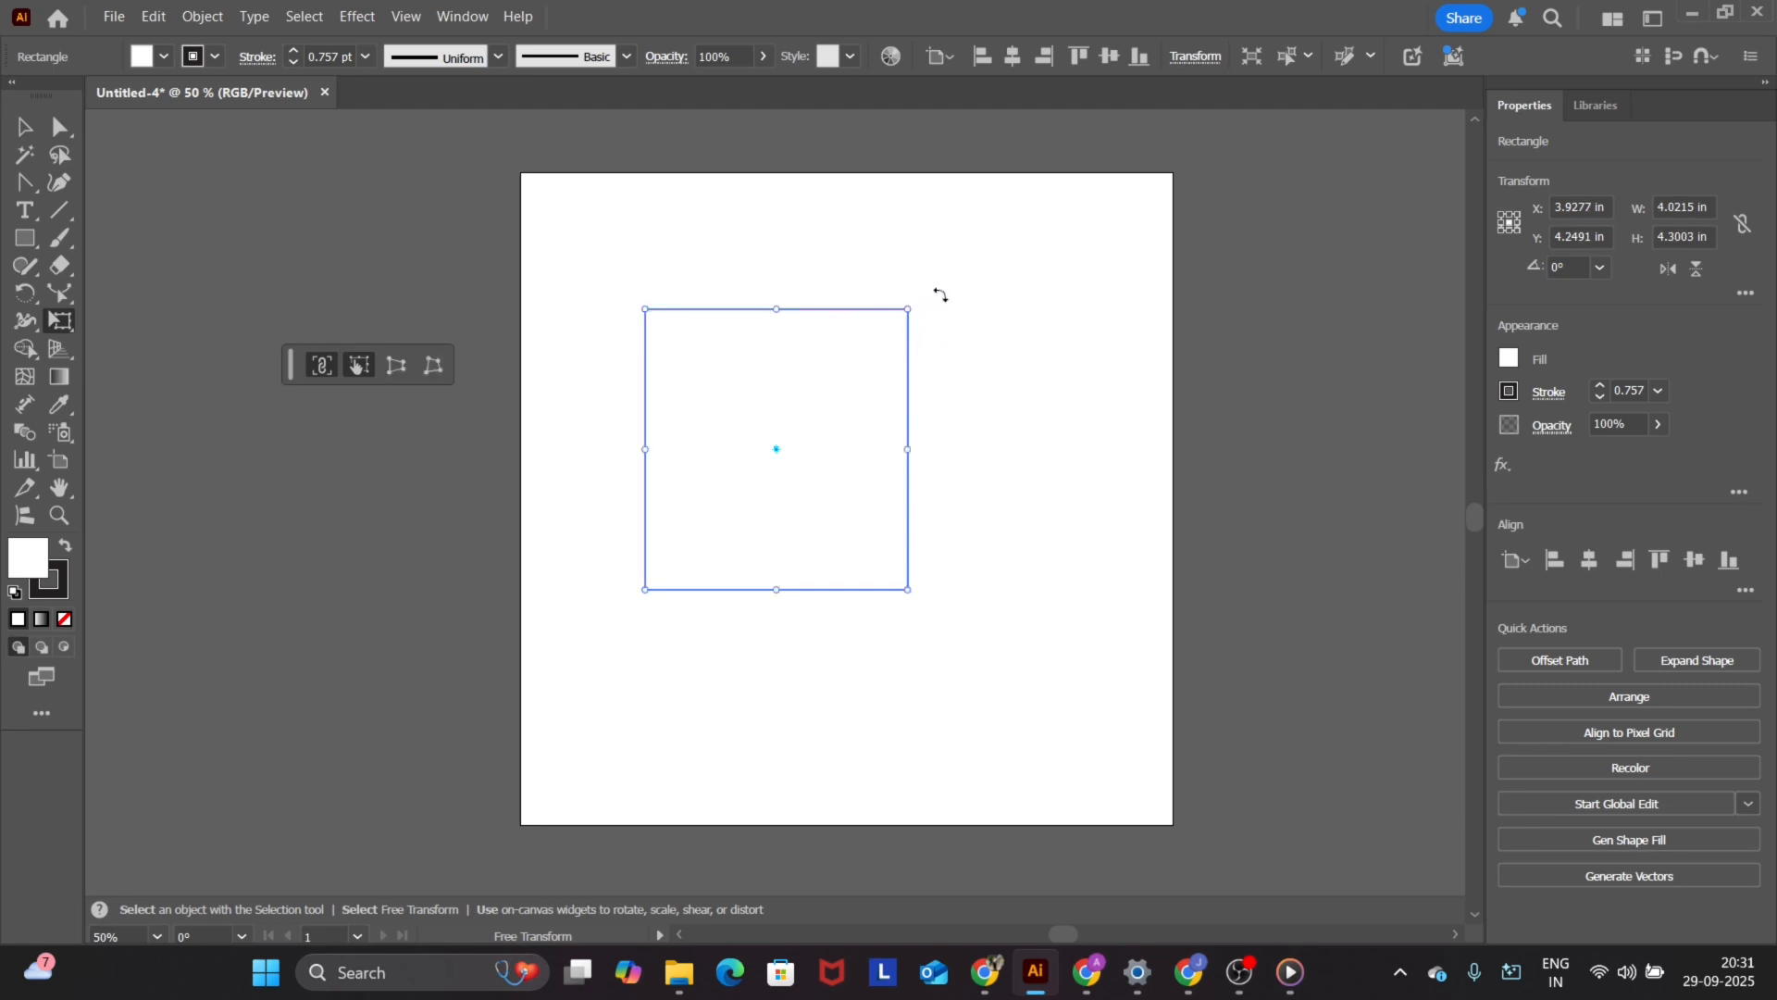
left_click_drag(905, 307, 889, 484)
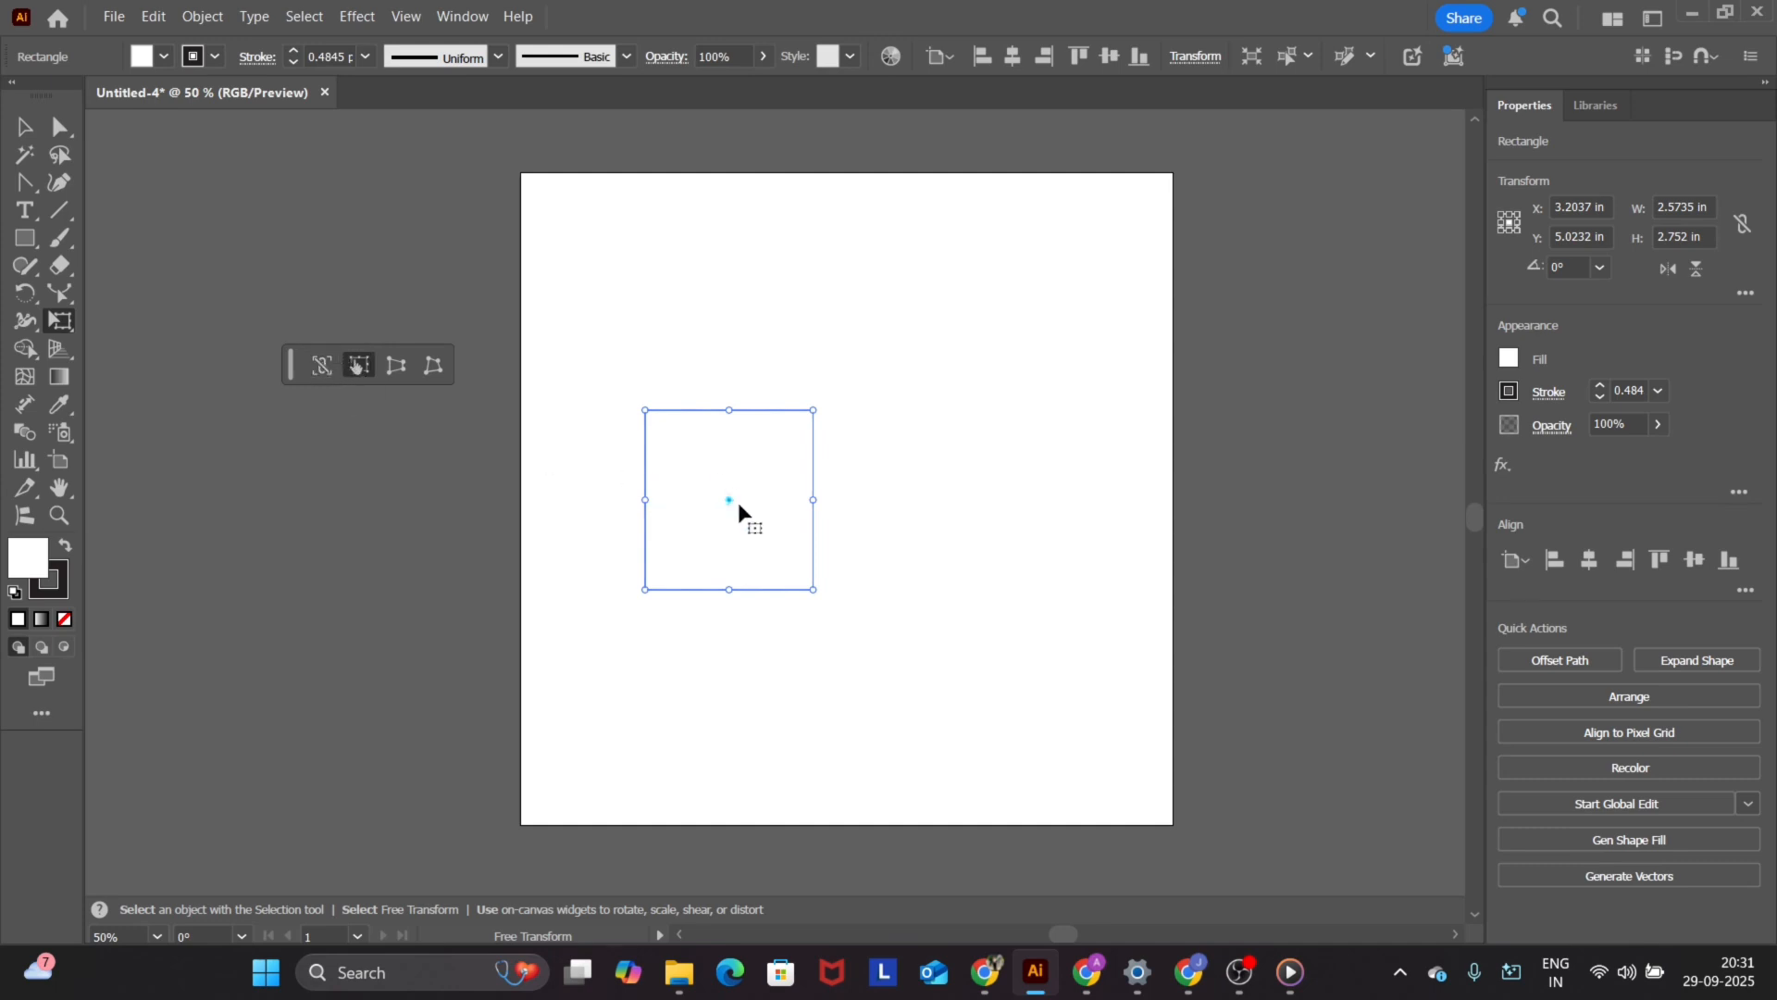
- Free Transform the rectangle without Constrain to about 4.05 by 3.92 in and rotate it to about 61°
scroll(673, 514, "up", 1)
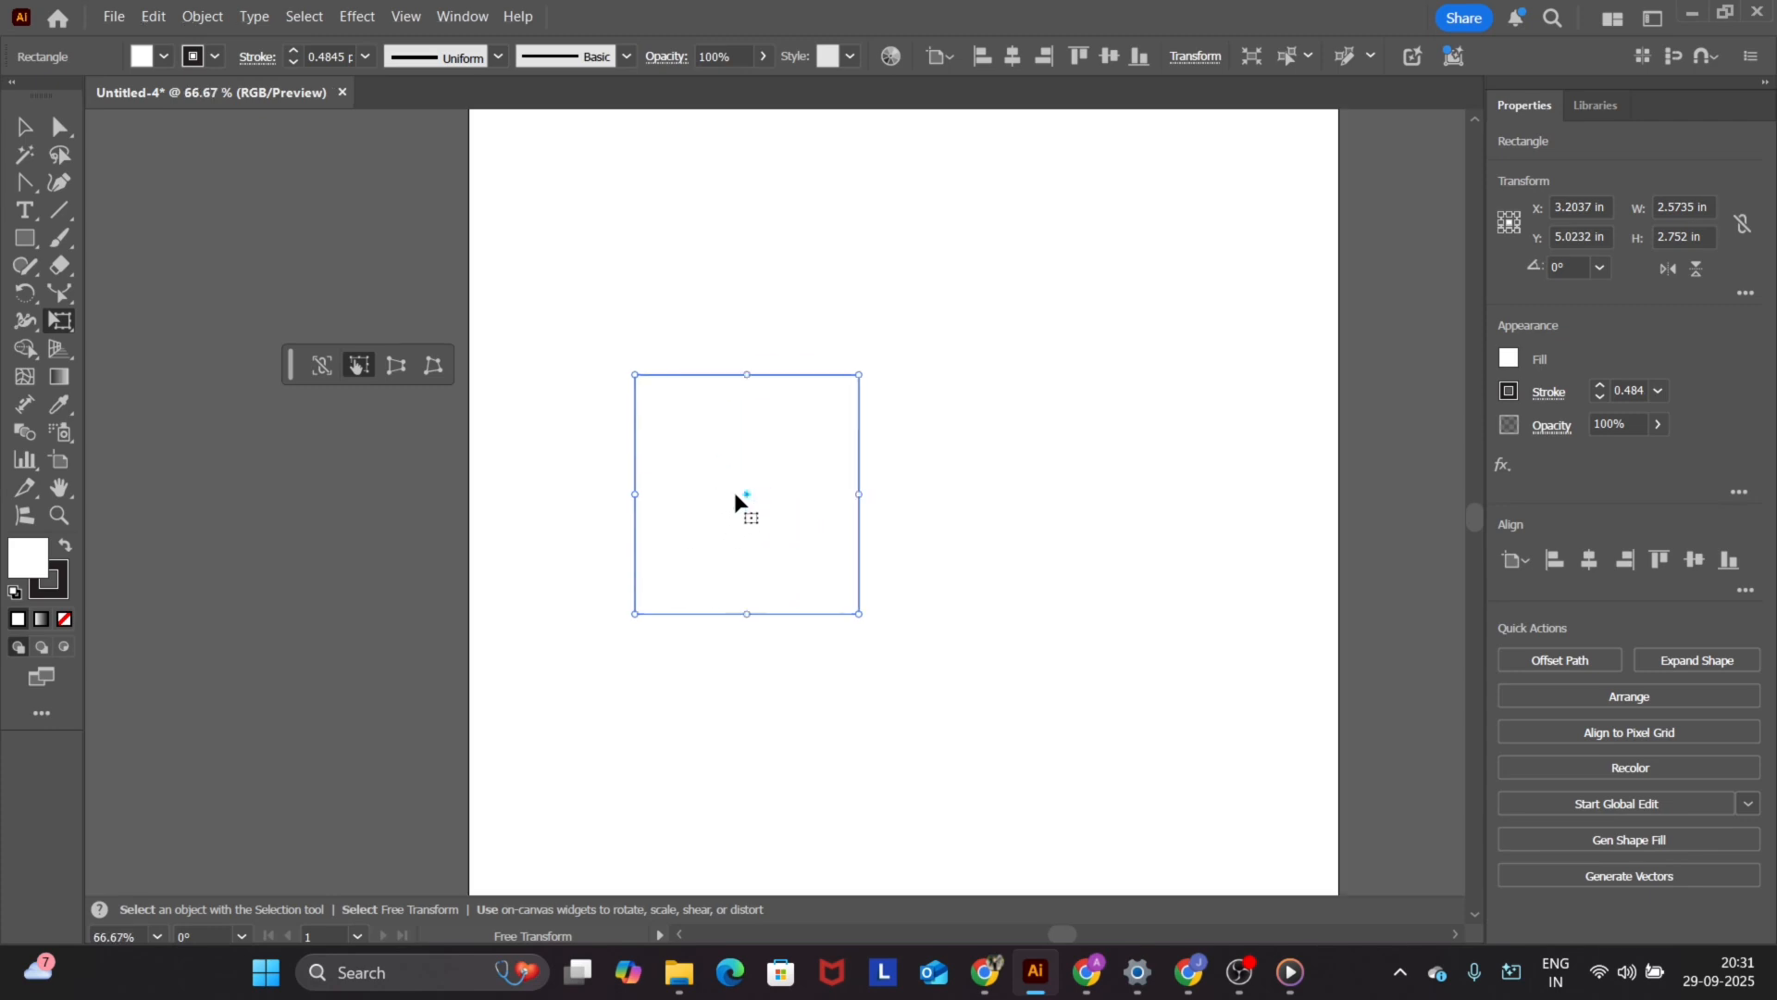
left_click_drag(635, 614, 564, 660)
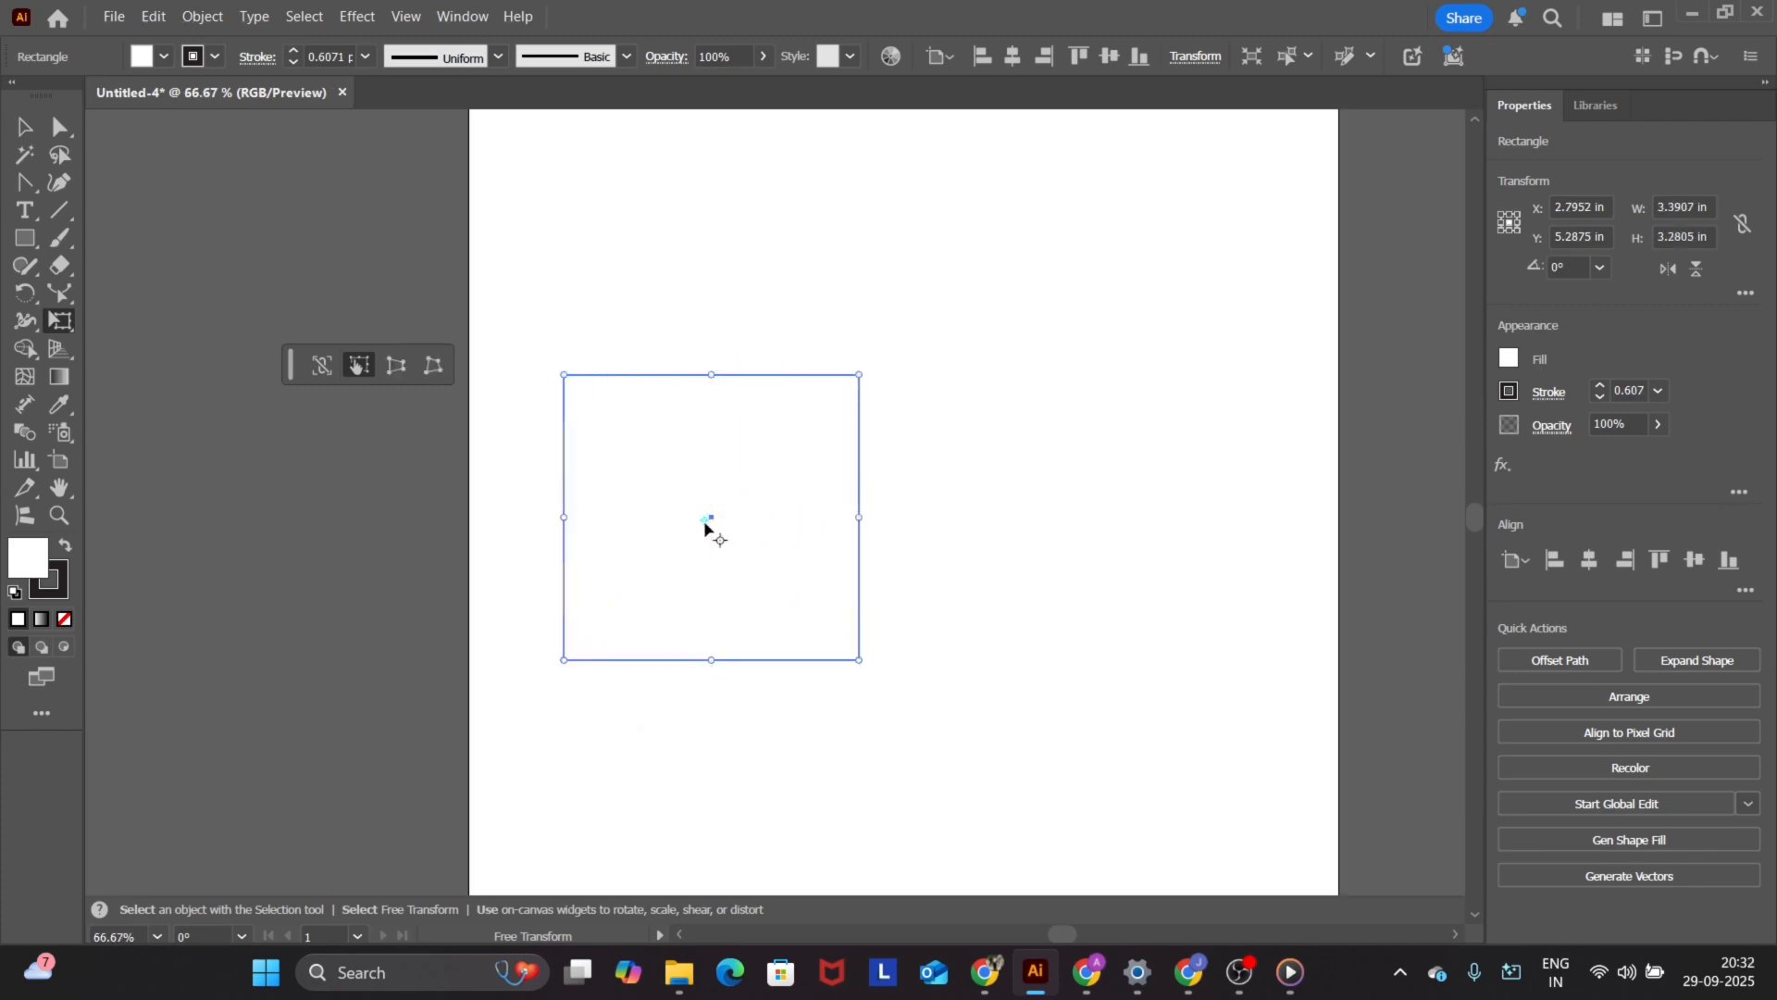
left_click_drag(851, 375, 1004, 405)
left_click_drag(566, 658, 639, 726)
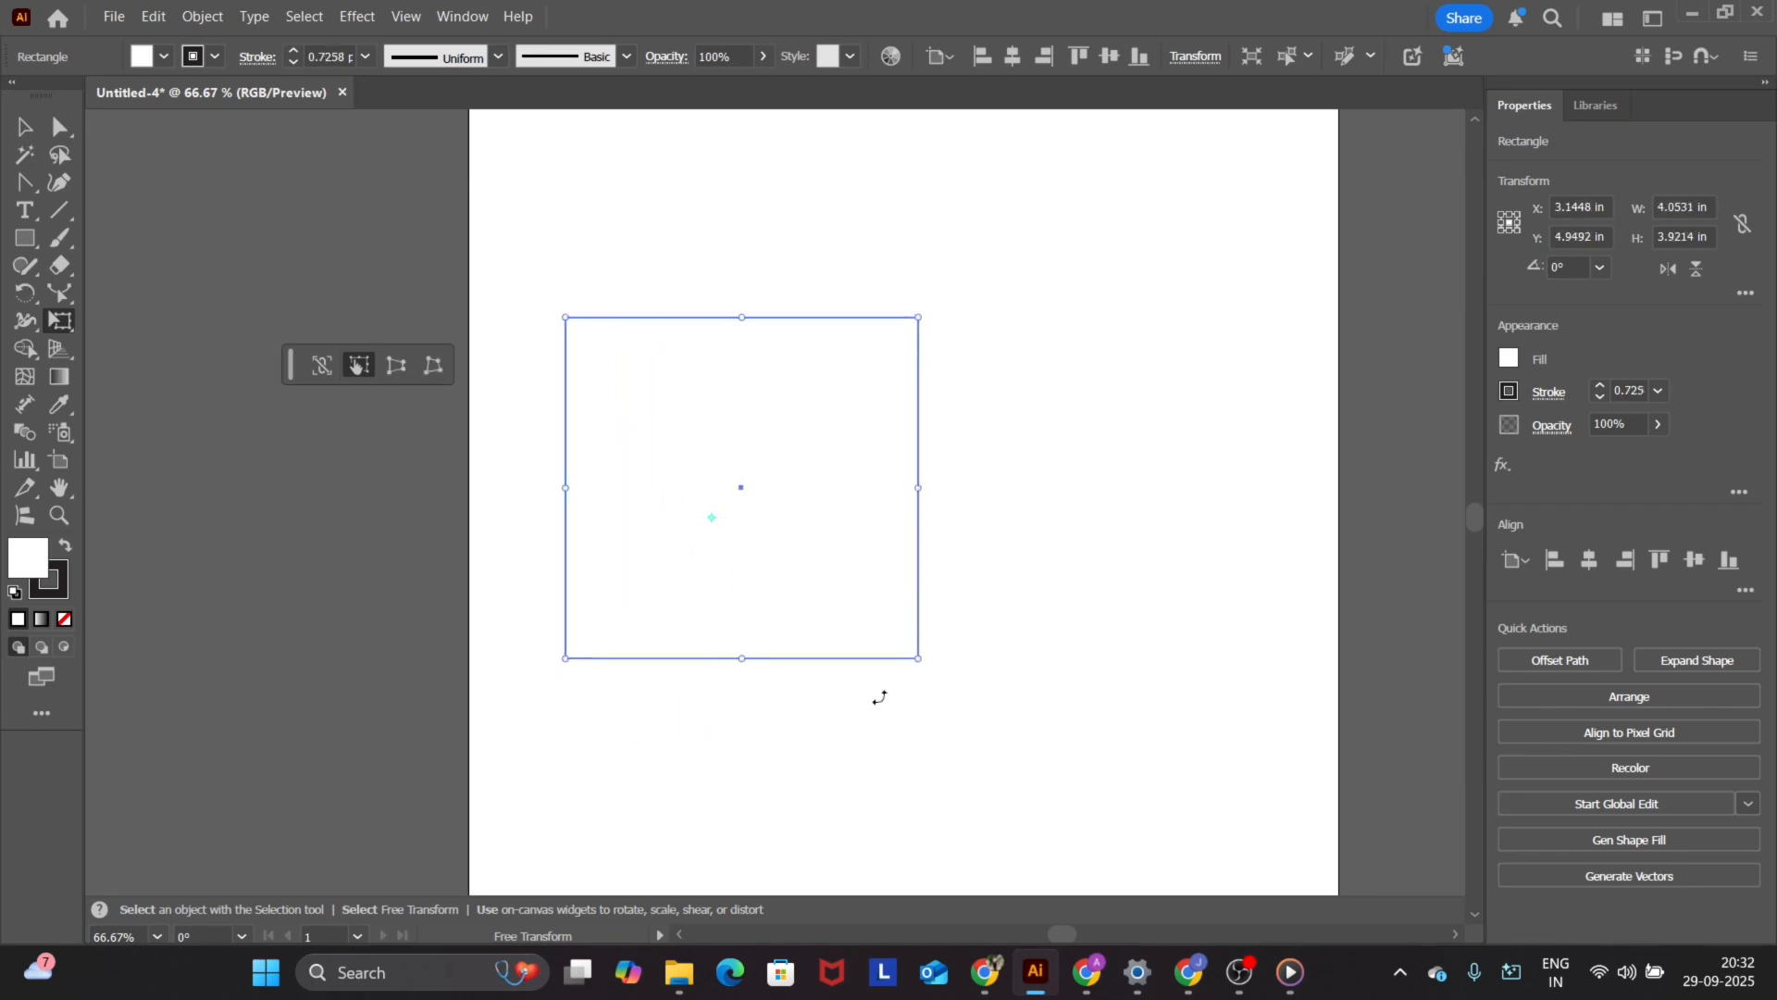
left_click_drag(880, 698, 937, 454)
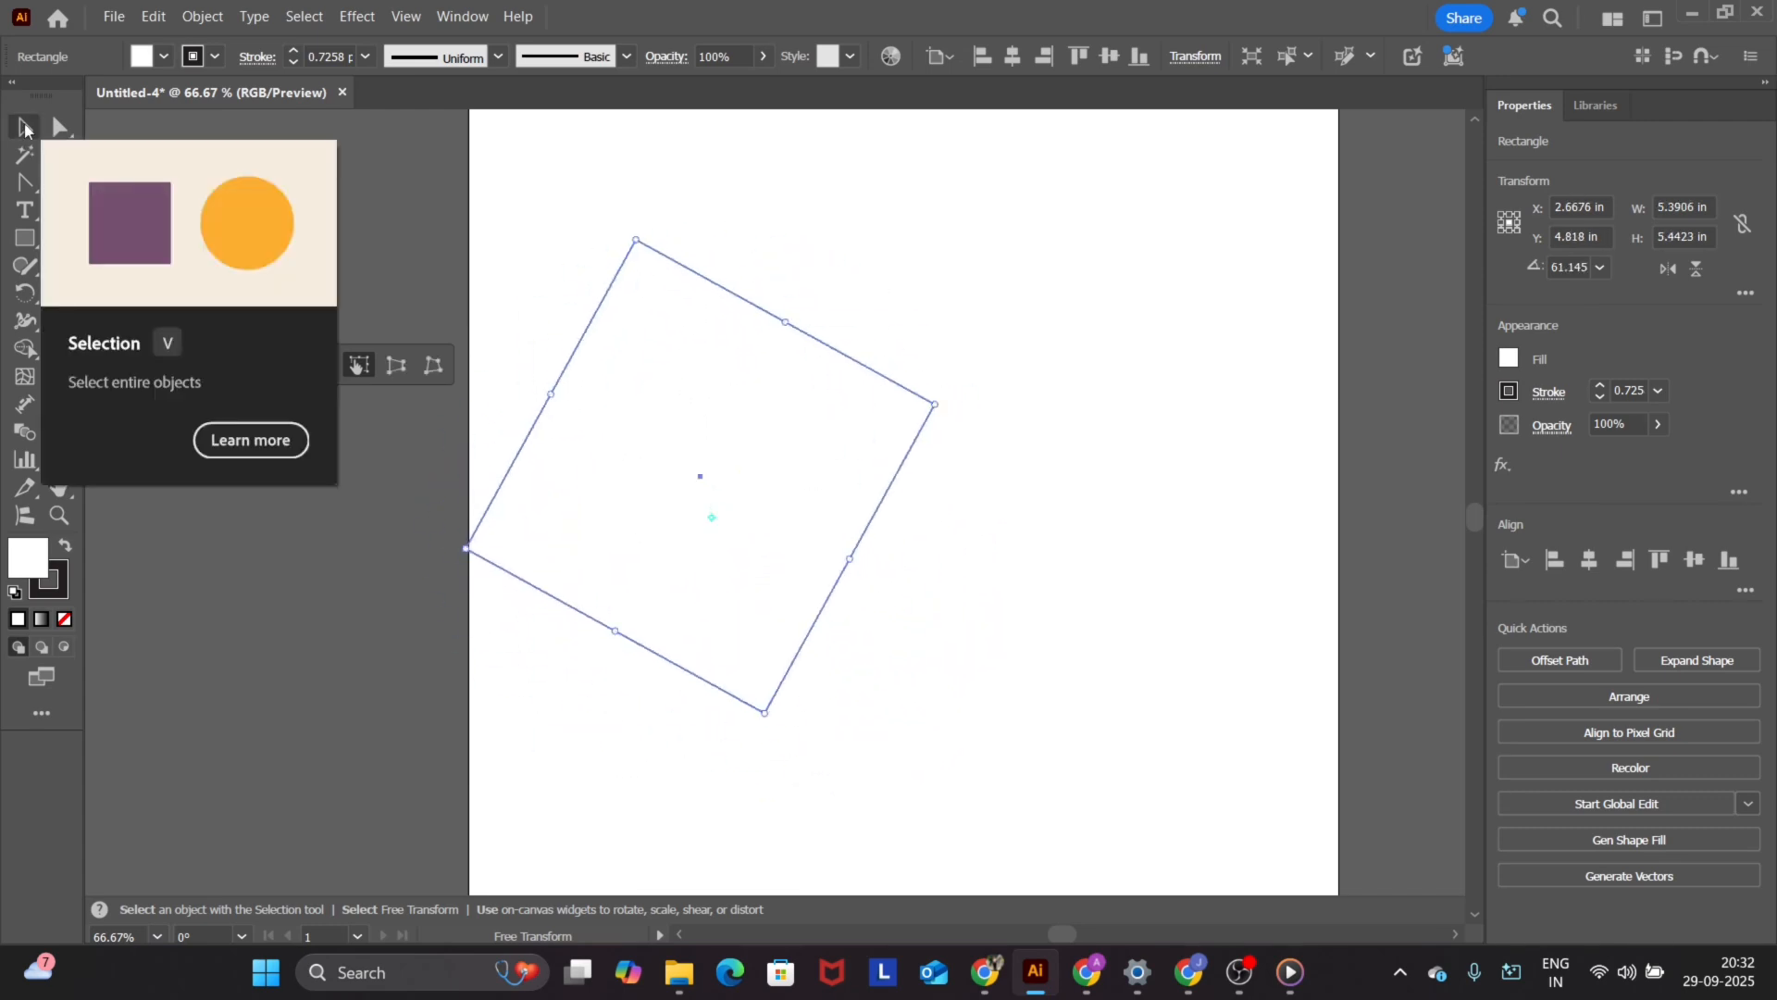
left_click(24, 127)
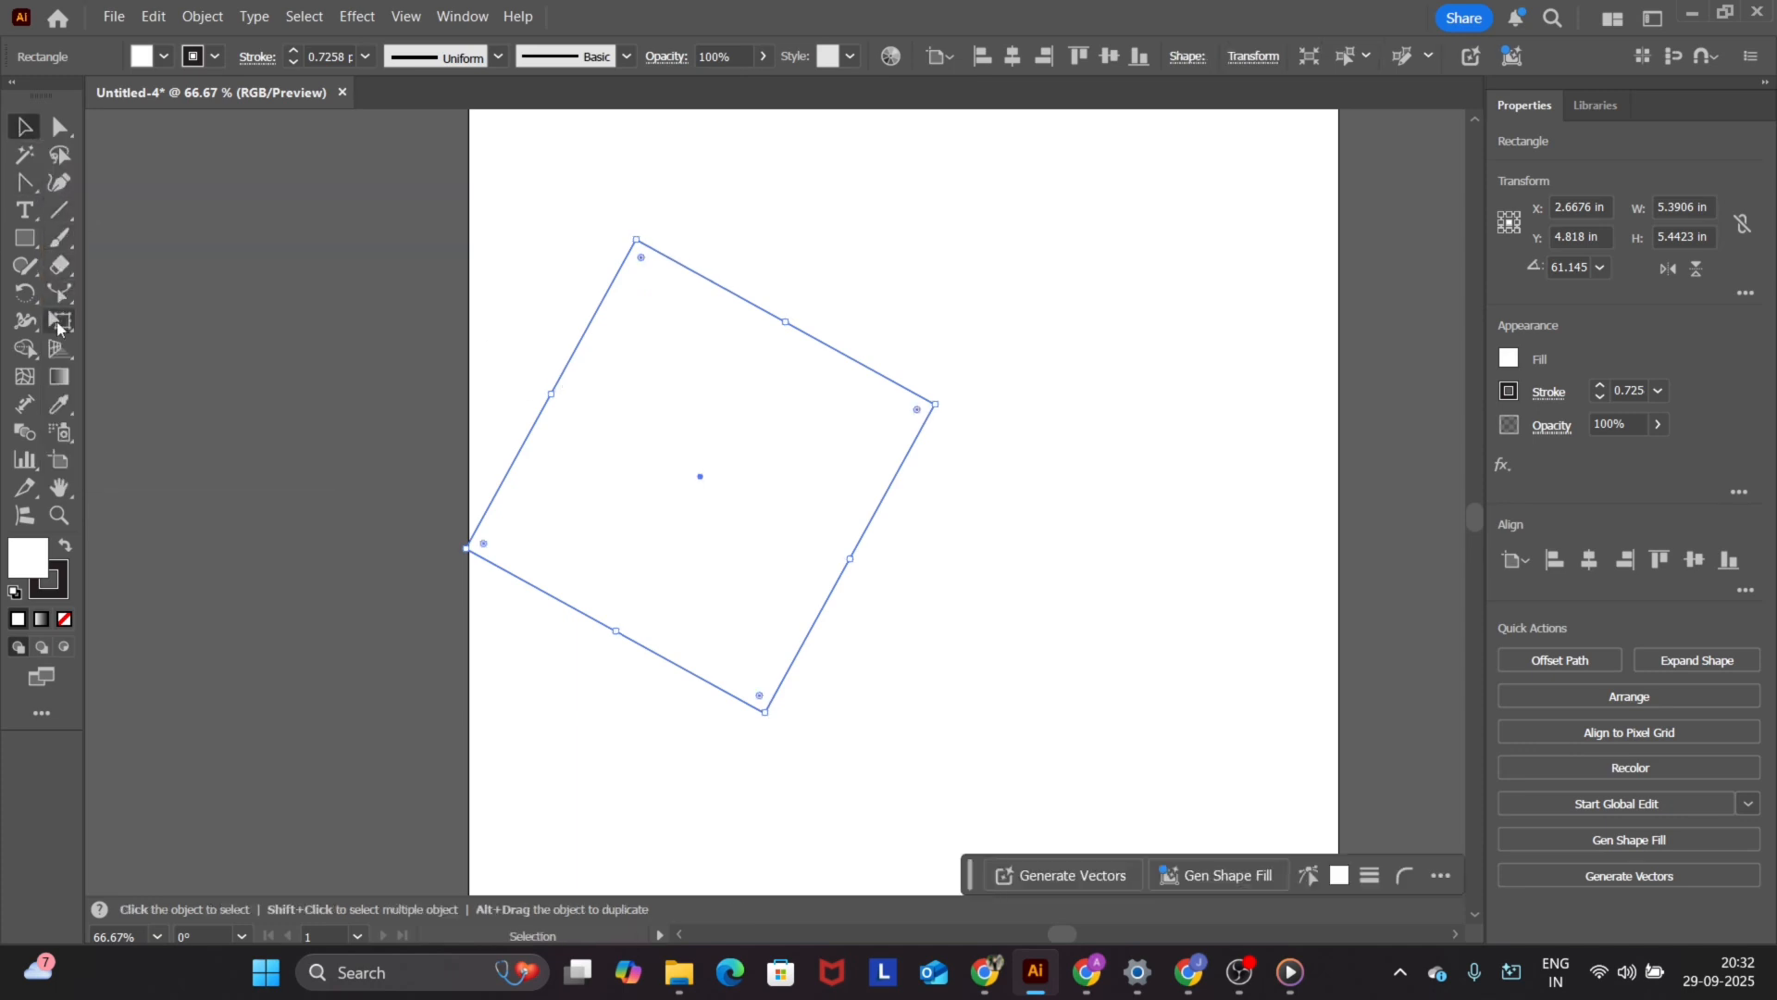
left_click(67, 320)
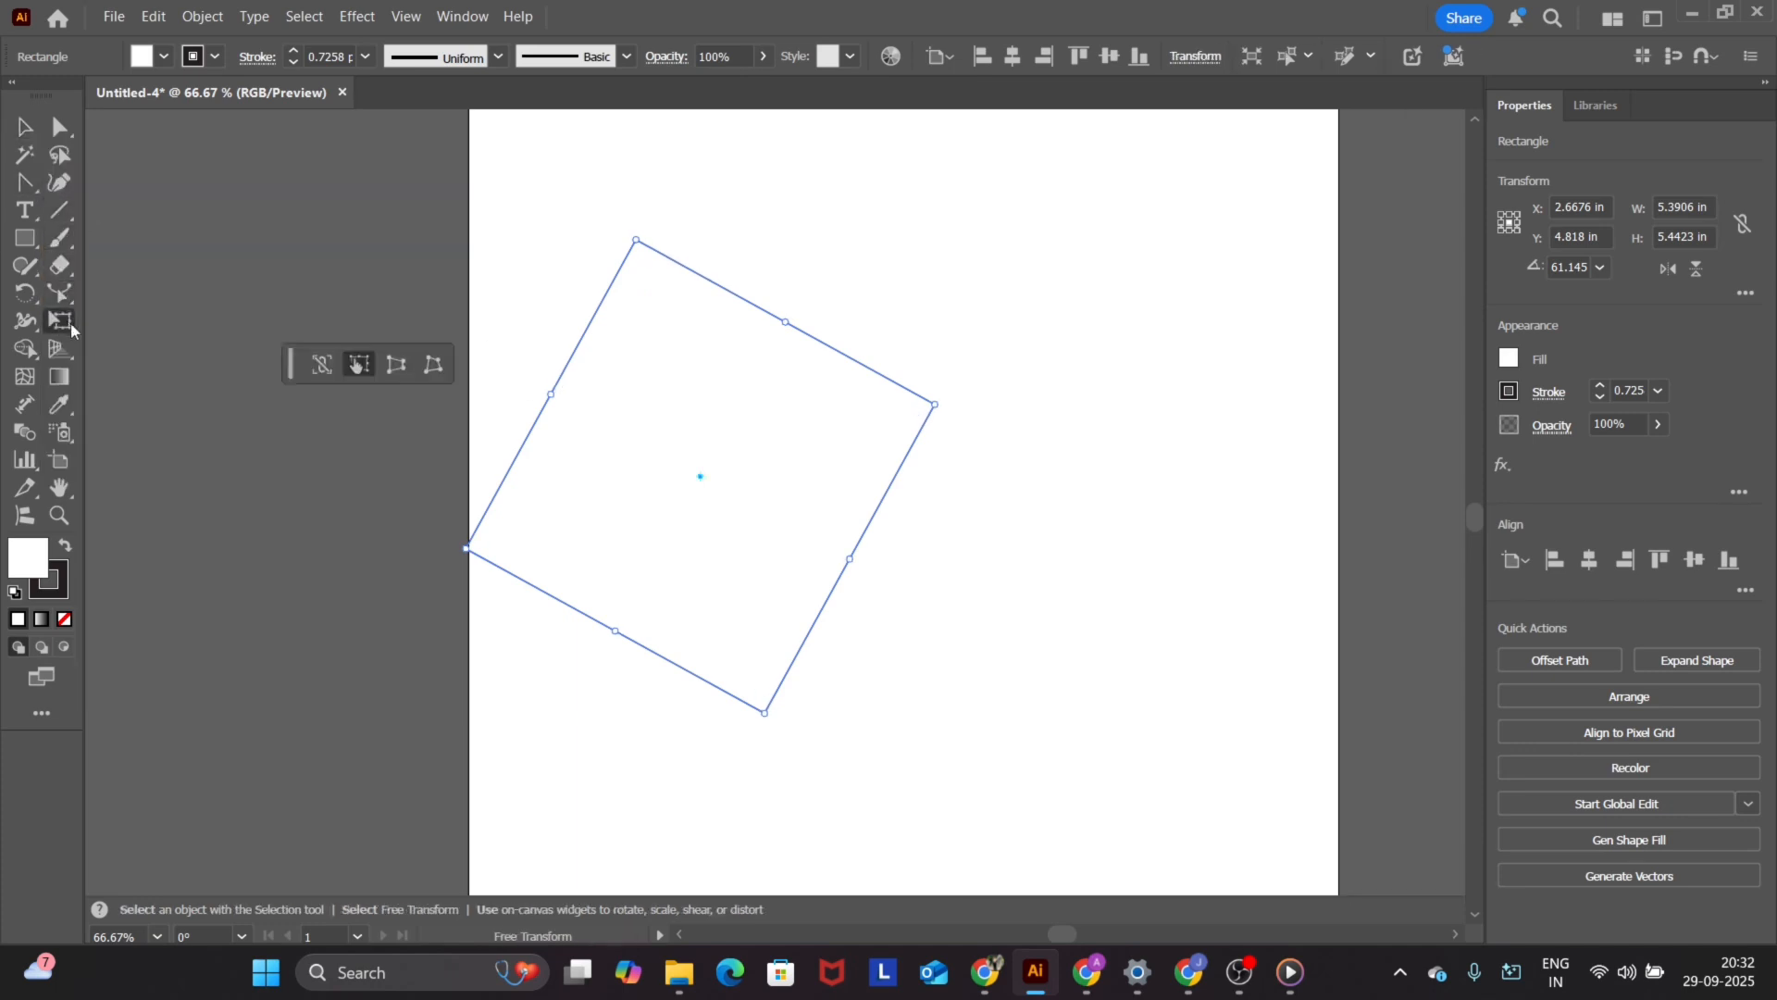
left_click(387, 366)
left_click(361, 367)
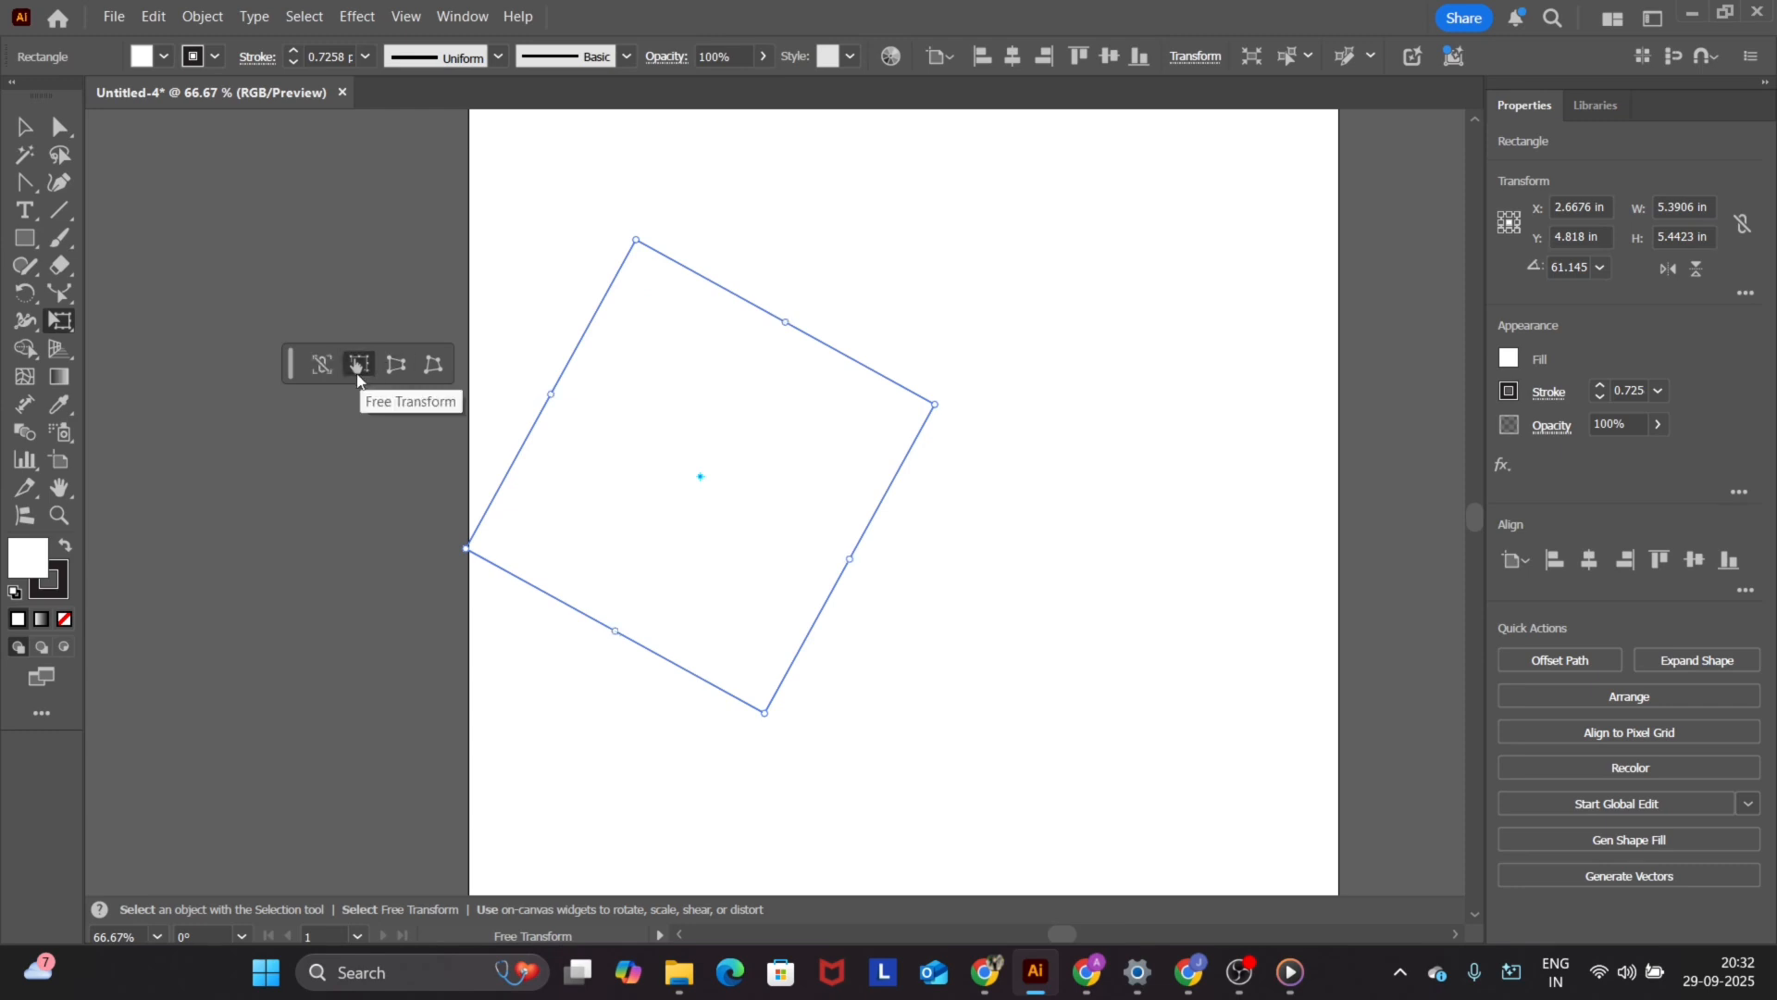
left_click(387, 366)
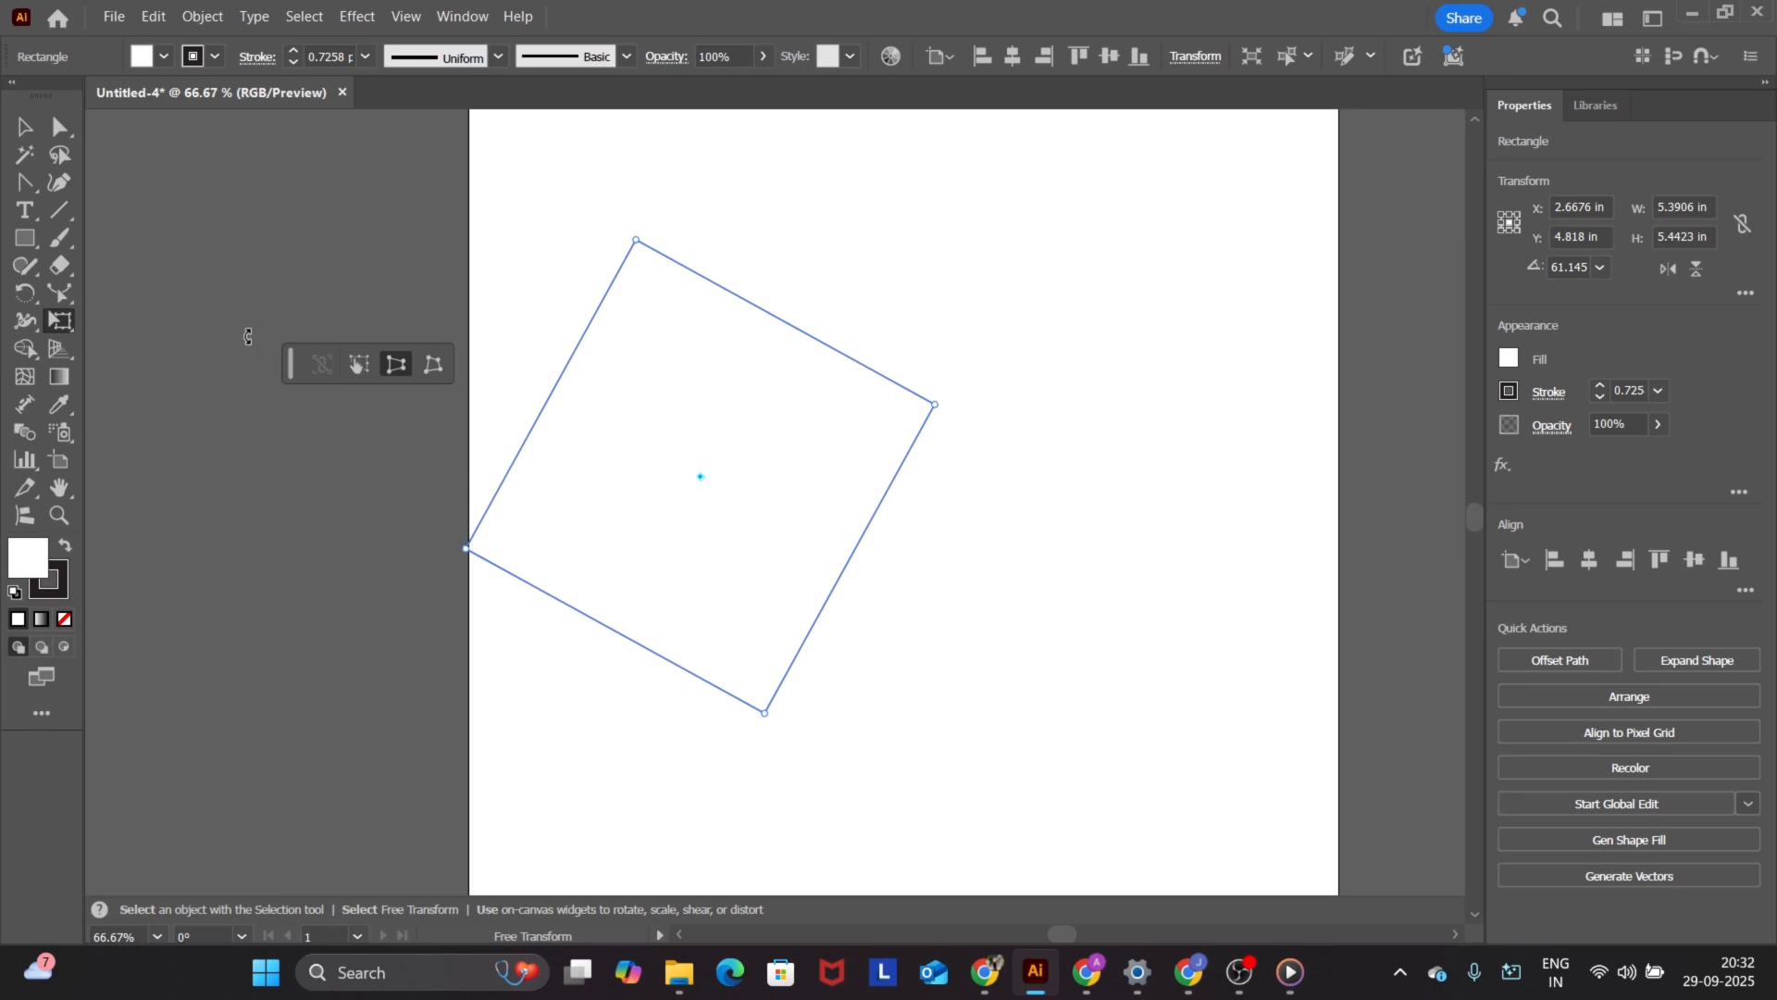
- Delete the rotated rectangle and draw a new one about 4.11 by 3.61 in on the artboard's right half
left_click(25, 128)
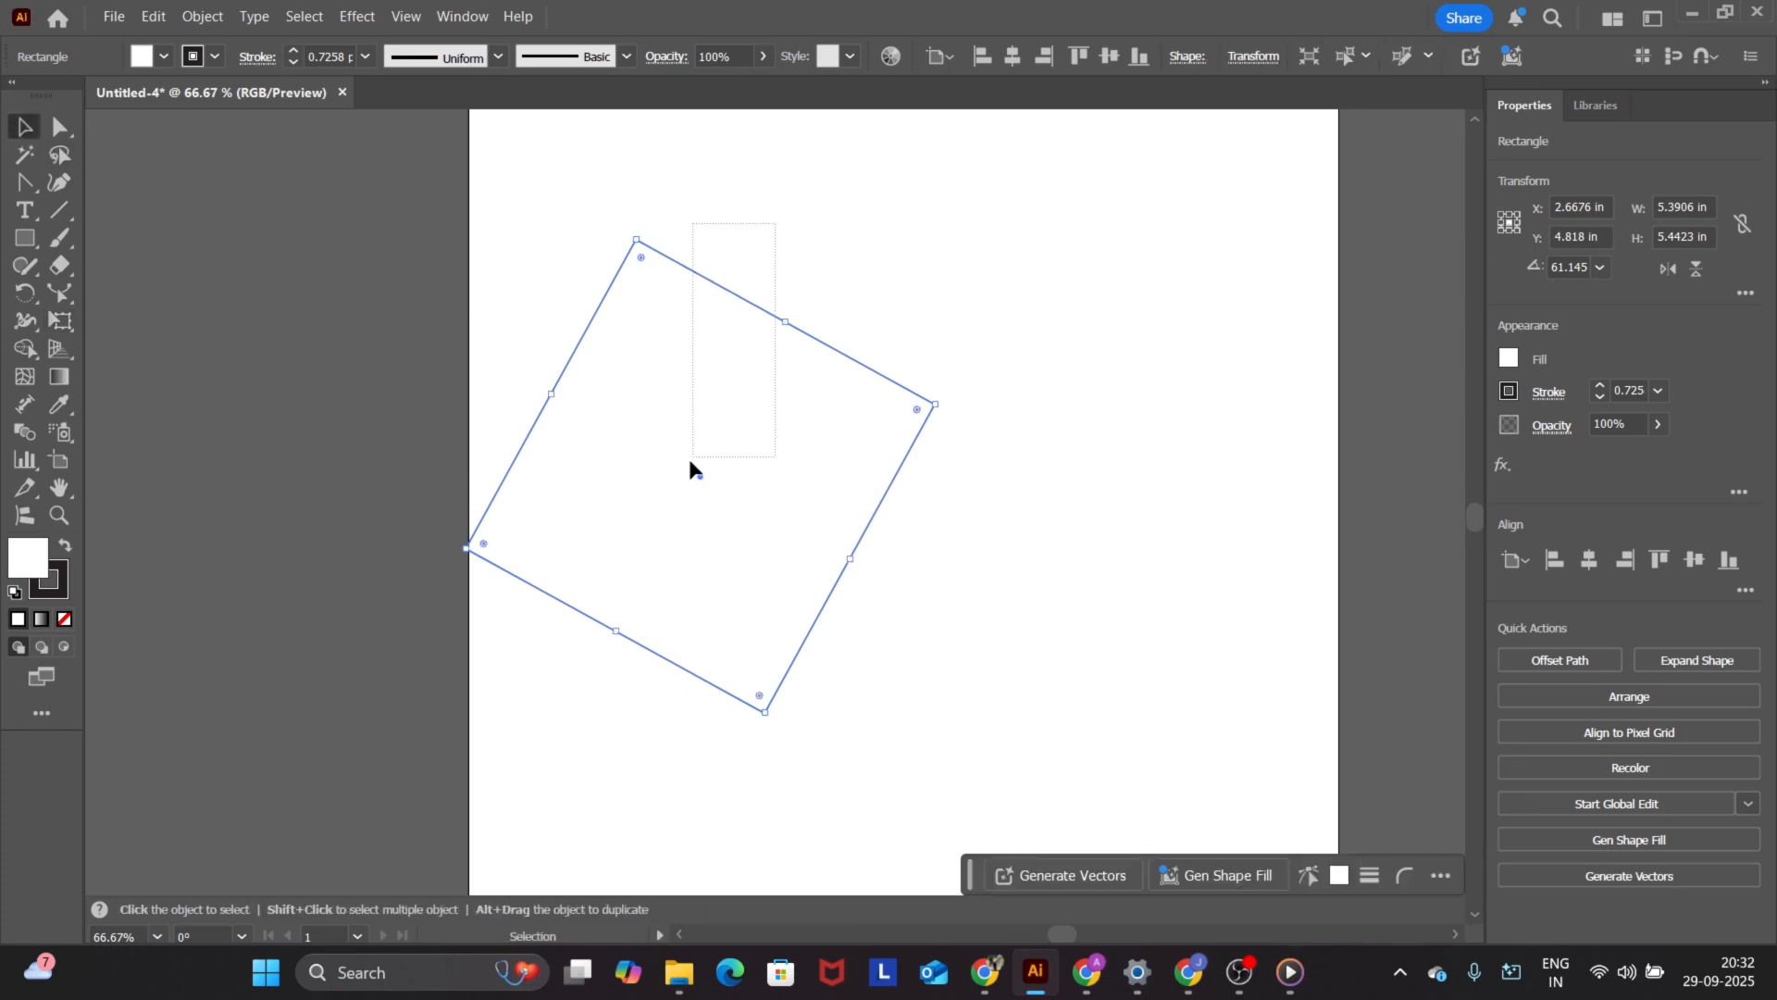
key("Delete")
key("m")
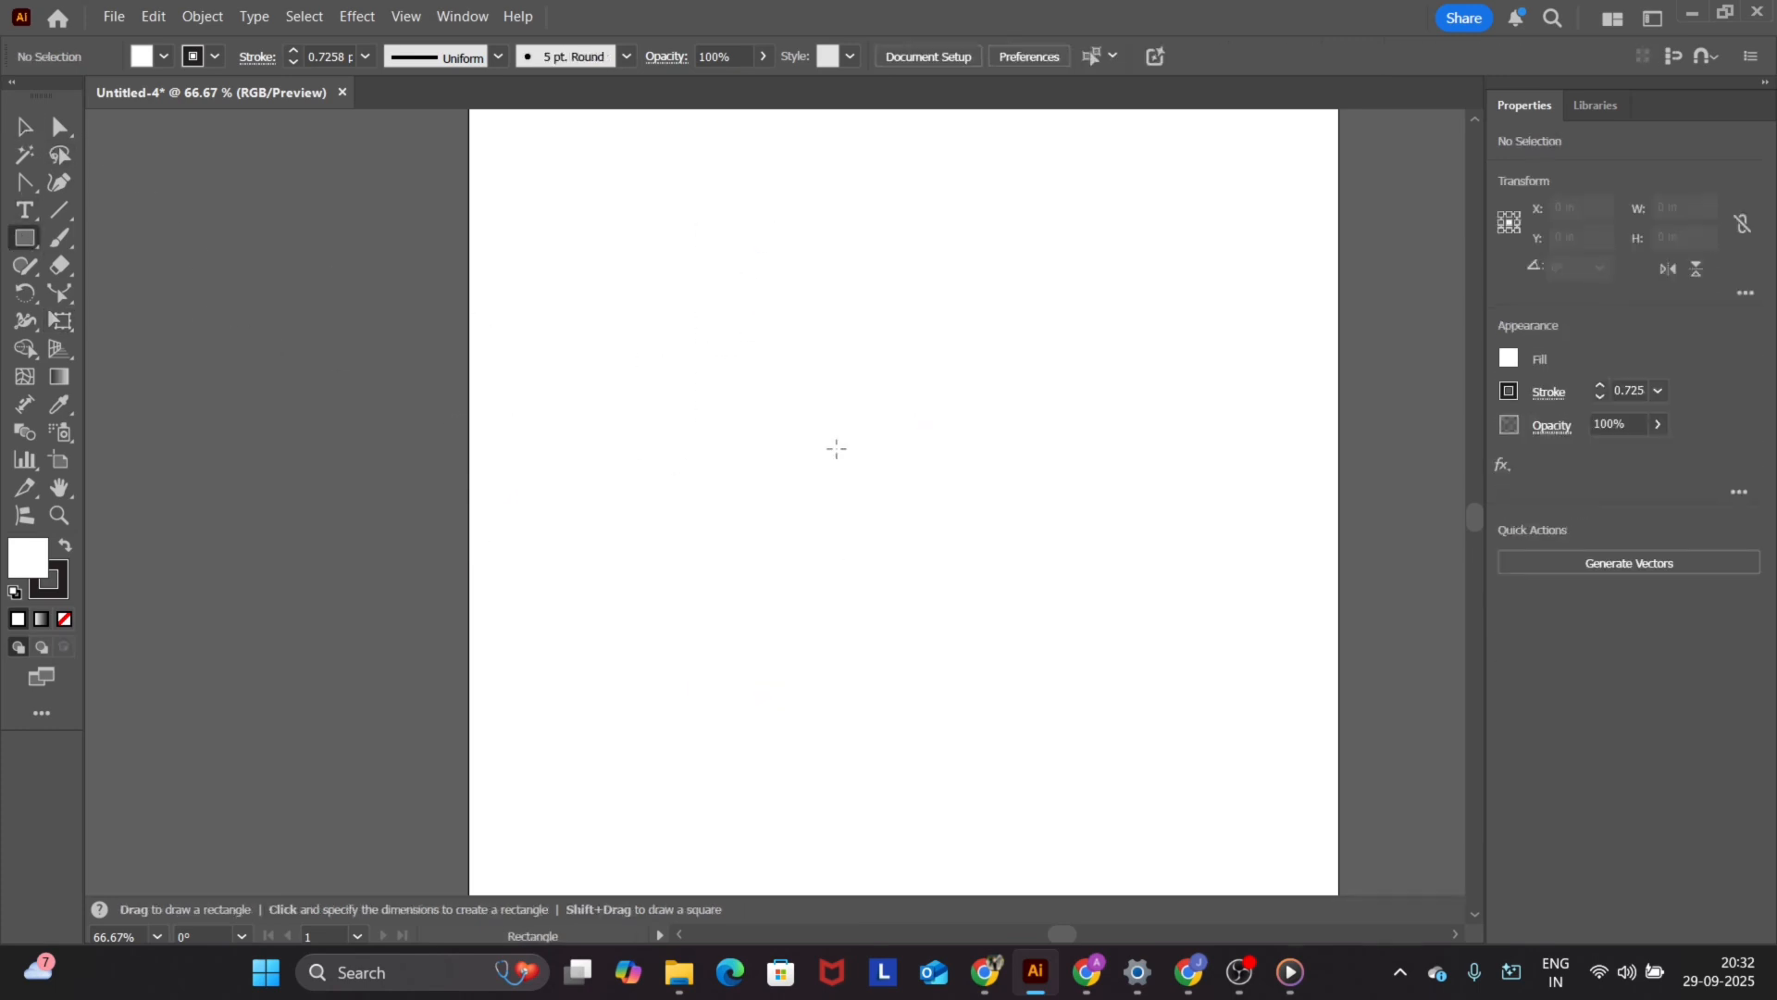
left_click_drag(841, 317, 1200, 631)
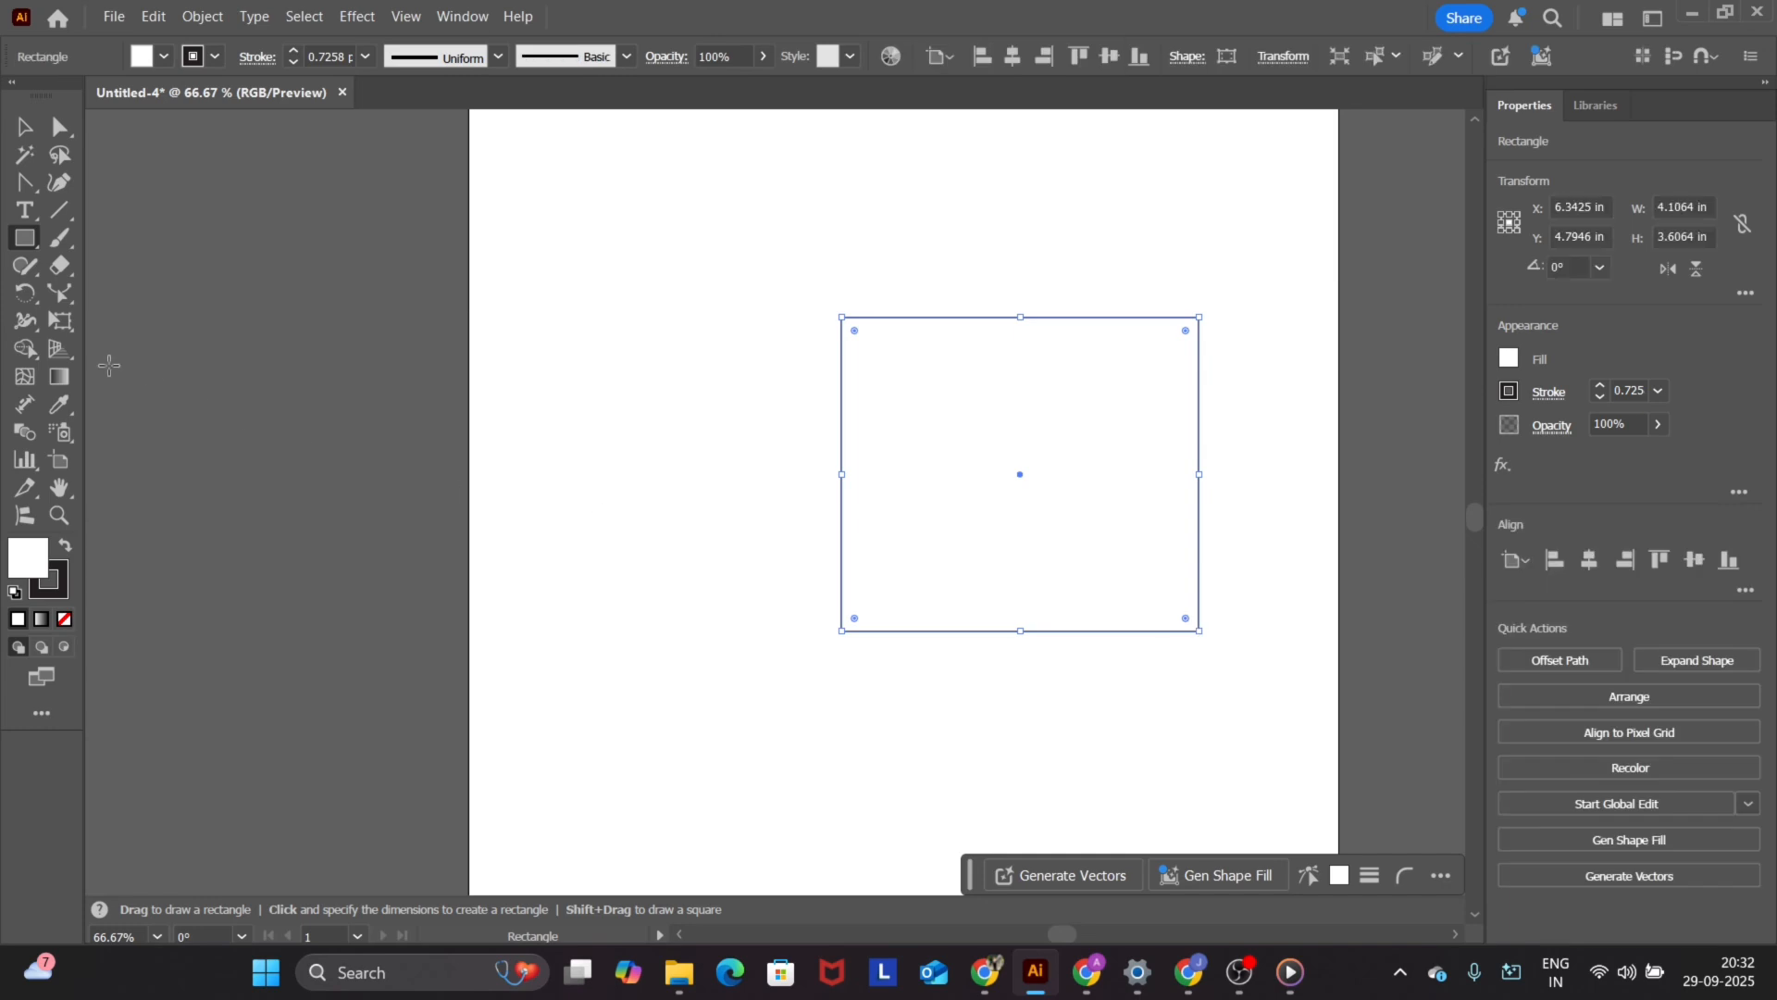
- Distort the rectangle into a trapezoid with Free Transform's Perspective Distort, stretching its right edge to about 8.42 in tall
left_click(66, 325)
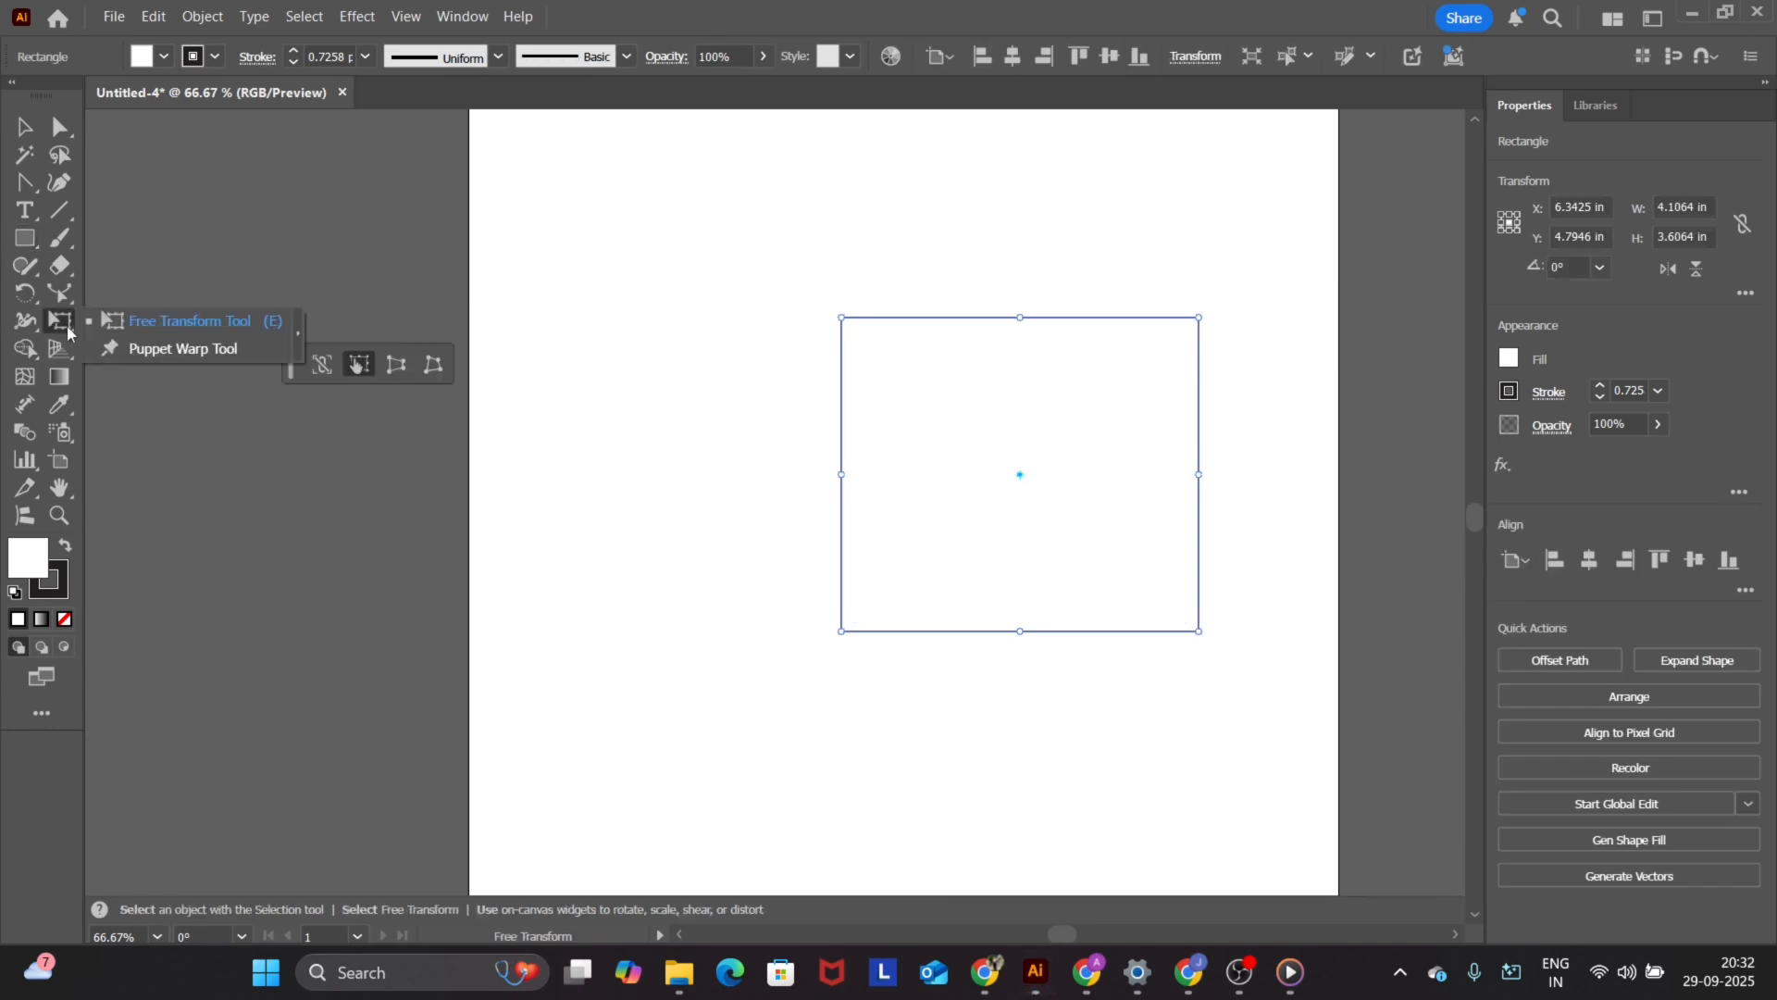
left_click(389, 367)
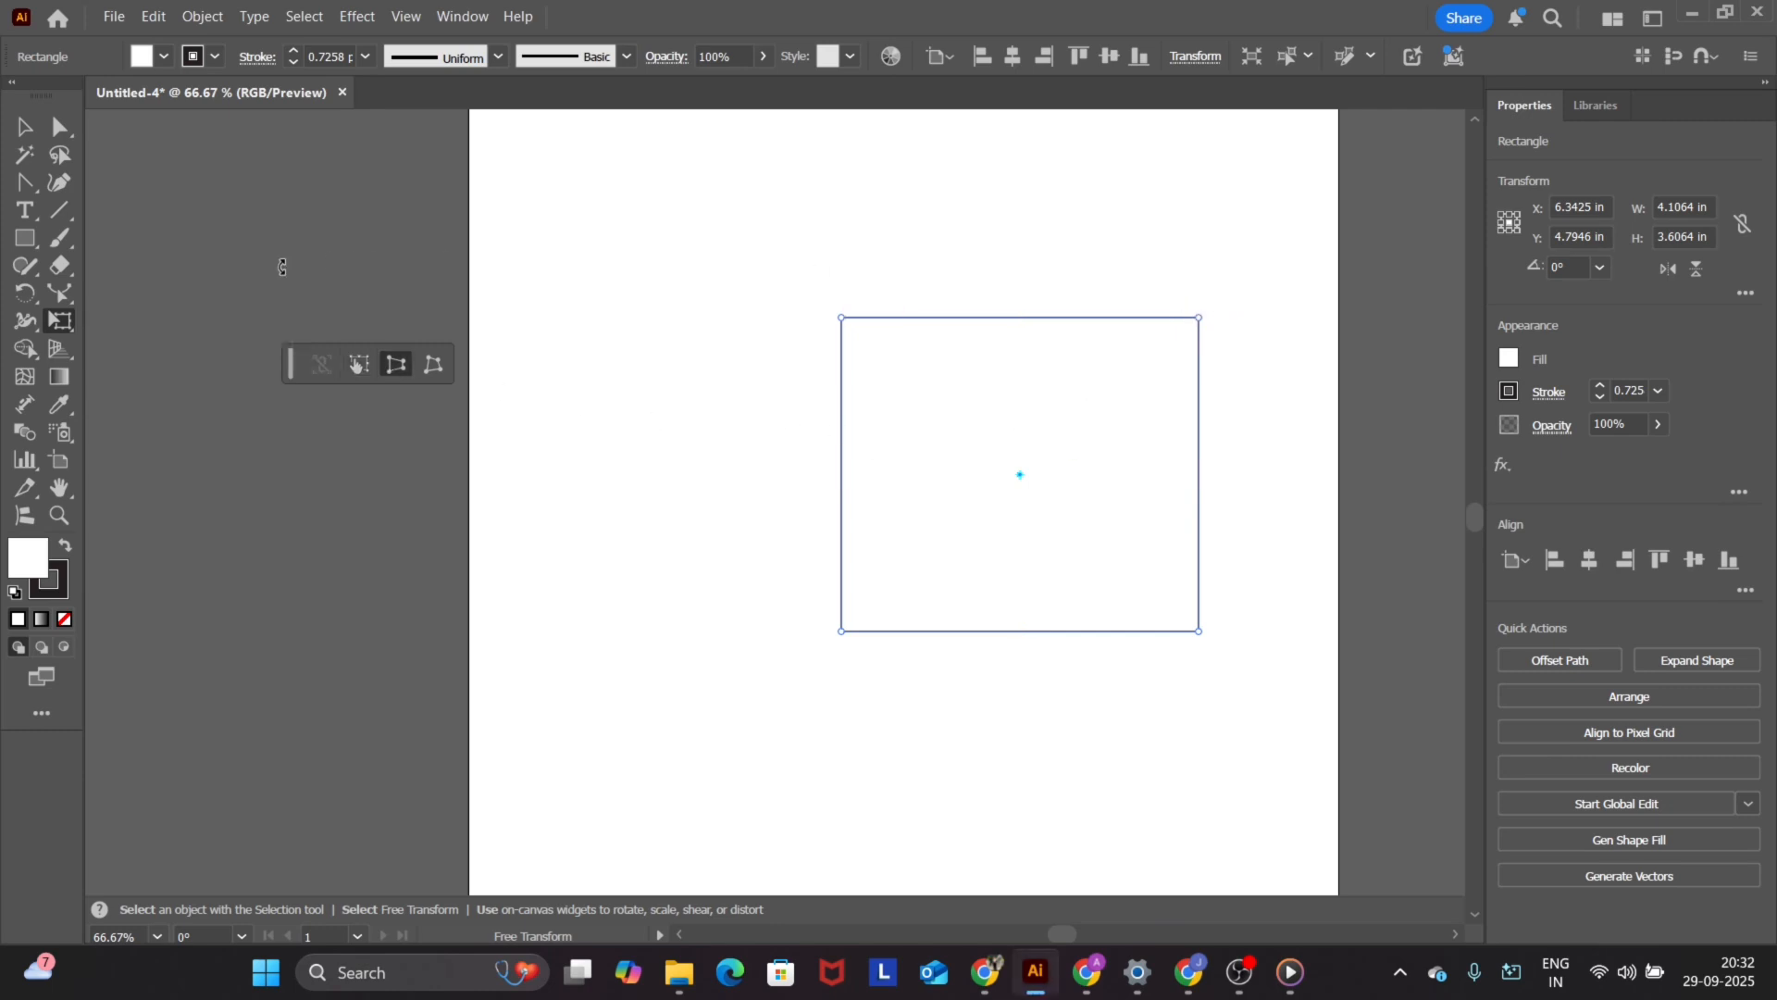
left_click(59, 126)
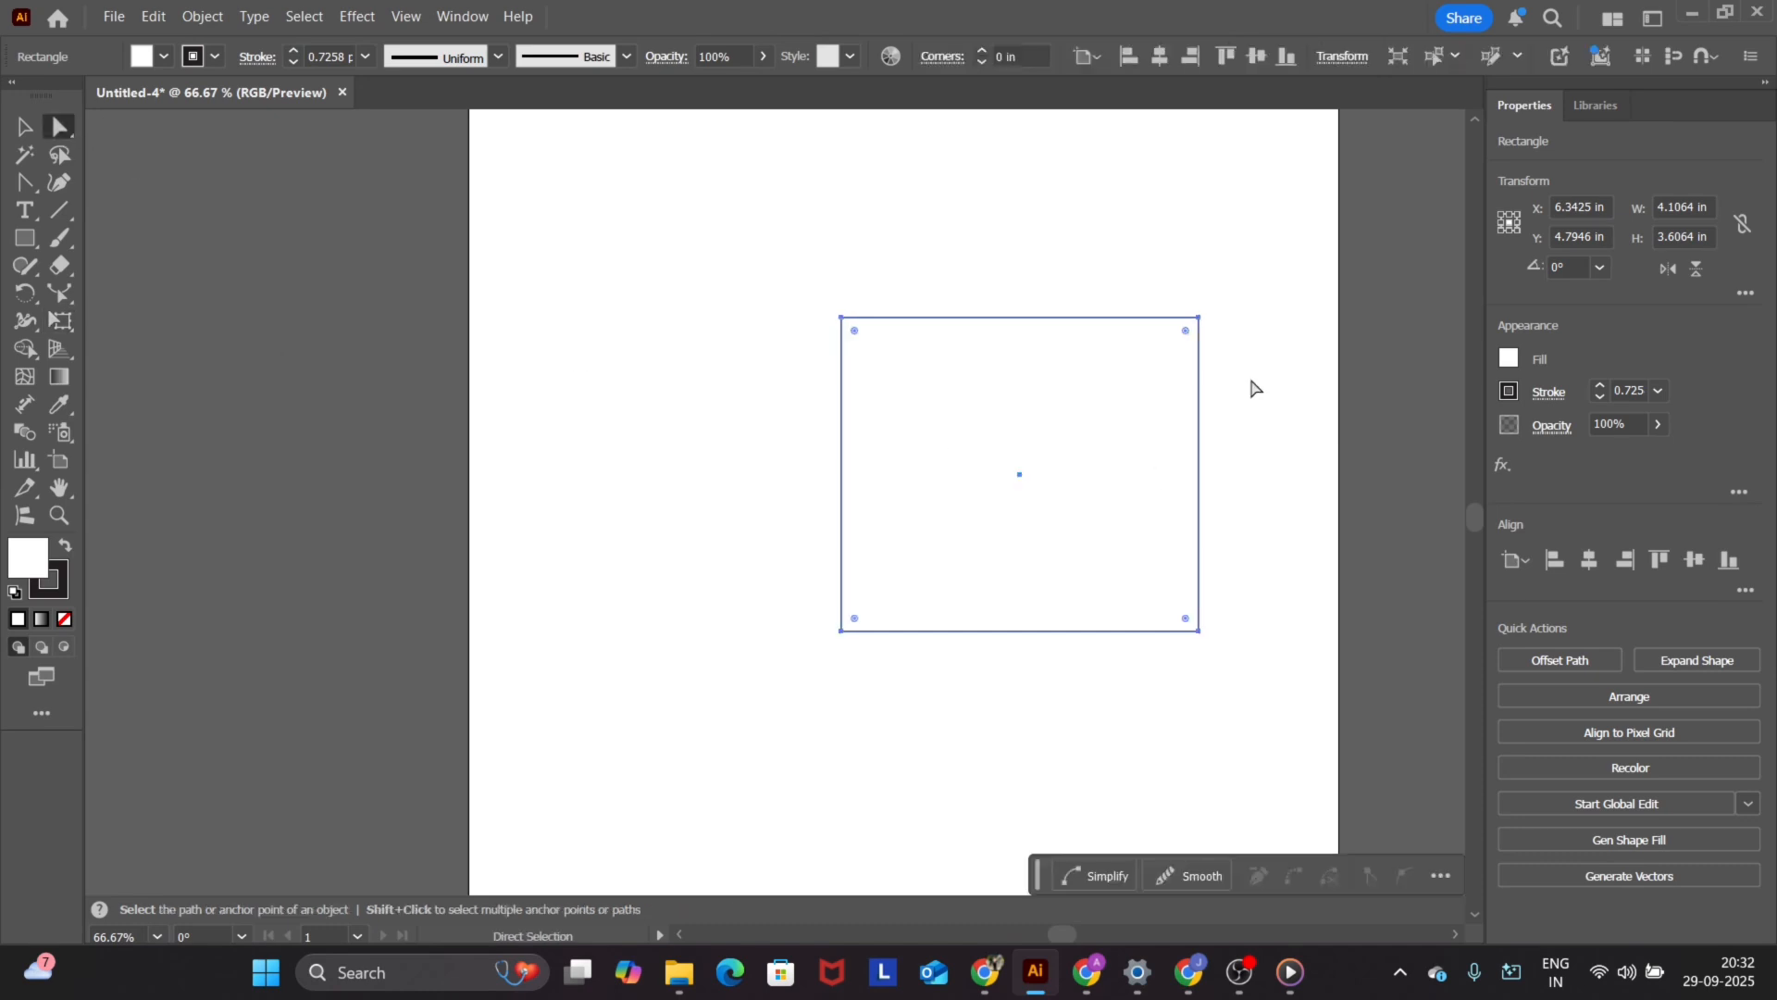
left_click(59, 320)
left_click(389, 365)
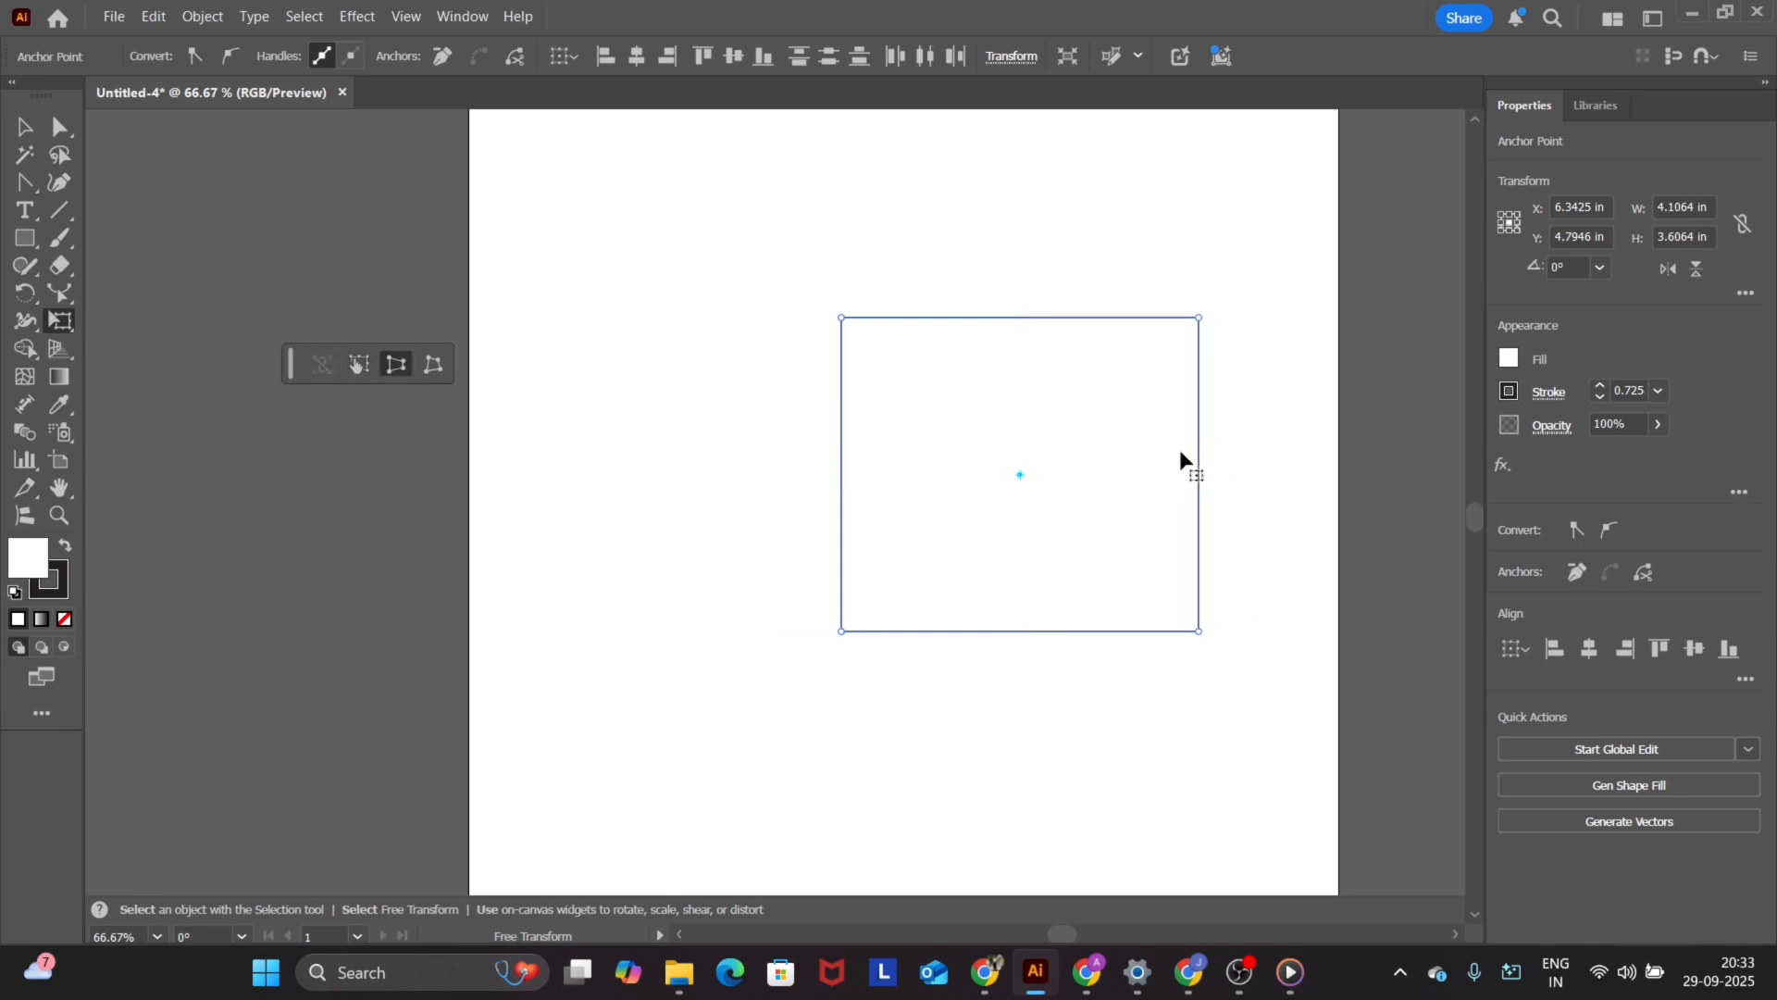
mouse_move(1201, 448)
left_mouse_down()
mouse_move(1208, 463)
mouse_move(1202, 446)
left_mouse_up()
left_click_drag(1199, 323, 1164, 188)
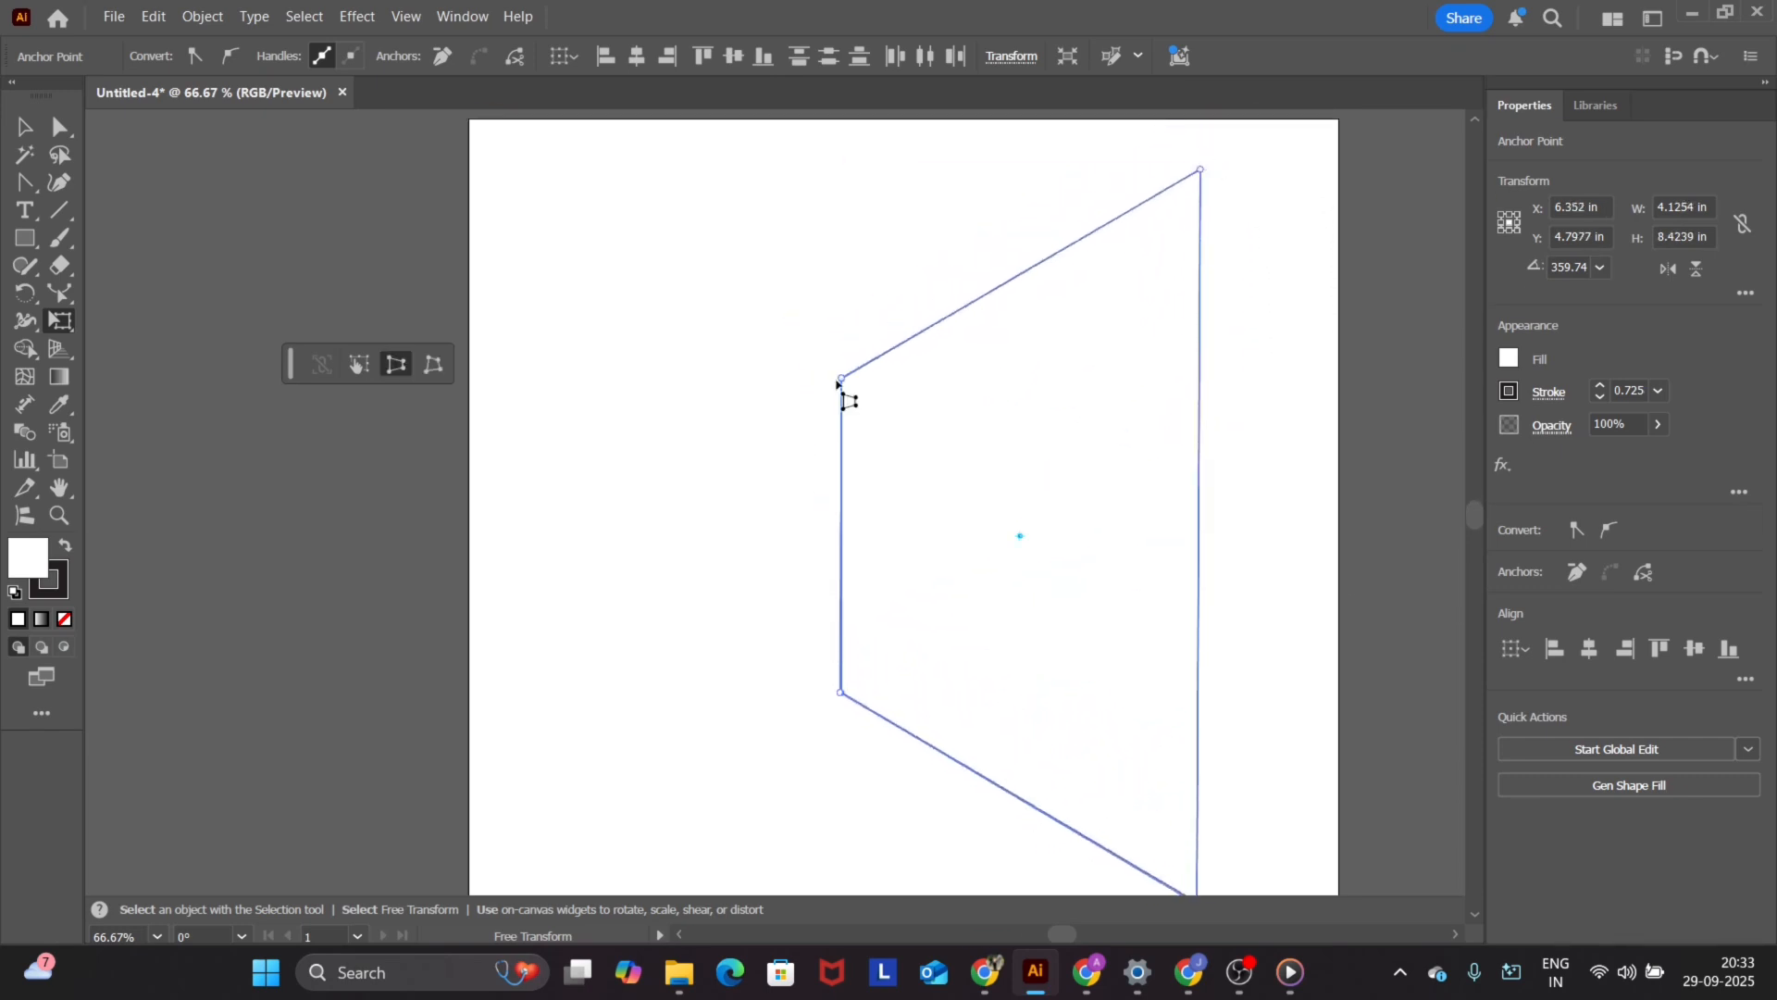
- Try to narrow the trapezoid's short left edge symmetrically with Free Transform's Perspective Distort
left_click_drag(842, 380, 850, 491)
left_click_drag(868, 578, 870, 474)
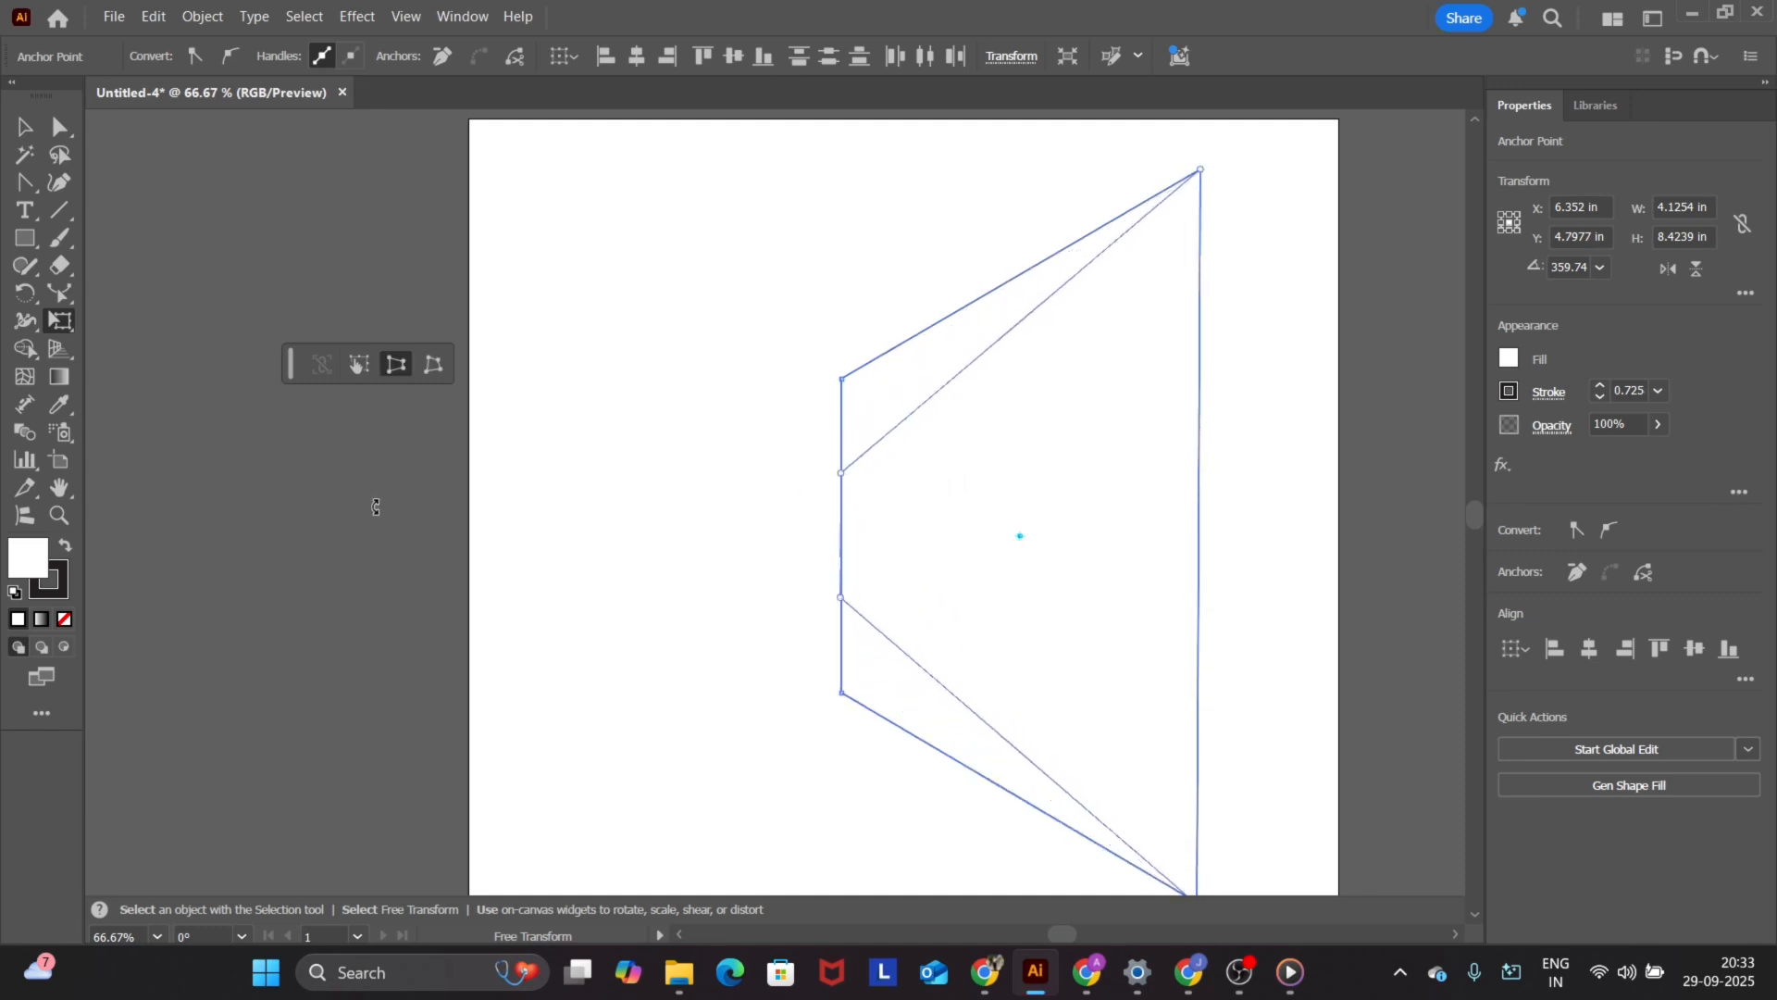
- Delete the trapezoid and the vertical line lying along its left edge, leaving the artboard empty
key("v")
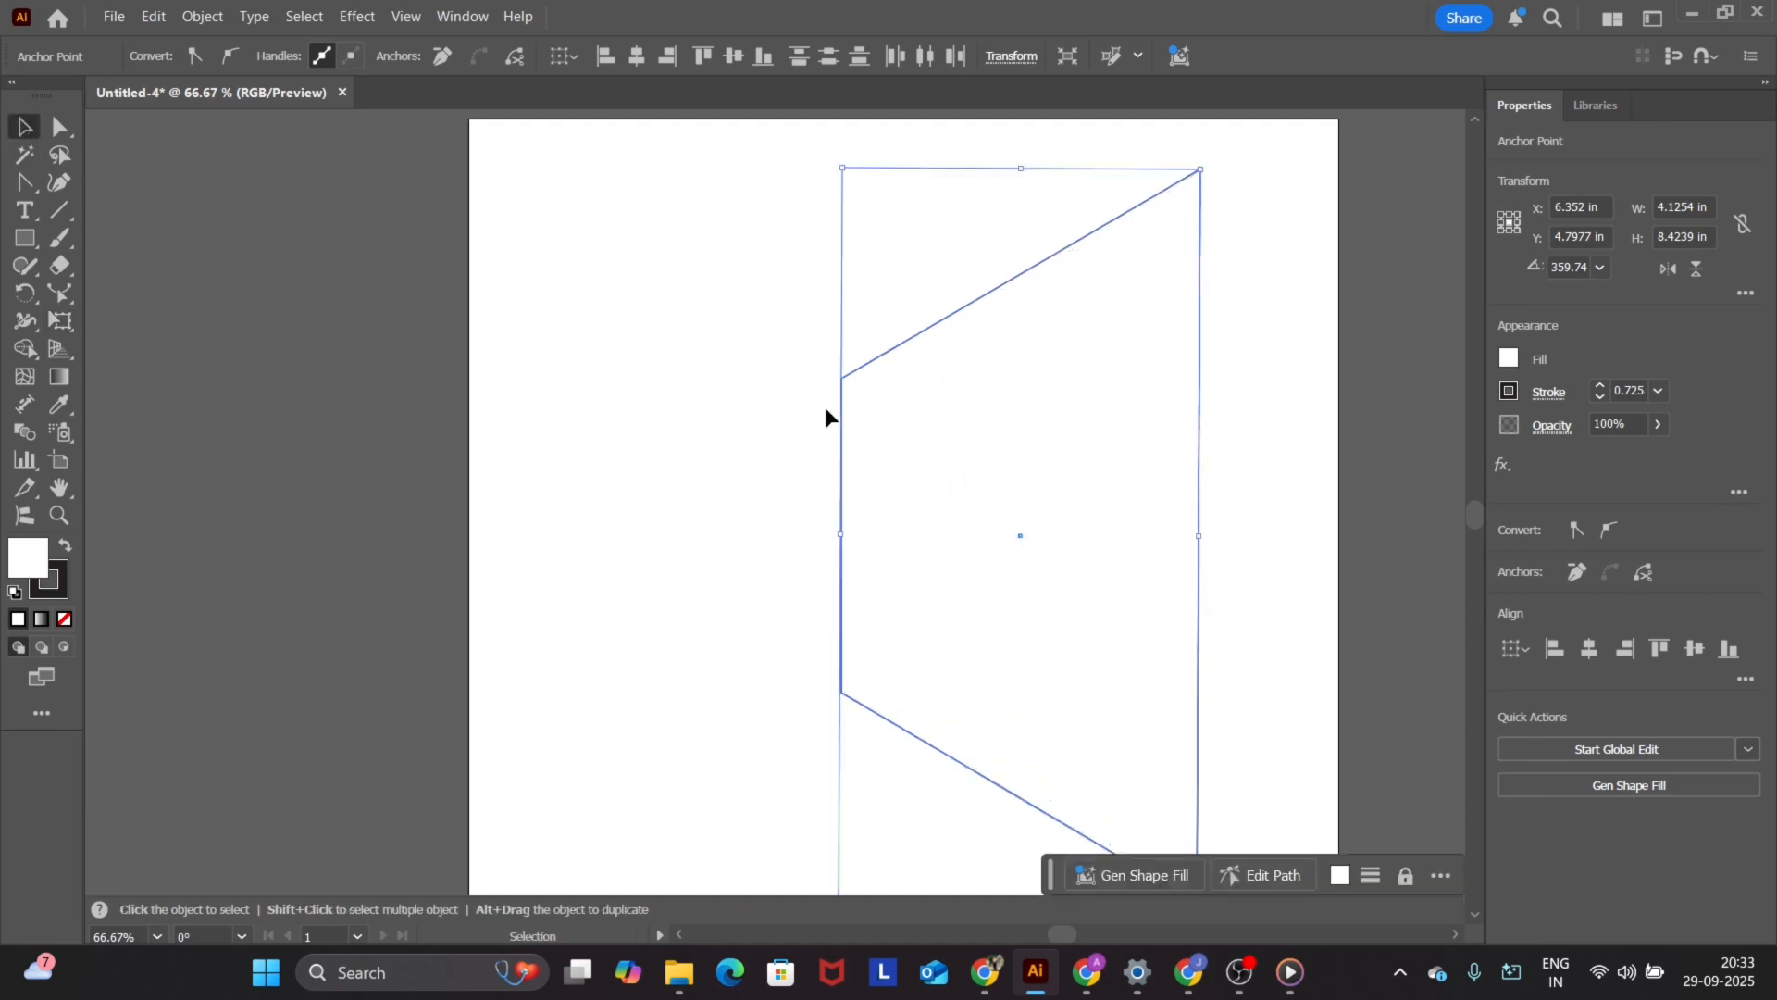
left_click(825, 408)
left_click_drag(1083, 424, 735, 609)
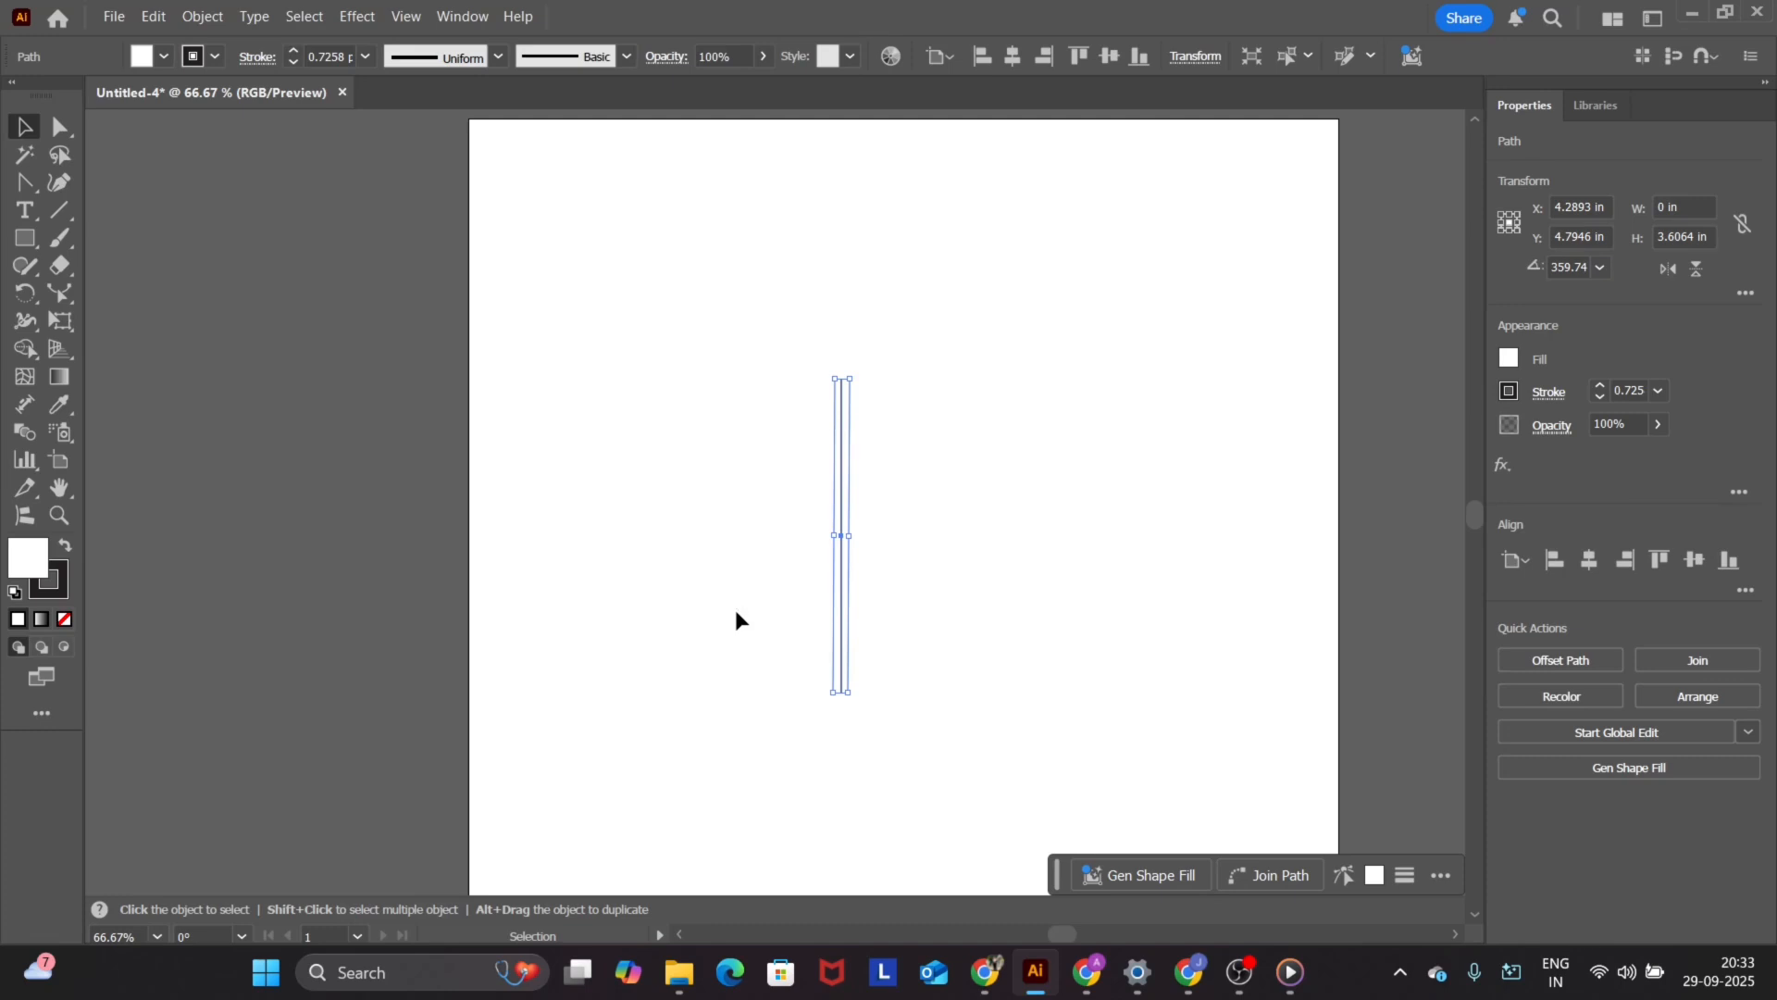
left_click(537, 474)
- Draw a rectangle about 3.05 by 4.31 in on the right half of the artboard
left_click(70, 328)
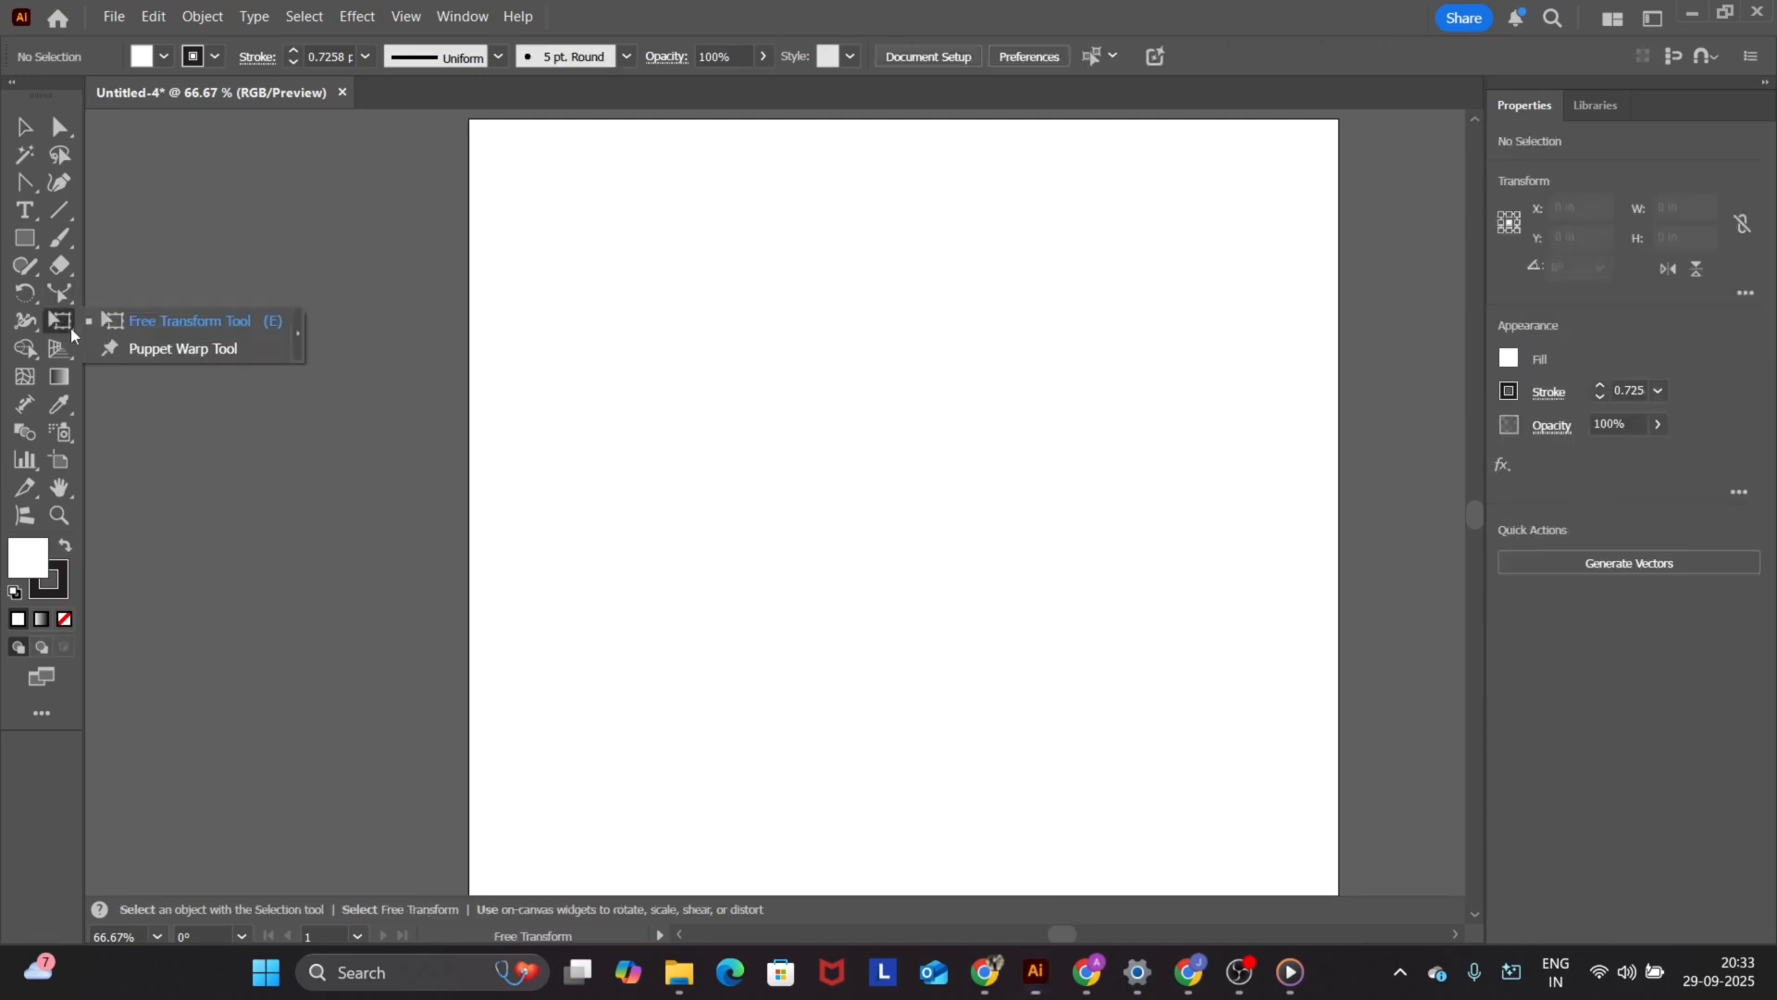
left_click(24, 238)
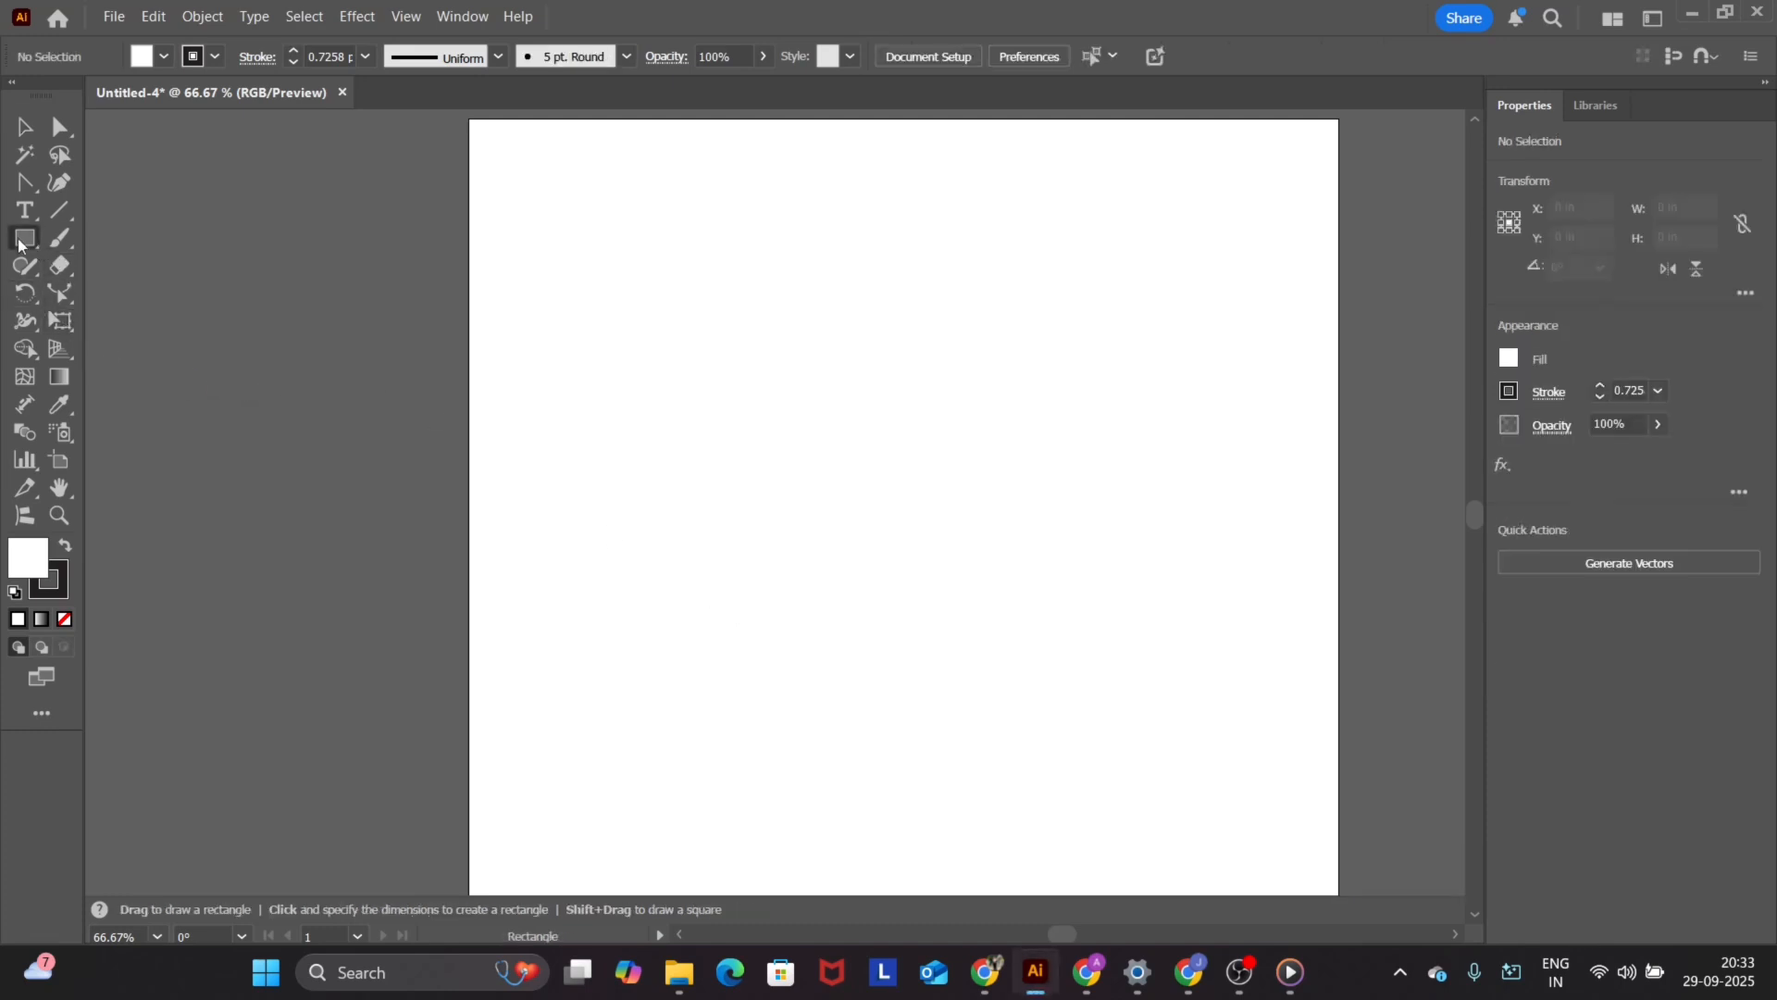
left_click_drag(912, 346, 1177, 718)
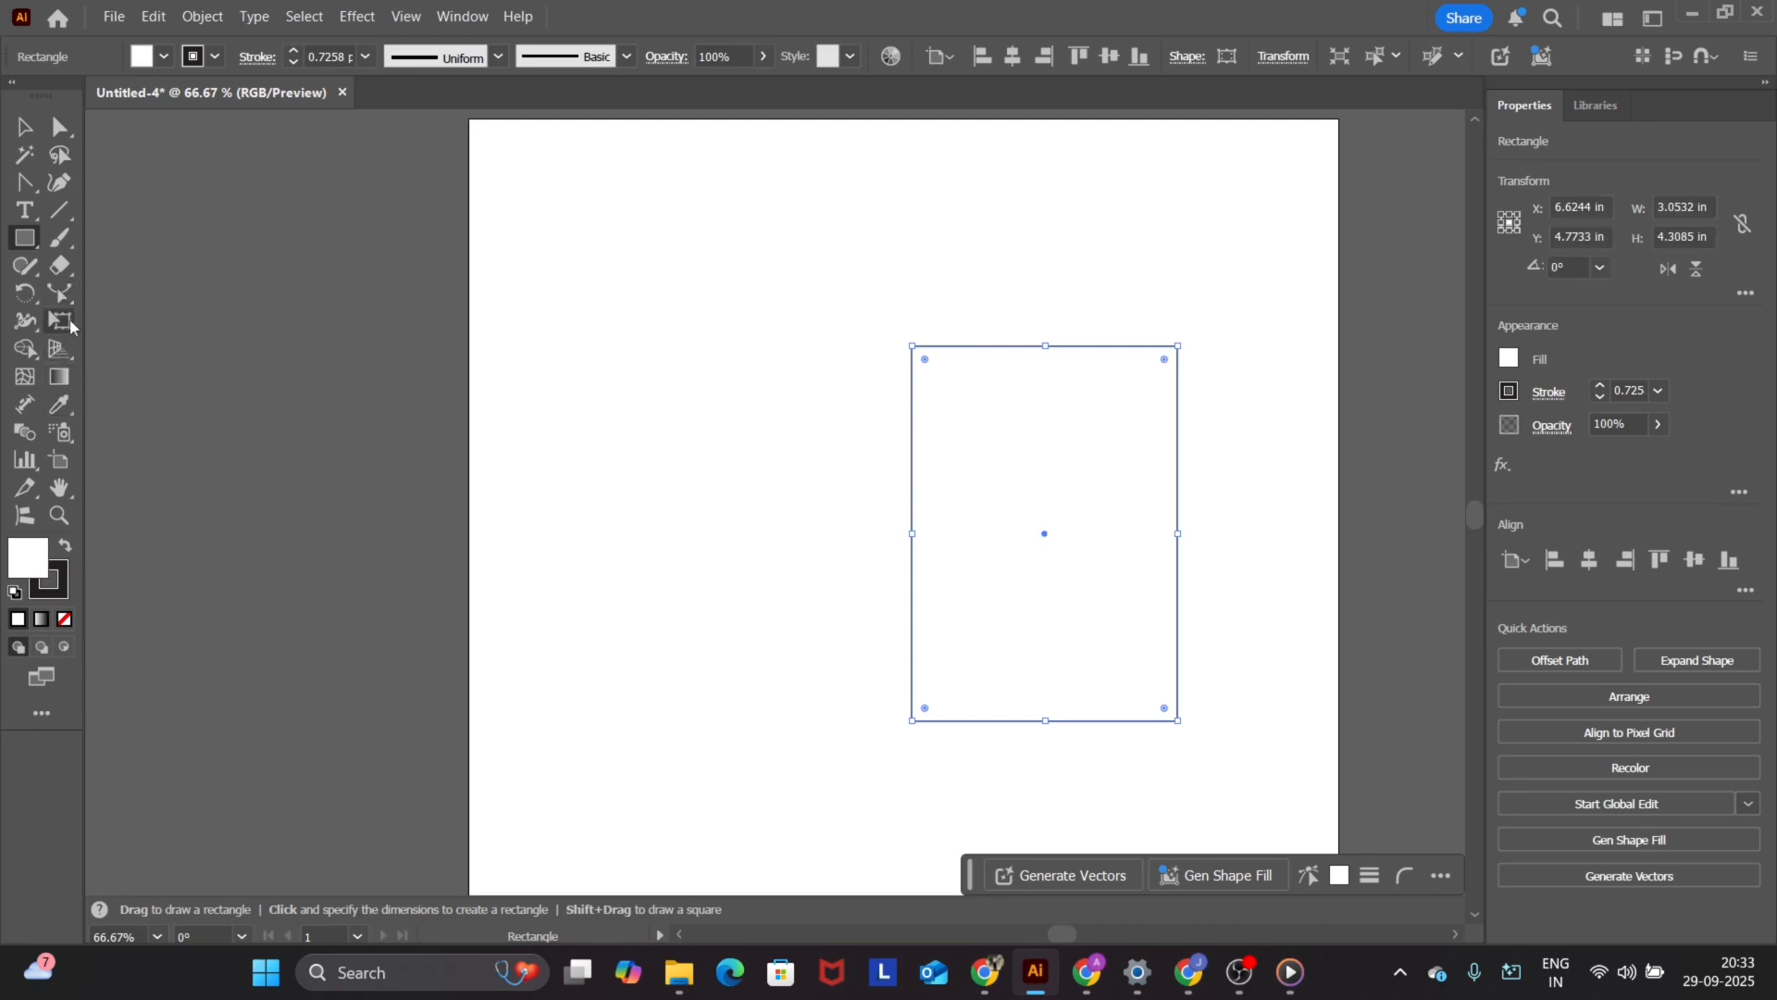
- Pull the rectangle's upper-left corner far outward with Free Transform's Free Distort, widening the shape to about 7.38 by 4.82 in
left_click(59, 321)
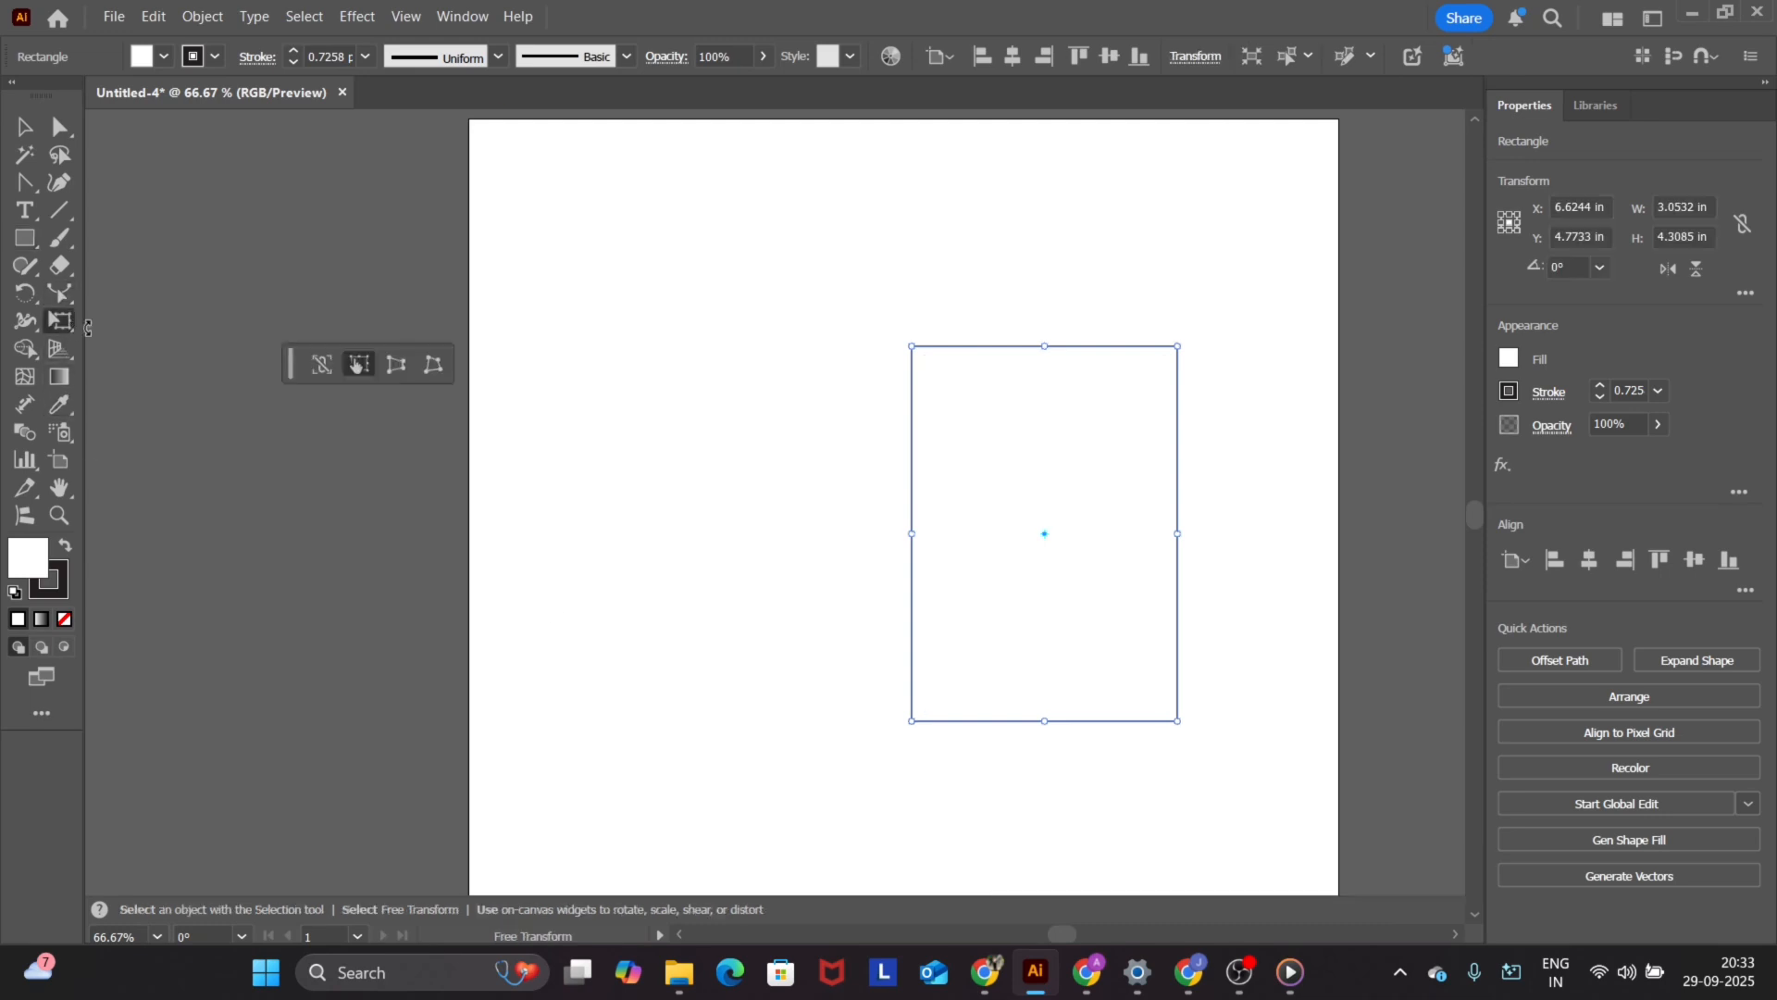
left_click(432, 364)
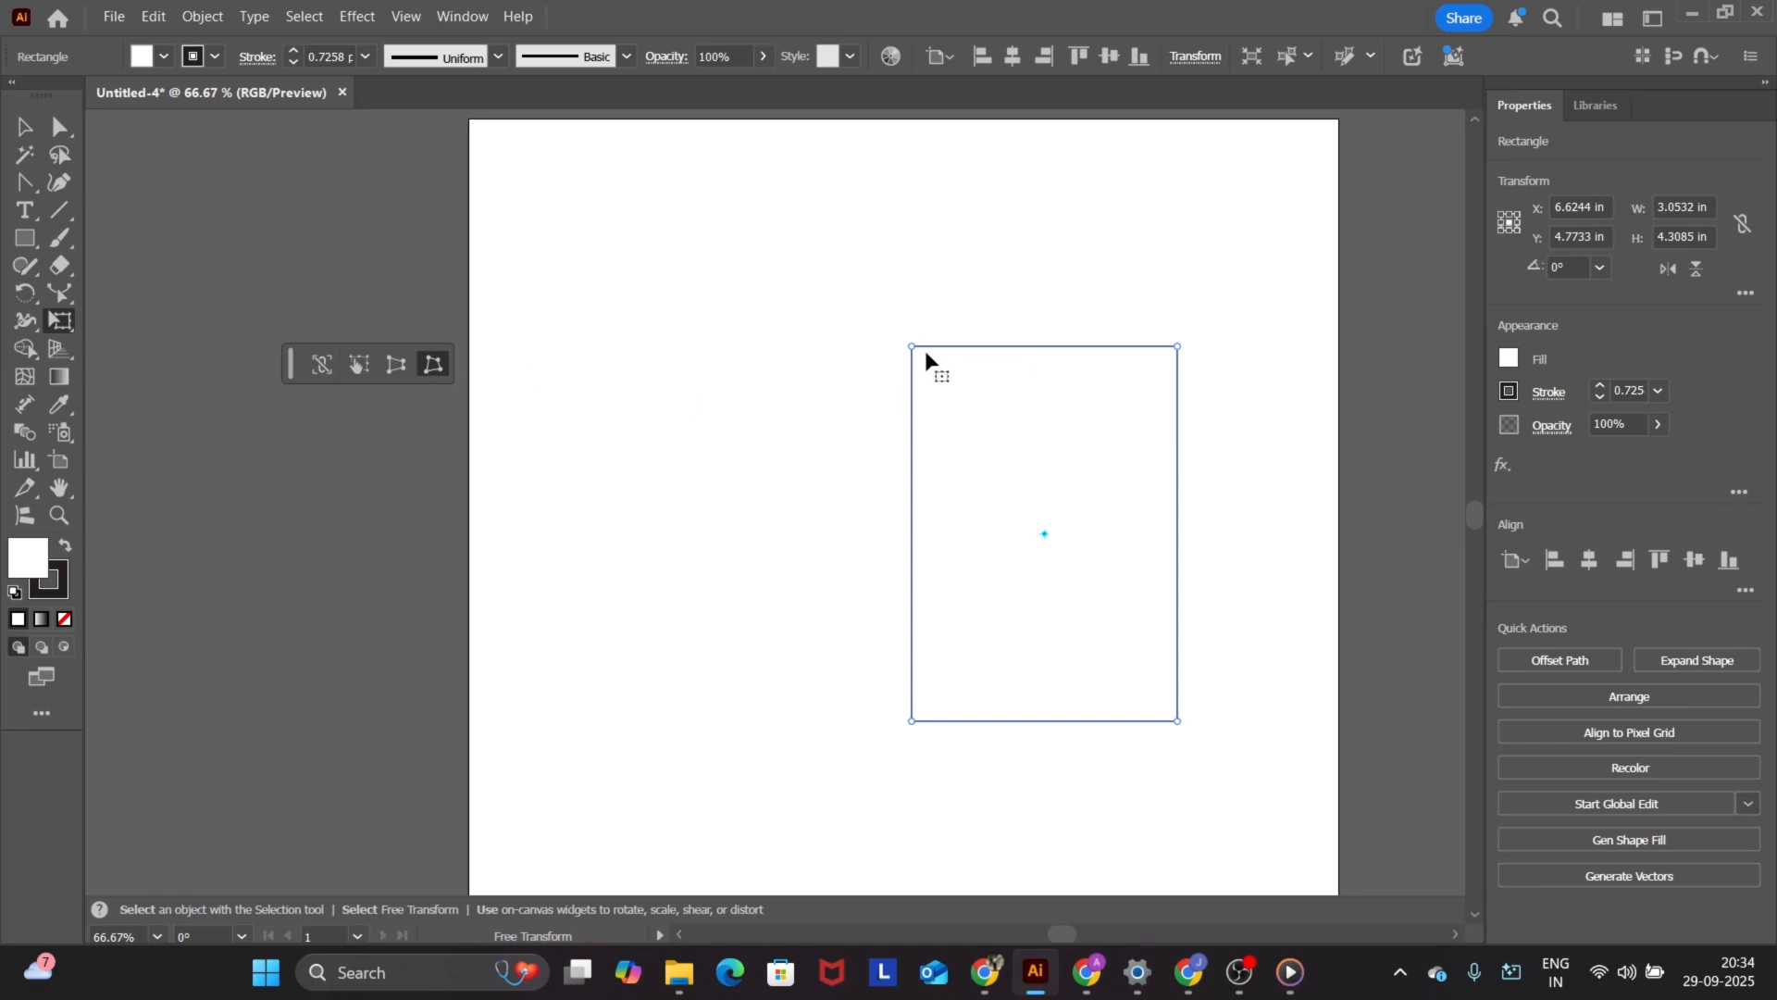
mouse_move(912, 348)
left_mouse_down()
mouse_move(773, 321)
mouse_move(925, 354)
left_mouse_up()
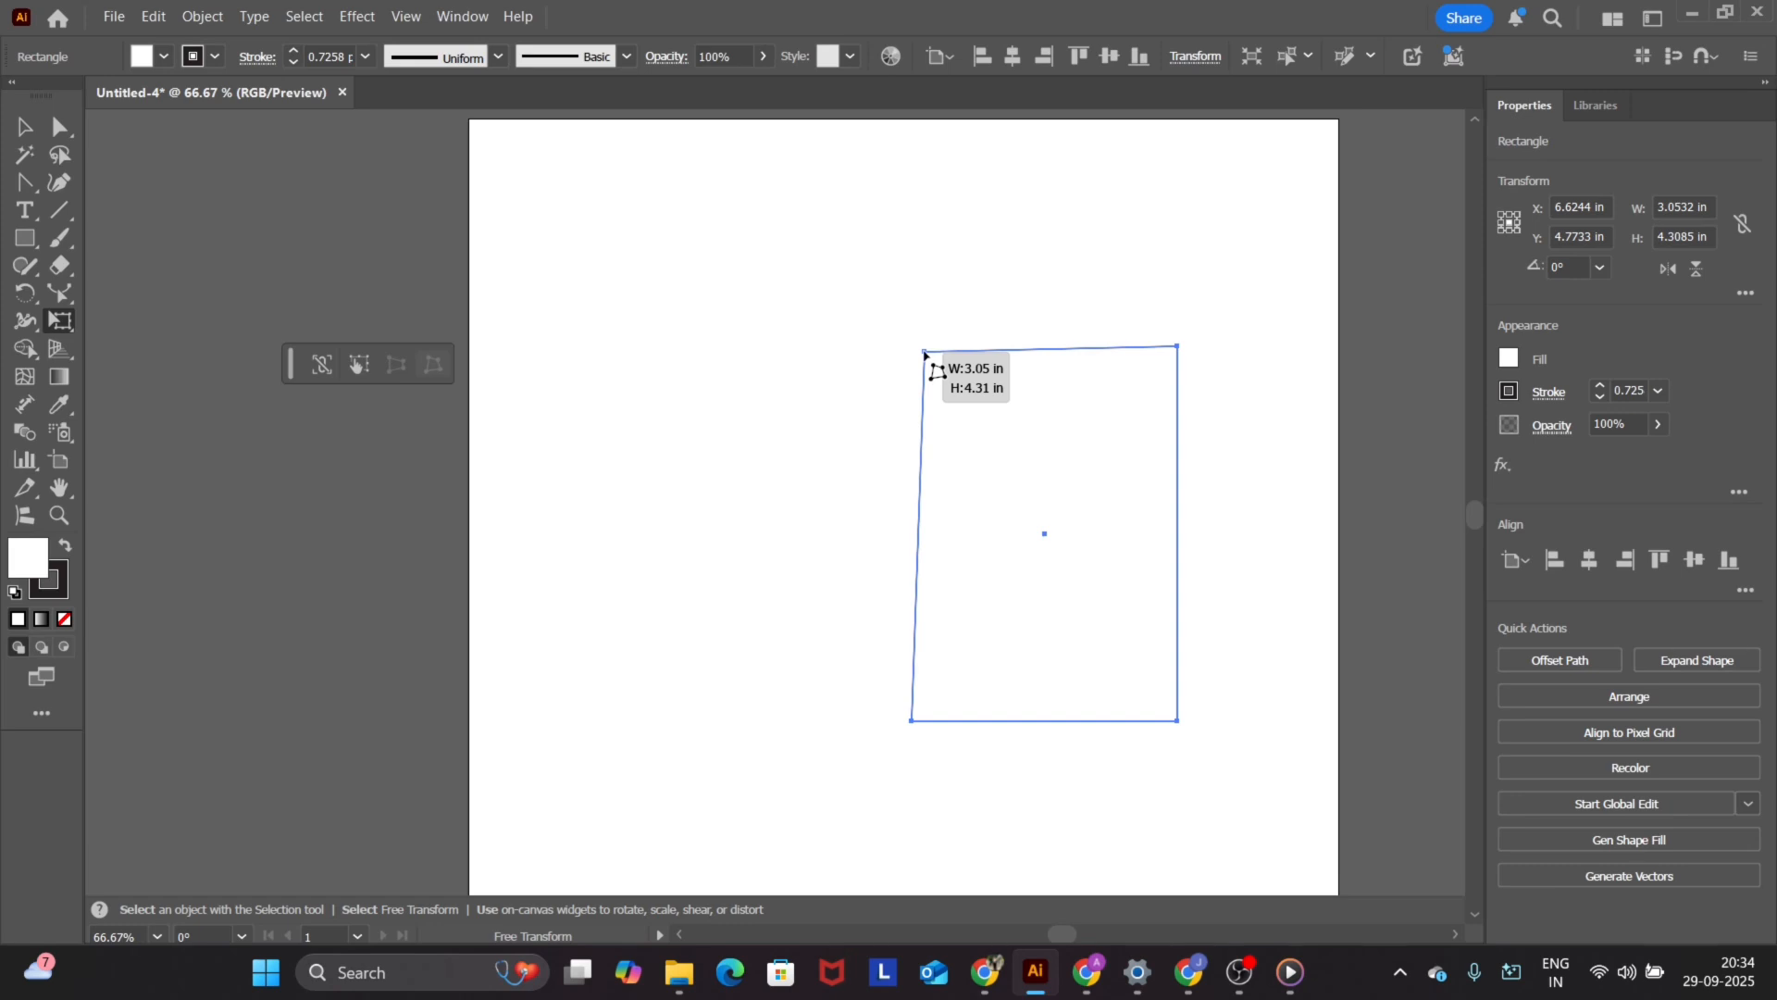
left_click_drag(925, 354, 898, 453)
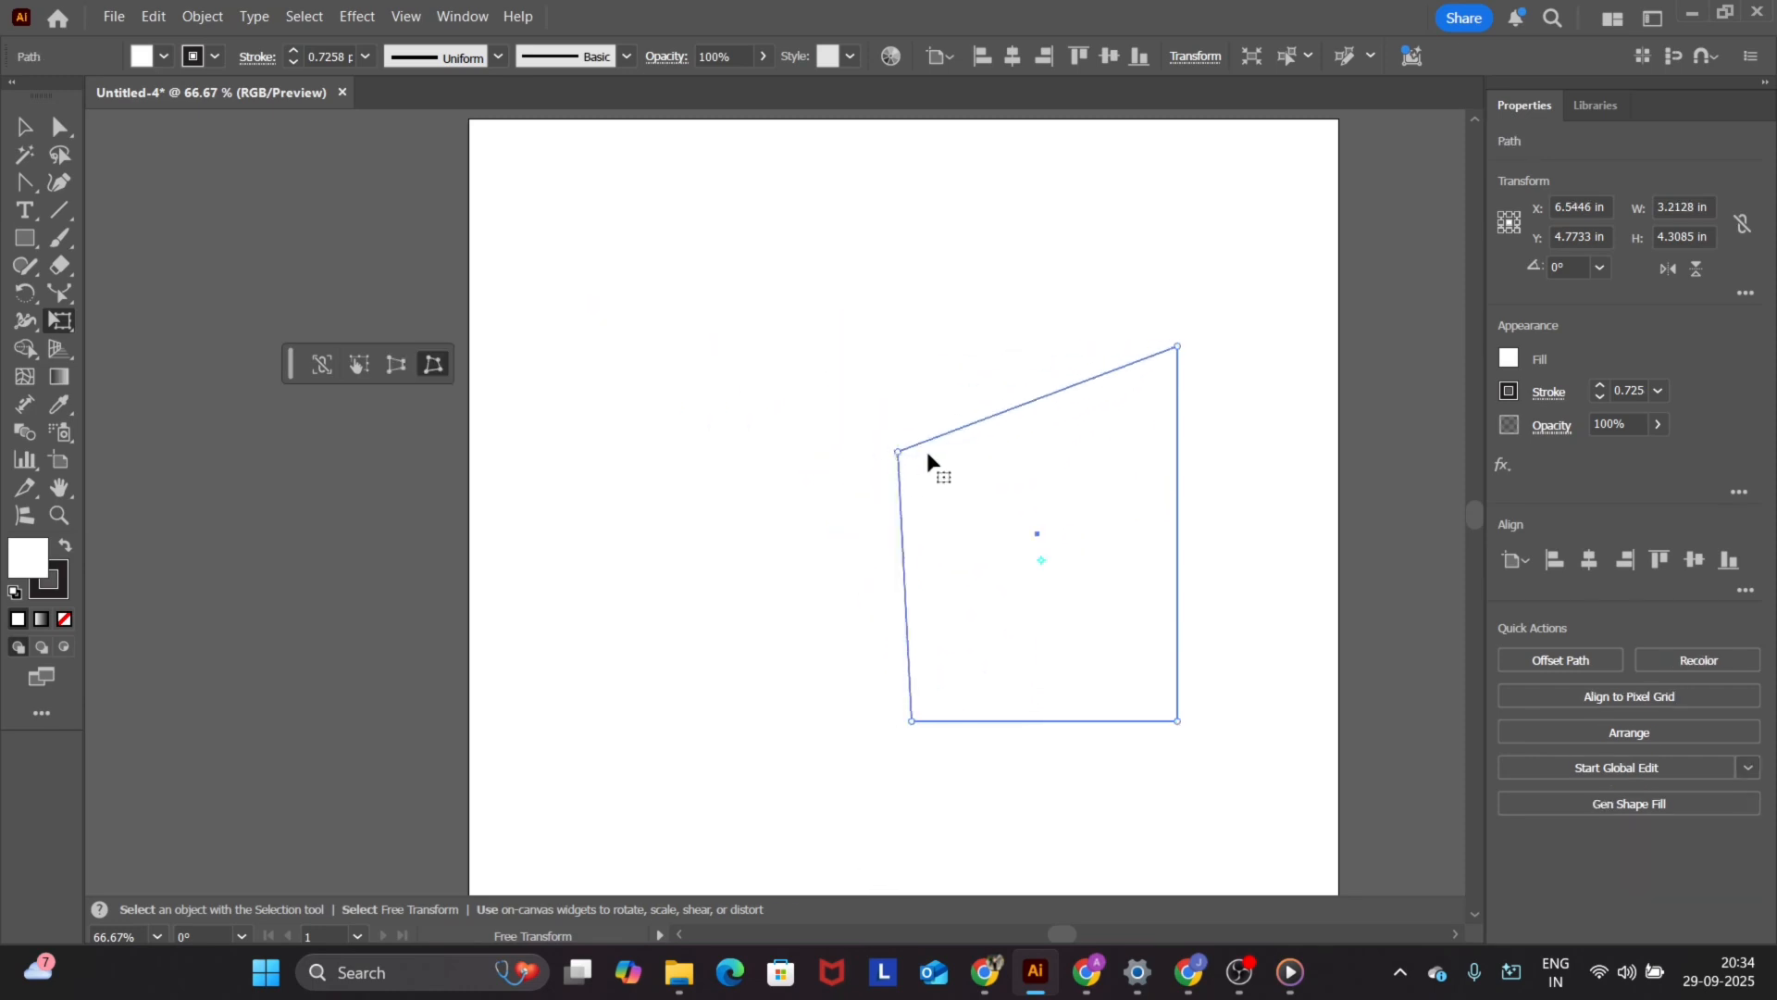
left_click_drag(898, 454, 535, 302)
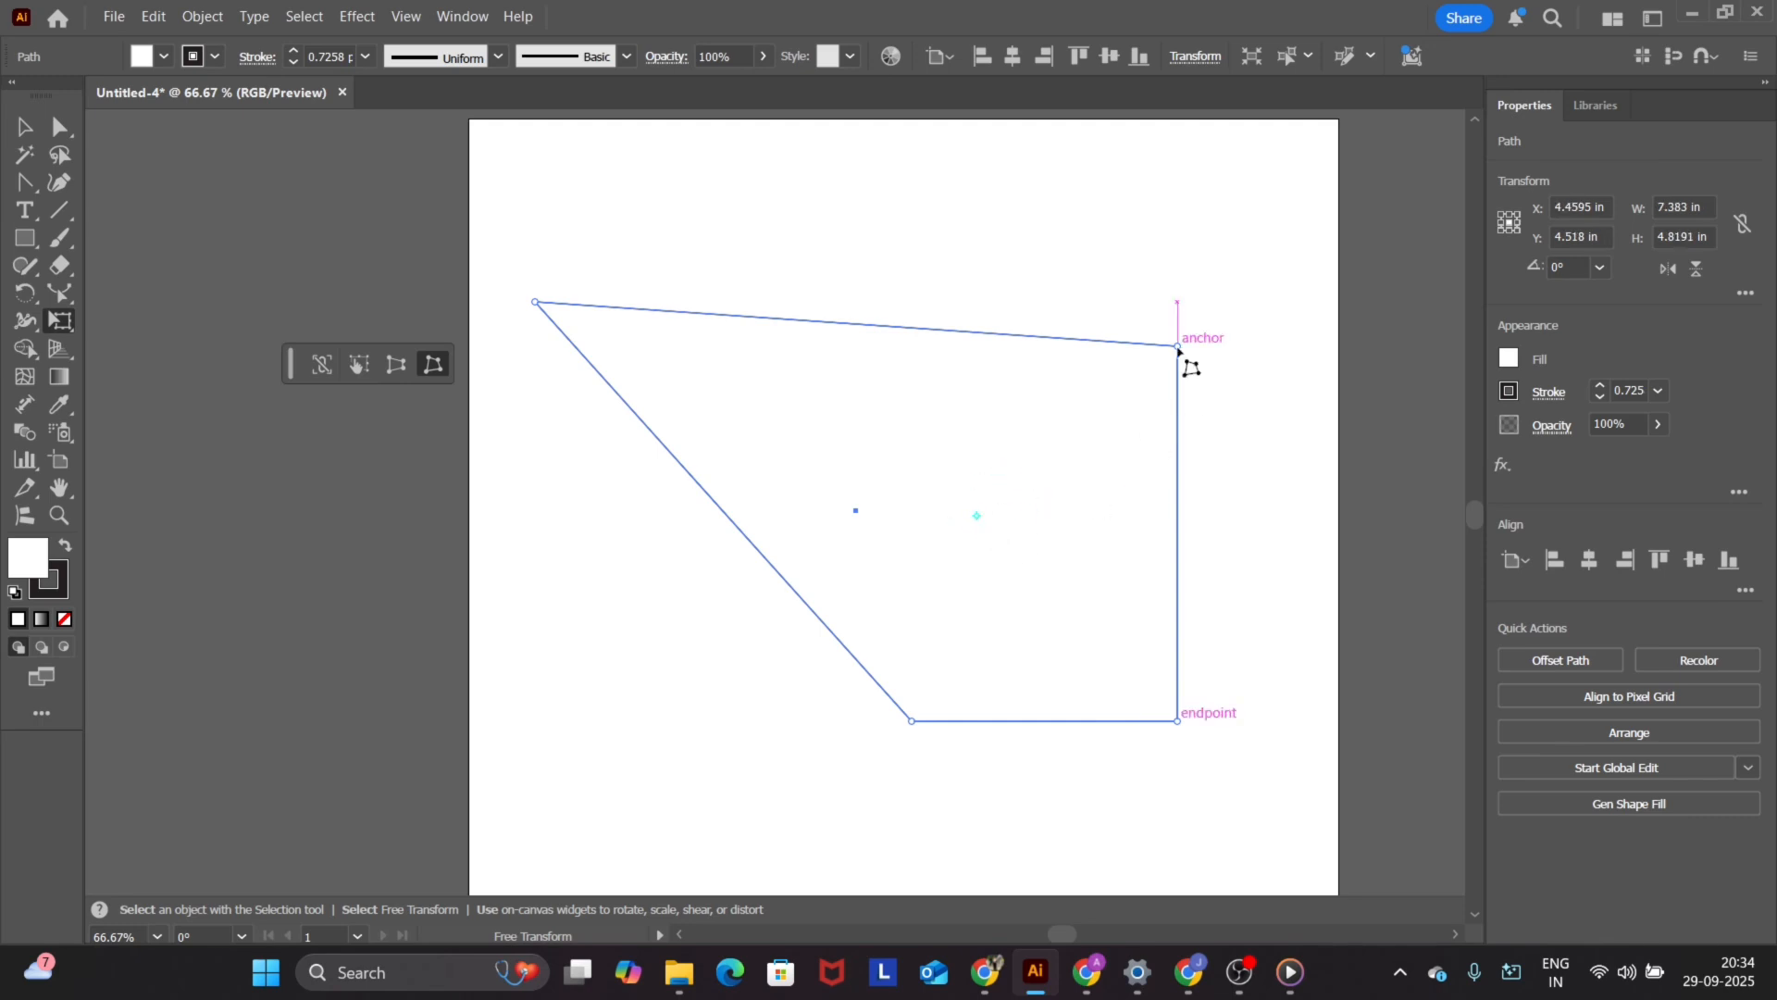
- Free Distort the other corners into an irregular shape about 4.91 by 4.27 in and move it towards the artboard's lower right
left_click_drag(1179, 350, 1351, 243)
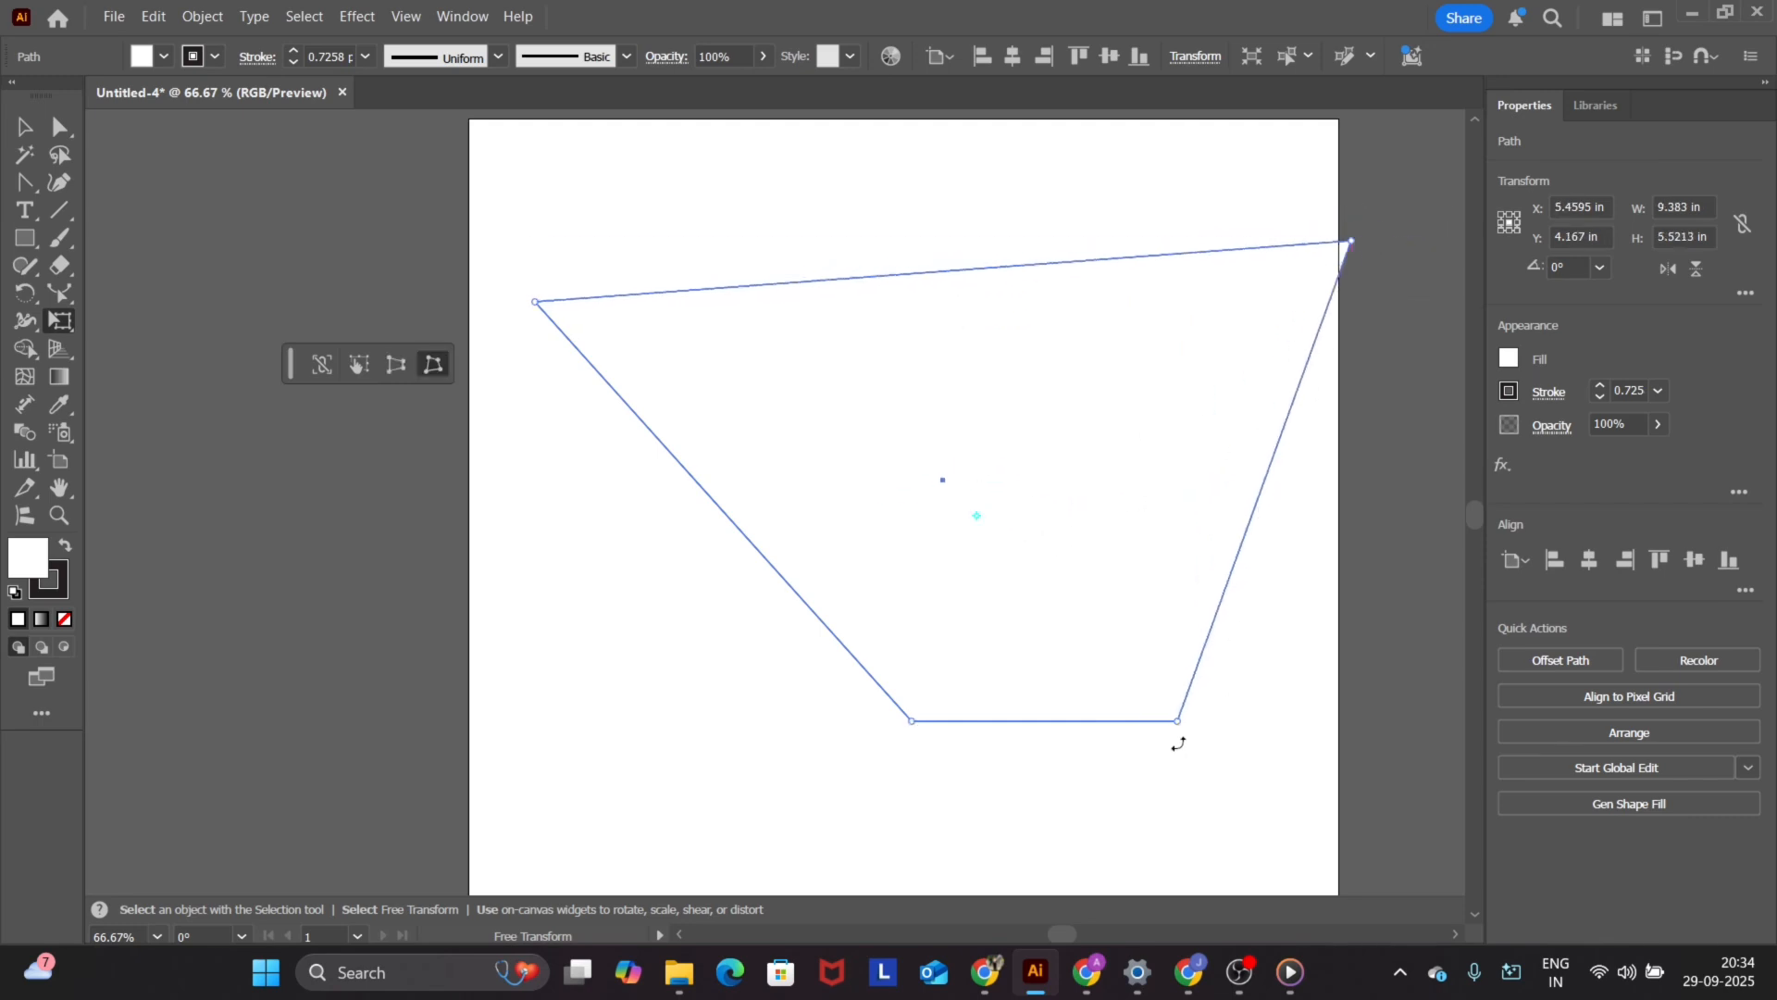
left_click_drag(1179, 722, 1092, 655)
left_click_drag(910, 723, 1151, 493)
left_click_drag(1352, 241, 842, 219)
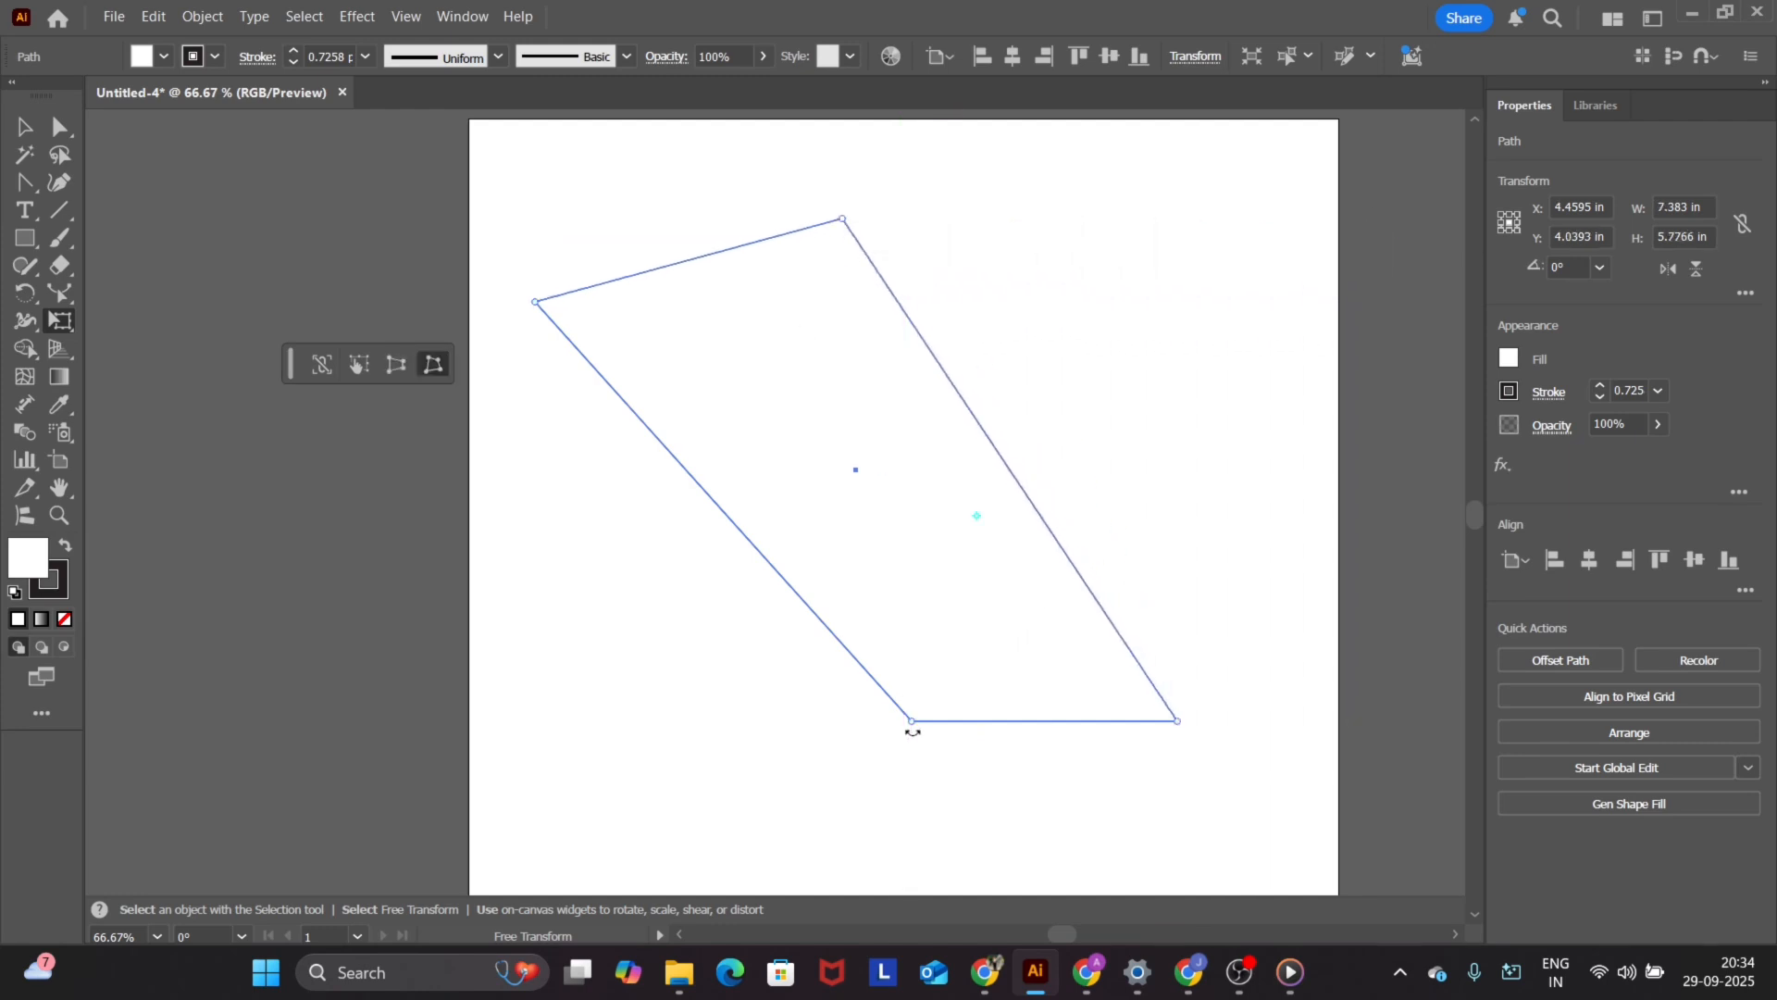
left_click_drag(913, 732, 958, 508)
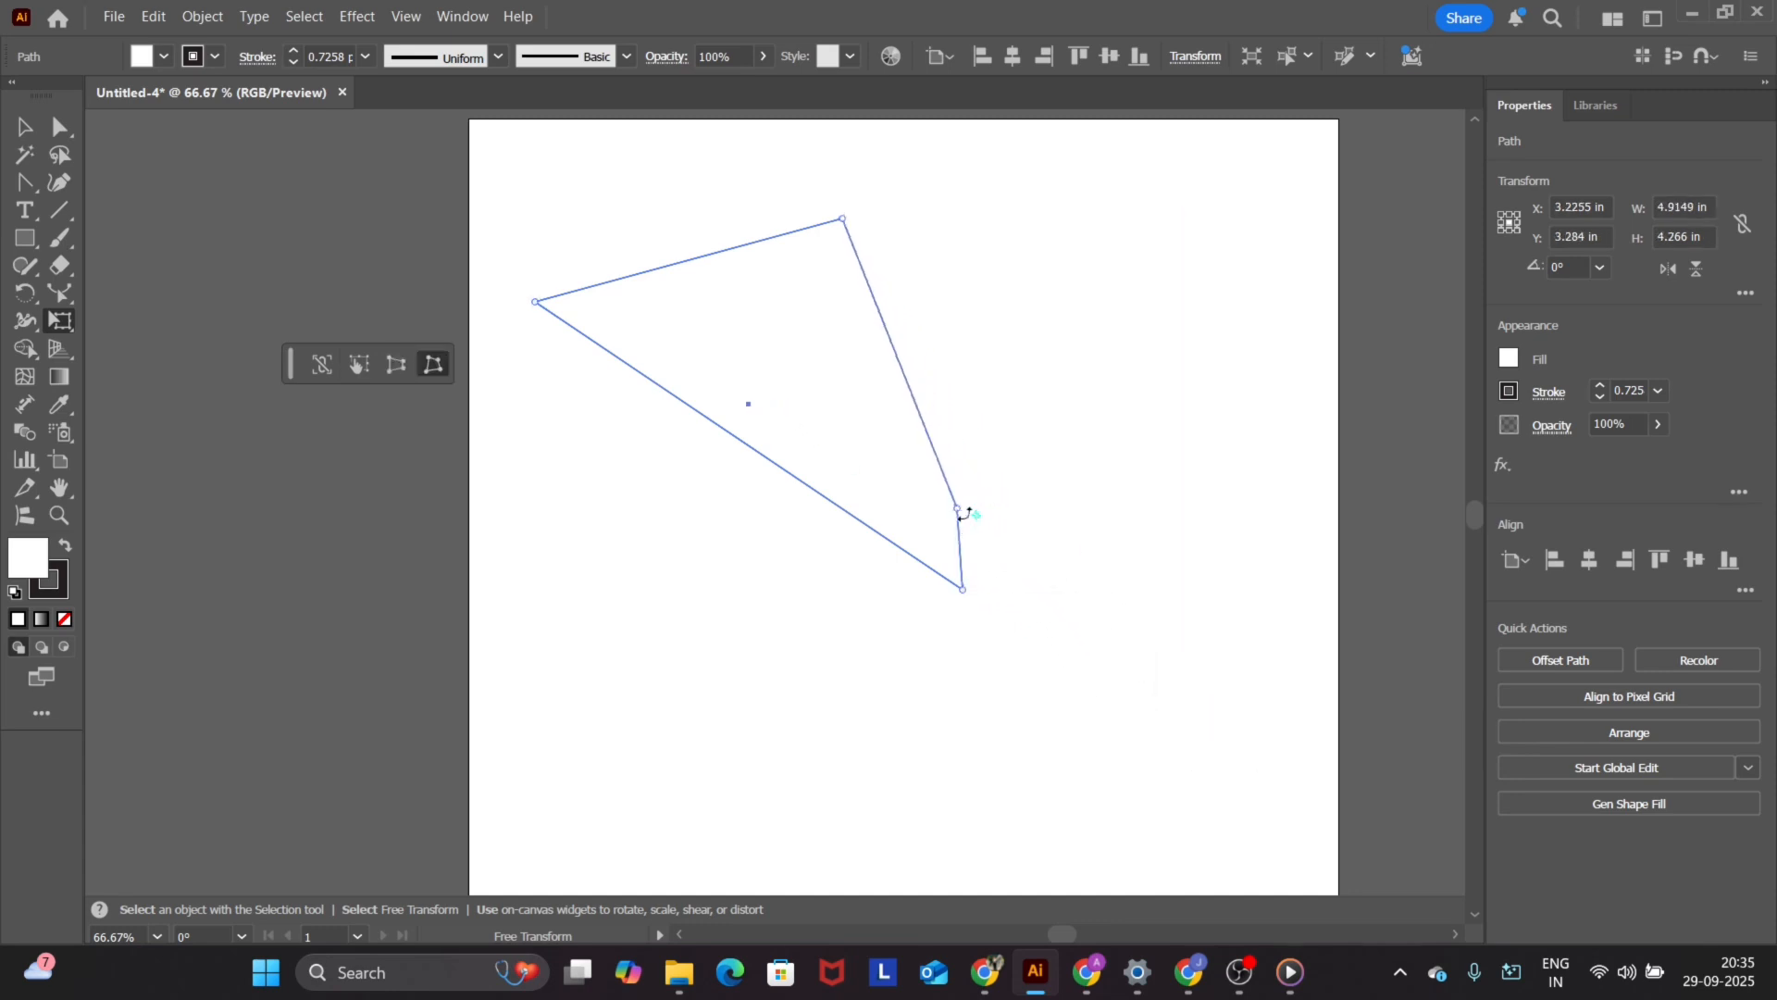
left_click(826, 428)
left_click_drag(741, 413, 1020, 574)
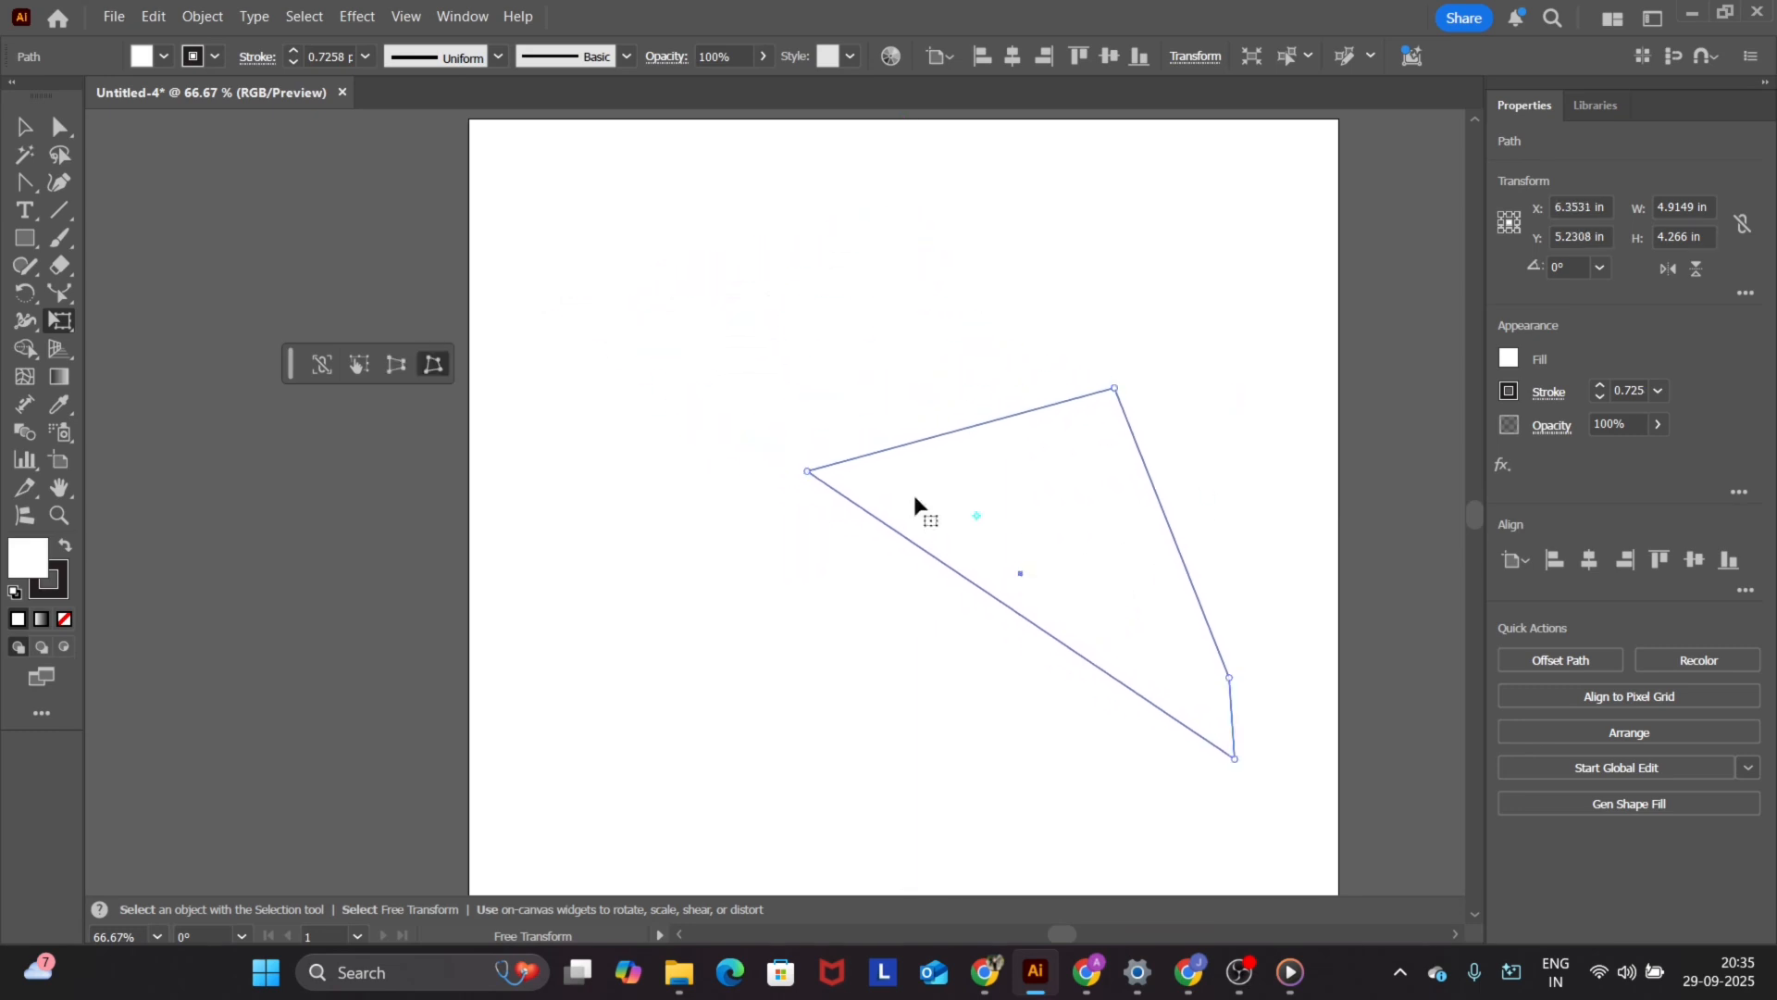
- Select the distorted shape and delete it from the artboard
left_click(24, 123)
left_click_drag(675, 397, 1197, 641)
key("Delete")
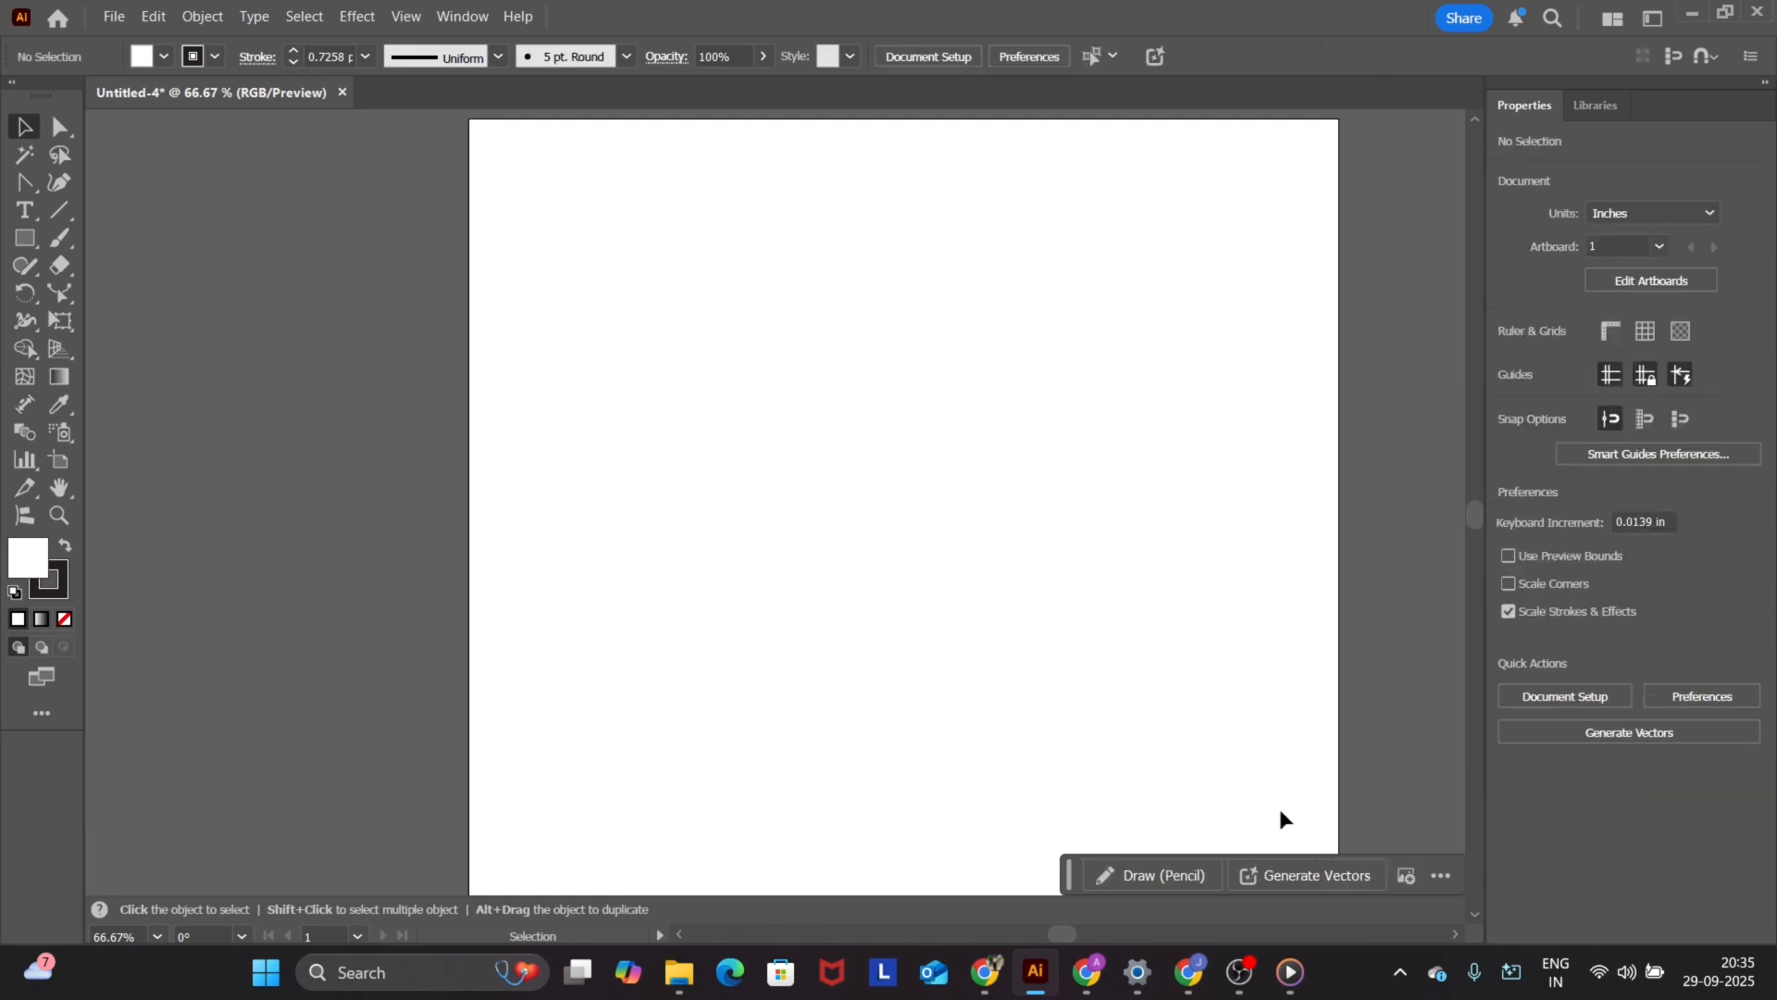
- Draw a tall, narrow rectangle about 1.17 by 6.90 in near the artboard's left edge and shift it slightly right and down
left_click(25, 238)
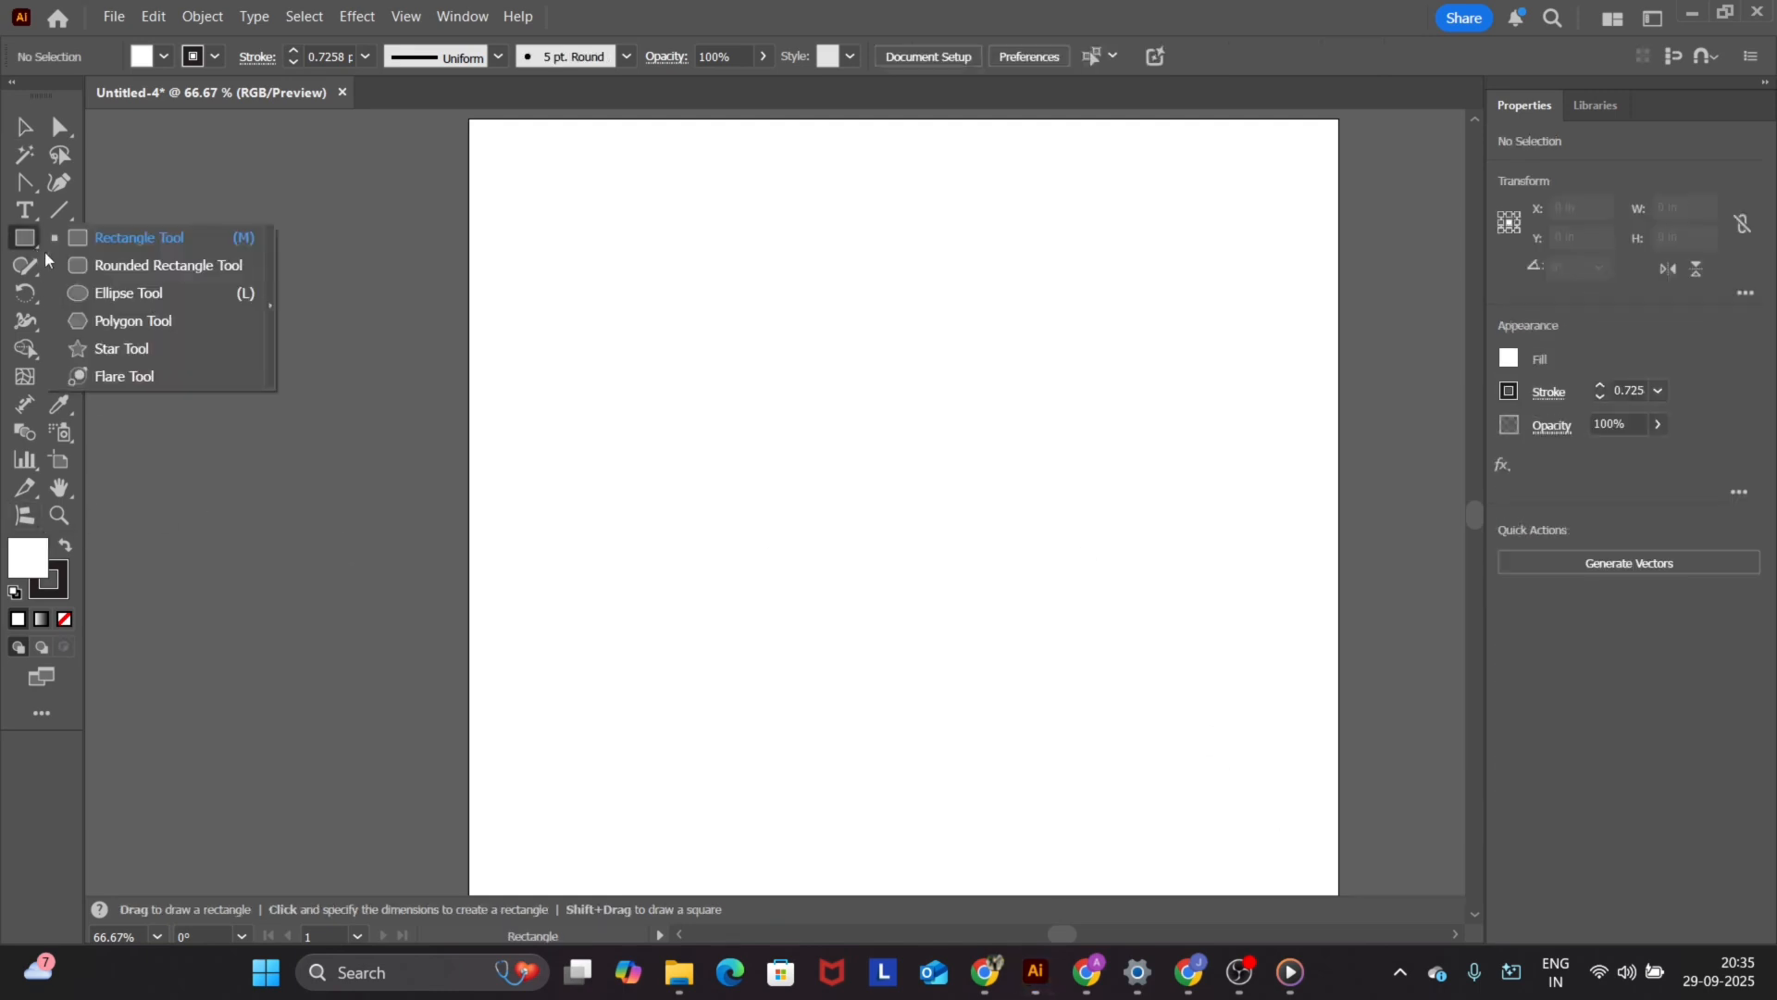
left_click(139, 234)
mouse_move(533, 221)
left_mouse_down()
mouse_move(675, 694)
mouse_move(674, 826)
mouse_move(648, 841)
mouse_move(675, 845)
mouse_move(635, 822)
left_mouse_up()
left_click(25, 127)
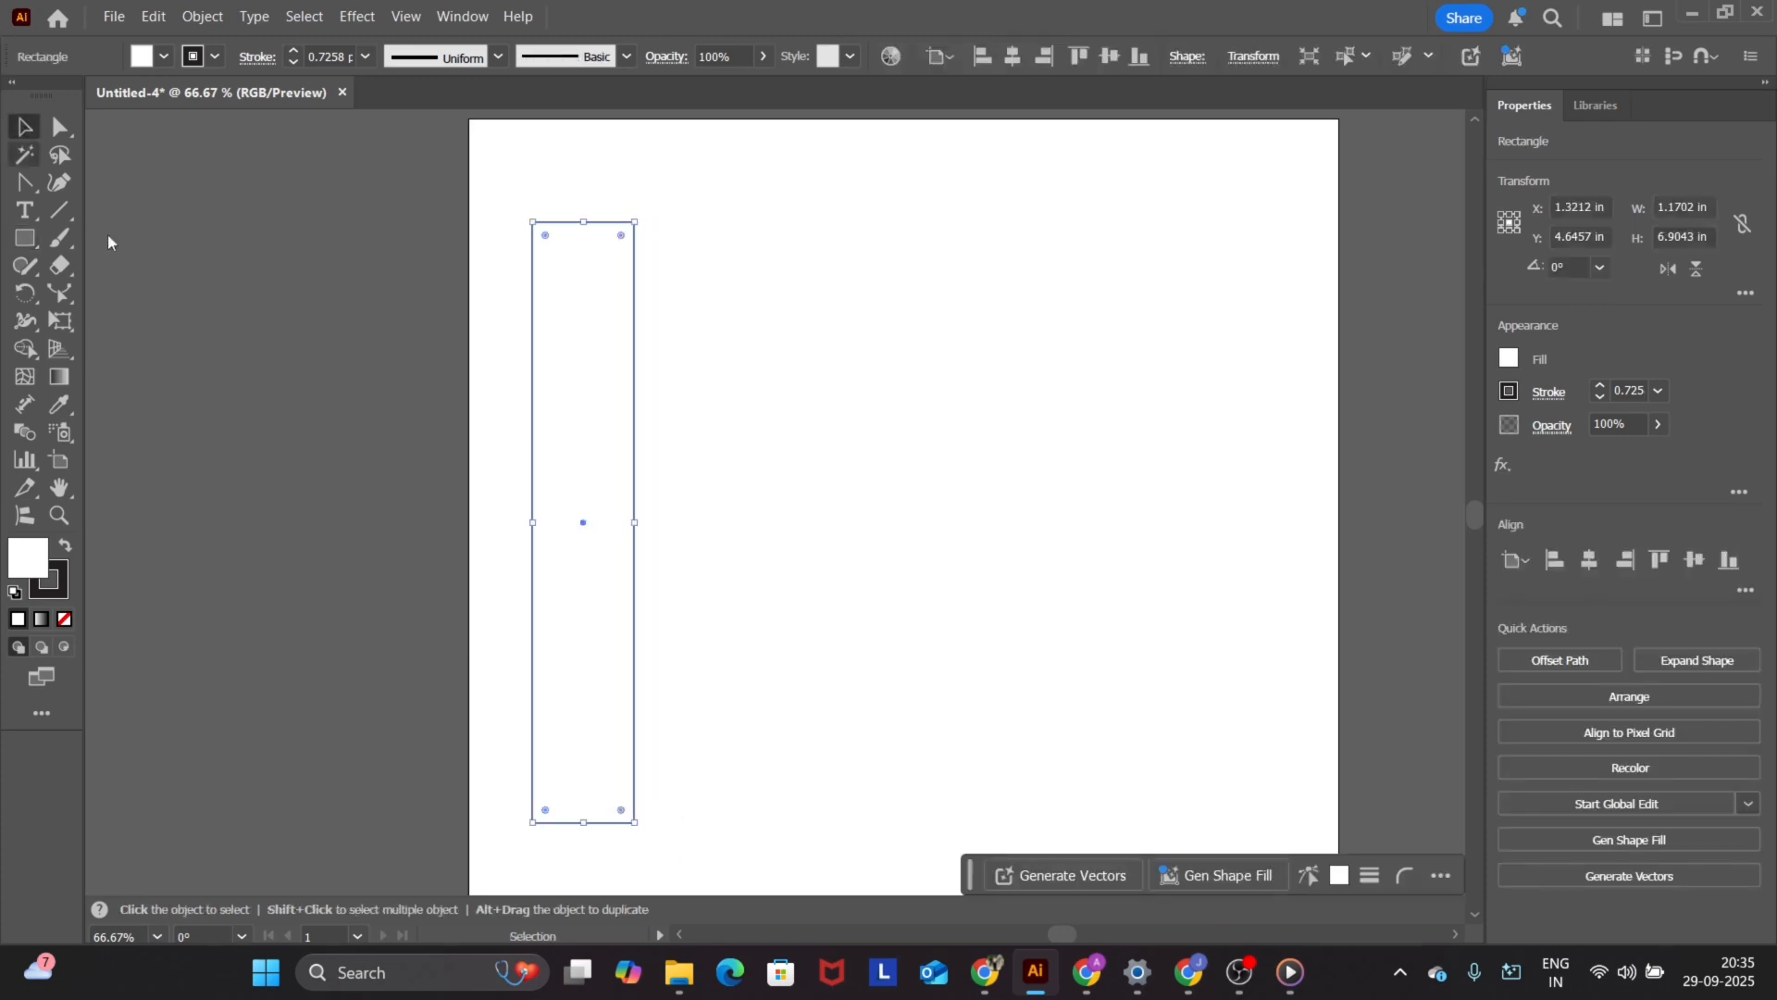
left_click_drag(611, 495, 650, 502)
left_click(809, 531)
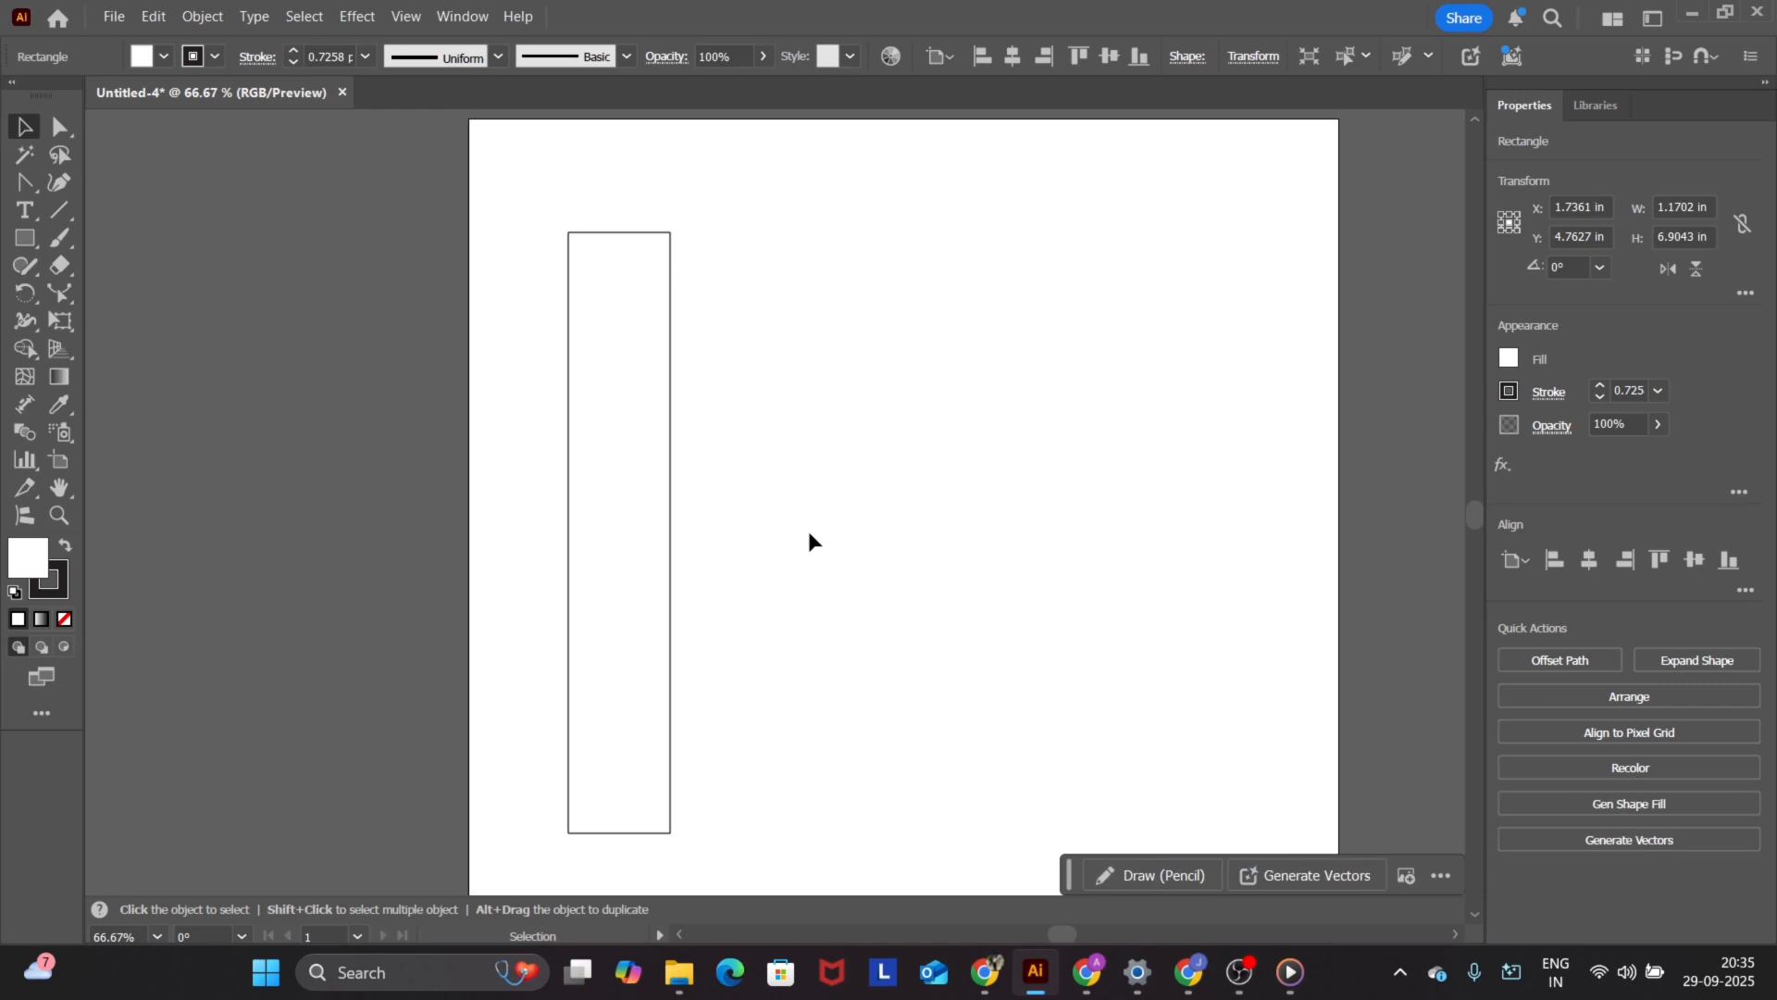
key("ctrl+minus")
key("ctrl+plus")
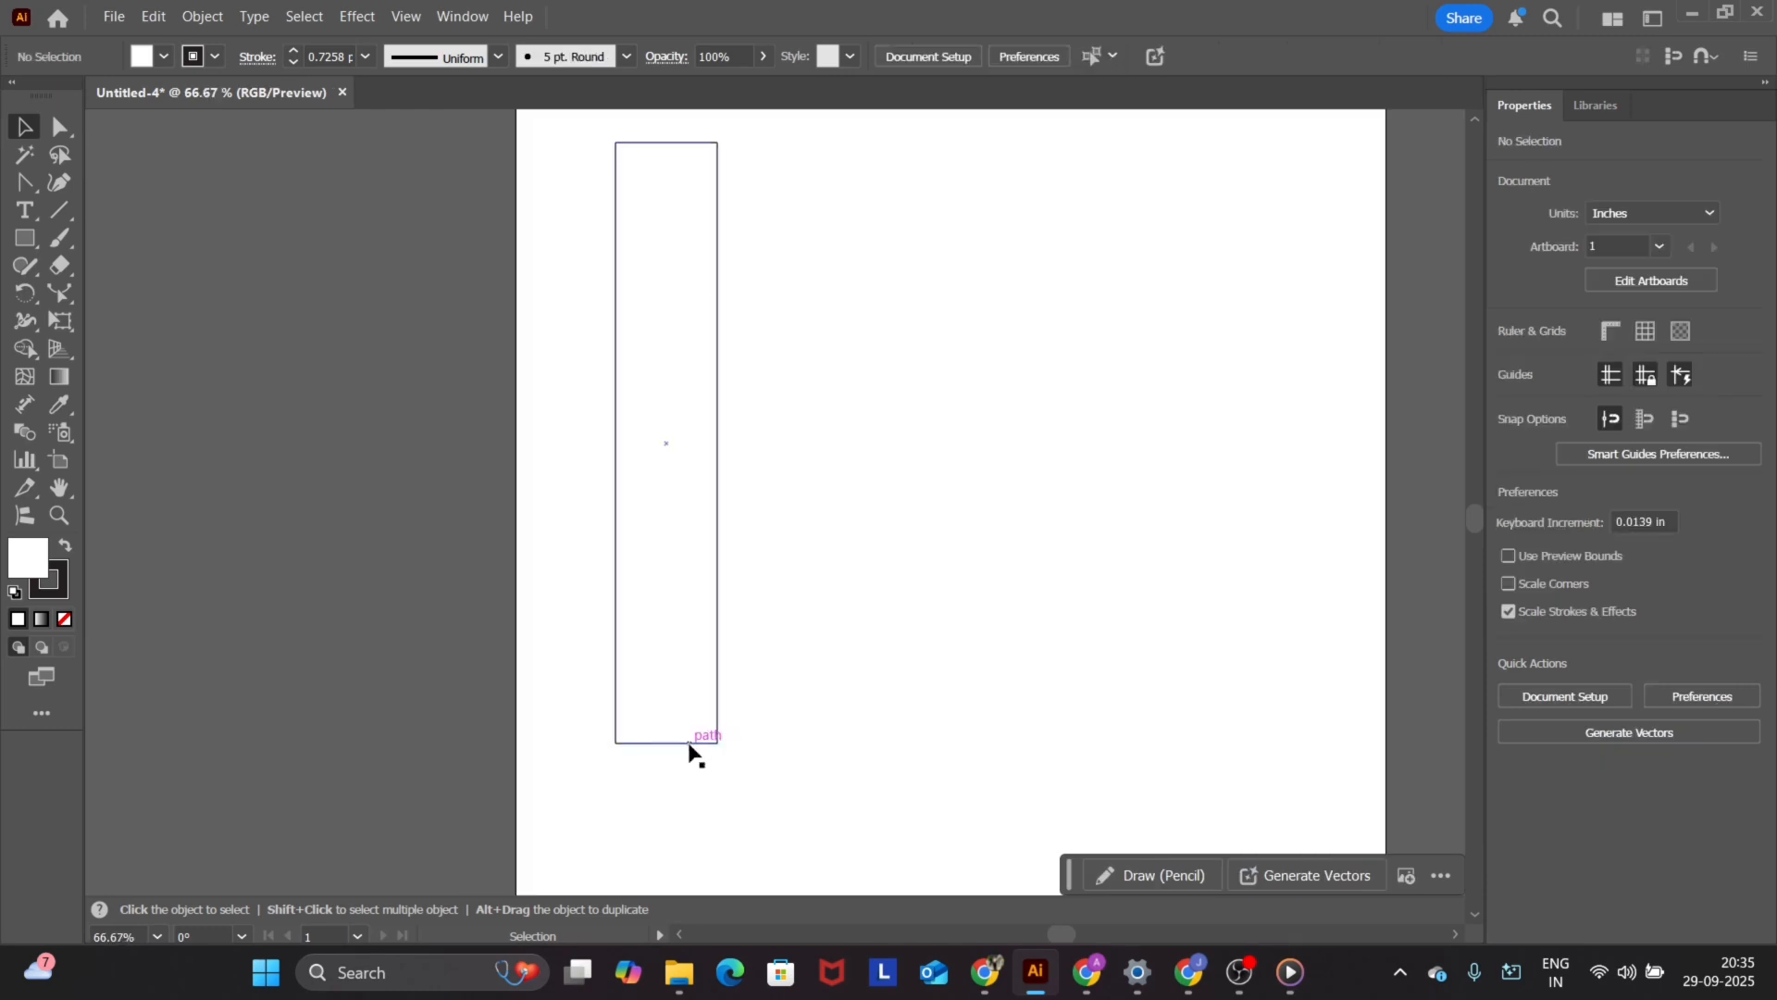
mouse_move(713, 743)
left_mouse_down()
mouse_move(693, 771)
mouse_move(713, 773)
left_mouse_up()
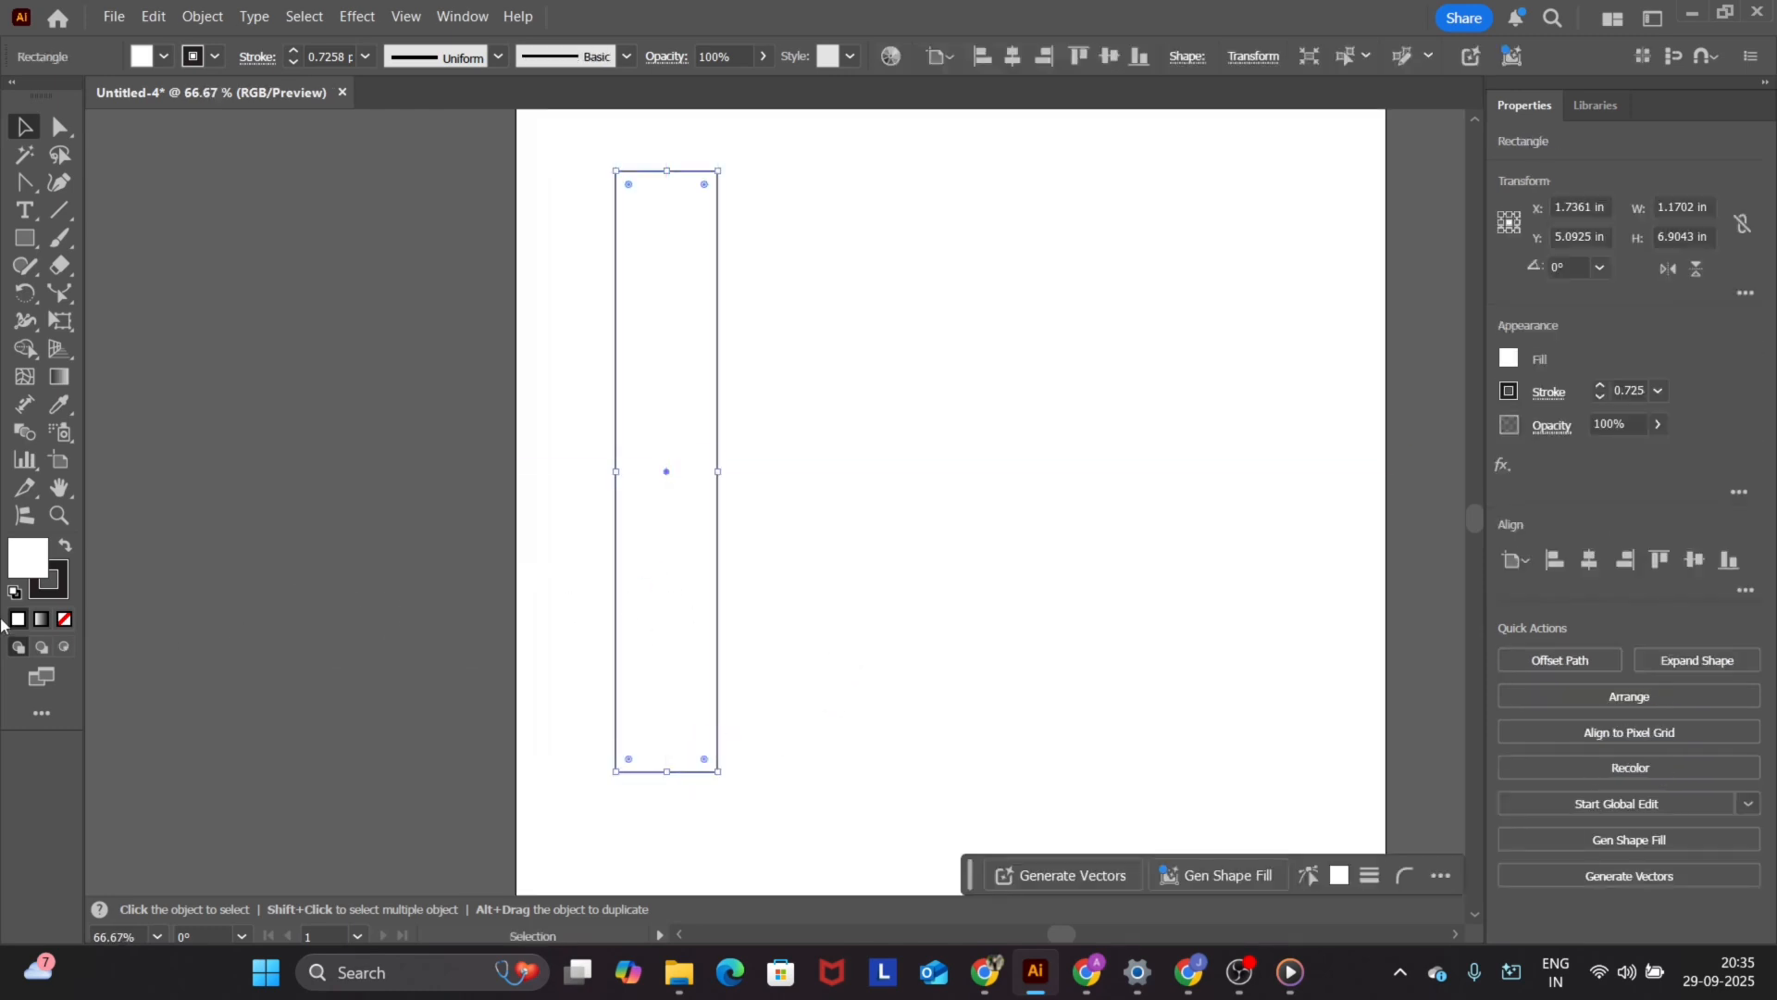
- Remove the tall rectangle's stroke and fill it with the dark maroon color #75223a
left_click(64, 618)
left_click(58, 591)
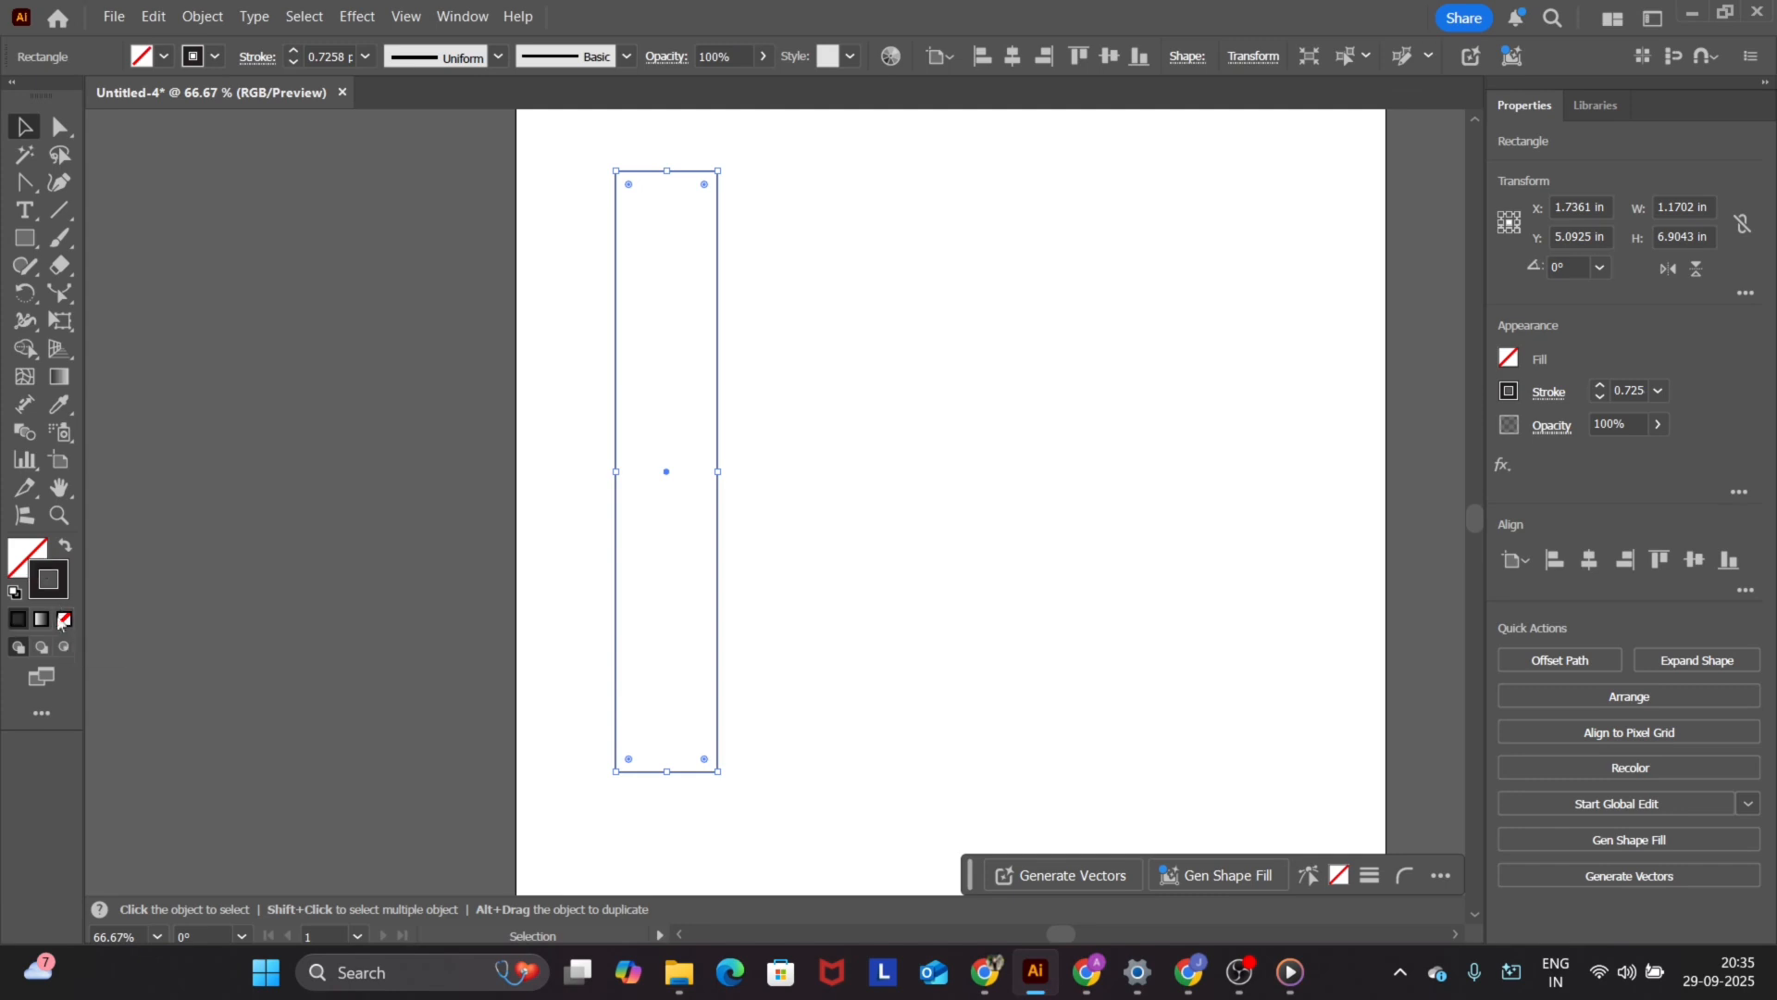
left_click(61, 620)
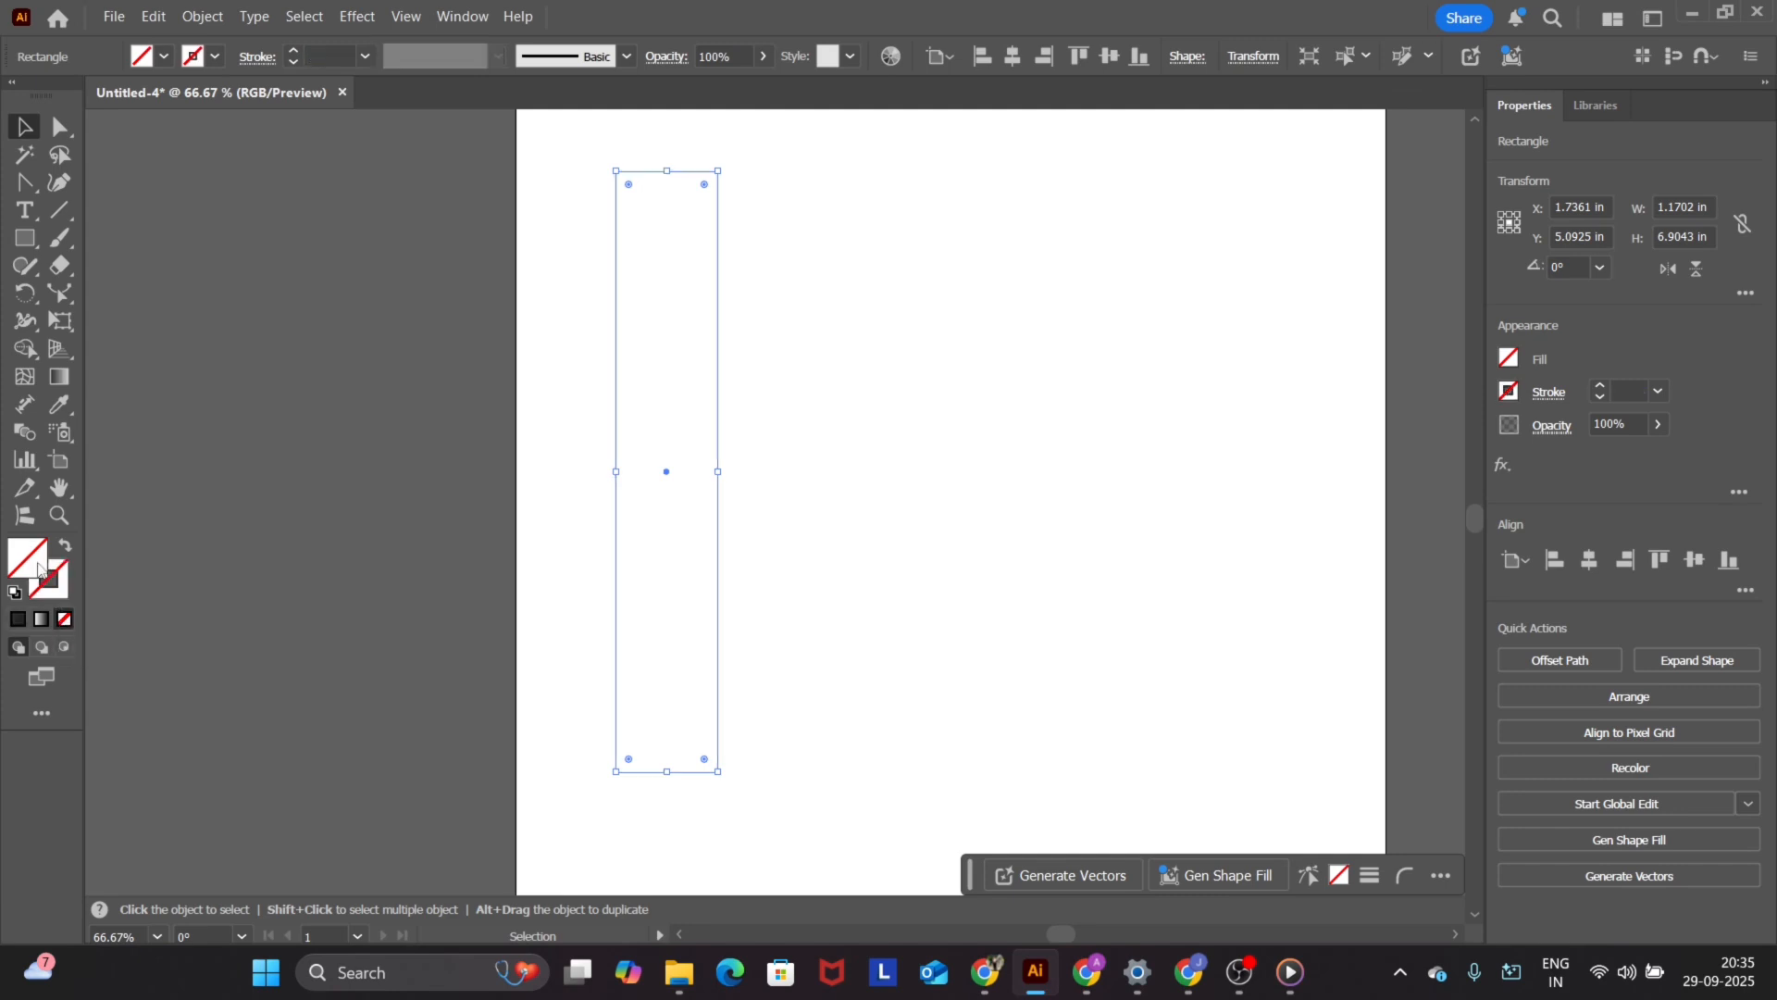
double_click(37, 568)
left_click(793, 488)
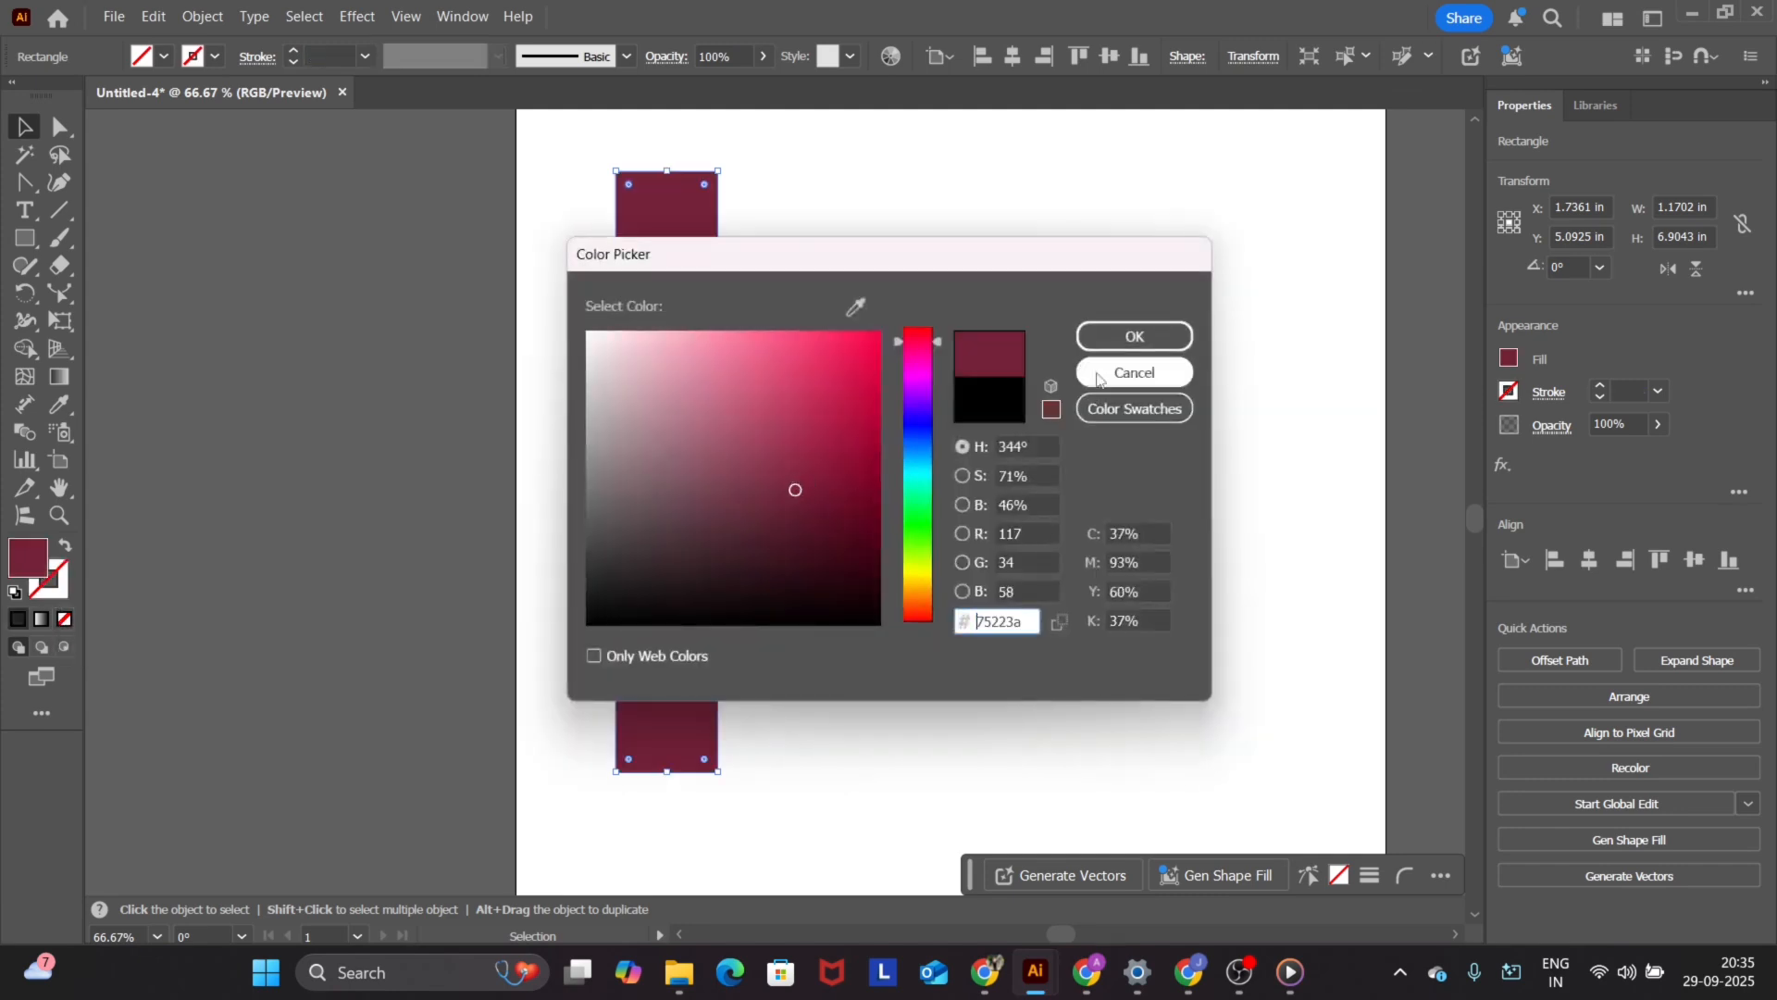
left_click(1135, 336)
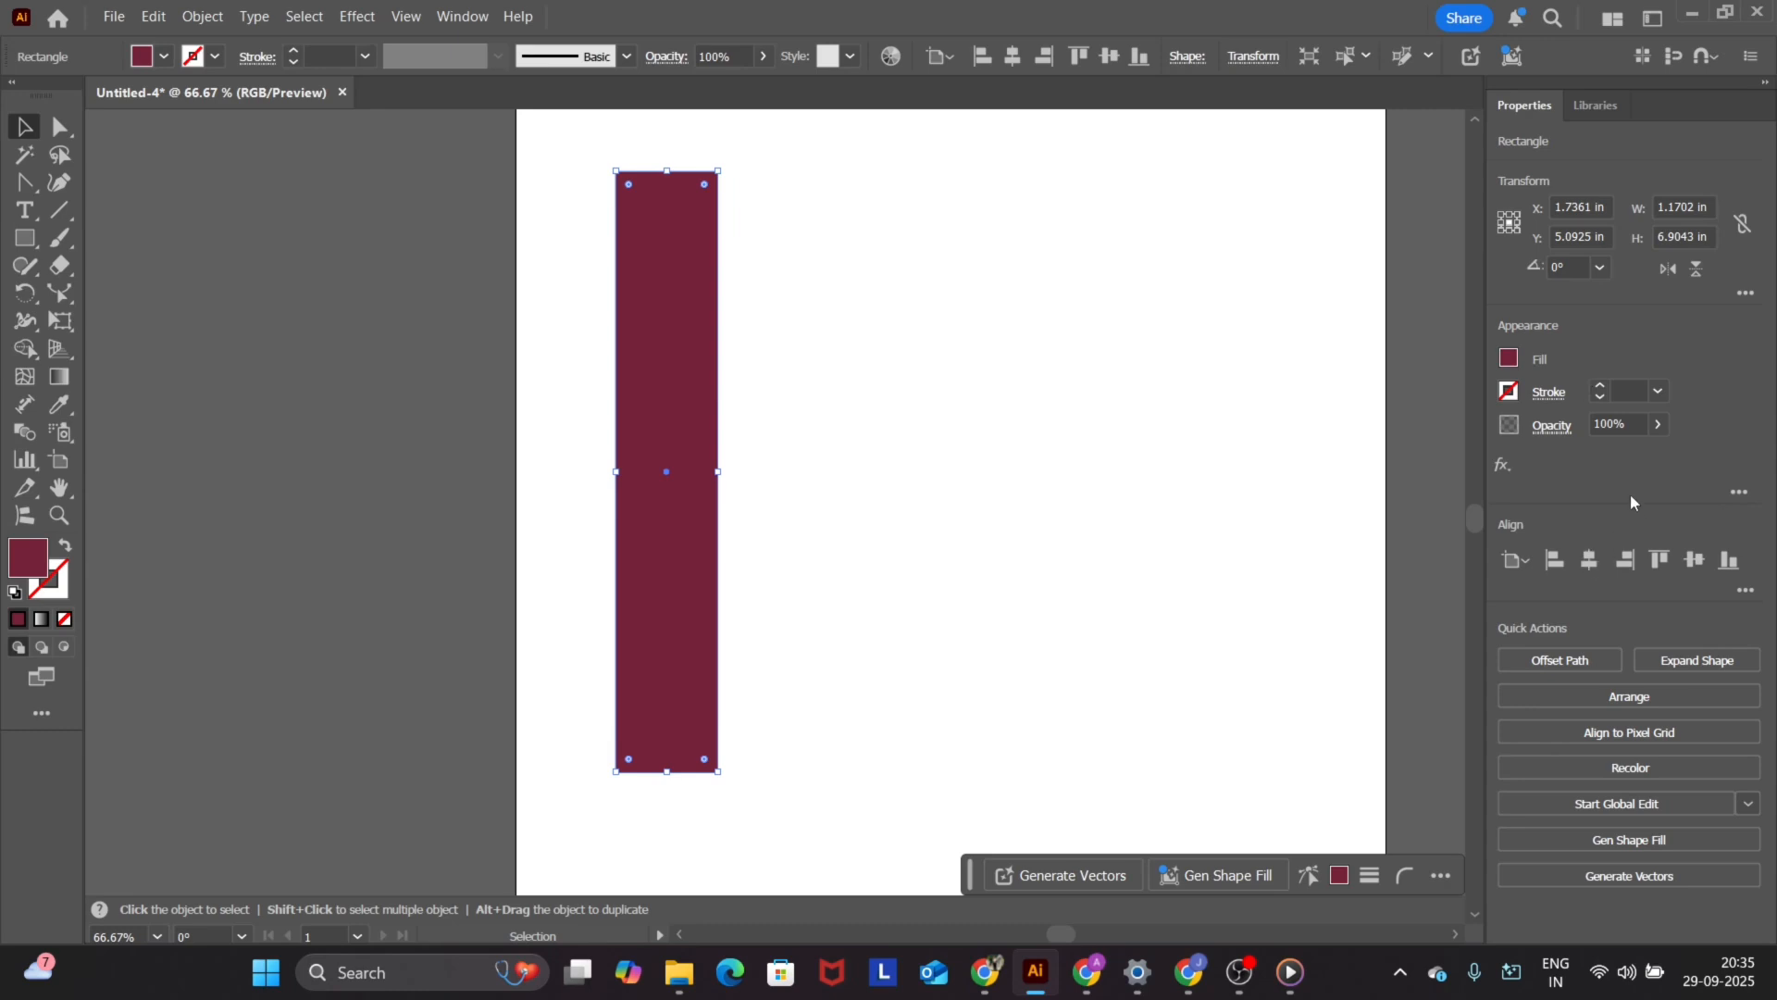
- Reset the color workspace and move the floating Color, Gradient and Swatches panel group to the right, clear of the artboard
left_click(470, 16)
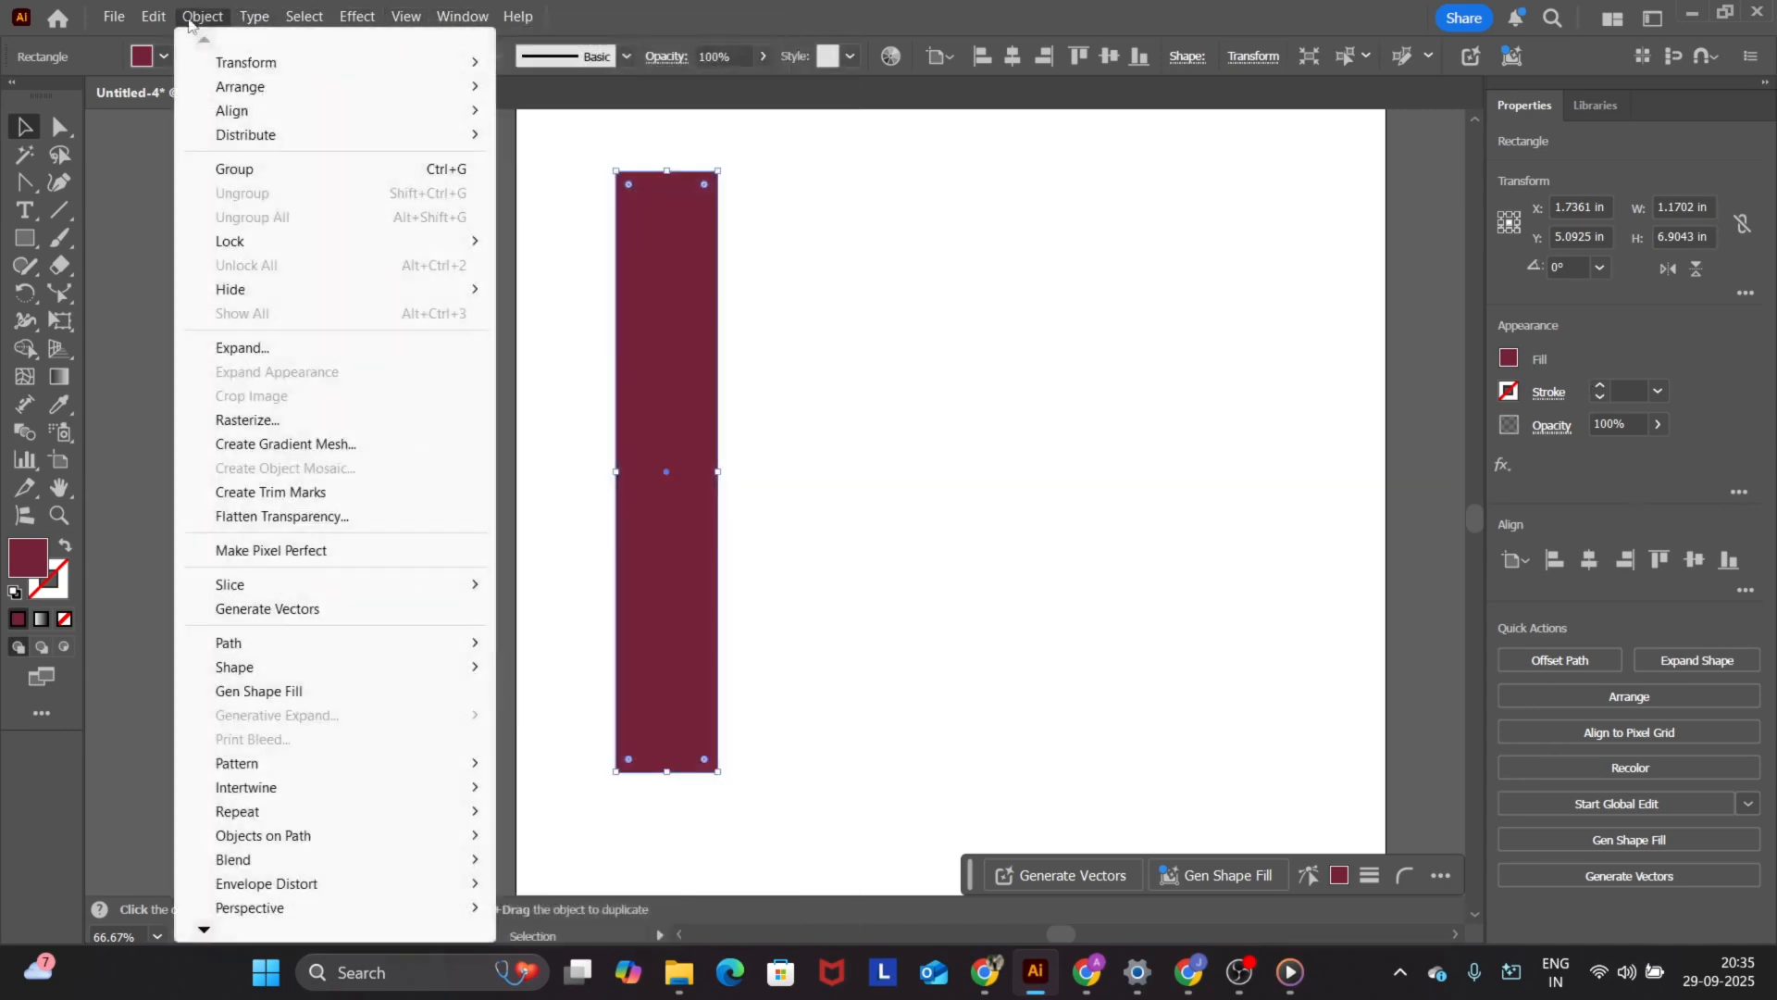
mouse_move(395, 22)
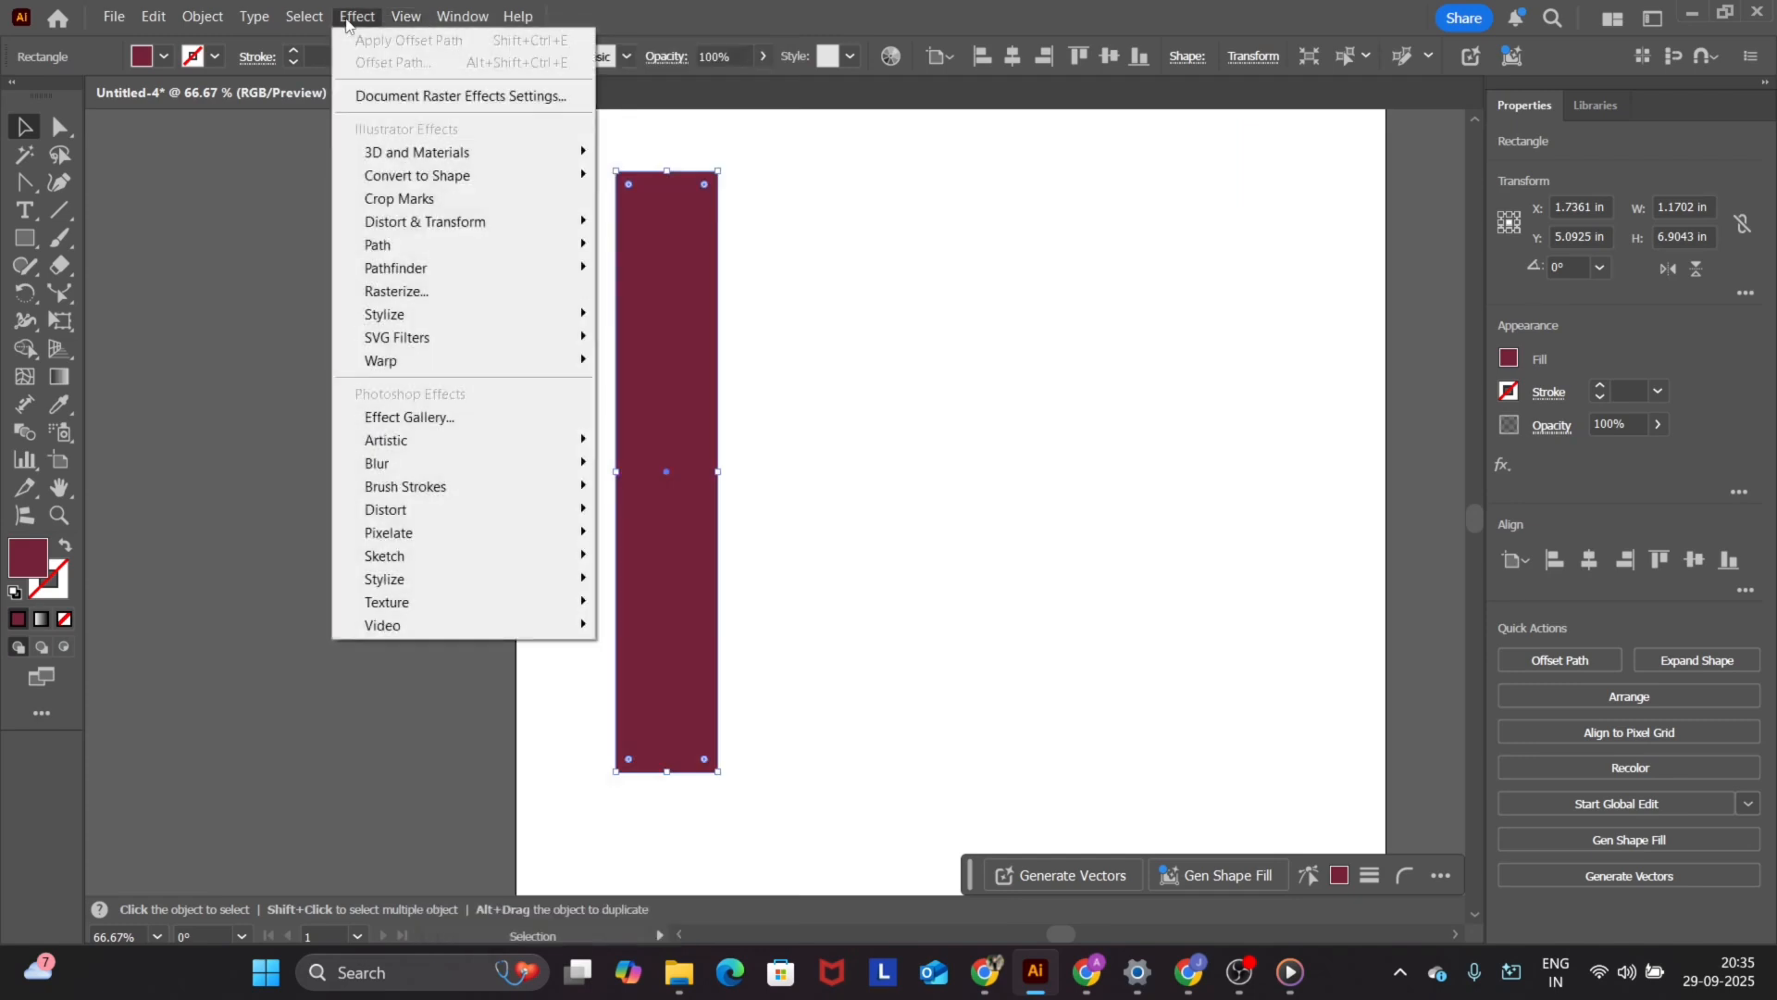
mouse_move(213, 18)
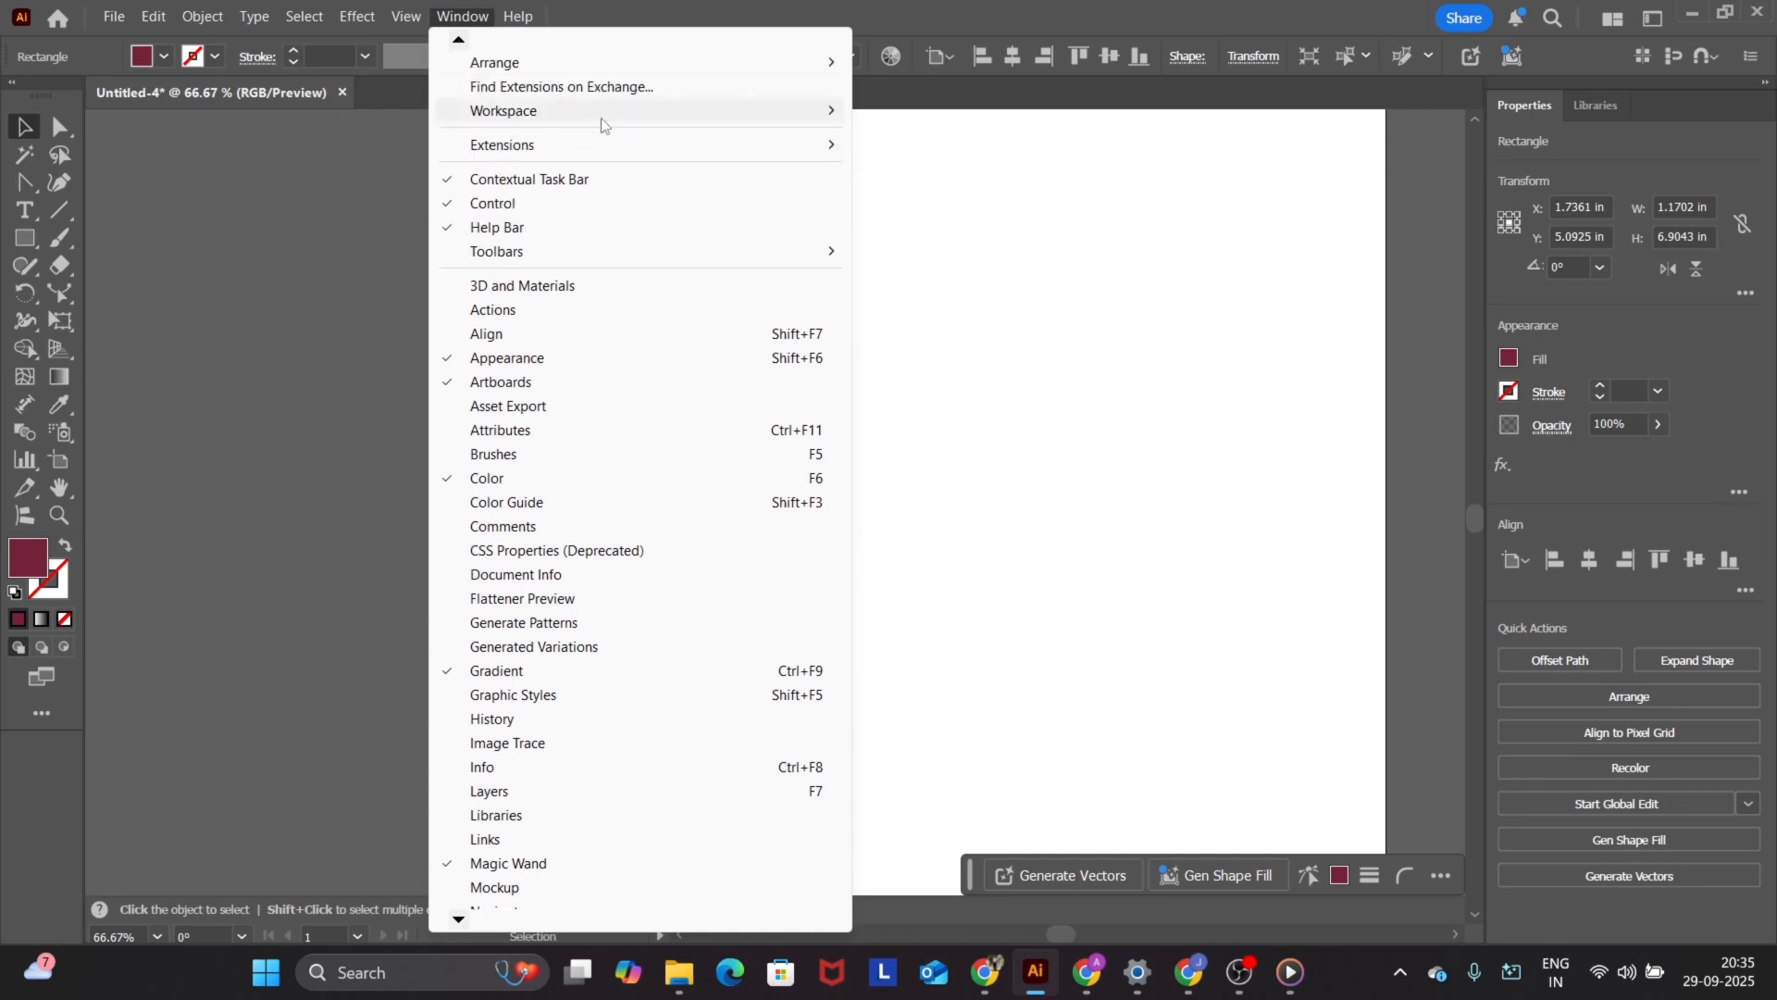
mouse_move(602, 119)
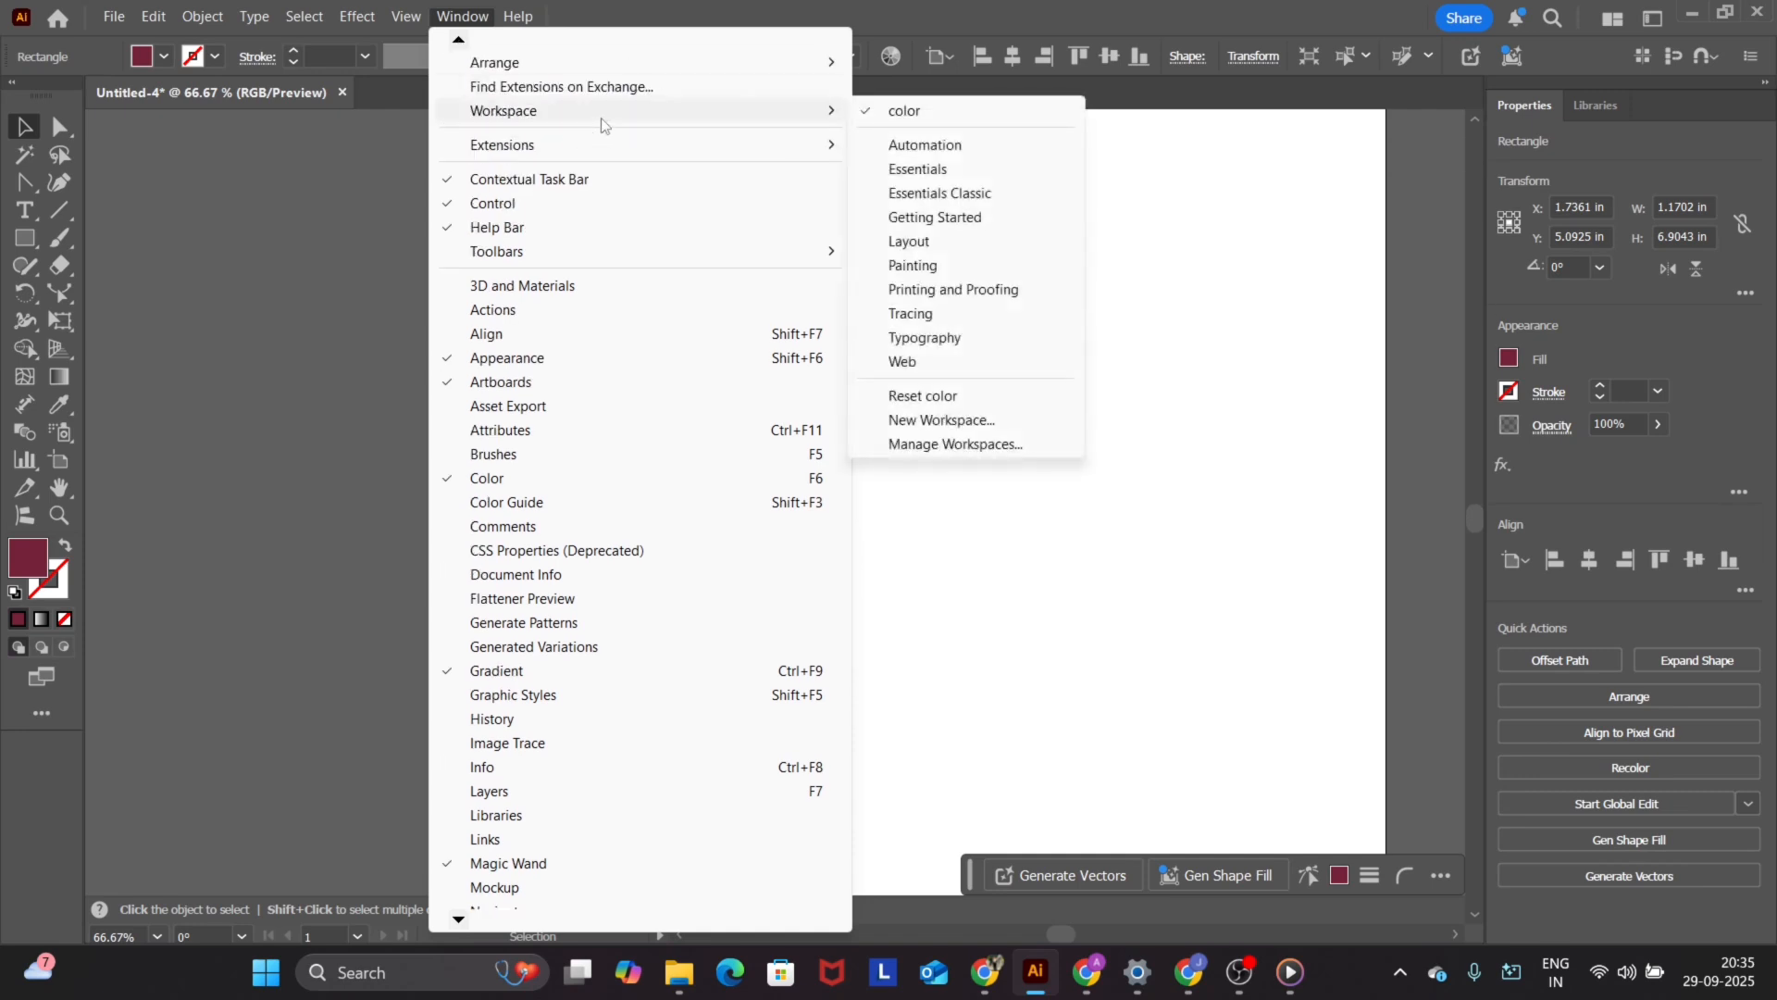
left_click(941, 398)
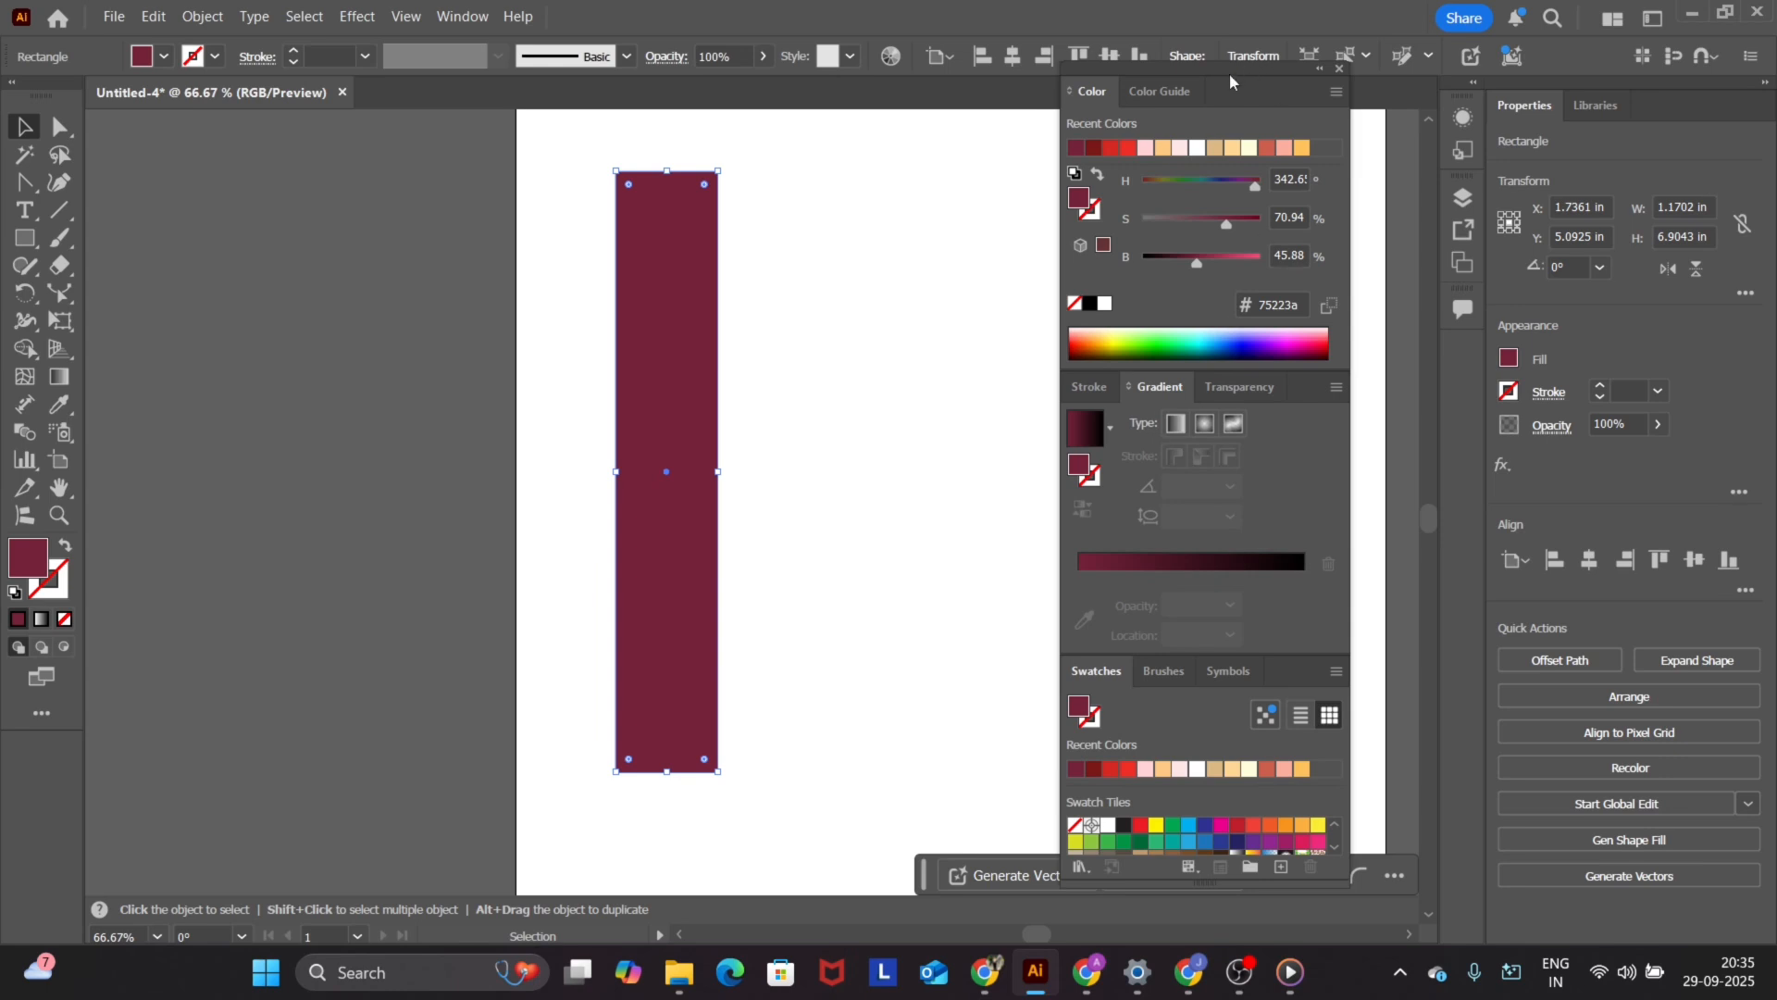
left_click_drag(1229, 80, 1600, 76)
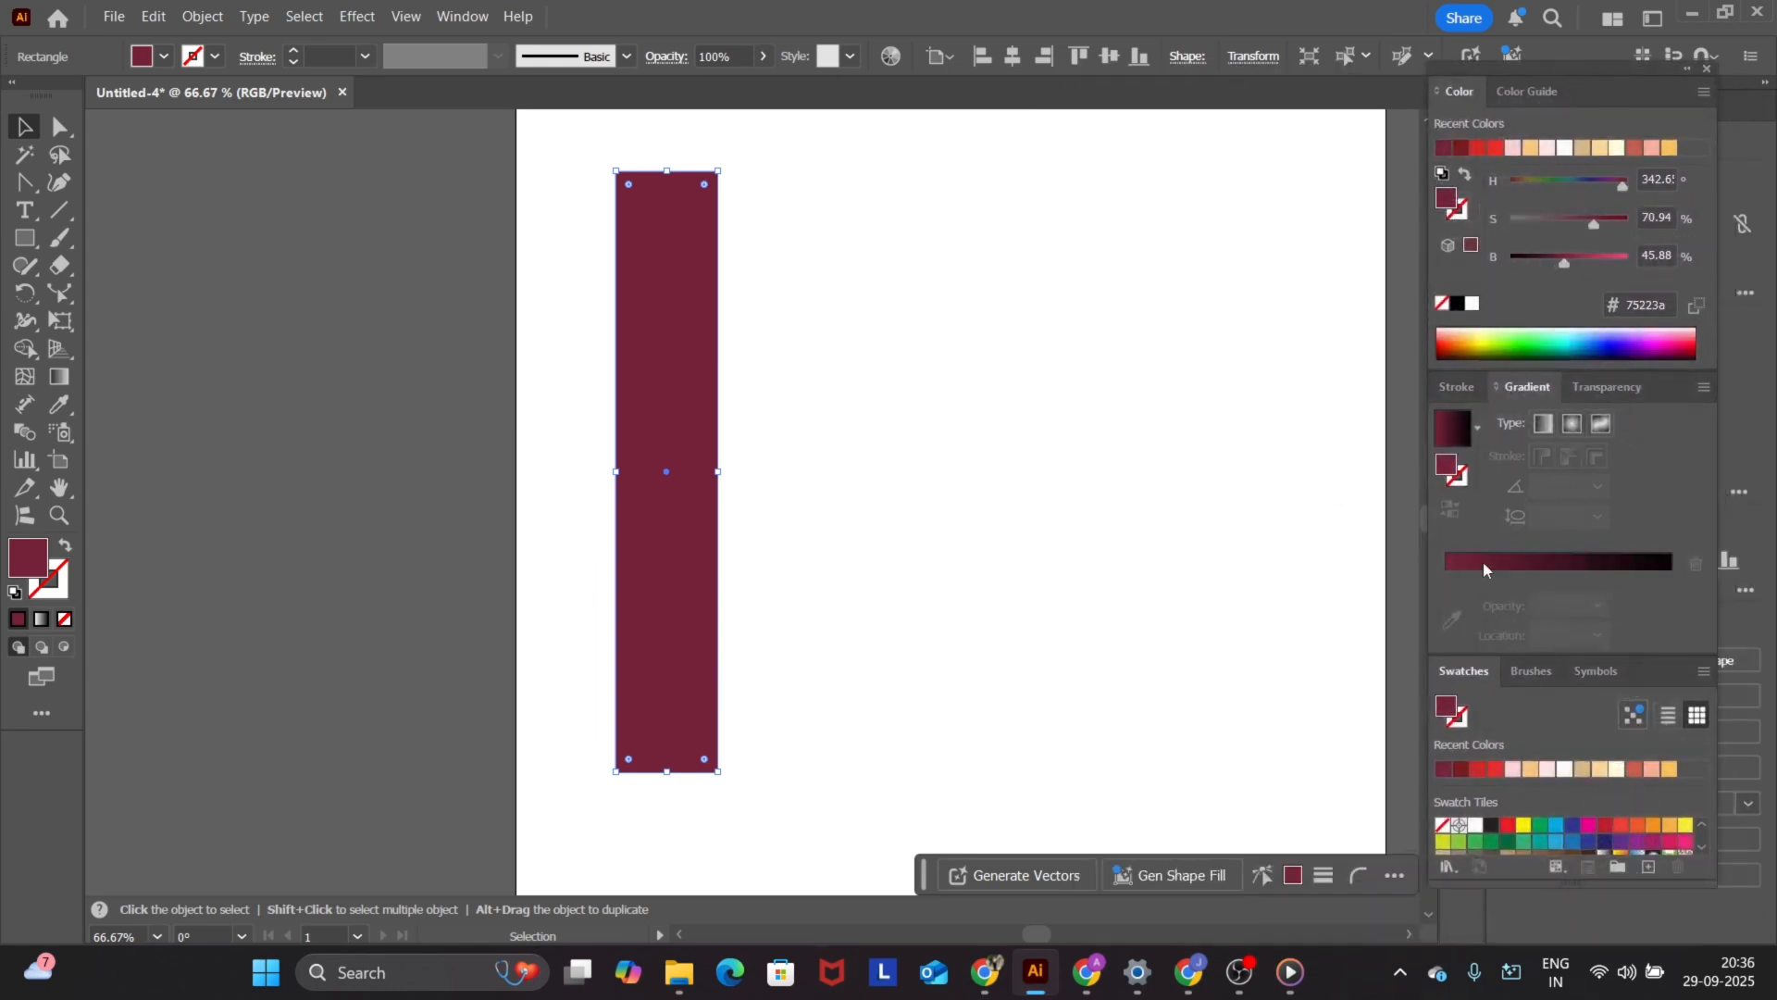
- Fill the tall rectangle with a linear gradient running from light tan #ffd796 to black
left_click(1542, 424)
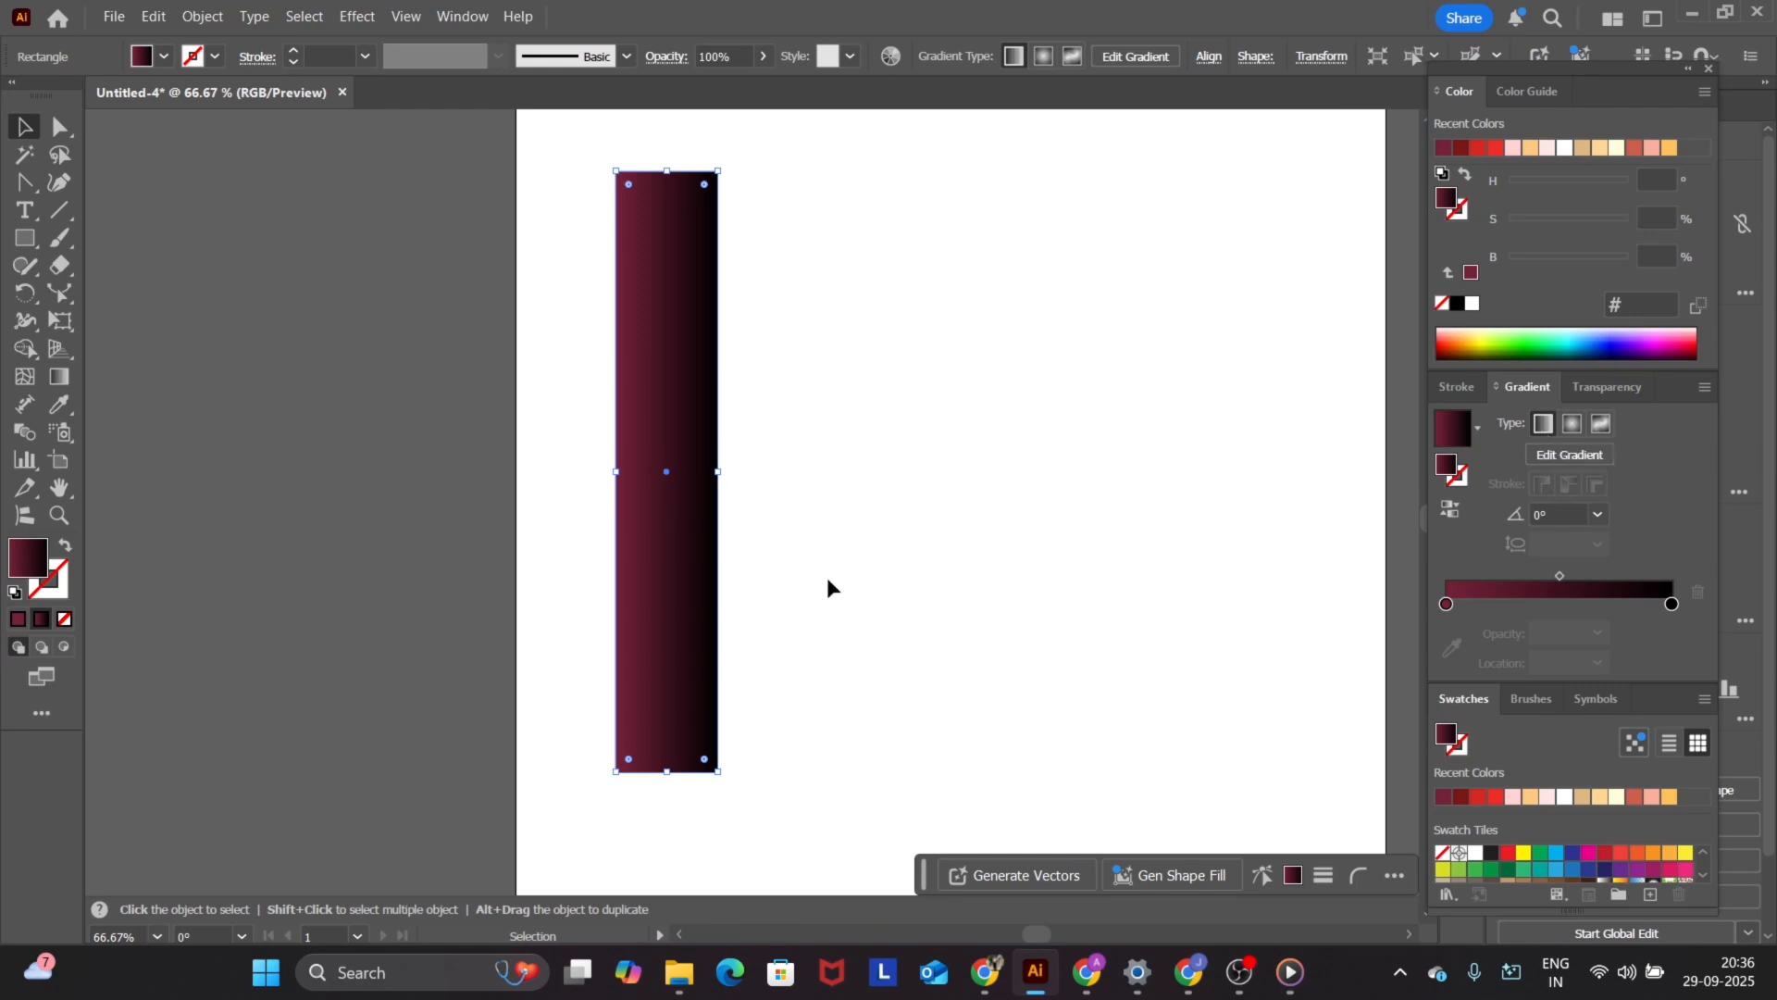
double_click(1447, 604)
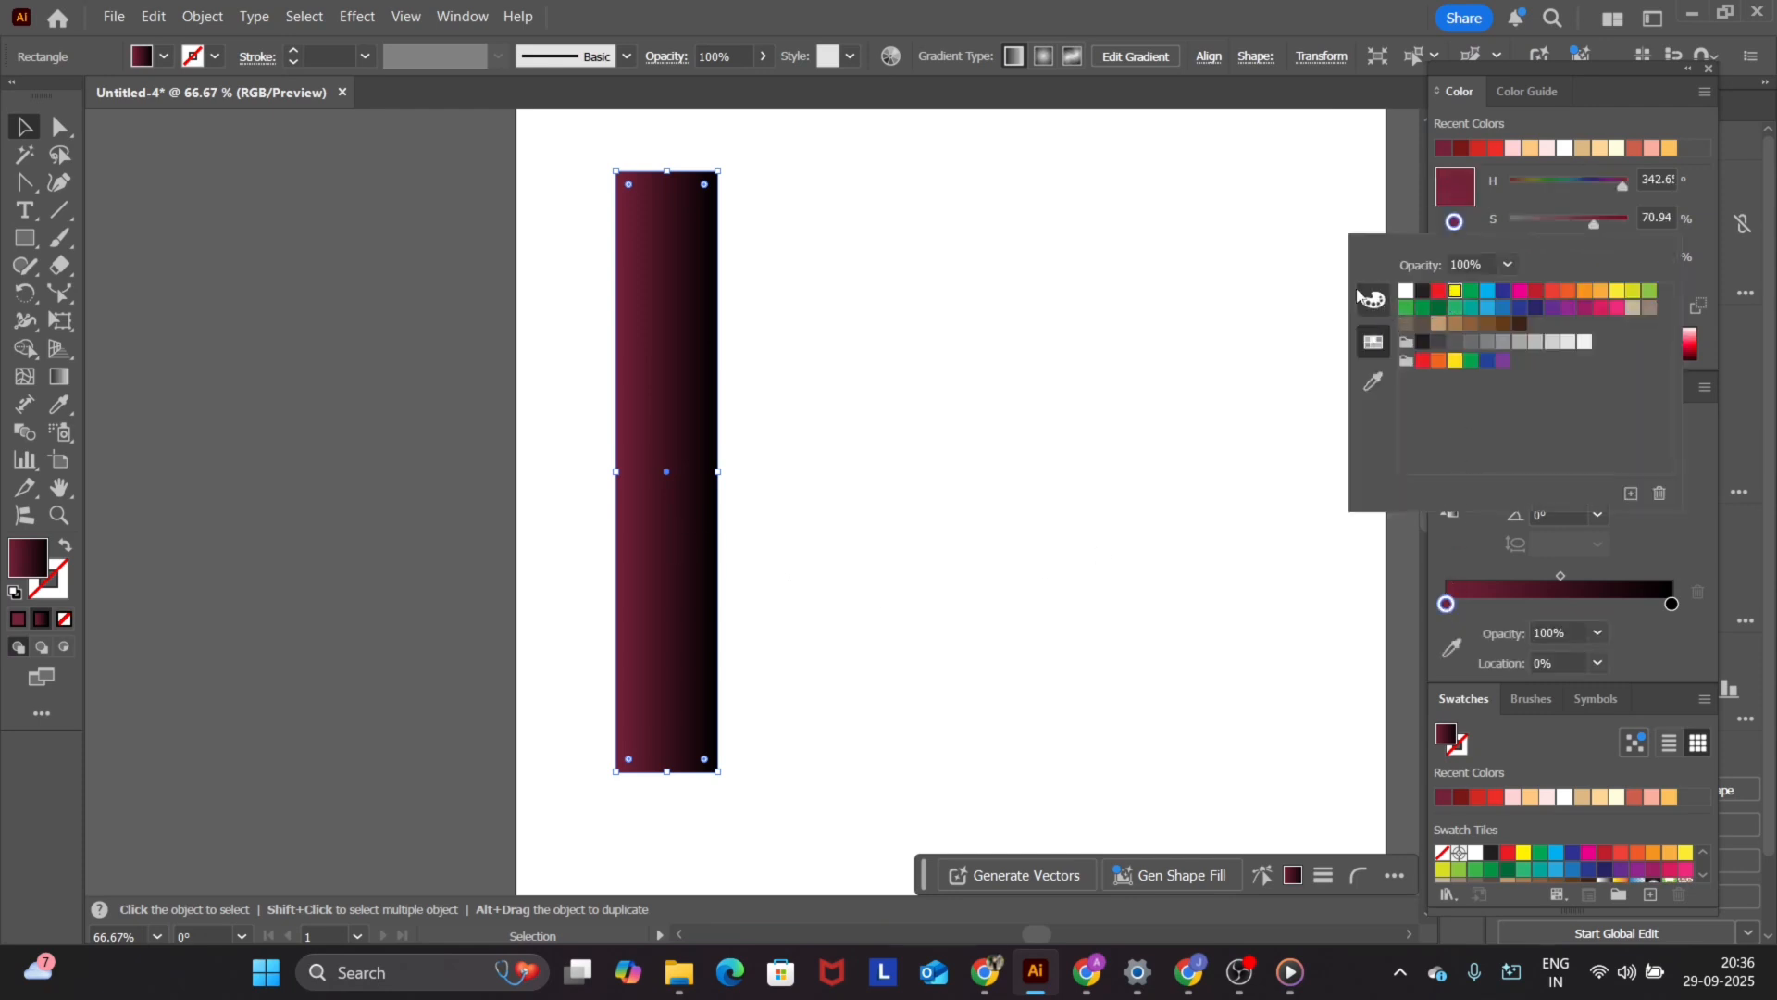
left_click(1594, 157)
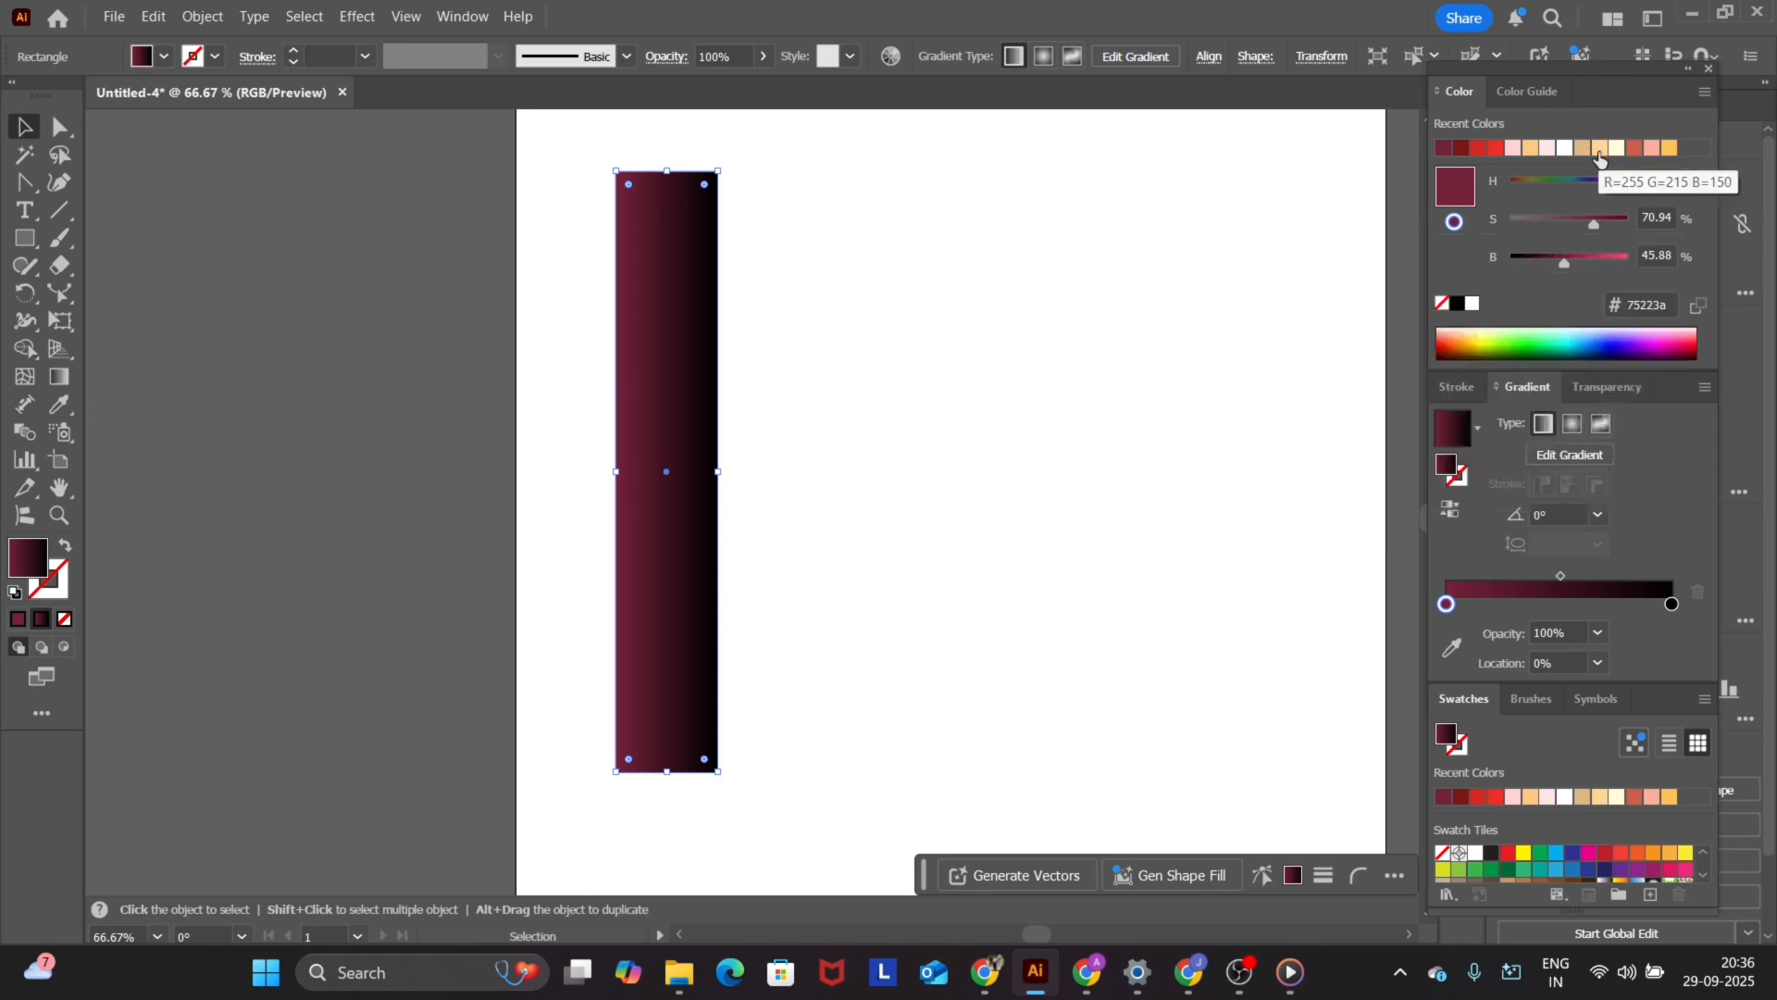
left_click(1599, 157)
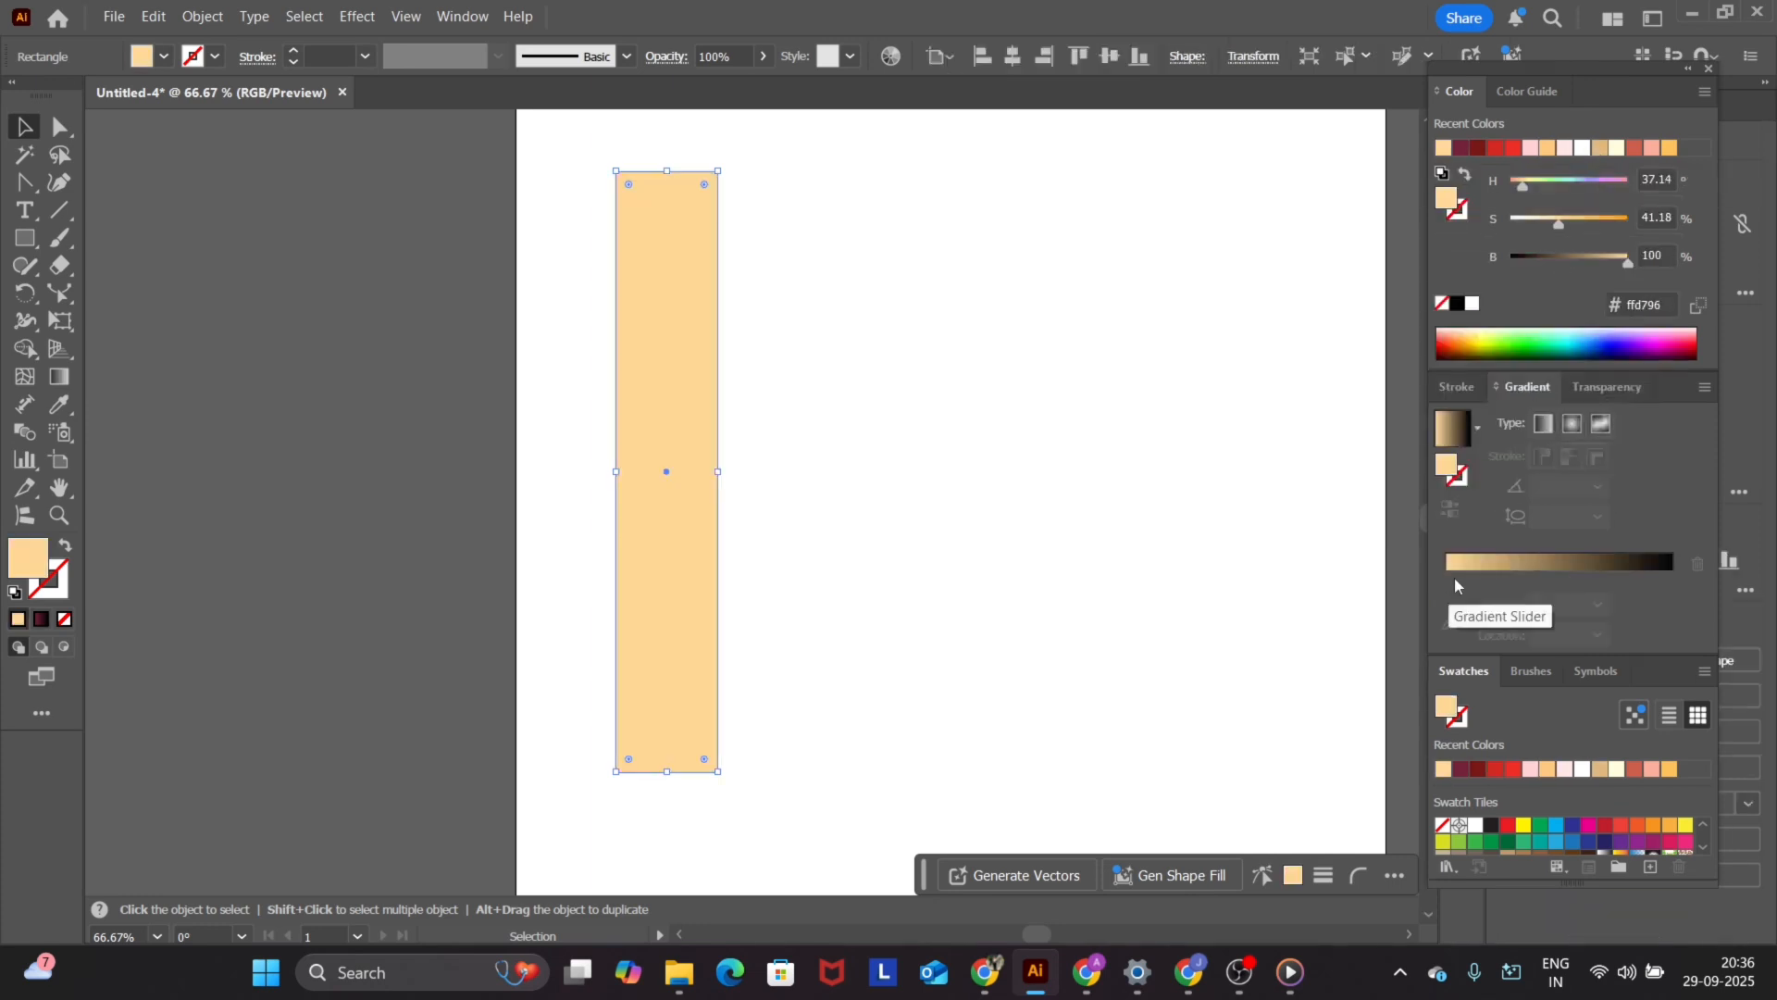
left_click(1541, 424)
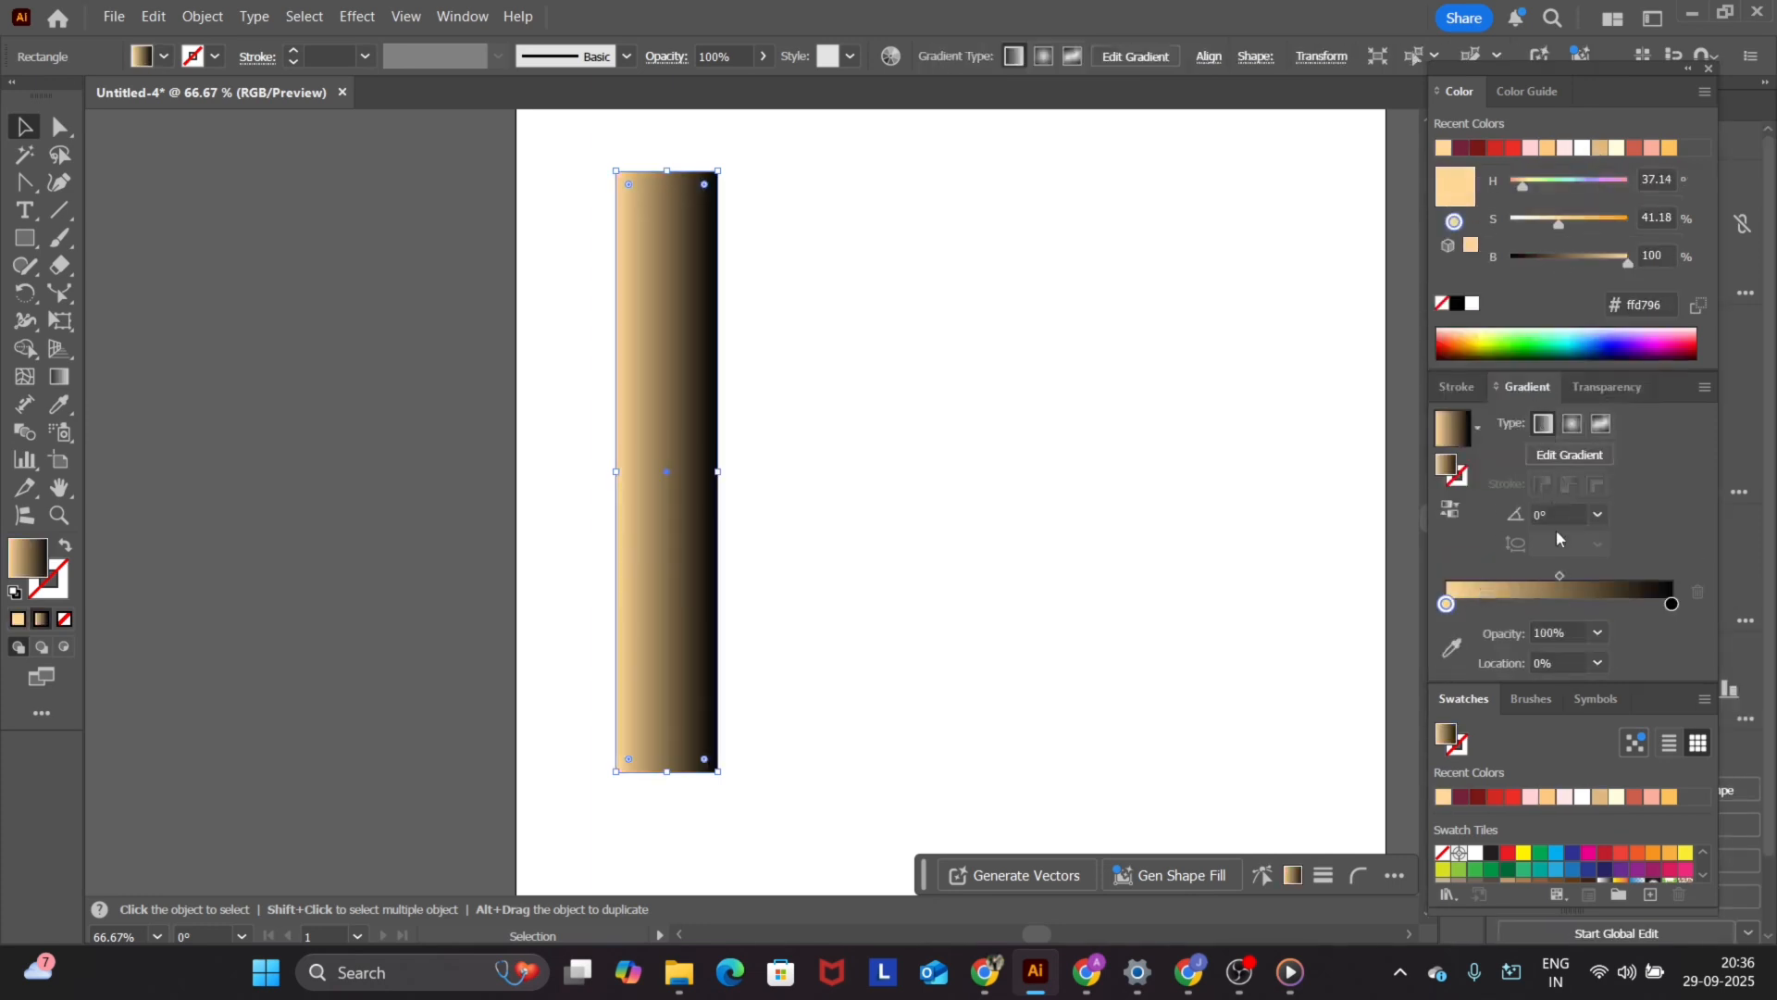
- Move the gradient's black stop to the middle, copy the tan stop to the far end, and darken that copy to 60% brightness
mouse_move(1672, 610)
left_mouse_down()
mouse_move(1552, 607)
mouse_move(1671, 611)
left_mouse_up()
double_click(1671, 604)
left_click(1375, 685)
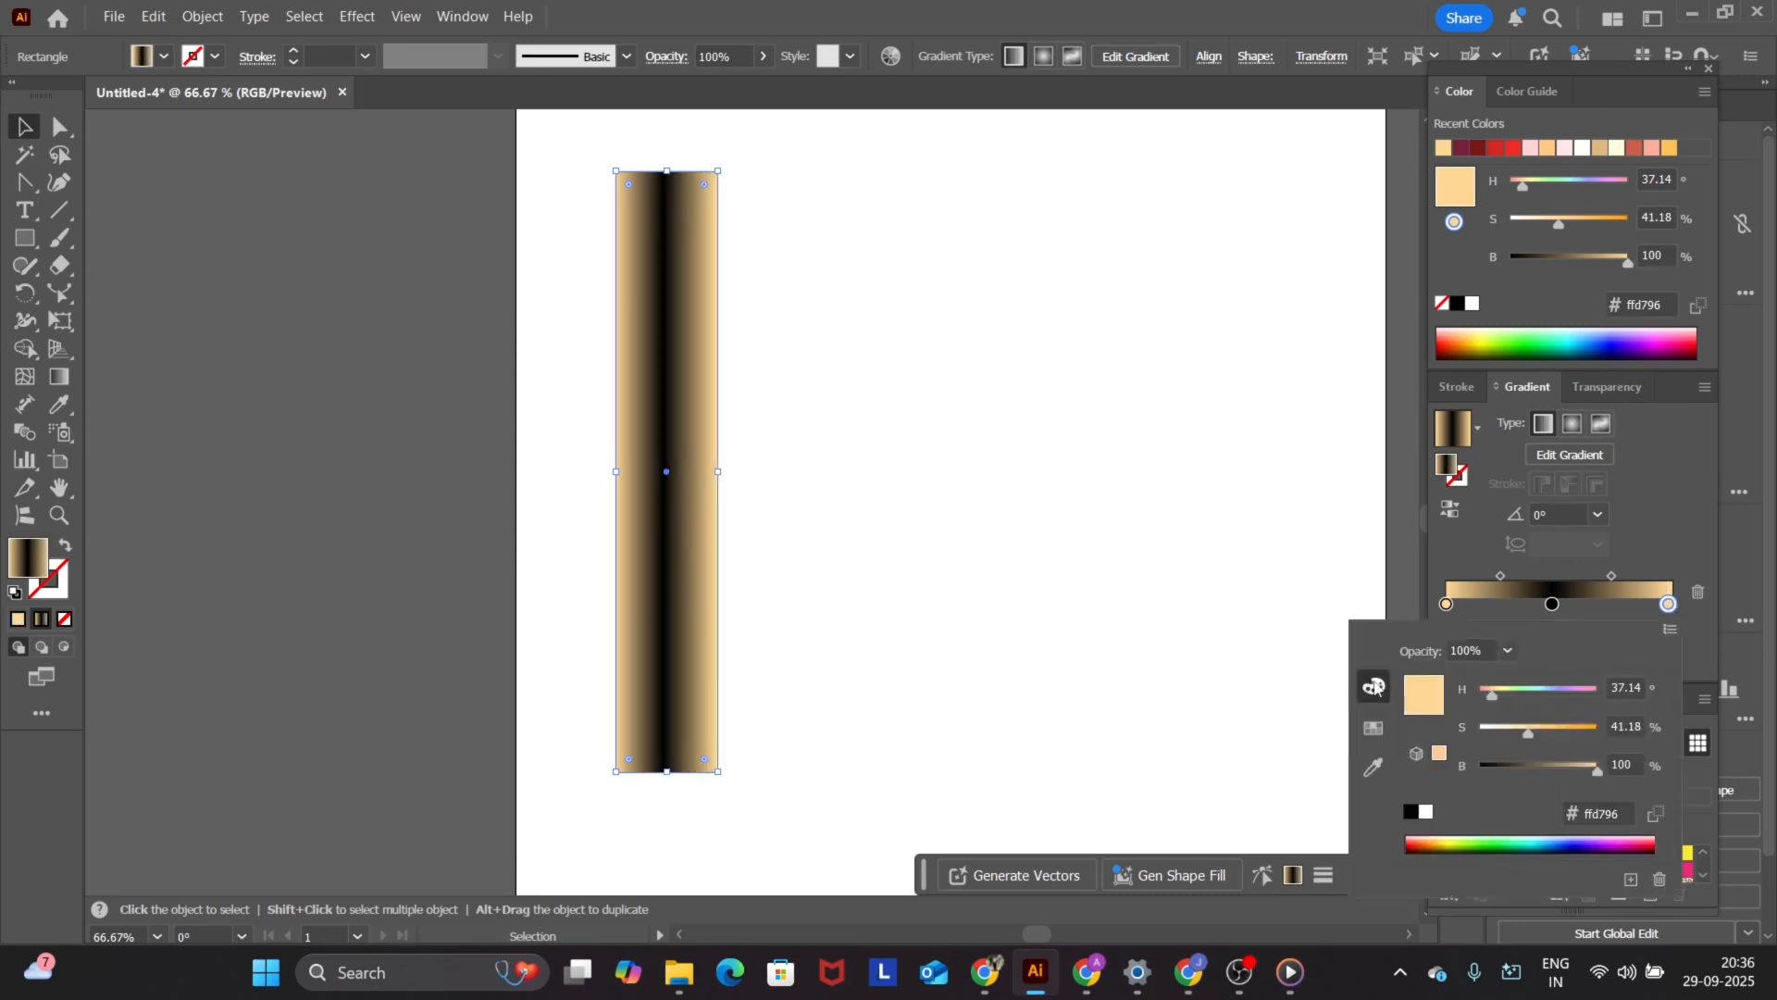
left_click(1550, 765)
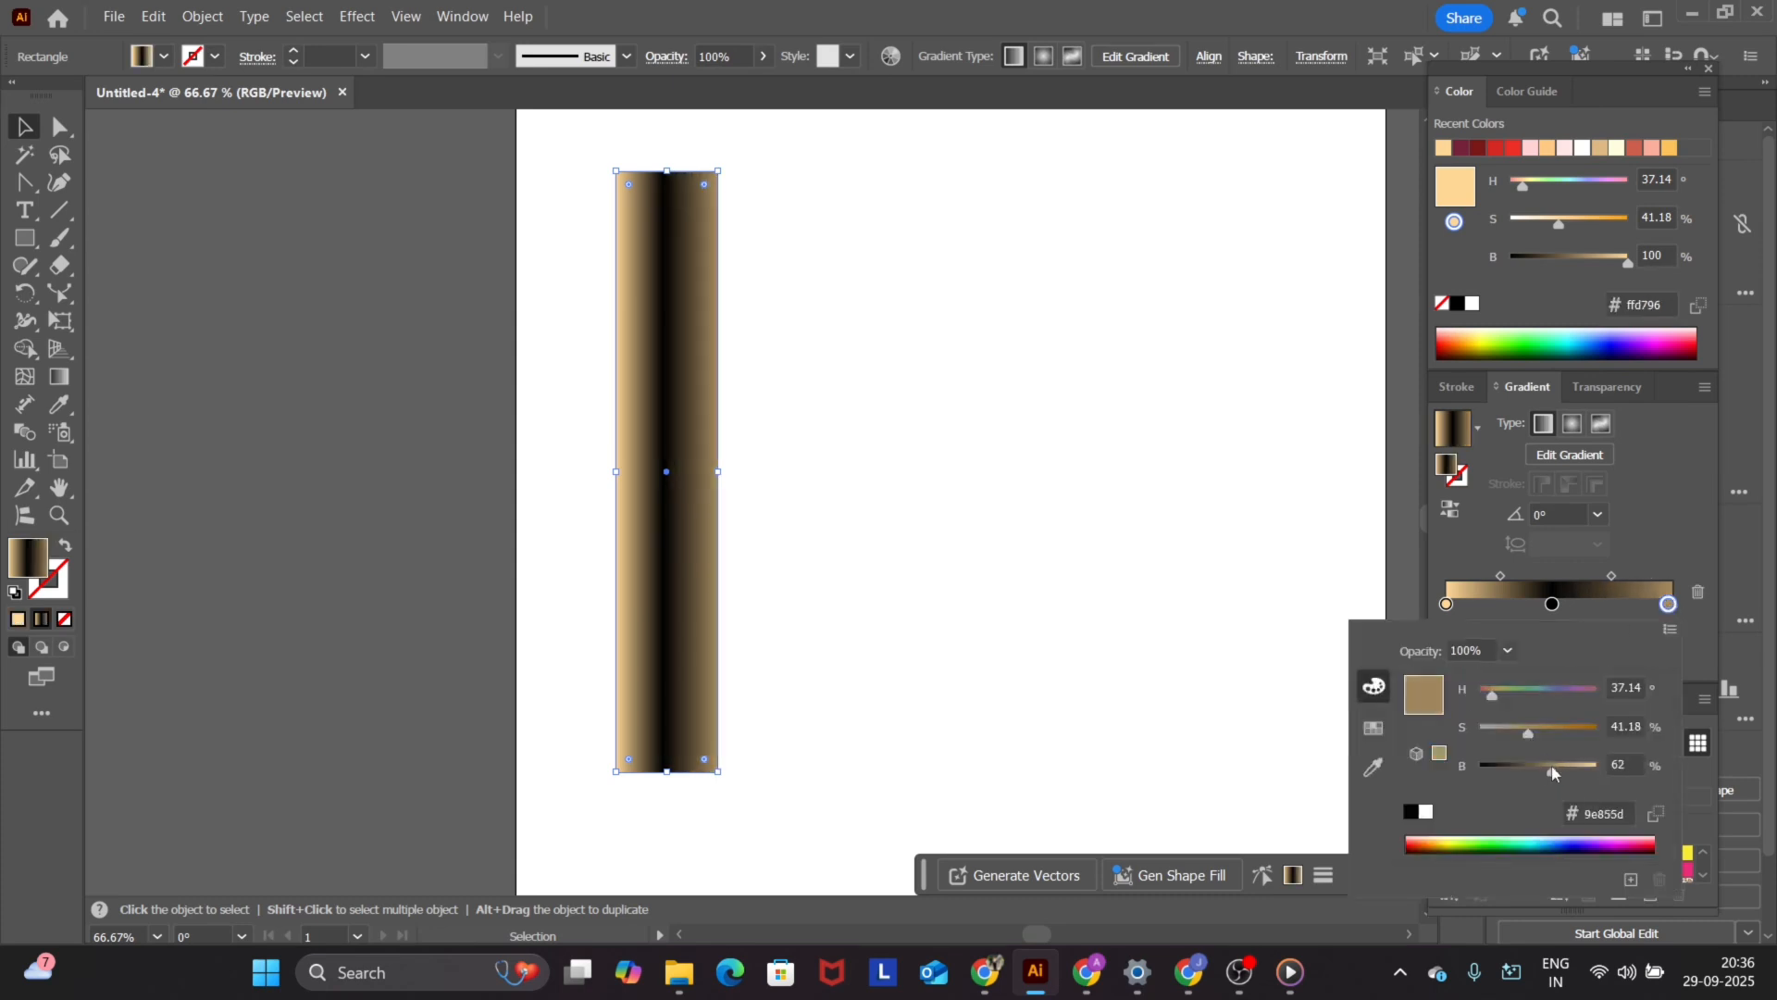
key("Escape")
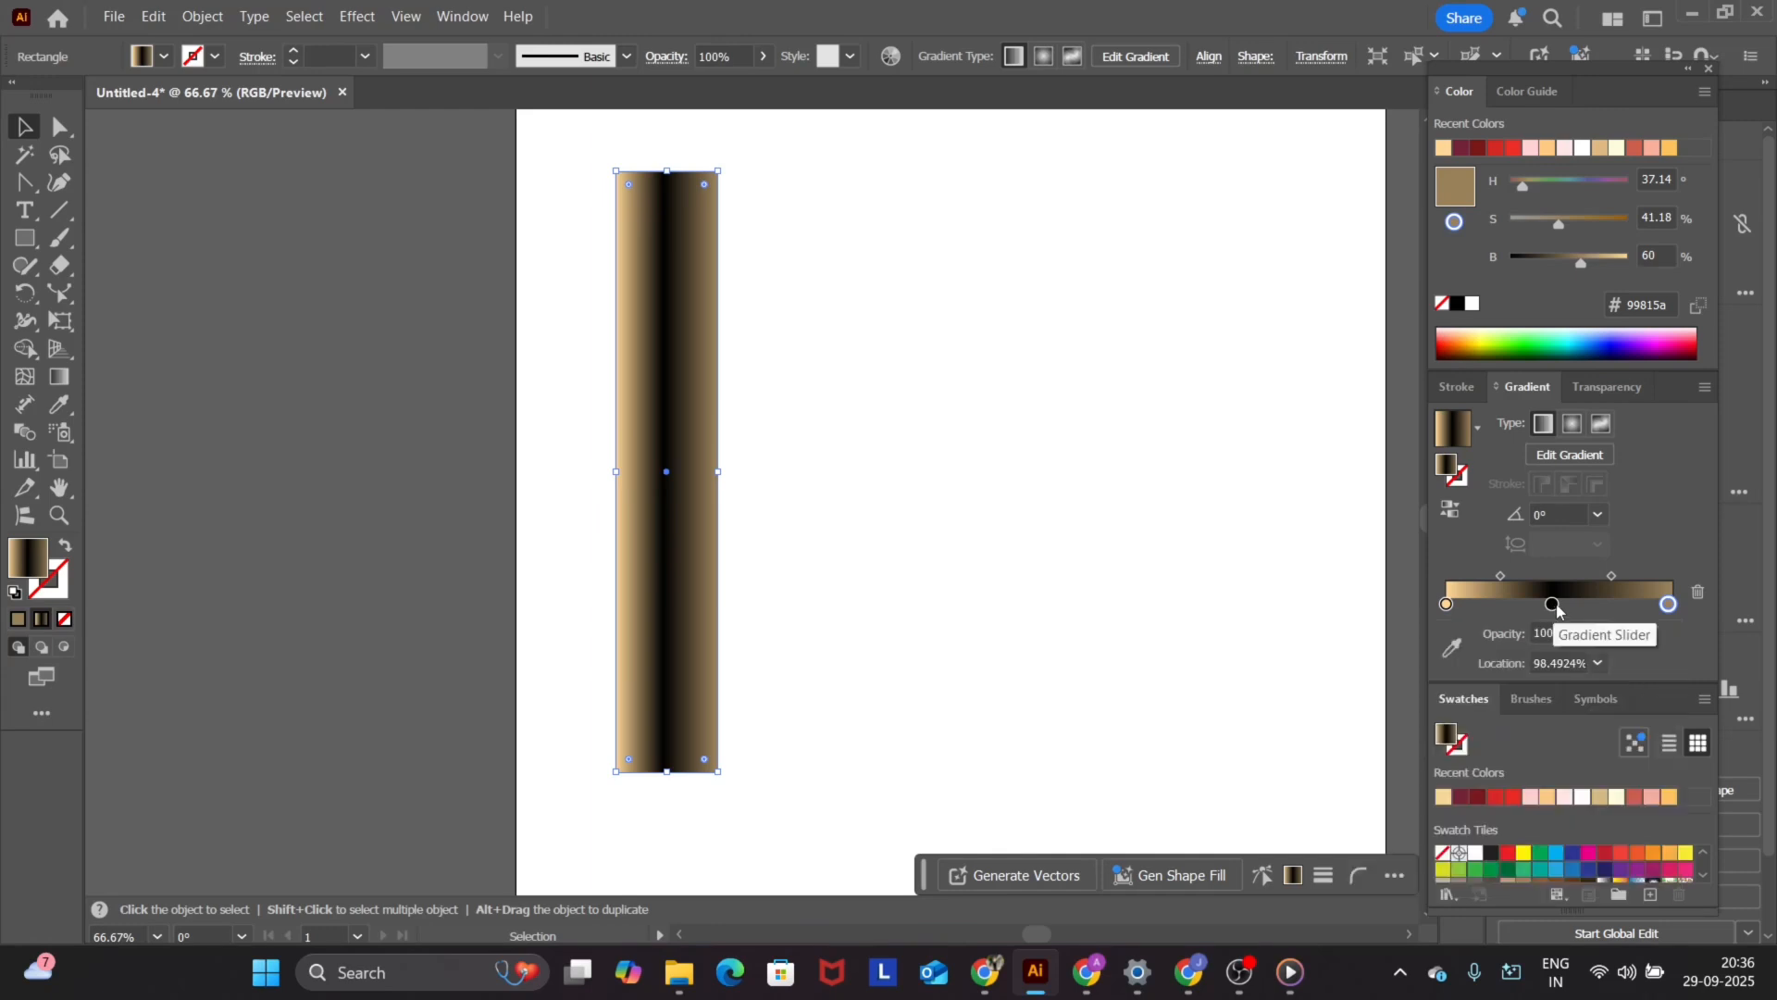
- Delete the black middle stop from the gradient, keeping the light and dark tan stops
left_click(1697, 592)
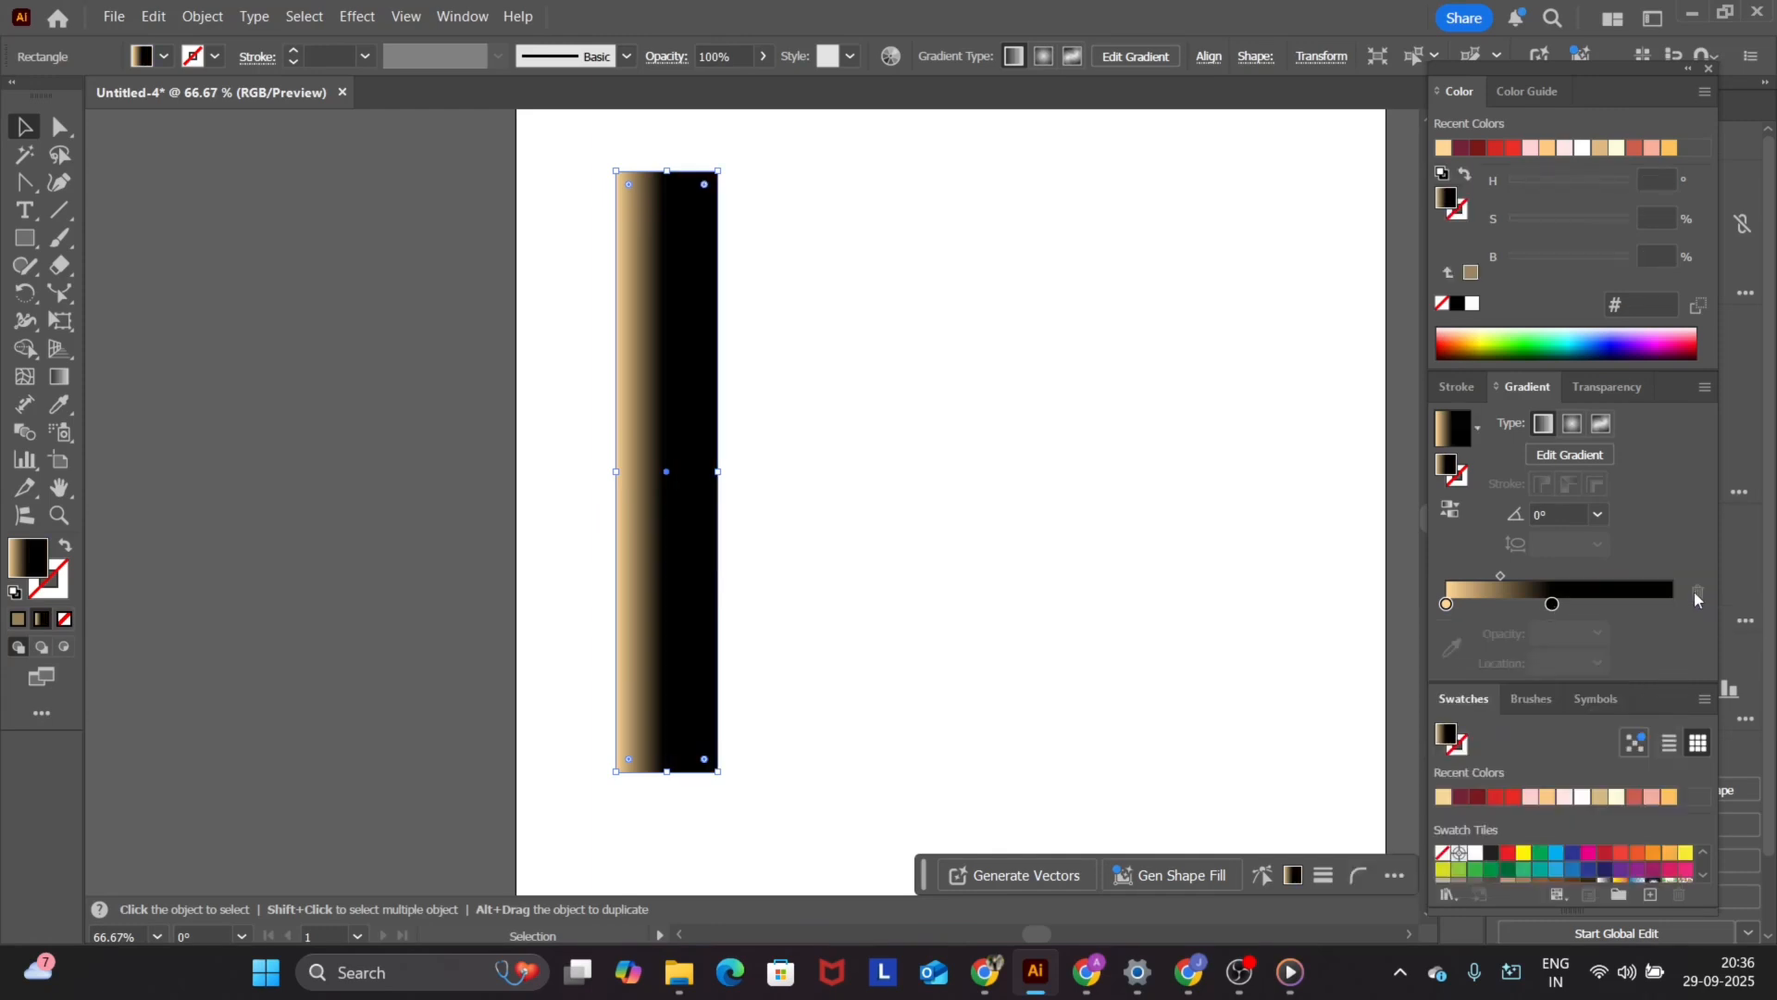
key("ctrl+z")
left_click(1552, 603)
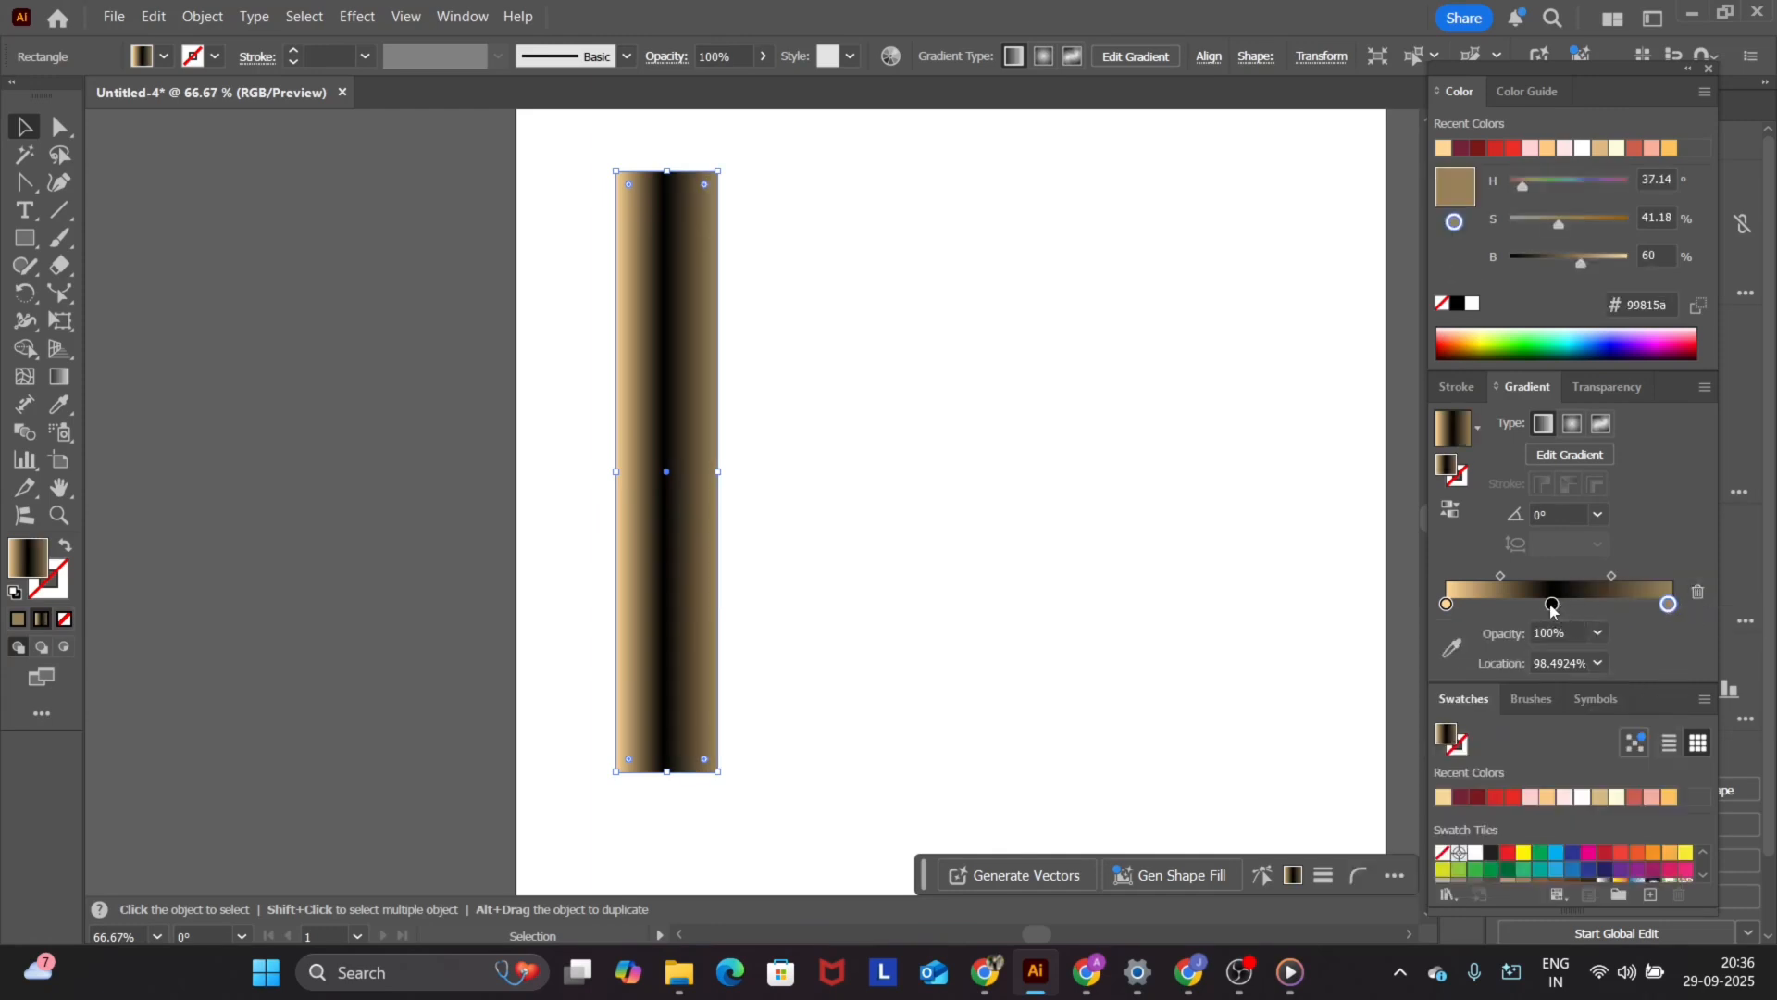
left_click(1697, 593)
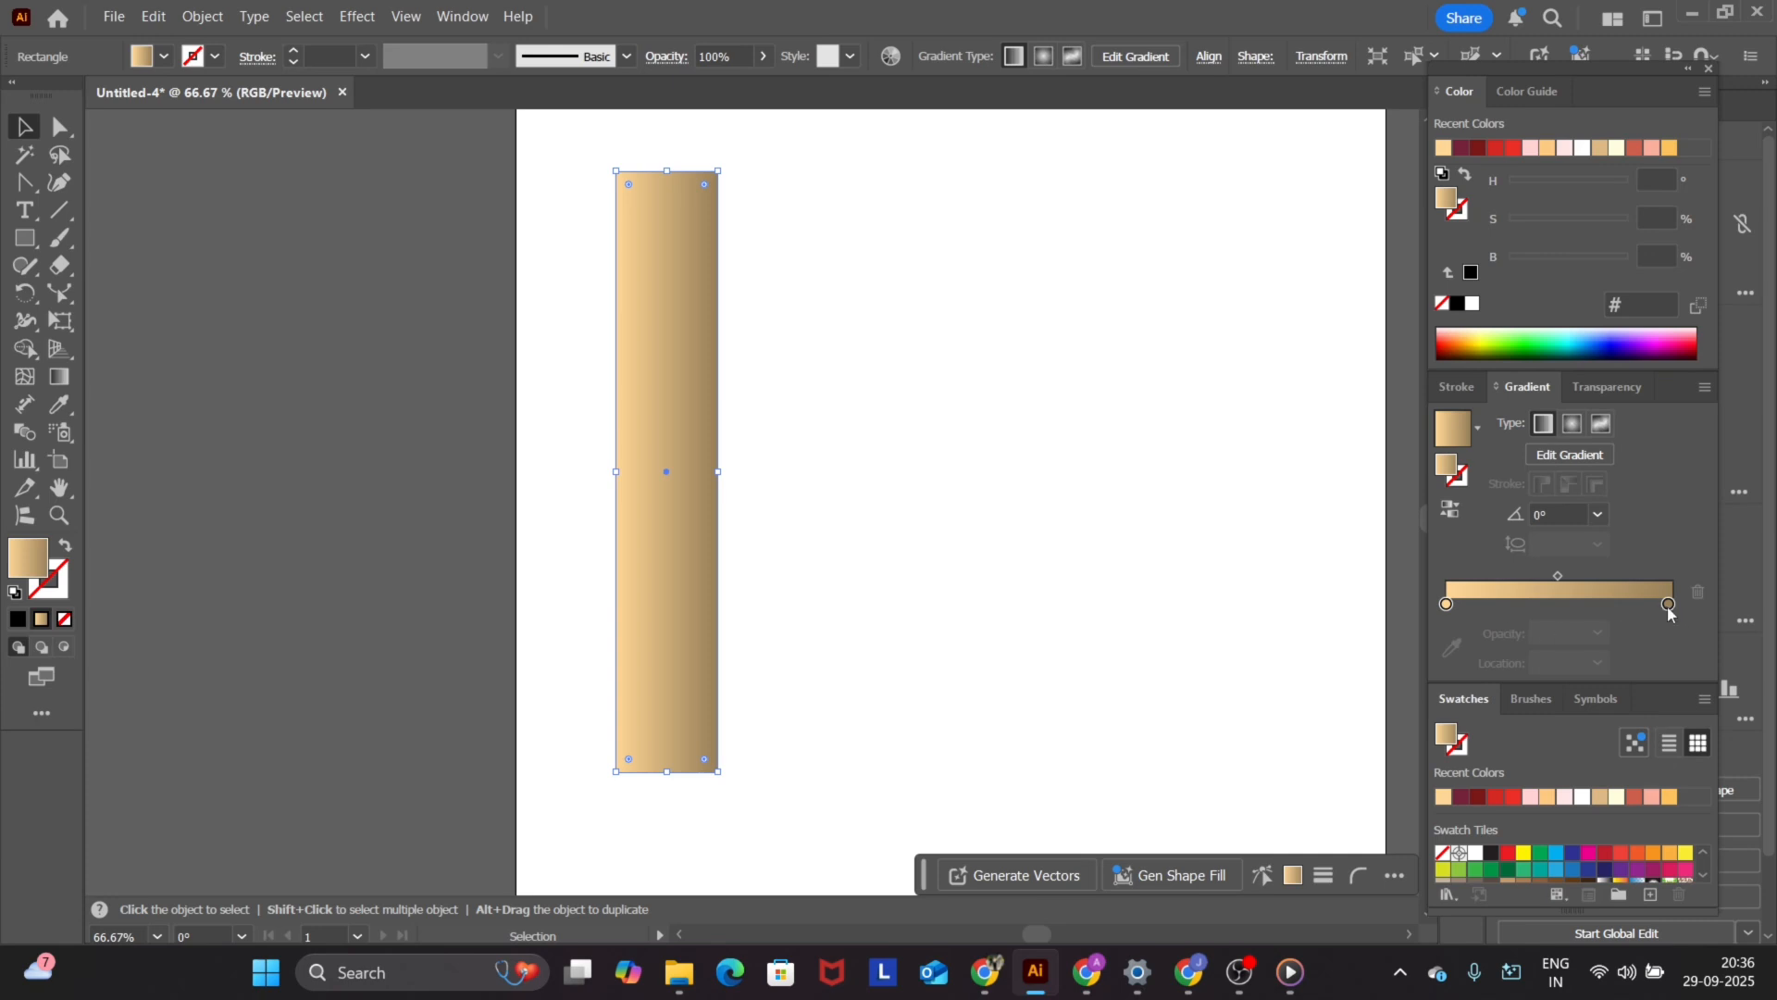
- Copy the dark tan stop to the gradient's start and move the light tan stop to about 48%, then deselect the rectangle
left_click_drag(1671, 607, 1447, 606)
left_click(1448, 606)
left_click_drag(1568, 605, 1555, 604)
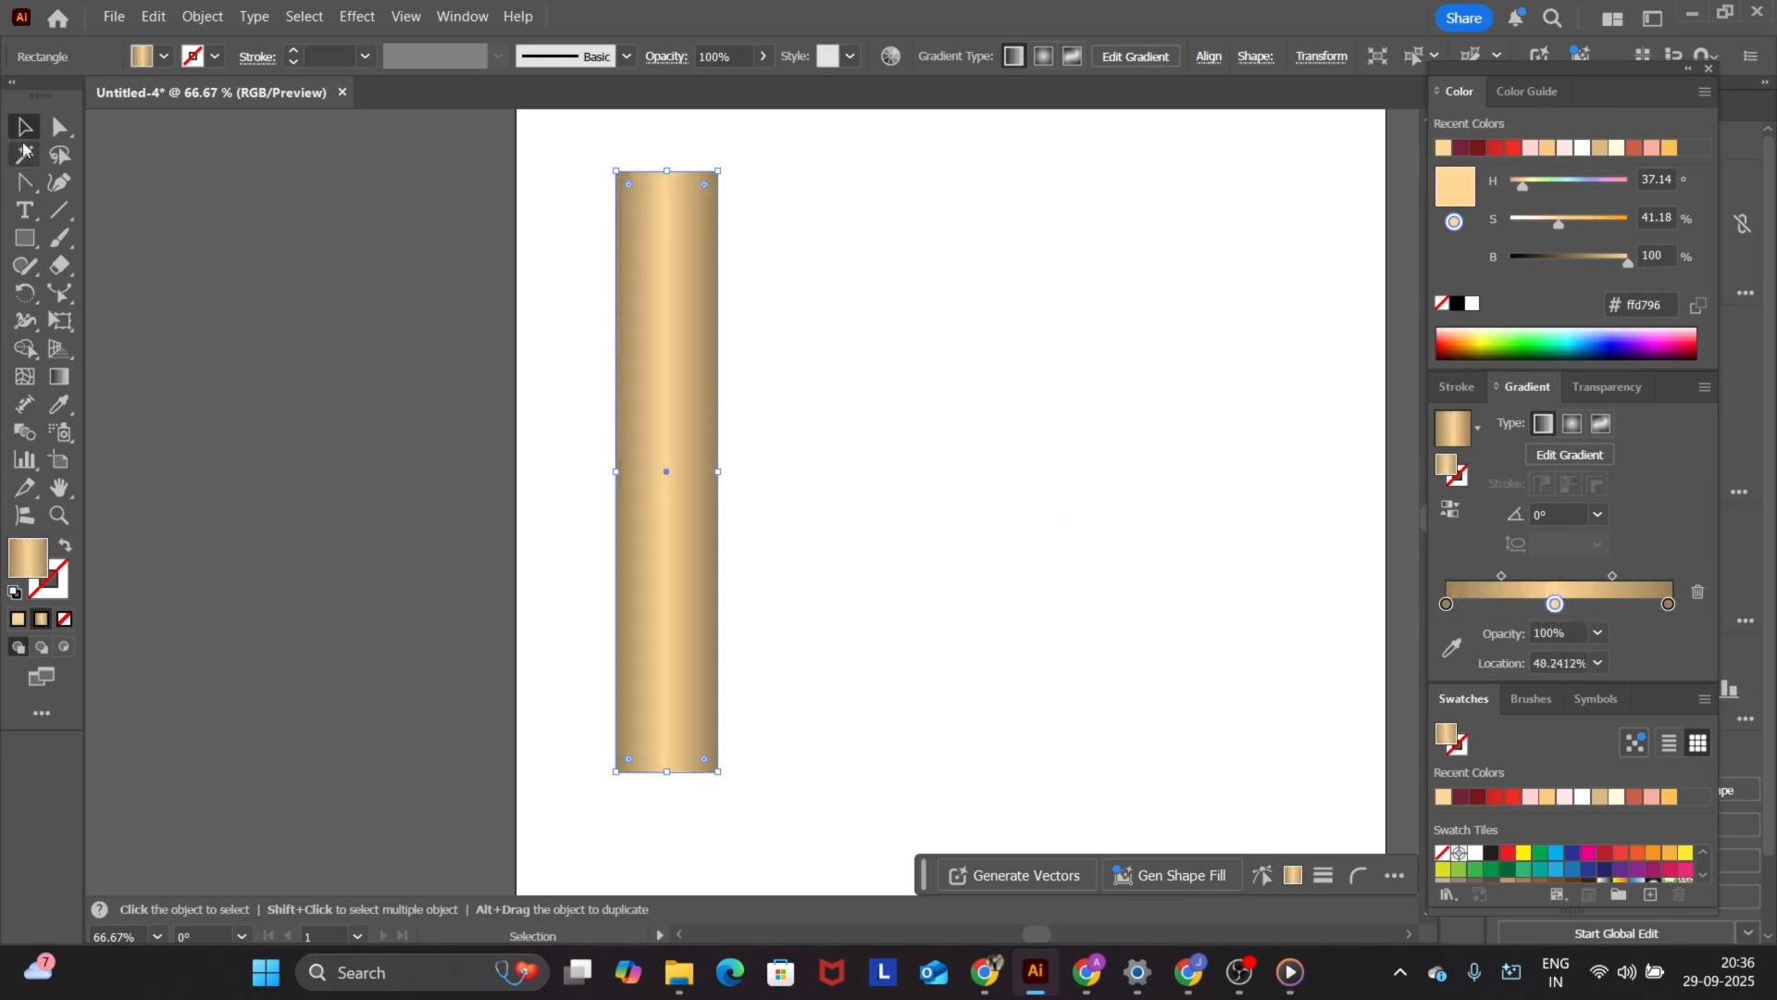
left_click(830, 425)
- Draw a short rectangle wider than the column, resting on the column's top edge with the same gradient
scroll(831, 426, "down", 3)
scroll(773, 375, "up", 7)
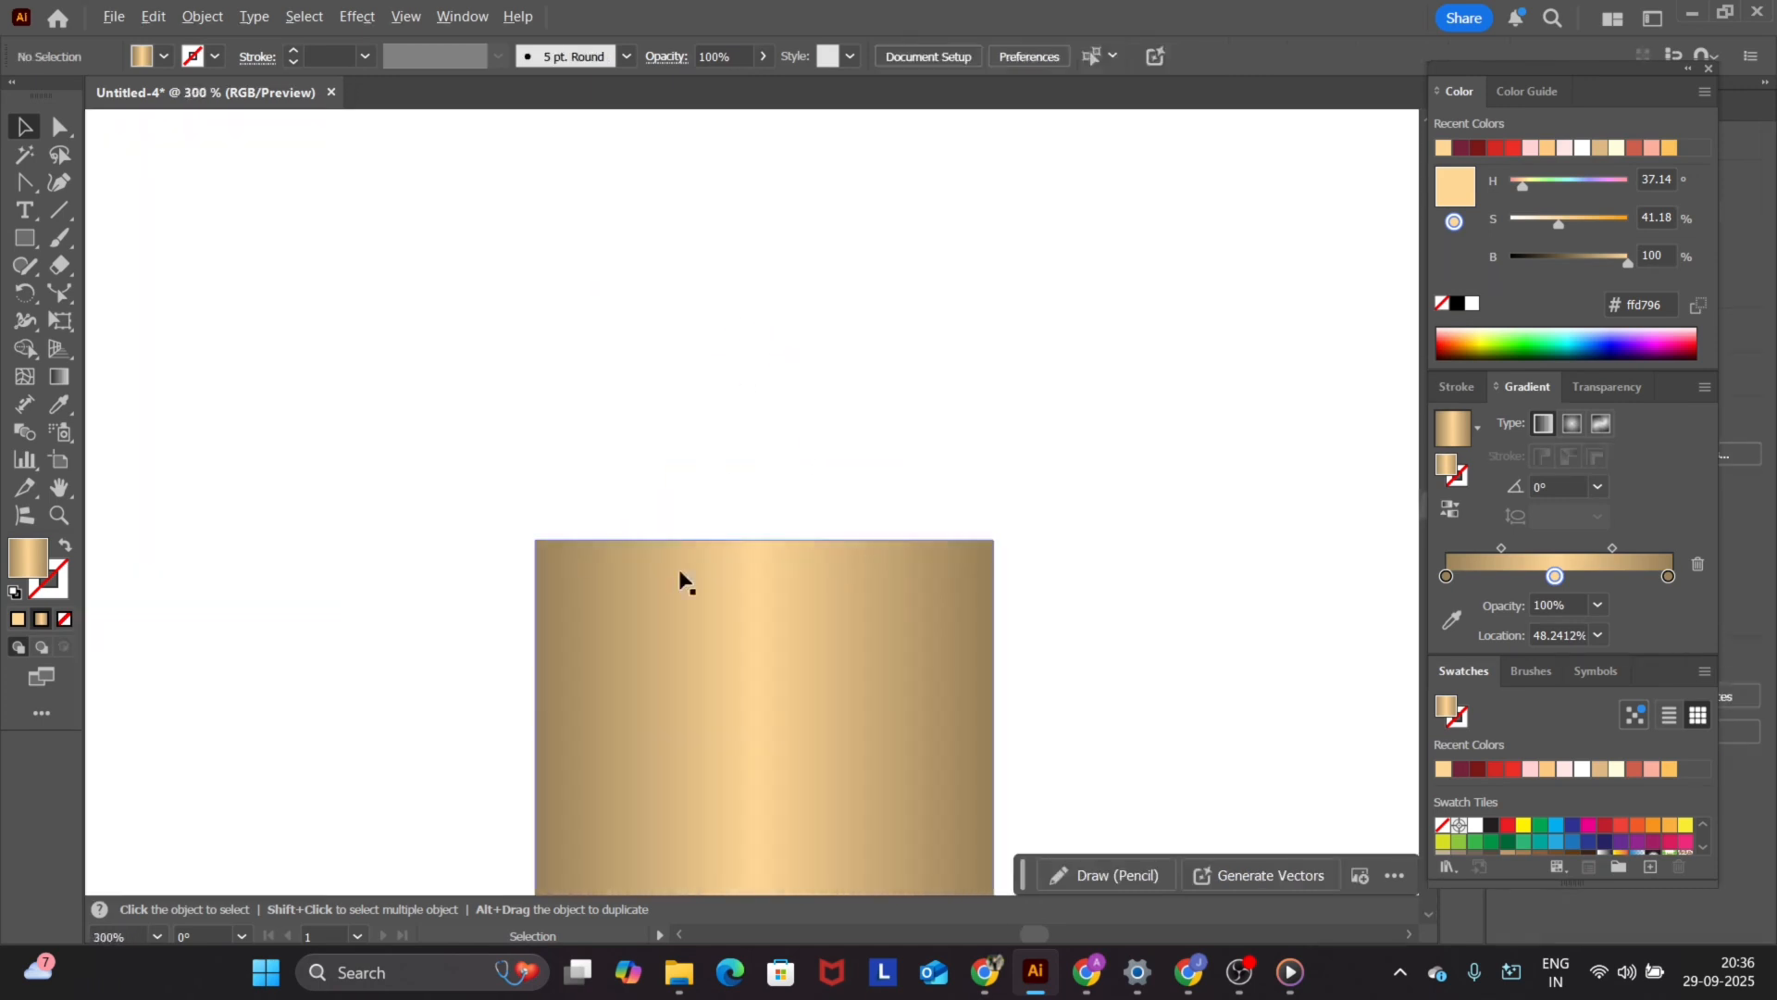
left_click(24, 238)
left_click_drag(446, 356, 1121, 538)
- Select the cap rectangle and the column and align their horizontal centers
left_click(24, 127)
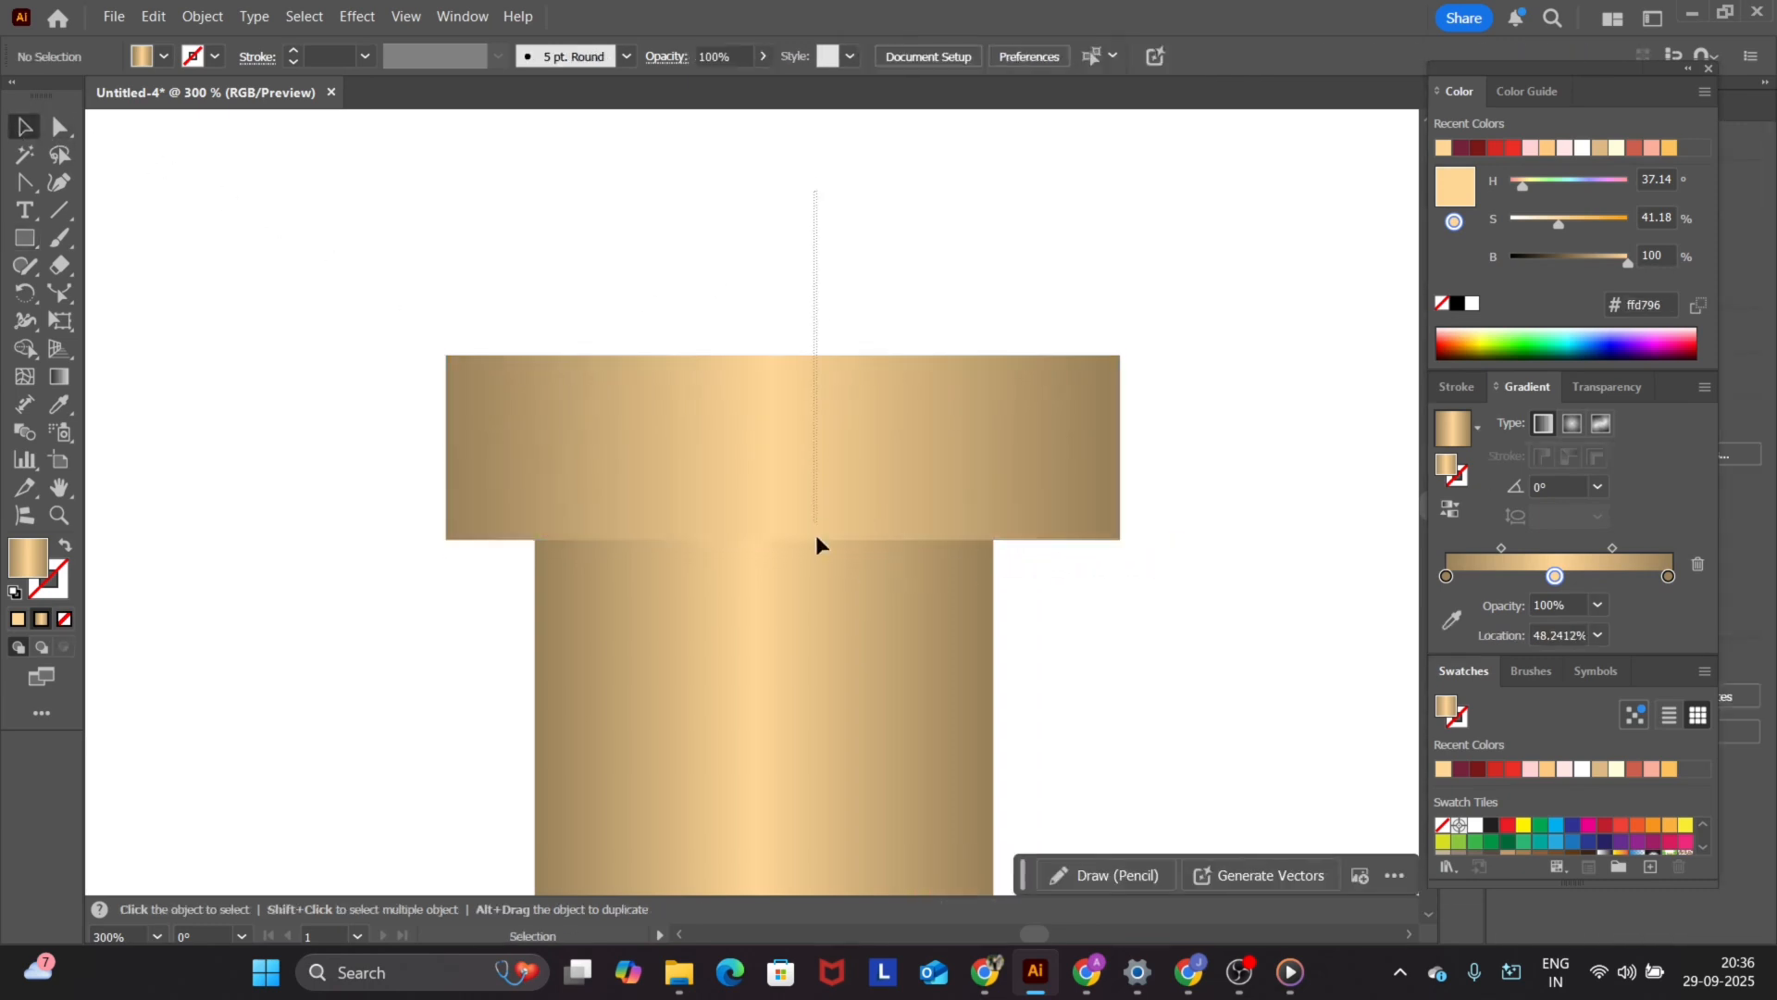
left_click(833, 685, "shift")
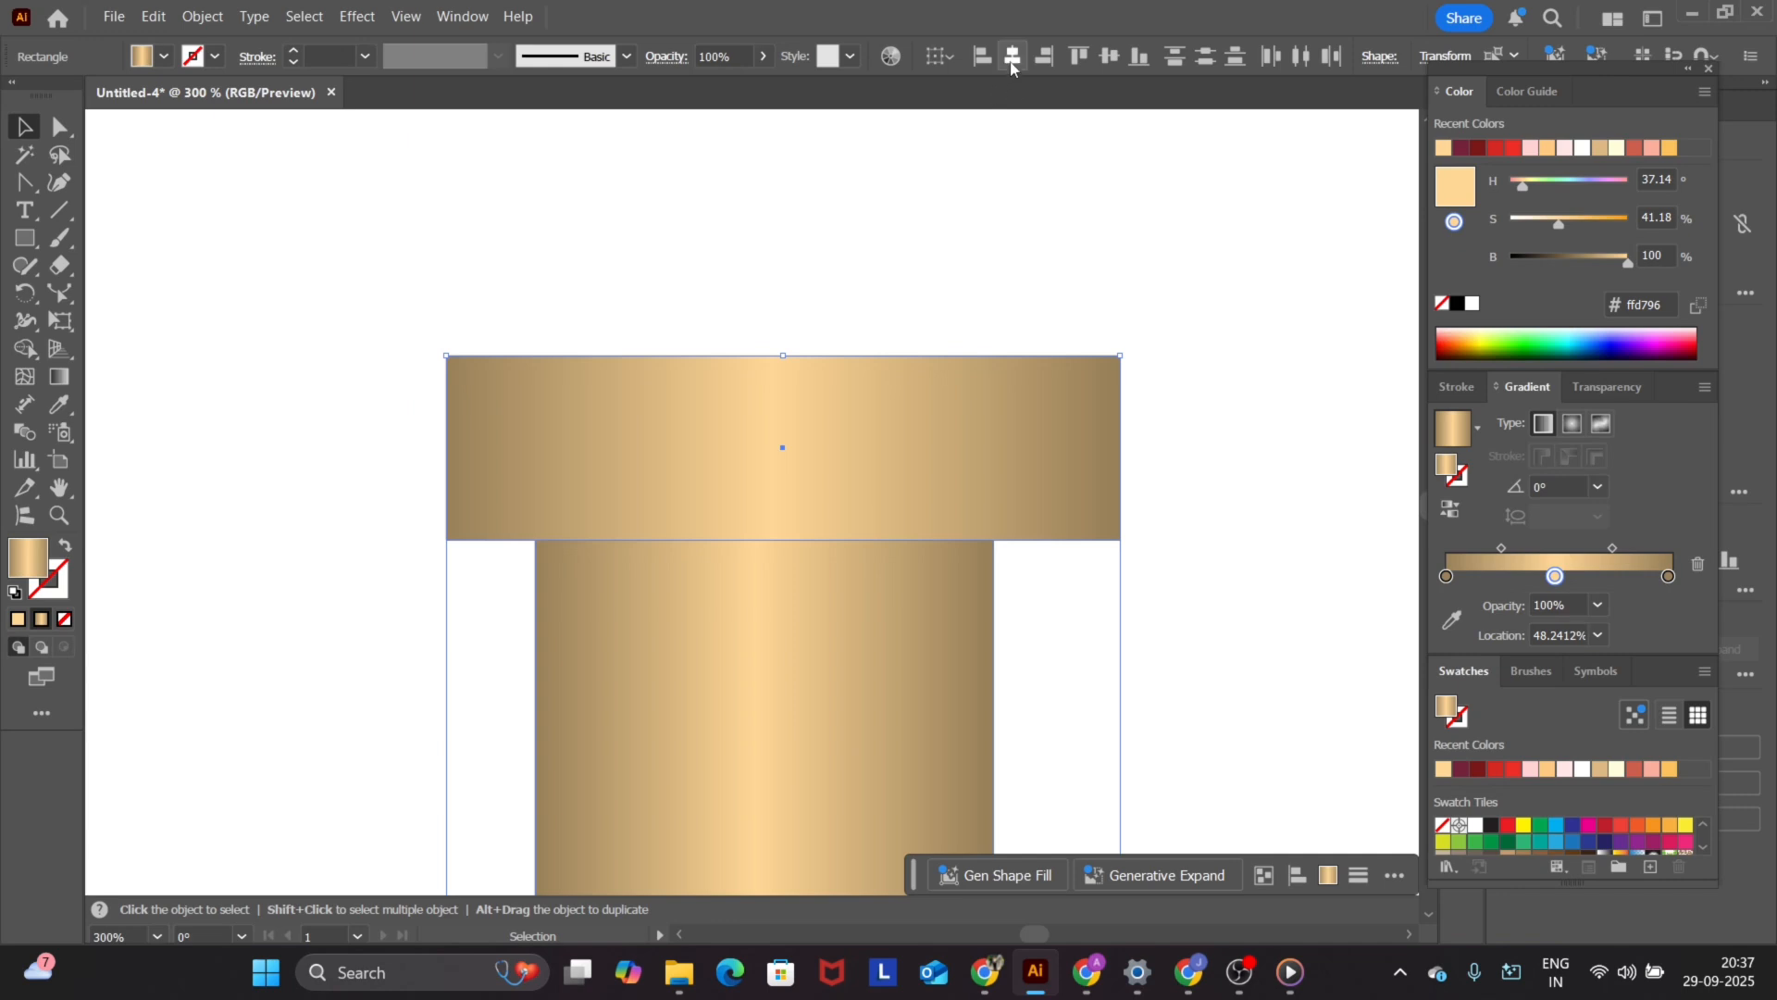
left_click(1012, 58)
left_click(1139, 278)
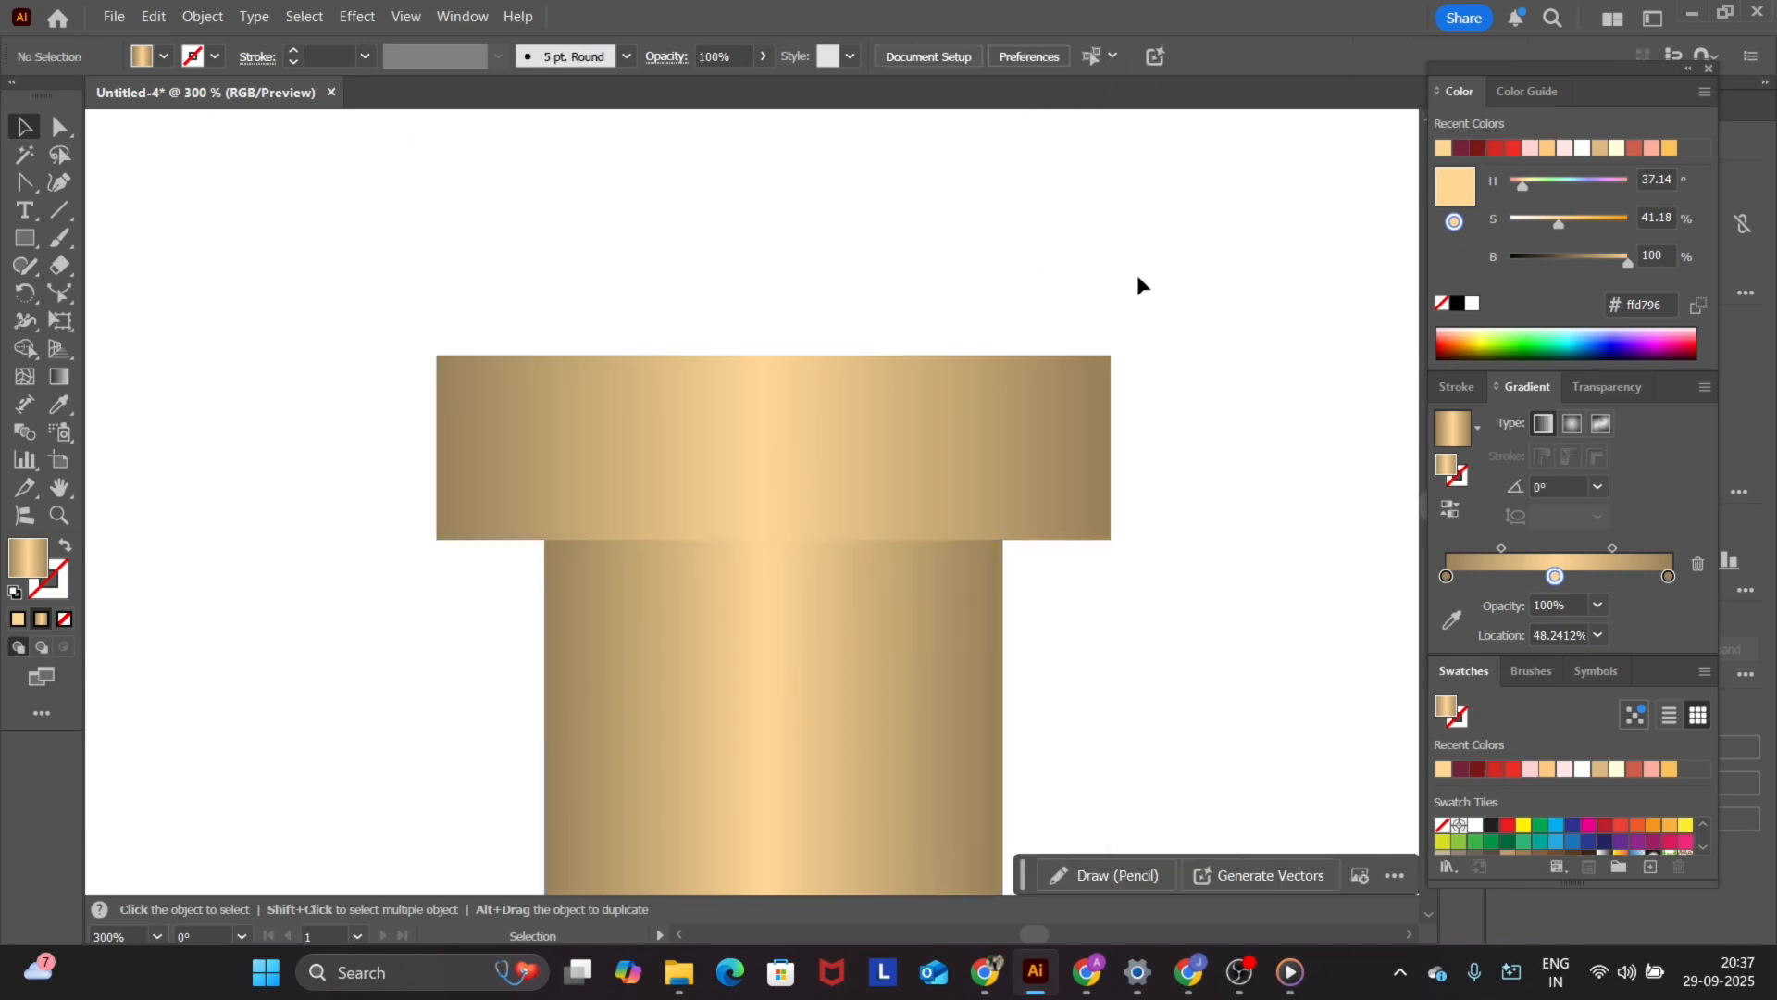
- Duplicate the cap rectangle directly above itself and widen the copy equally on both sides
scroll(1093, 342, "down", 2)
scroll(704, 399, "down", 3)
scroll(816, 351, "up", 3)
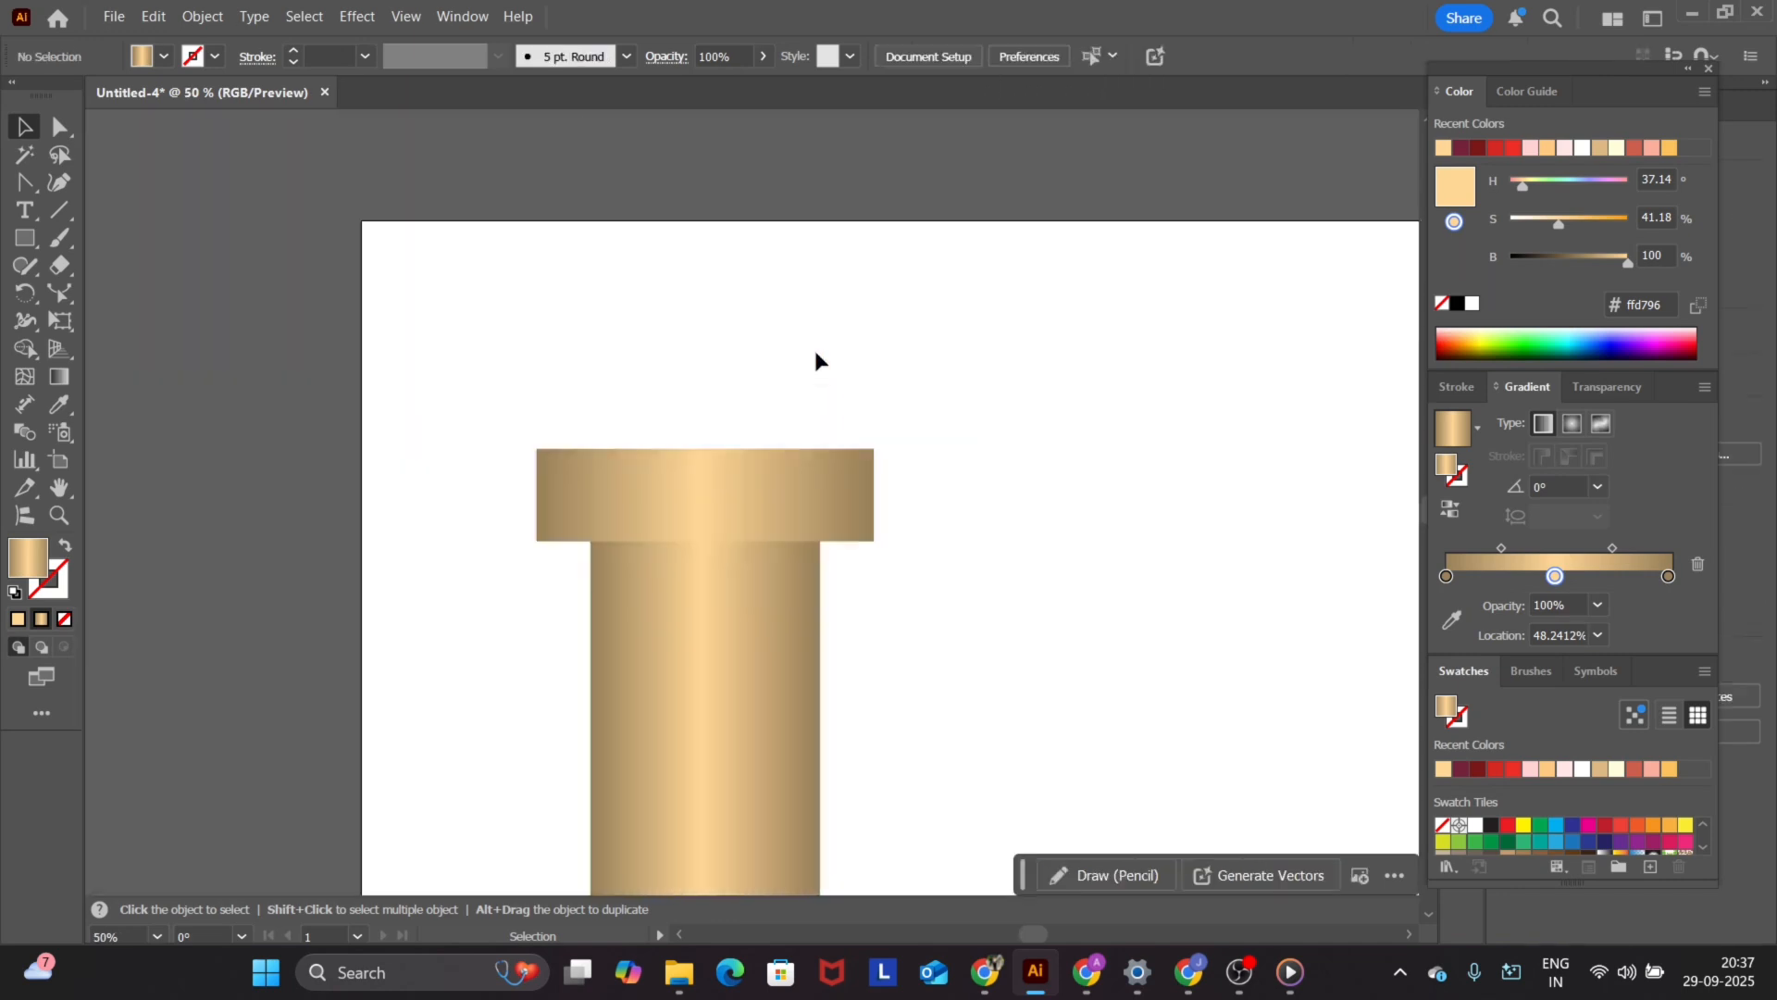
scroll(816, 361, "up", 4)
left_click(658, 487)
left_click_drag(659, 488, 648, 390)
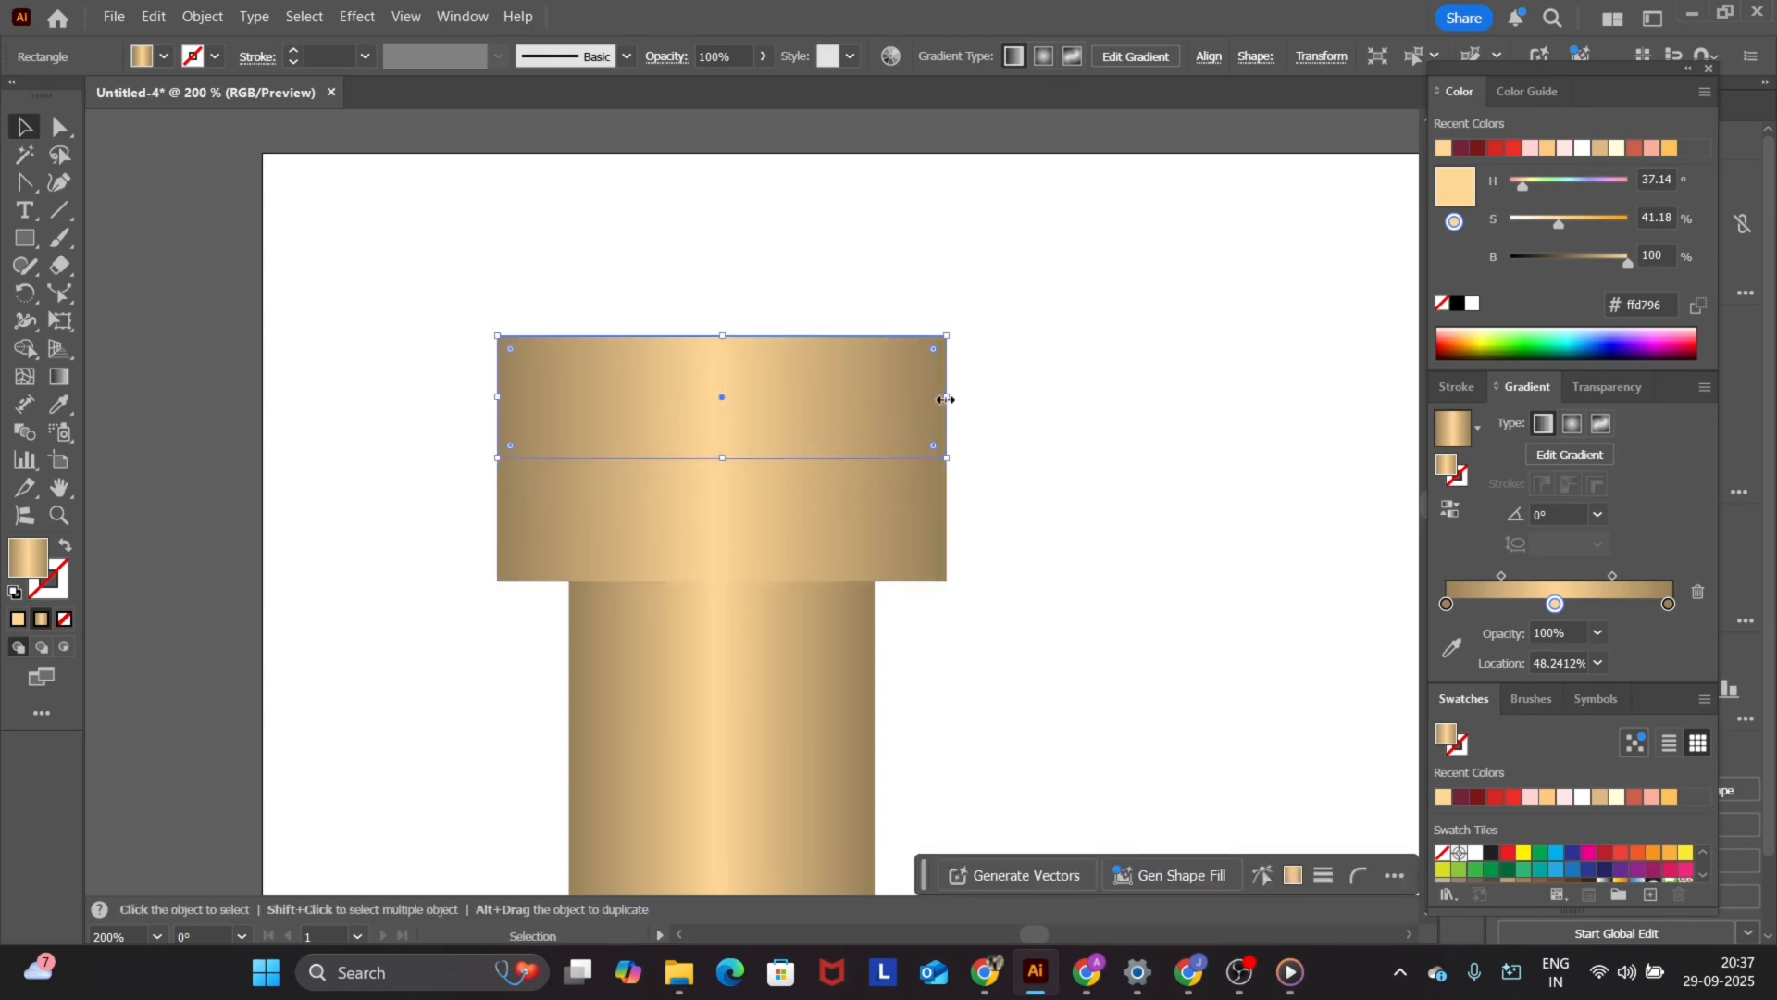
left_click_drag(946, 399, 1018, 404)
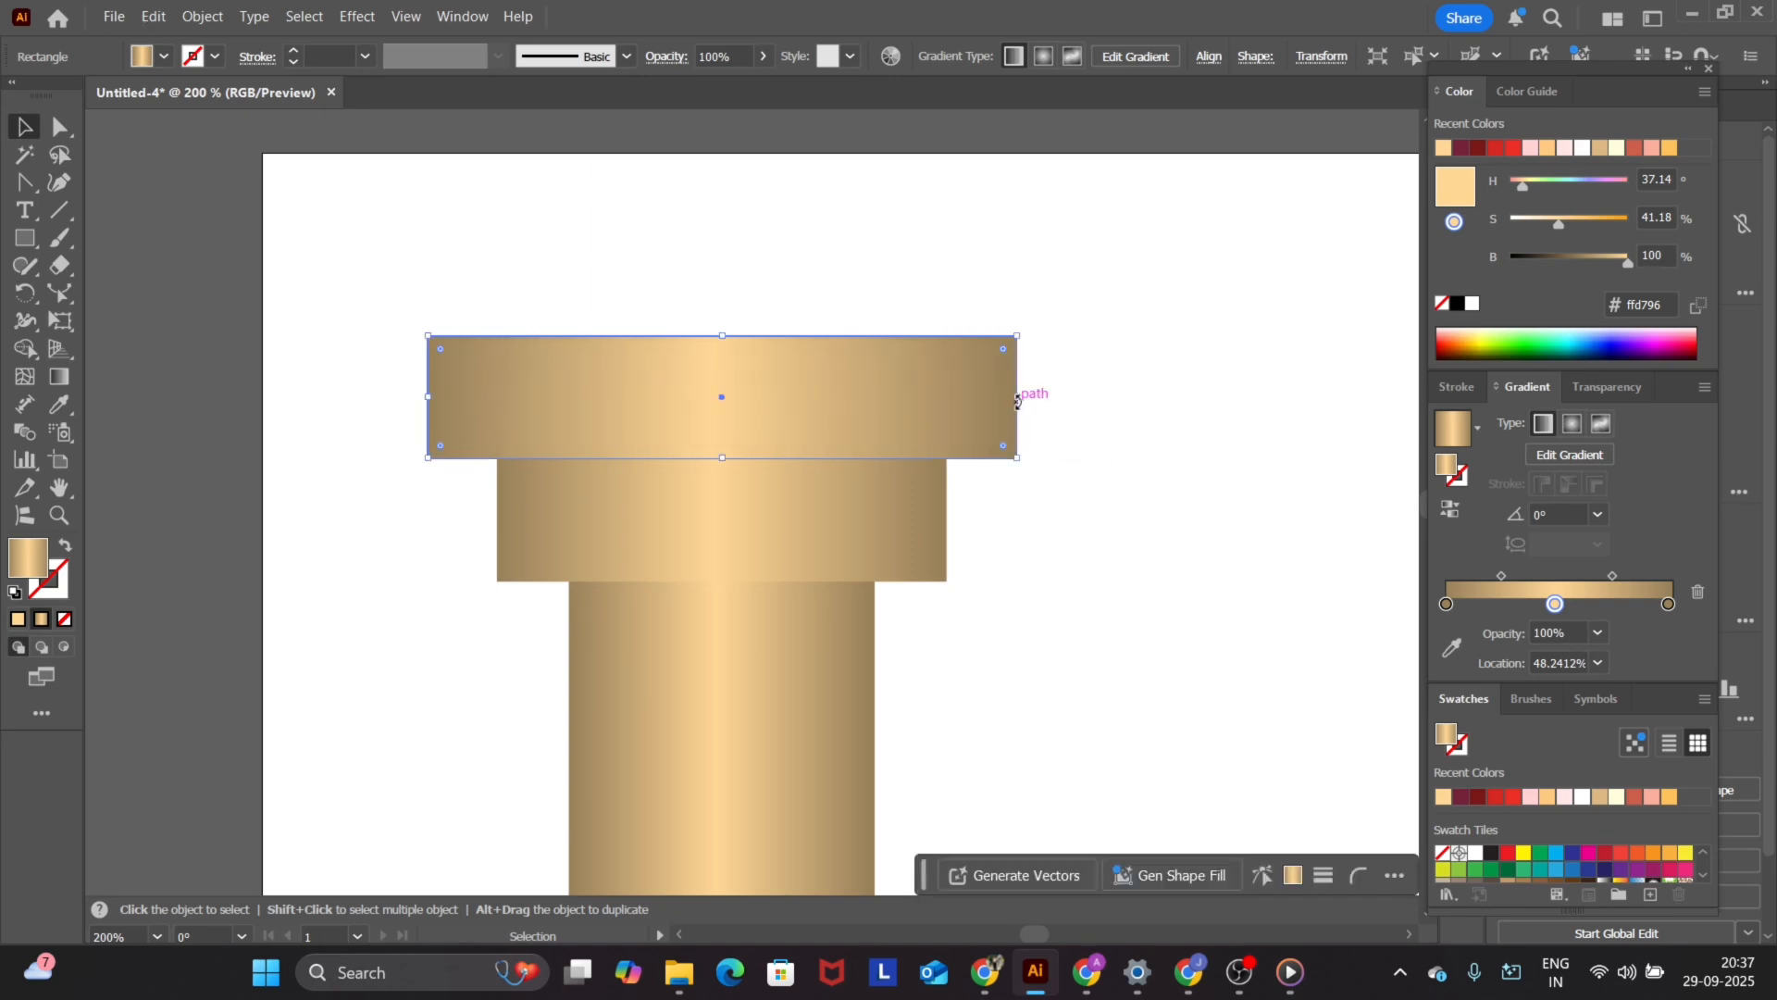
left_click(1118, 391)
- Stack a third cap rectangle on top by copying the second tier upward and widening it symmetrically
scroll(789, 385, "up", 2)
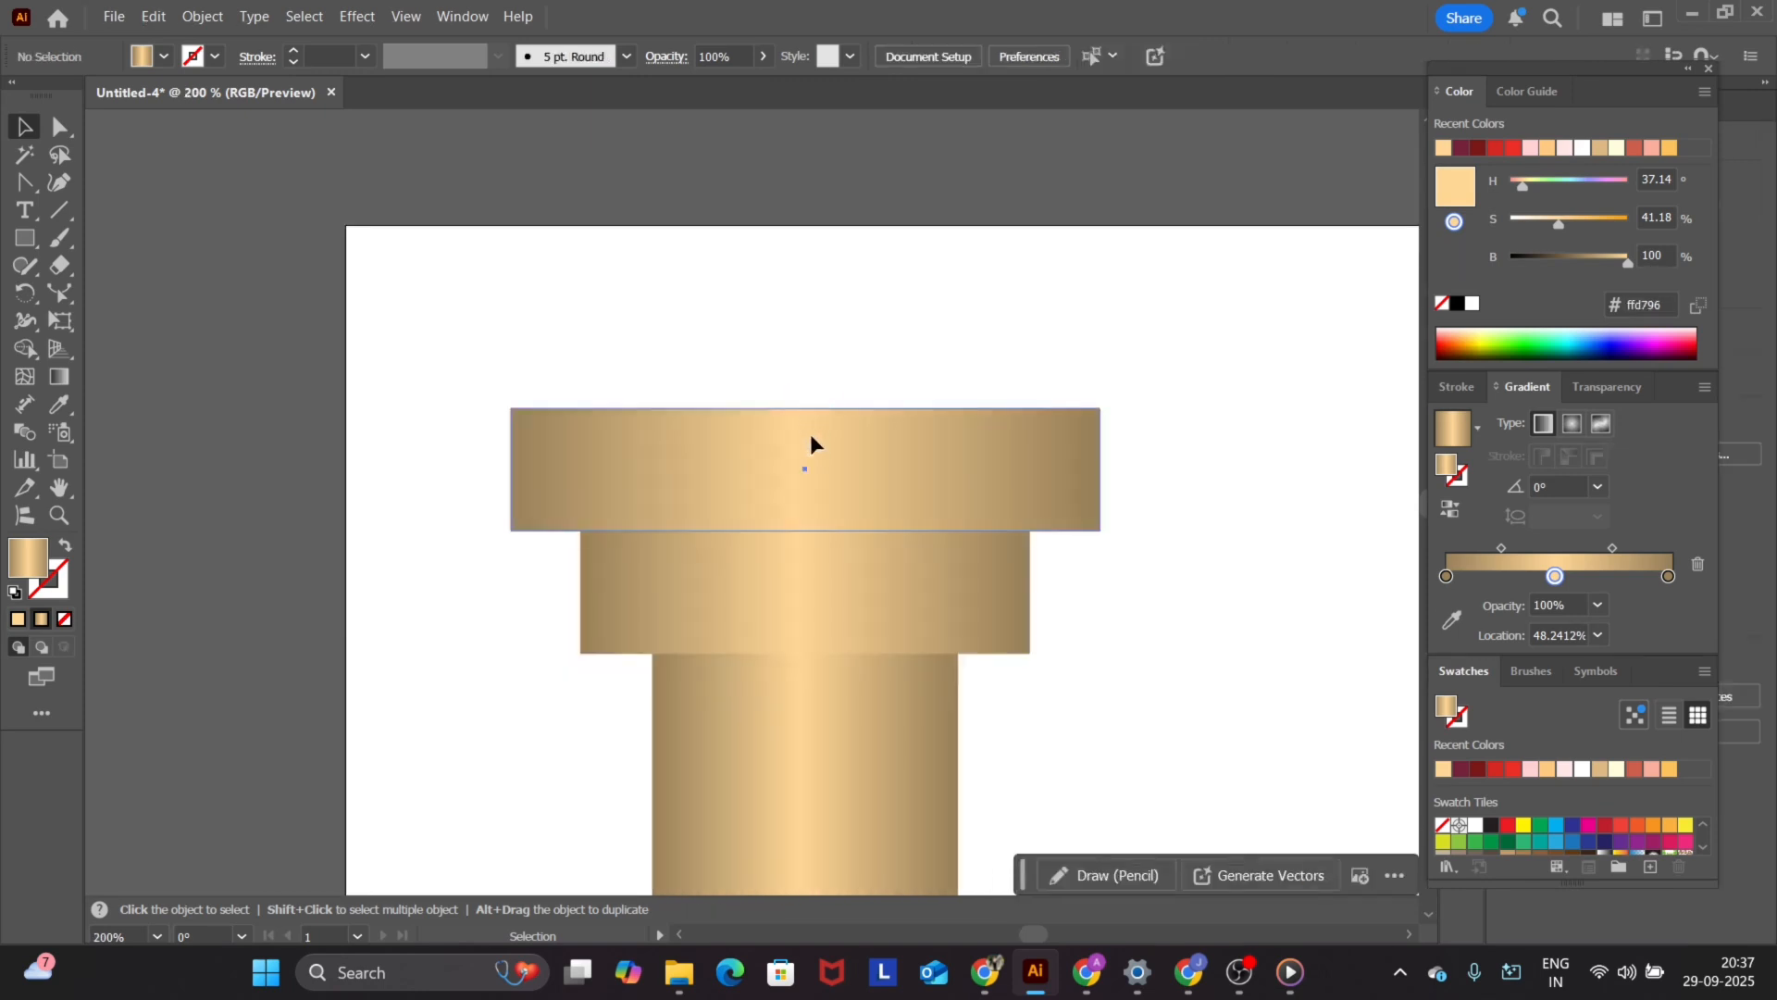
left_click(809, 433)
left_click_drag(809, 433, 813, 318)
key("shift")
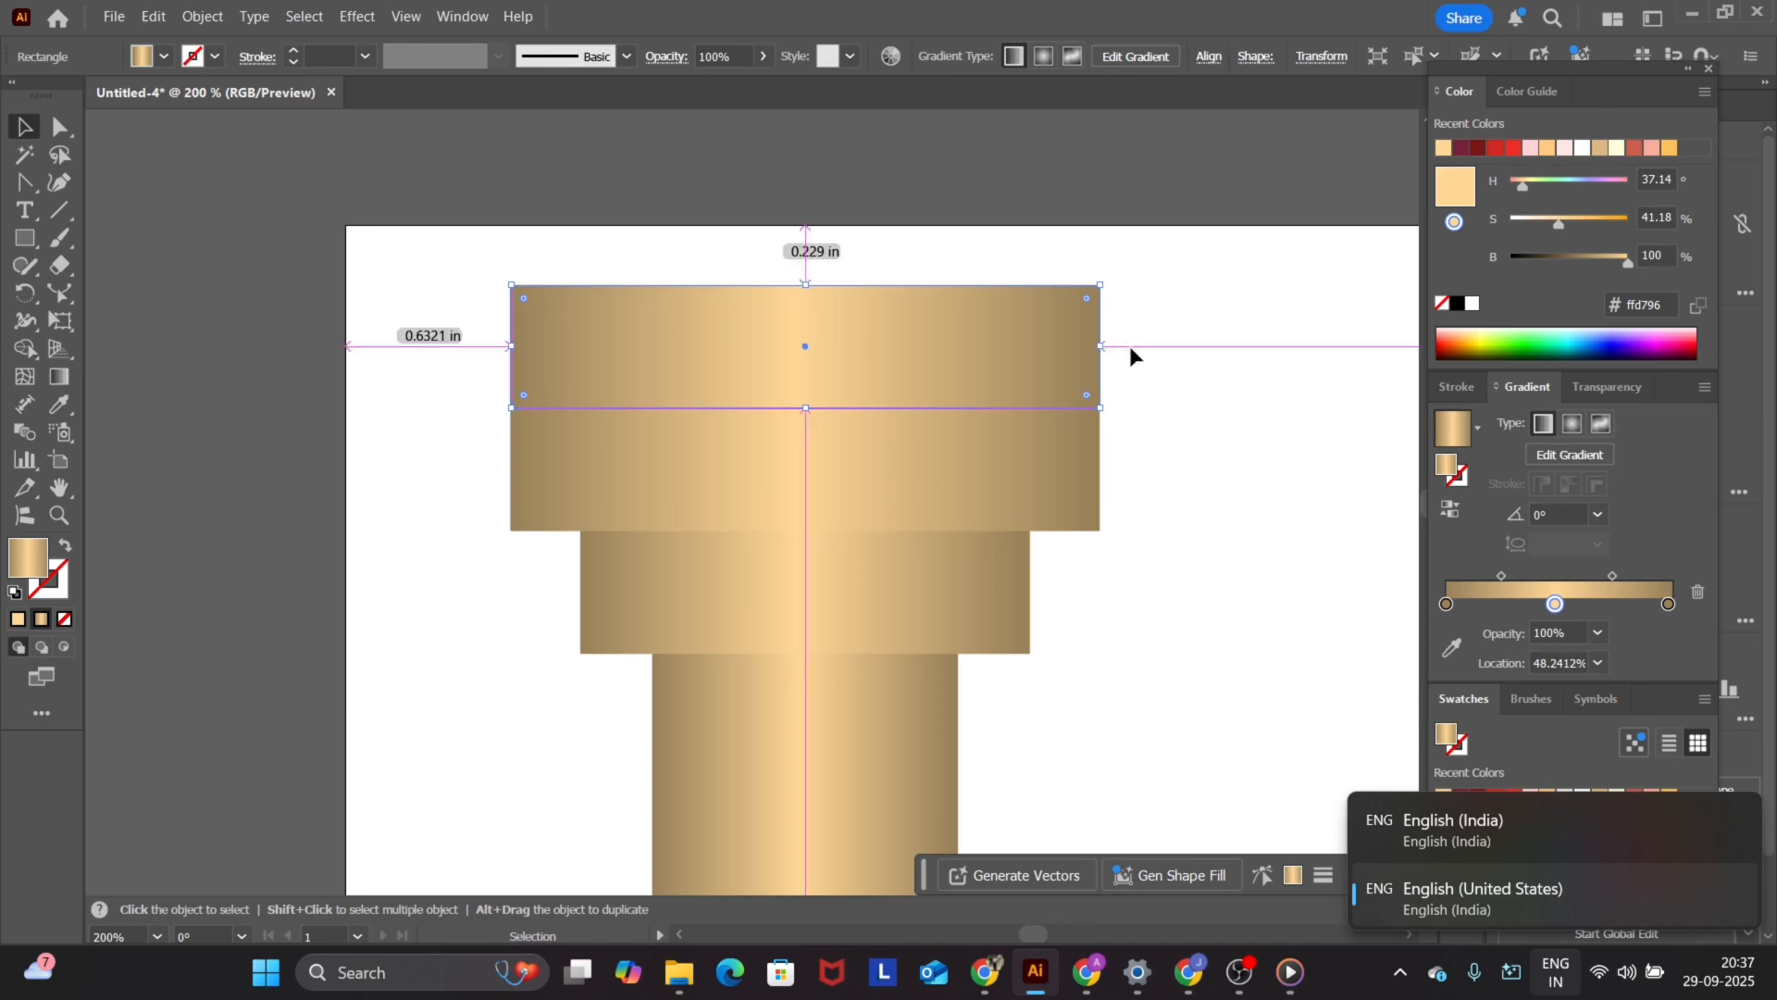
left_click_drag(1101, 347, 1189, 356)
left_click(1190, 361)
- Draw a thin rectangle across the upper part of the second-widest tier and nudge it up against the top tier's underside
scroll(585, 388, "down", 3)
scroll(556, 396, "down", 1)
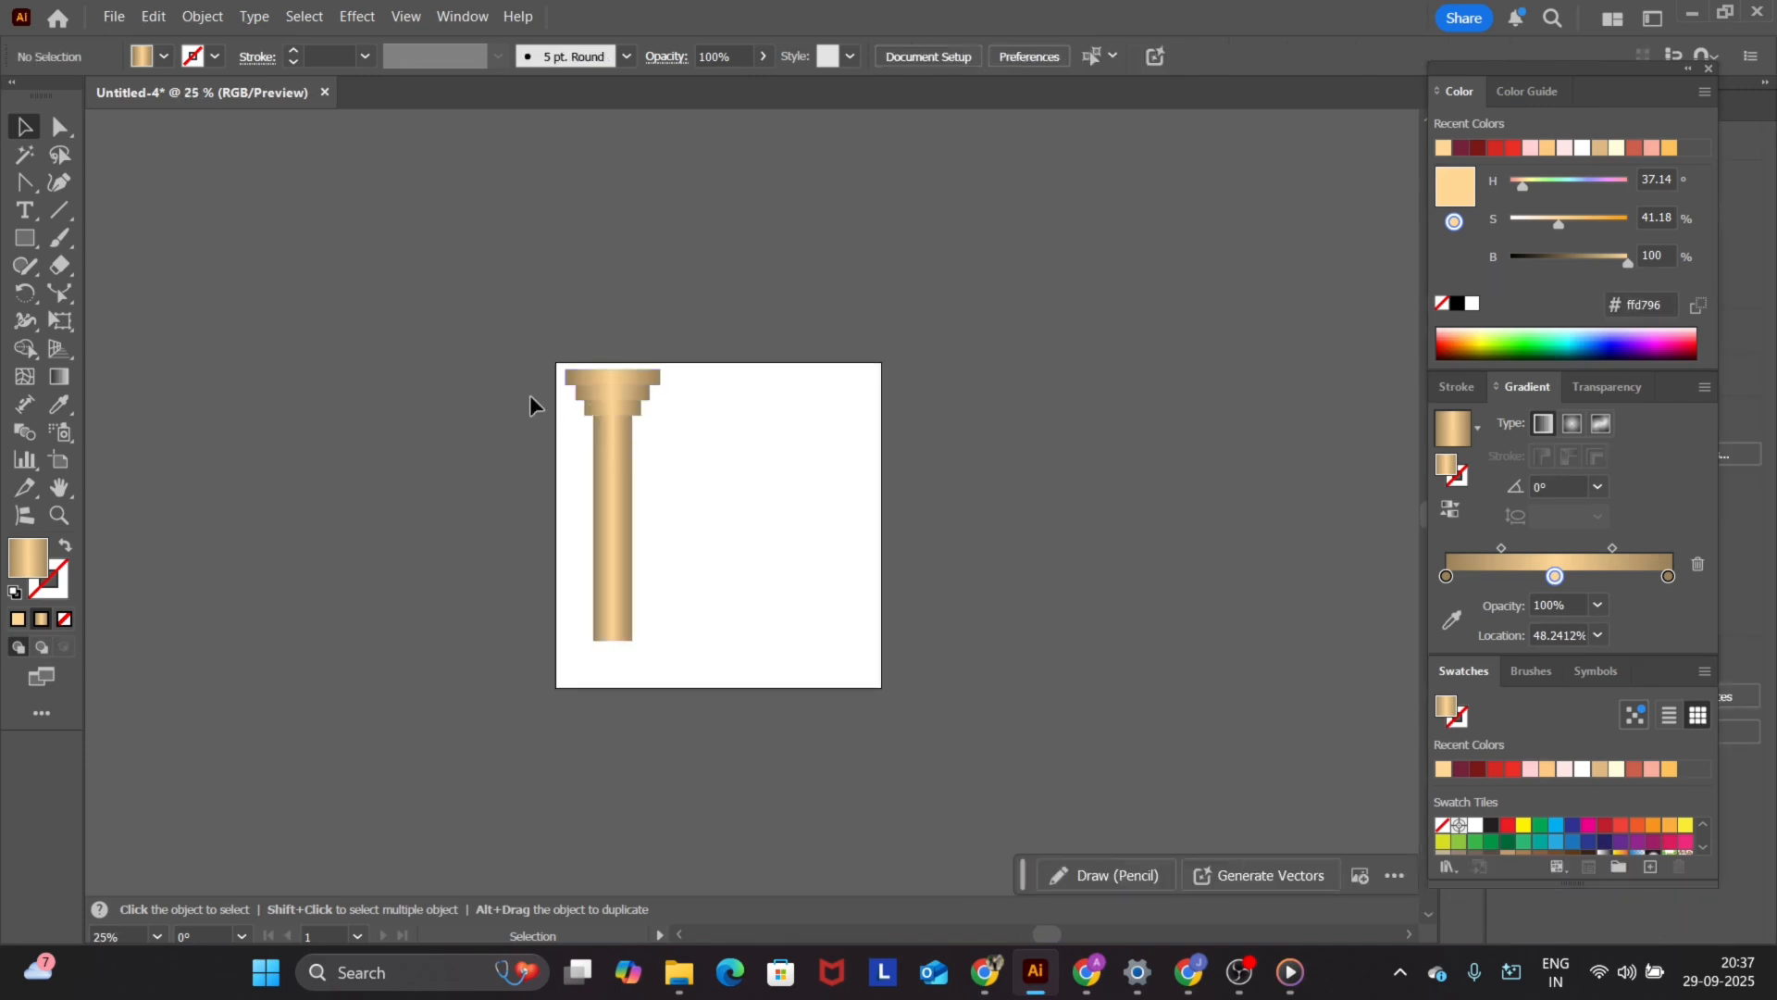
scroll(543, 460, "up", 3)
scroll(592, 370, "up", 2)
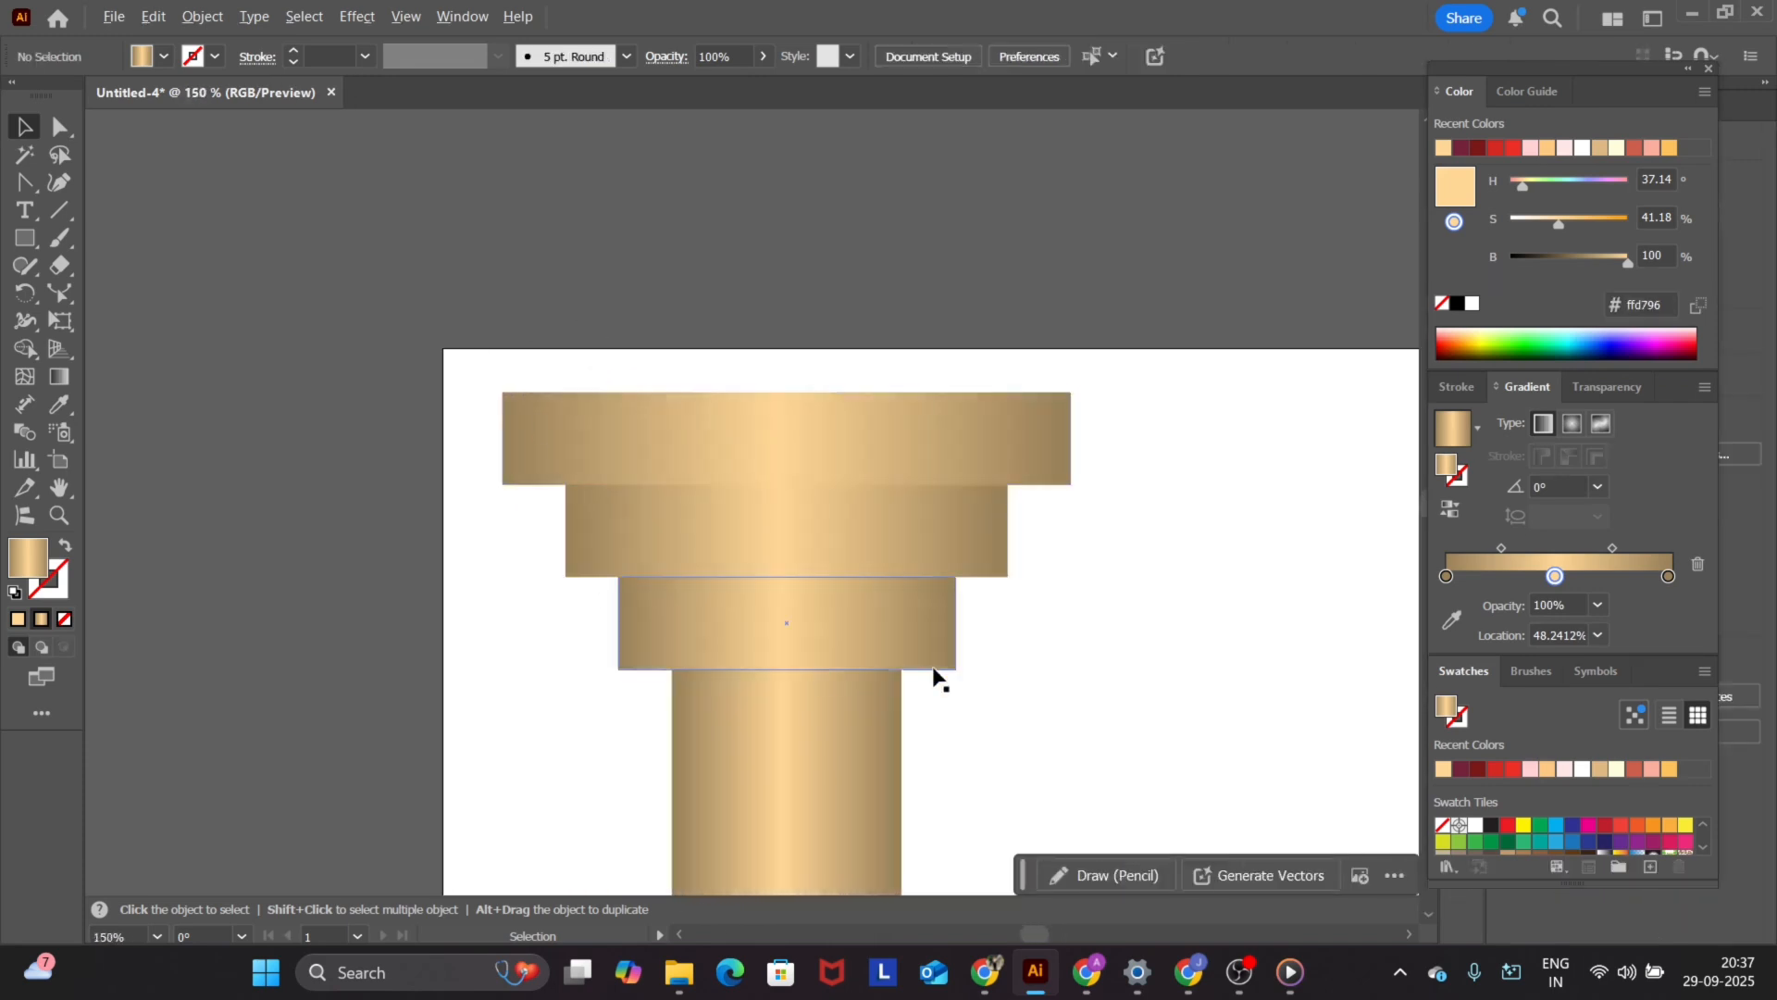
scroll(786, 519, "up", 1)
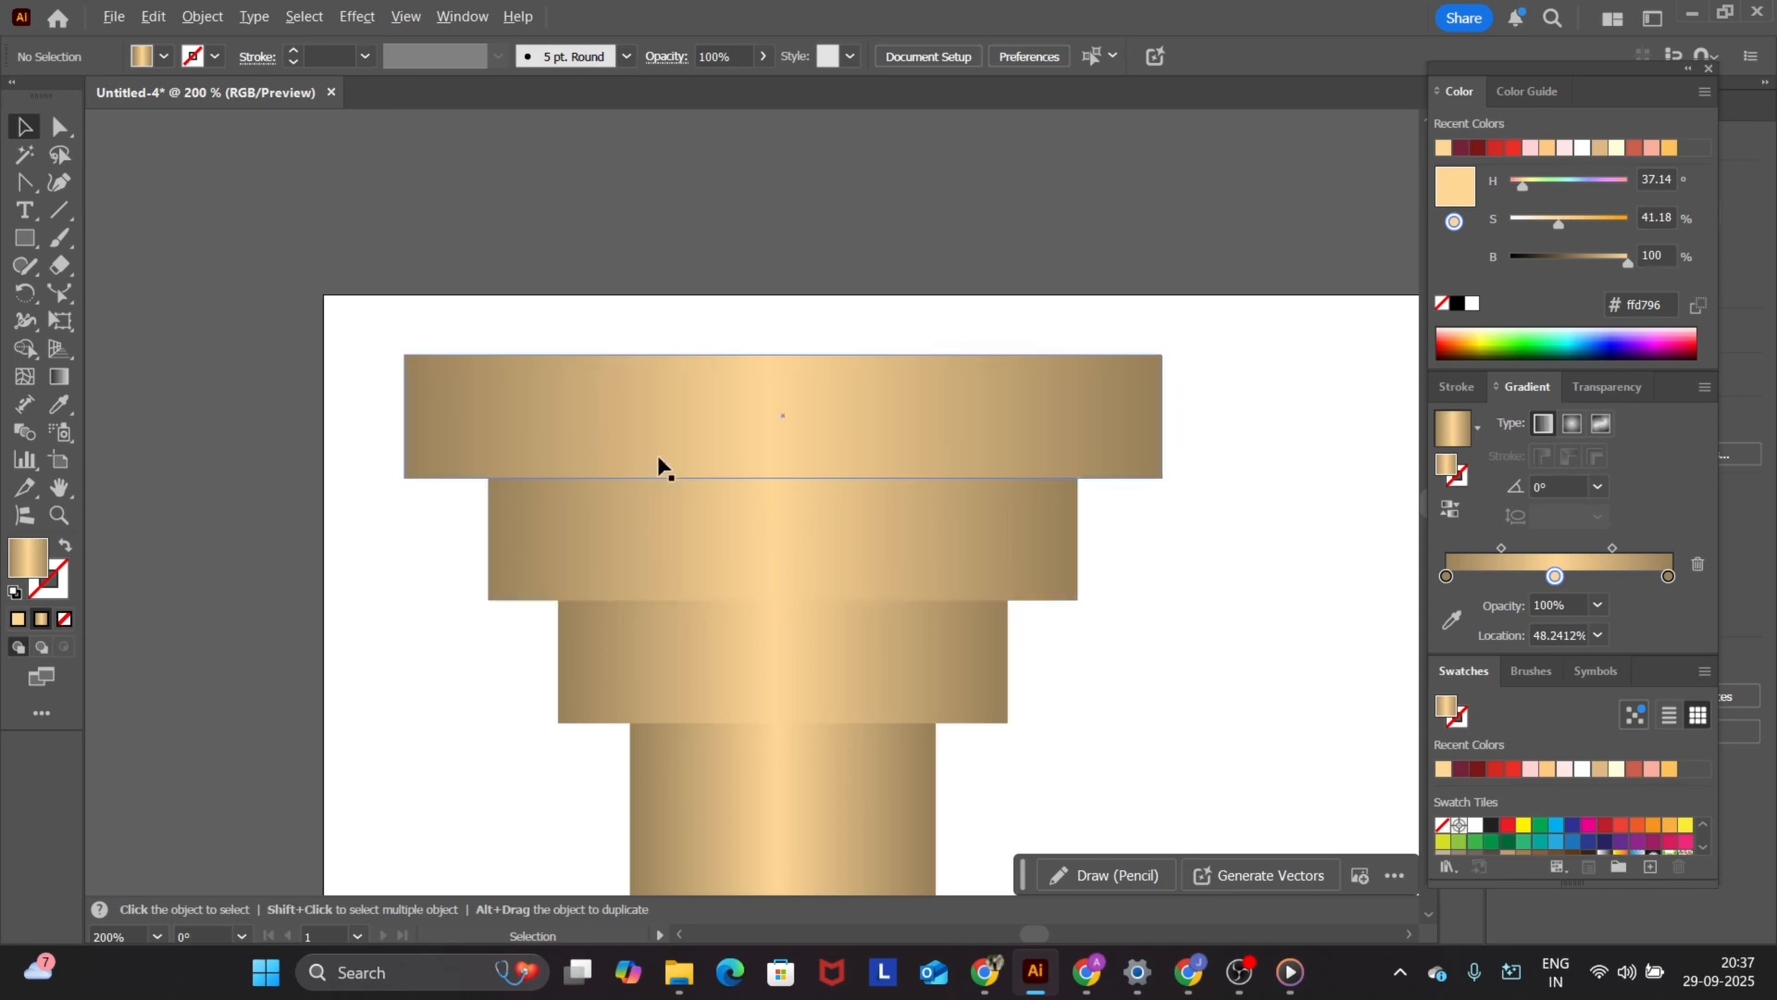
left_click(25, 238)
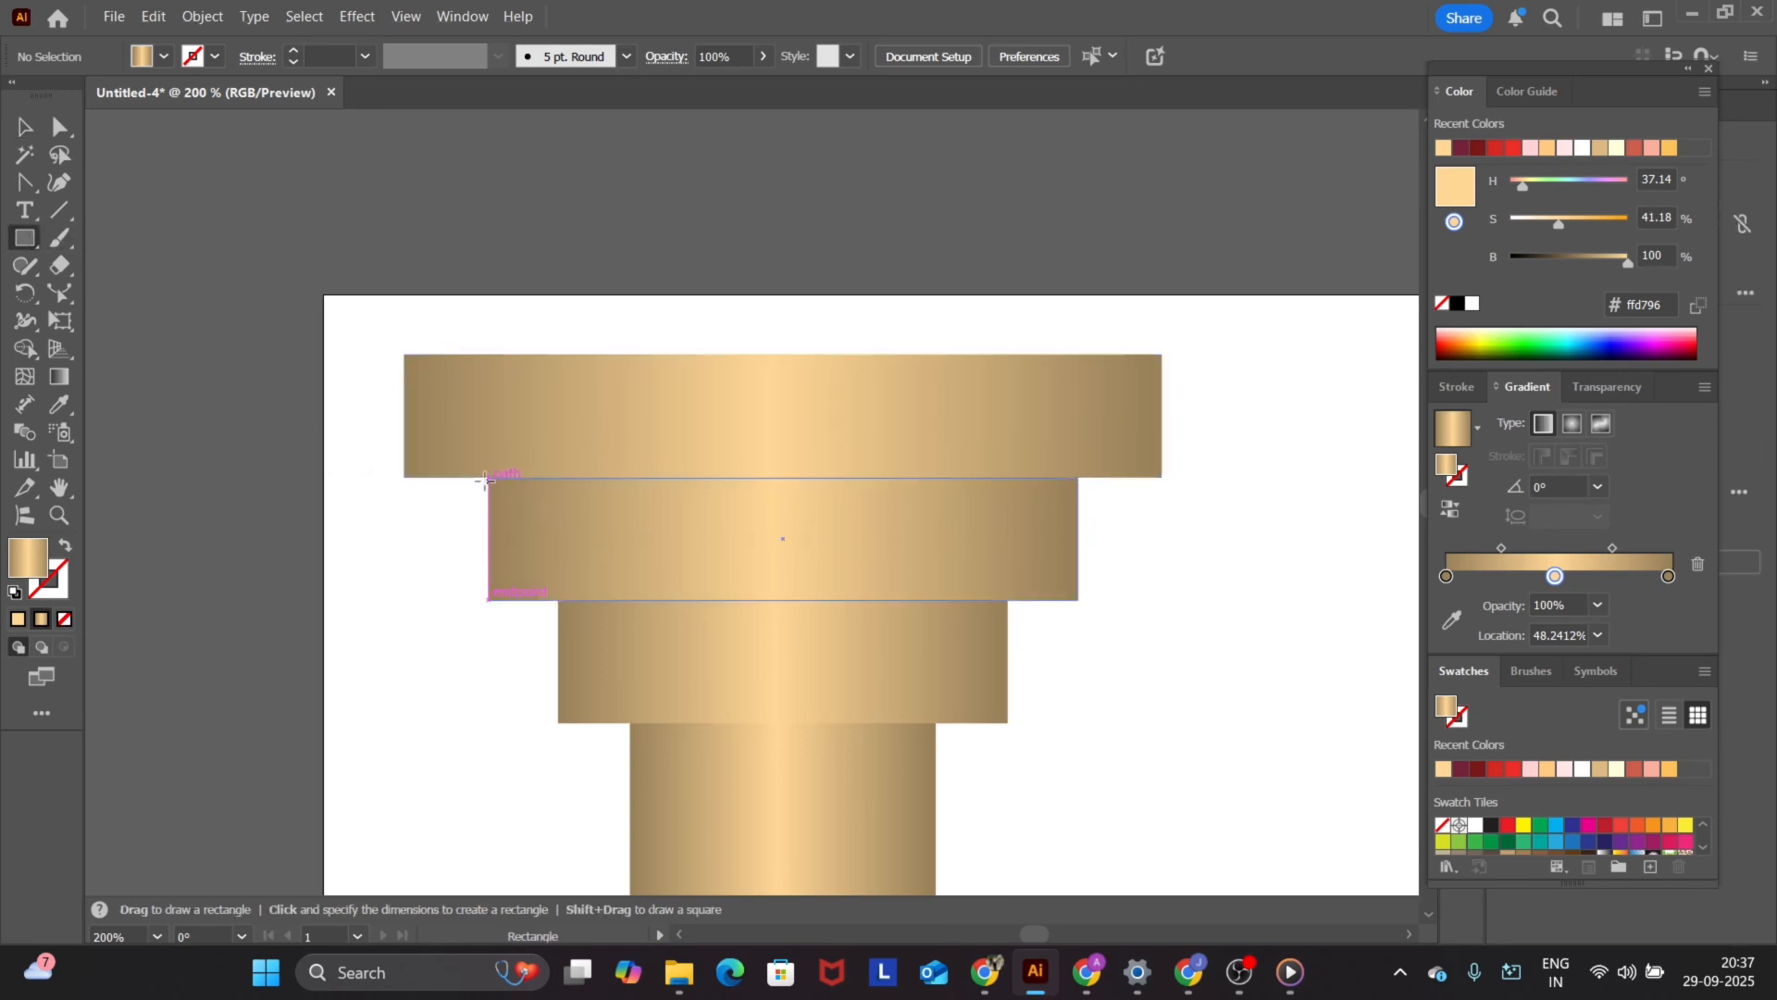
left_click_drag(485, 481, 1077, 533)
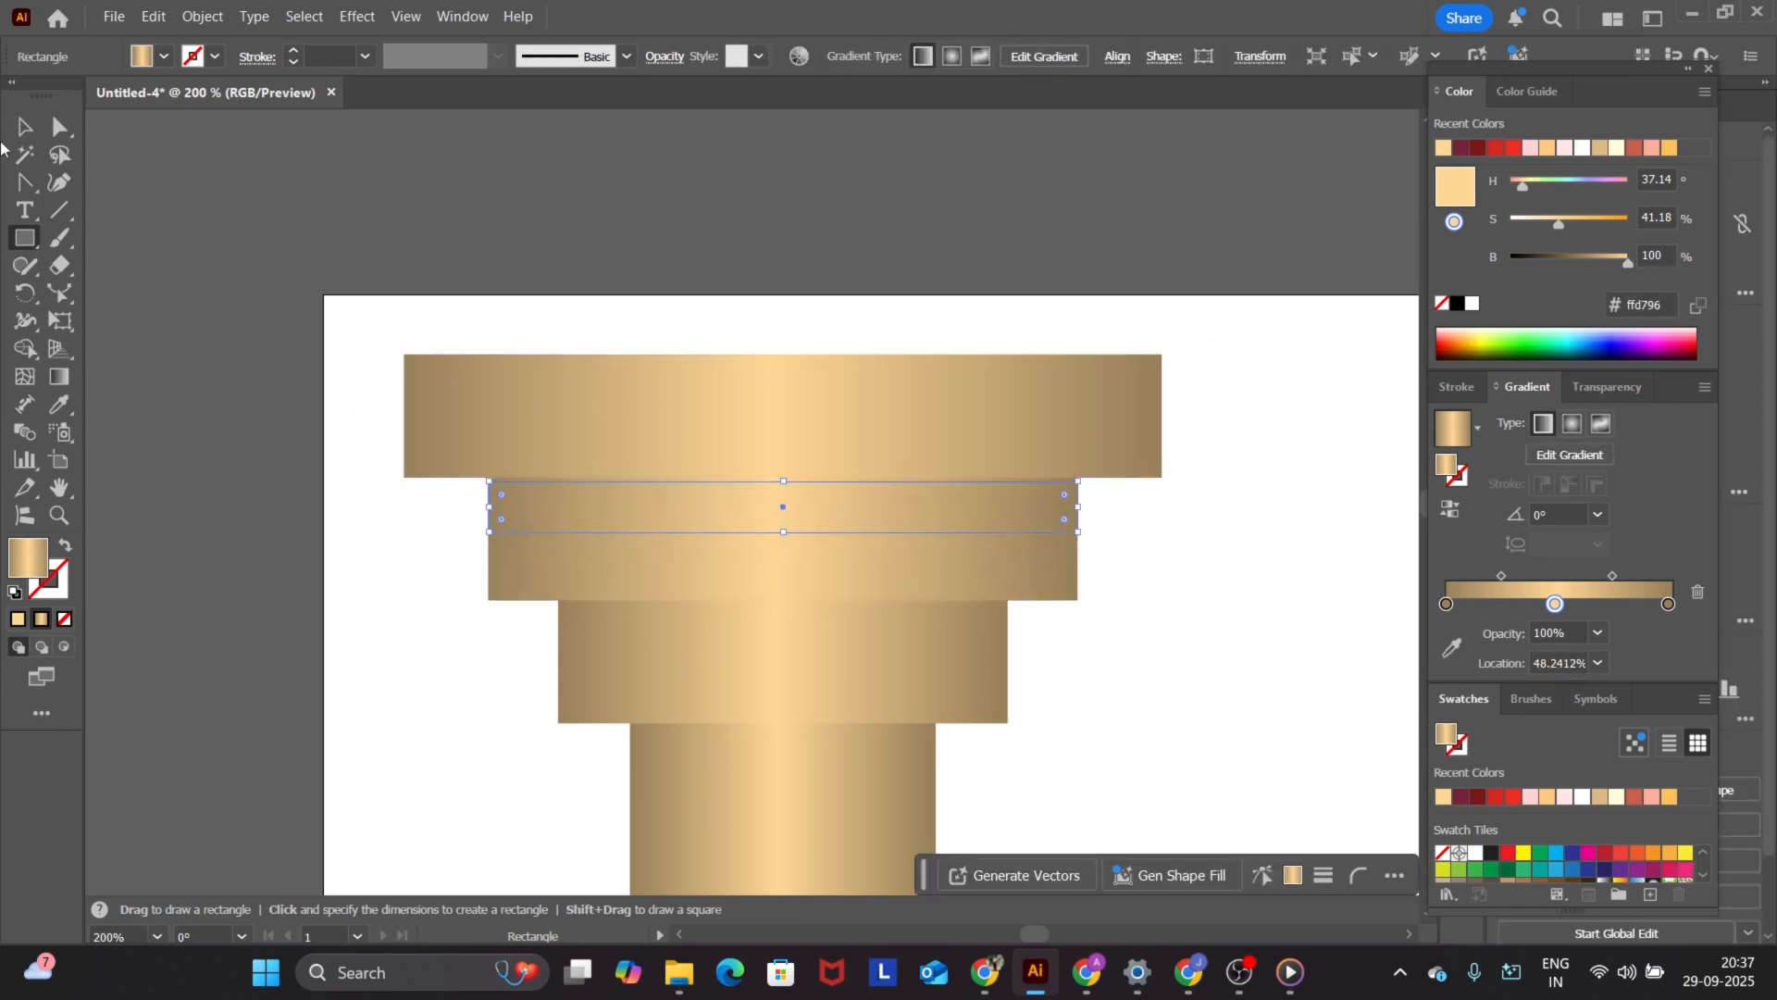
key("v")
key("Up")
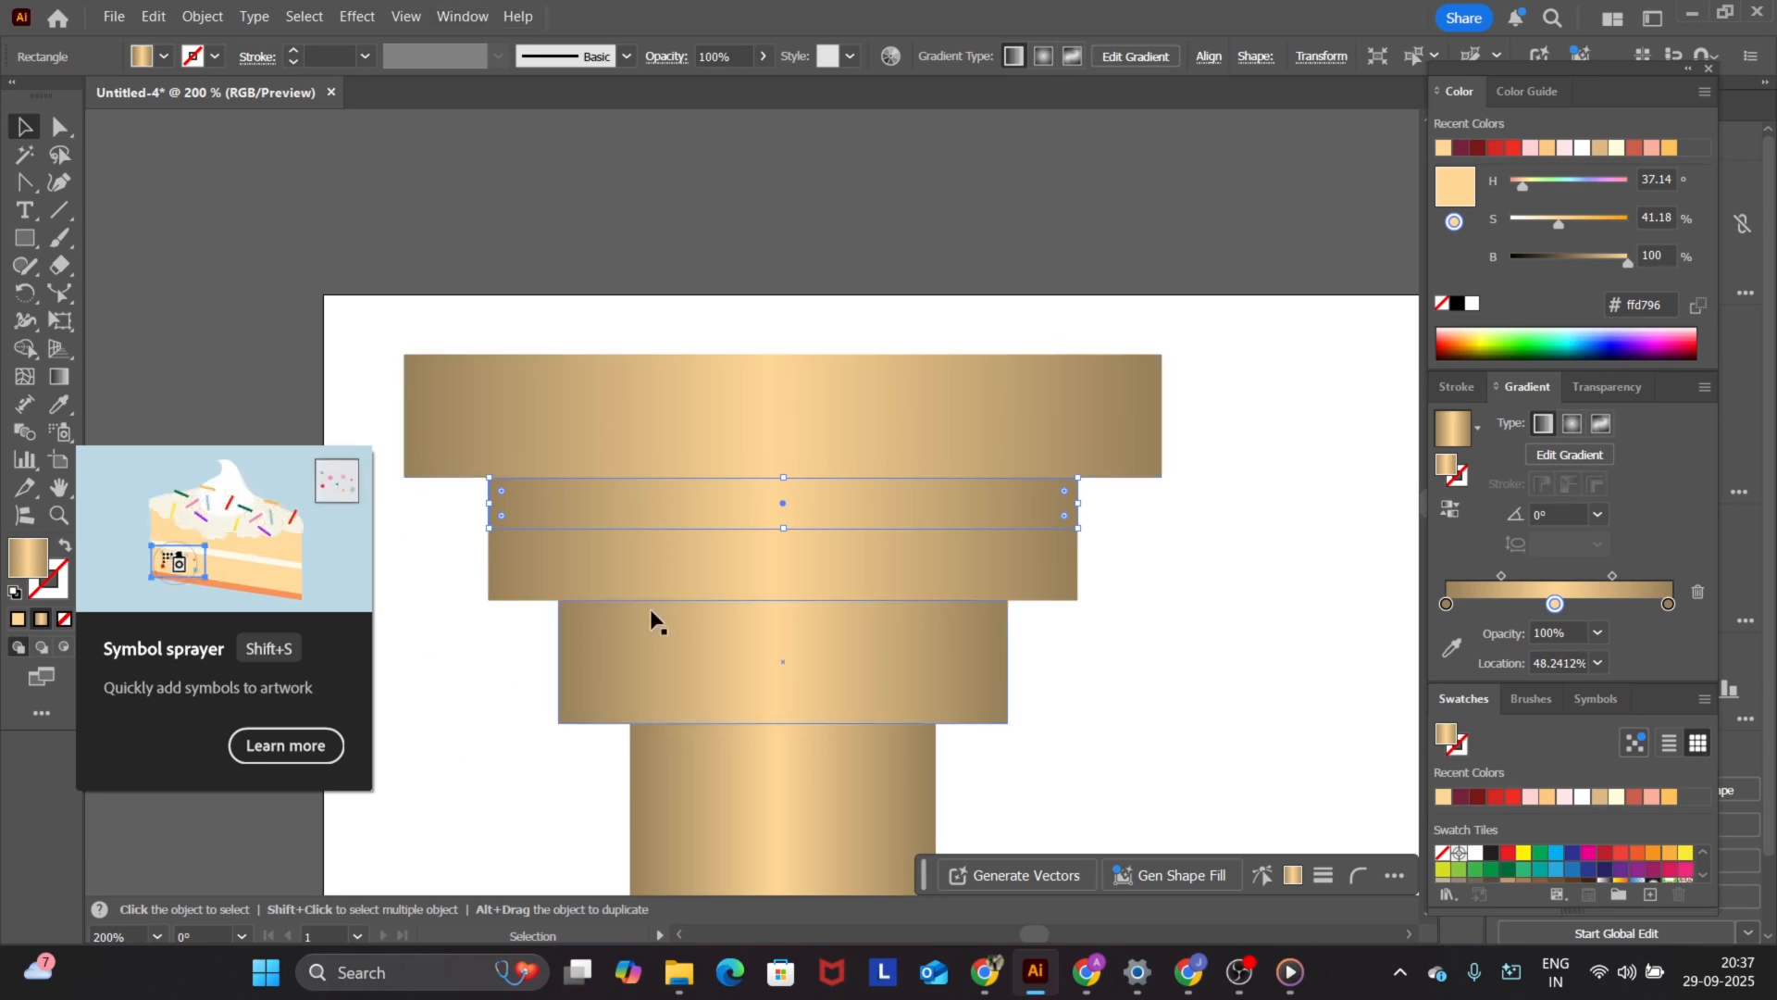
- Turn the thin strip into a shadow with Multiply blending and 50% opacity, then deselect it
left_click(470, 11)
scroll(500, 648, "down", 6)
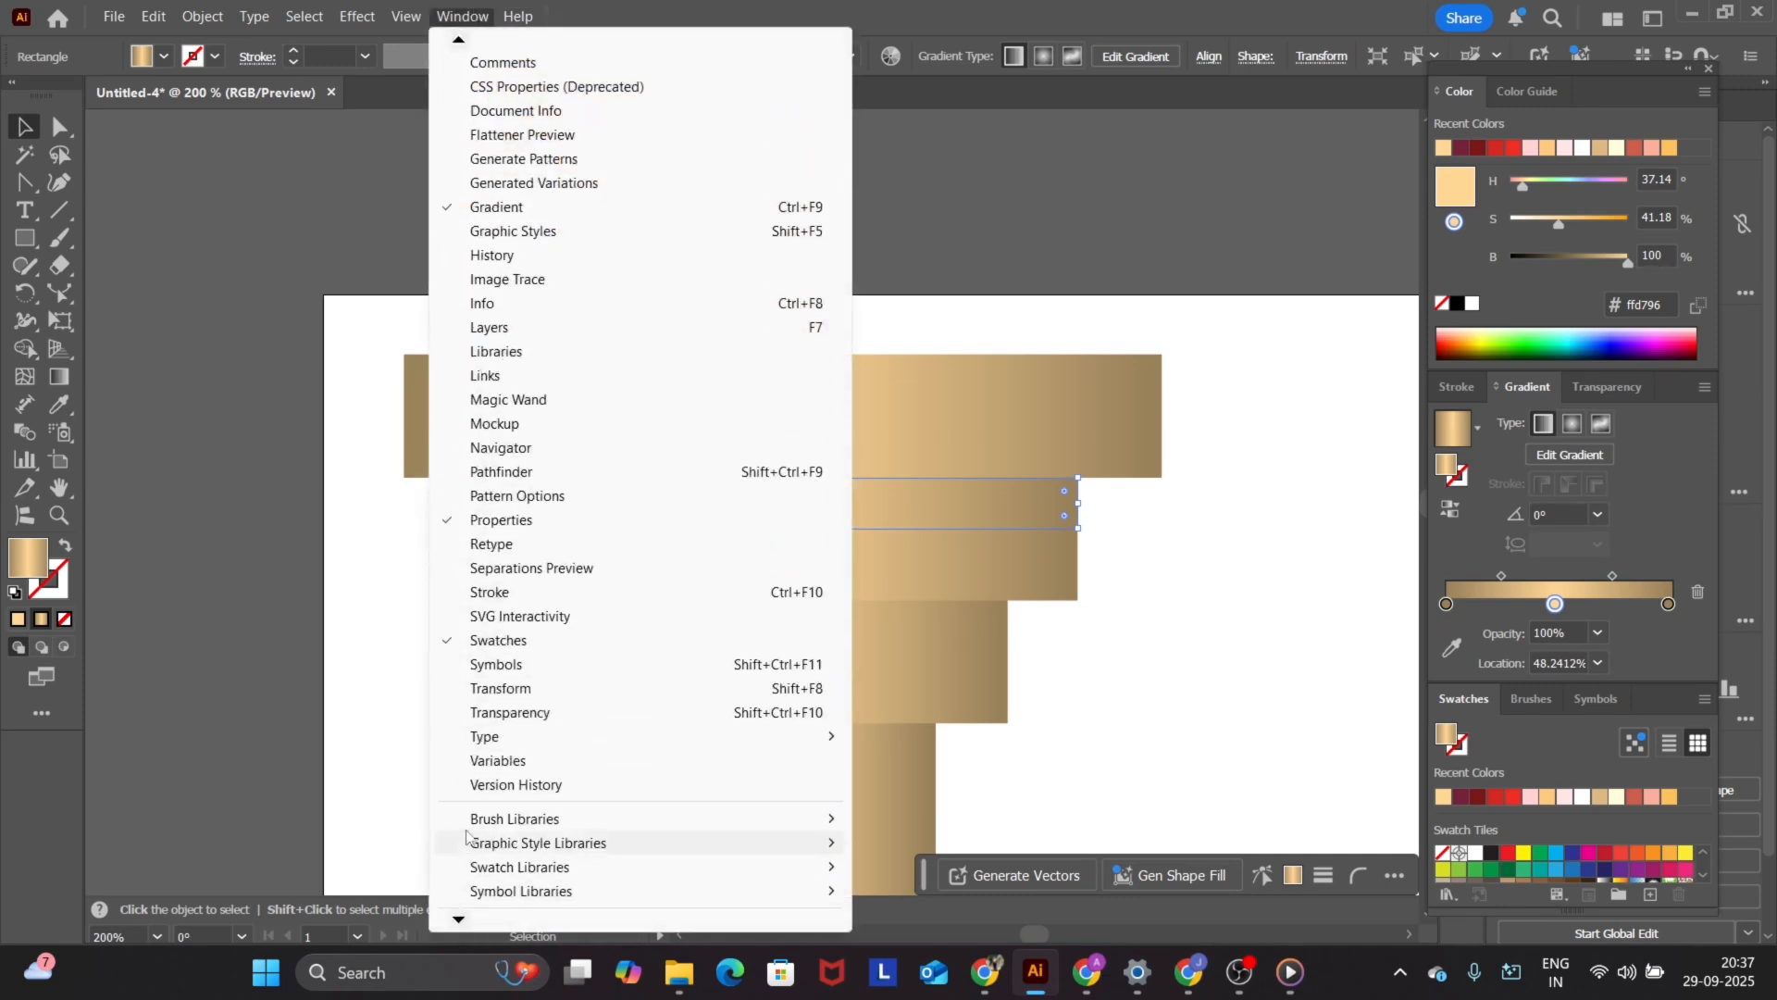
left_click(508, 715)
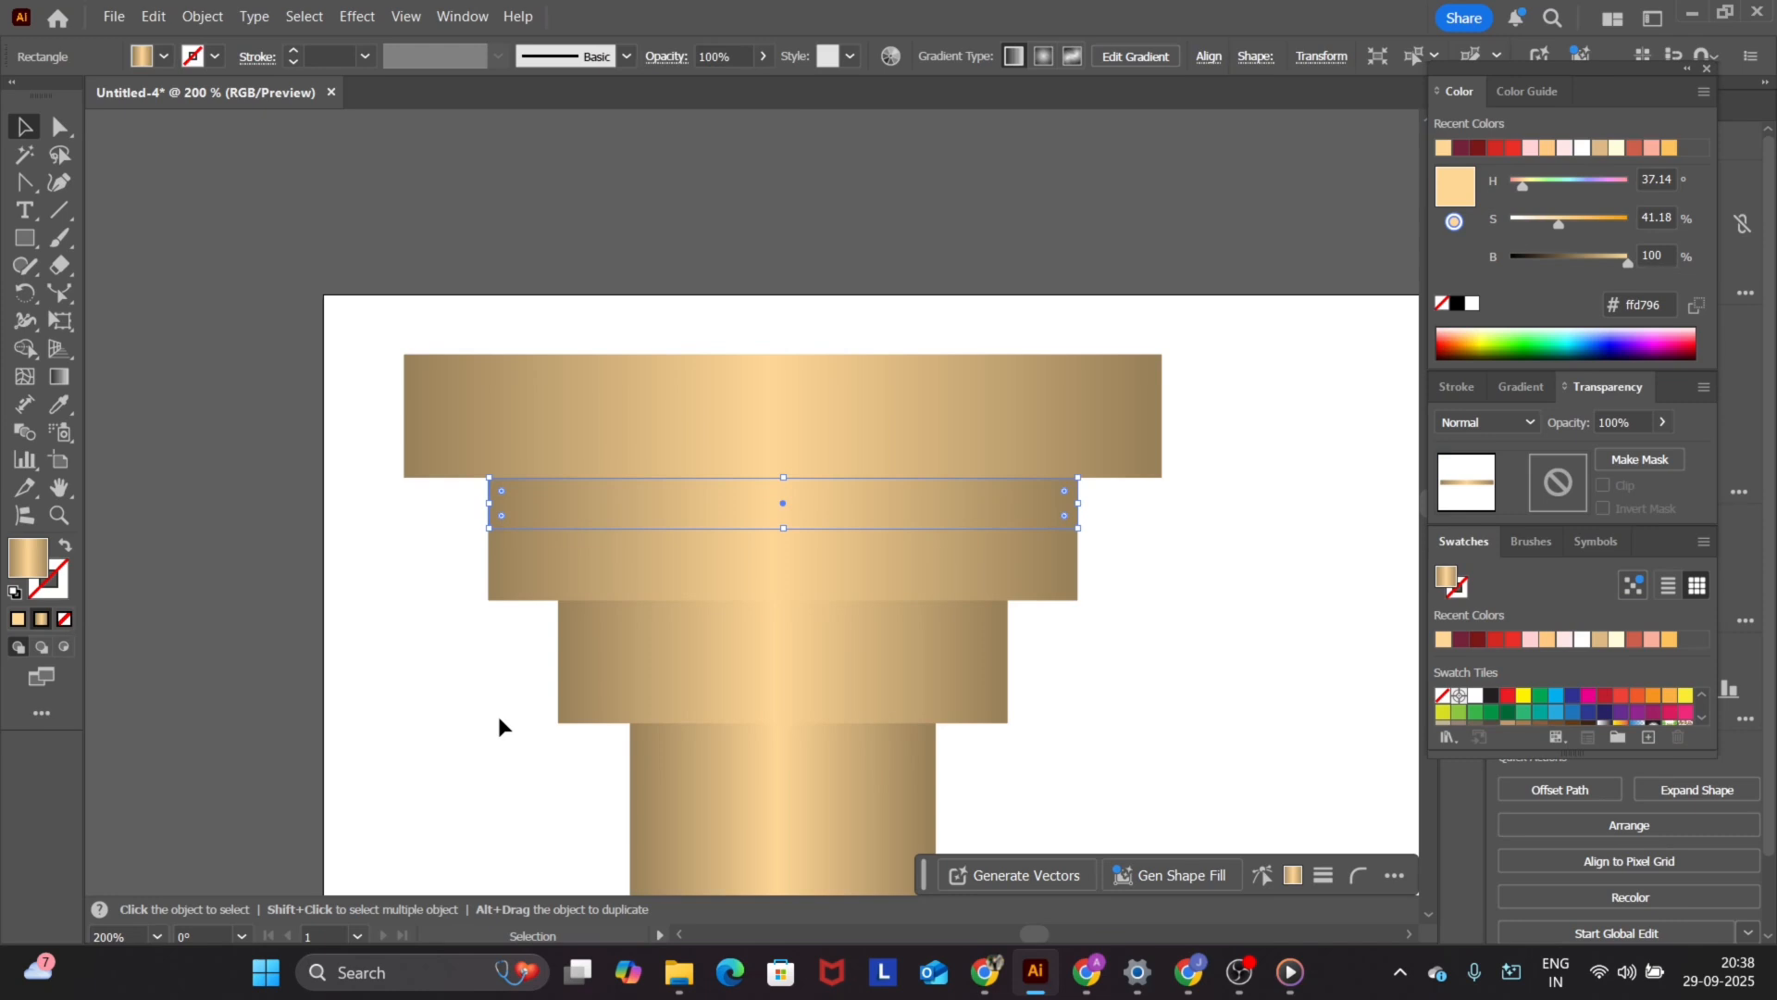
left_click(1520, 420)
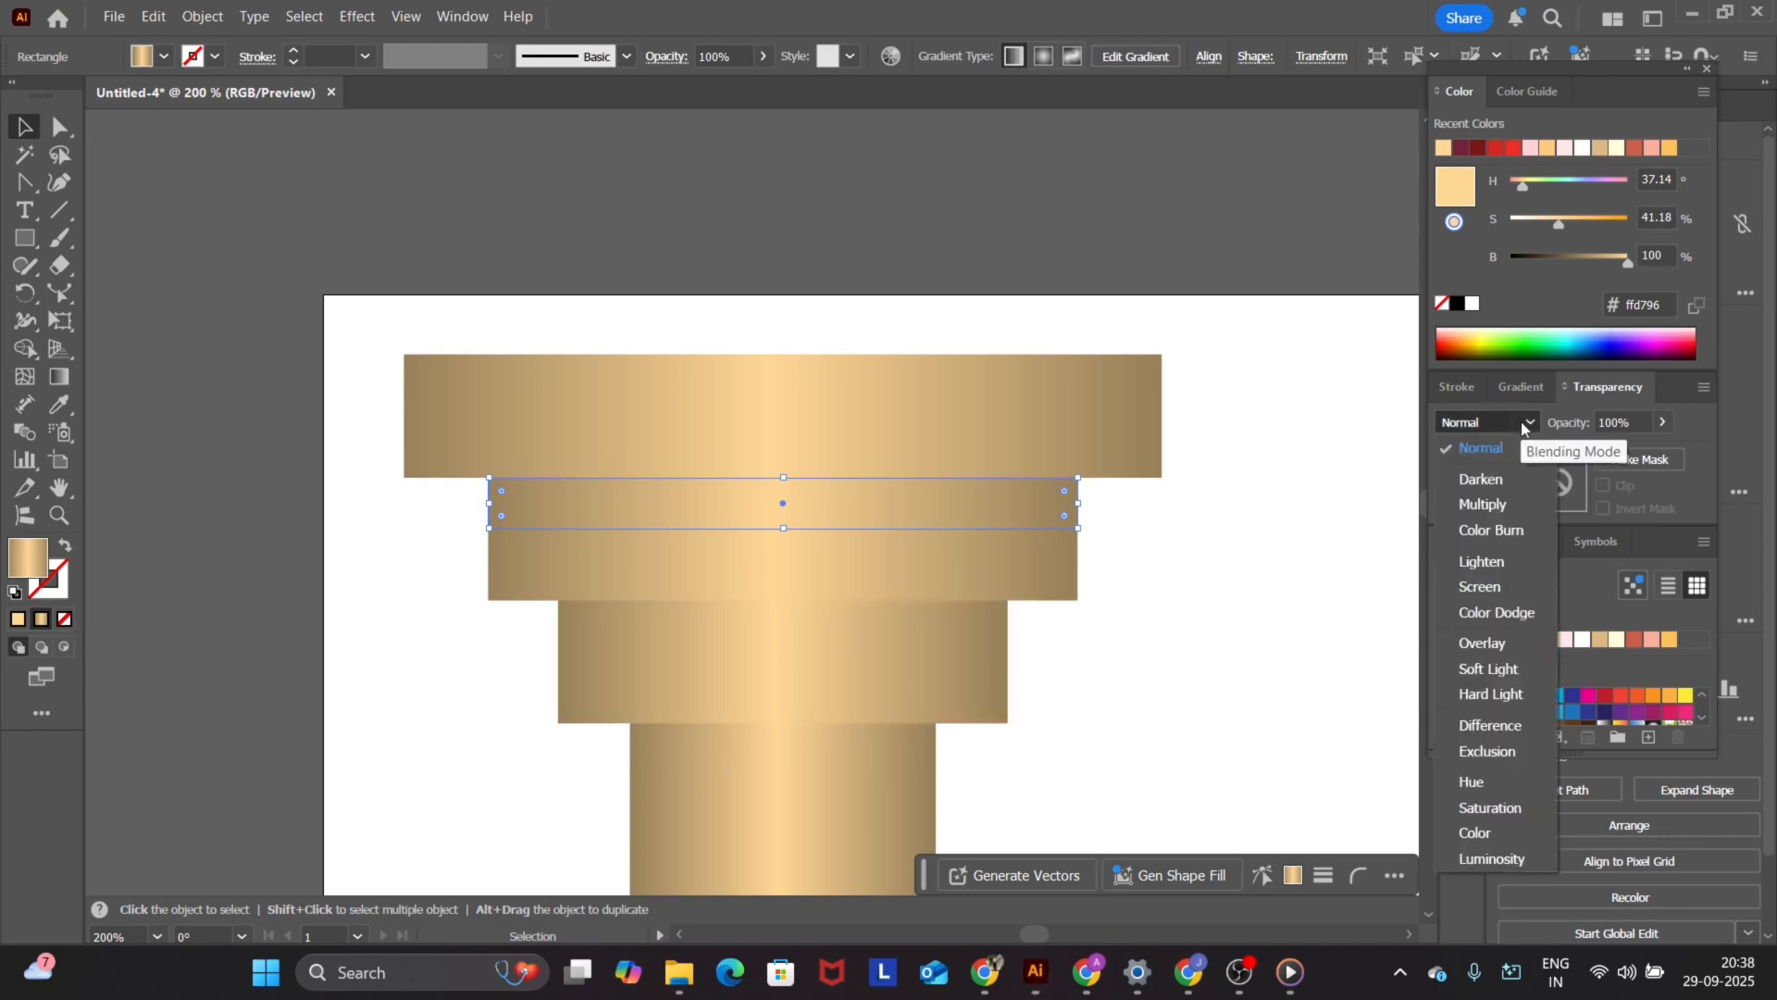
left_click(1509, 507)
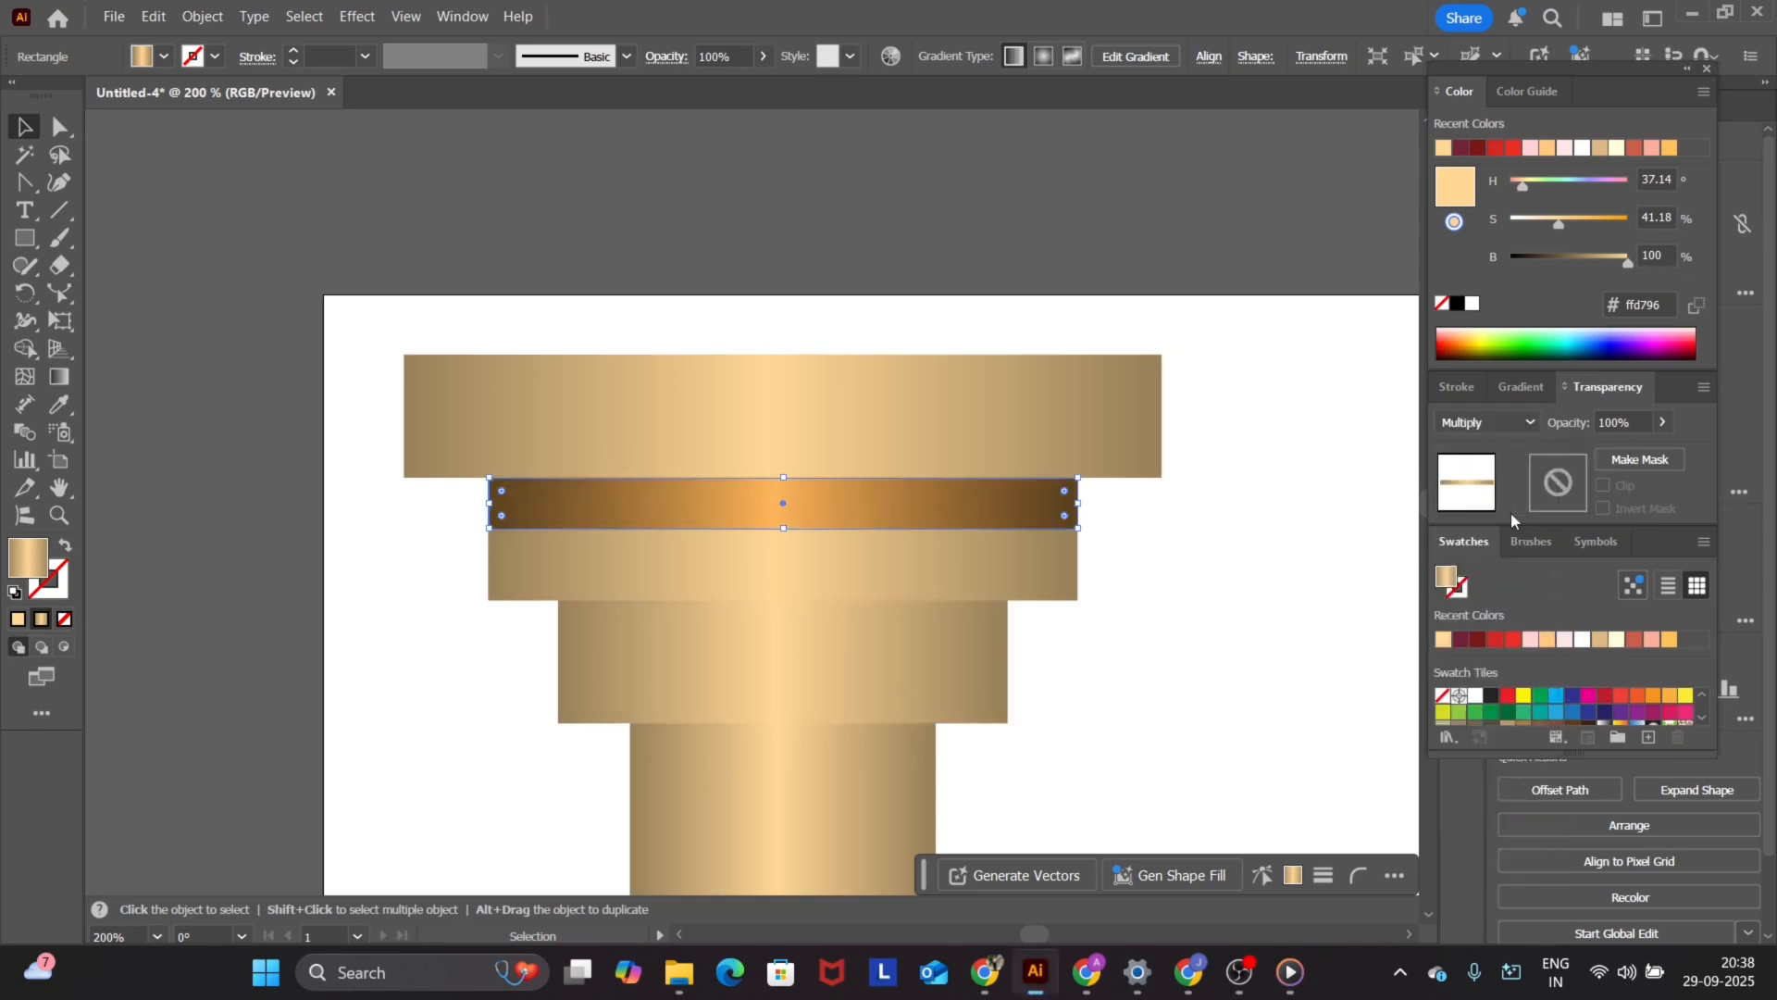
left_click(1663, 423)
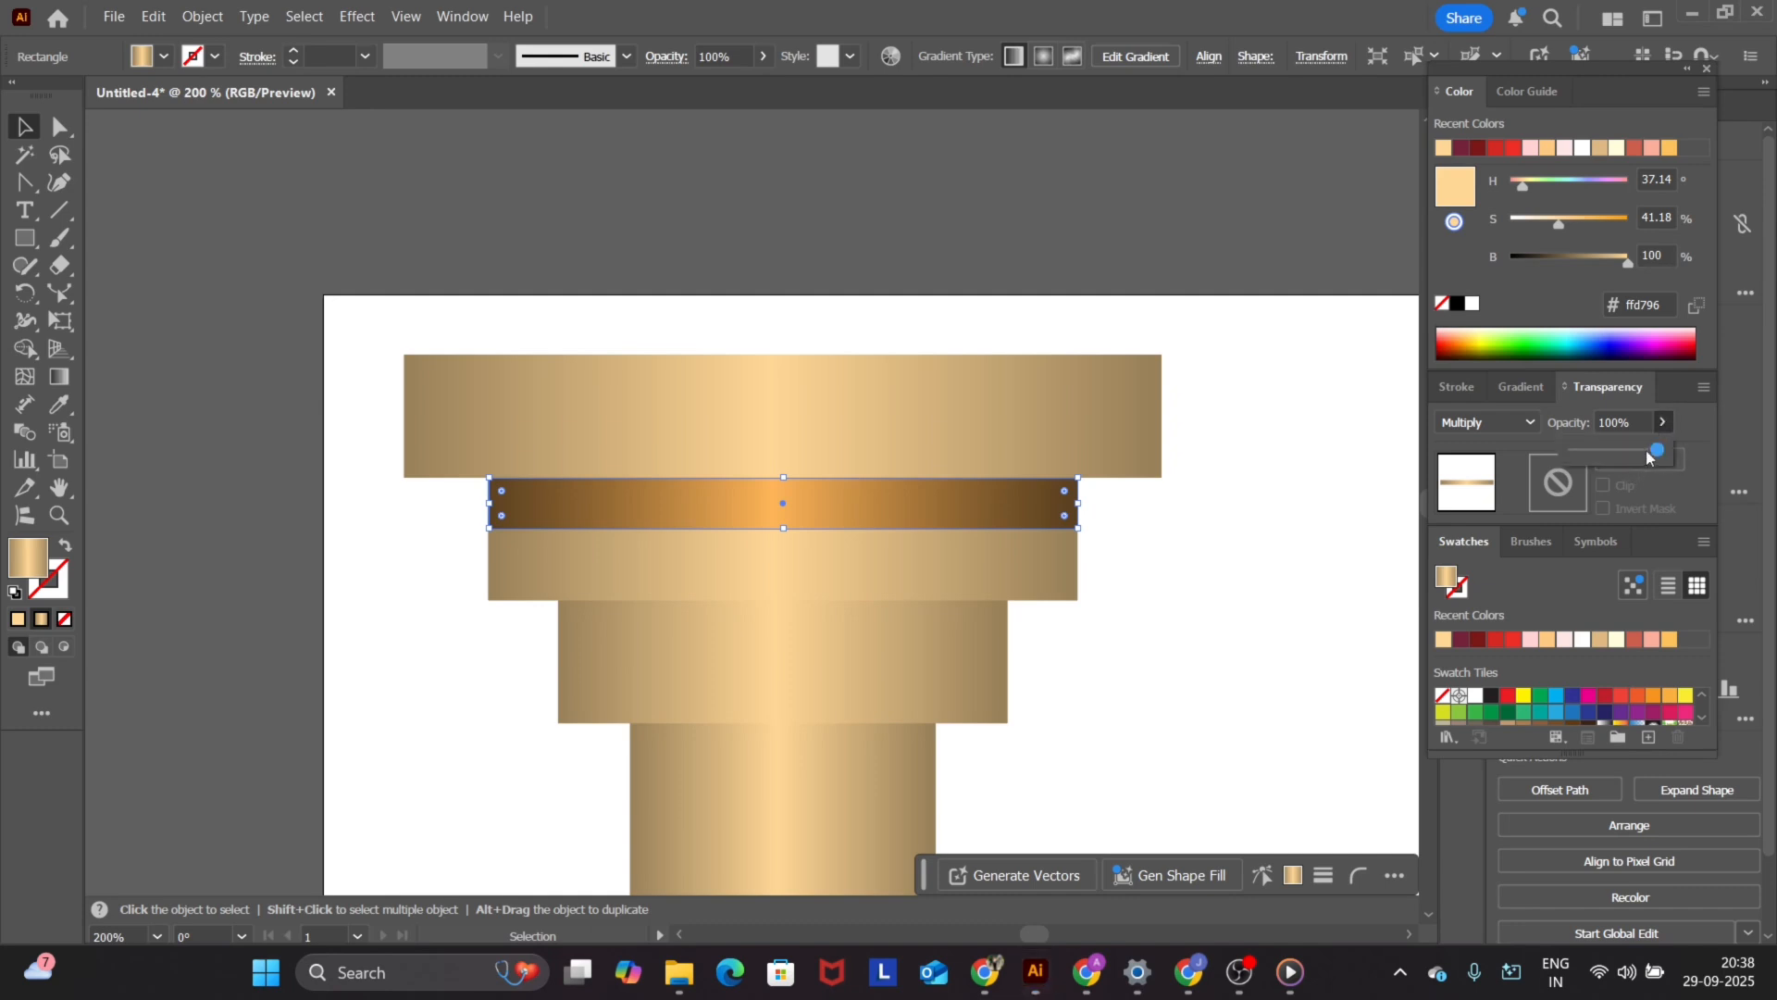
left_click_drag(1657, 451, 1621, 457)
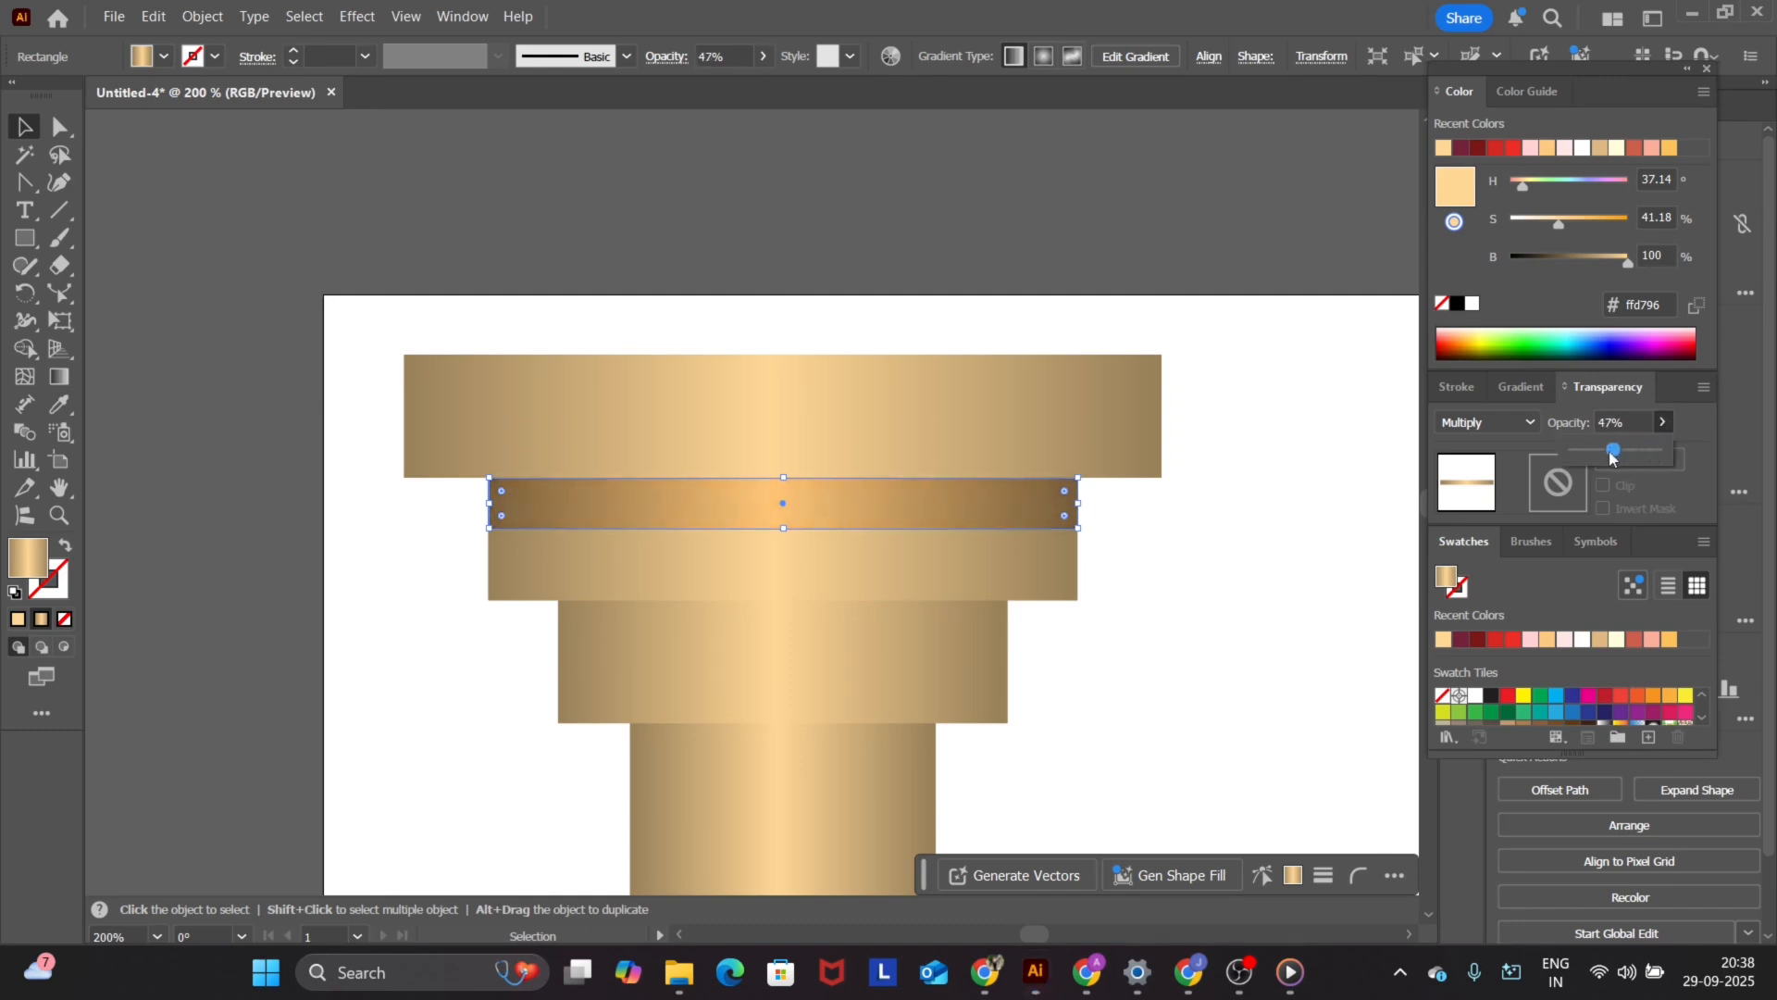
left_click(125, 168)
scroll(954, 383, "down", 3)
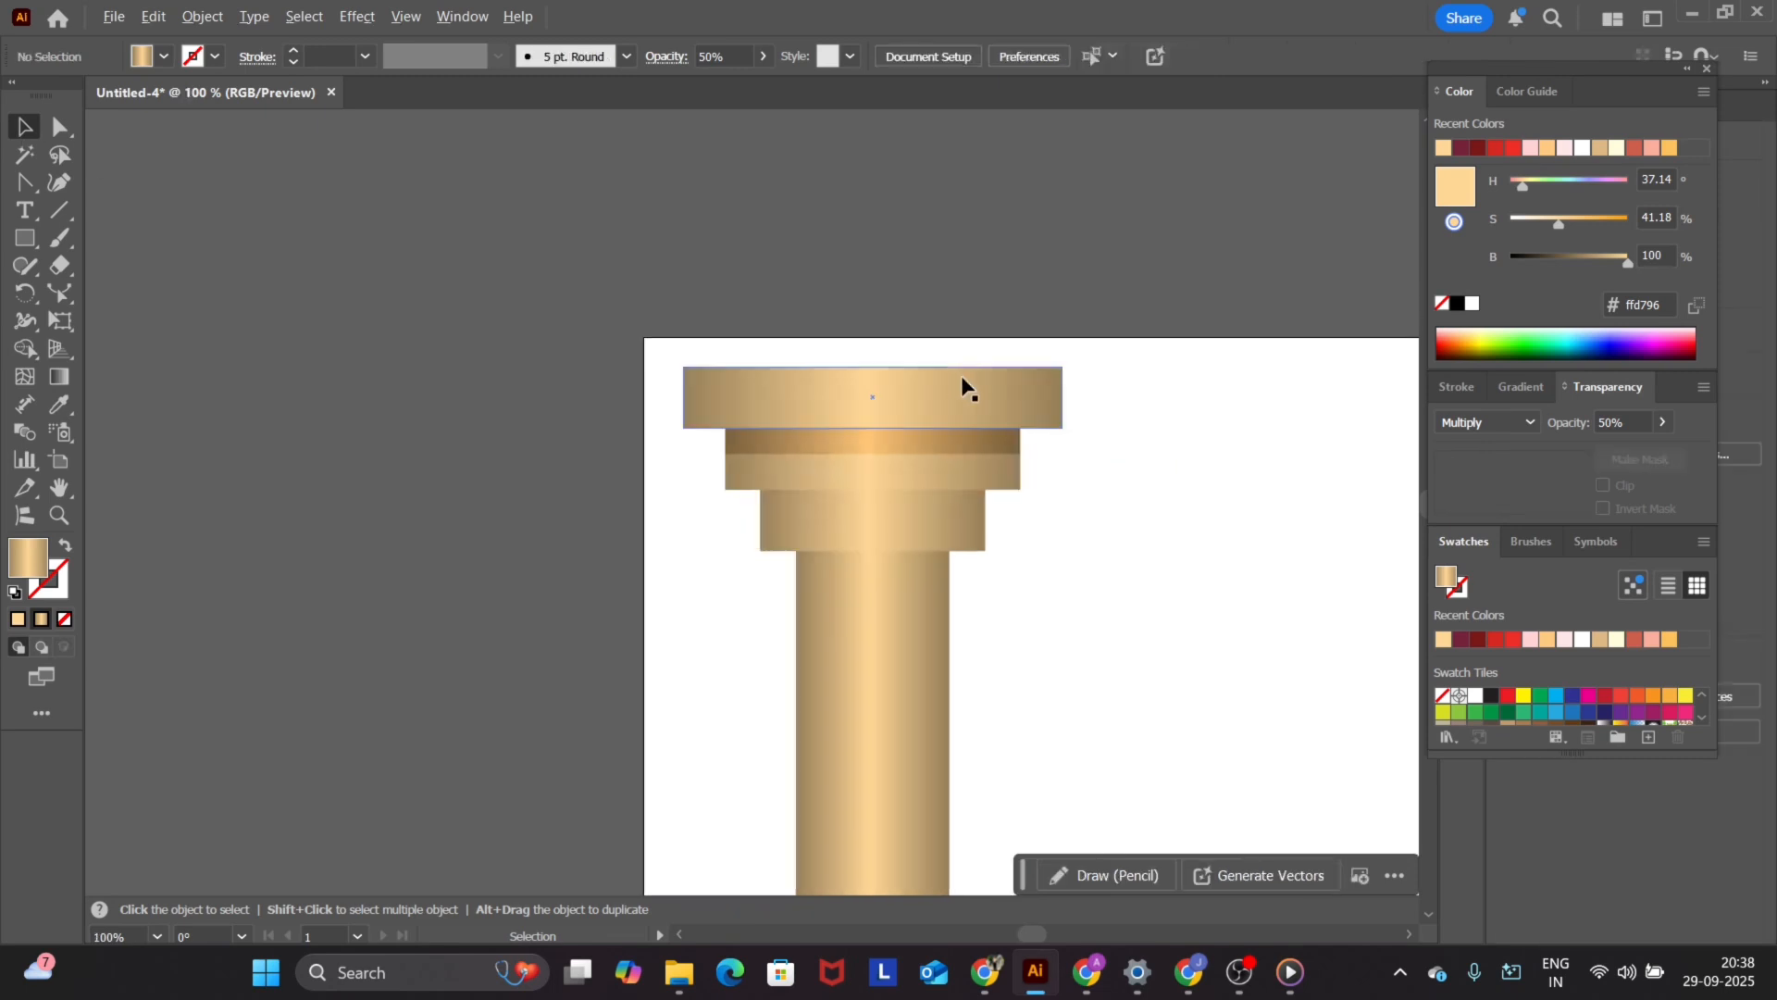
scroll(848, 422, "up", 3)
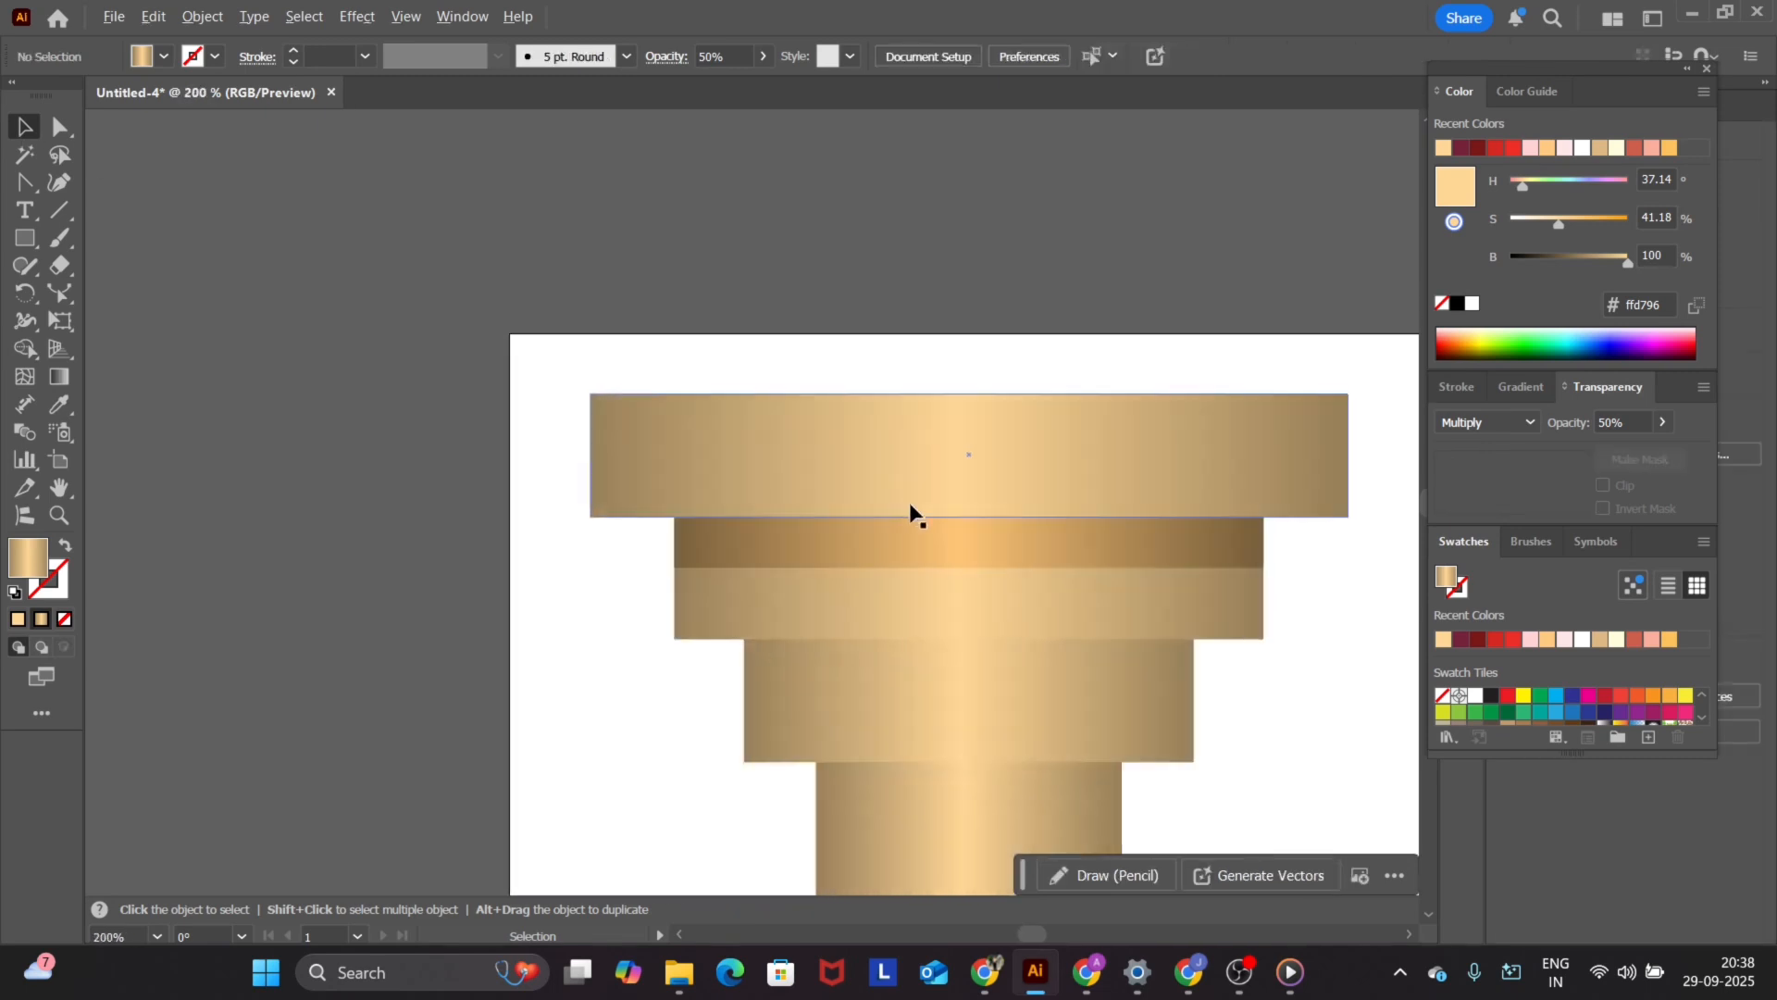
- Copy the shadow strip down beneath the second-widest tier and narrow it symmetrically to the width of the tier below
left_click(986, 566)
left_click_drag(969, 567, 994, 655)
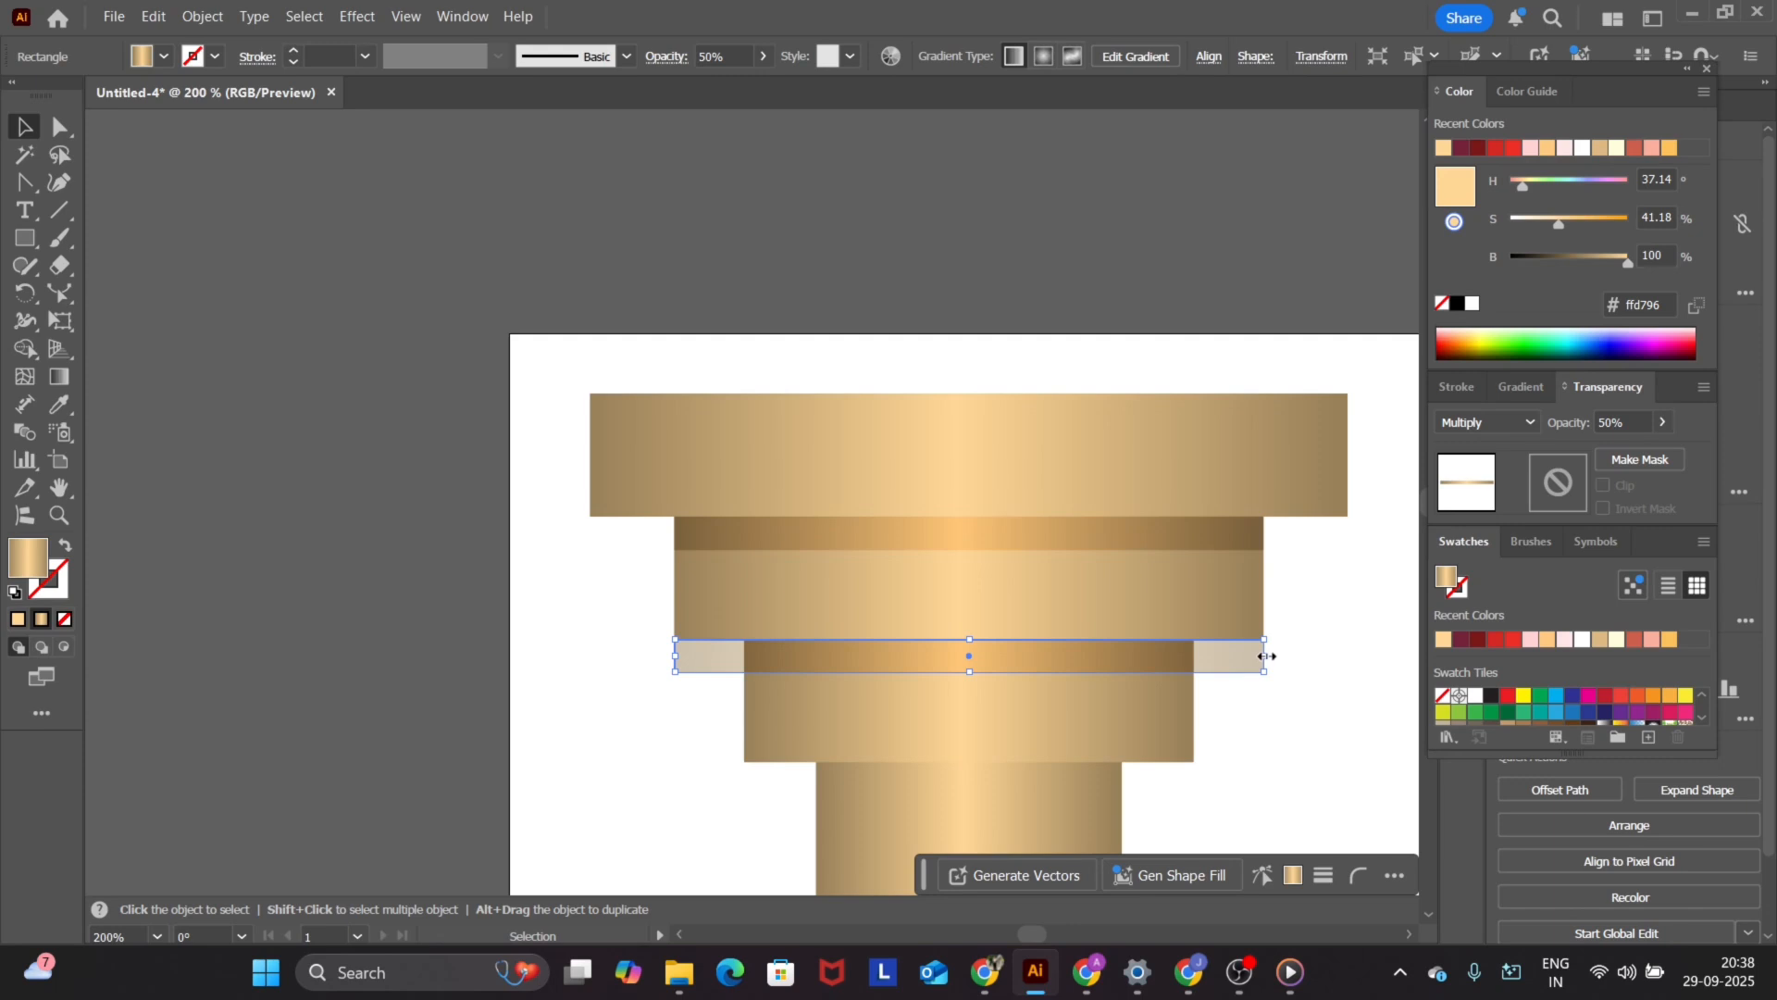
left_click_drag(1264, 655, 1194, 656)
scroll(998, 520, "down", 3)
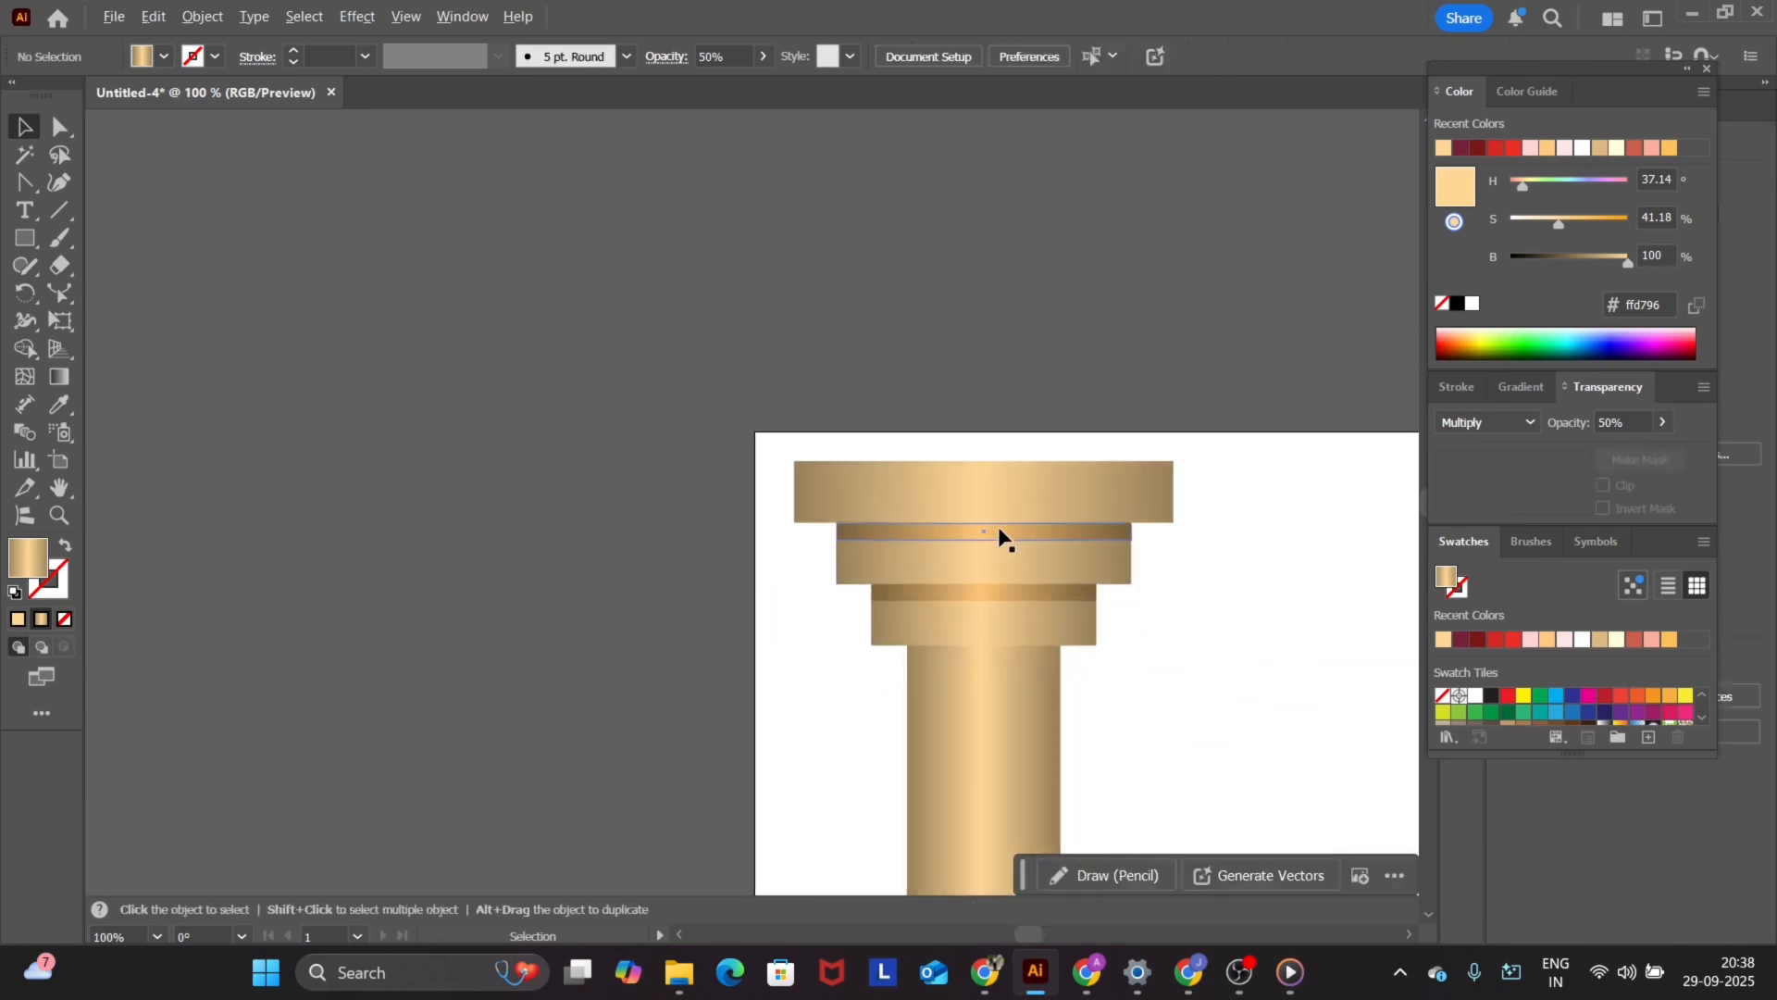
- Copy the lower shadow strip beneath the narrowest capital tier and narrow it symmetrically to the shaft's width
scroll(1018, 678, "up", 3)
left_click_drag(986, 496, 1000, 620)
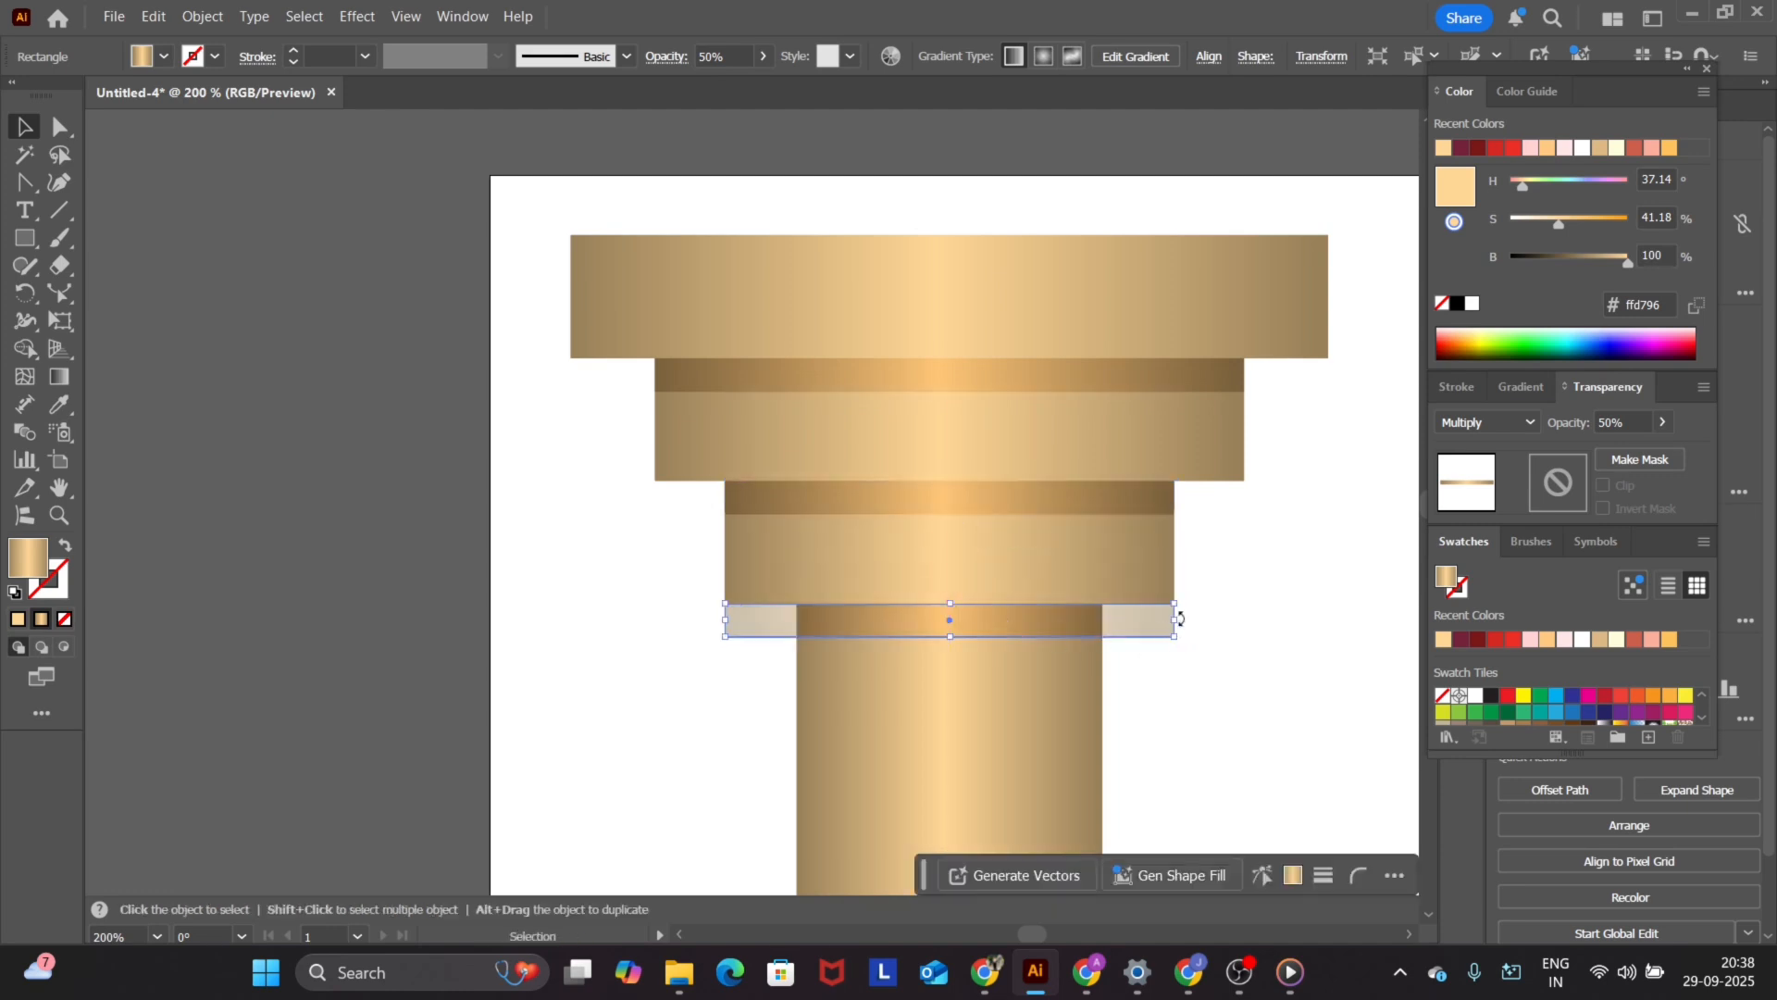
left_click_drag(1178, 620, 1103, 620)
left_click(1150, 667)
scroll(744, 428, "down", 6)
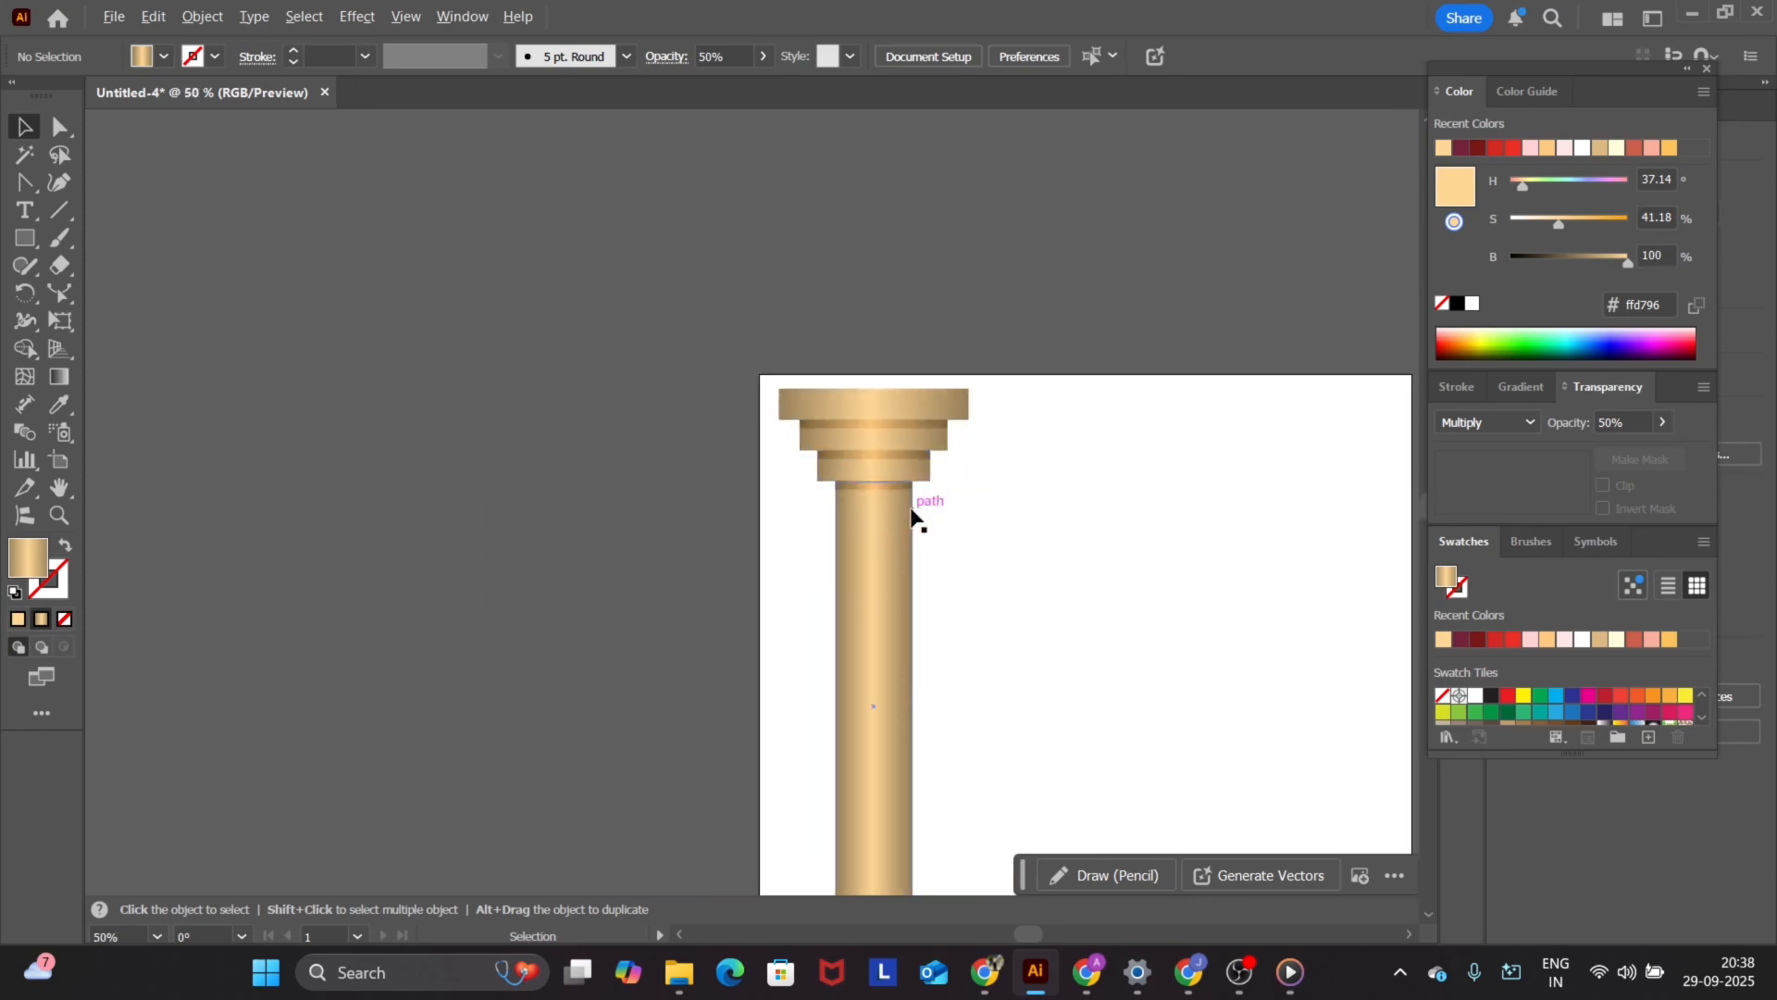
scroll(857, 648, "up", 2)
scroll(850, 639, "down", 1)
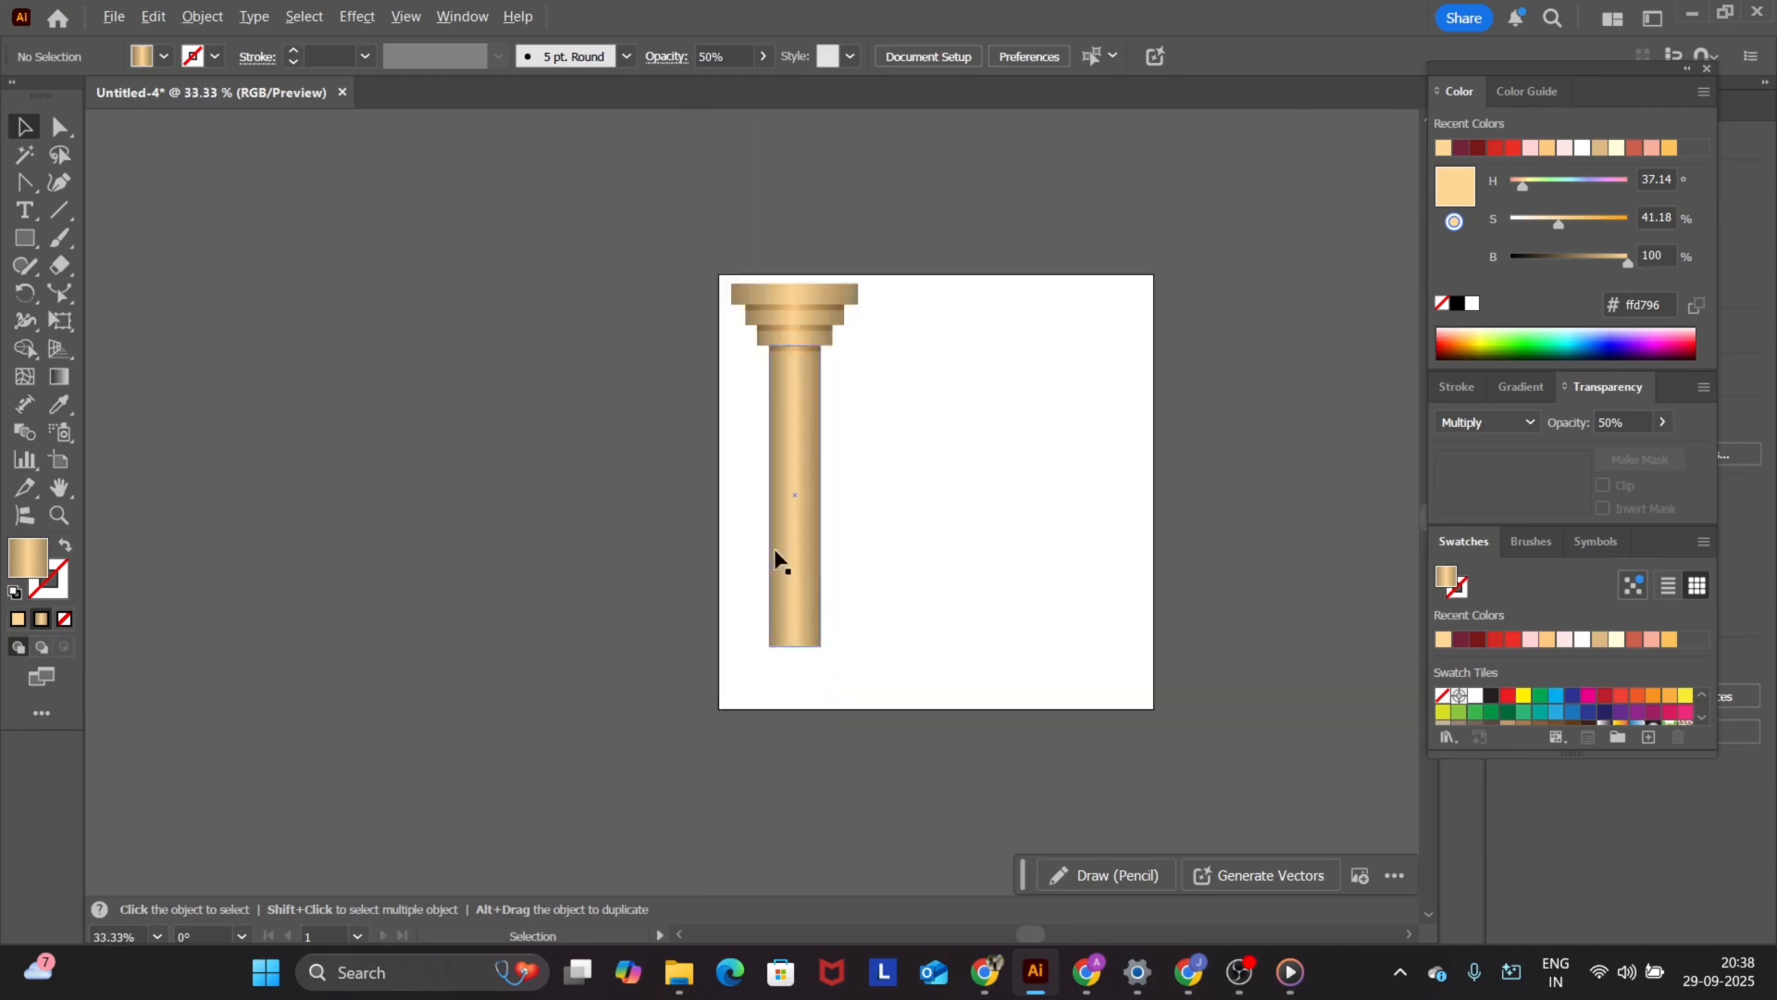
- Select all the capital tiers and shadow strips without the shaft, and group them
left_click_drag(900, 660, 905, 664)
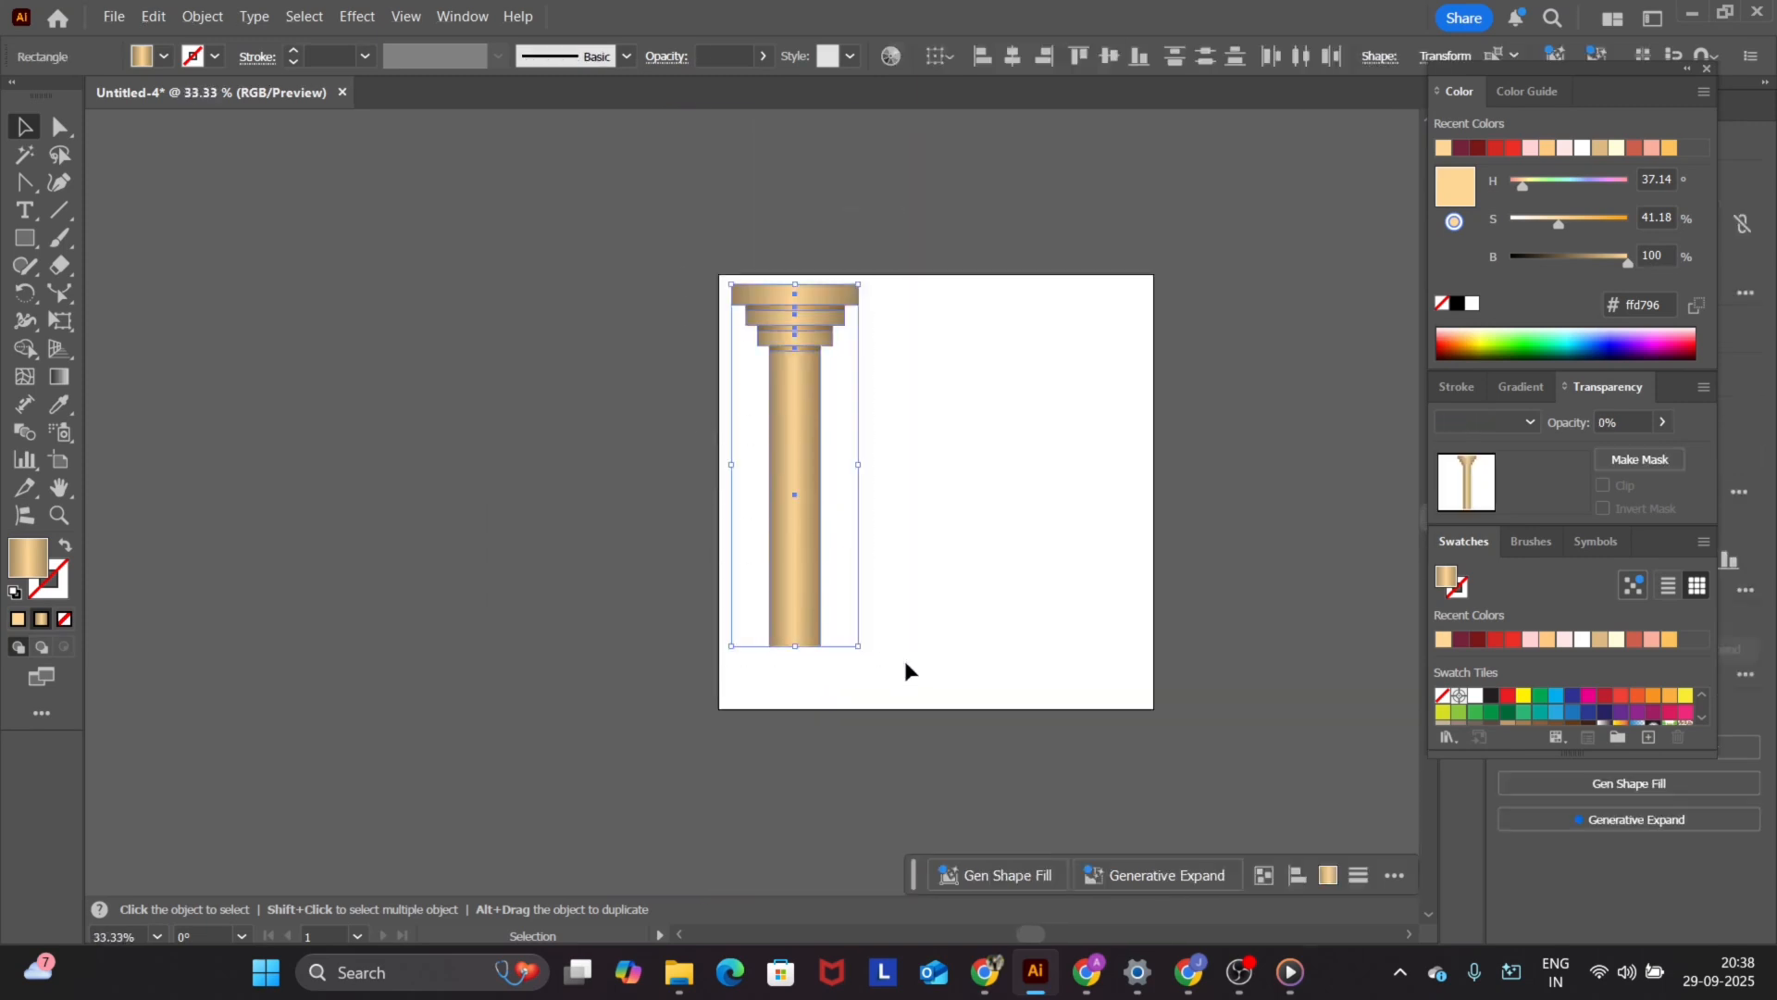
left_click(702, 226)
scroll(738, 294, "up", 2)
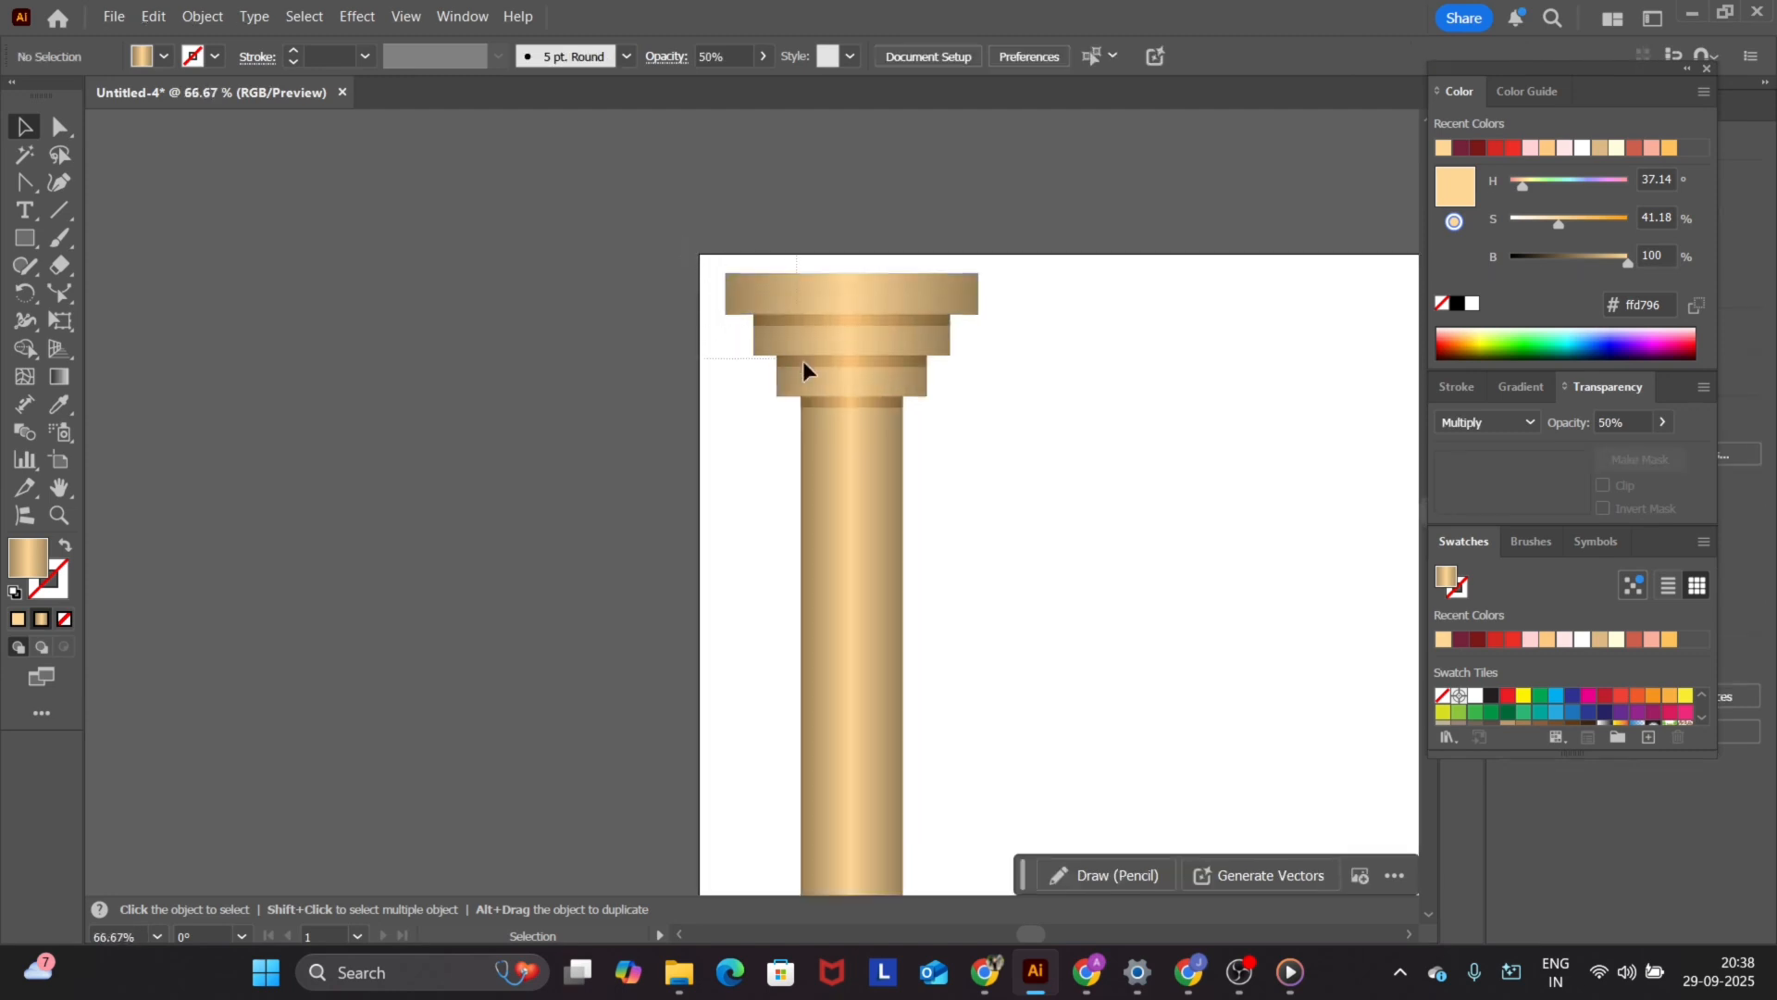
left_click(893, 524)
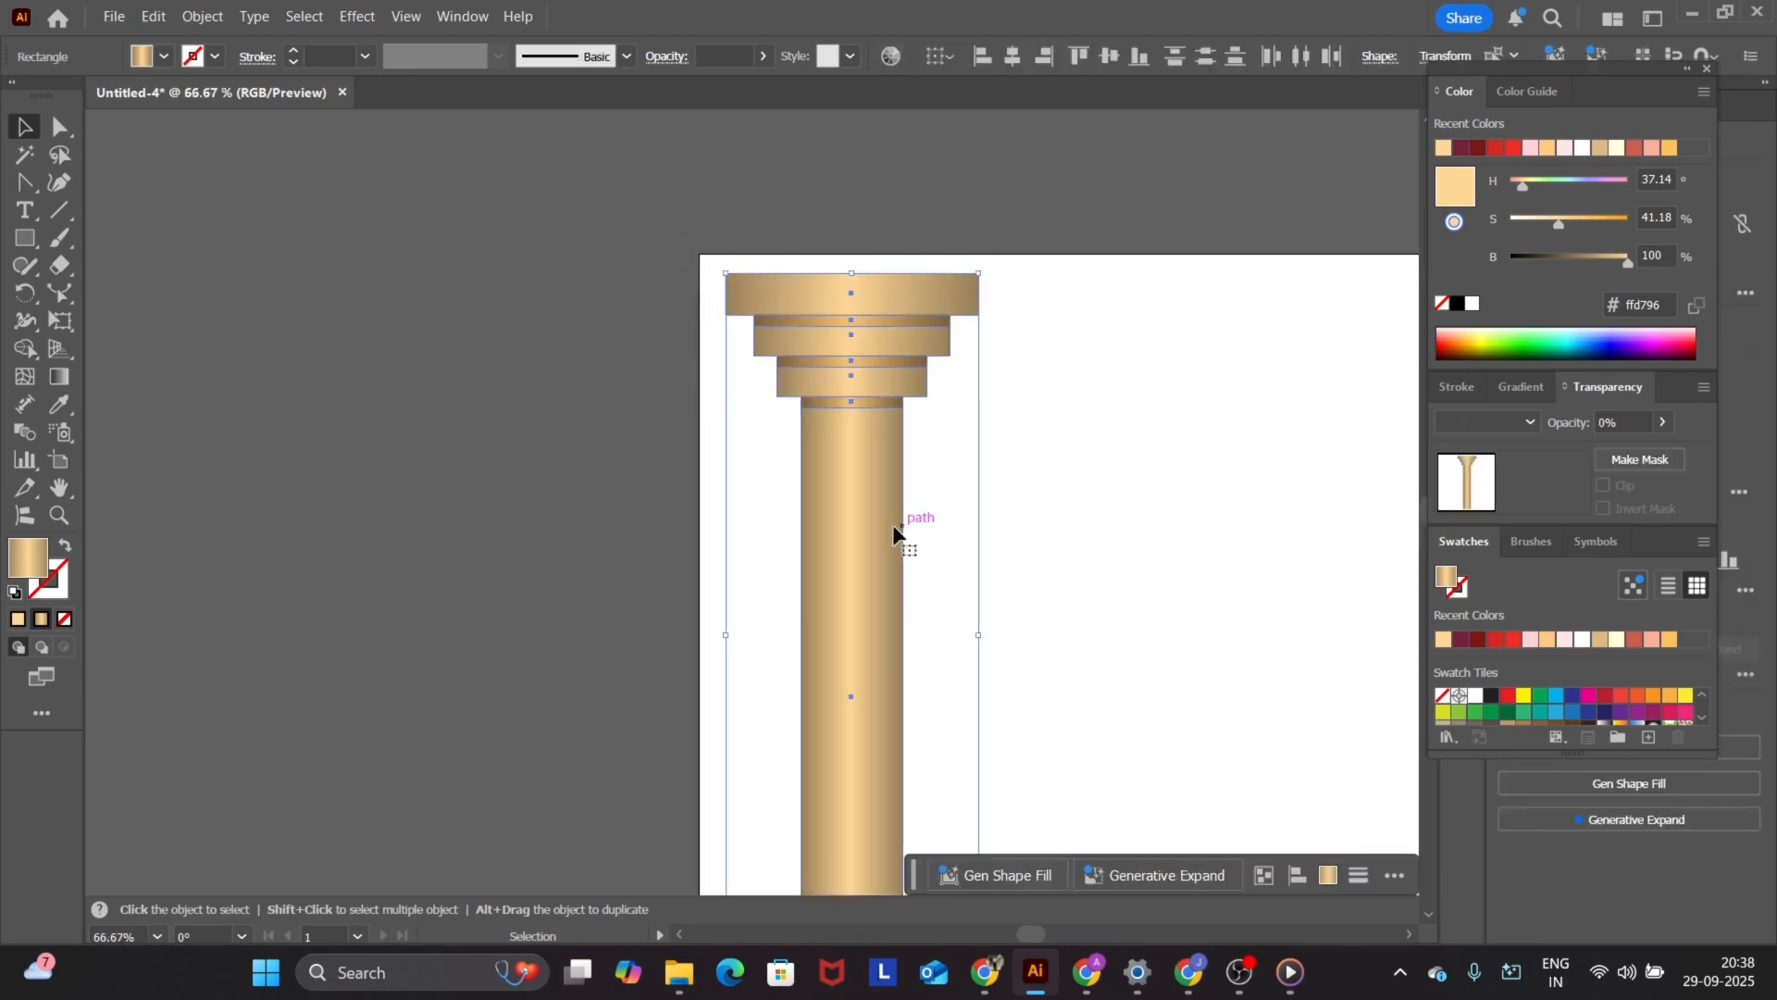
left_click(844, 528, "shift")
right_click(881, 349)
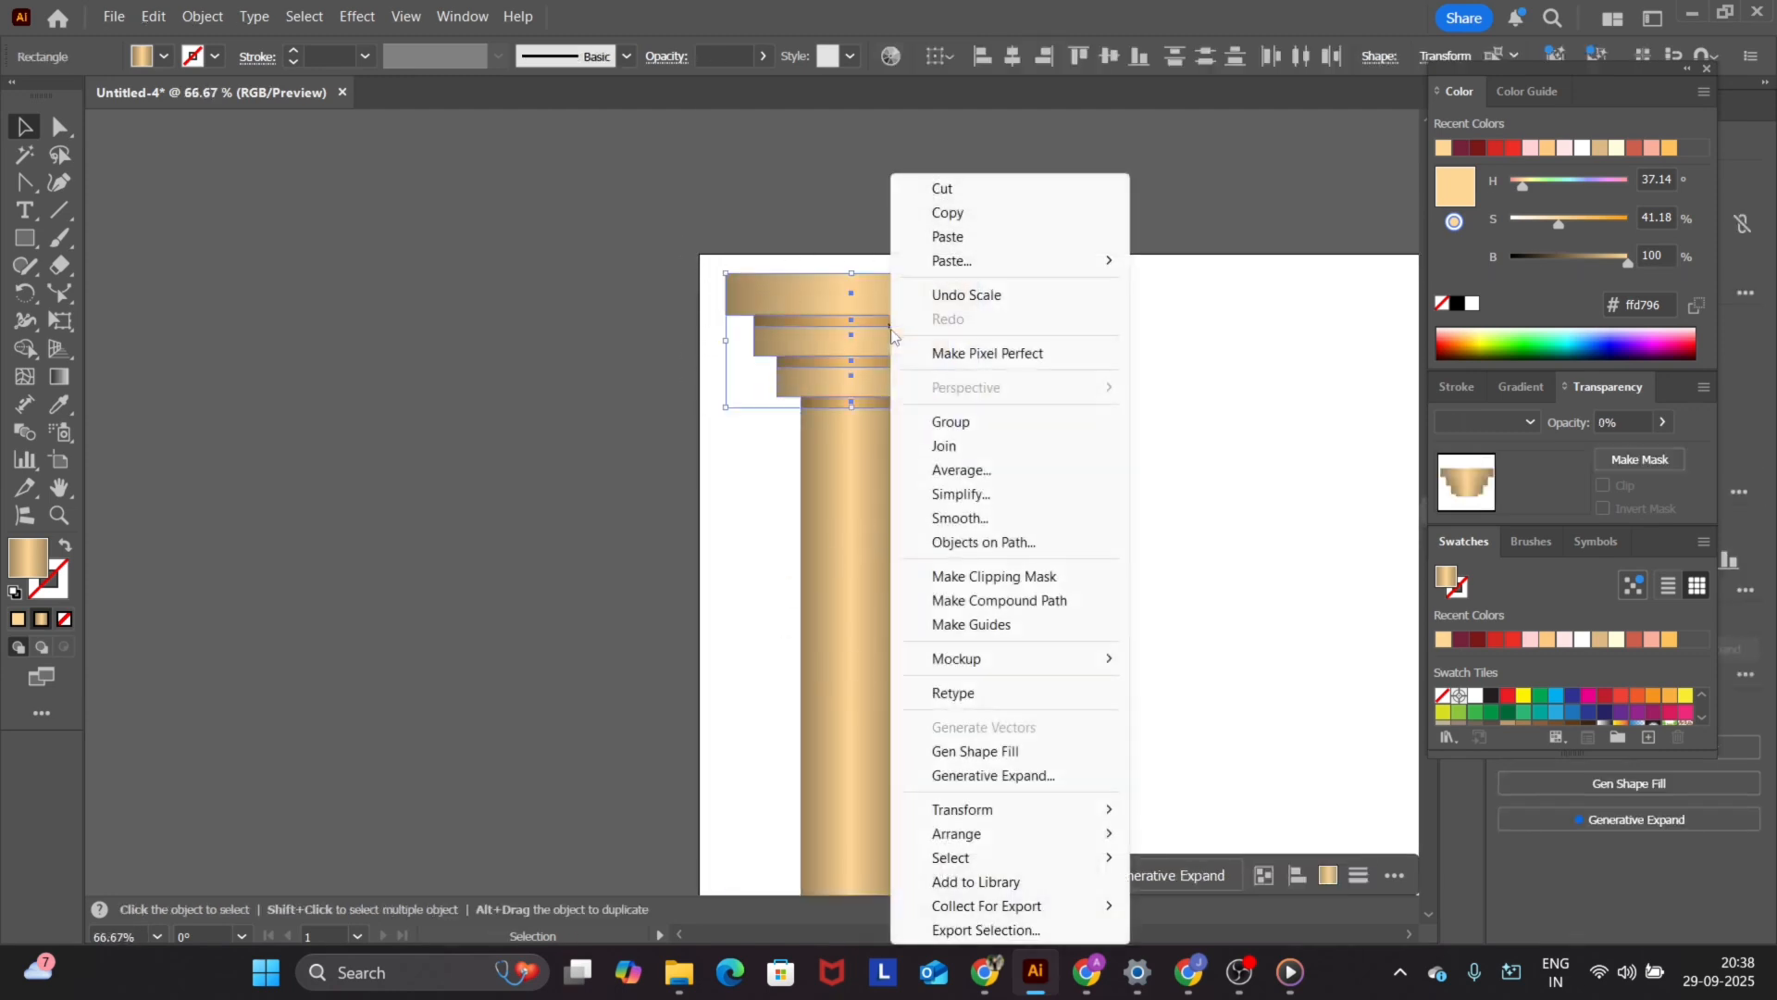
left_click(947, 433)
- Duplicate the capital group beside the column and reflect the copy across the horizontal axis
left_click_drag(876, 338, 1136, 490)
right_click(1135, 490)
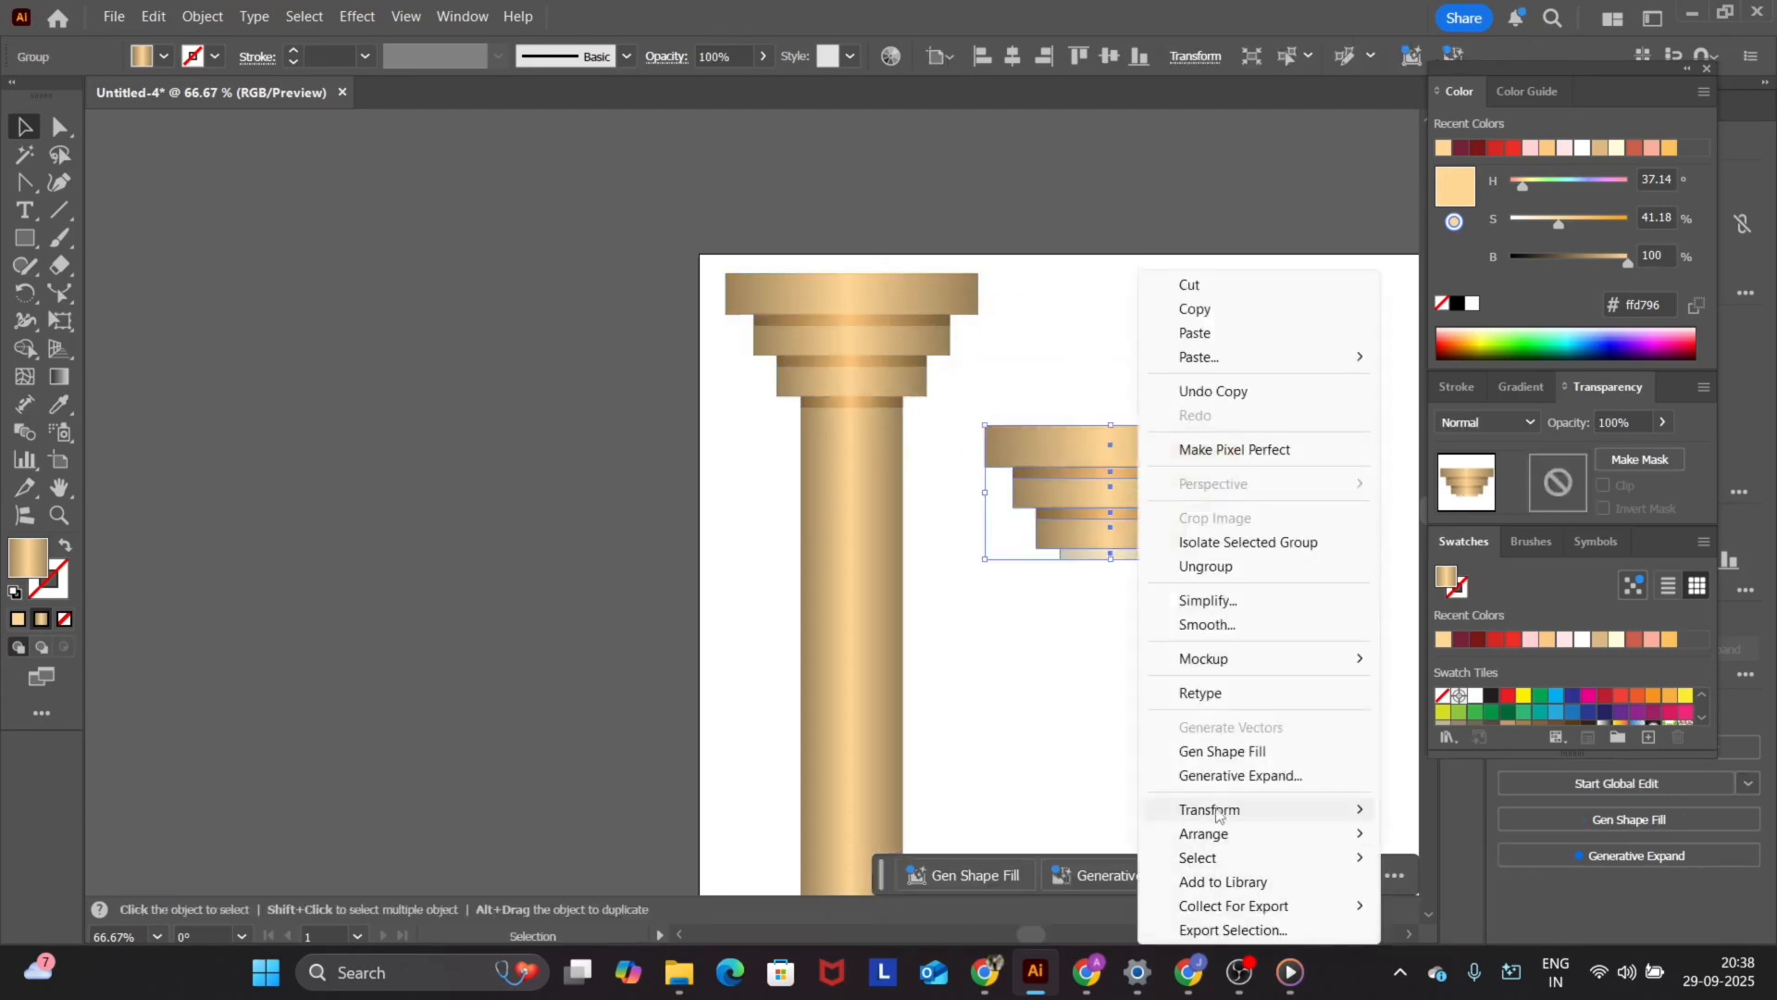
mouse_move(1209, 809)
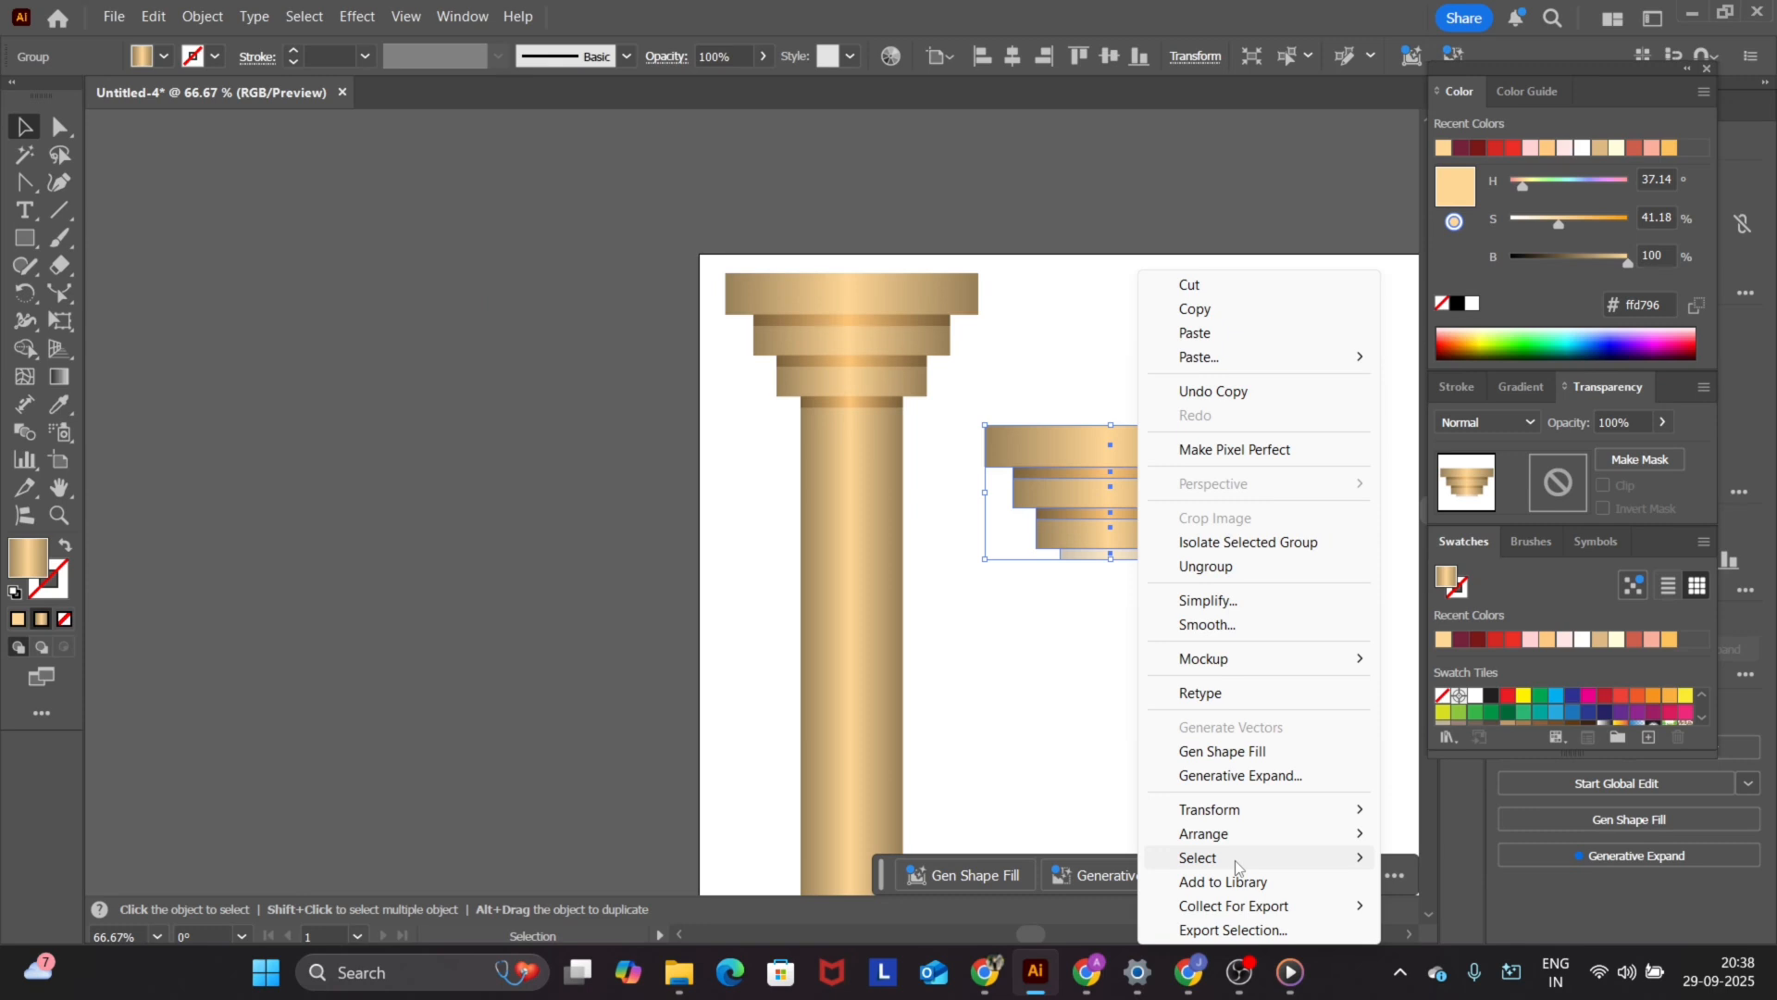
mouse_move(1239, 859)
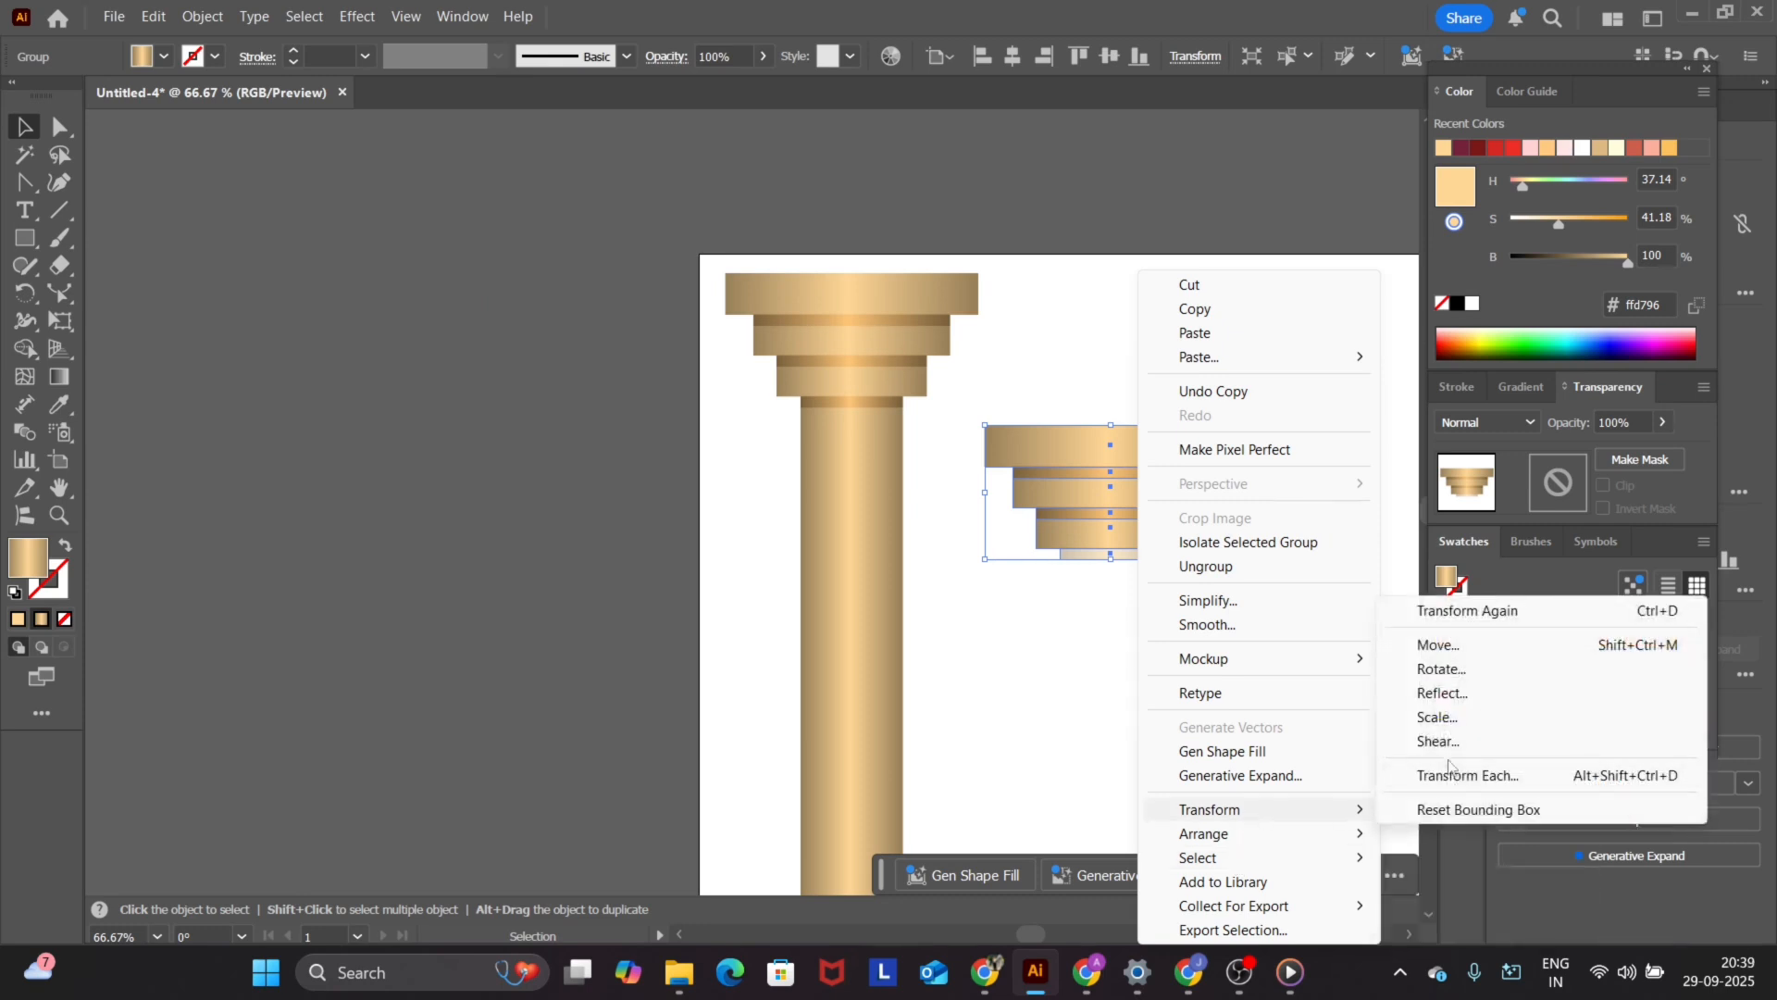
left_click(1445, 694)
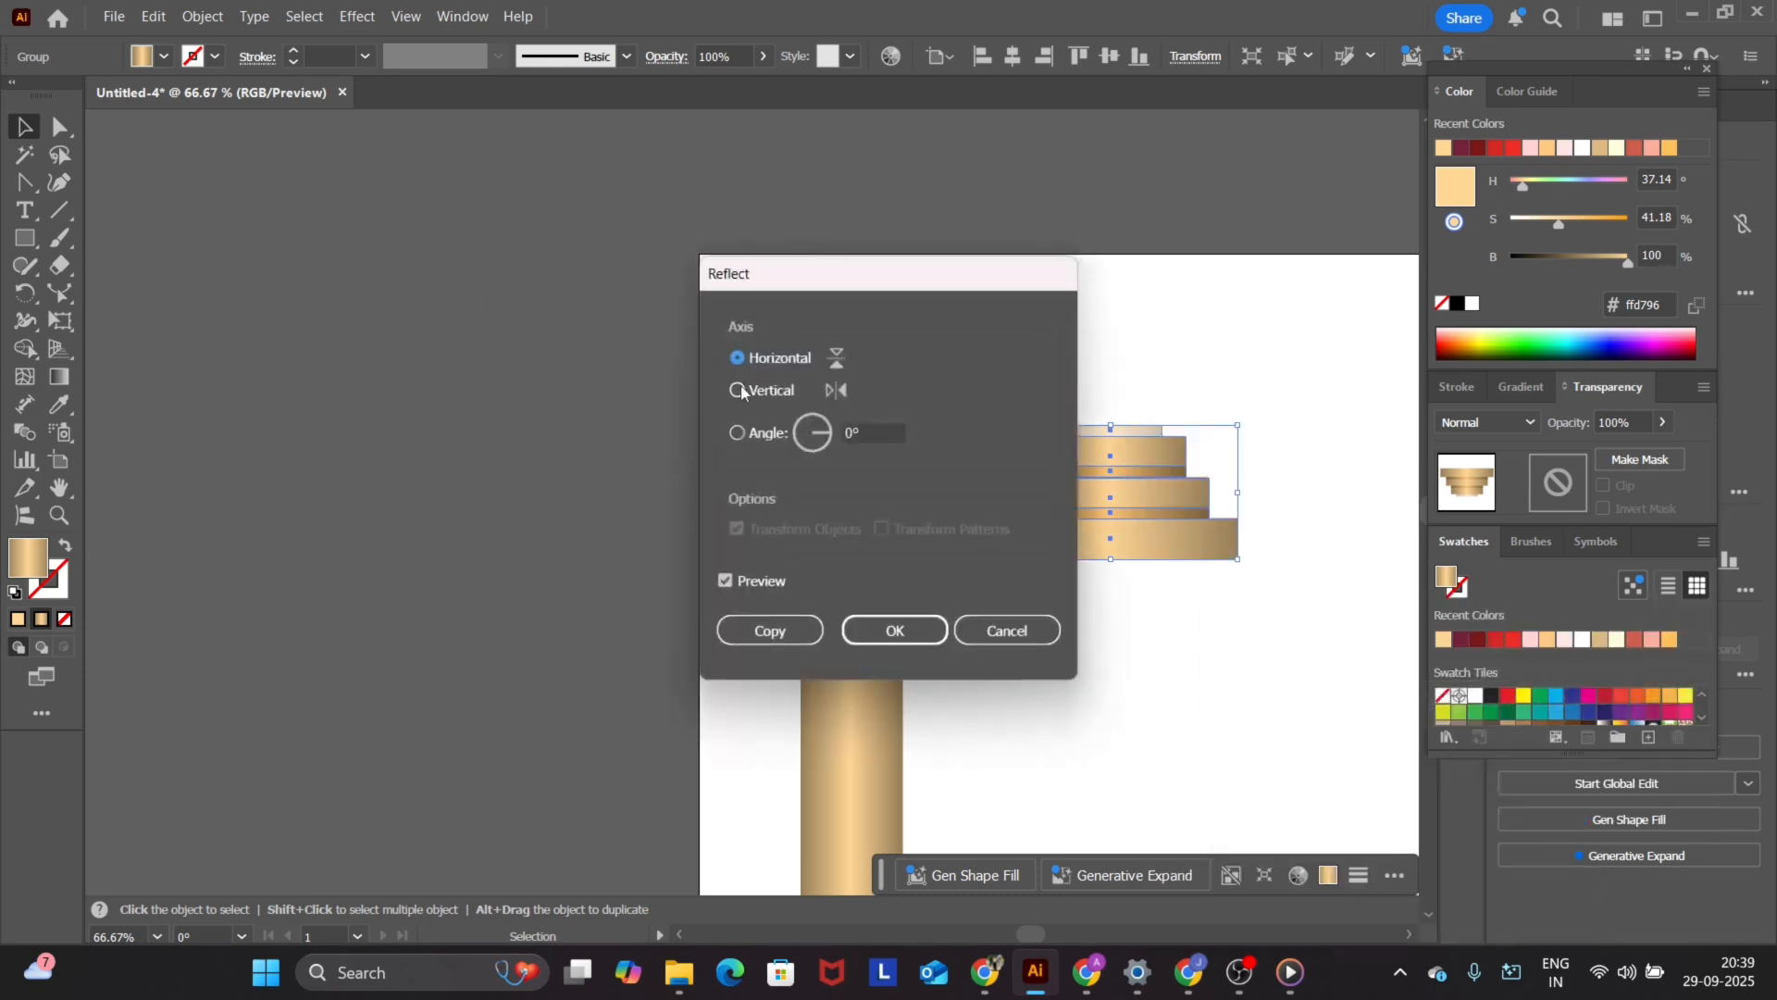
left_click(894, 631)
- Place the flipped capital copy at the foot of the shaft, centred on it, as the column's base
scroll(1015, 348, "down", 4)
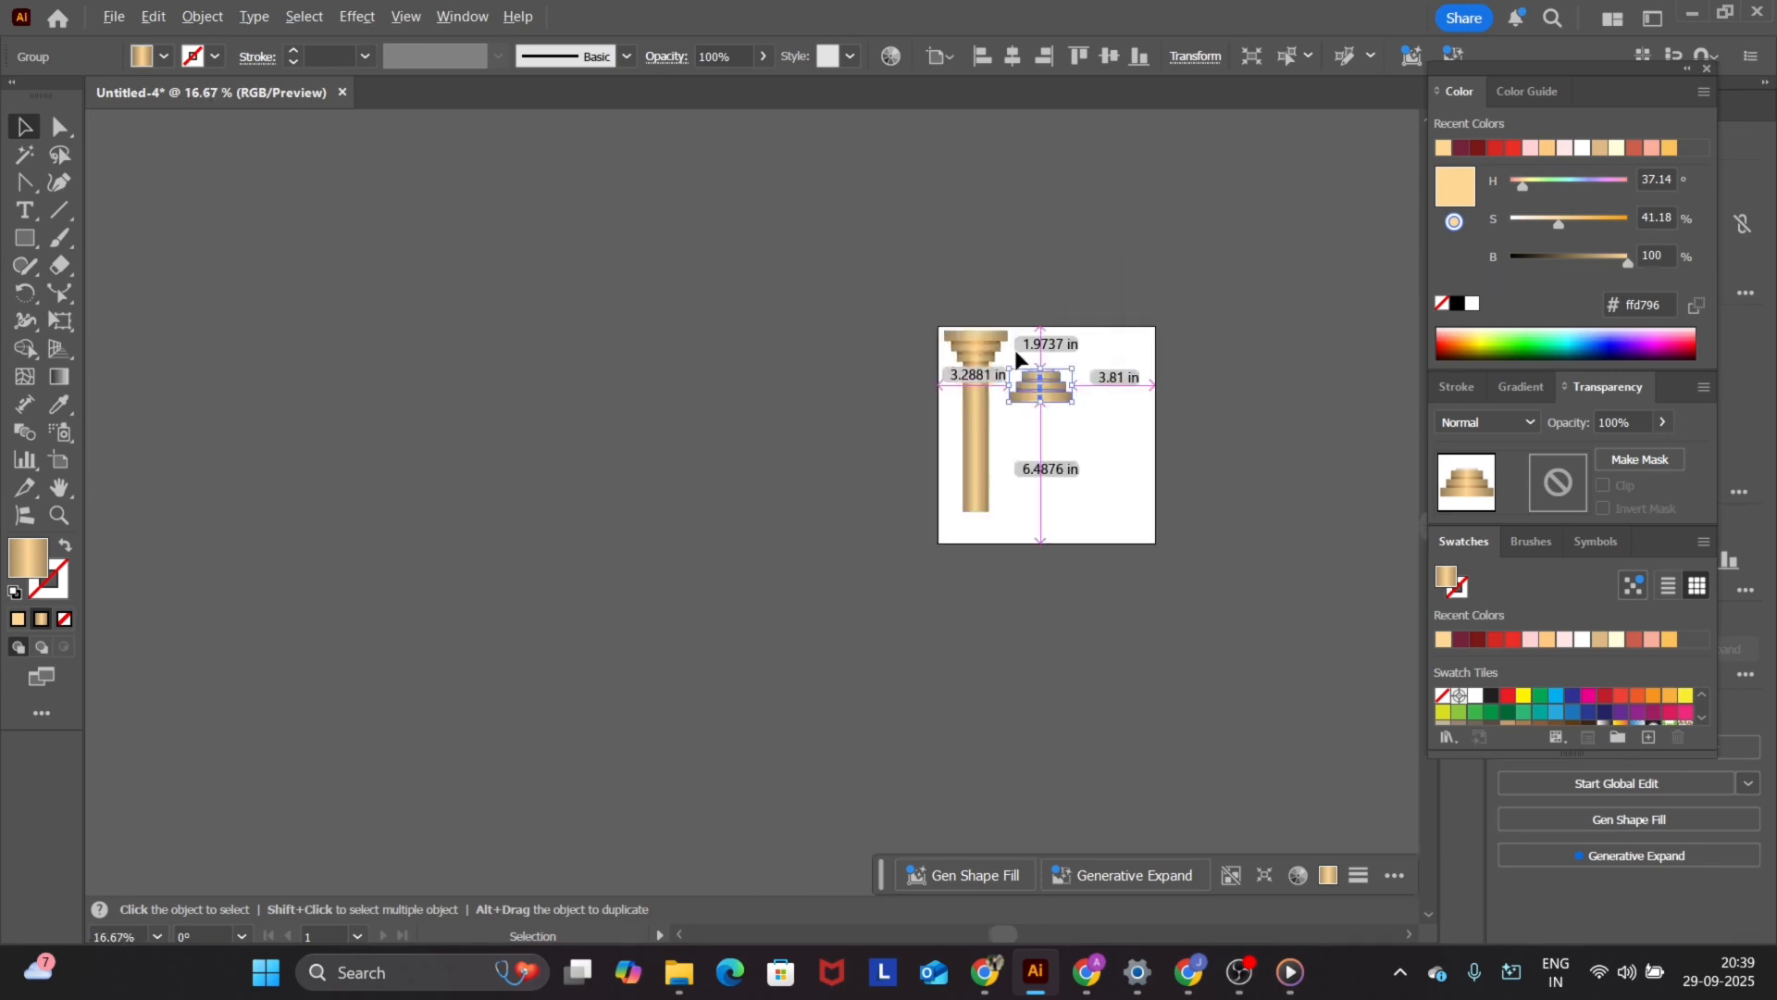
left_click_drag(1047, 400, 980, 524)
scroll(977, 472, "up", 4)
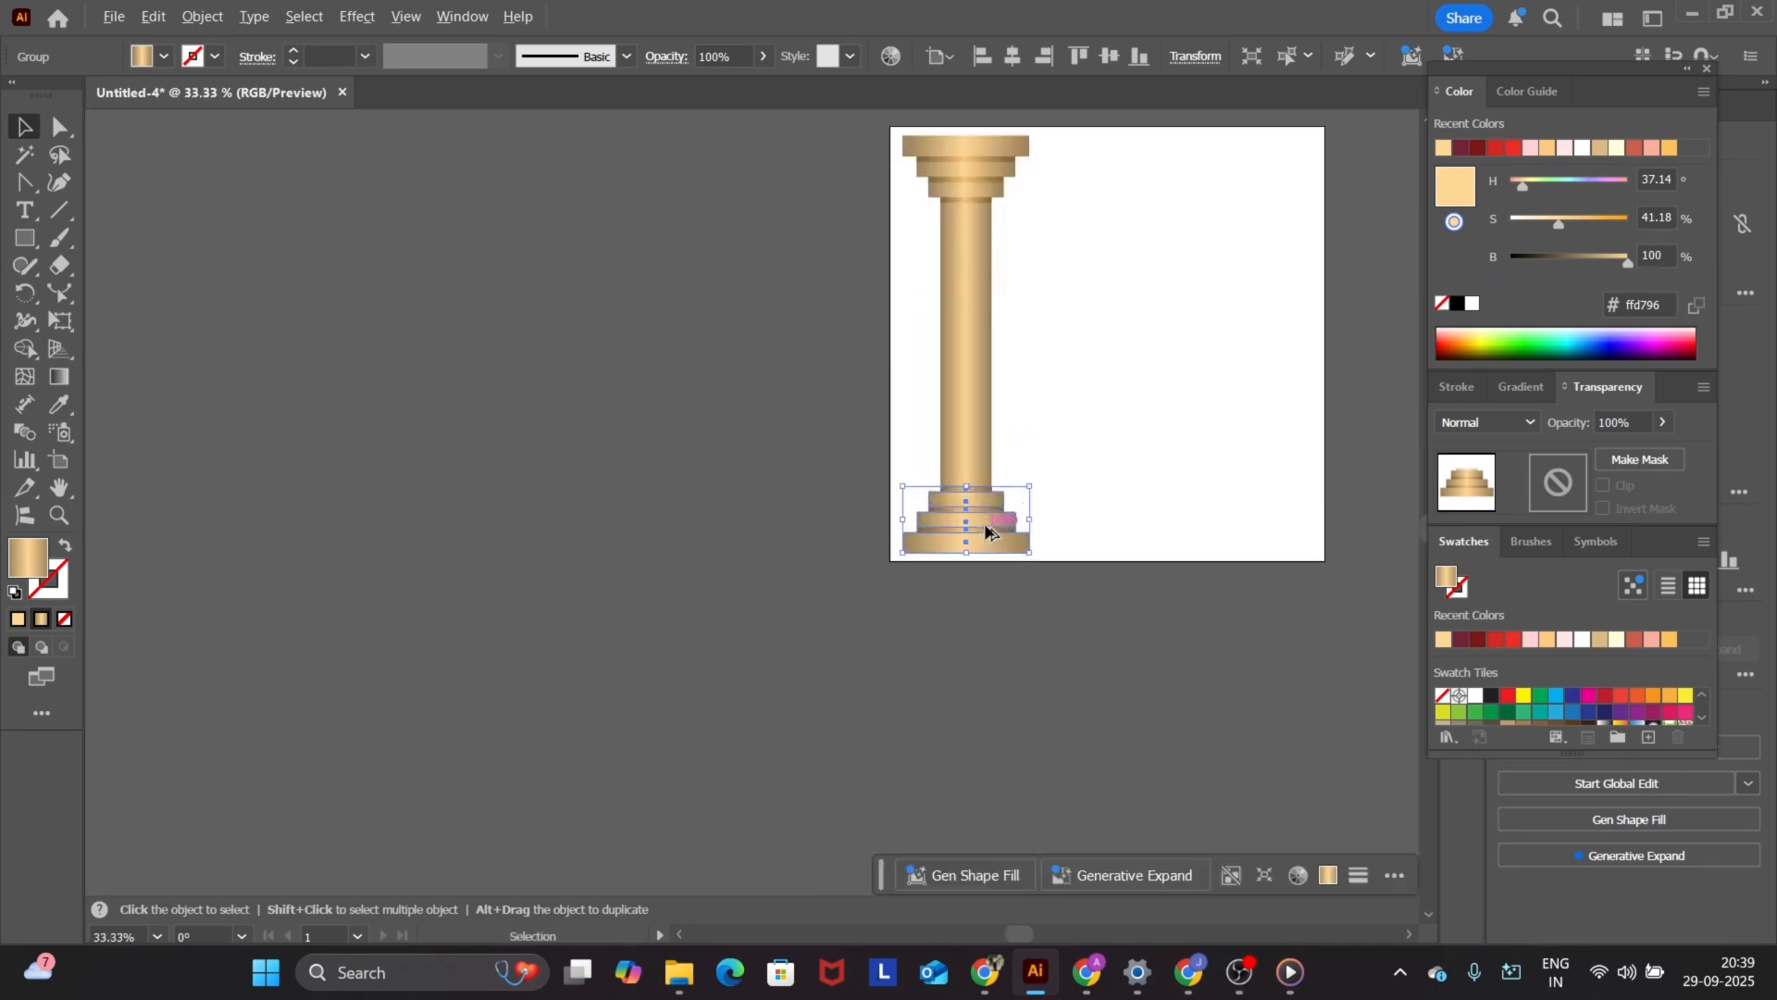
scroll(960, 536, "up", 1)
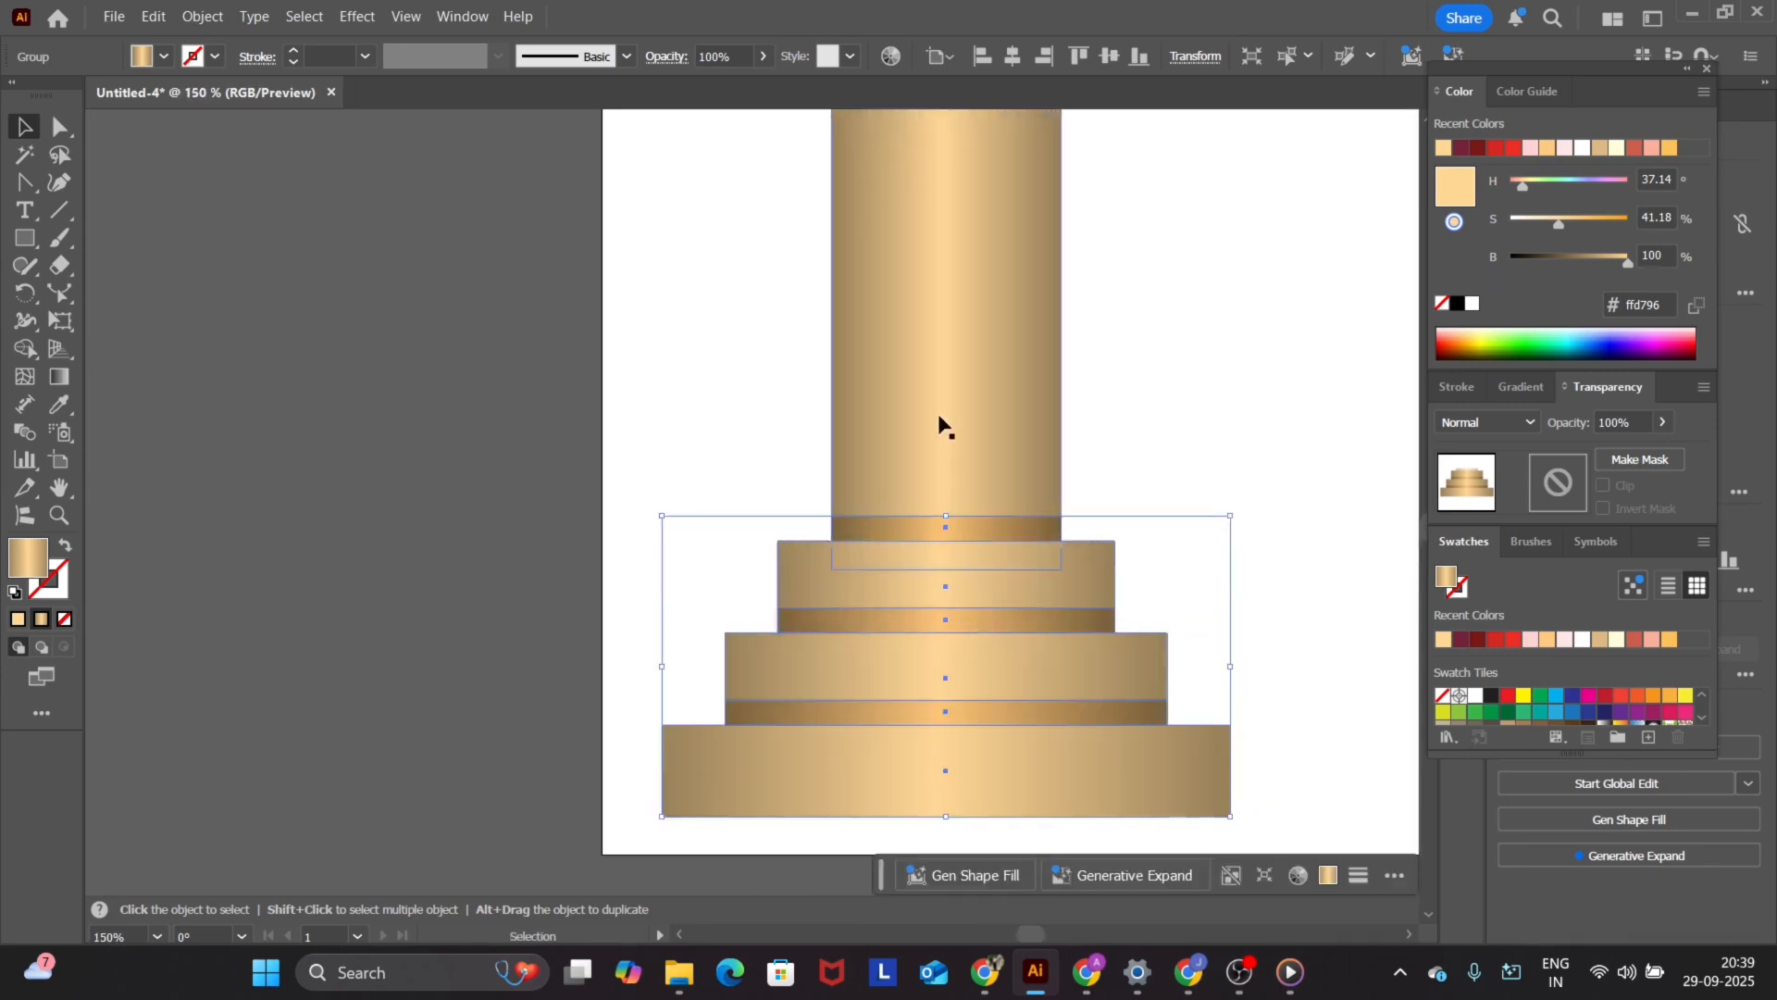
scroll(874, 655, "down", 4)
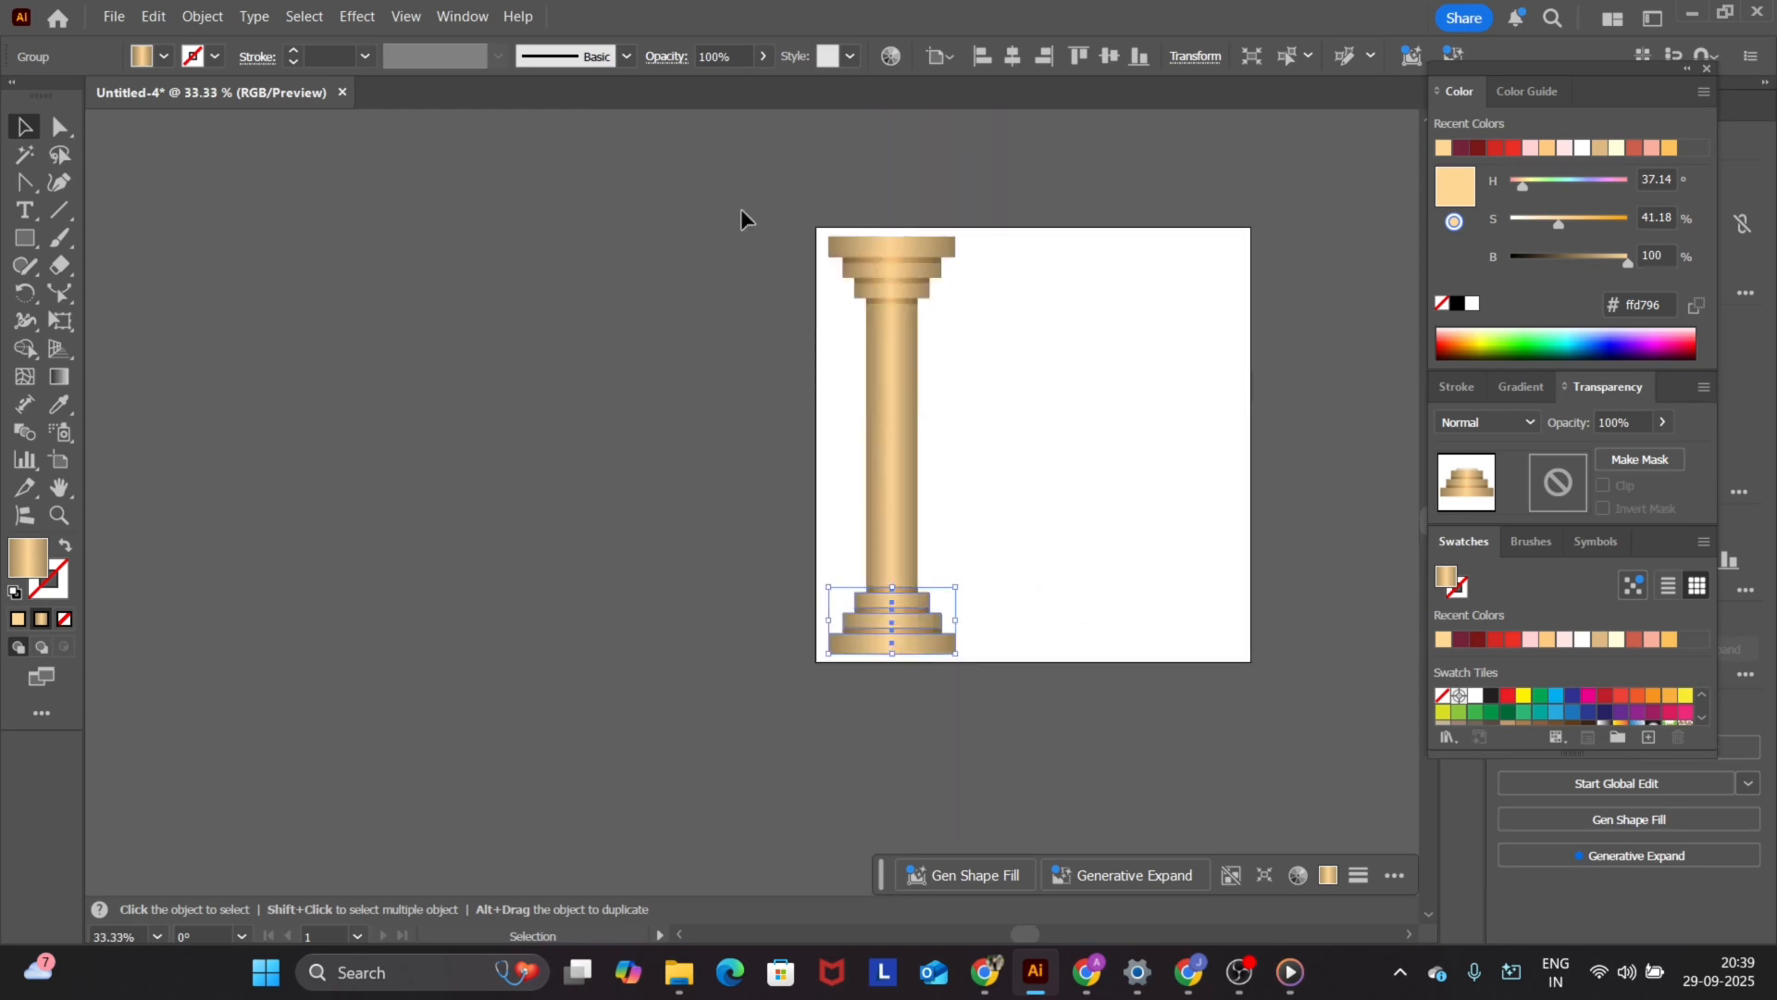
- Scale the whole column down proportionally to about 1.83 × 6.03 in and place it near the artboard's left edge
key("ctrl+a")
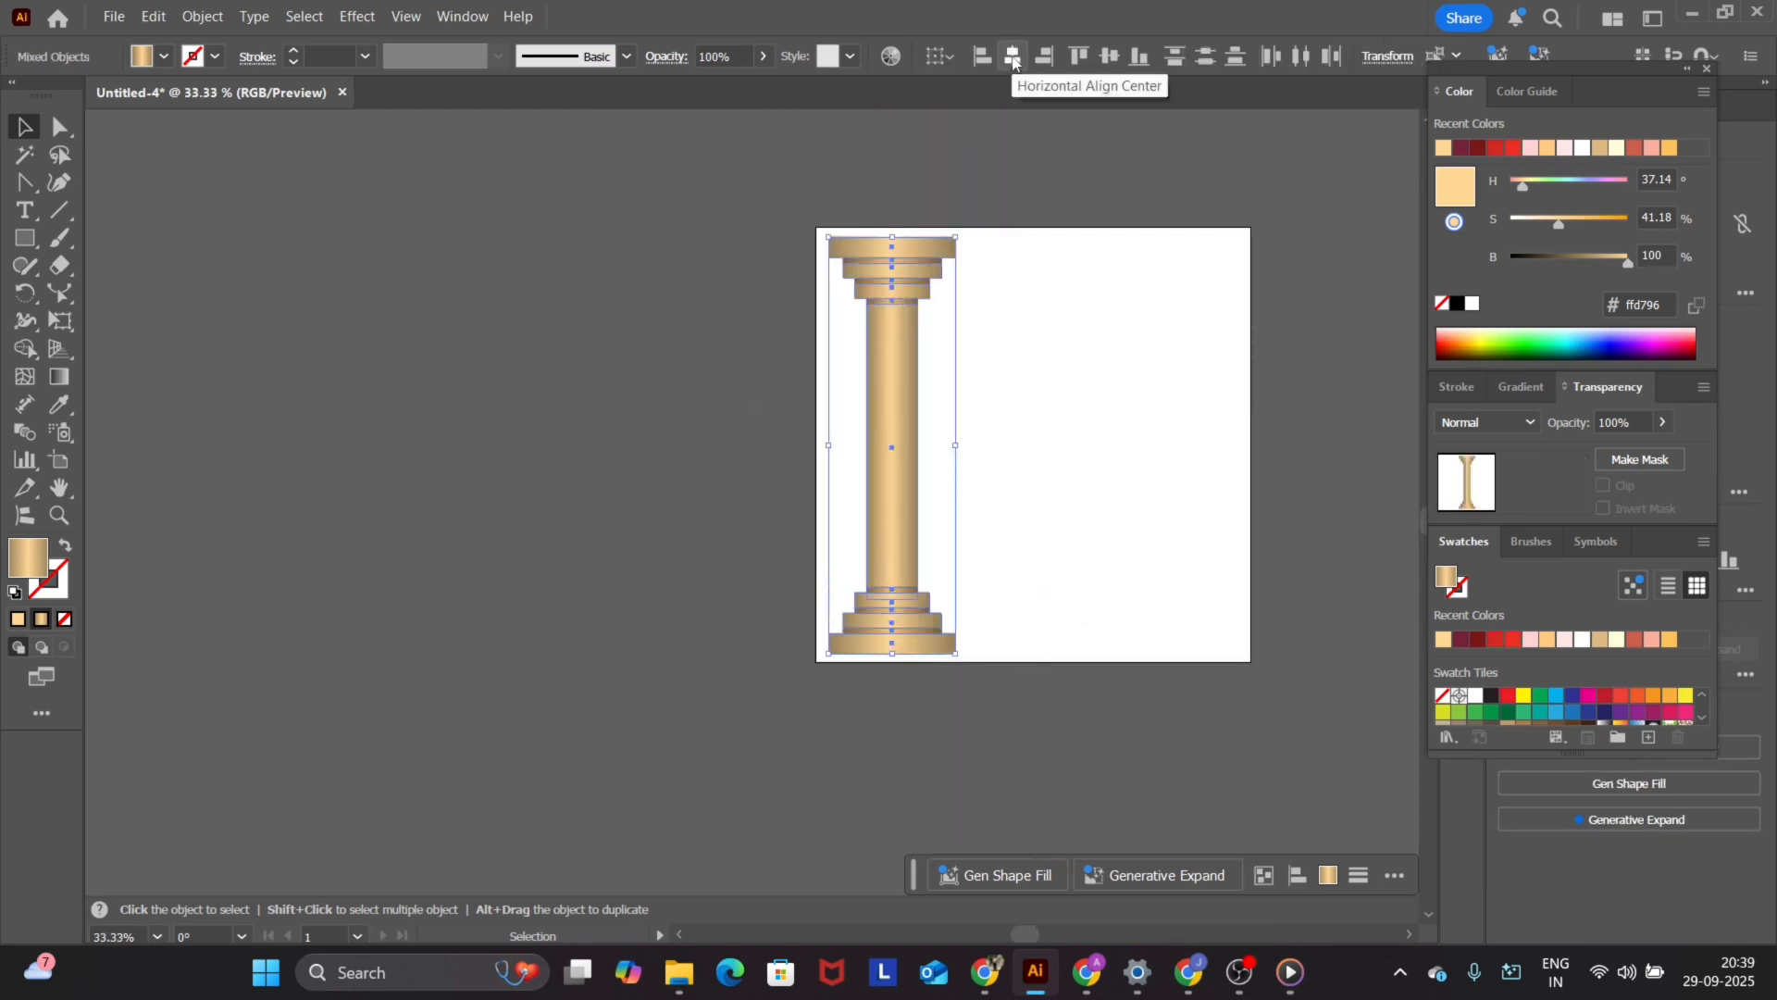
left_click_drag(823, 233, 876, 318)
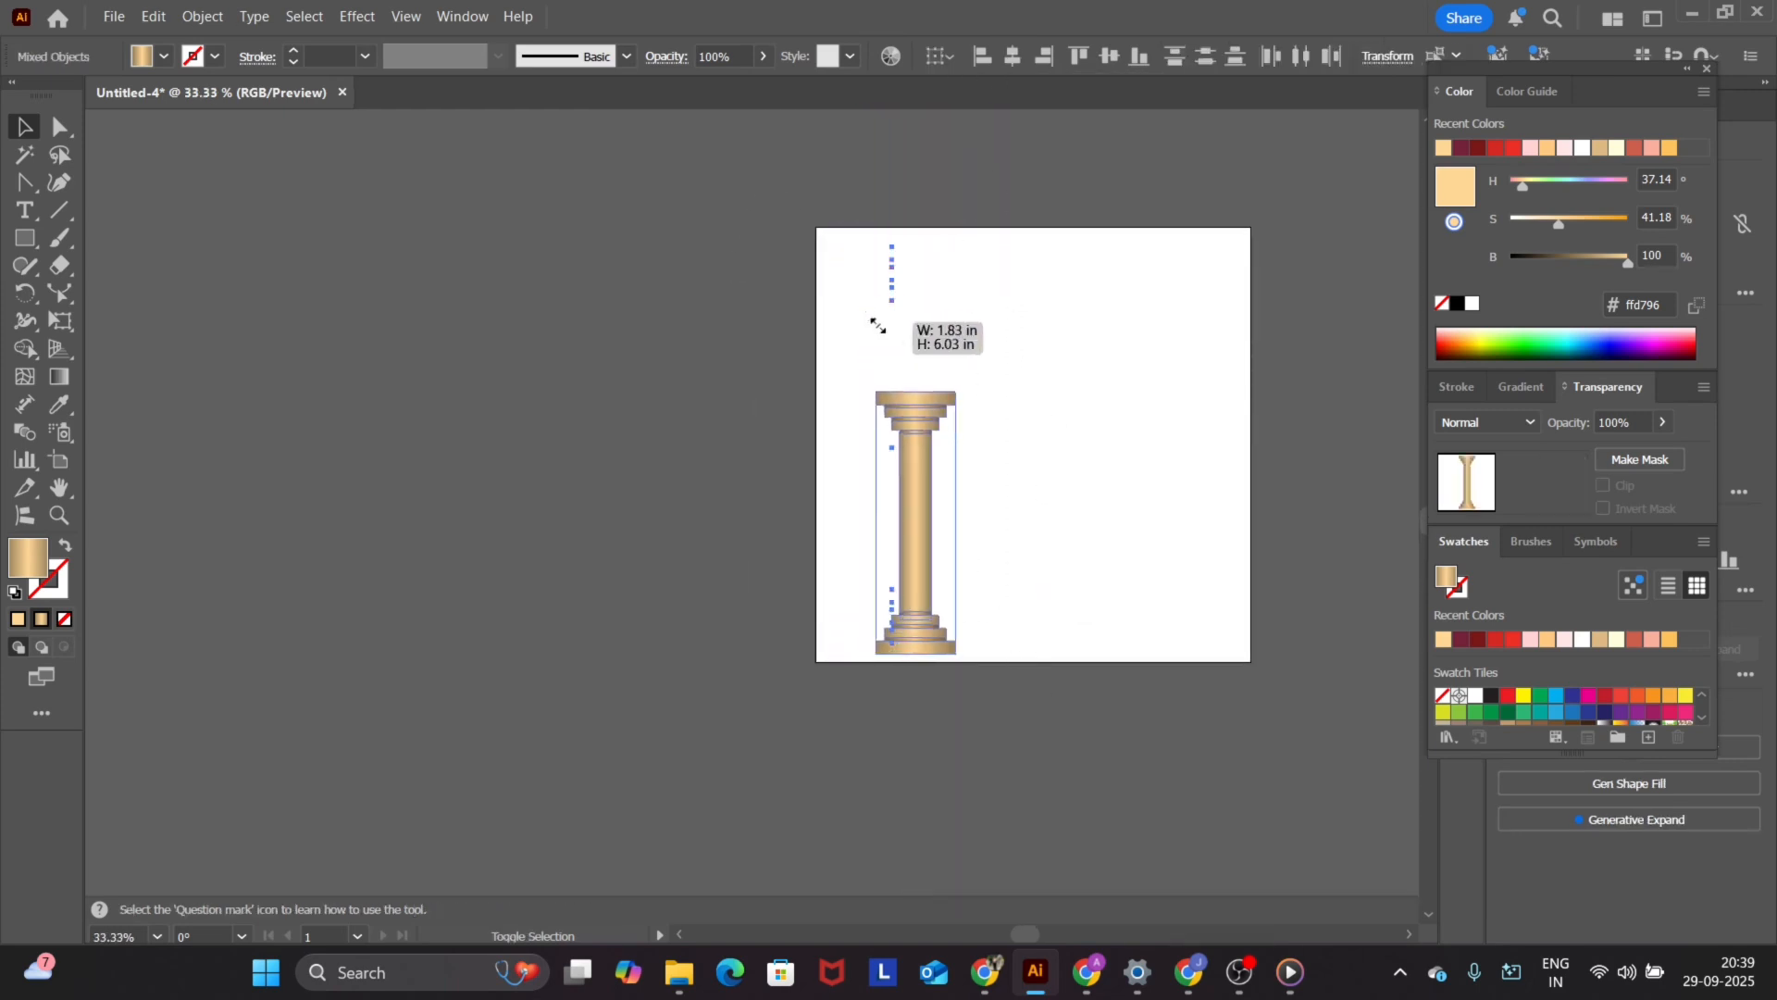
left_click_drag(902, 394, 879, 322)
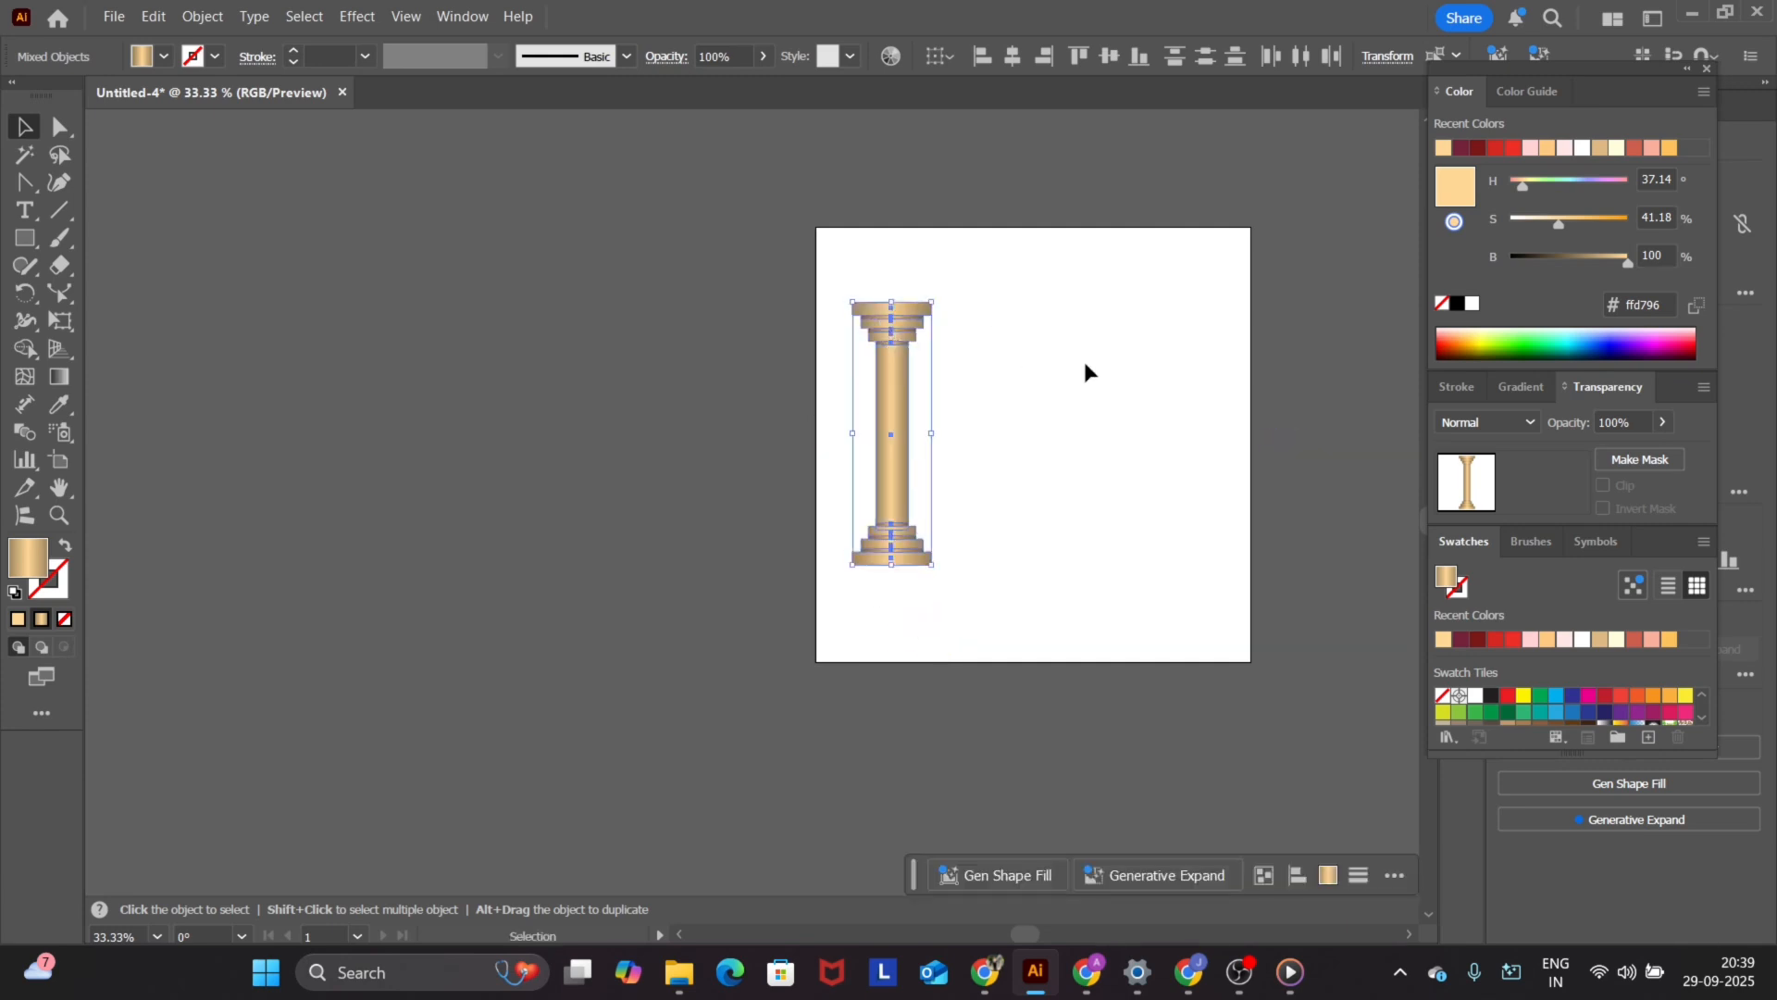
scroll(1065, 333, "up", 1)
scroll(900, 313, "up", 1)
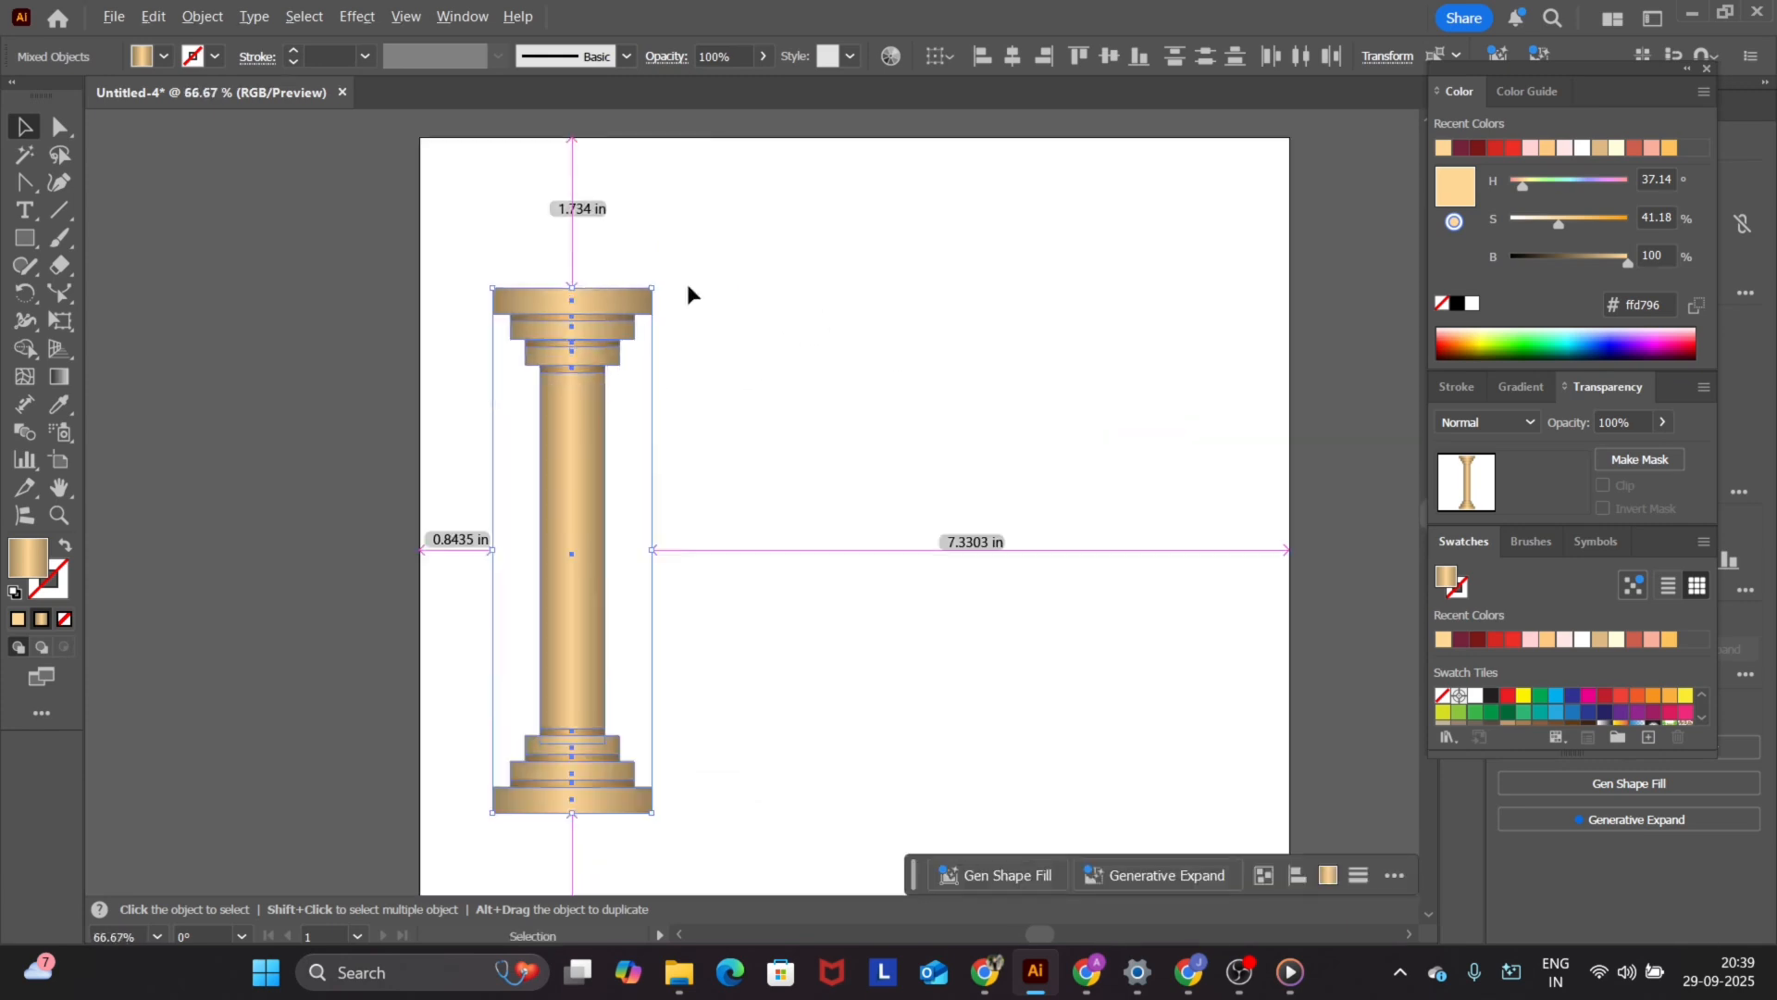
scroll(593, 269, "down", 1)
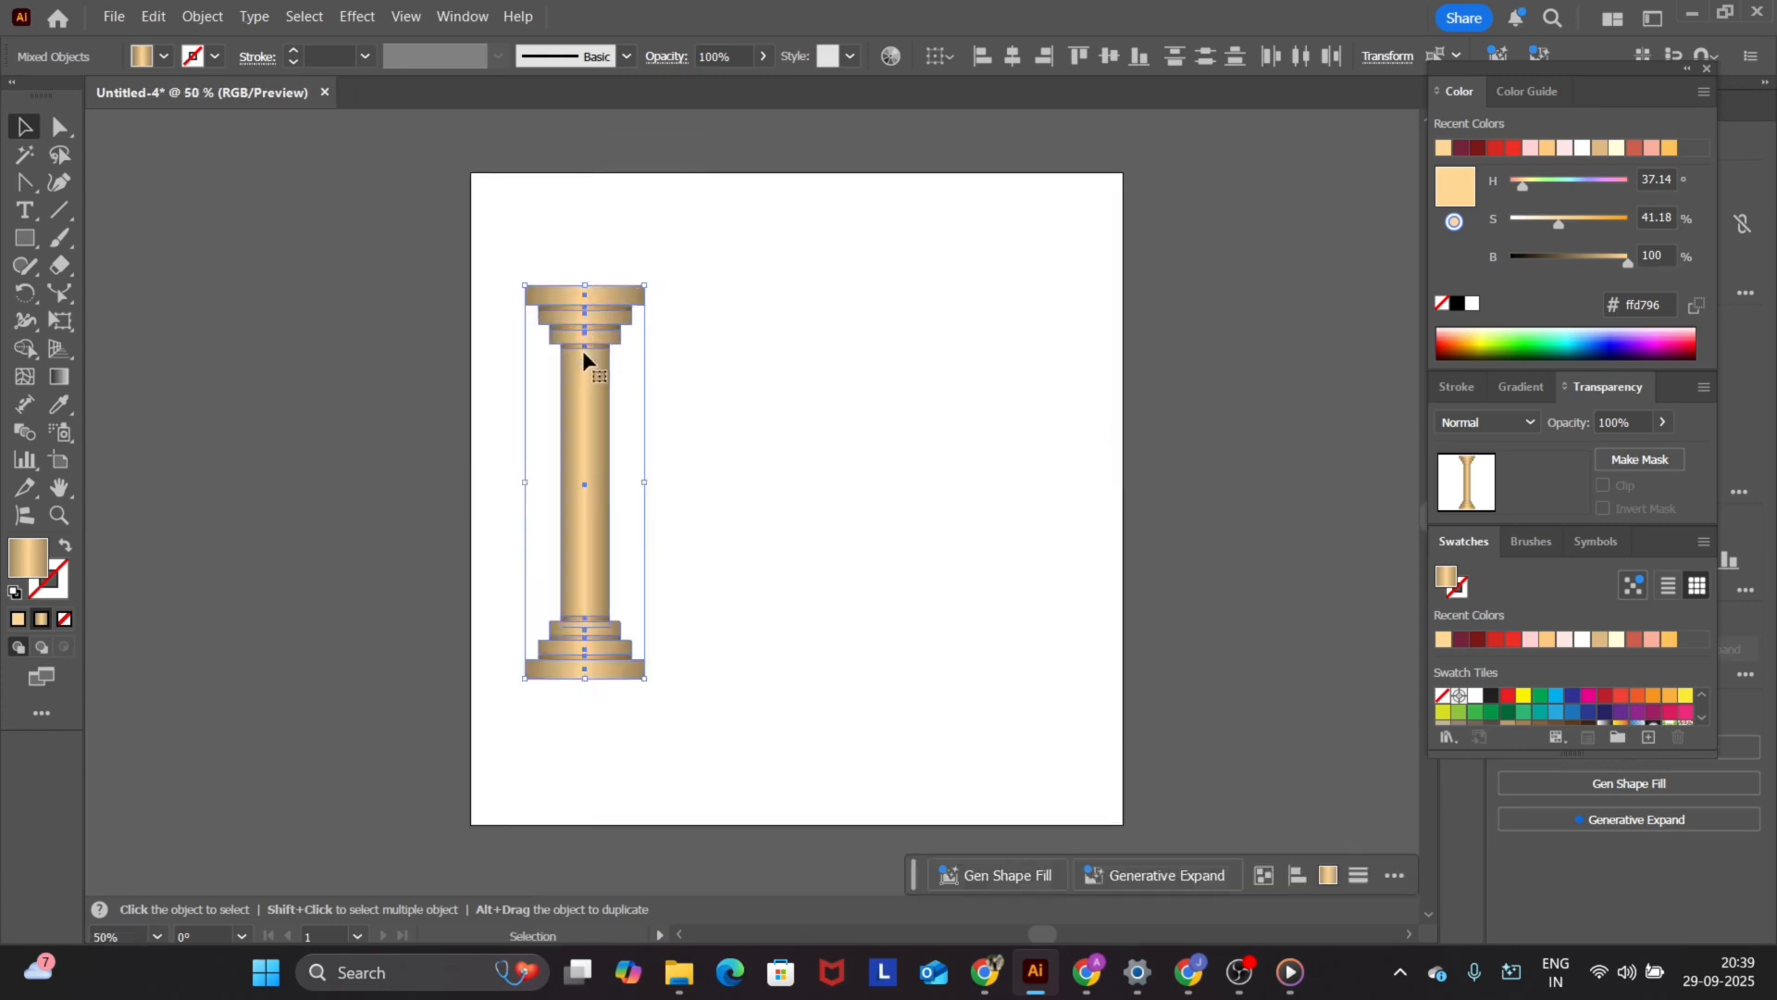
- Duplicate the column horizontally towards the right side of the artboard, level with the original, and deselect it
left_click_drag(582, 391, 957, 390)
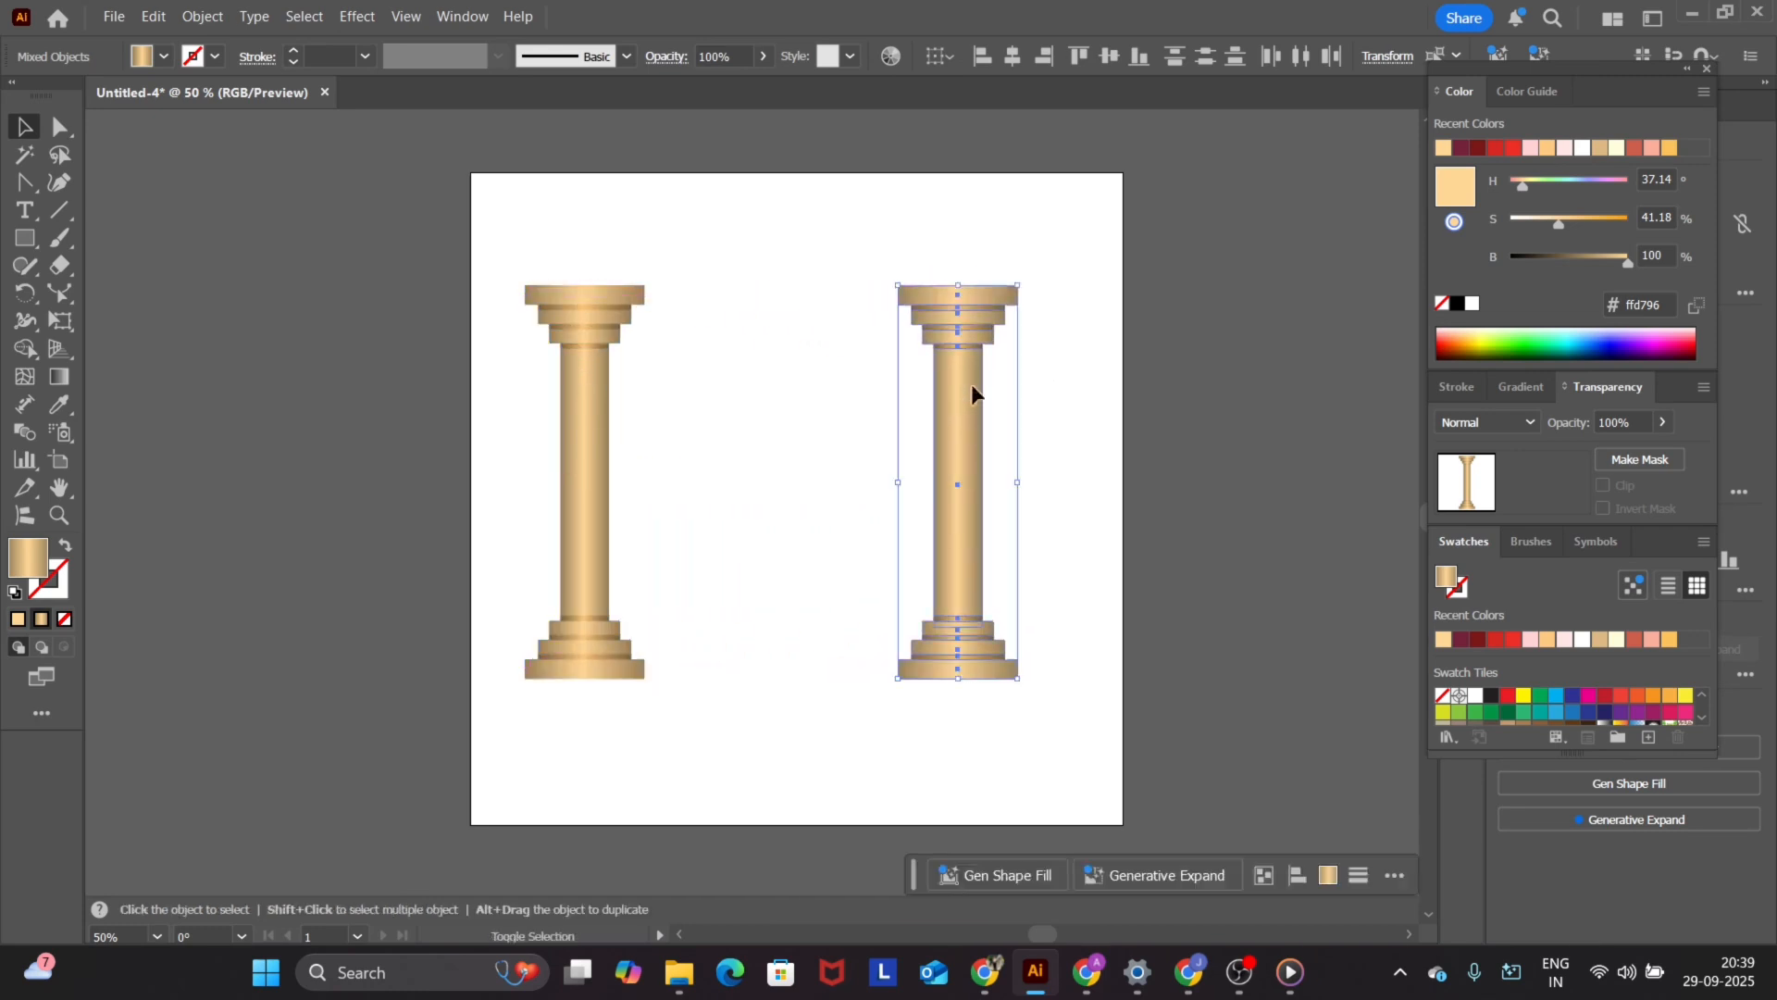
left_click(1055, 292)
scroll(796, 241, "up", 2)
scroll(639, 231, "down", 2)
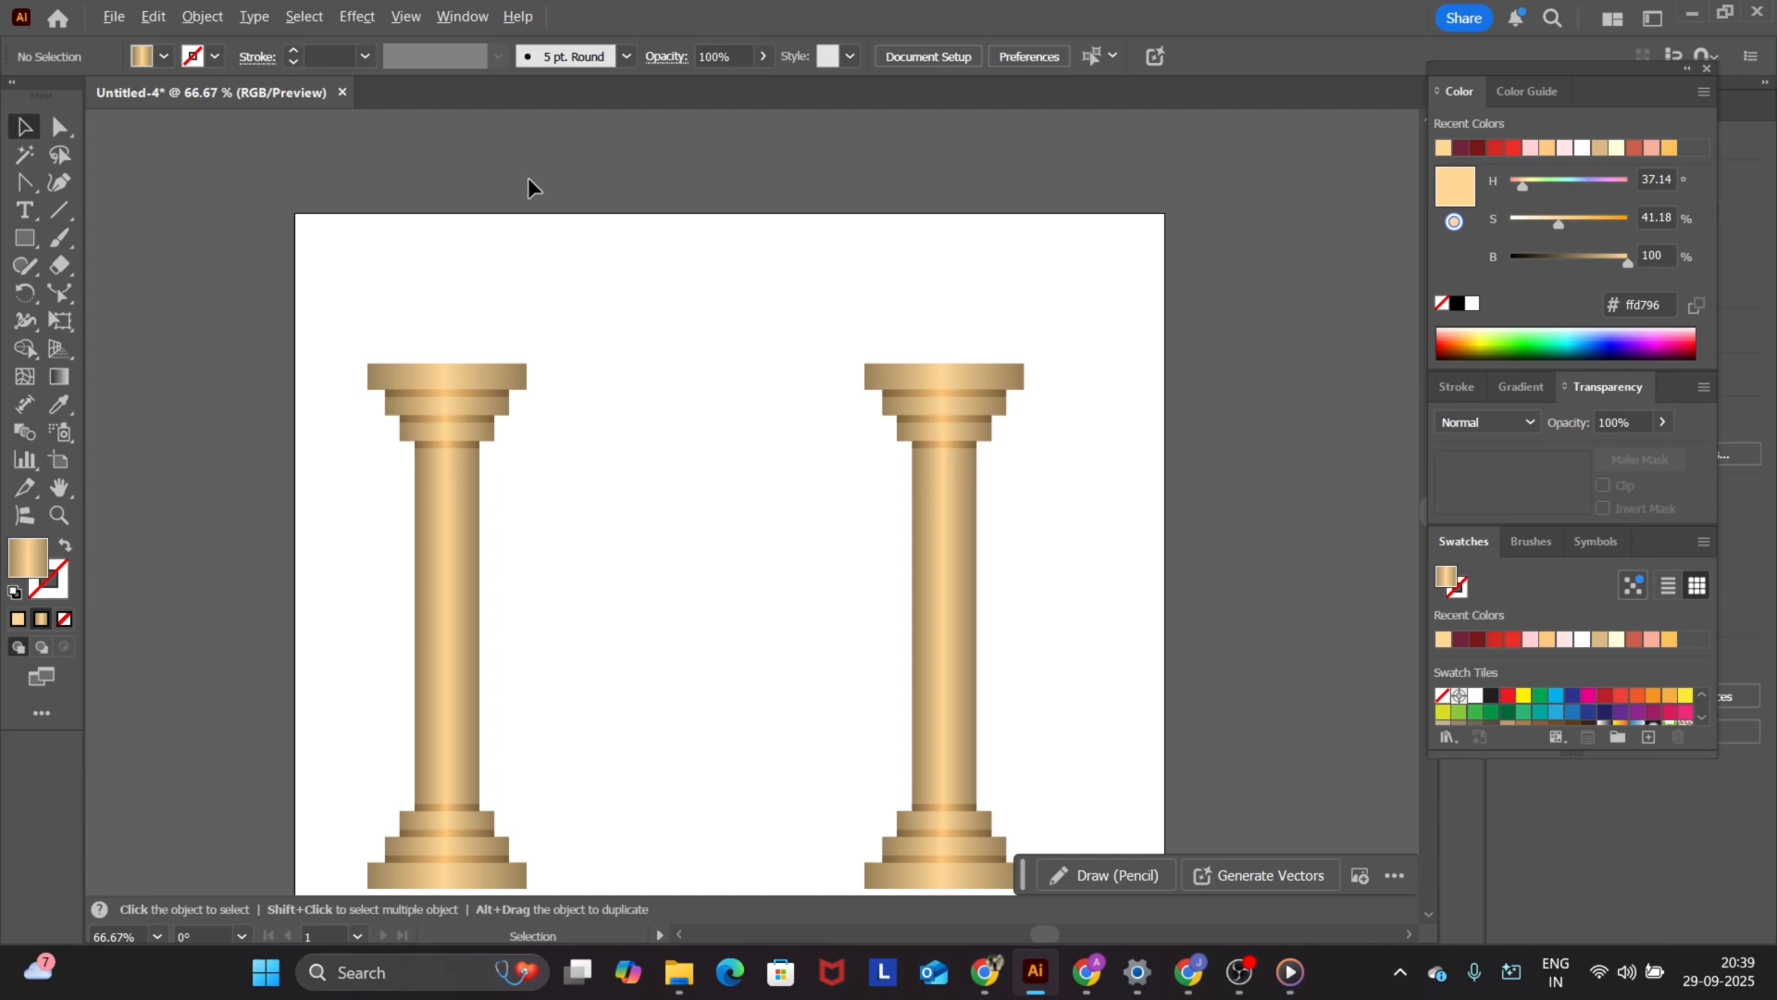
scroll(408, 208, "up", 1)
- Draw a gradient-filled beam rectangle on top of both capitals and fit its ends to the columns' outer edges
left_click(28, 240)
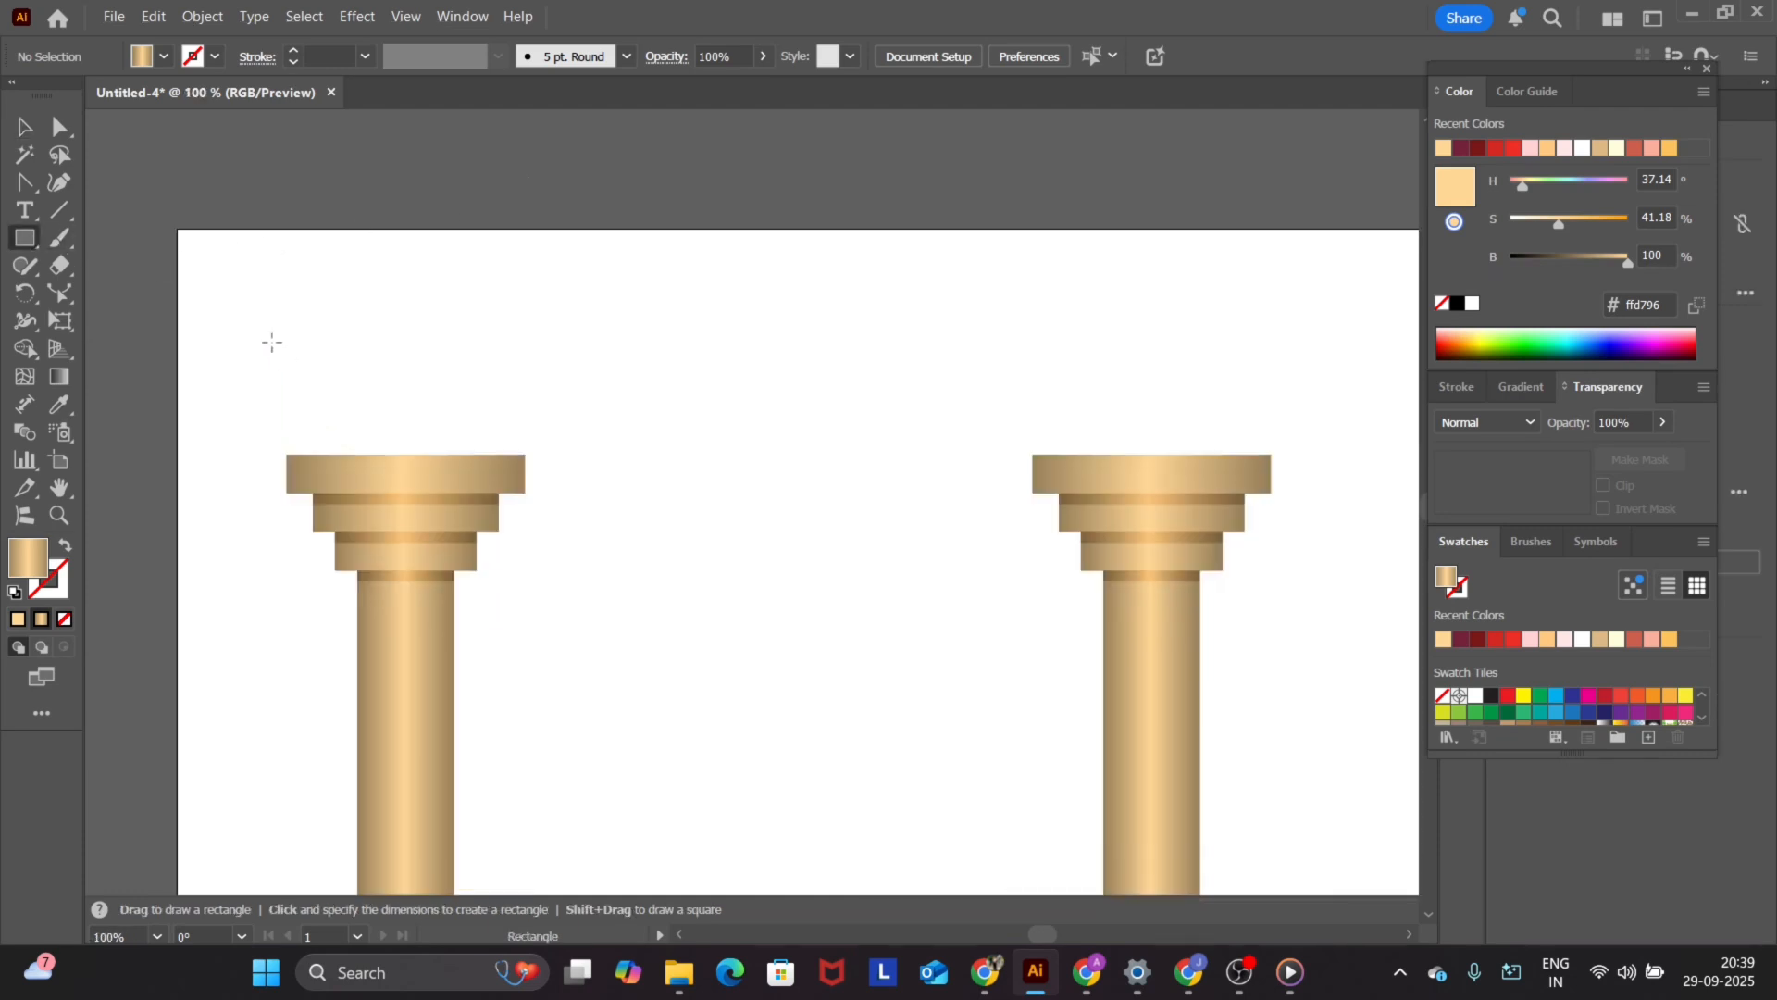
left_click_drag(272, 342, 1278, 453)
key("v")
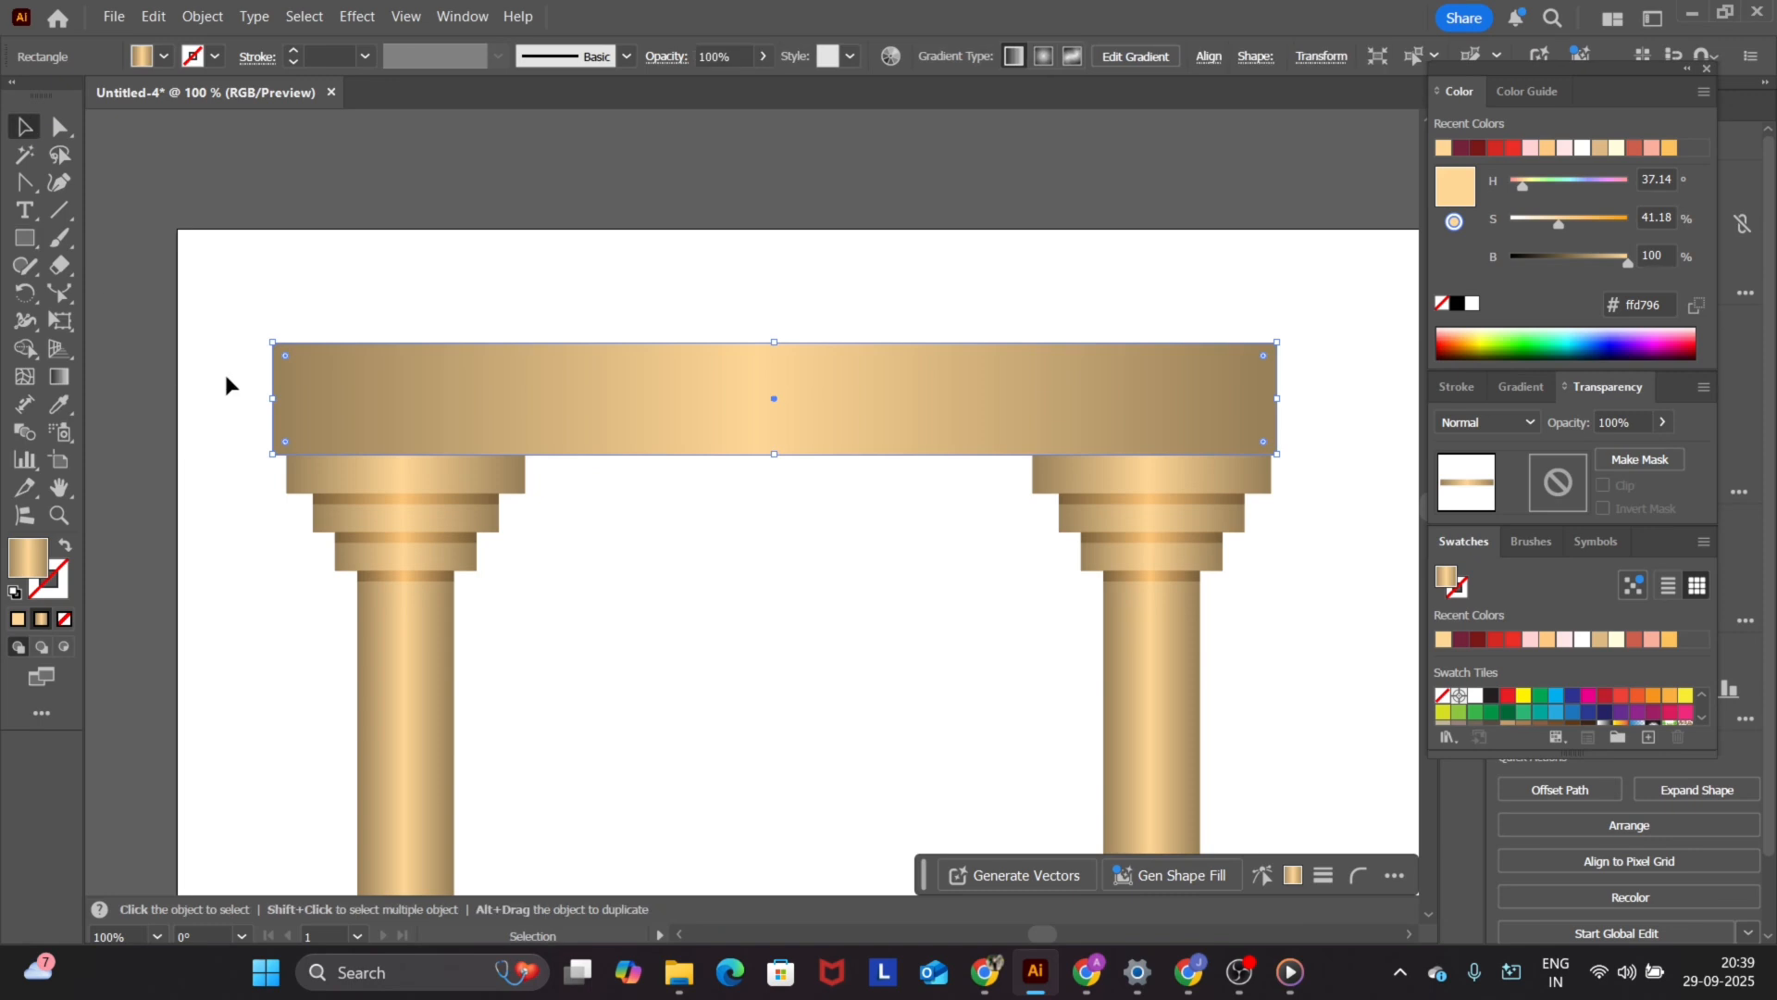
mouse_move(275, 400)
left_mouse_down()
mouse_move(308, 399)
mouse_move(289, 400)
left_mouse_up()
left_click_drag(1281, 400, 1271, 400)
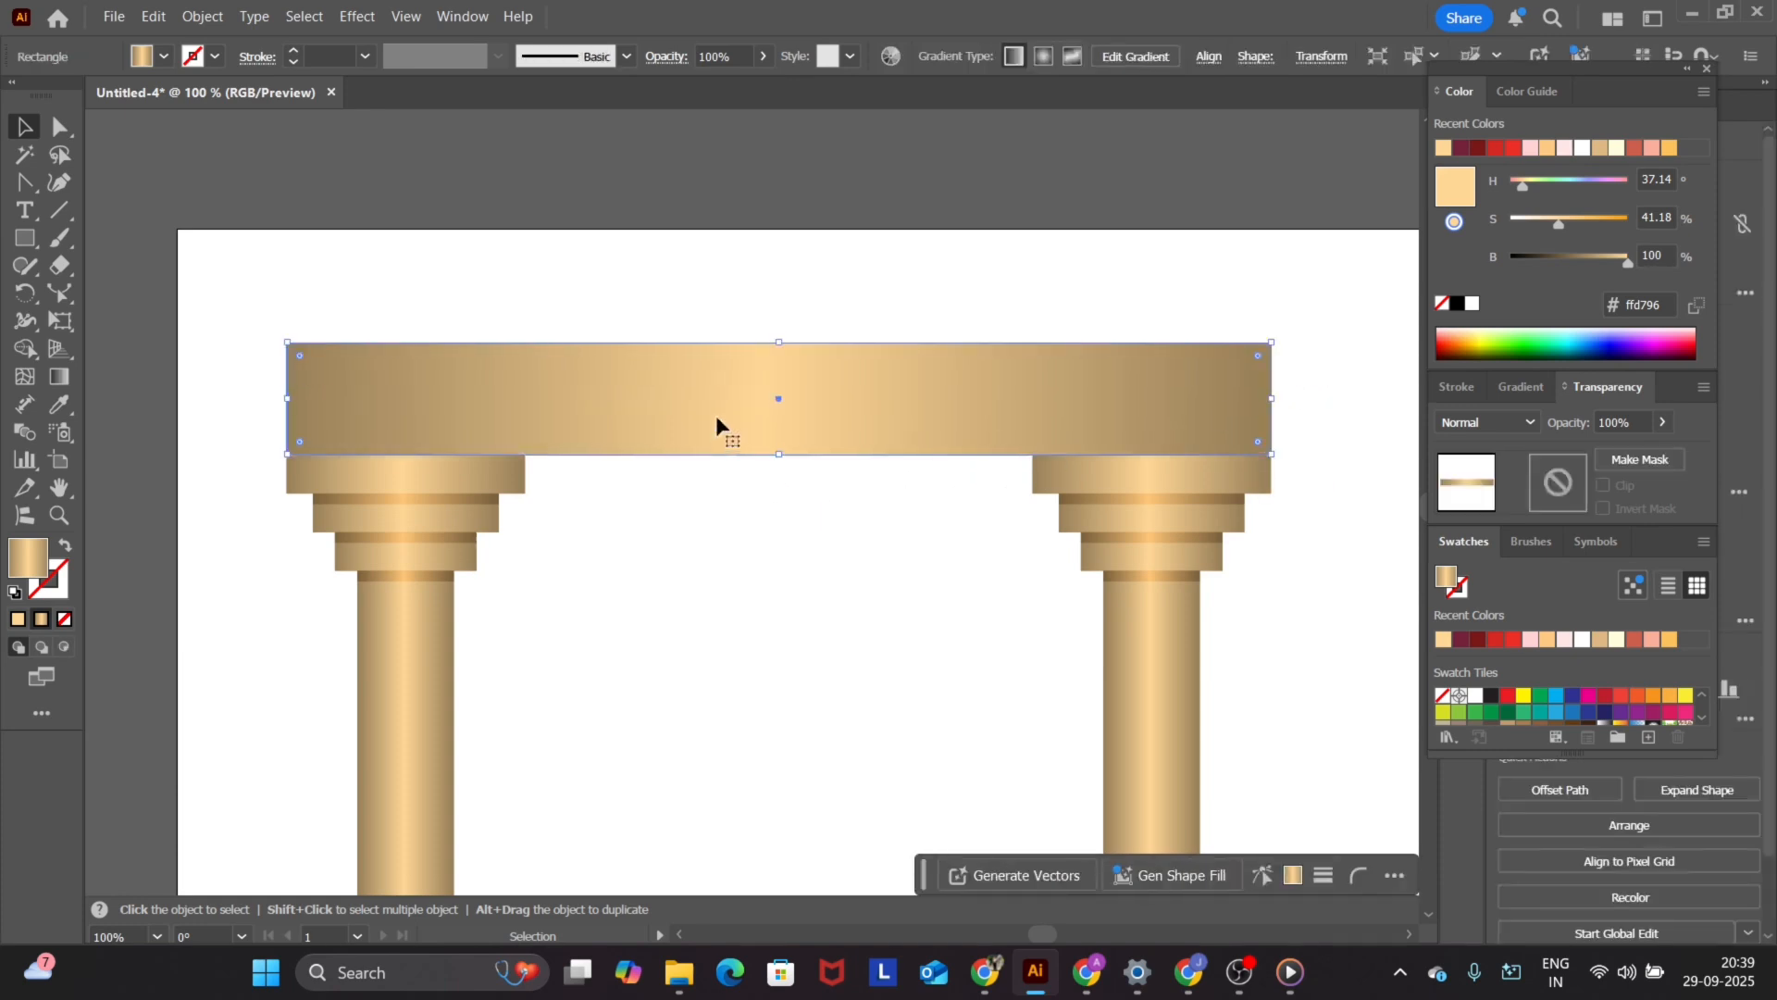
- Make the beam thinner by lowering its top edge, and deselect it
left_click_drag(778, 342, 779, 387)
left_click(758, 612)
scroll(857, 393, "down", 2)
scroll(857, 393, "down", 1)
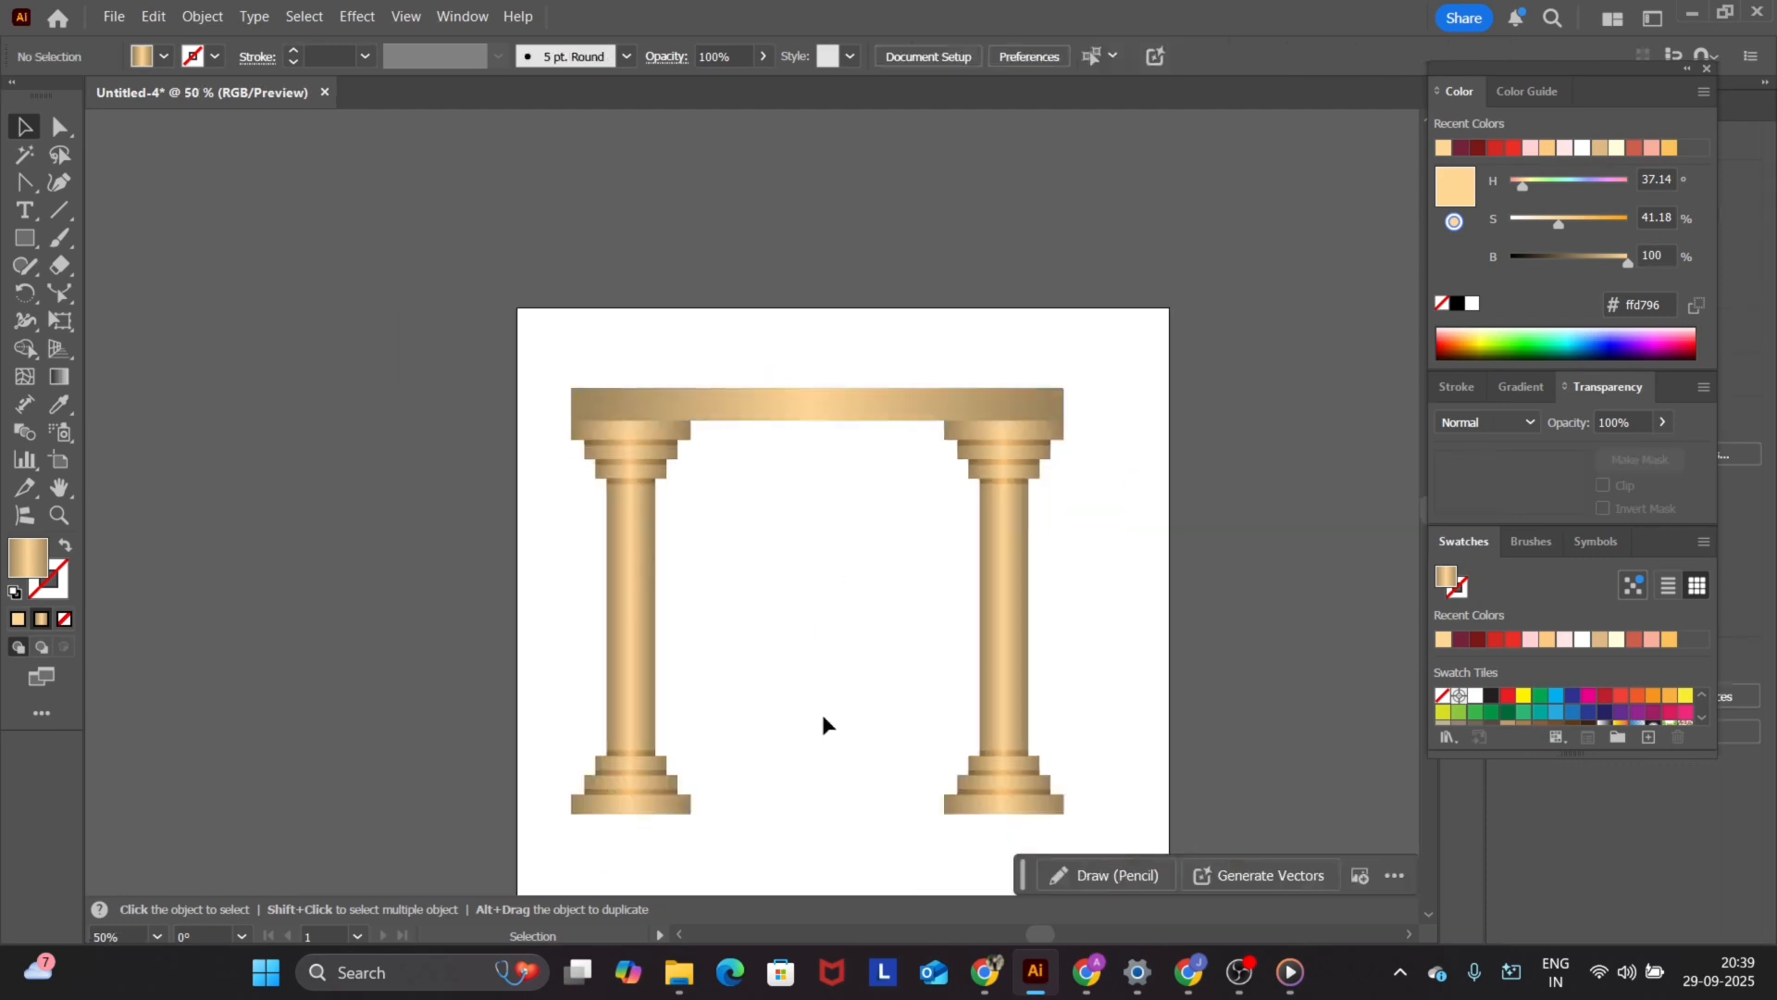
scroll(837, 459, "up", 1)
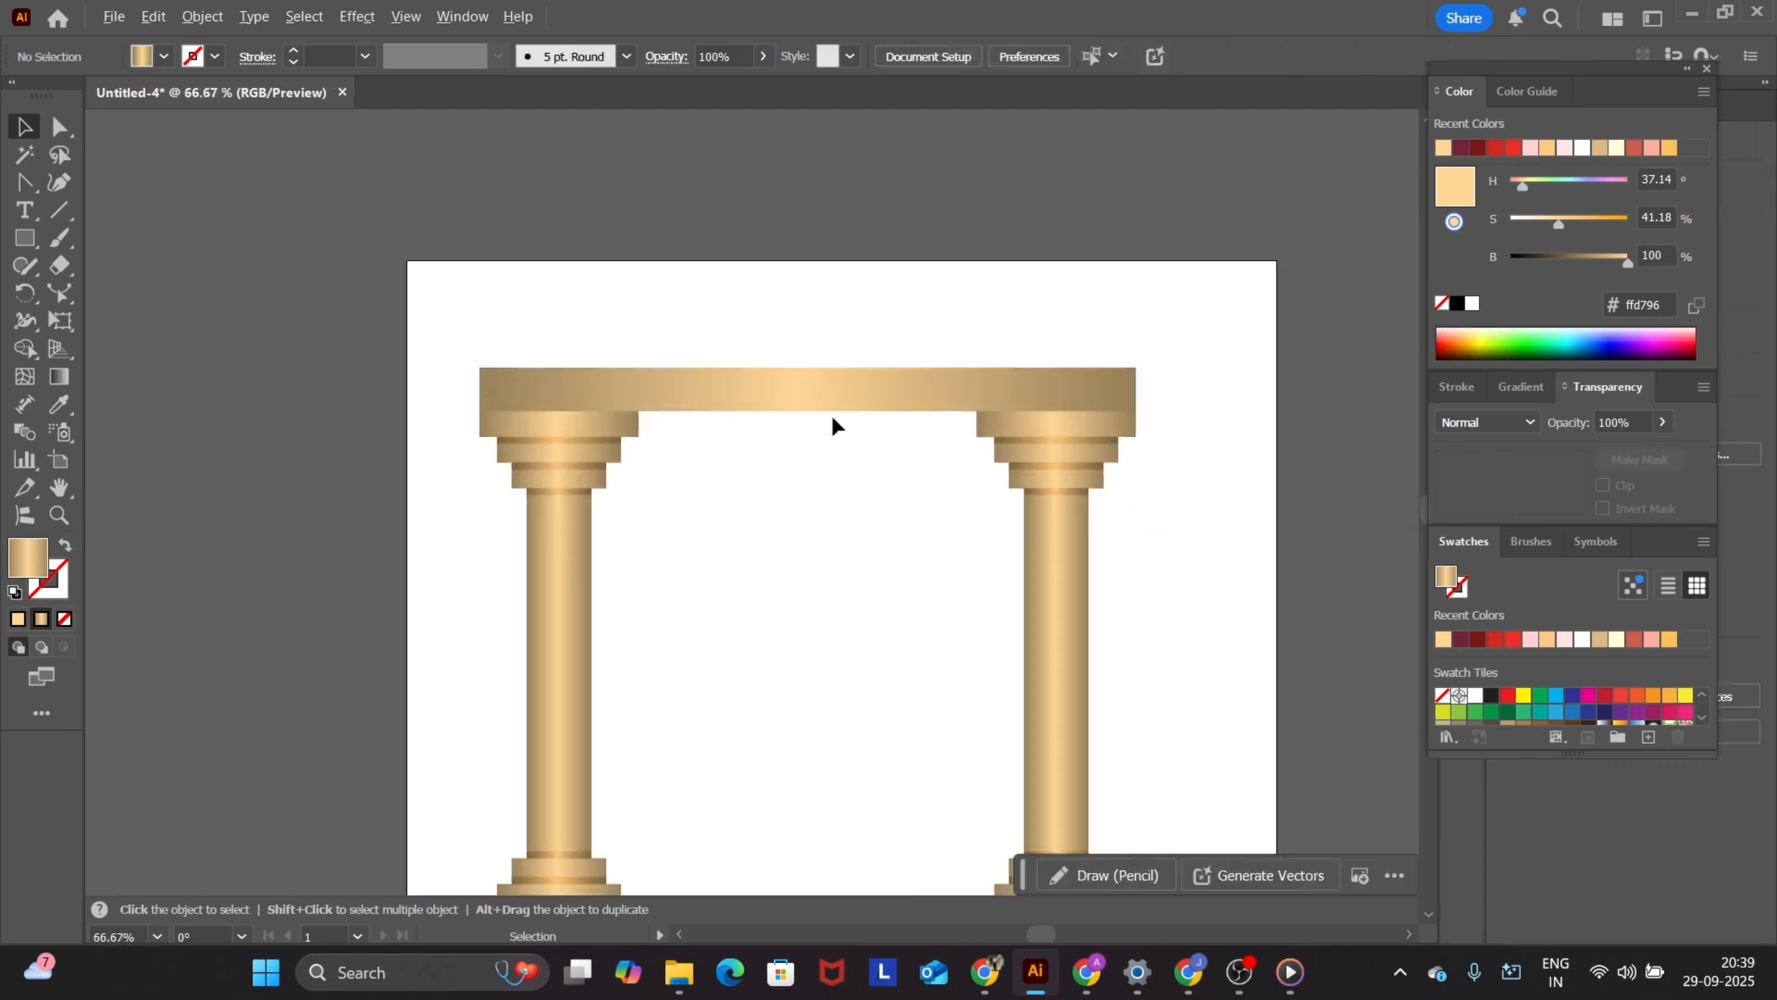
- Select both columns and the beam and enlarge them proportionally to about 9 in wide, nearly filling the artboard's width
left_click(830, 402)
scroll(778, 394, "down", 2)
scroll(830, 648, "up", 1)
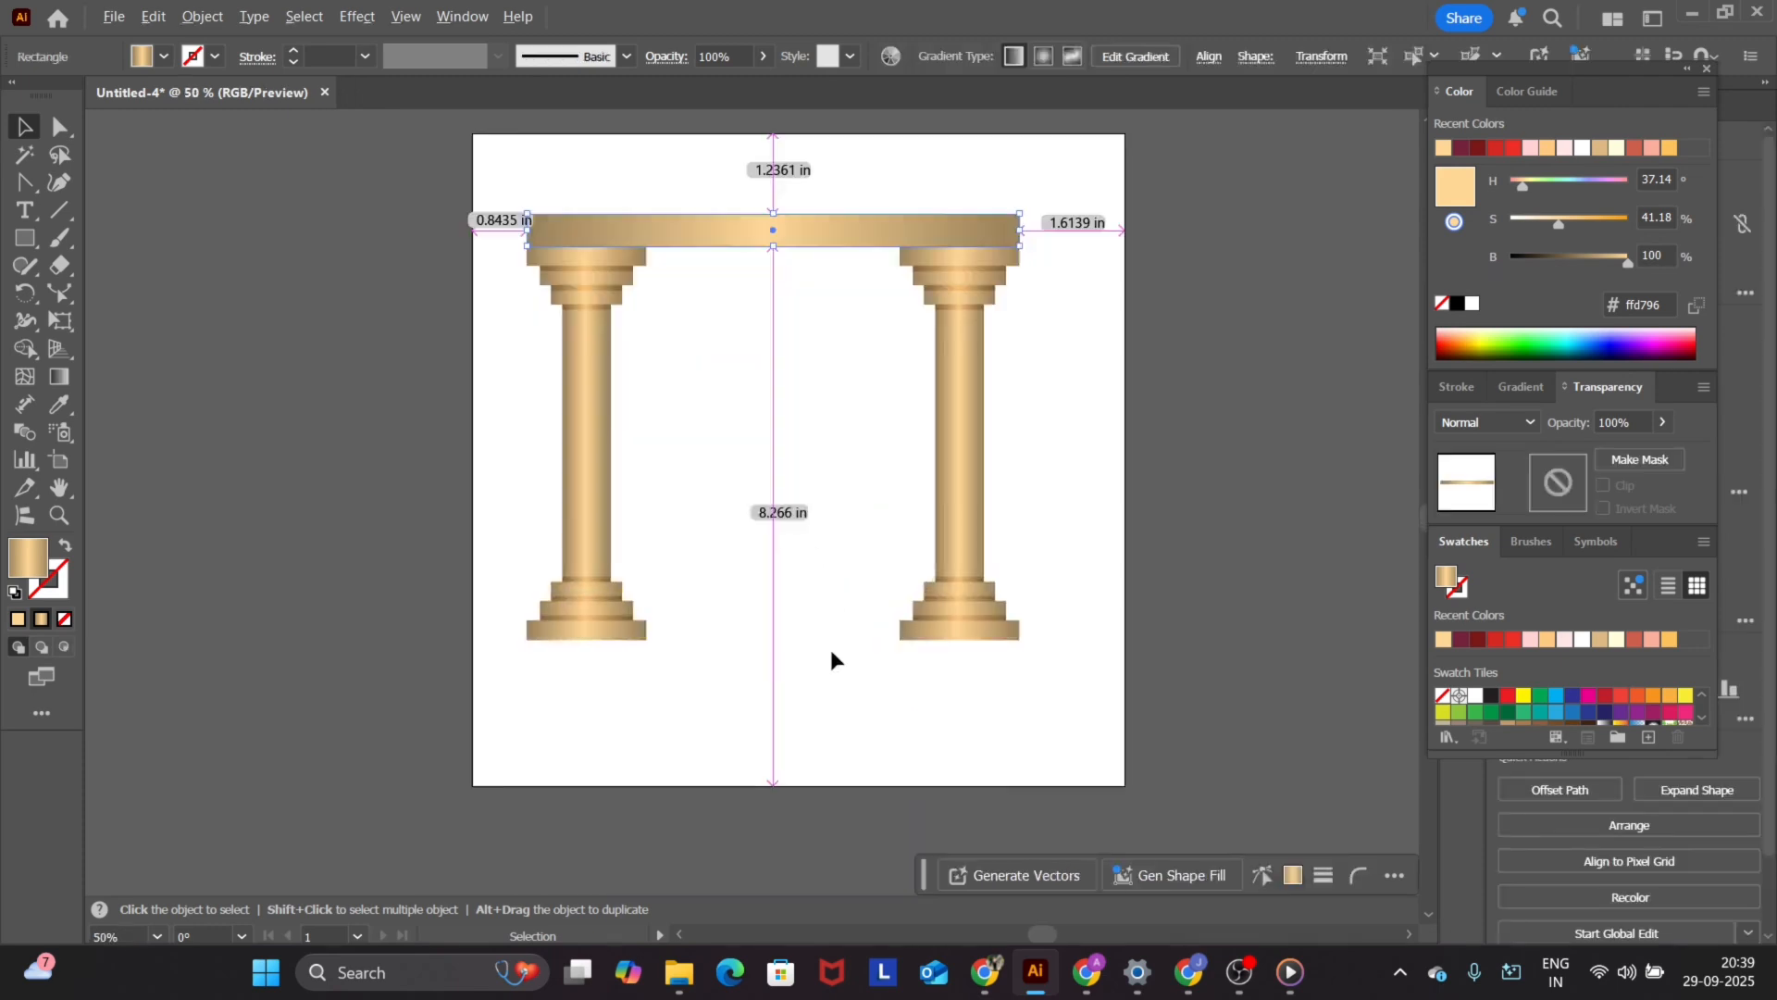
left_click(810, 657)
left_click_drag(1090, 206, 505, 693)
left_click_drag(1019, 639, 1090, 700)
left_click_drag(521, 212, 495, 186)
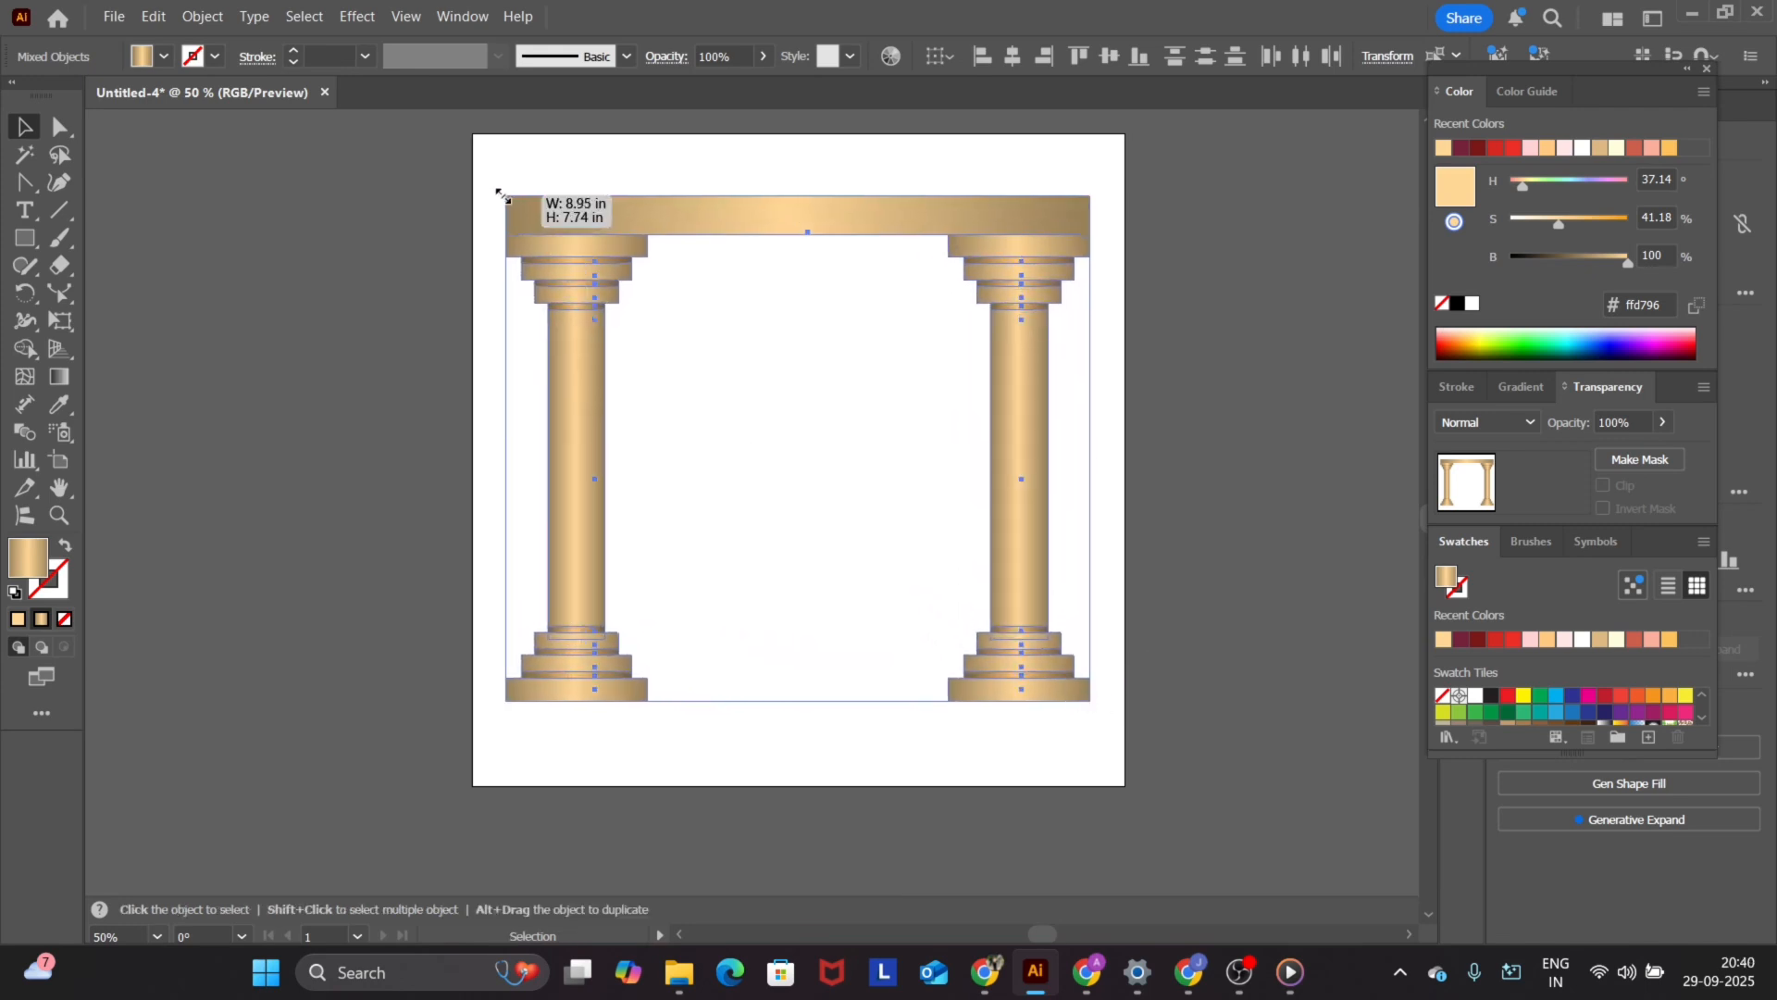
left_click(355, 257)
scroll(698, 402, "up", 1)
scroll(701, 411, "up", 1)
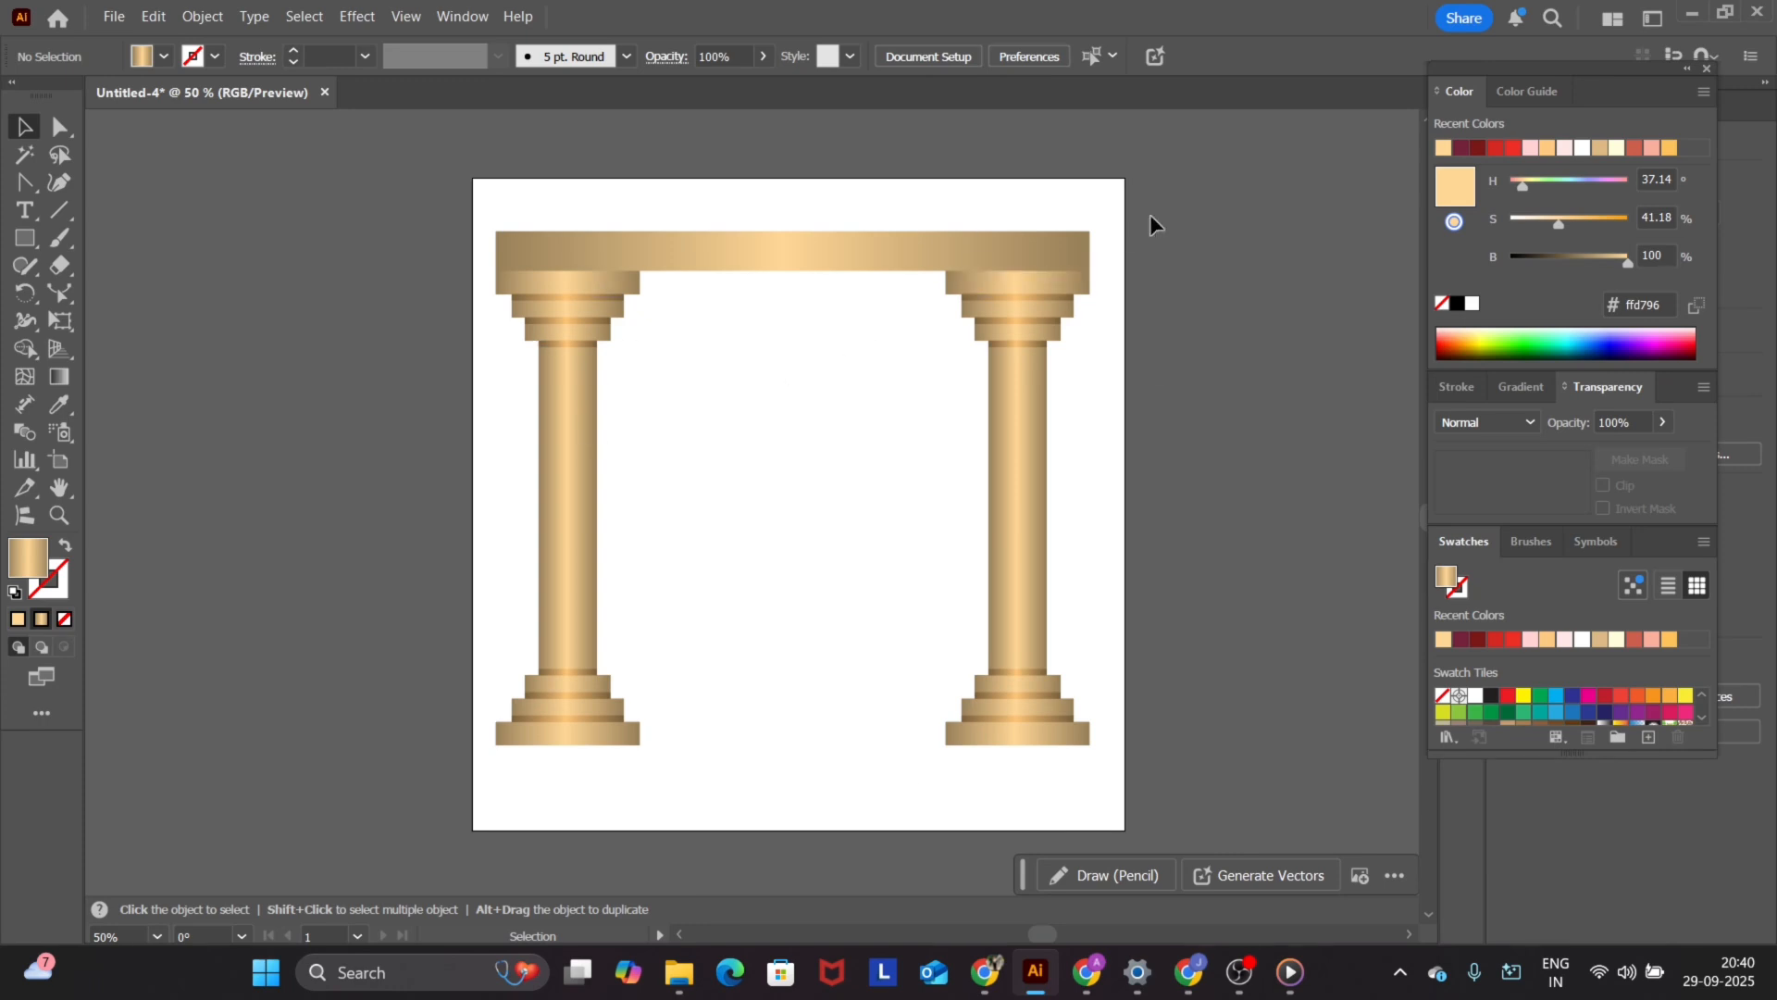
- Select the whole gateway for scaling and undo its last enlargement
key("ctrl+a")
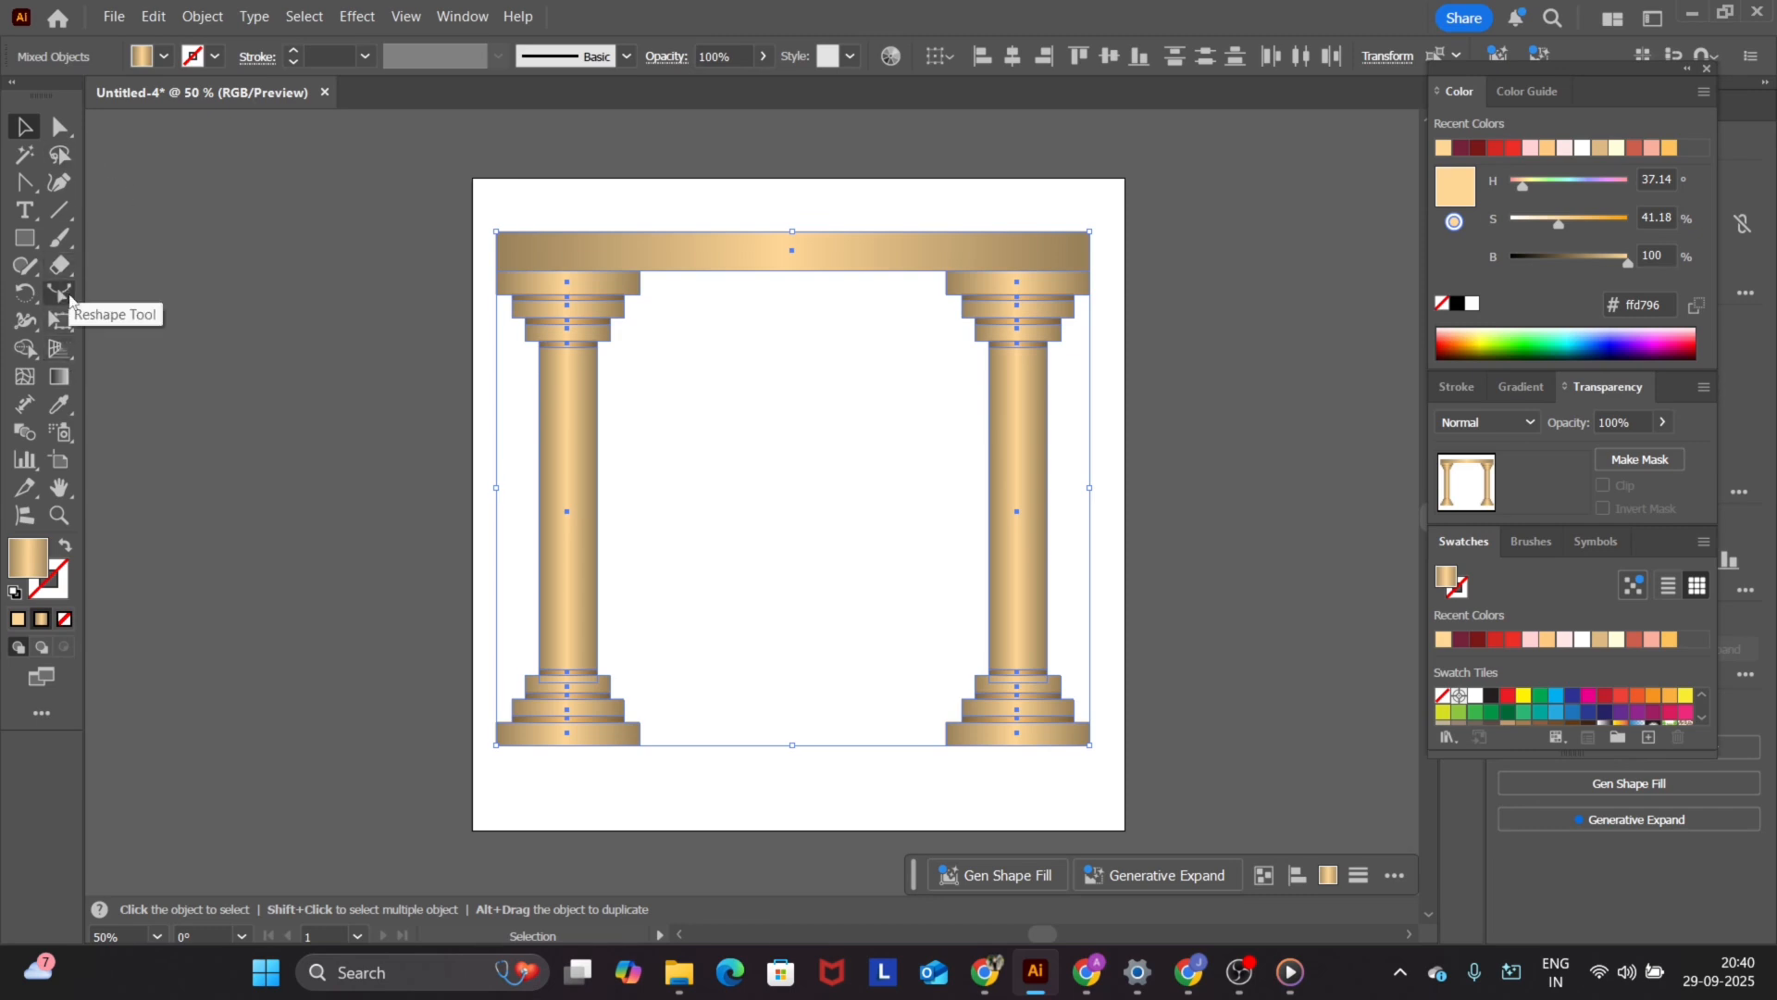
left_click_drag(59, 293, 143, 297)
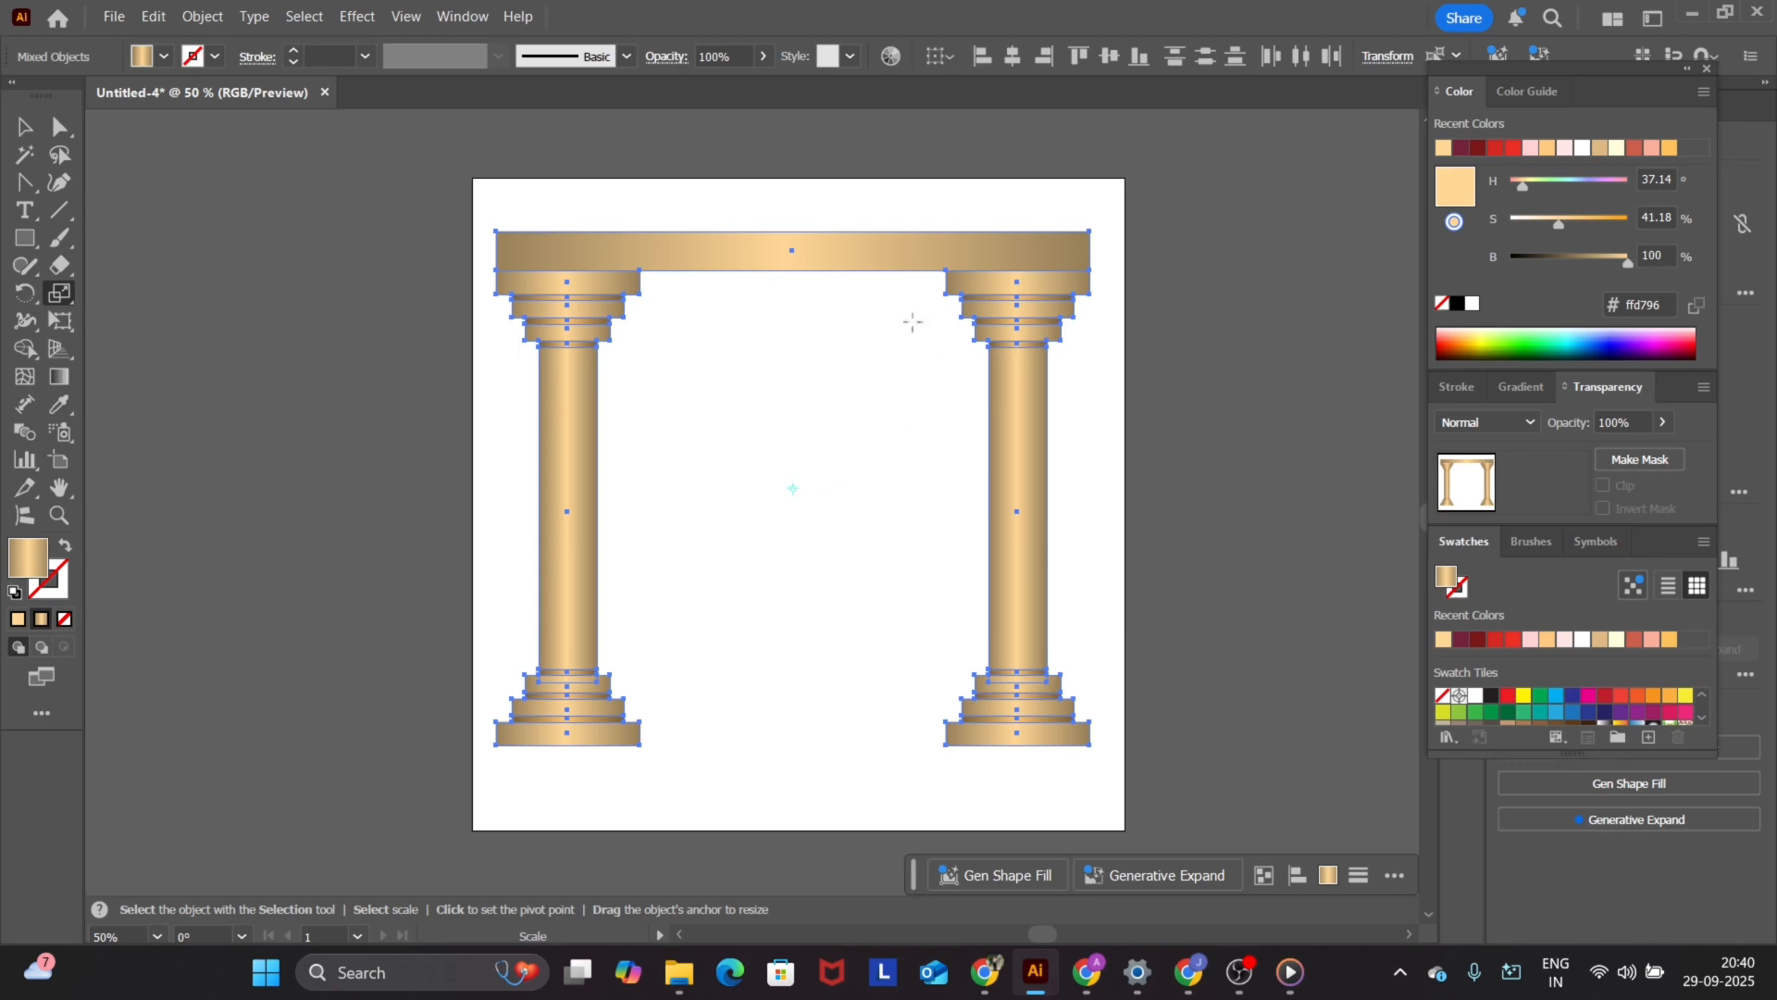
left_click(1069, 267, "alt")
left_click(1011, 669)
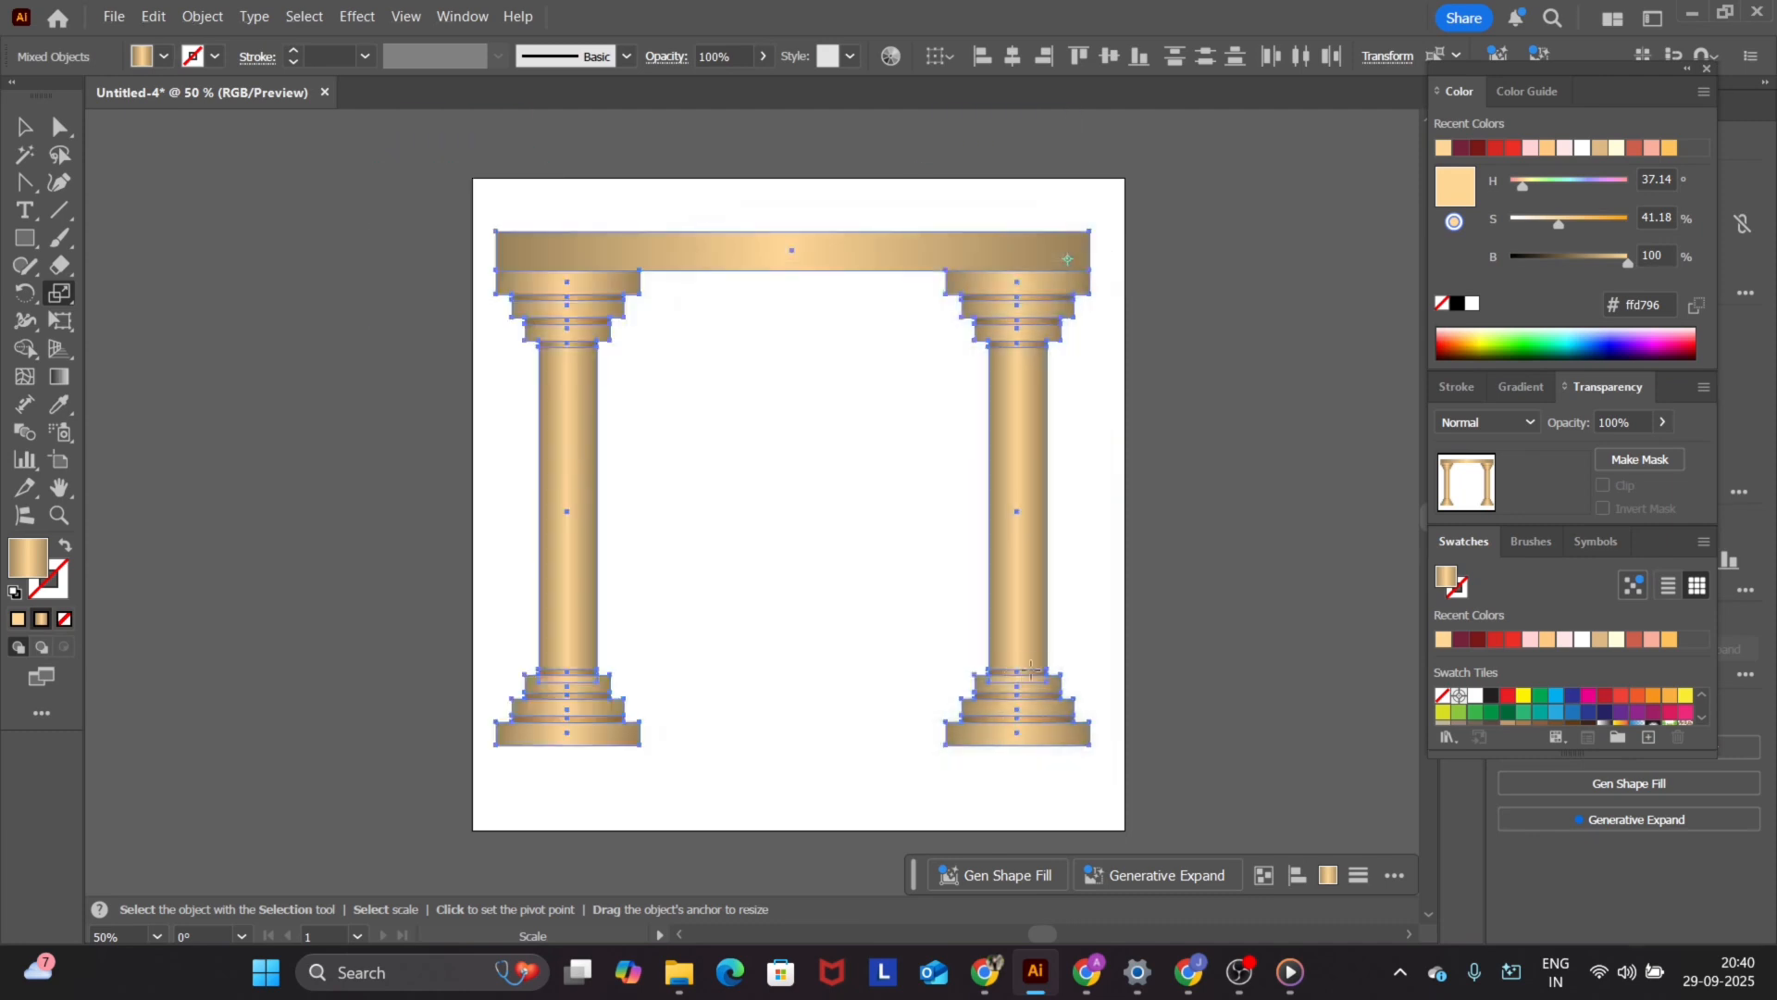
key("ctrl+z")
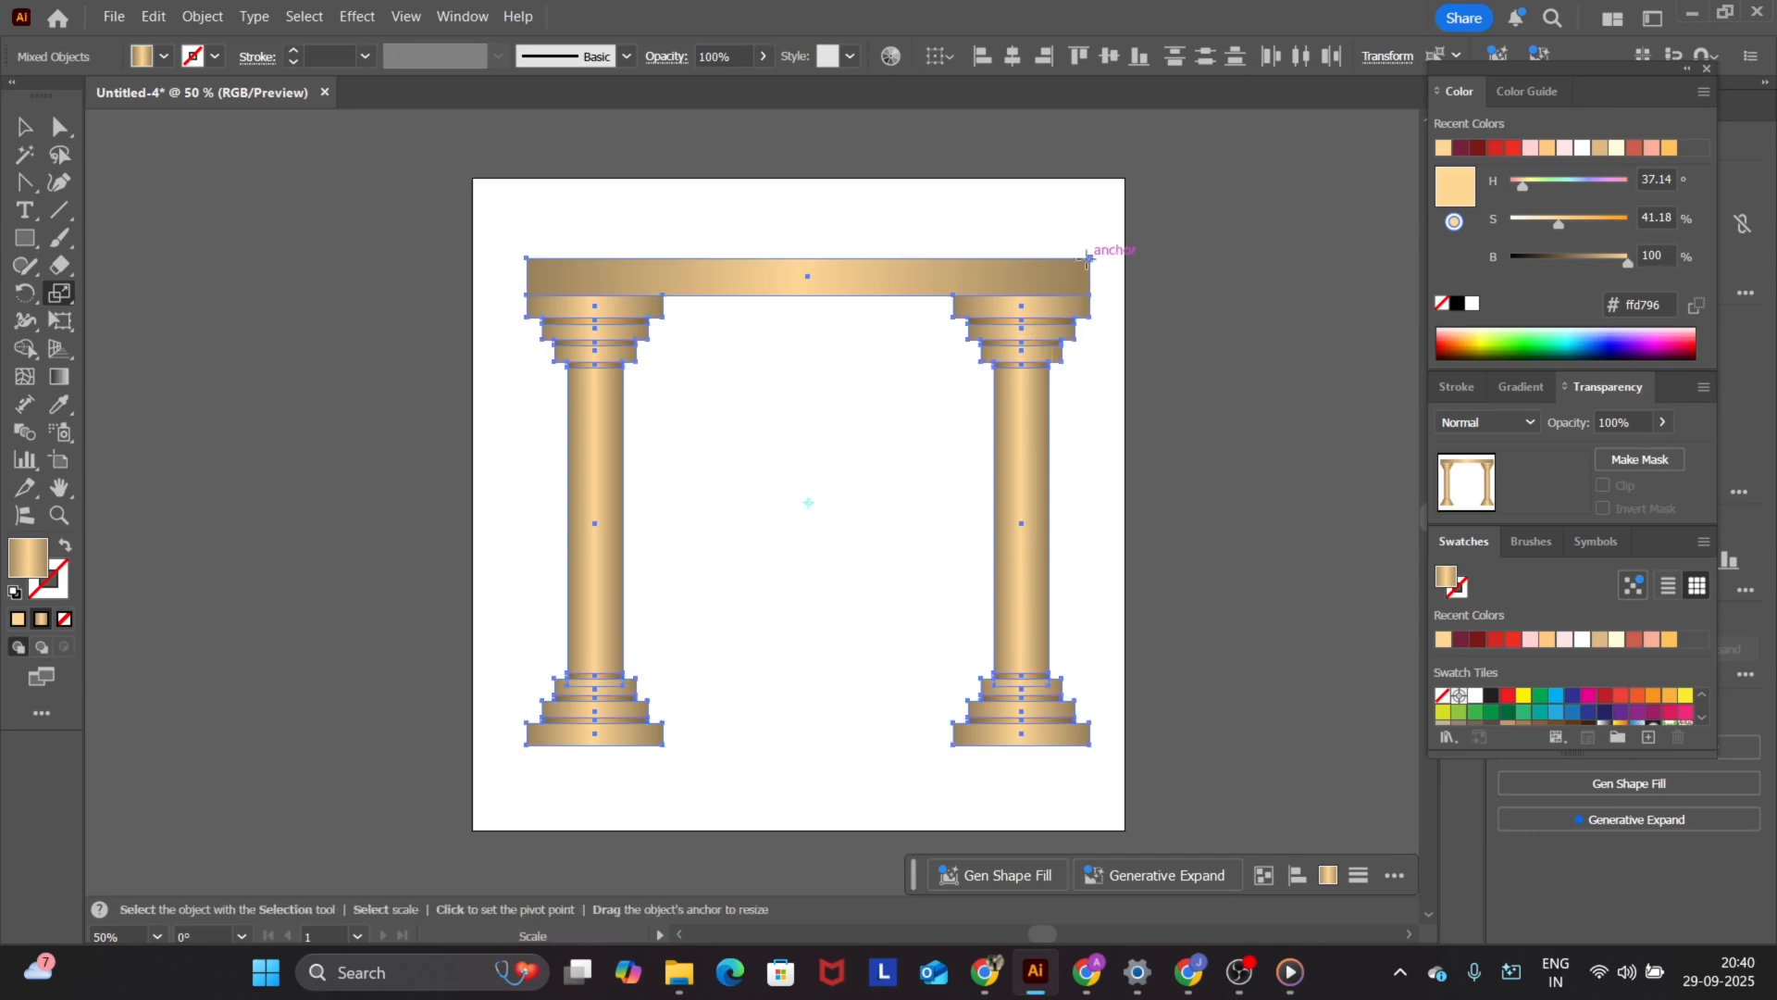
- Try a receding colonnade by making a smaller proportional copy about the gateway's centre, repeating that transformation five times, and deselect
left_click_drag(1089, 260, 975, 361)
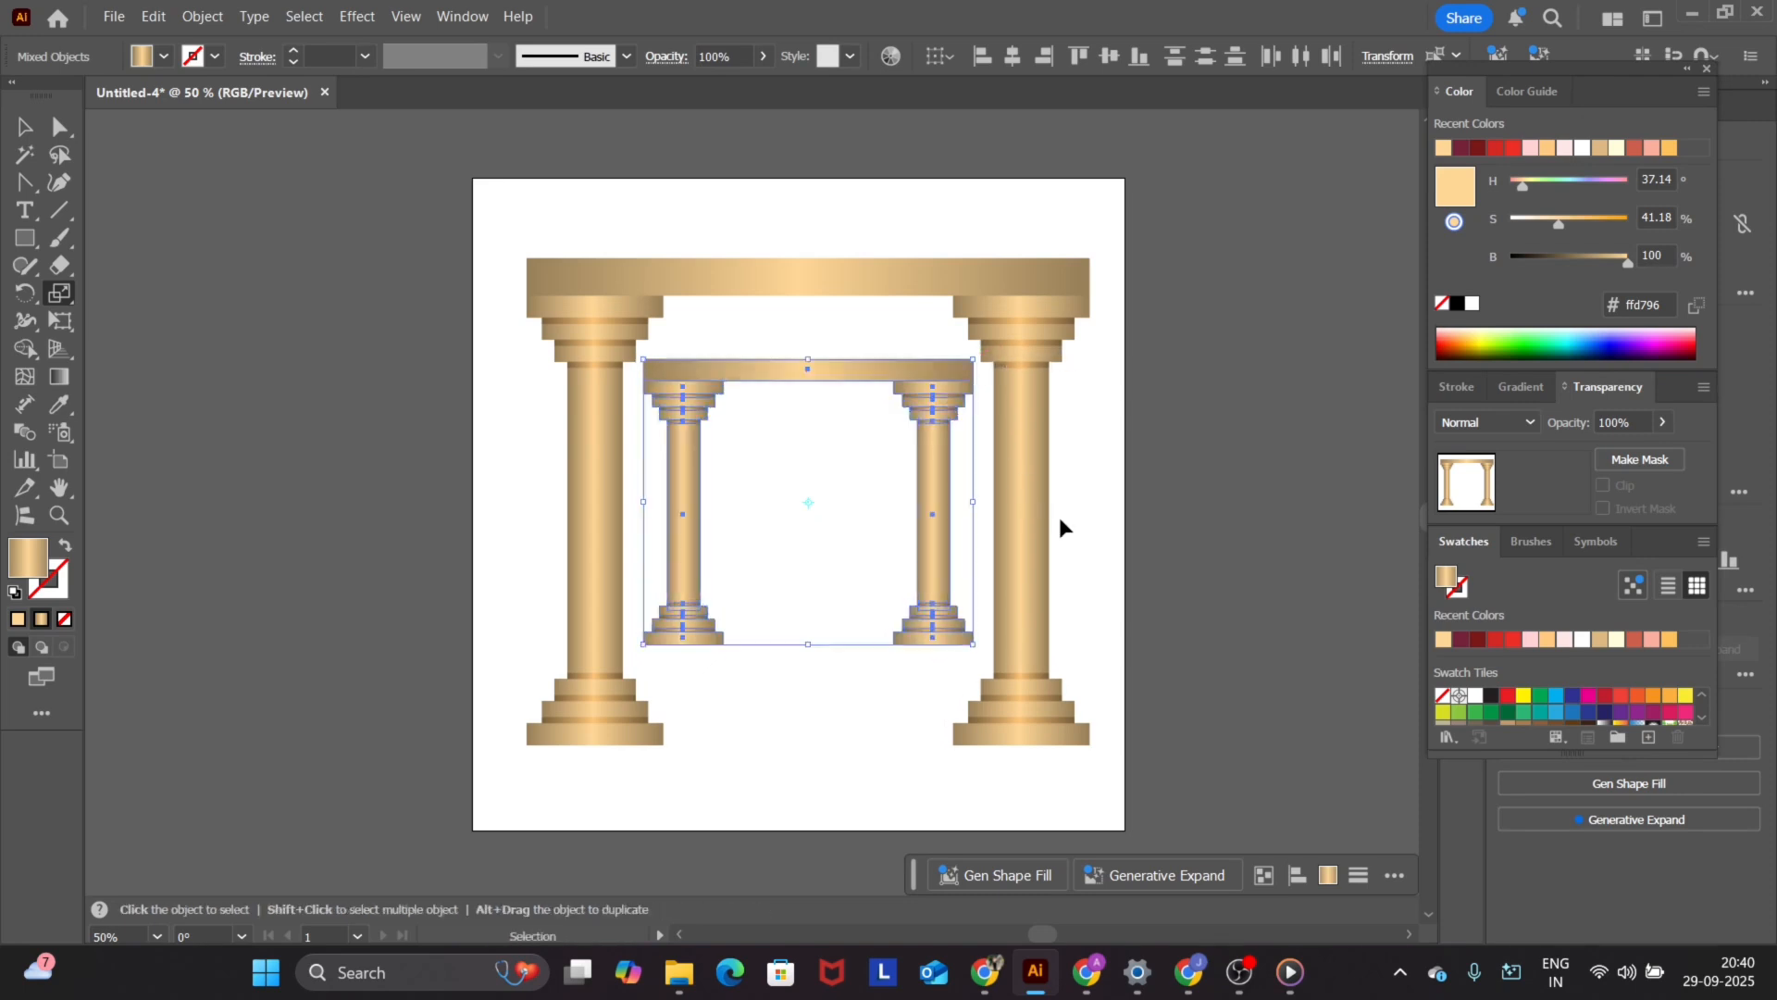
key("ctrl+d")
key("ctrl+d")
key("ctrl+d")
key("ctrl+d")
key("ctrl+d")
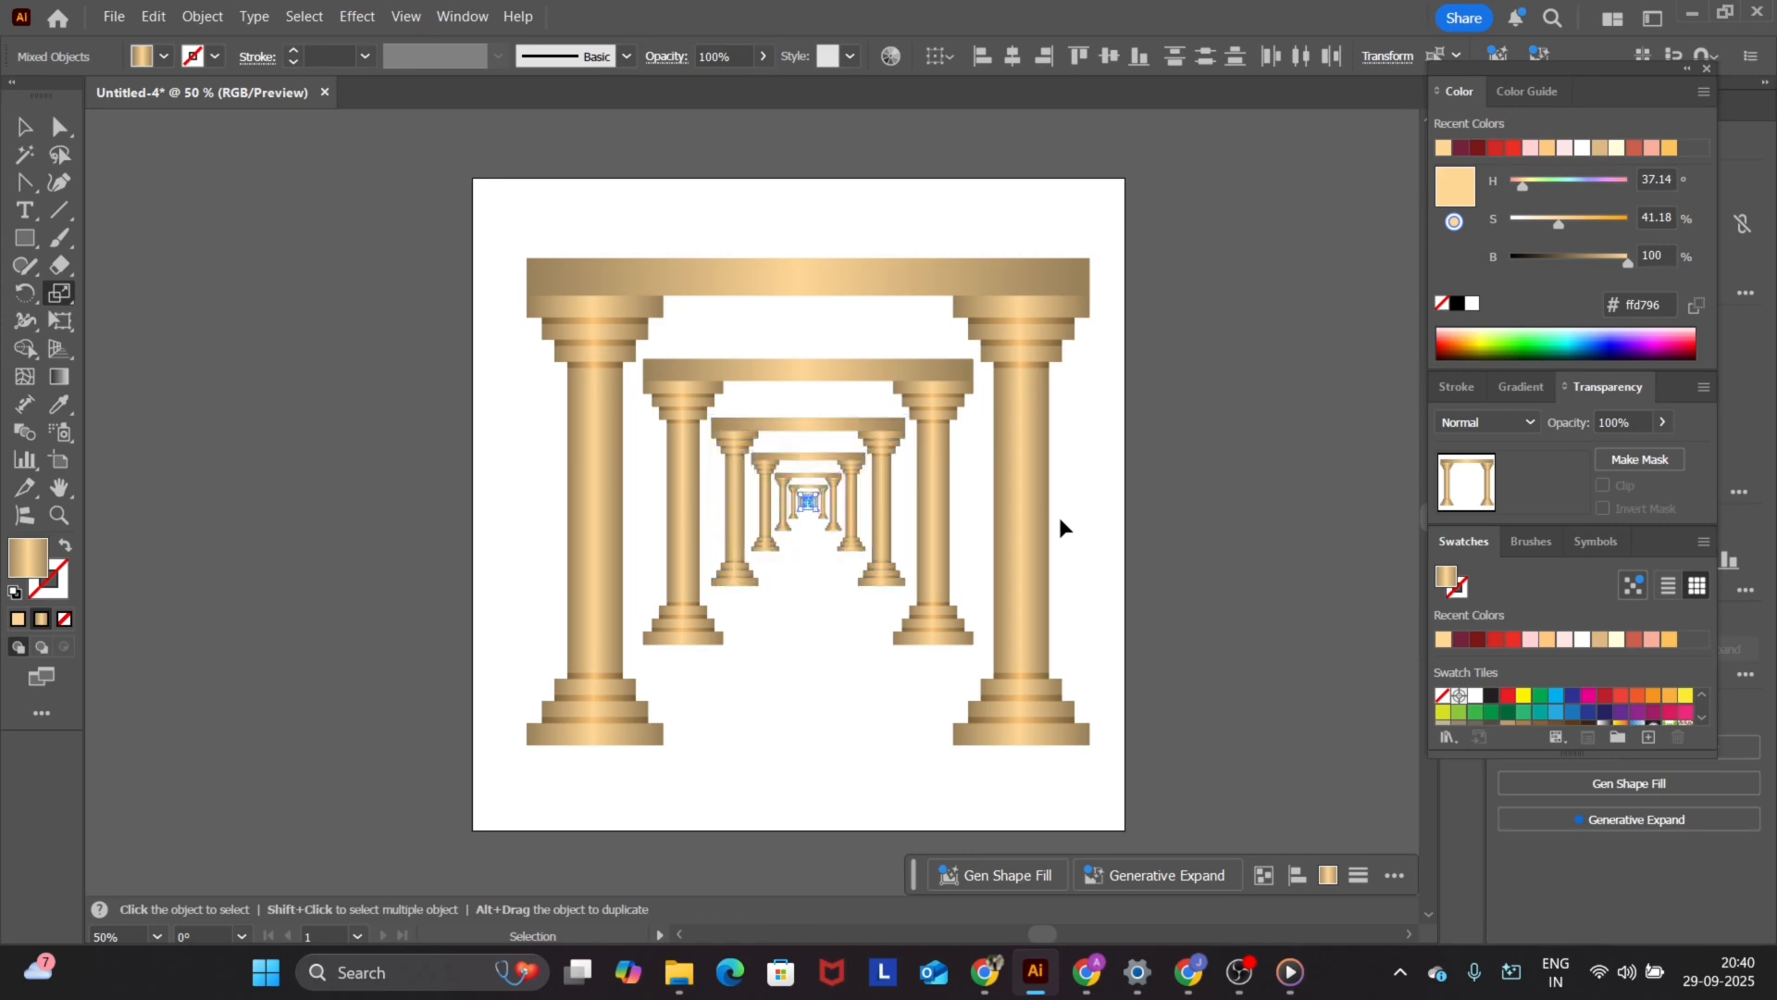
key("s")
left_click(20, 135)
left_click(907, 760)
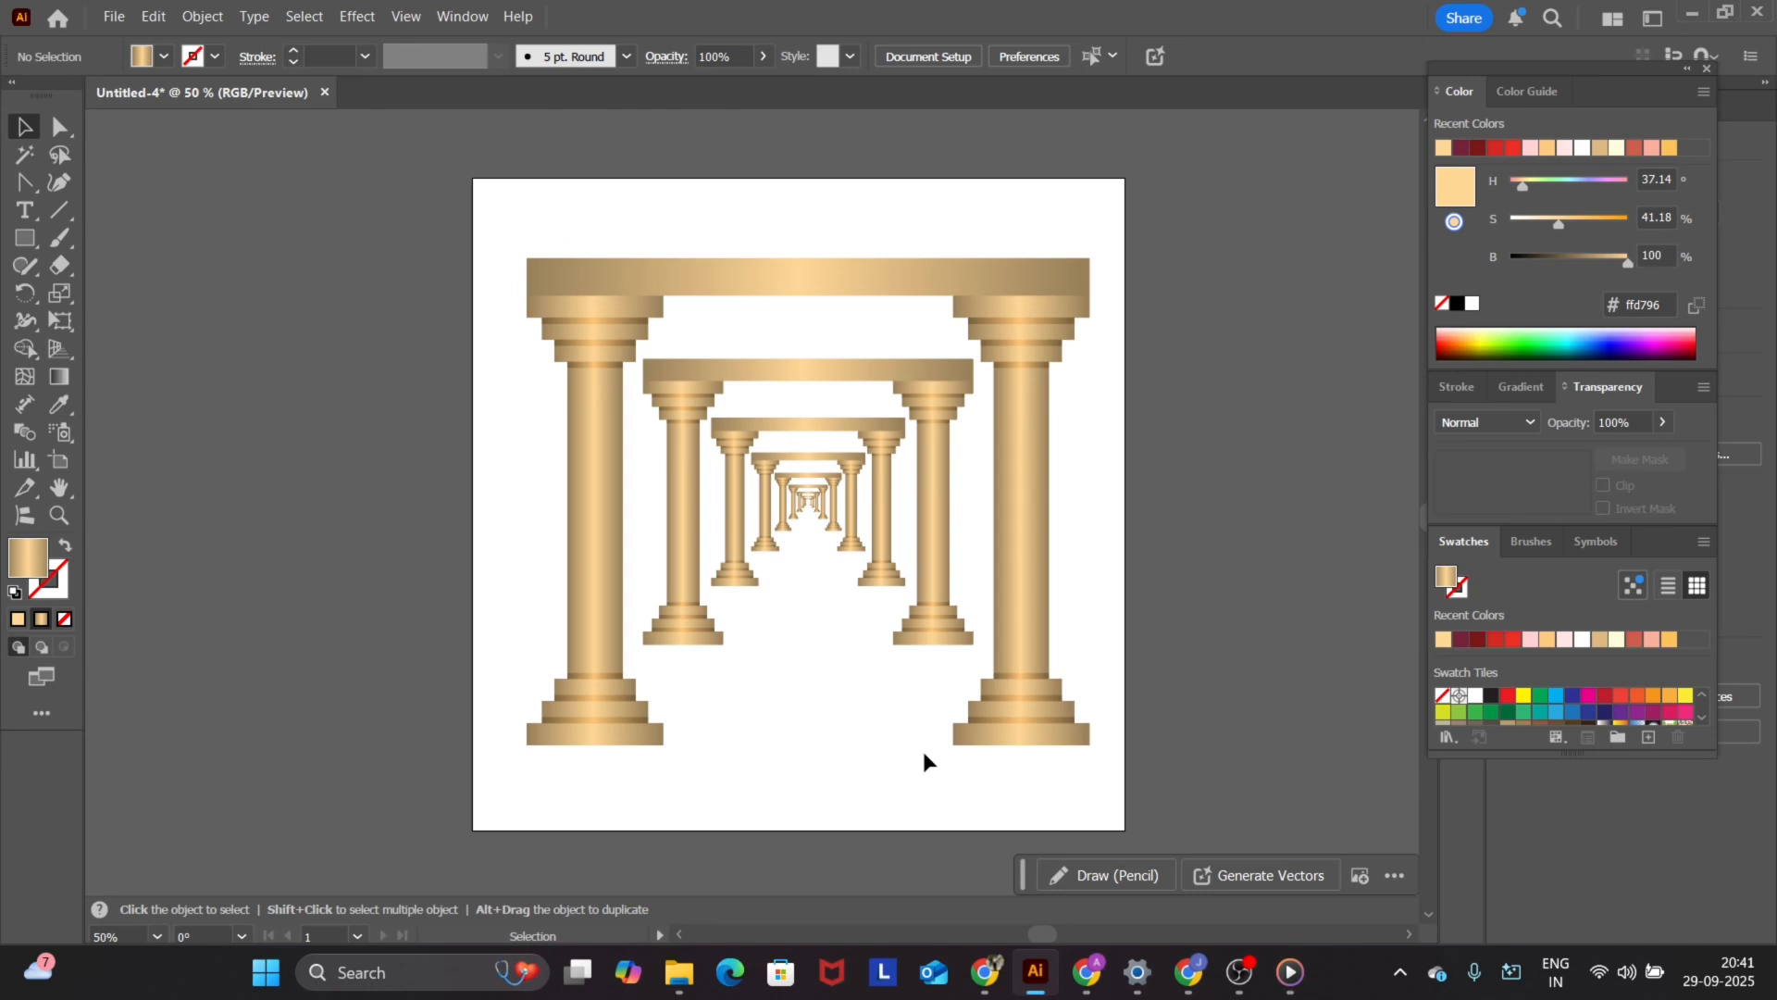
- Undo all the gateway copies scaled about the centre, keeping only the original gateway
key("ctrl+z")
key("ctrl+z")
key("ctrl+z")
key("ctrl+z")
key("ctrl+z")
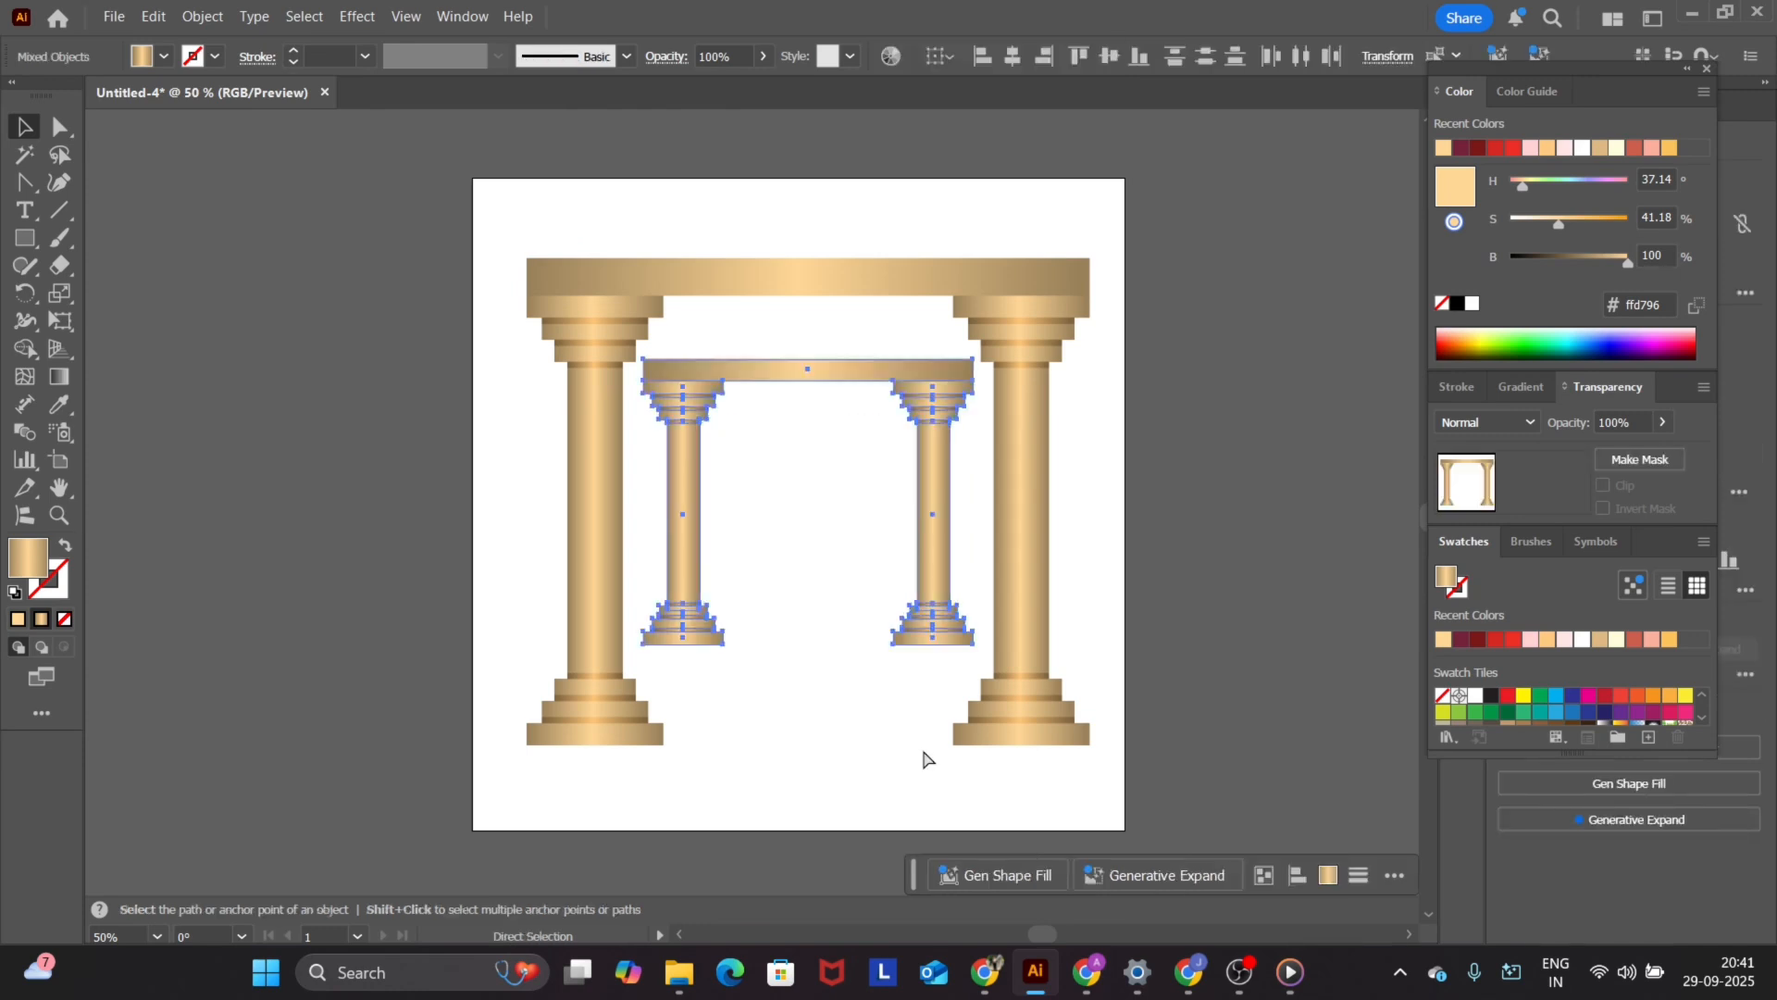
key("ctrl+z")
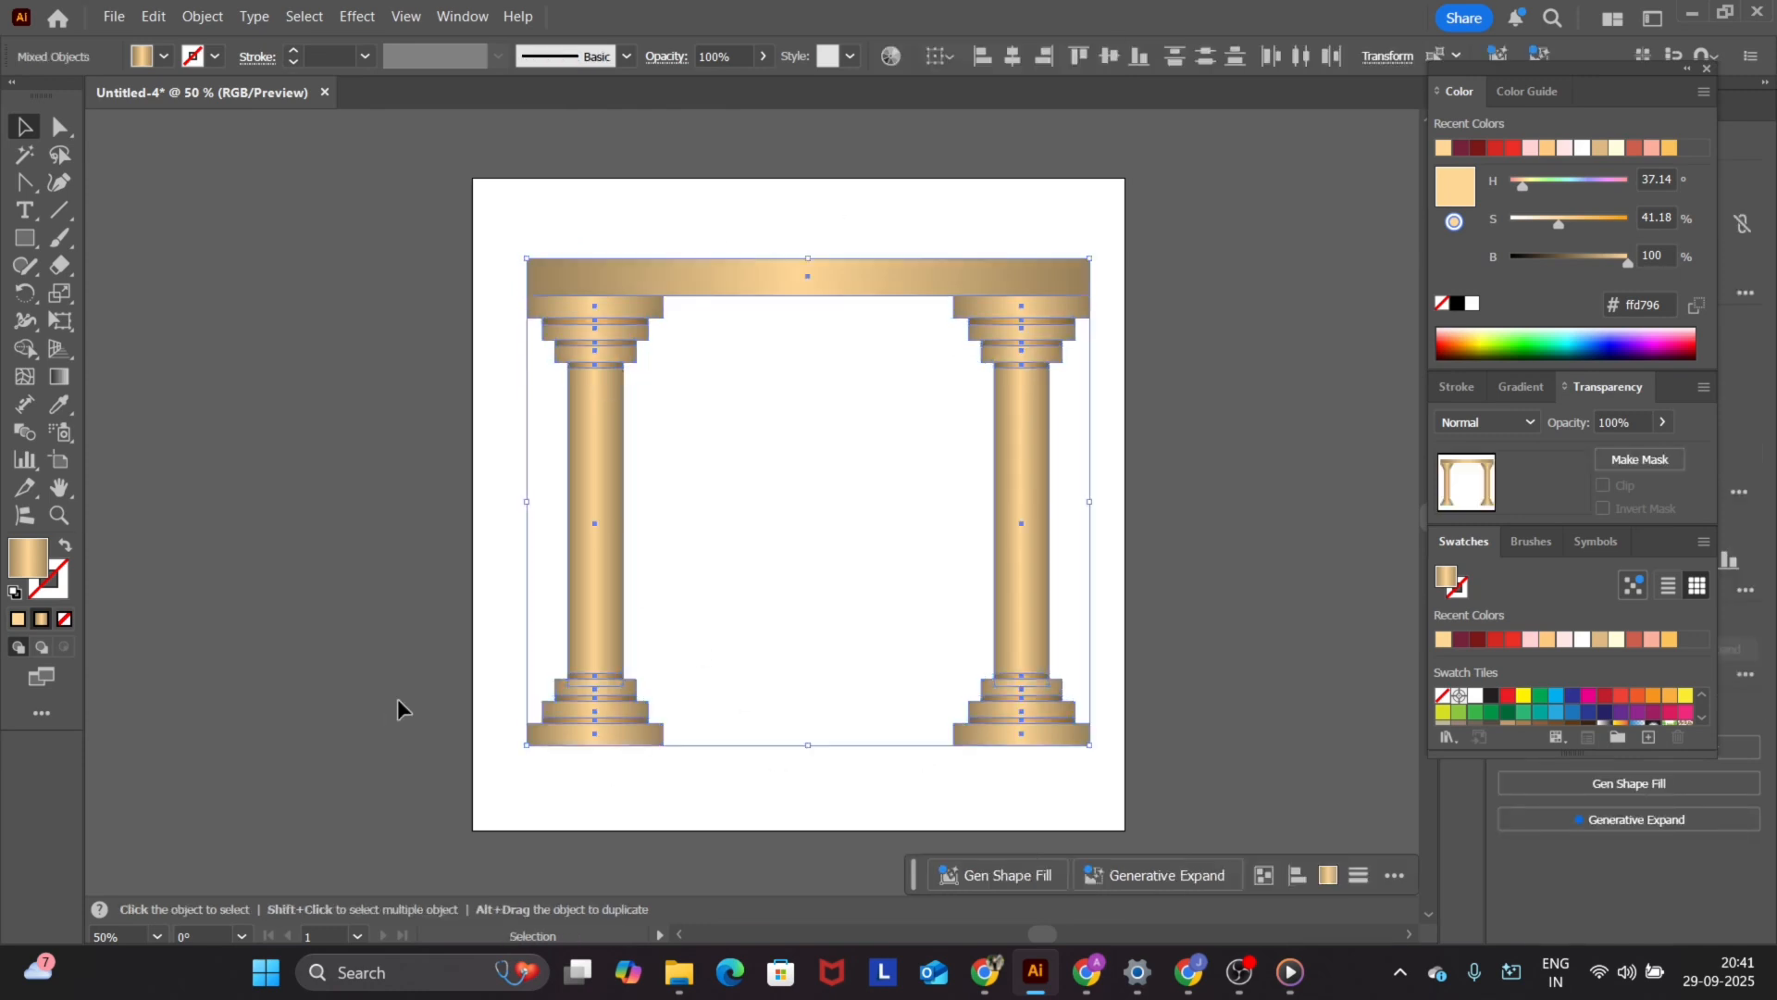
- Make a proportional copy of the gateway at about 49% scale around a point midway between the column bases
key("s")
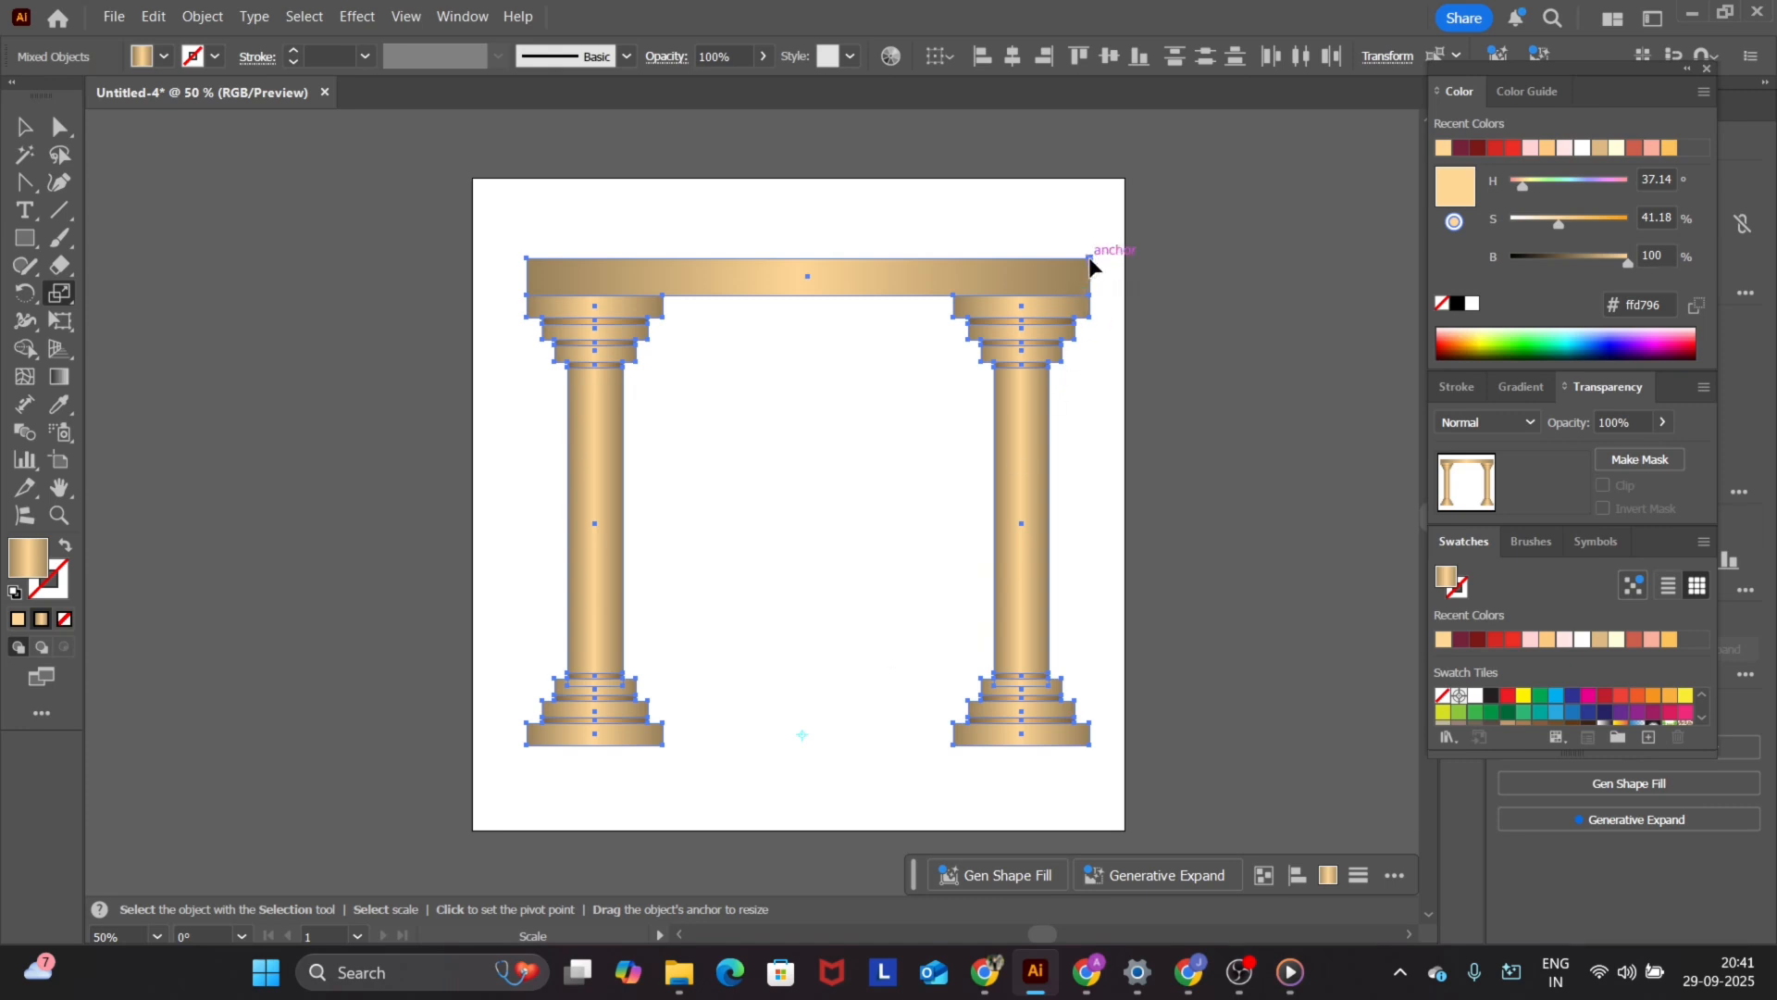
left_click_drag(1090, 263, 952, 345)
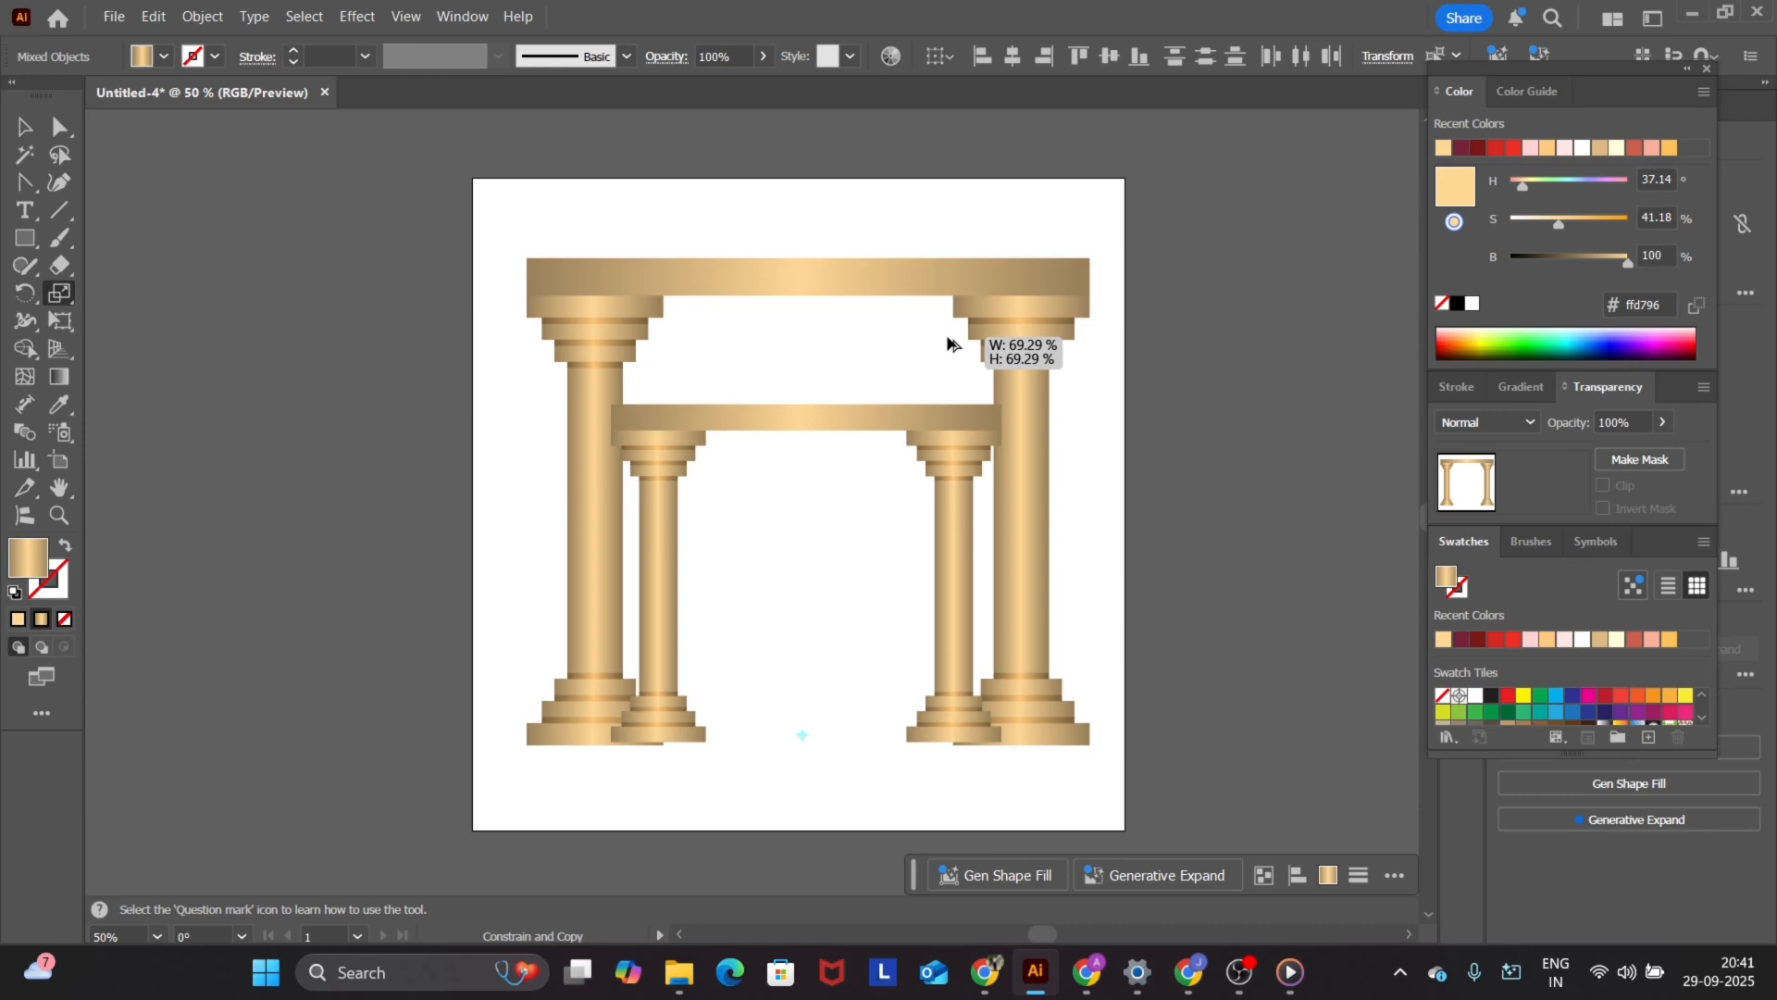
left_click_drag(948, 344, 856, 400)
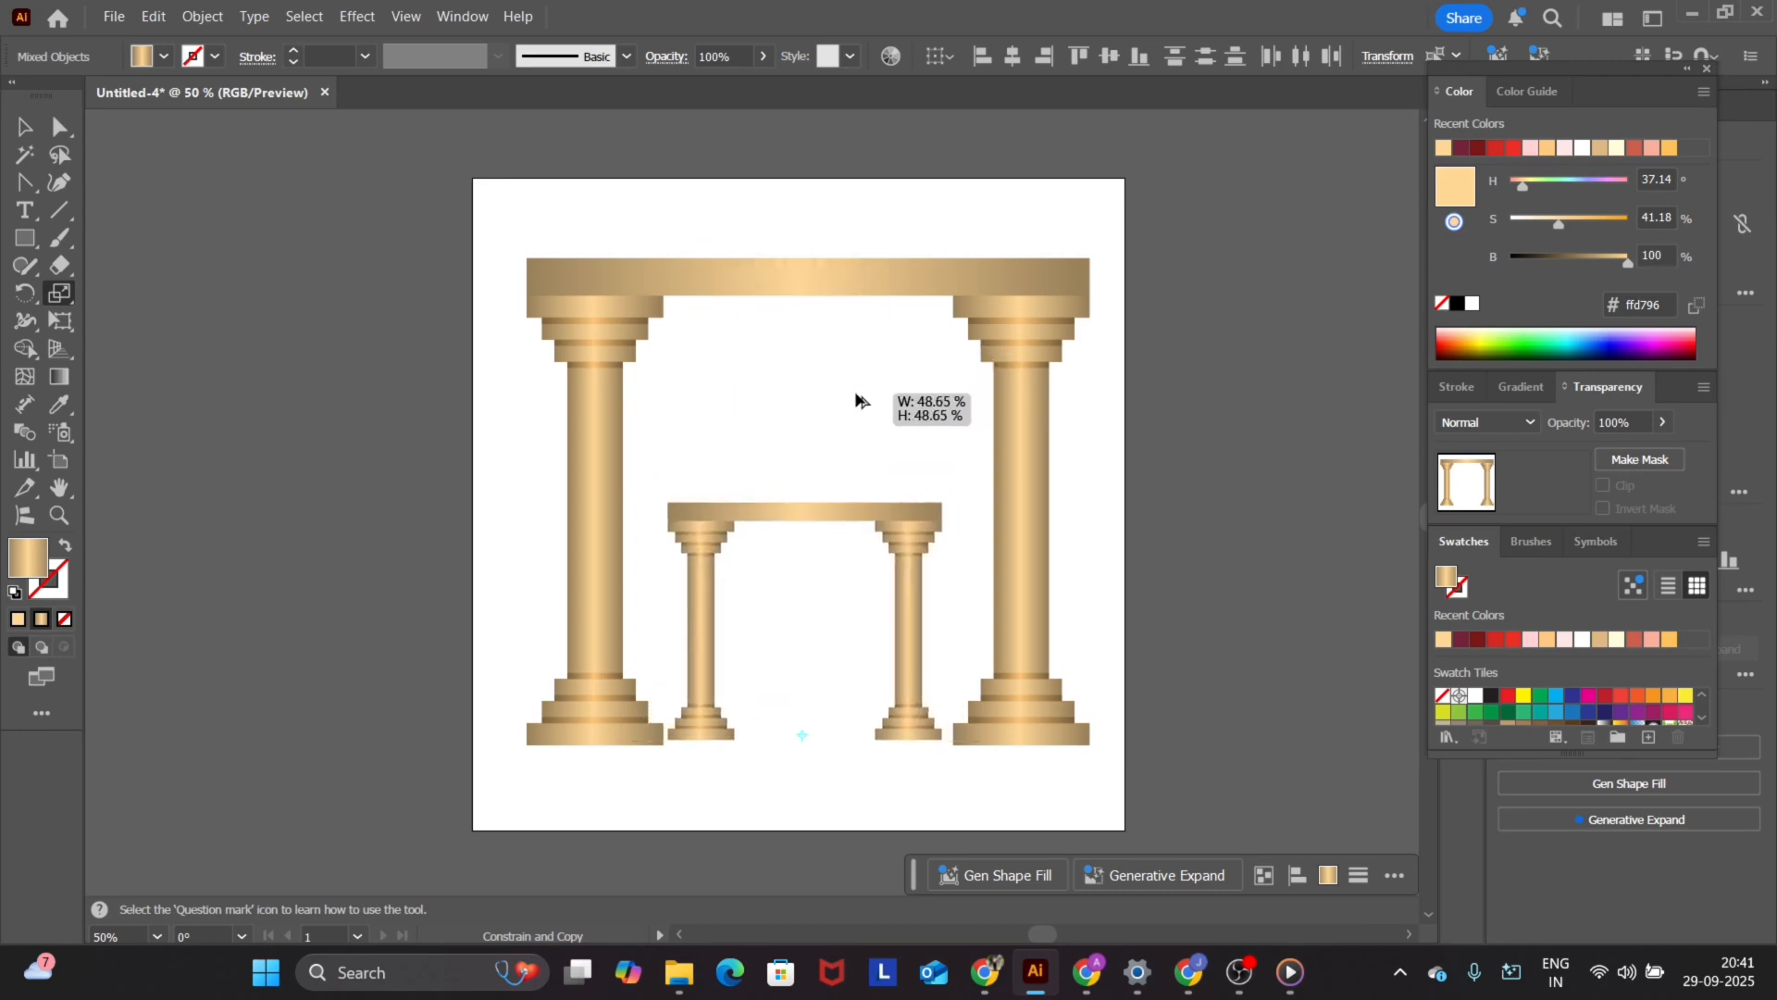
left_click_drag(856, 400, 857, 399)
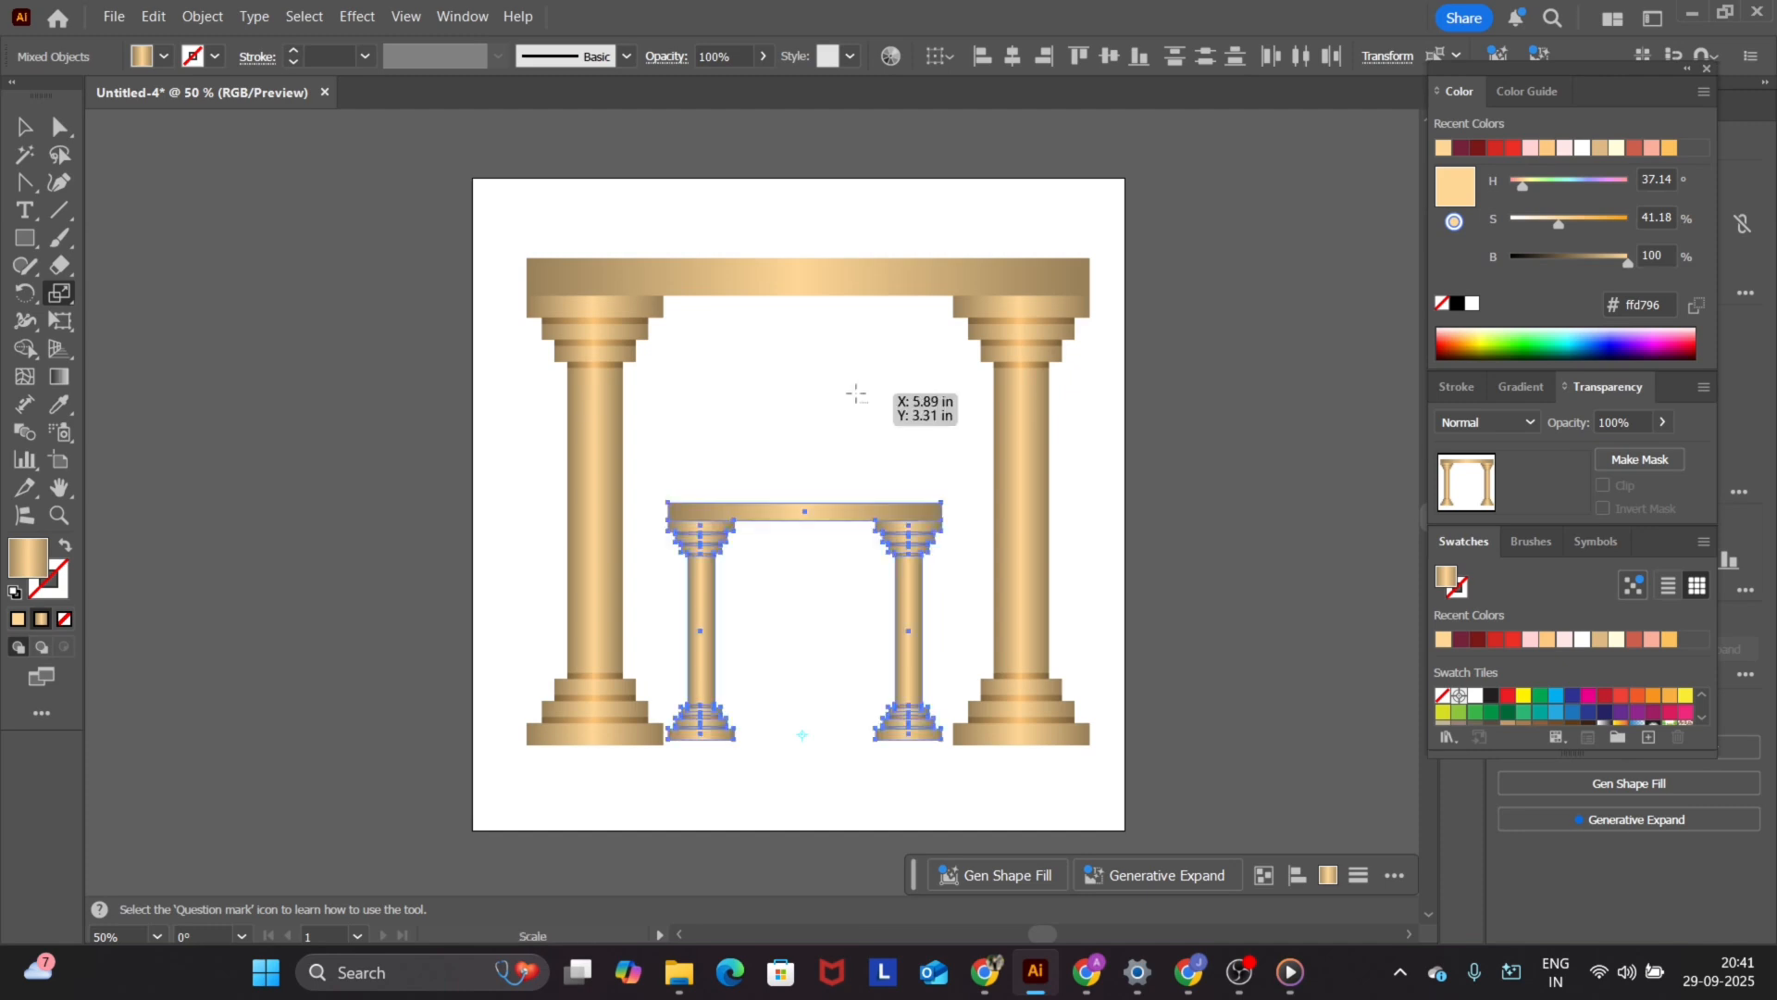
key("v")
- Repeat the scaled copy four times to form ever smaller gateways between the bases, and deselect
key("ctrl+d")
key("ctrl+d")
key("ctrl+d")
key("ctrl+d")
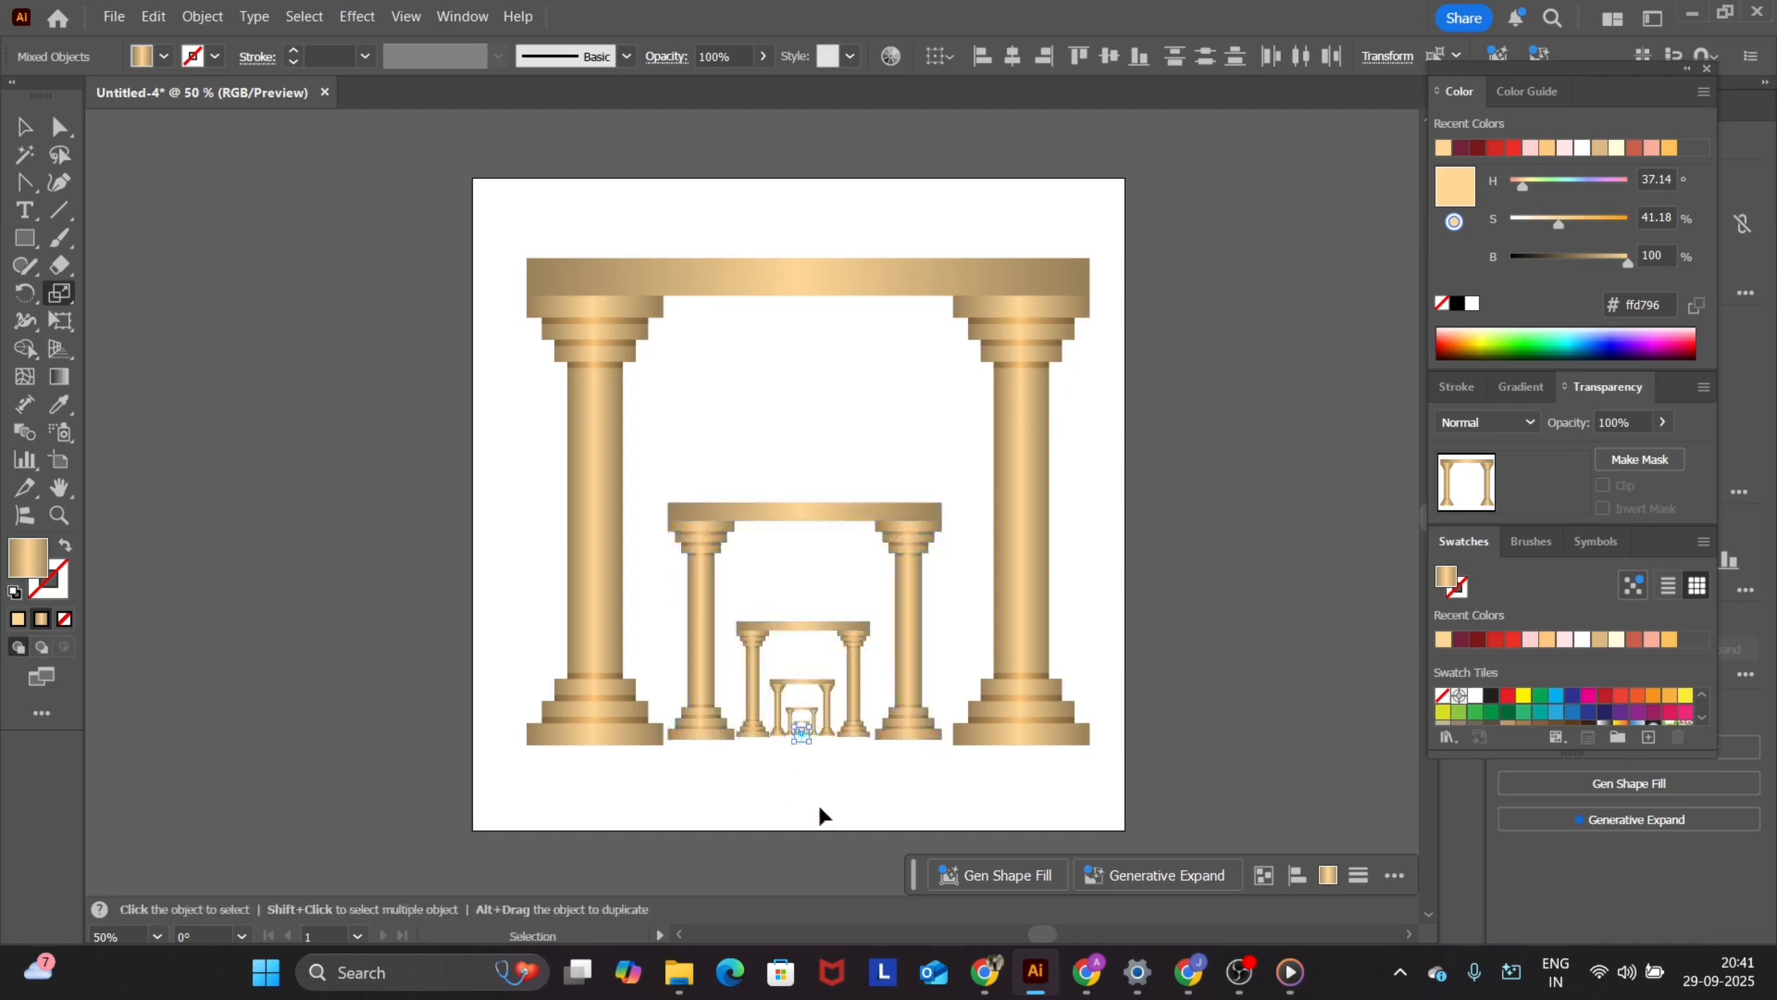
key("v")
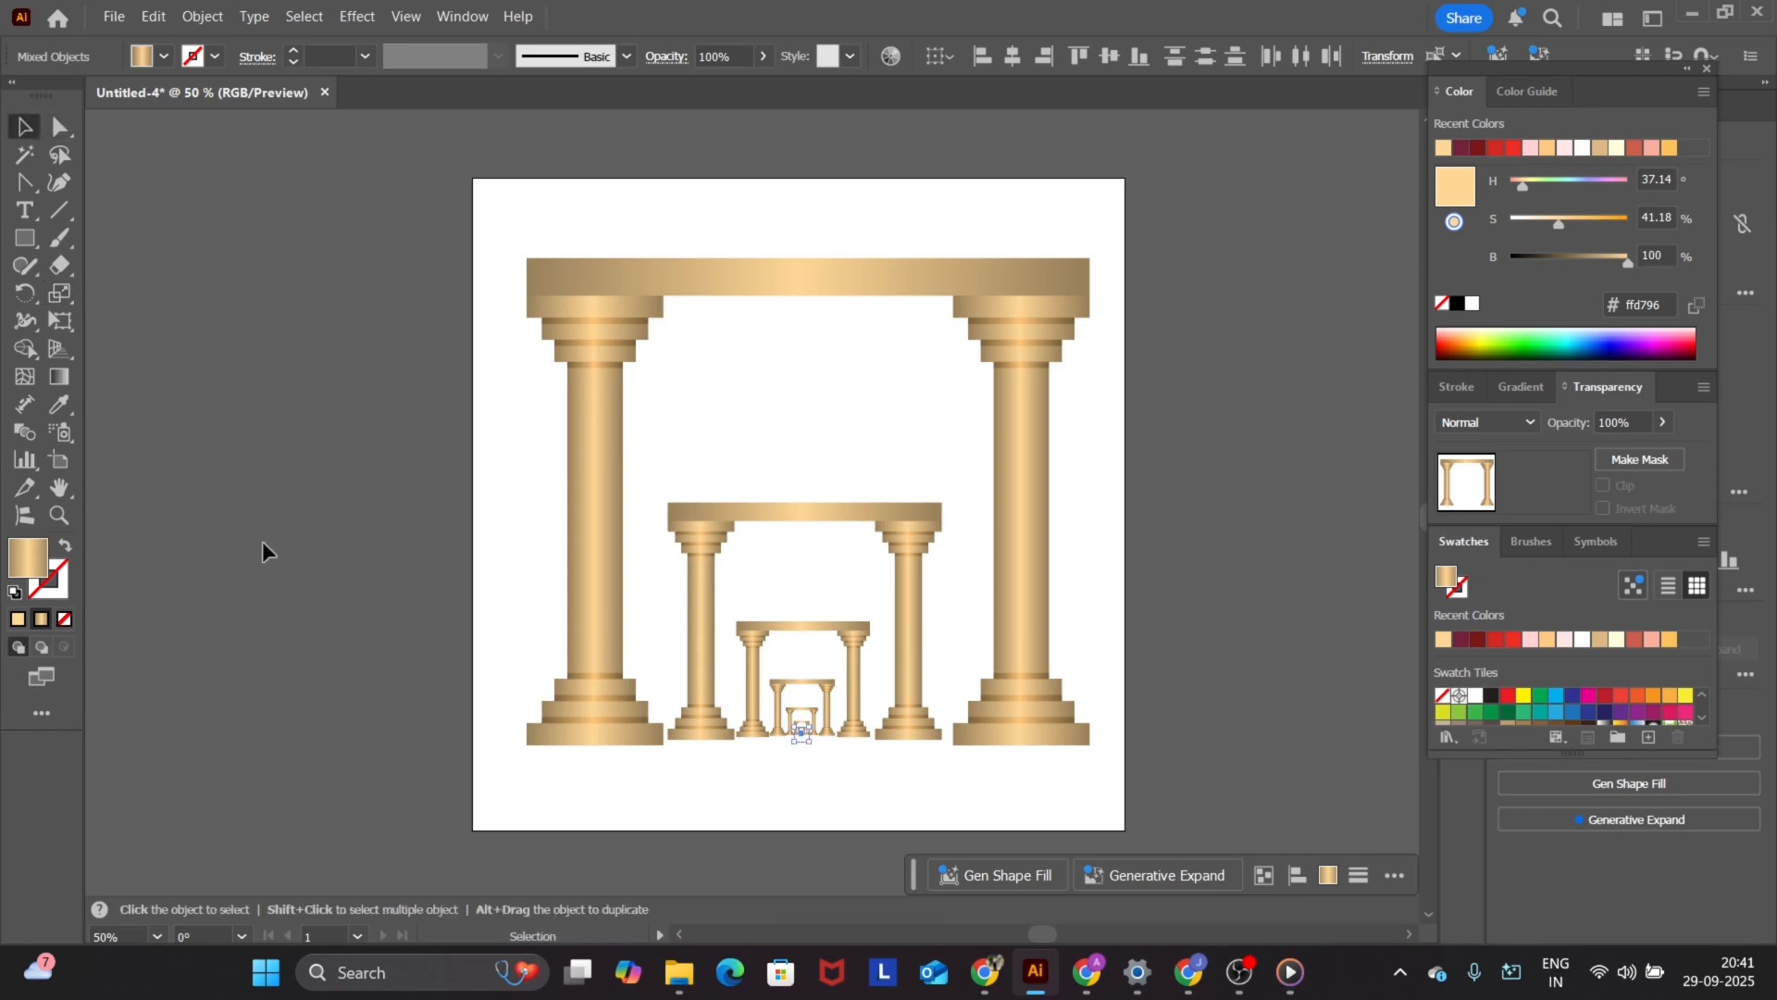
left_click(764, 772)
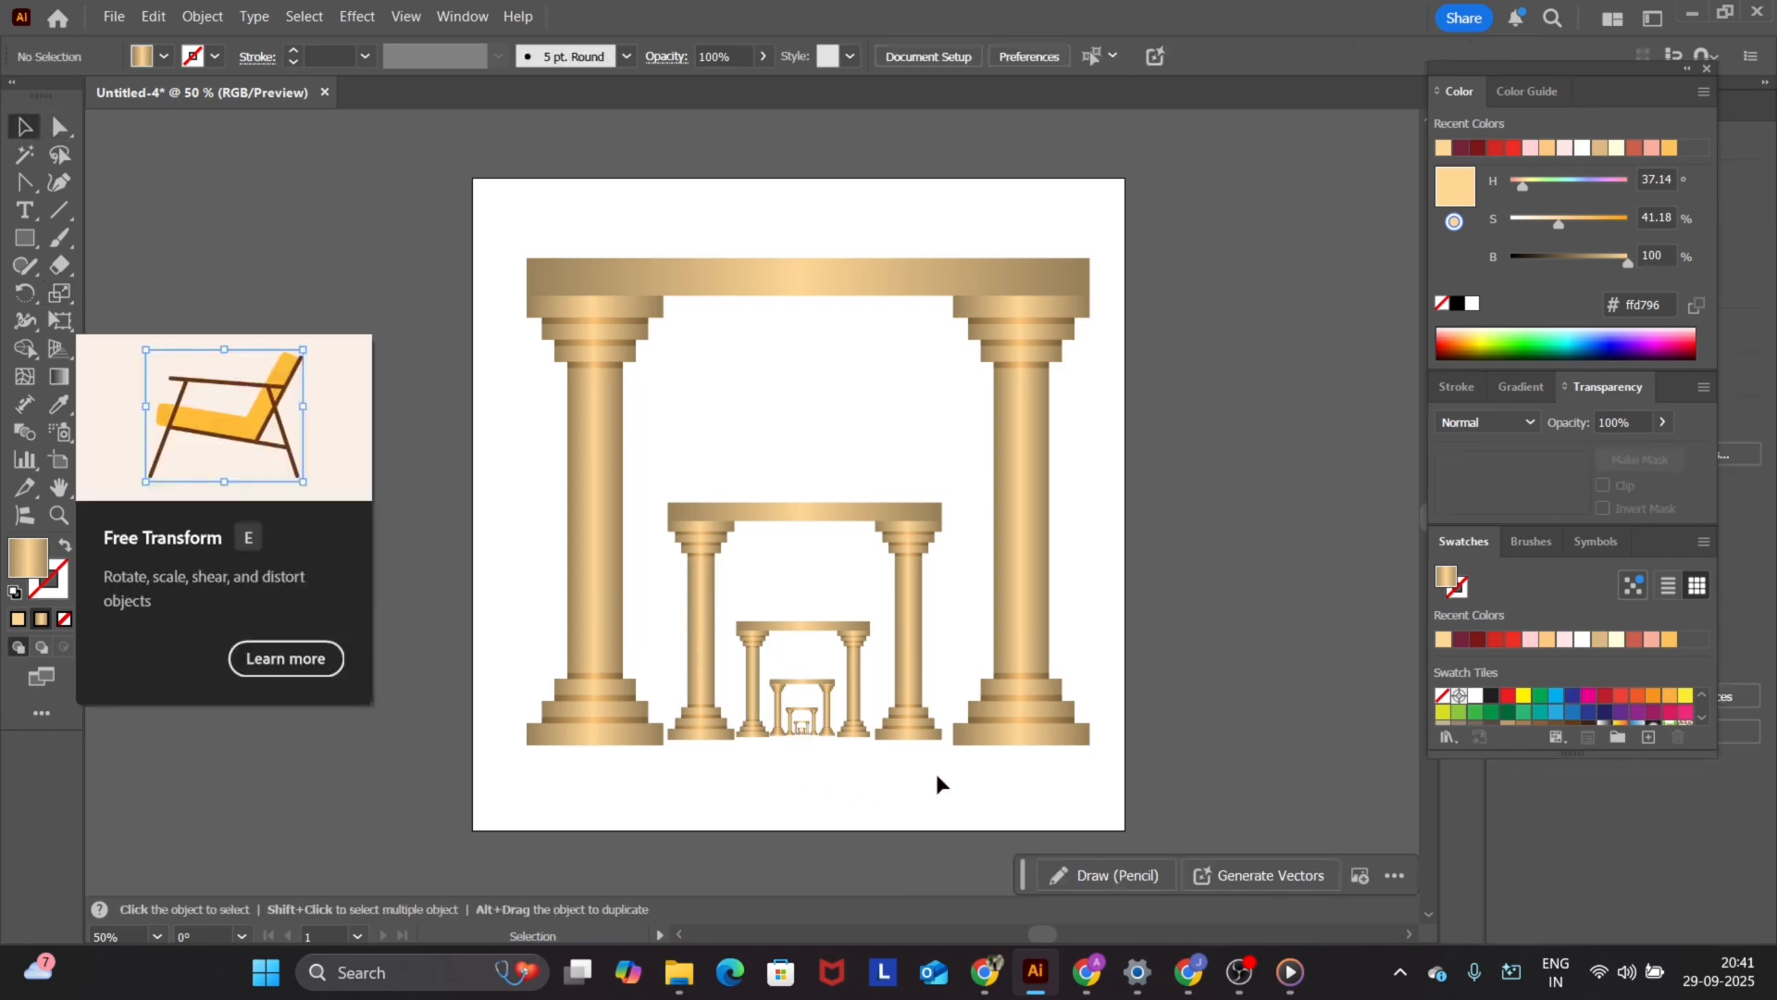
- Undo all the copies scaled towards the base line and keep the original gateway selected
key("a")
key("ctrl+a")
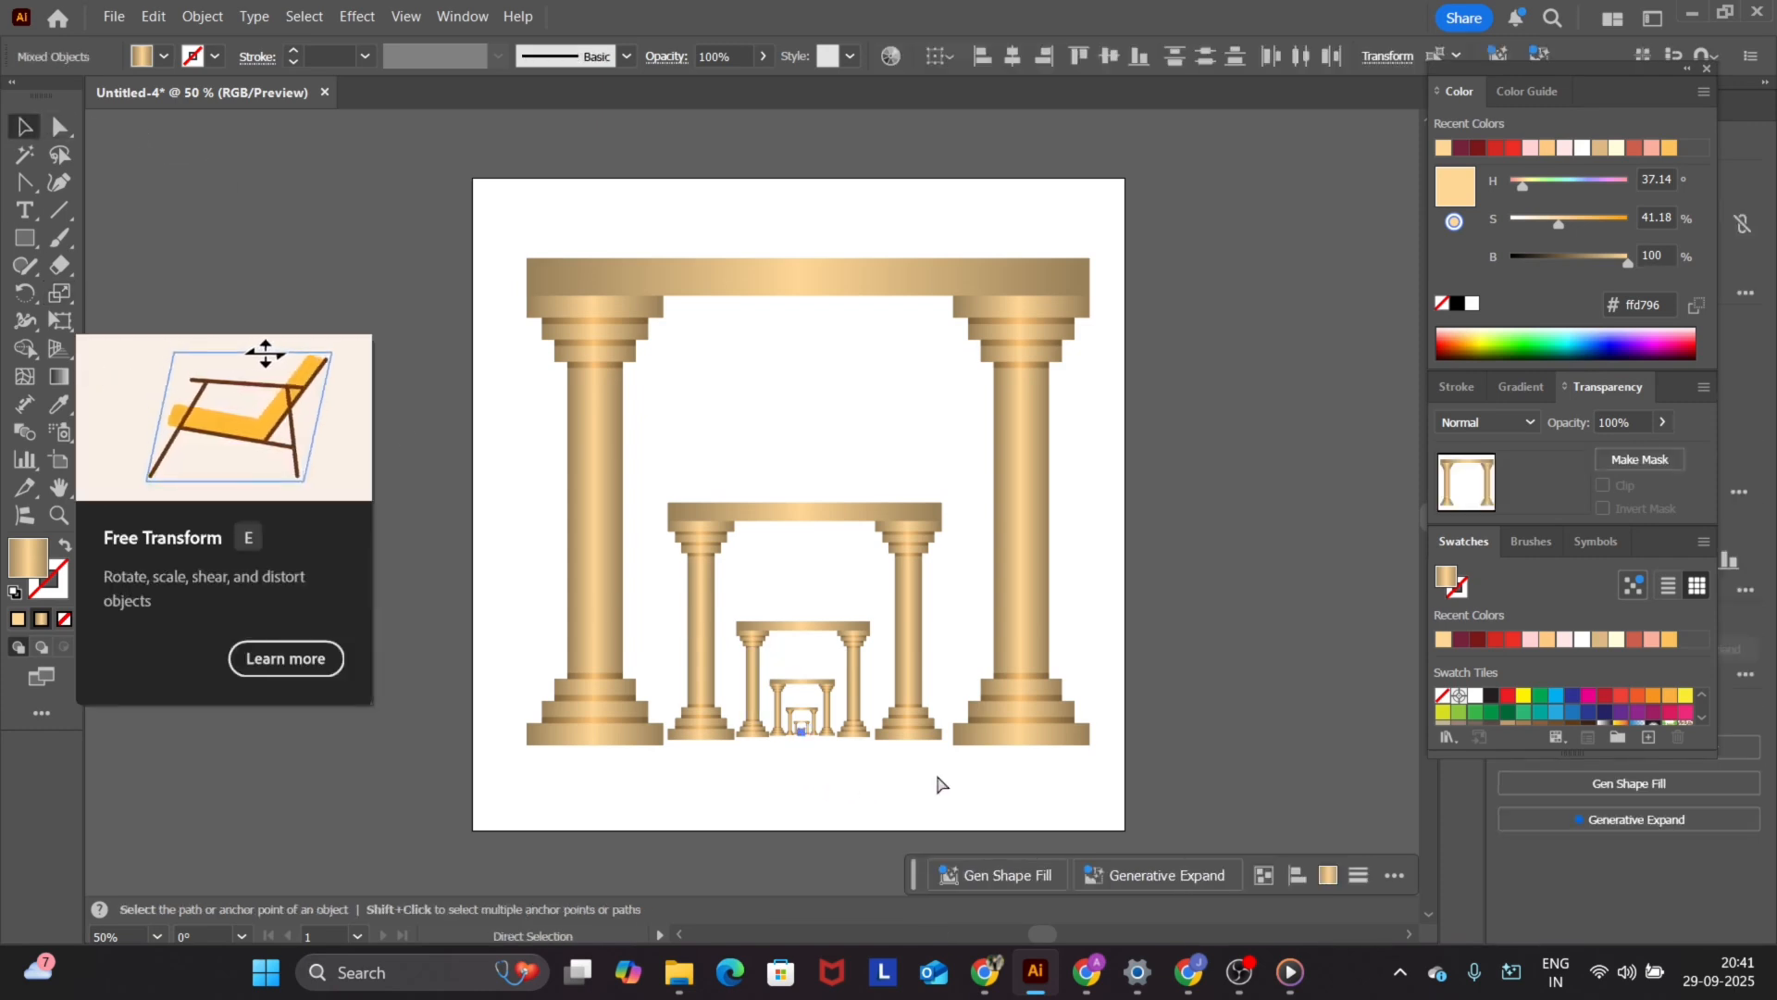
key("ctrl+z")
key("ctrl+z")
key("ctrl+z")
key("ctrl+z")
key("ctrl+z")
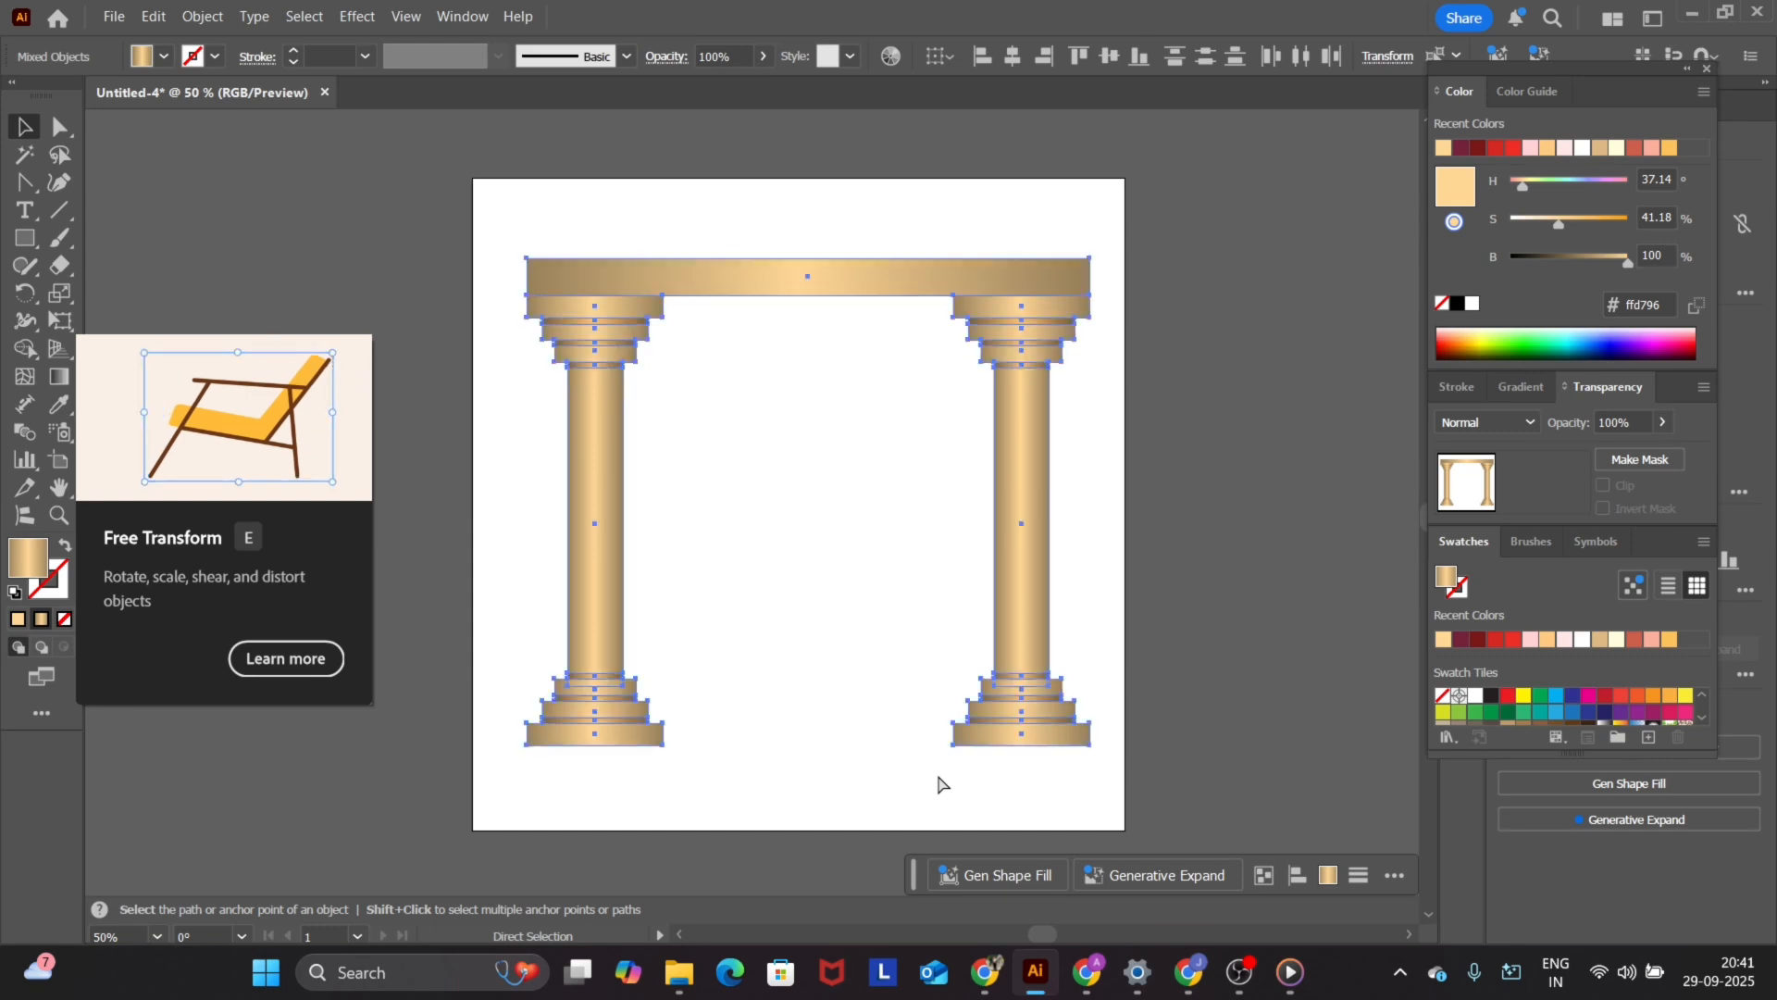
key("v")
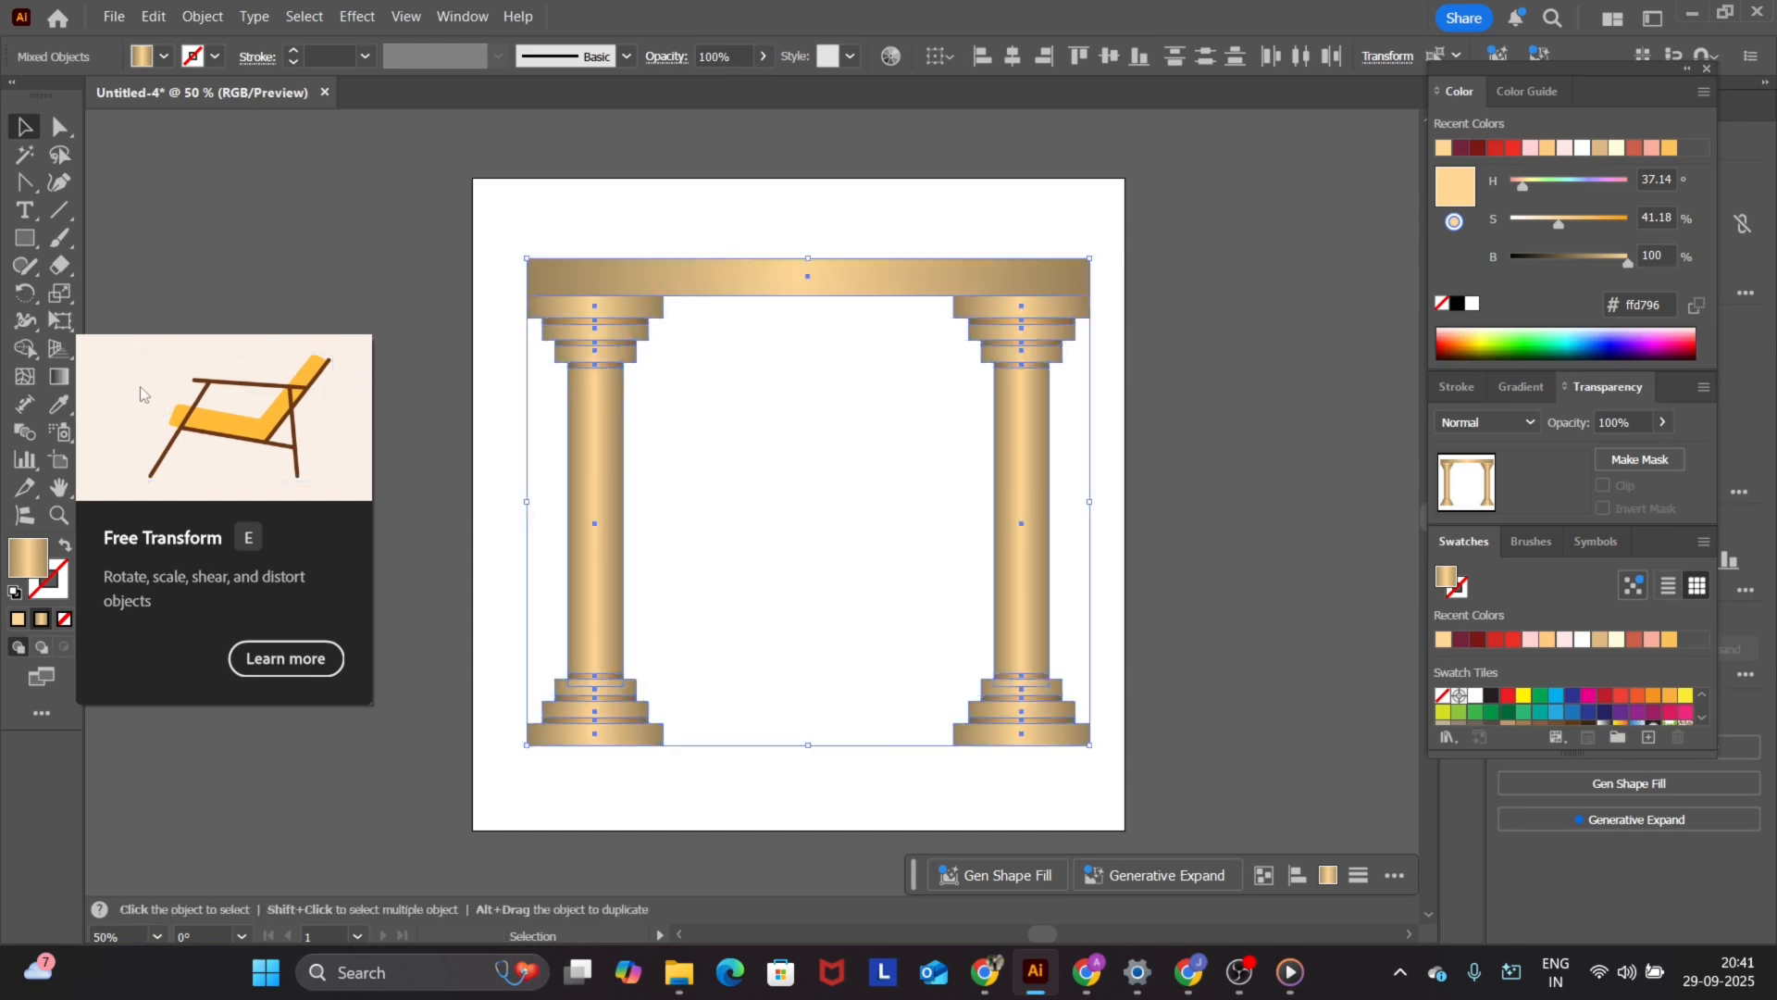
- Make a slightly smaller proportional copy of the gateway around a point just below the middle of its base line
left_click(59, 292)
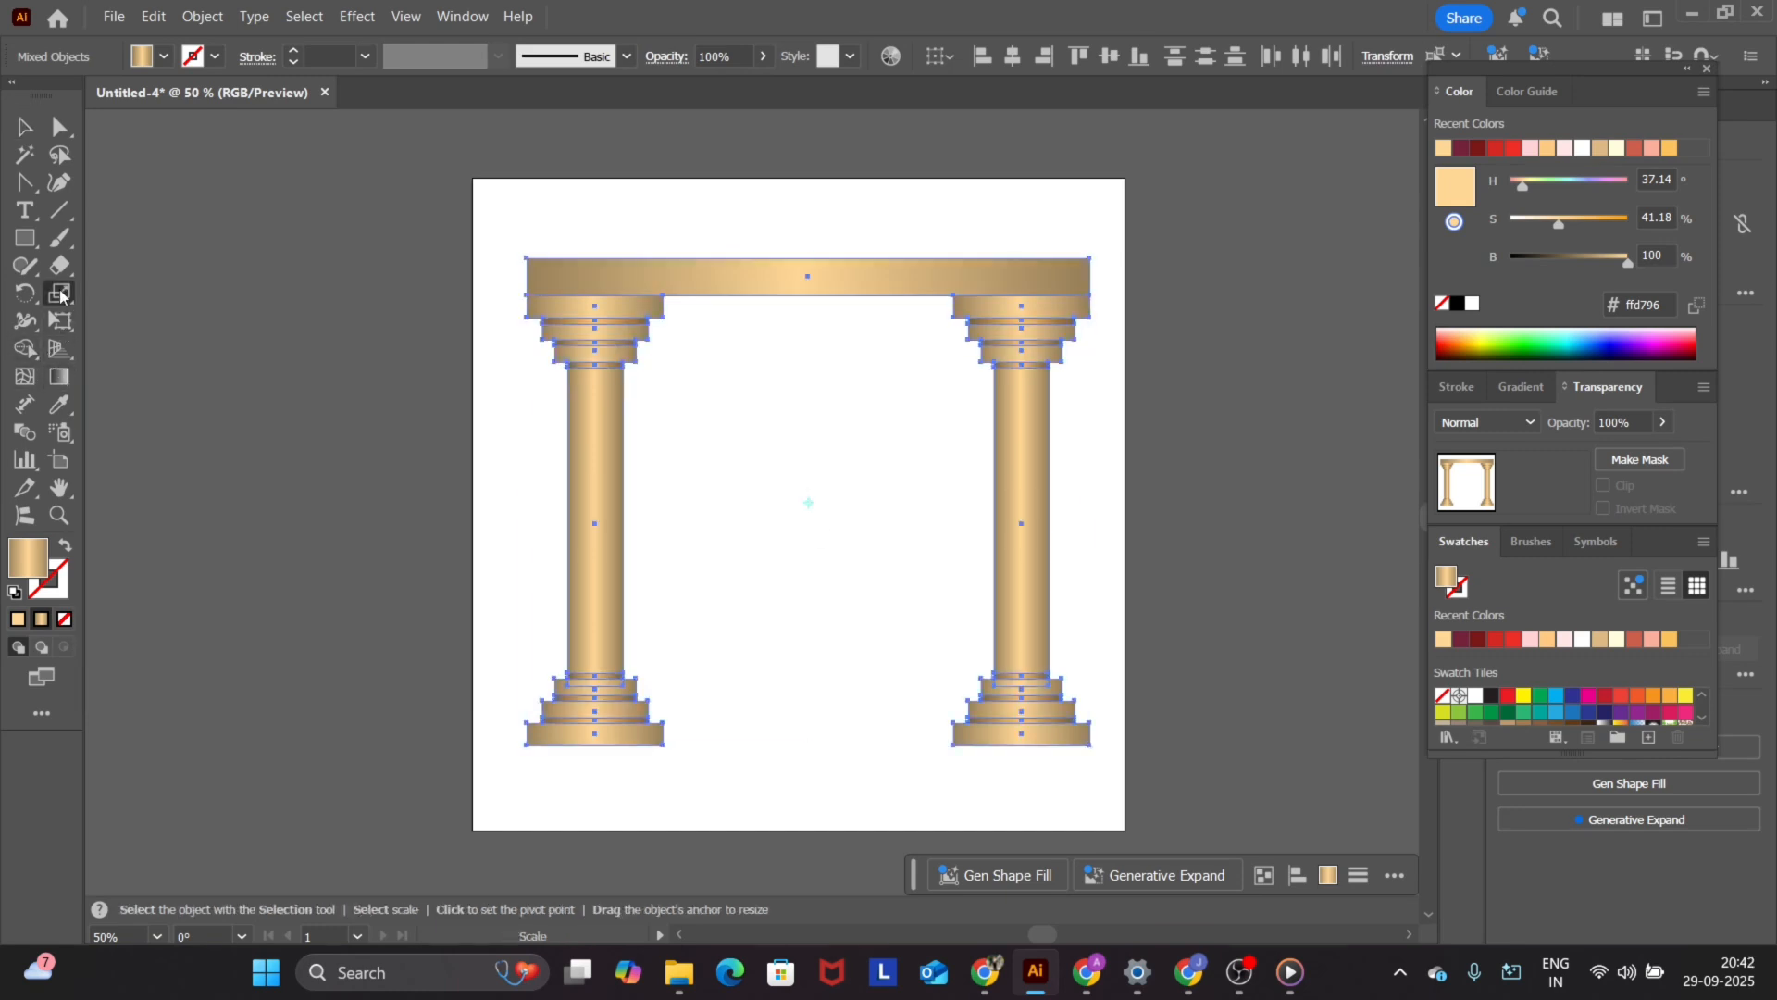
left_click(800, 775)
left_click_drag(1089, 266, 1037, 338)
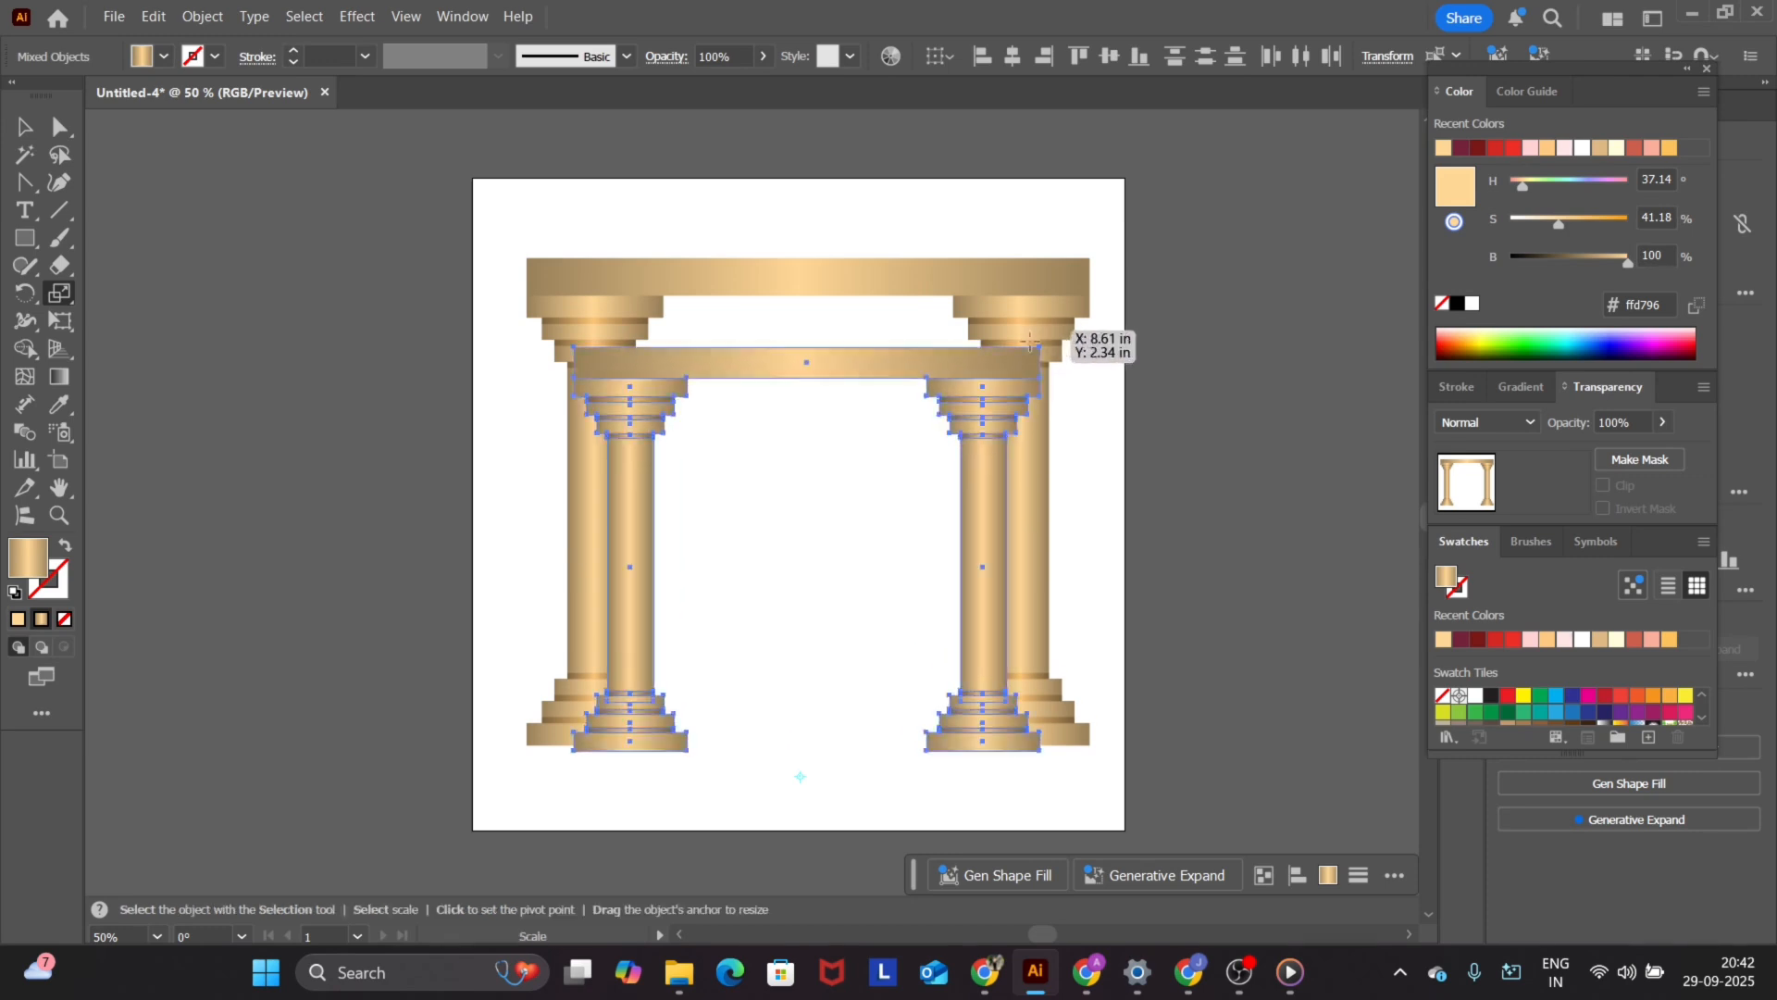
key("ctrl")
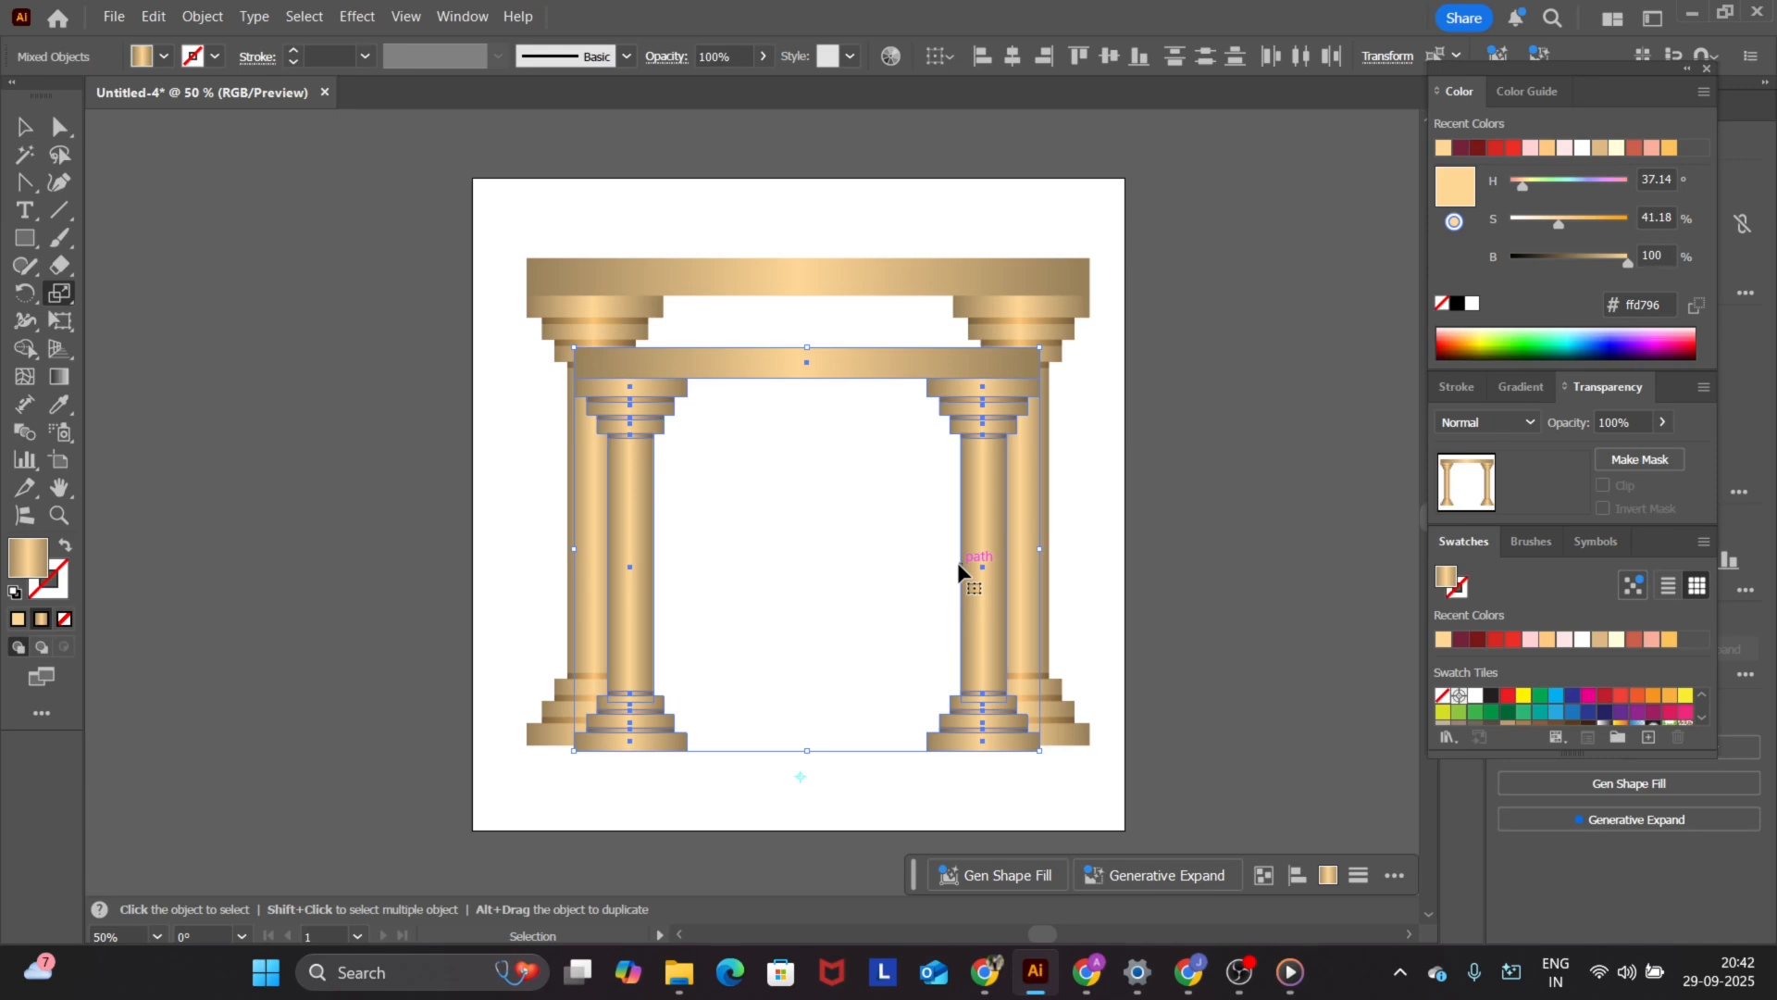
- Repeat the slightly reduced copy nine times to form a dense receding colonnade, and deselect
key("ctrl+d")
key("ctrl+d")
key("ctrl+d")
key("ctrl+d")
key("ctrl+d")
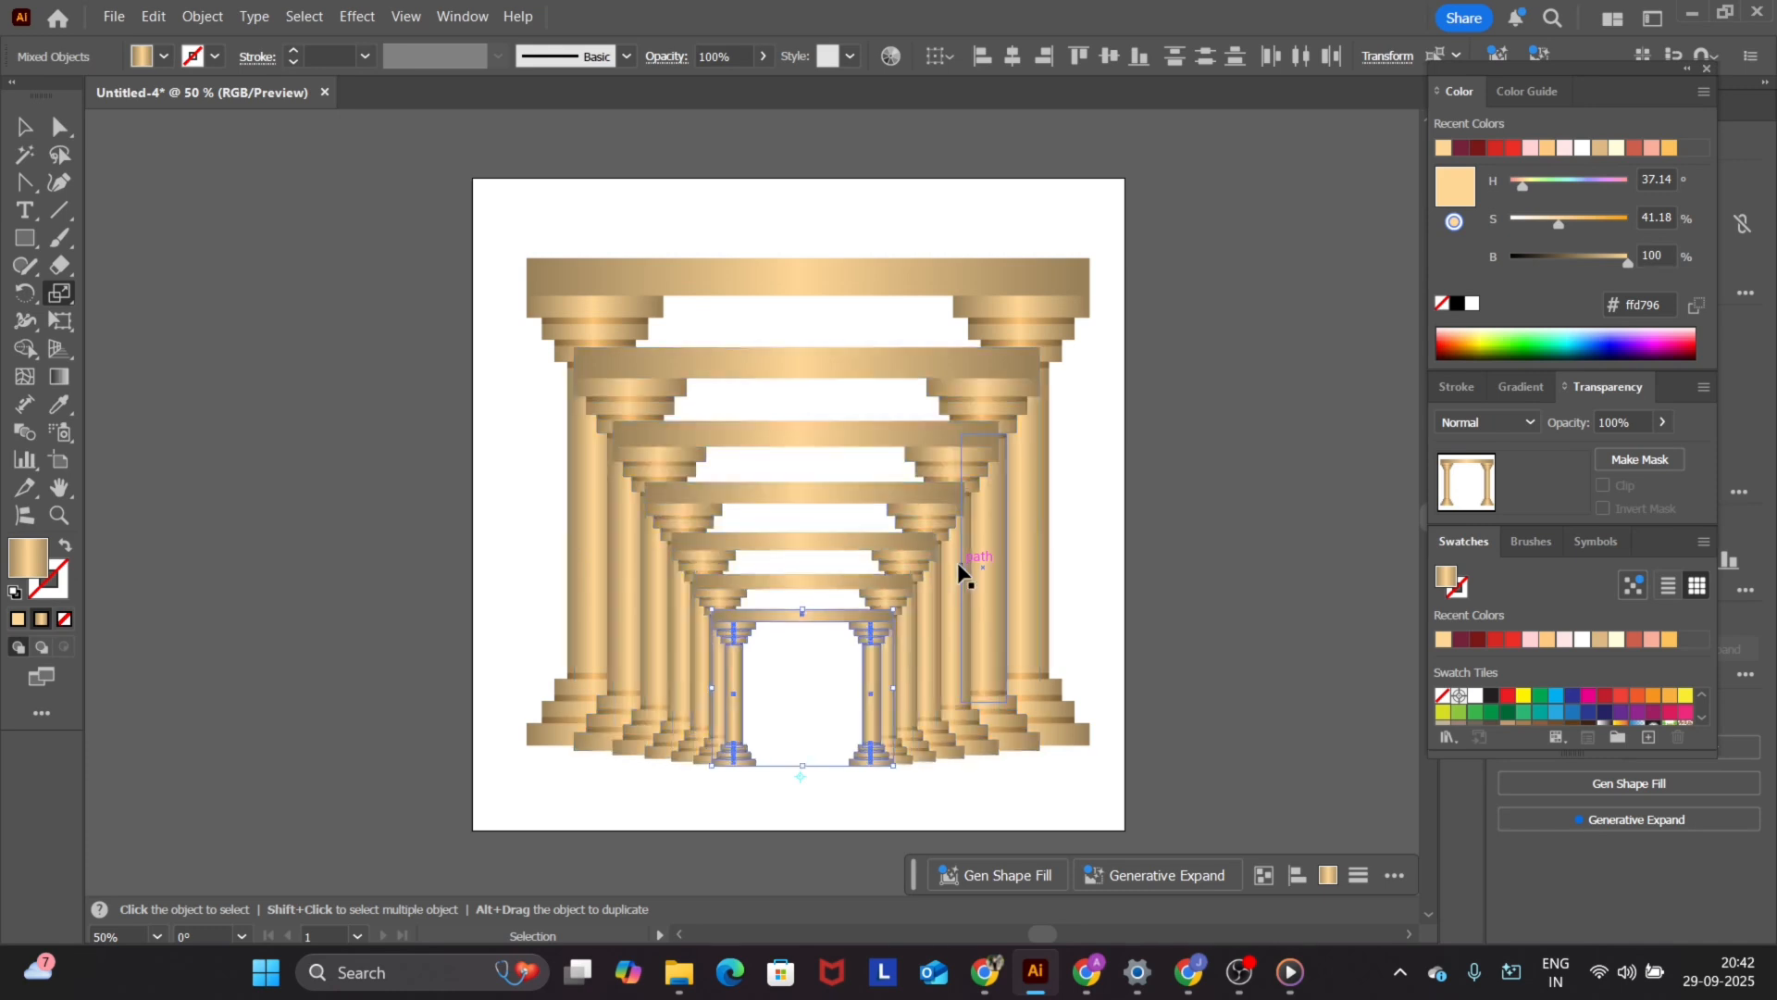
key("ctrl+d")
key("ctrl+d")
key("ctrl+d")
key("ctrl+d")
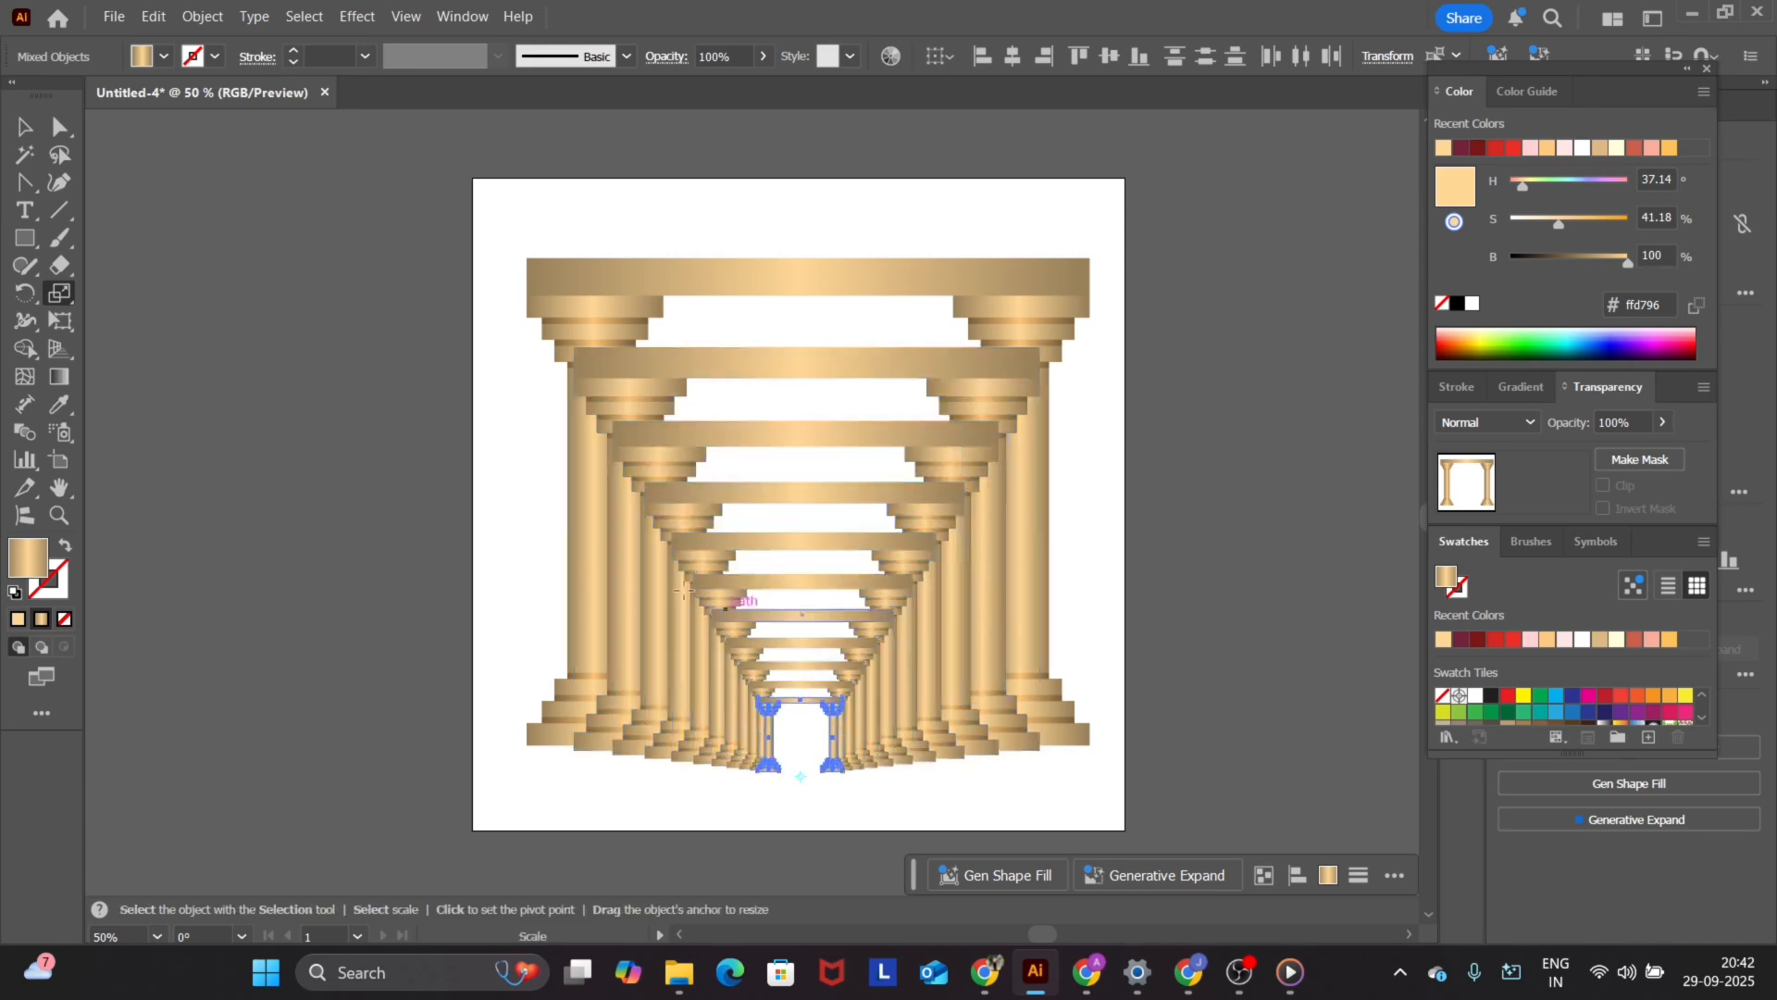
left_click(24, 127)
left_click(370, 336)
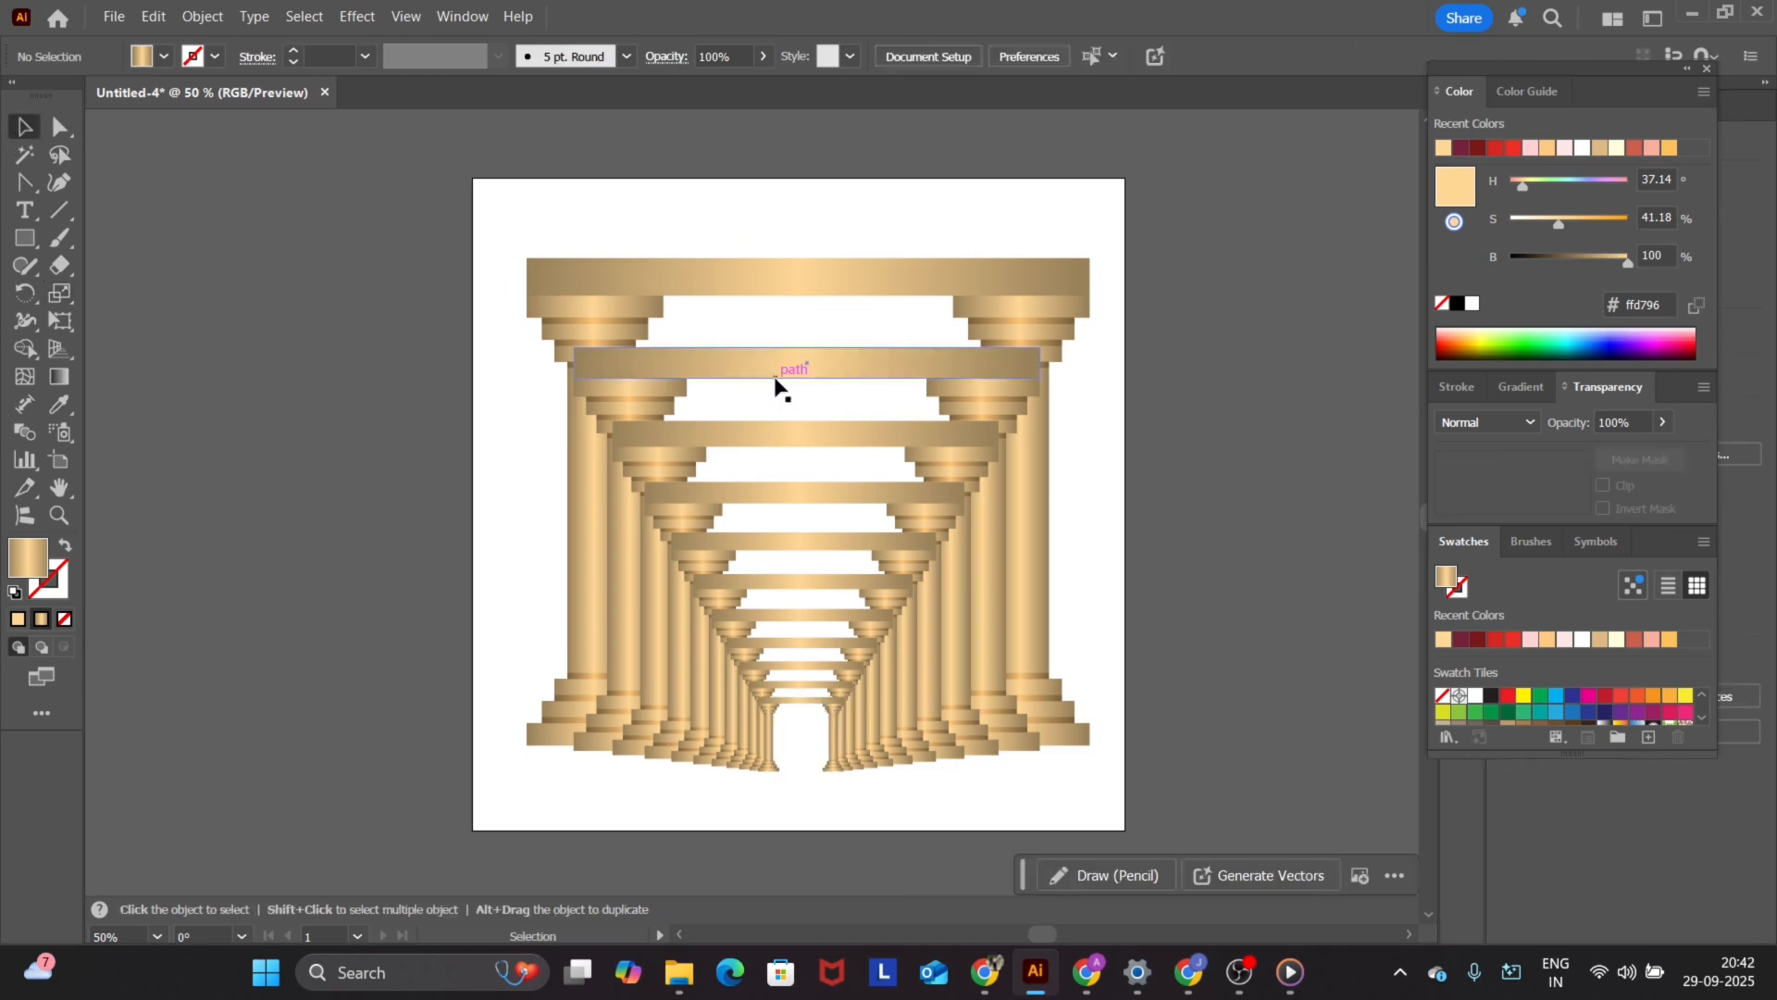
left_click(775, 375)
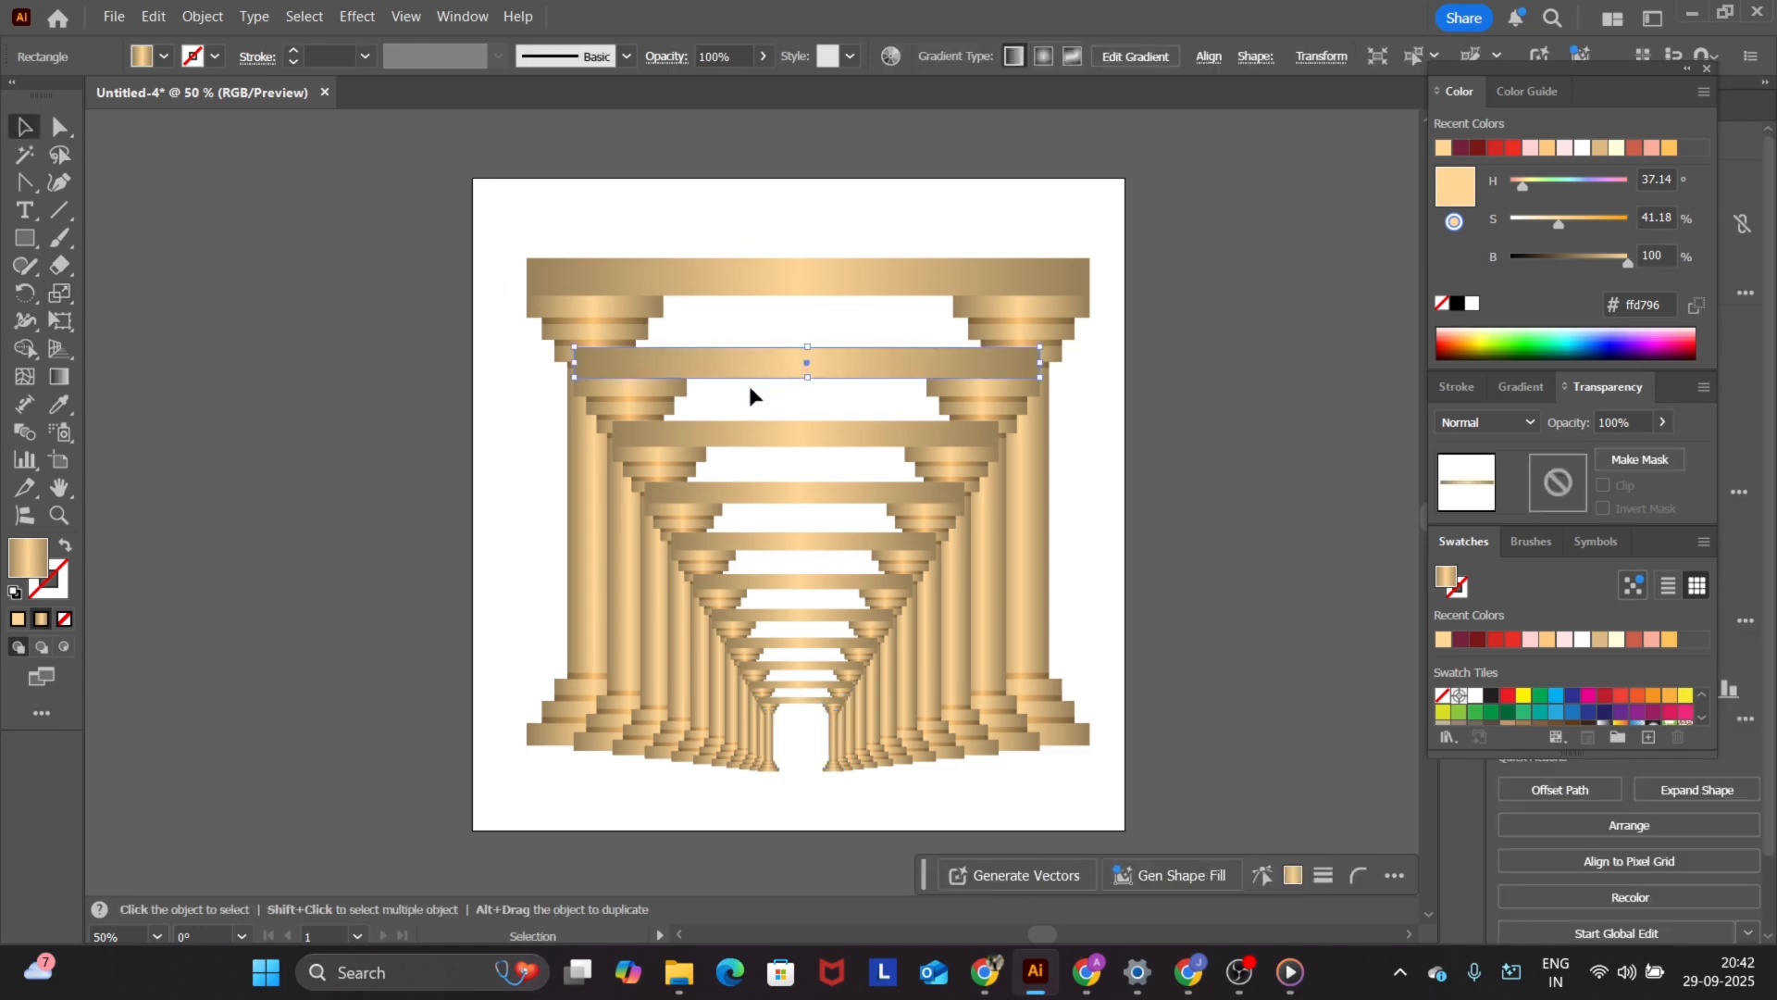
left_click(659, 393, "shift")
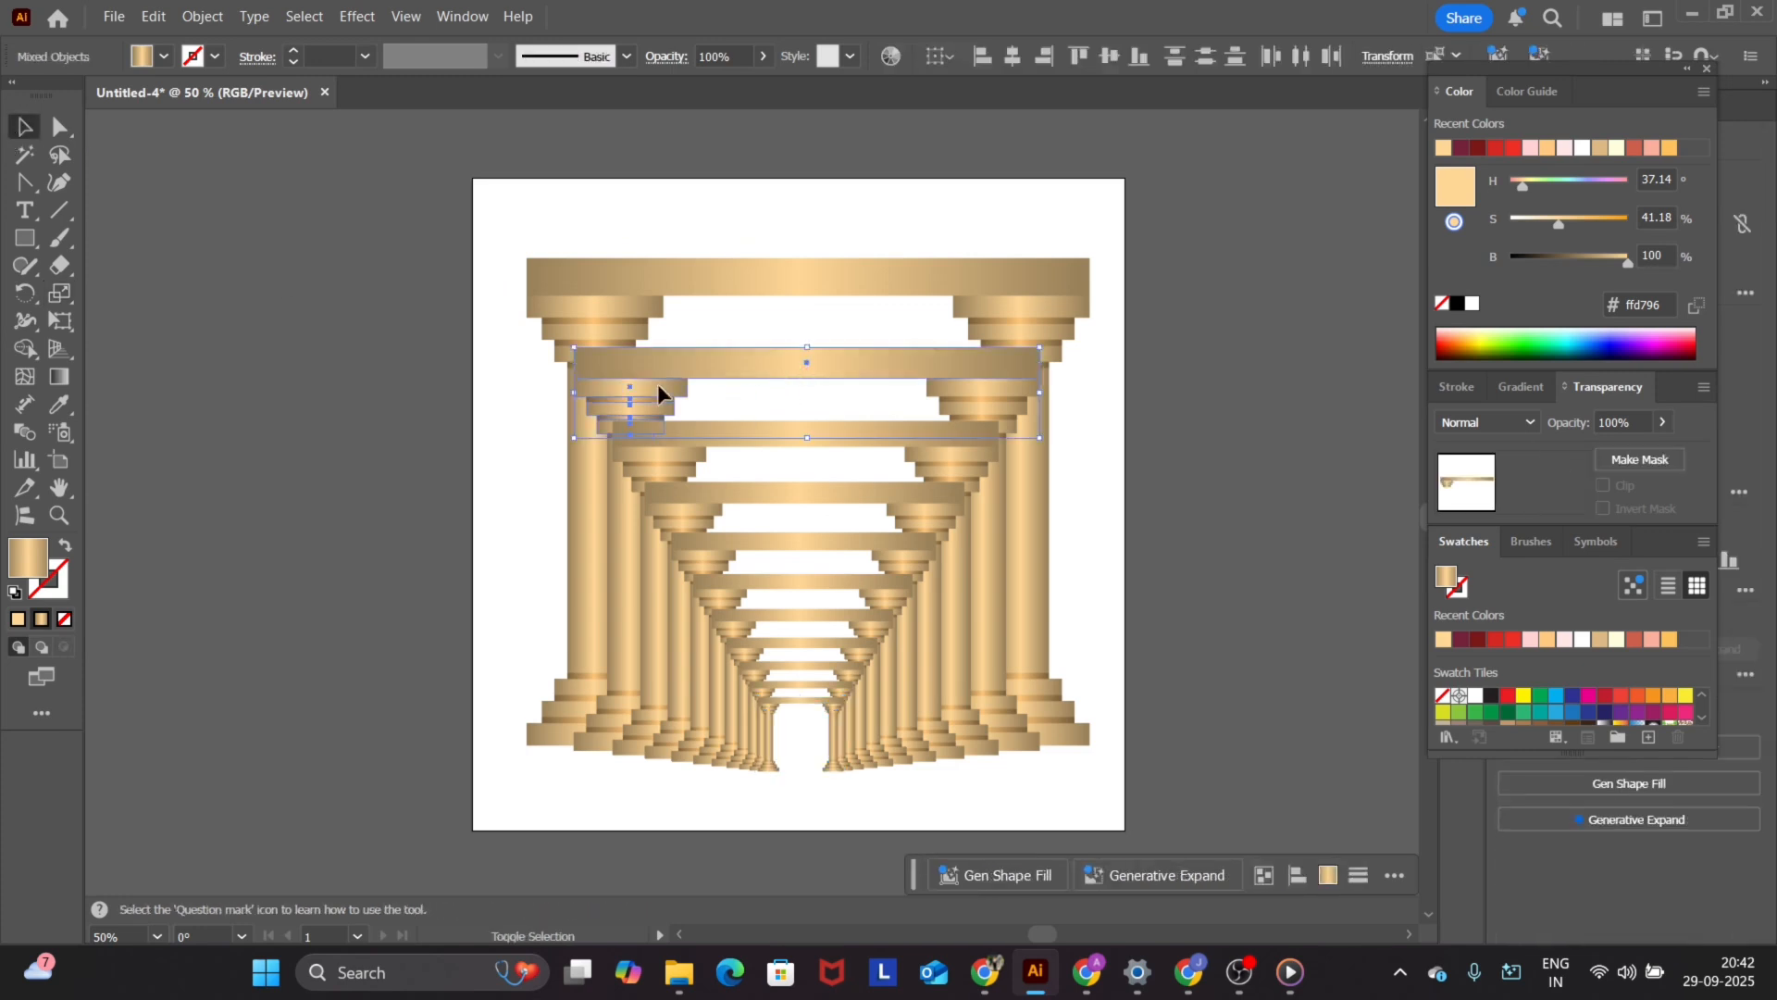
left_click(987, 396, "shift")
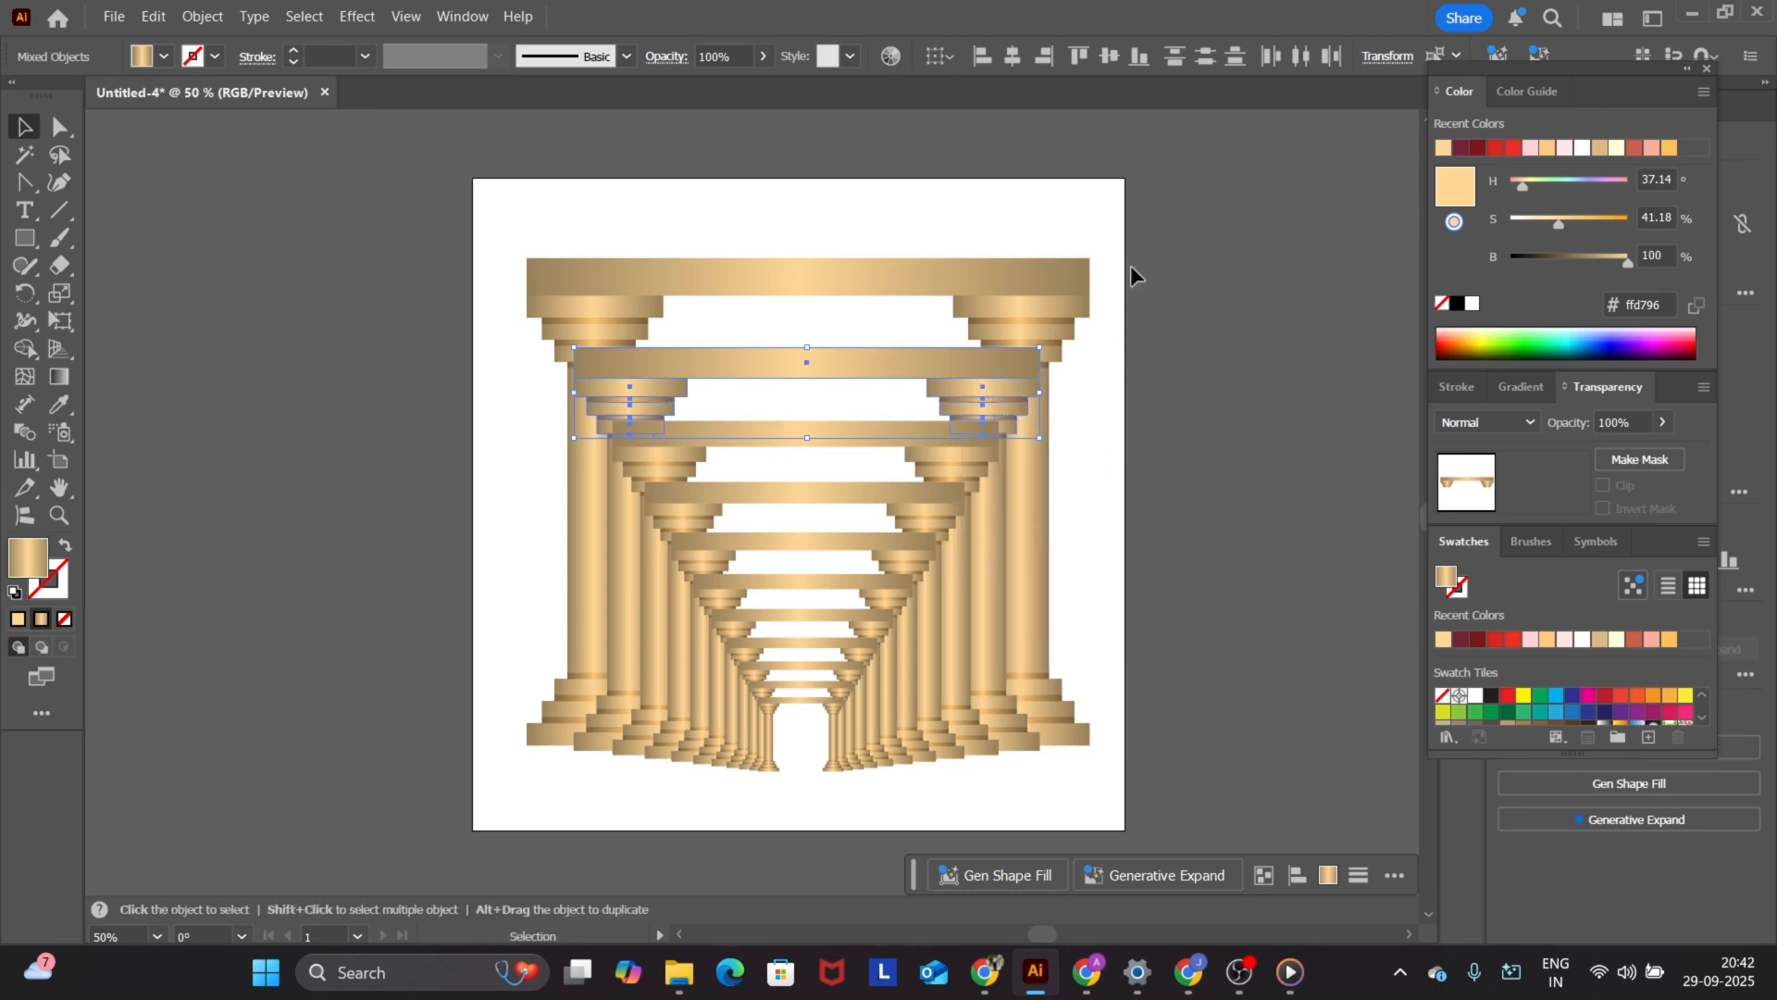
left_click(1374, 654)
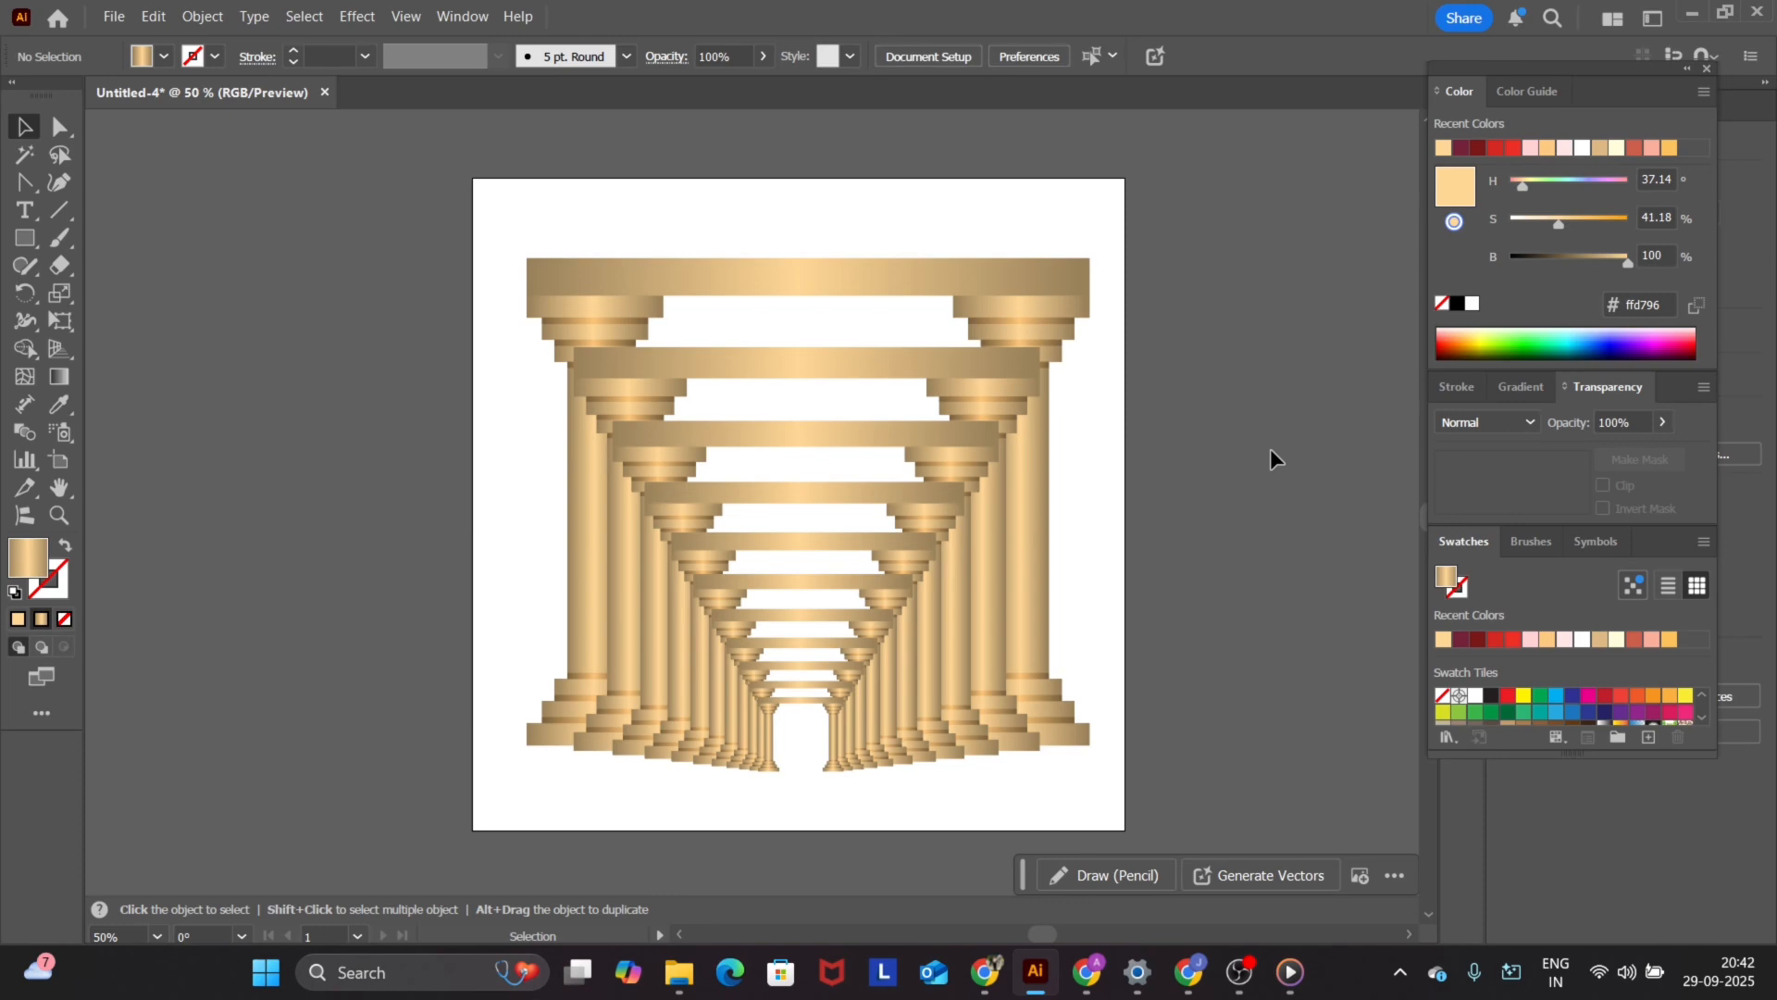
- Undo the dense colonnade copies and the remaining enlargement of the original gateway
left_click(959, 502, "ctrl")
key("ctrl+z")
key("ctrl+z")
key("ctrl+z")
key("ctrl+z")
key("ctrl+z")
key("ctrl+z")
key("ctrl+z")
key("ctrl+z")
key("ctrl+z")
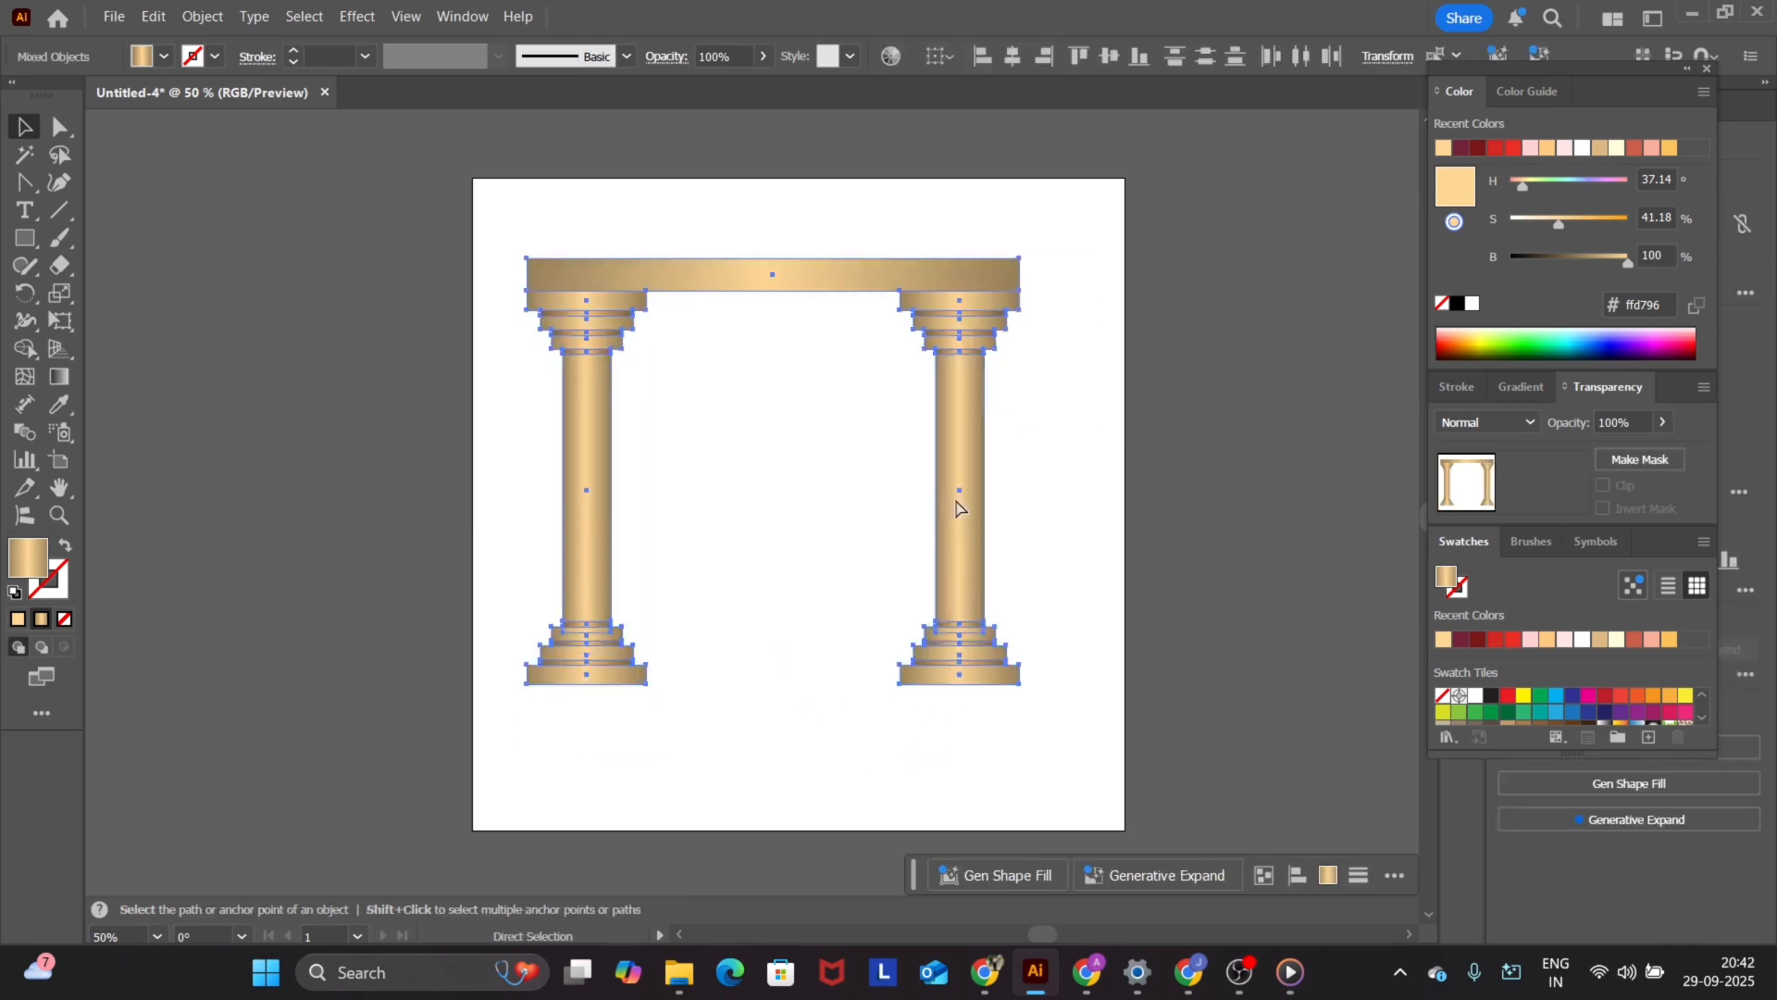
- Group the gateway's parts and enlarge the group proportionally to nearly the artboard's width, centring it horizontally
right_click(983, 431)
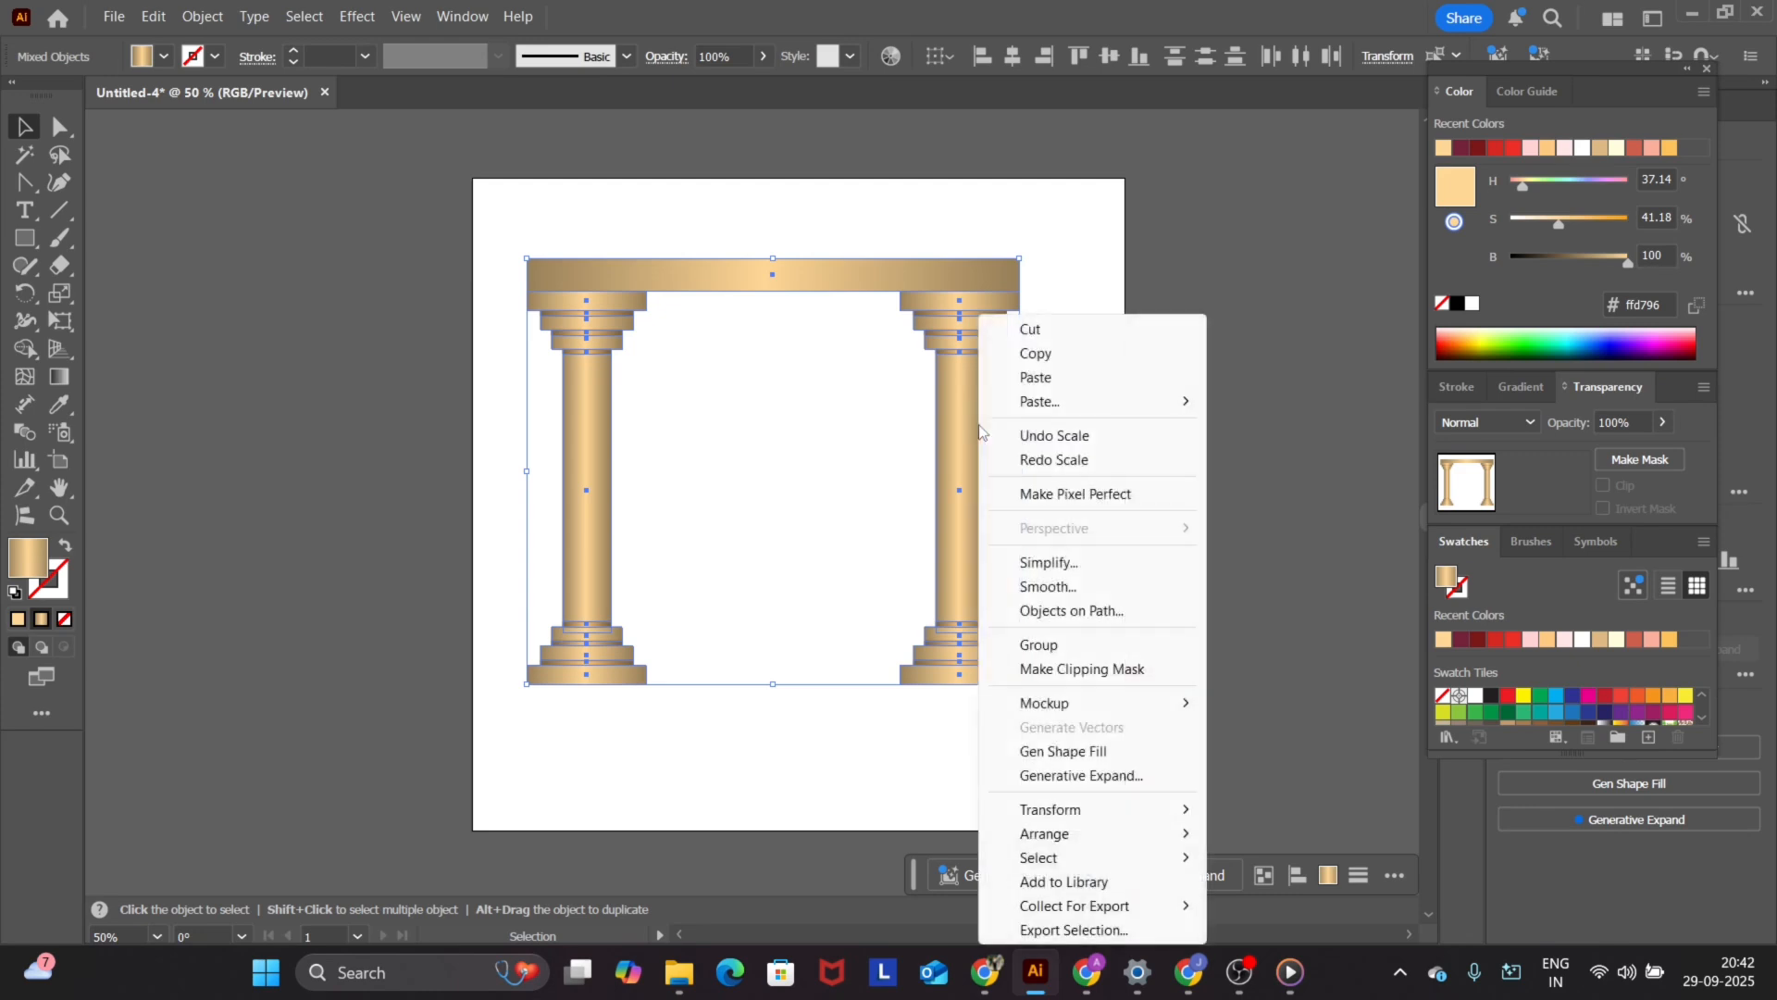
left_click(1038, 645)
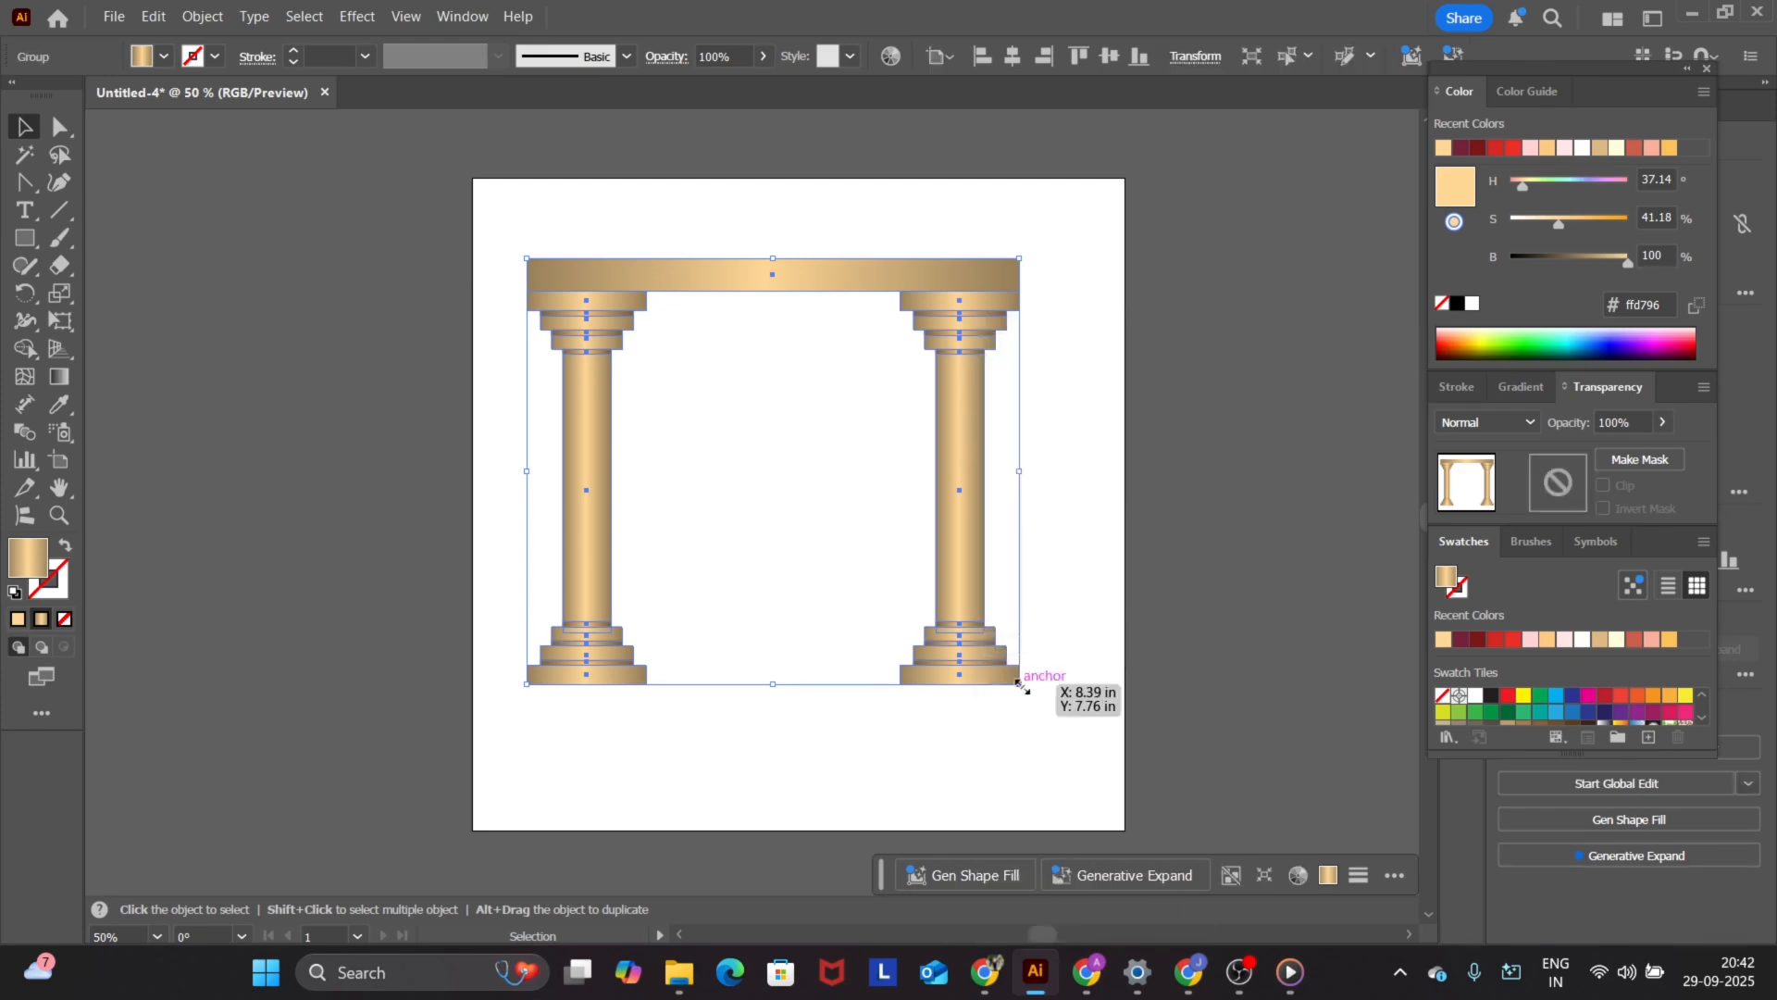
left_click_drag(1020, 684, 1107, 774)
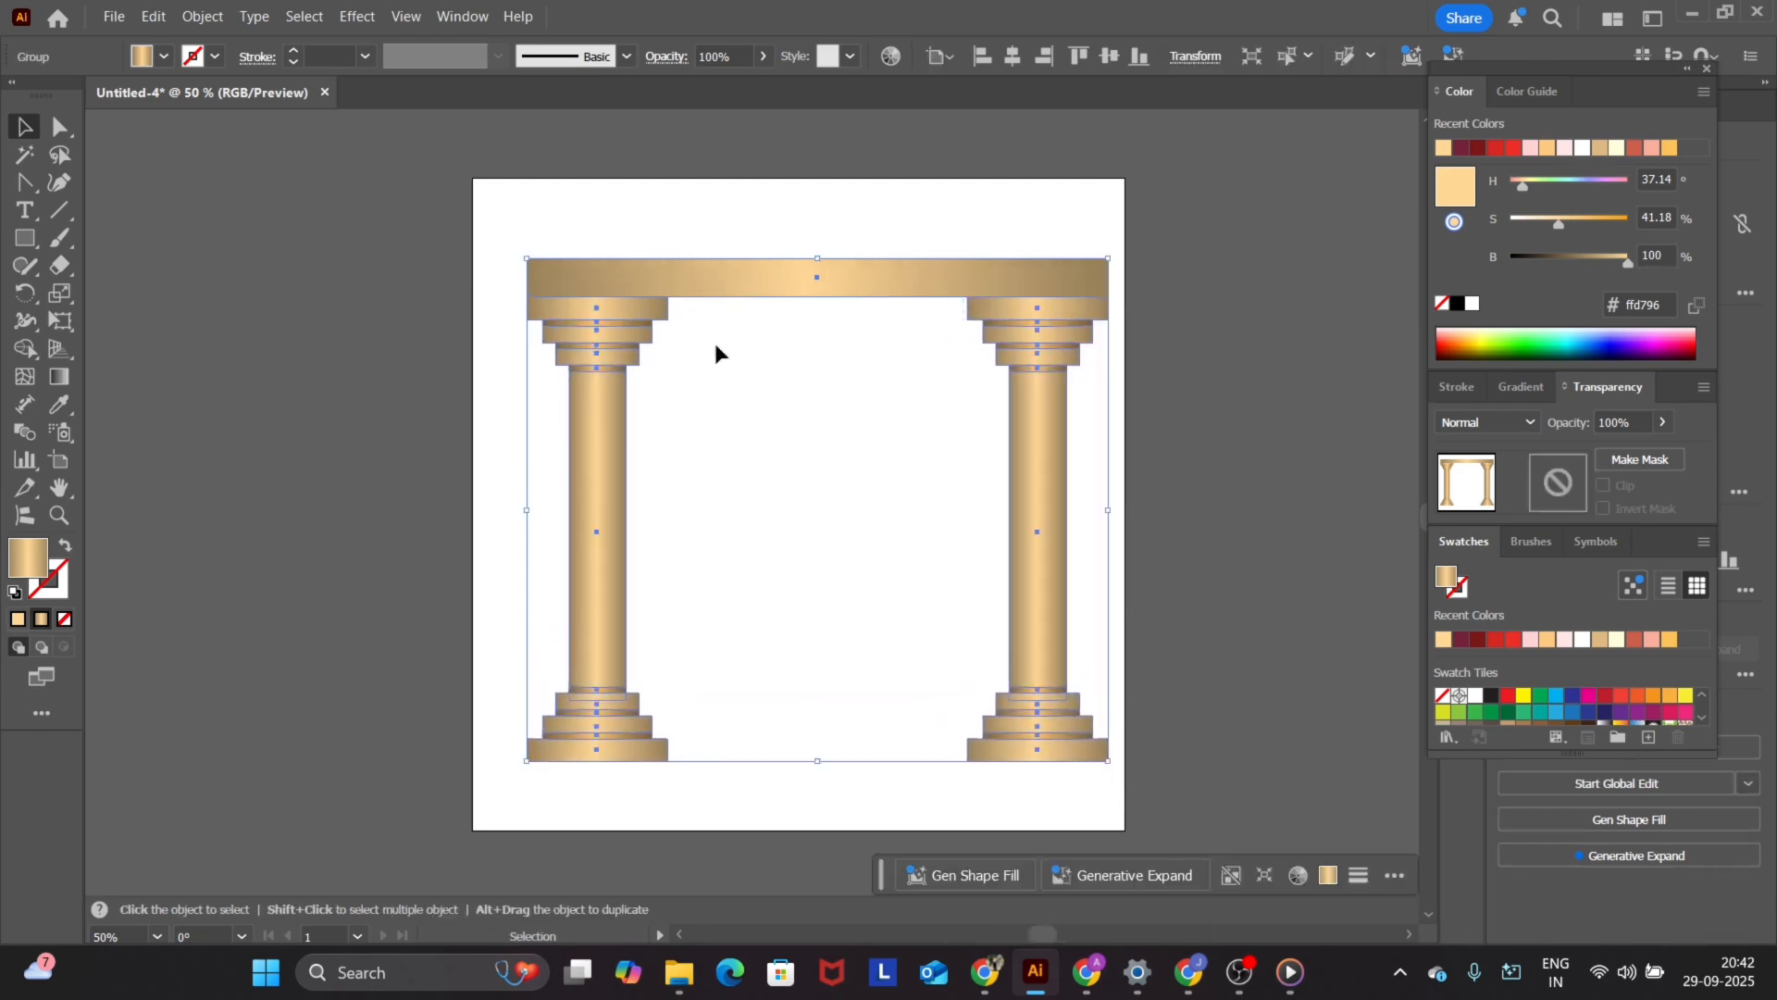
left_click_drag(656, 265, 641, 263)
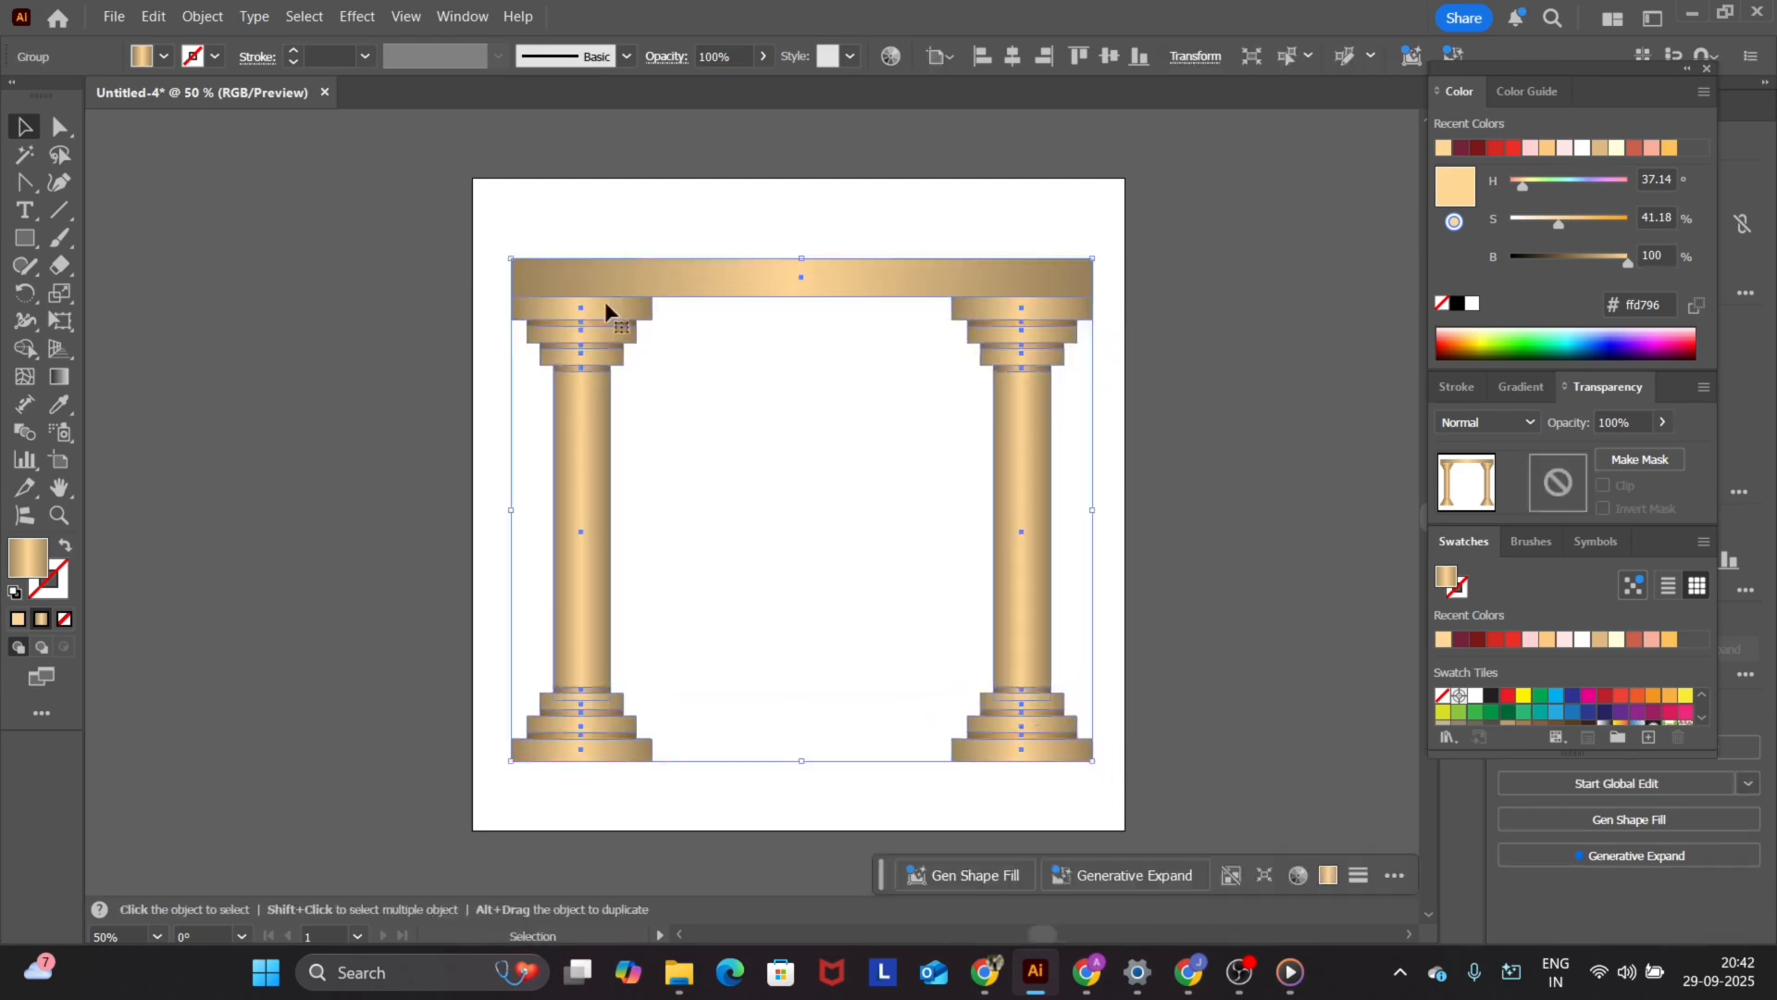
left_click(58, 323)
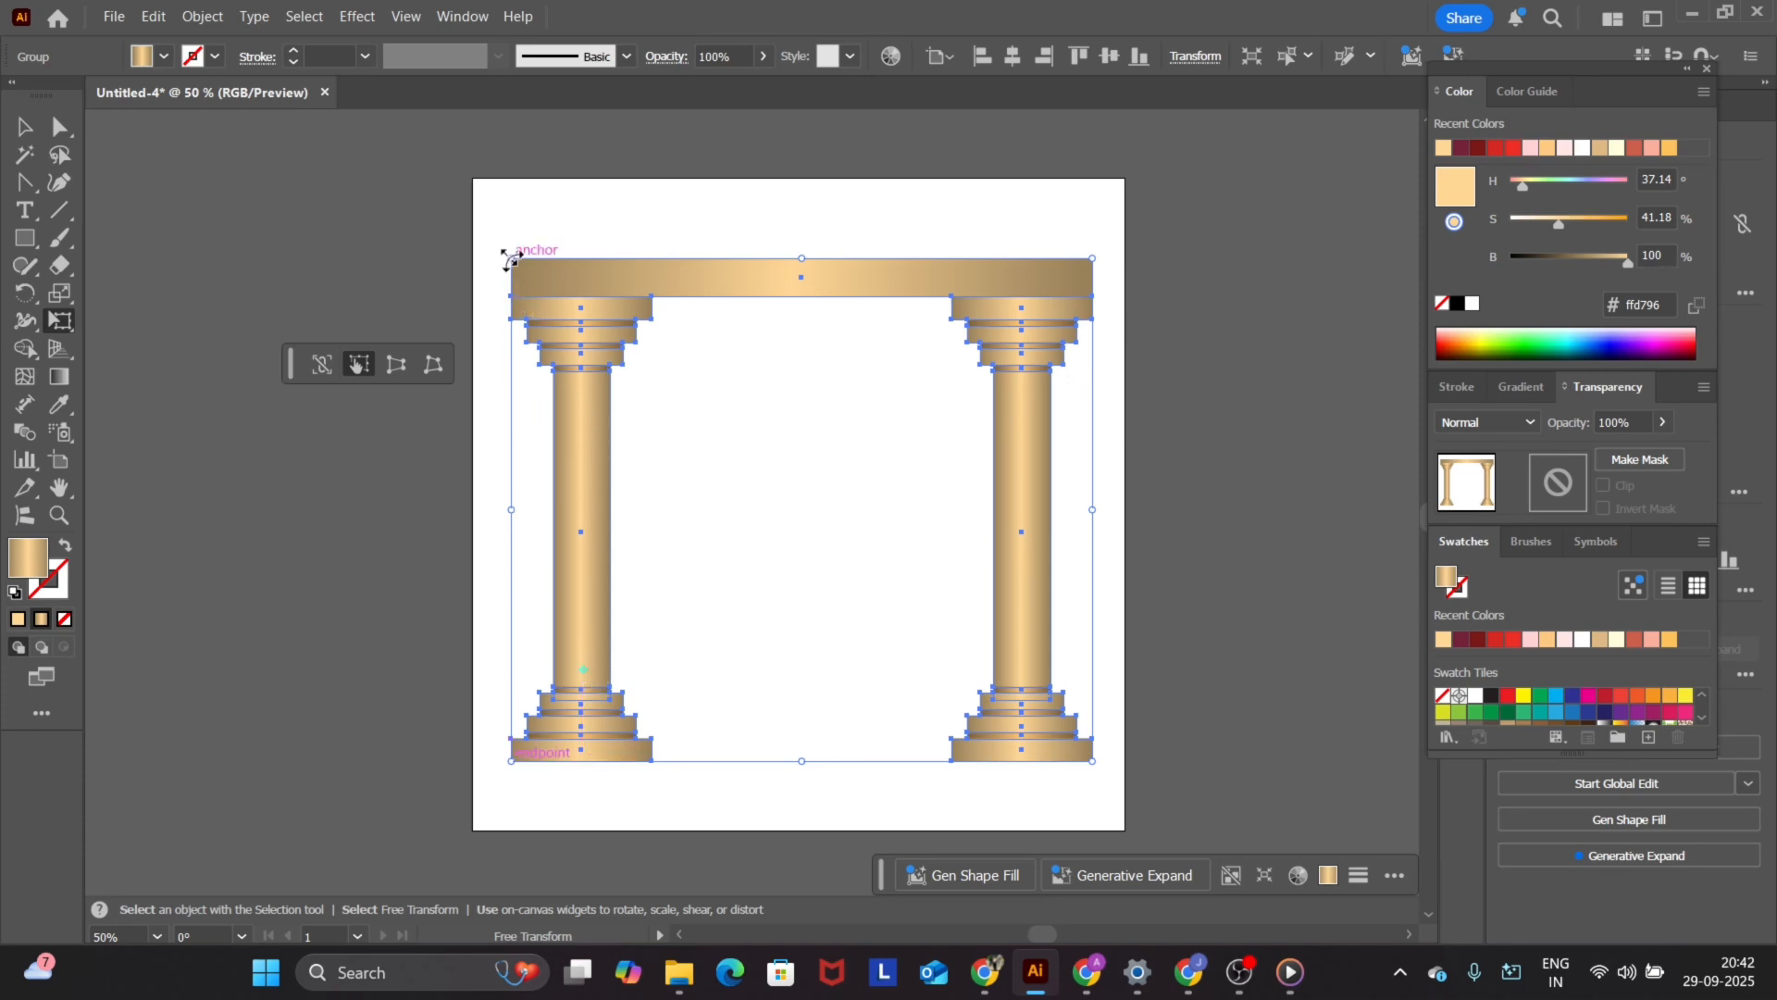
left_click_drag(511, 261, 531, 291)
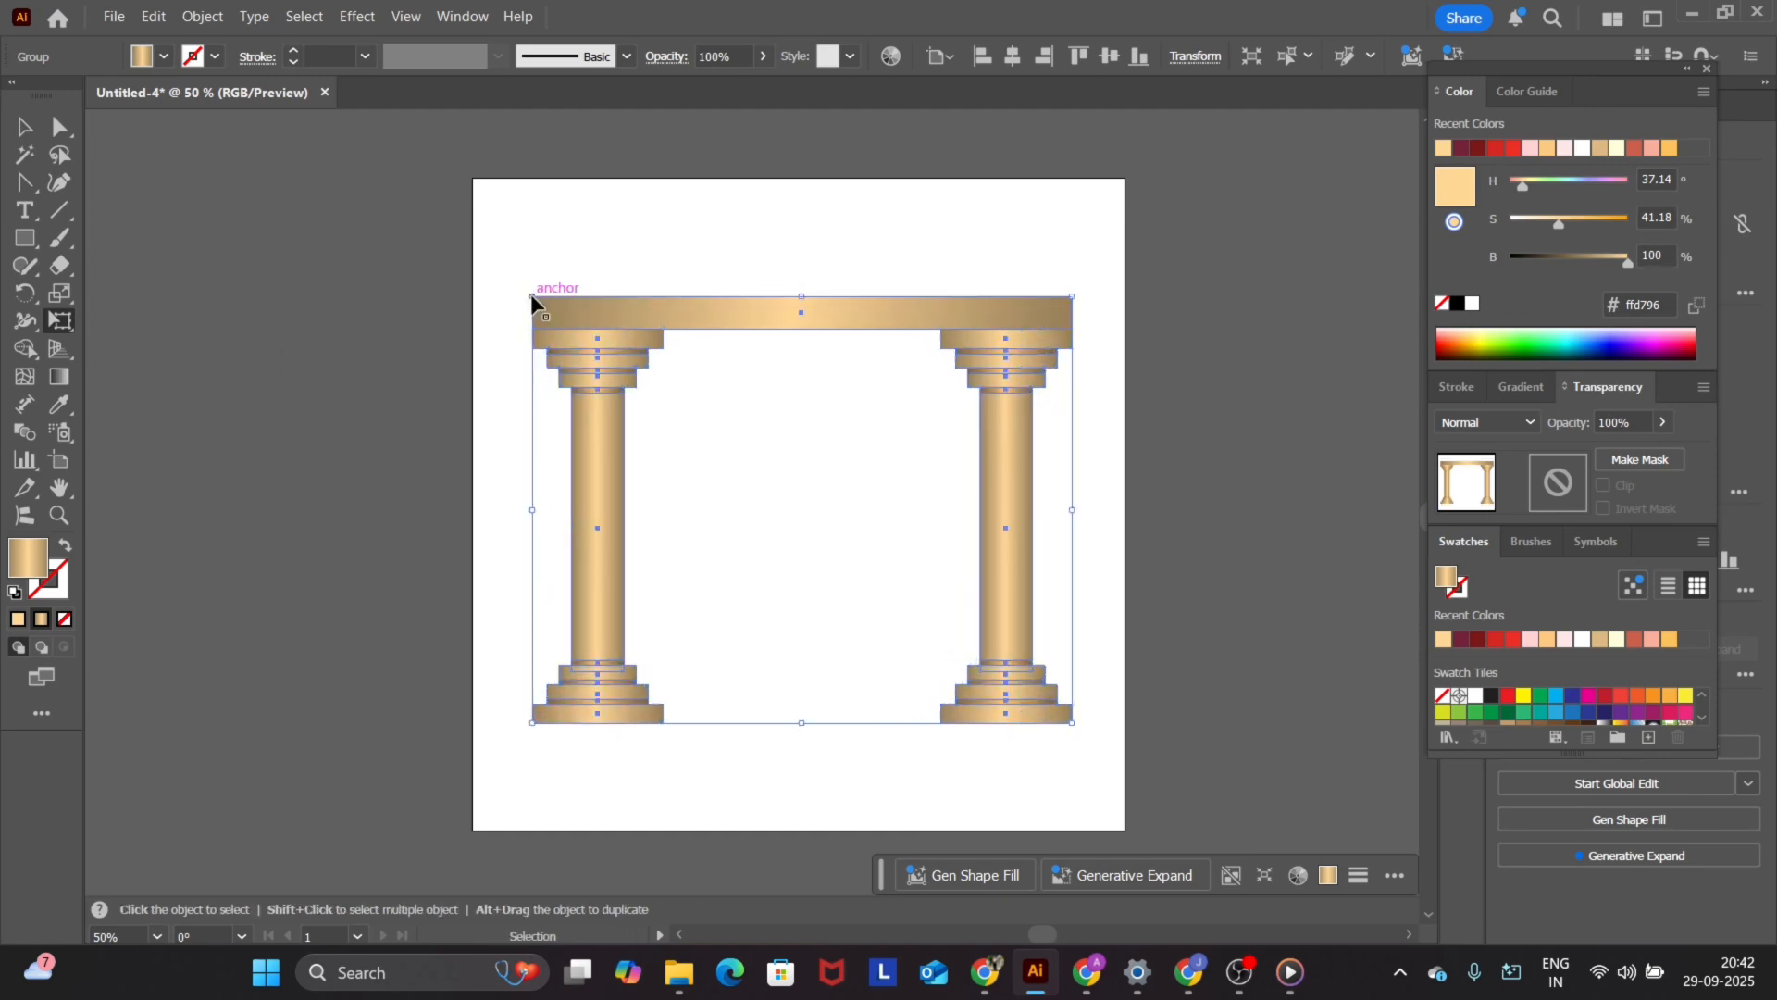
key("ctrl+z")
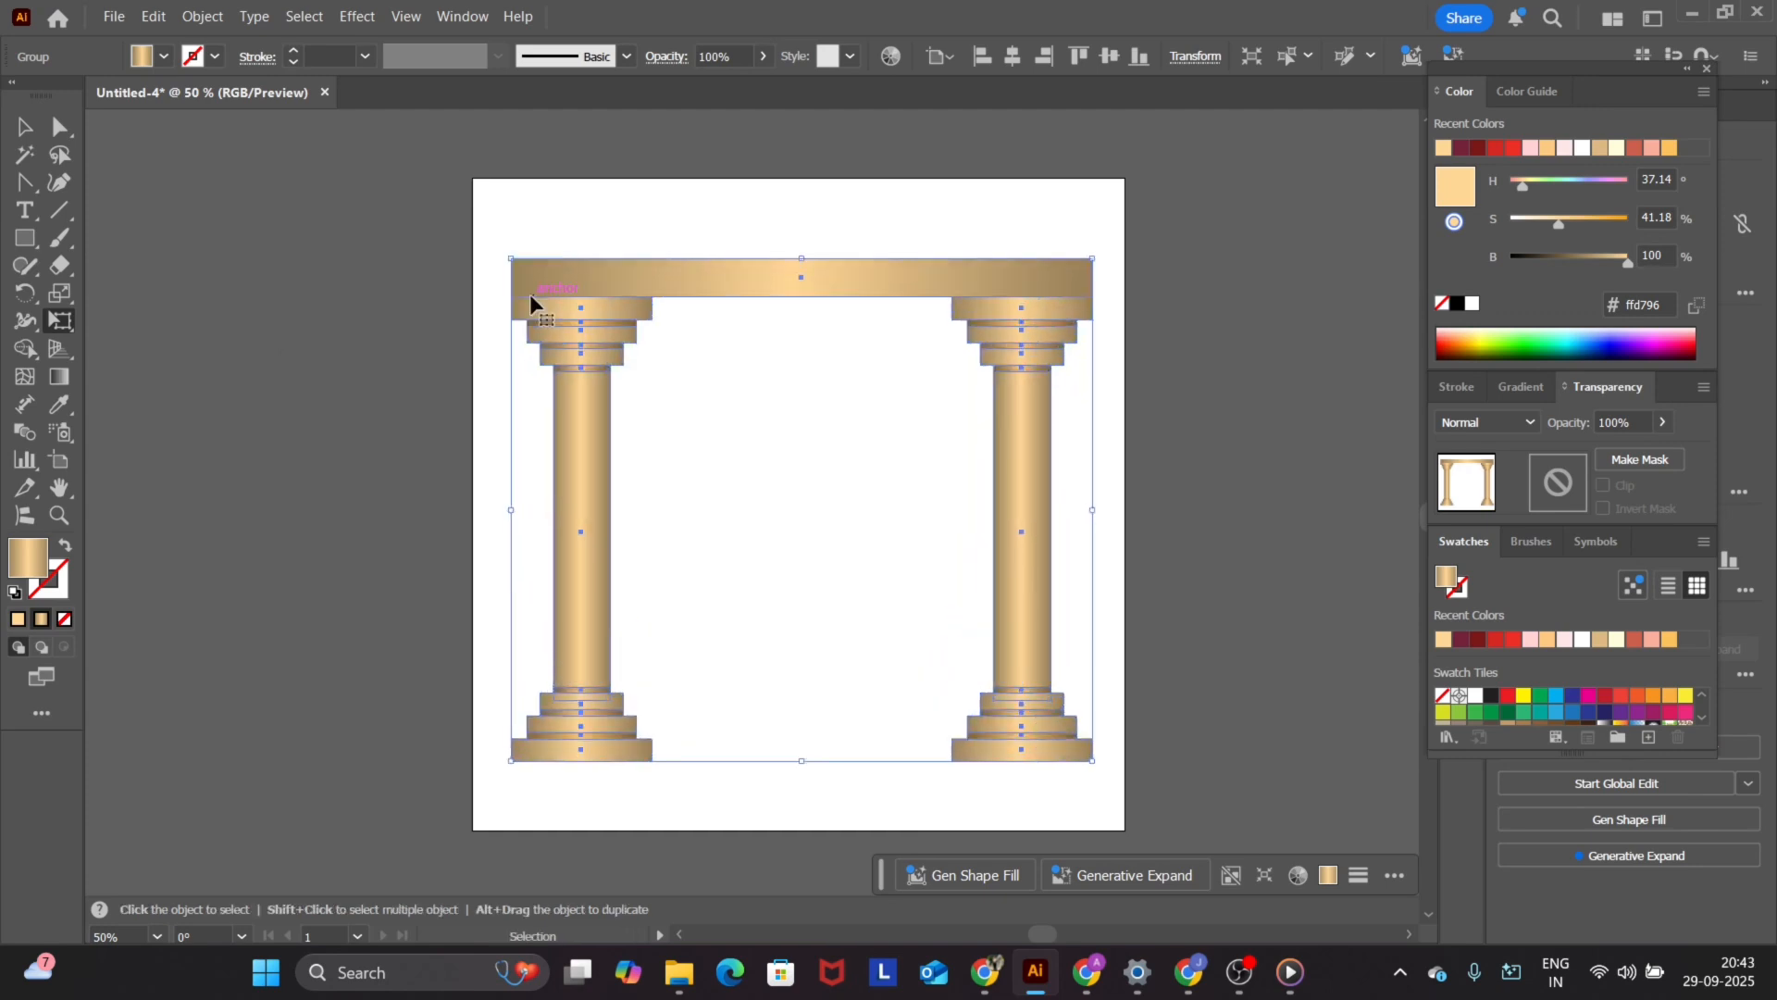
left_click(72, 333)
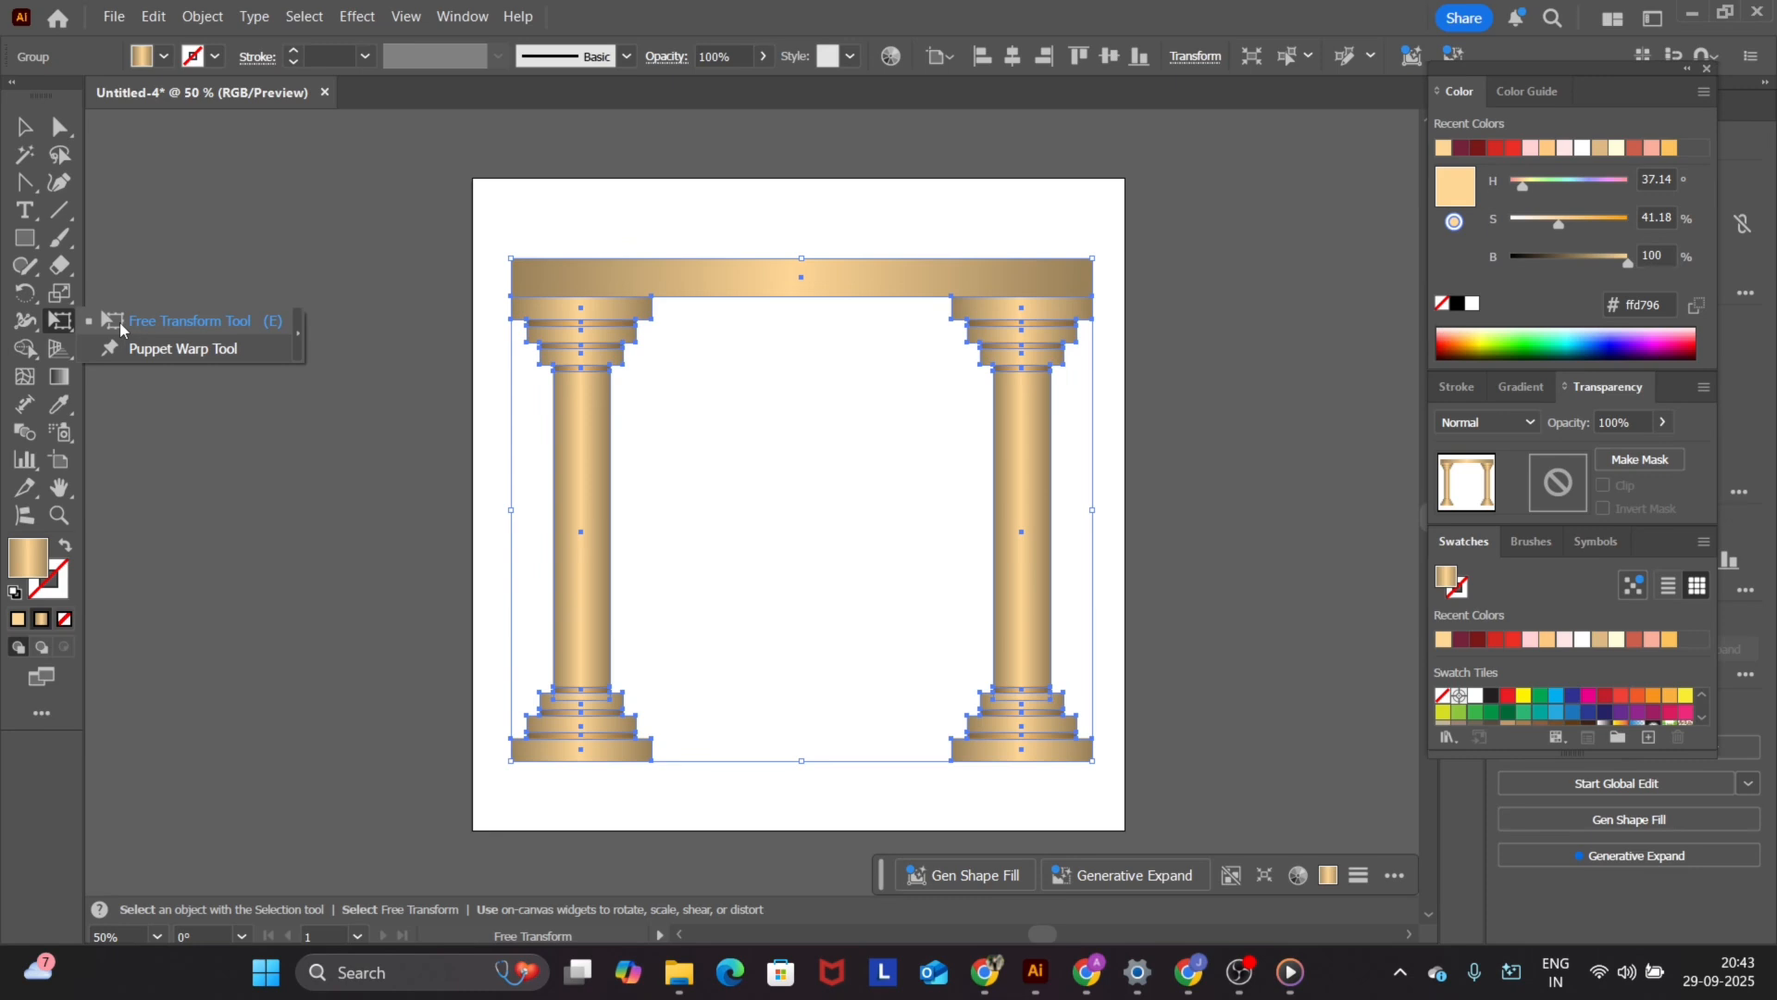
- Make a proportionally scaled copy of the gateway at about 58% around a point low on its left column
left_click(61, 296)
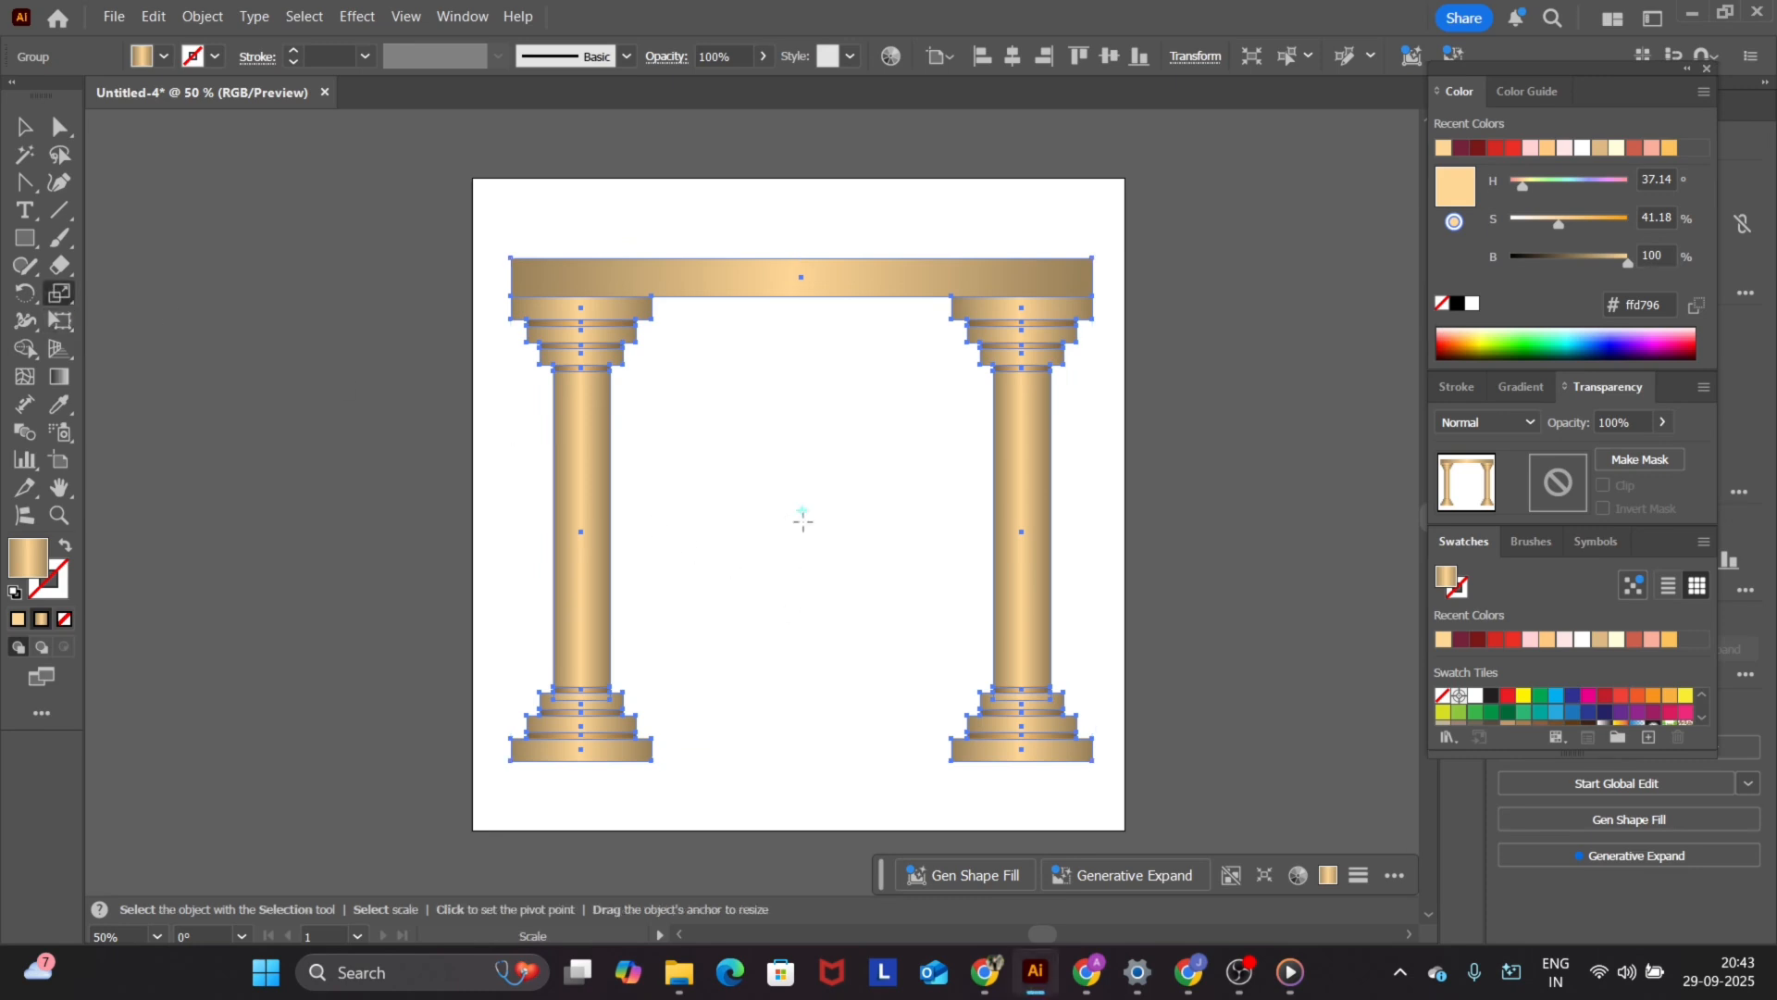
left_click_drag(805, 520, 637, 625)
left_click_drag(510, 261, 585, 308)
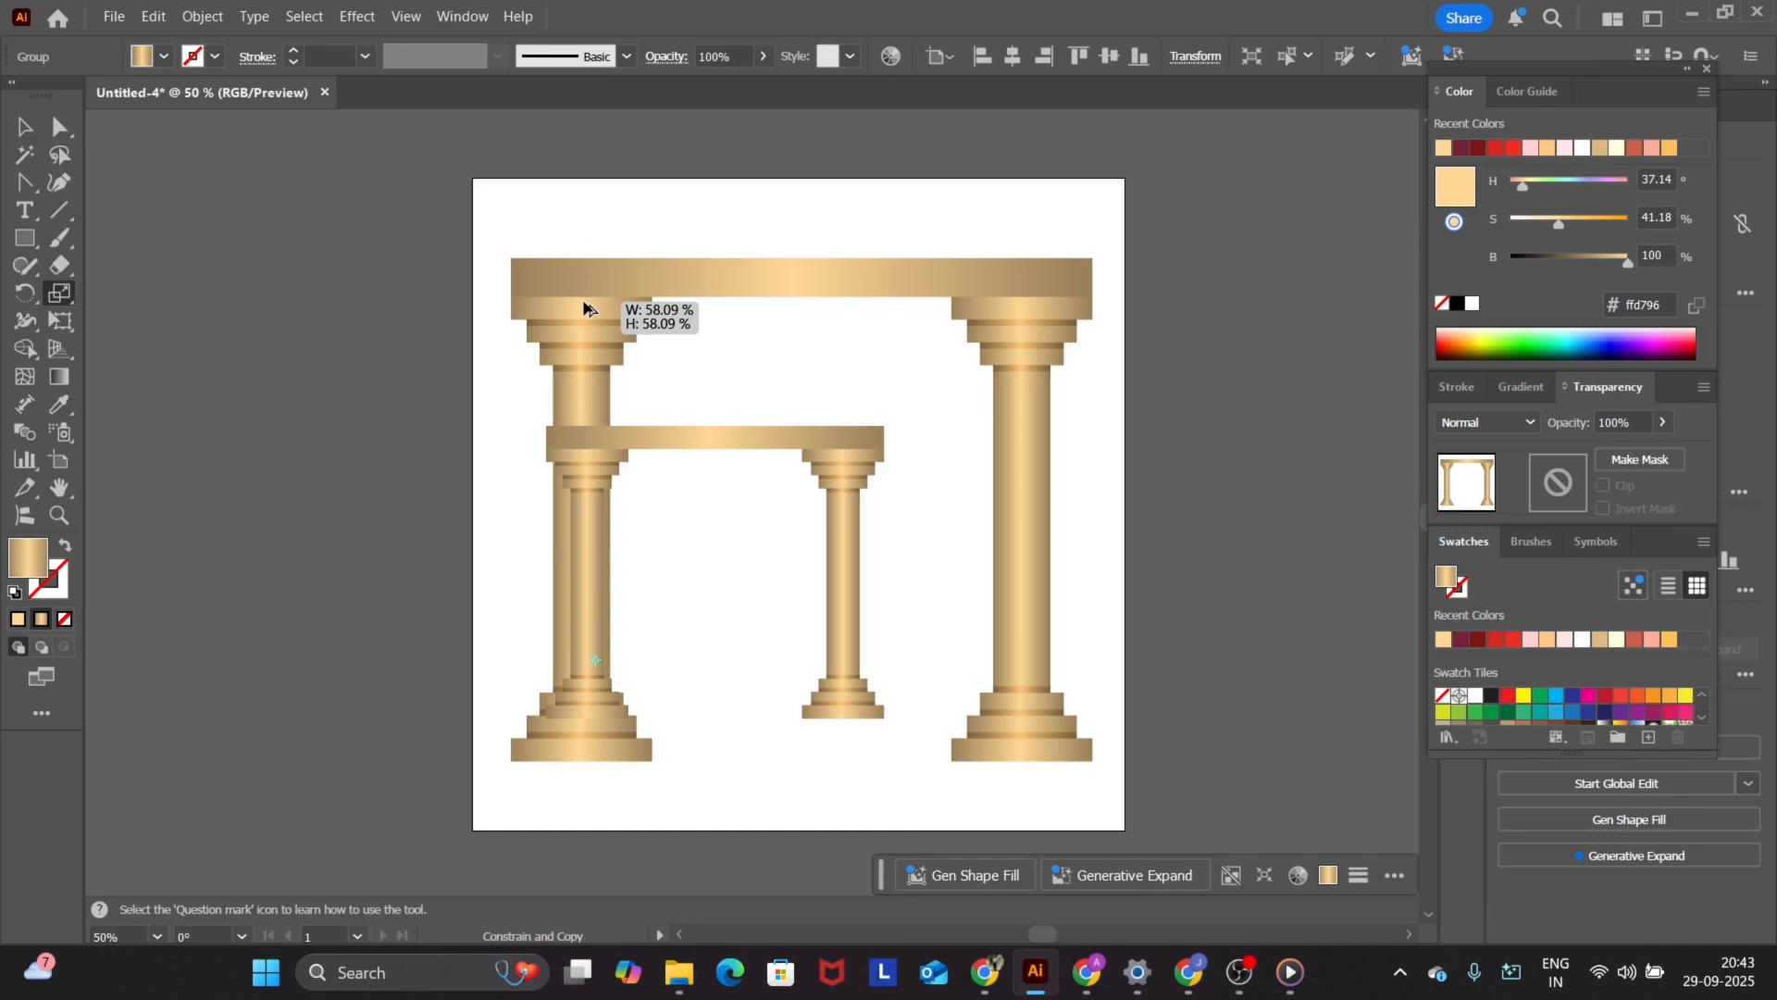
left_click_drag(585, 308, 585, 308)
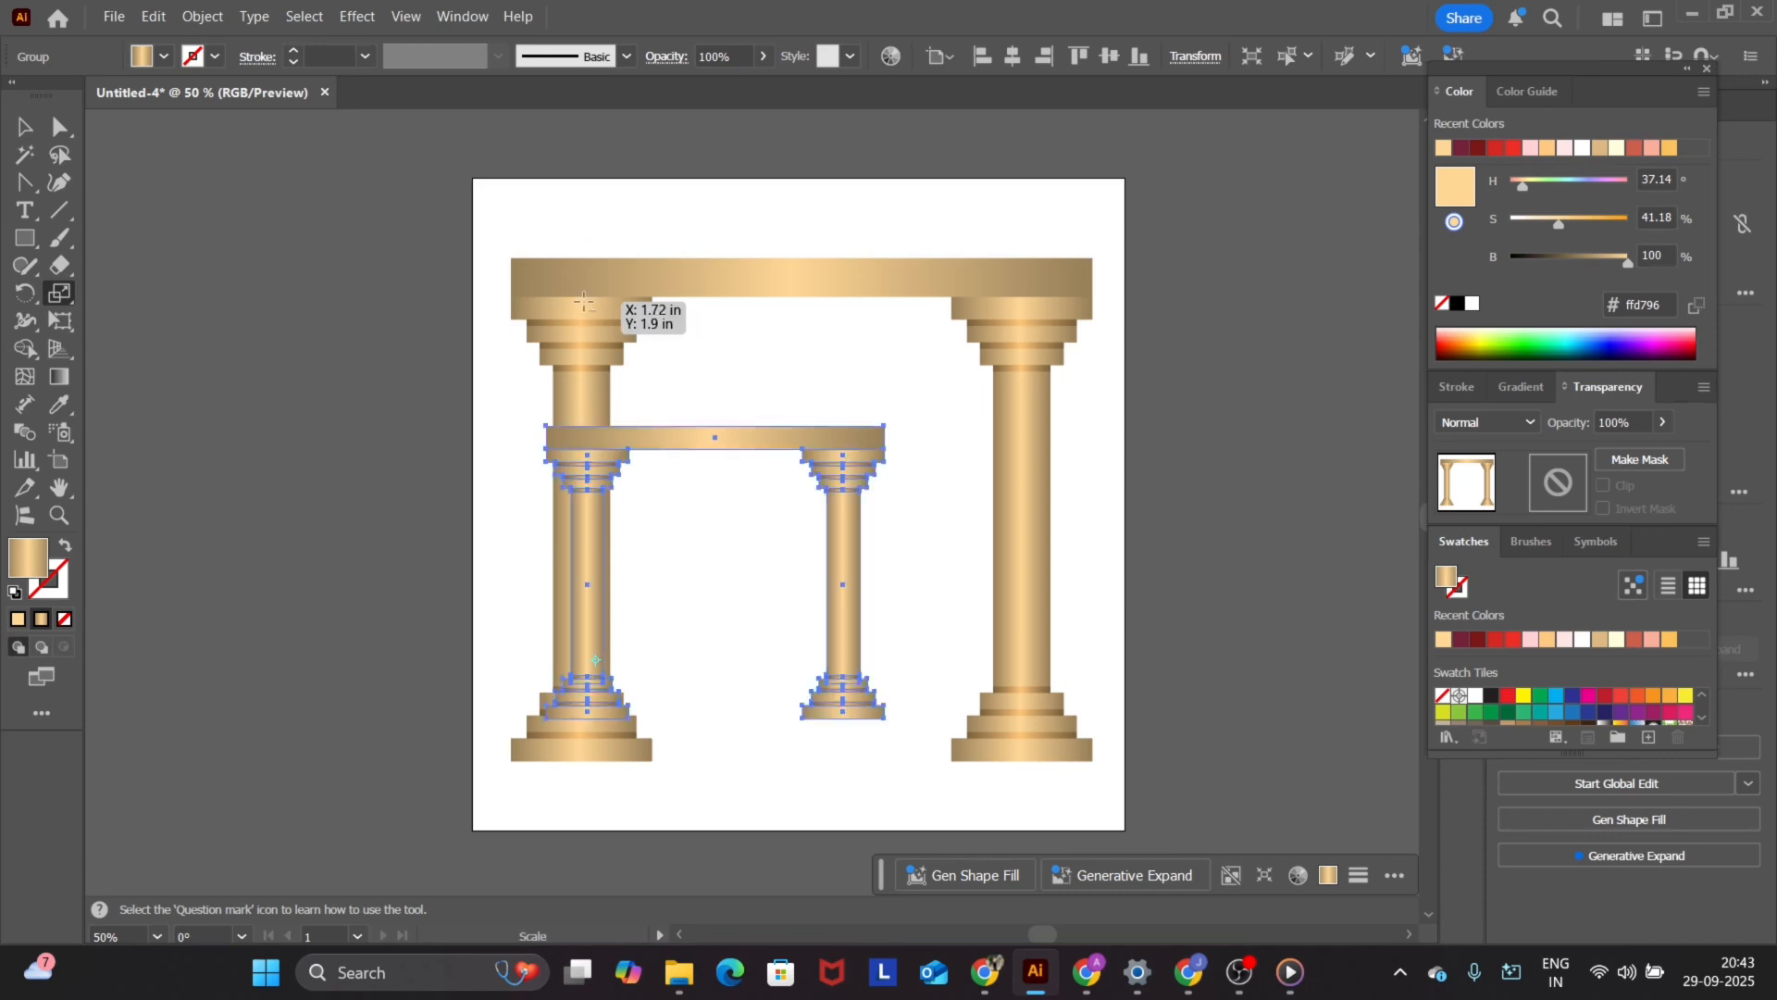
- Repeat the scaled copy six times so the gateways recede towards the base of the left column
key("ctrl+d")
key("ctrl+d")
key("ctrl+d")
key("ctrl+d")
key("ctrl+d")
key("ctrl+d")
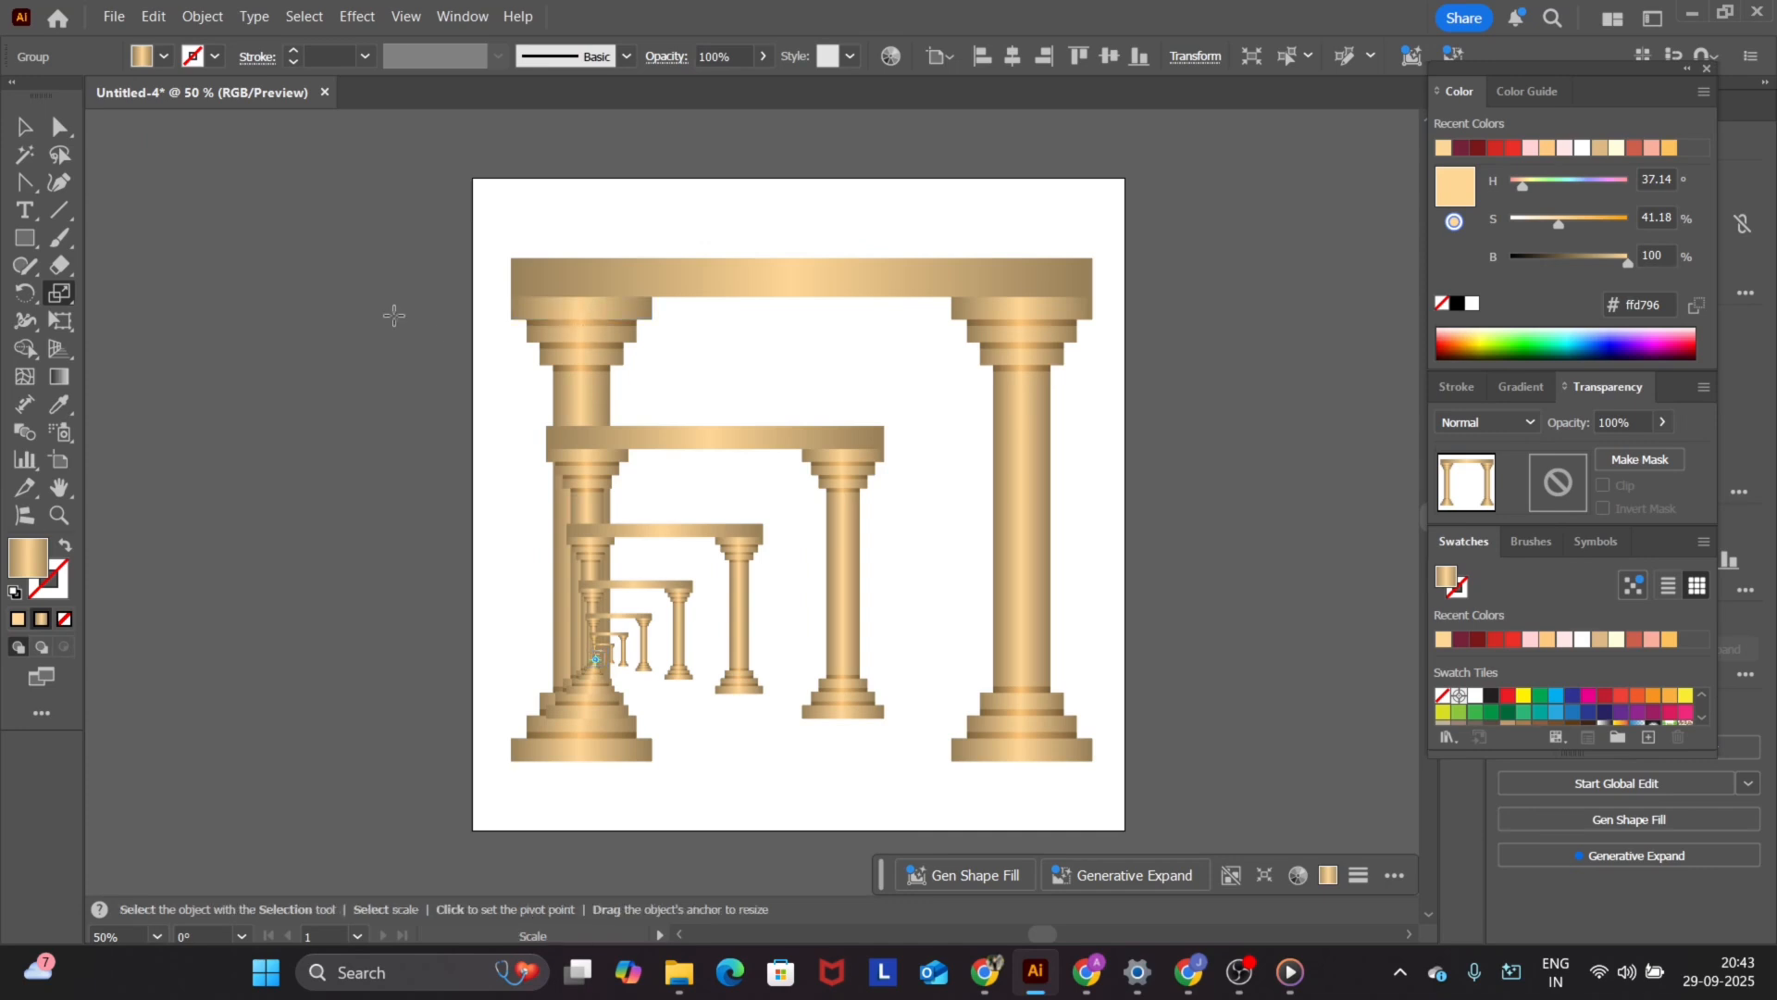
- Bring the original large gateway to the front of its smaller copies and deselect it
left_click(24, 127)
left_click(681, 289)
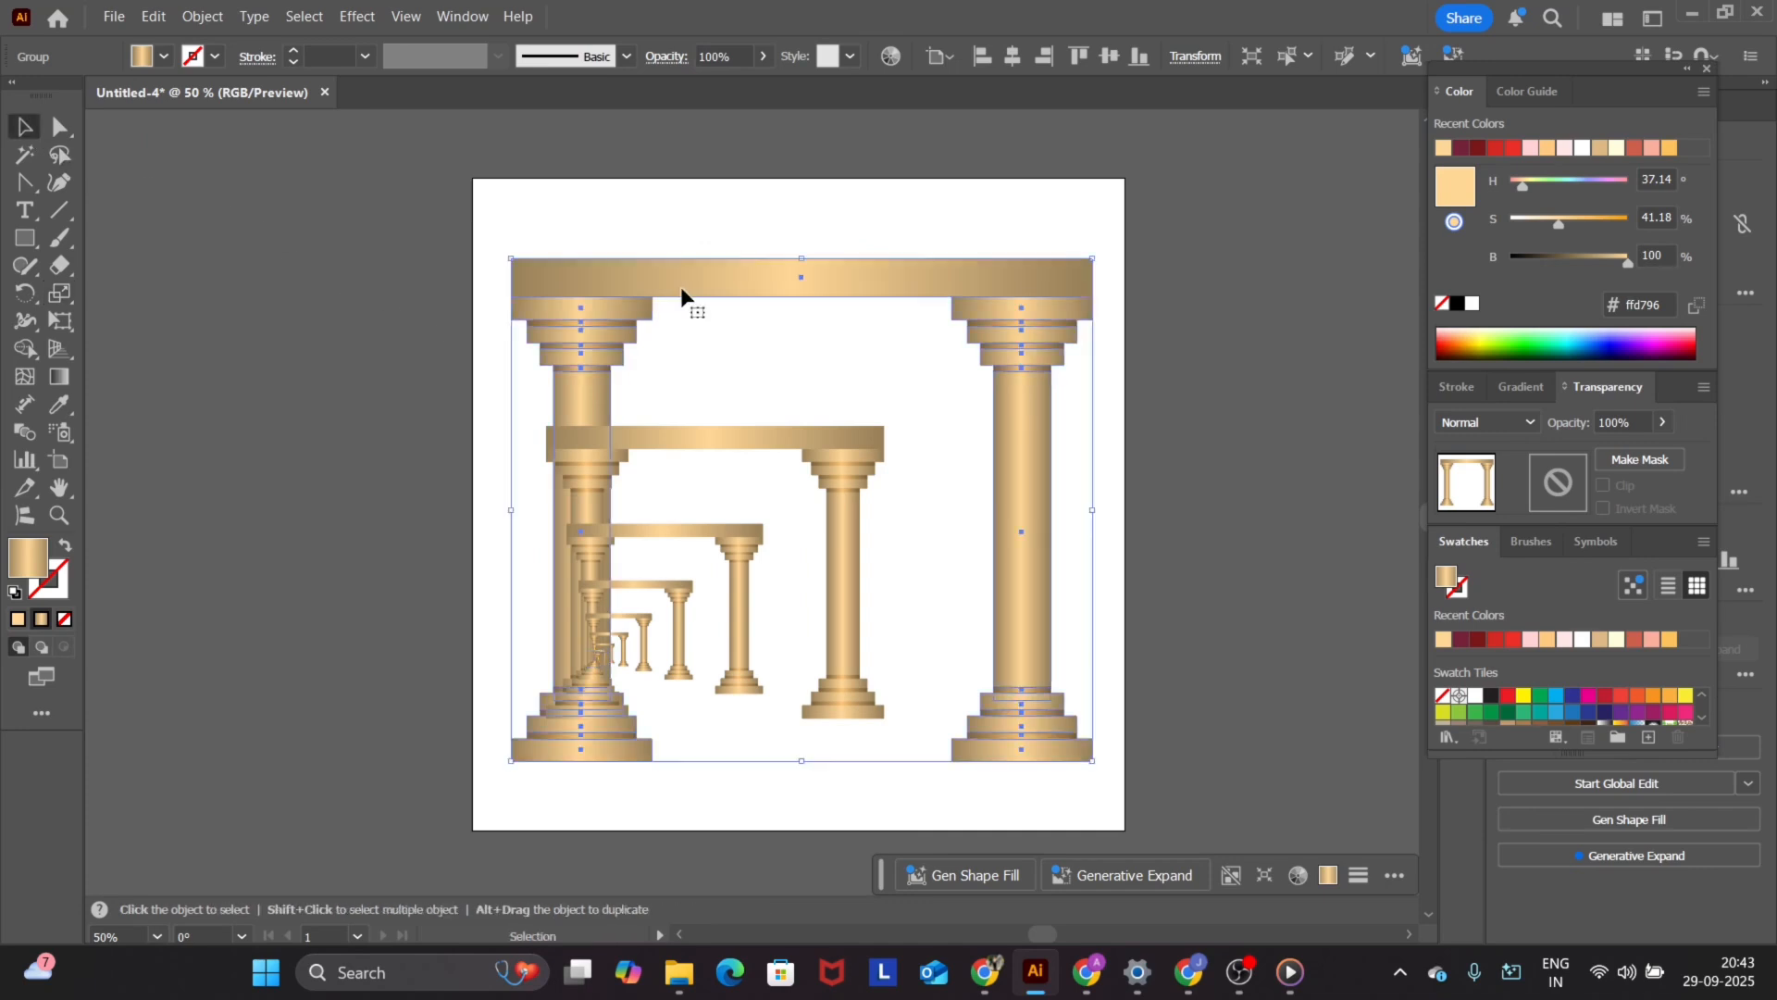
right_click(681, 288)
mouse_move(782, 835)
left_click(1082, 837)
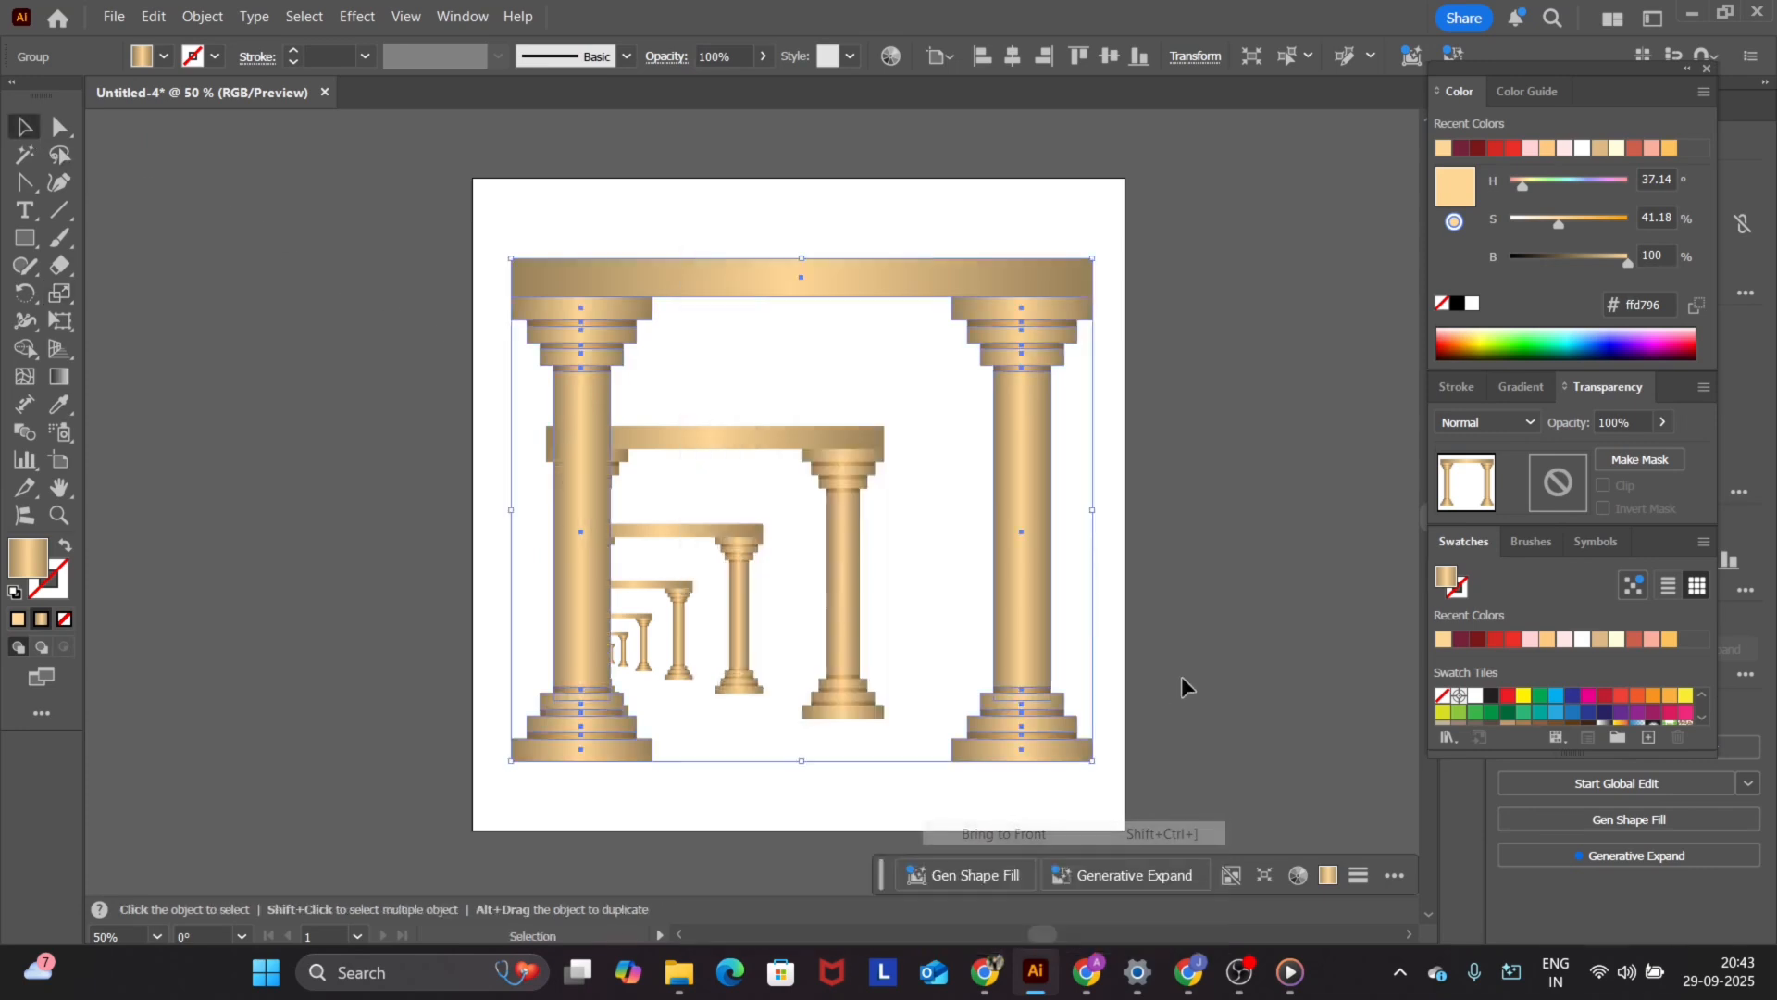
left_click(1125, 704)
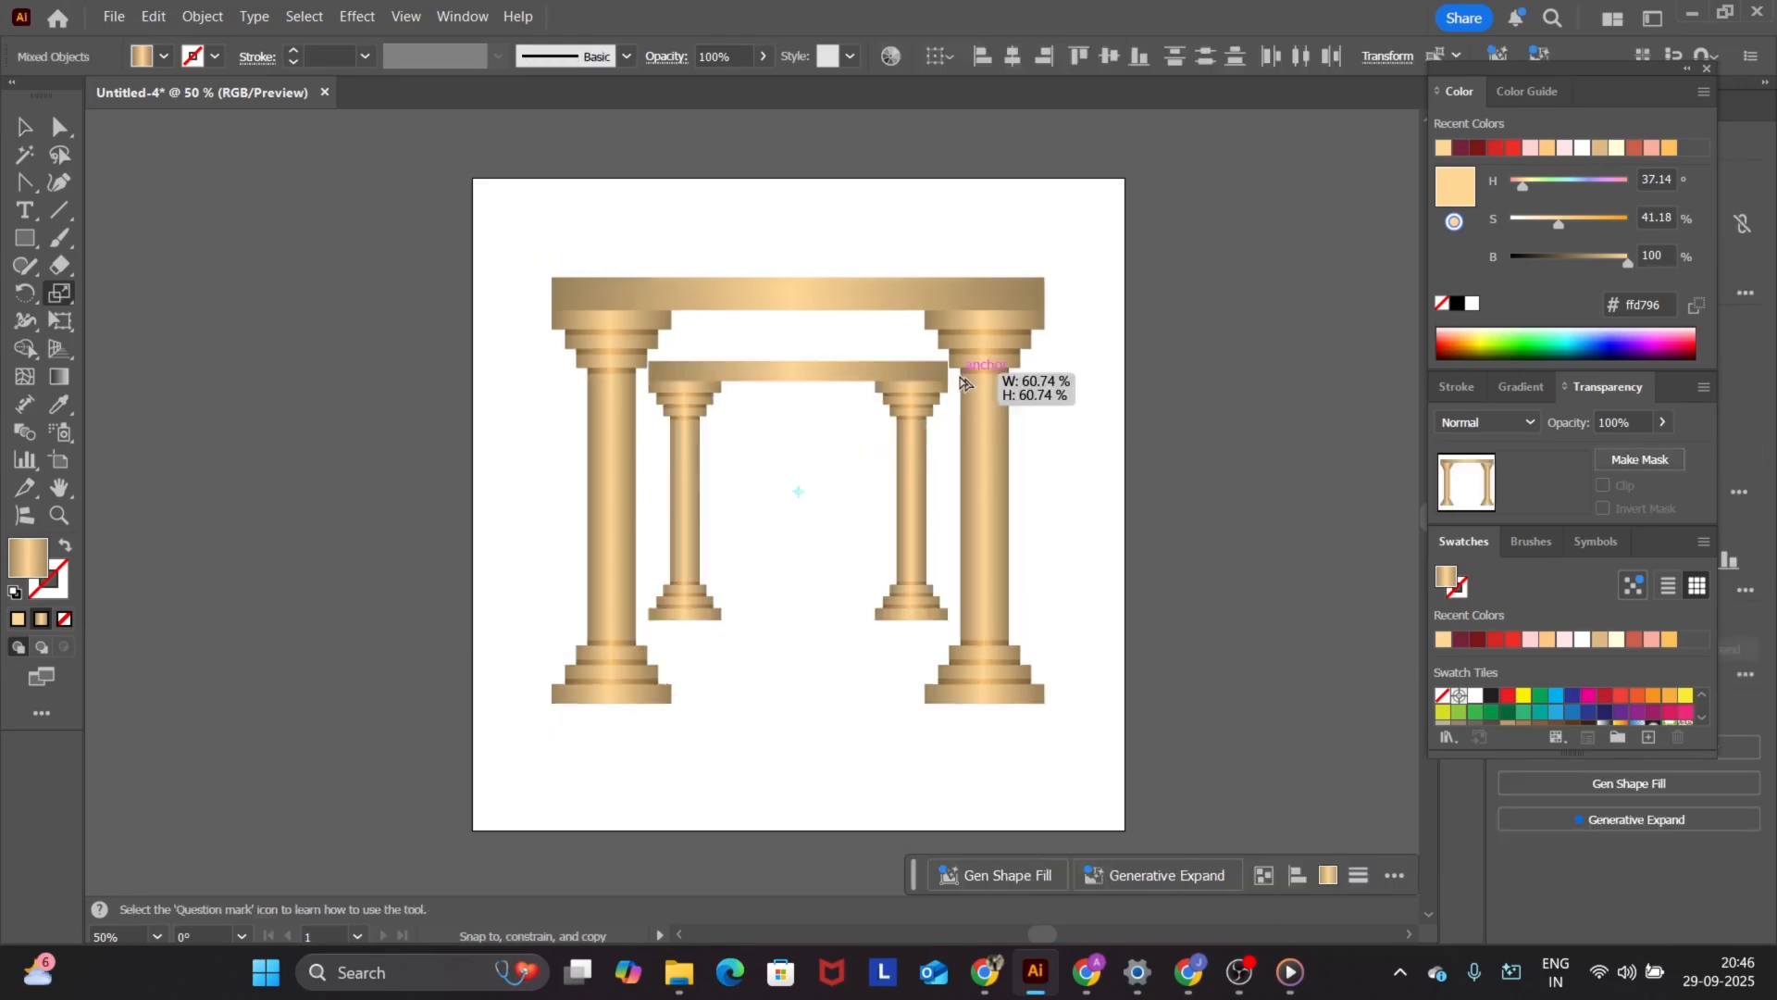
- Make a proportional copy of the gateway at about 61% around its centre, repeat it five times, and deselect
left_click_drag(953, 377, 955, 376)
key("ctrl+d")
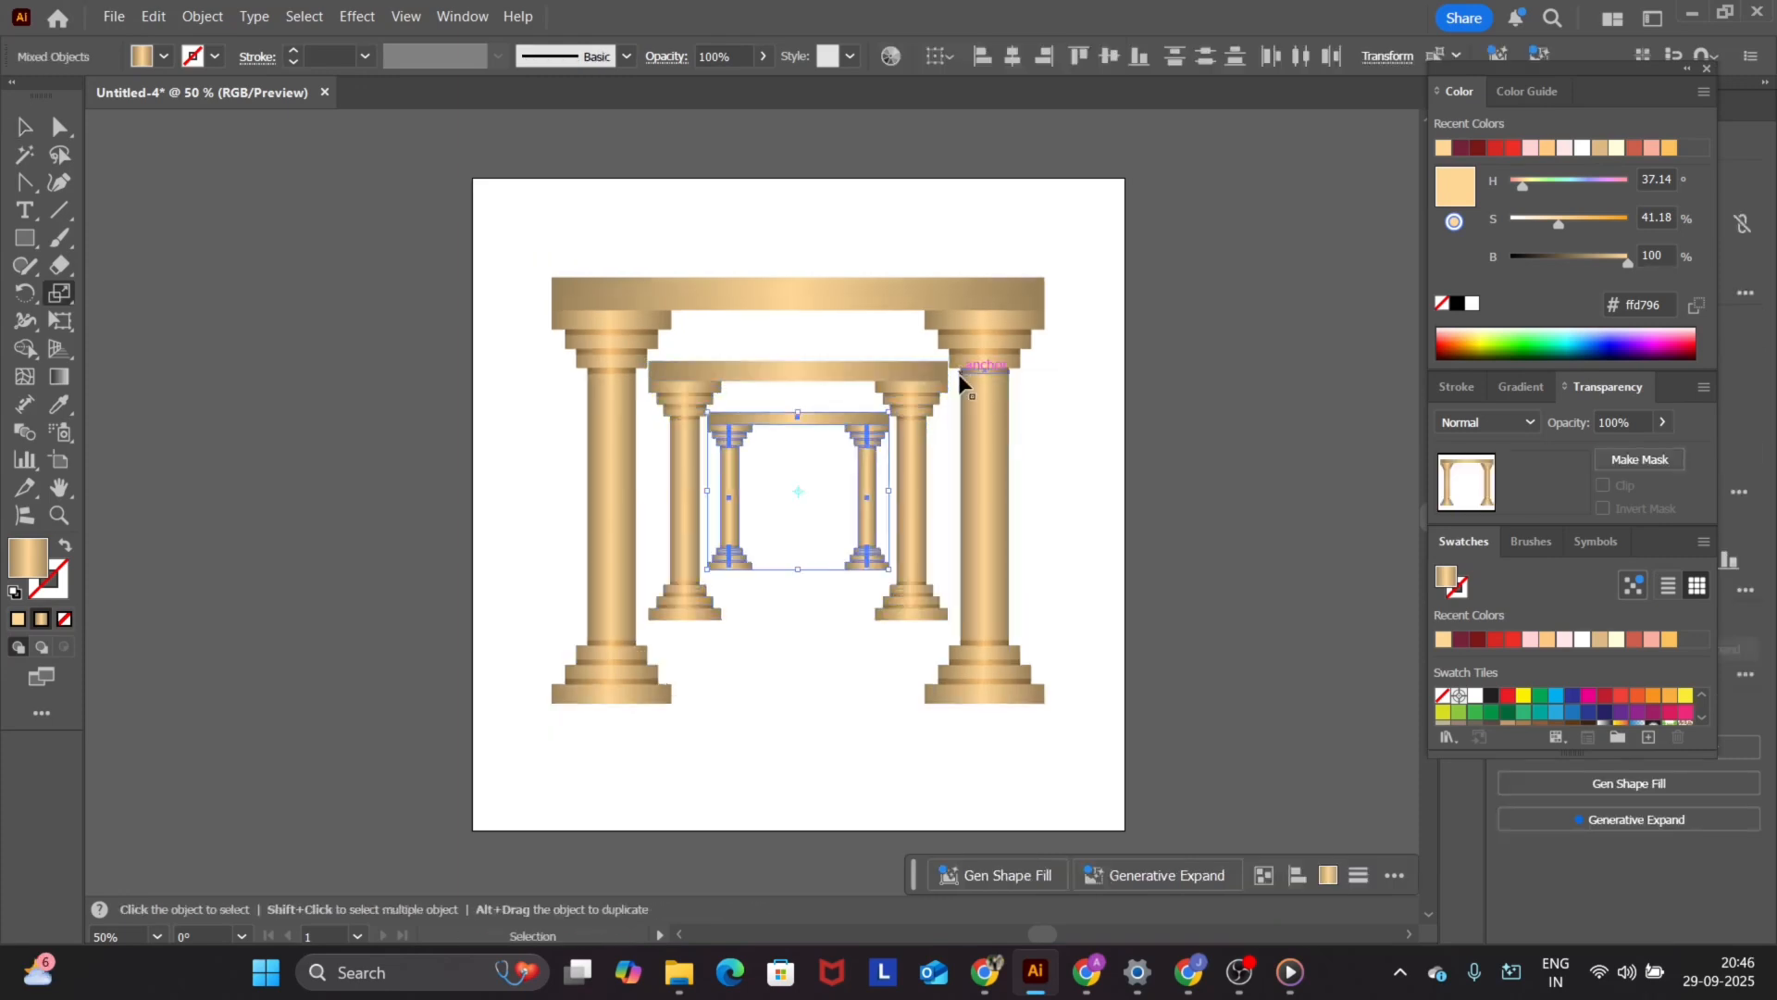
key("ctrl+d")
key("ctrl+d")
key("ctrl+d")
key("ctrl+d")
left_click(1048, 407)
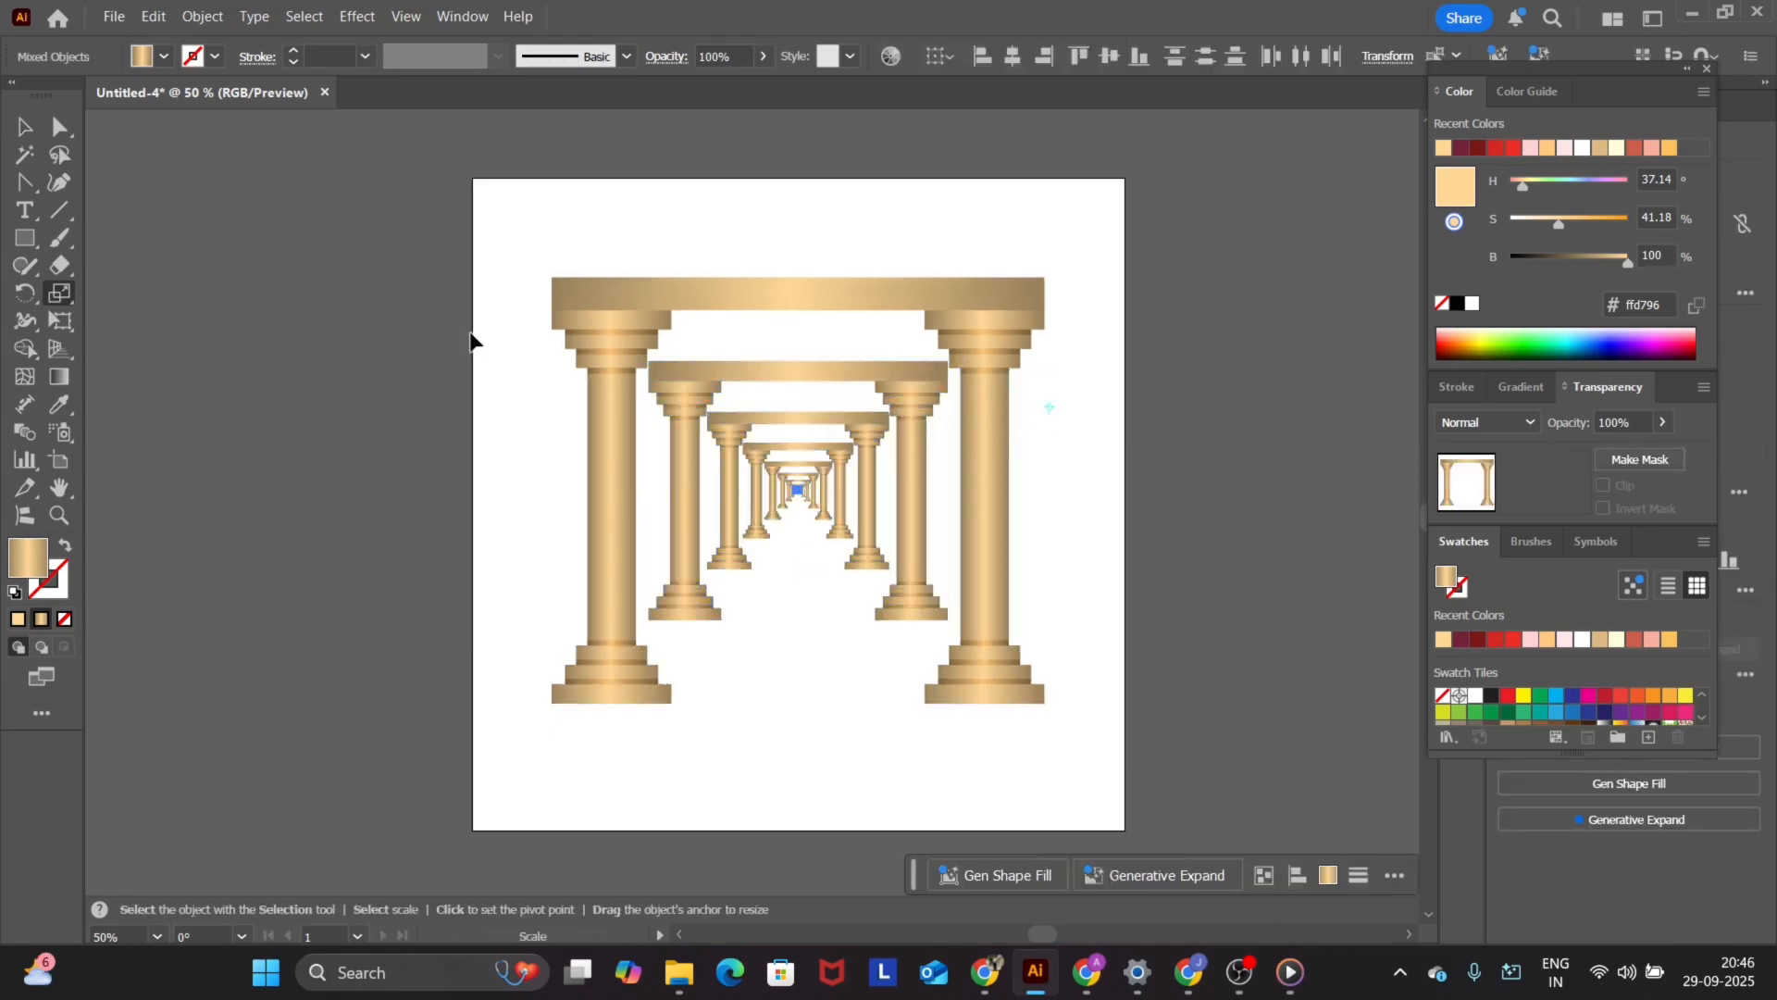
key("v")
left_click(321, 330)
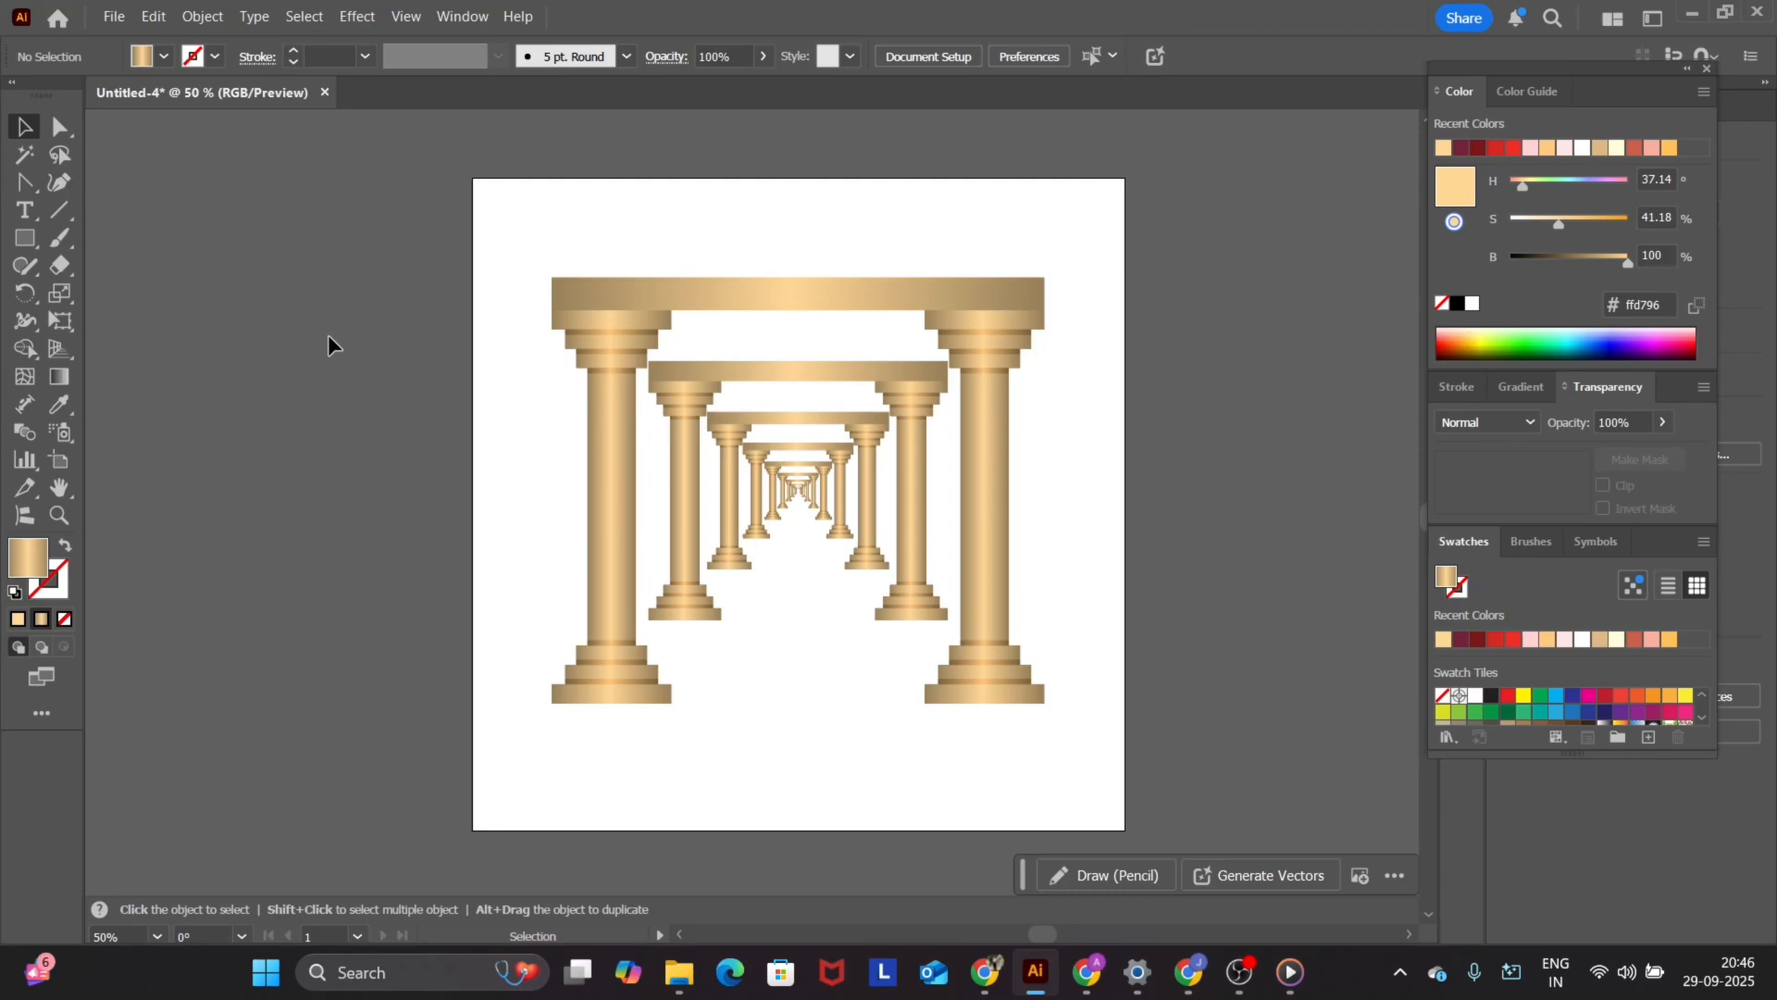